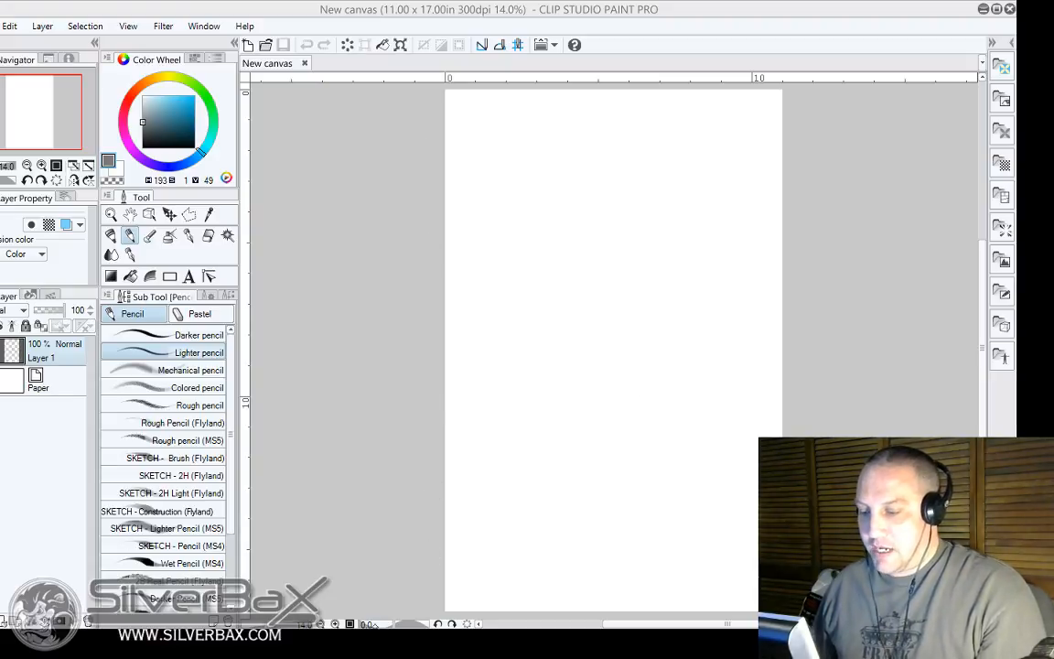
Try the Lighter pencil in grey with a loose looping stroke on the blank canvas and undo it.
{"action": "scroll", "coordinate": [577, 291], "scroll_direction": "up", "scroll_amount": 1}
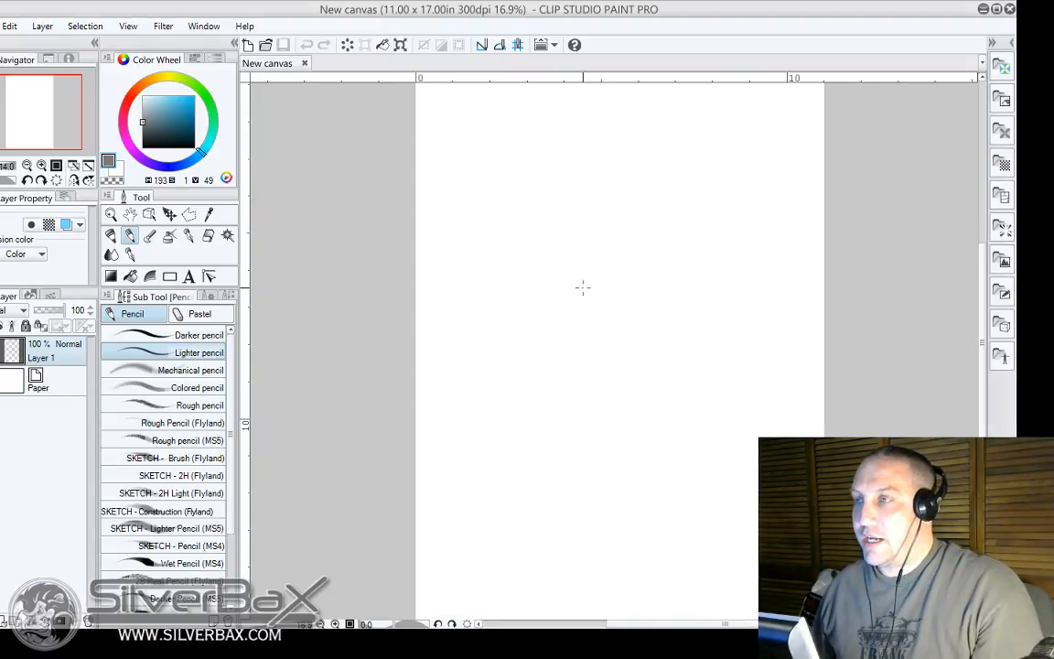
{"action": "left_click_drag", "start_coordinate": [648, 624], "coordinate": [681, 624]}
{"action": "scroll", "coordinate": [587, 414], "scroll_direction": "up", "scroll_amount": 2}
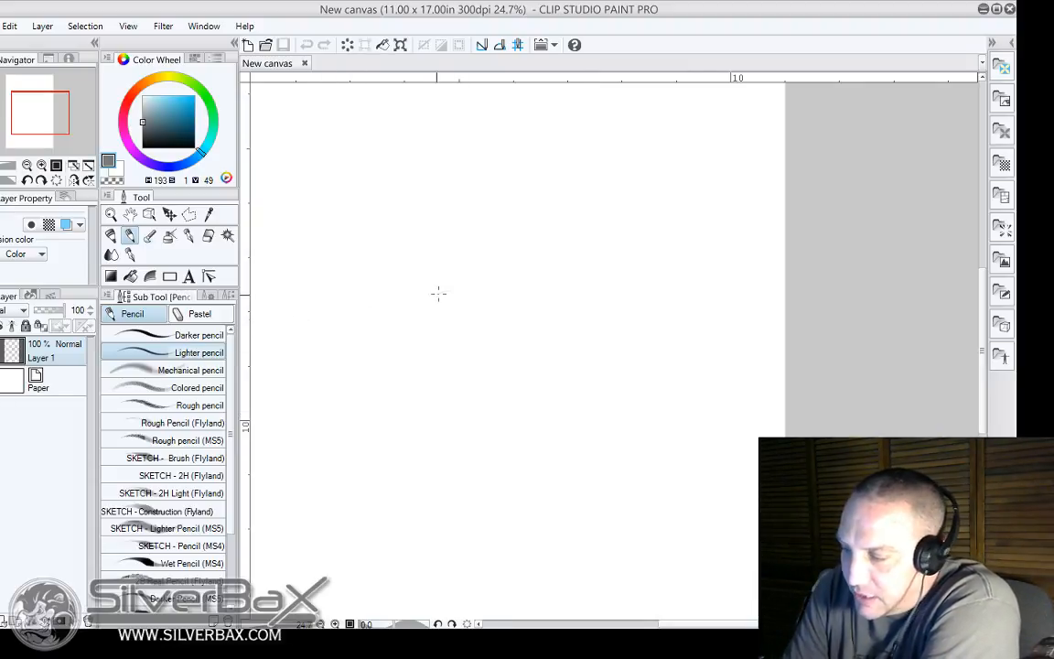
{"action": "mouse_move", "coordinate": [437, 293]}
{"action": "left_mouse_down"}
{"action": "mouse_move", "coordinate": [430, 337]}
{"action": "mouse_move", "coordinate": [442, 405]}
{"action": "mouse_move", "coordinate": [463, 346]}
{"action": "left_mouse_up"}
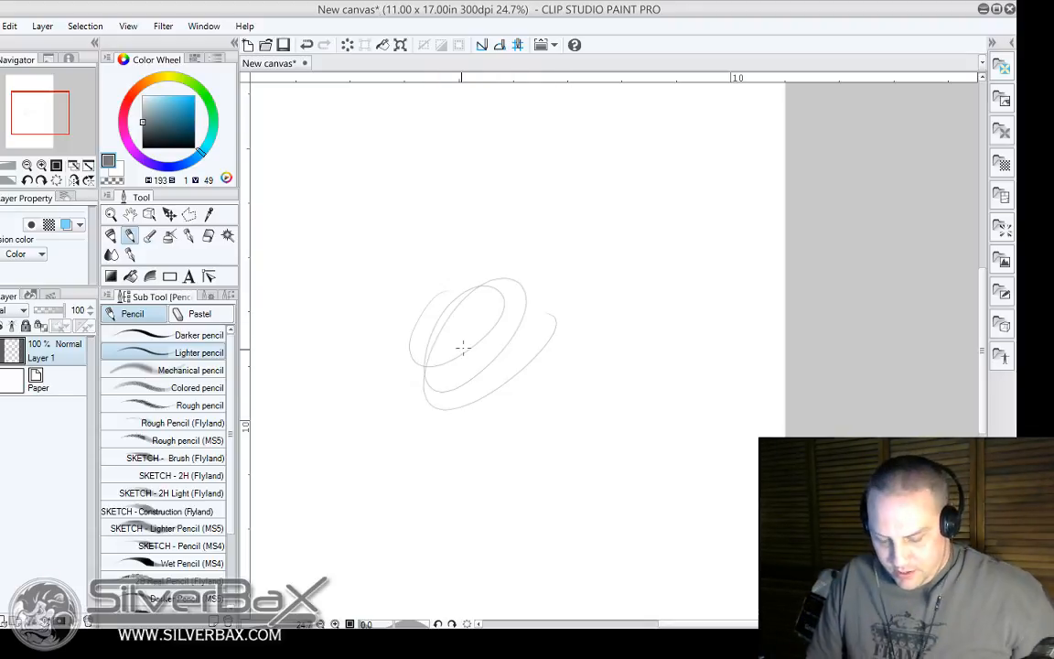
{"action": "key", "text": "ctrl+z"}
Set the Lighter pencil's colour to blue (hue 193, saturation 71, value 83) and undo a test scribble made with it.
{"action": "left_click", "coordinate": [179, 105]}
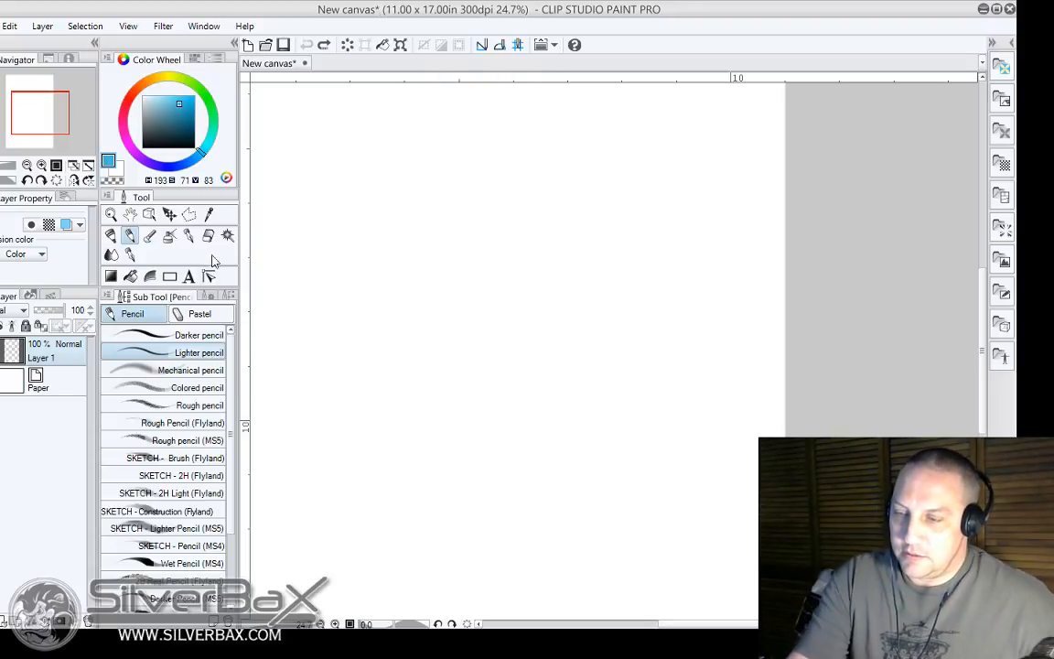
{"action": "left_click", "coordinate": [209, 295]}
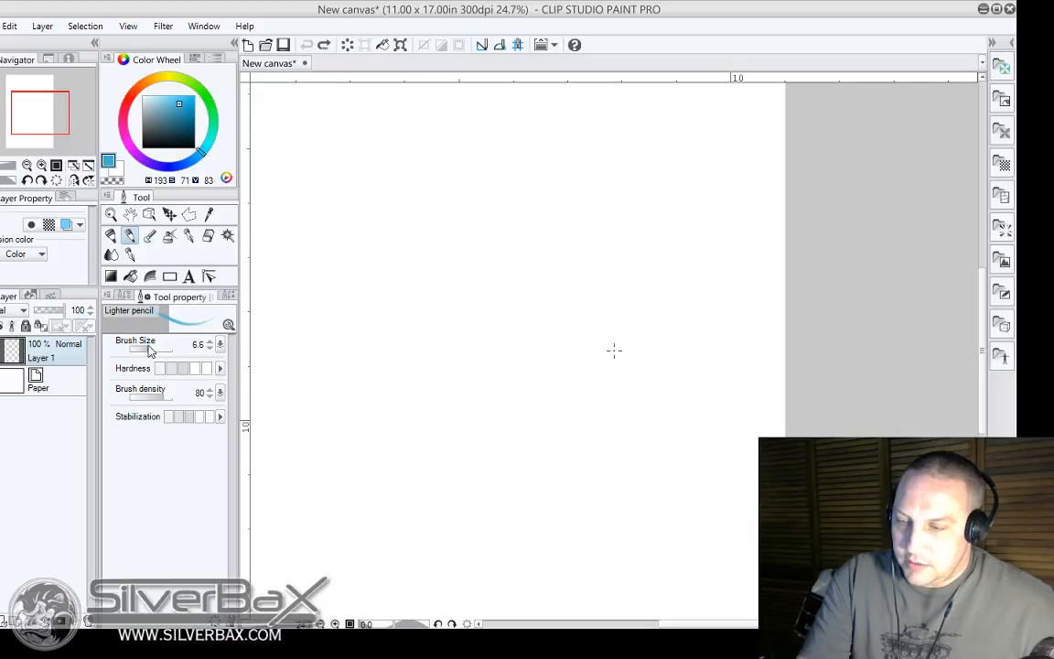
{"action": "mouse_move", "coordinate": [541, 313]}
{"action": "left_mouse_down"}
{"action": "mouse_move", "coordinate": [471, 363]}
{"action": "mouse_move", "coordinate": [510, 404]}
{"action": "mouse_move", "coordinate": [462, 446]}
{"action": "left_mouse_up"}
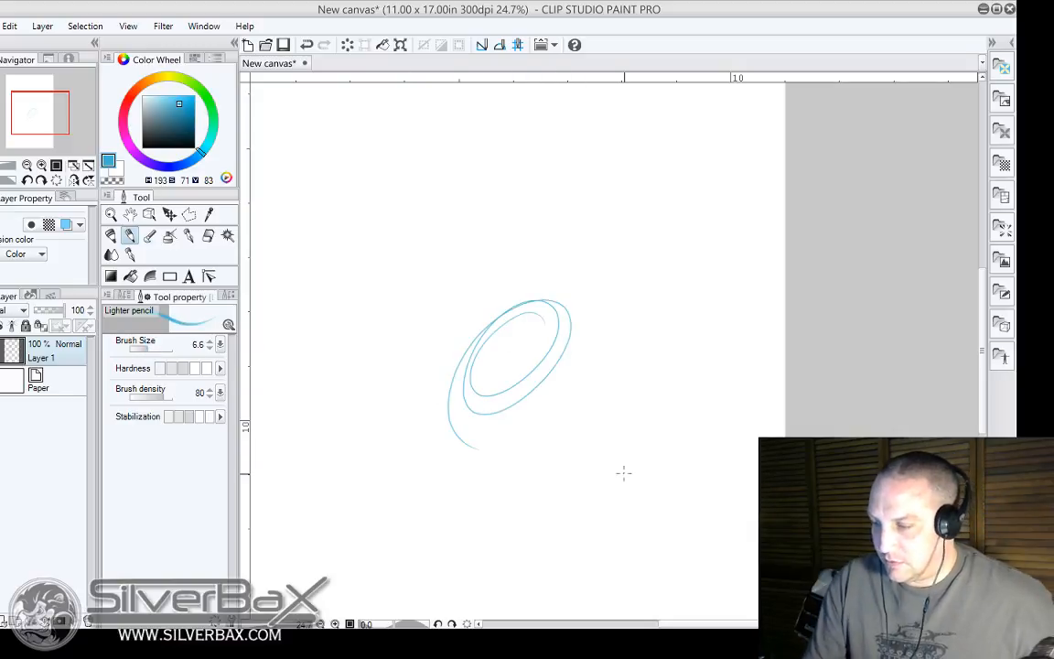
{"action": "key", "text": "ctrl+z"}
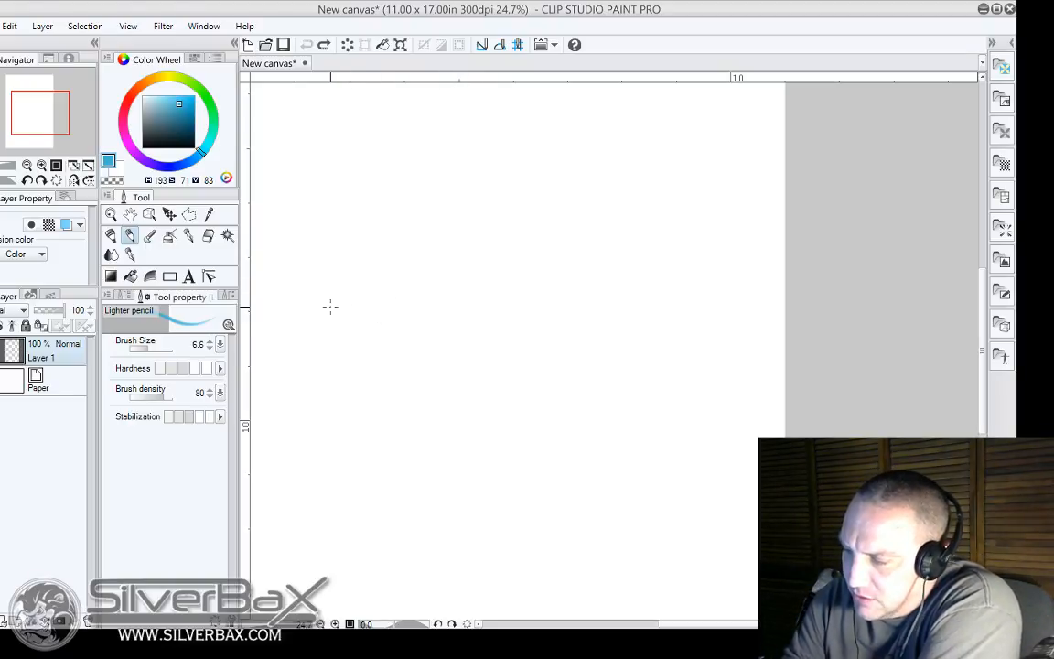
Sketch the domed top of the head and its long right-hand curve with light blue strokes.
{"action": "mouse_move", "coordinate": [348, 250]}
{"action": "left_mouse_down"}
{"action": "mouse_move", "coordinate": [463, 208]}
{"action": "mouse_move", "coordinate": [366, 238]}
{"action": "mouse_move", "coordinate": [510, 205]}
{"action": "mouse_move", "coordinate": [537, 223]}
{"action": "mouse_move", "coordinate": [338, 271]}
{"action": "mouse_move", "coordinate": [328, 318]}
{"action": "mouse_move", "coordinate": [318, 316]}
{"action": "mouse_move", "coordinate": [313, 383]}
{"action": "left_mouse_up"}
{"action": "mouse_move", "coordinate": [532, 218]}
{"action": "left_mouse_down"}
{"action": "mouse_move", "coordinate": [586, 251]}
{"action": "mouse_move", "coordinate": [591, 302]}
{"action": "left_mouse_up"}
{"action": "left_click_drag", "start_coordinate": [572, 247], "coordinate": [684, 409]}
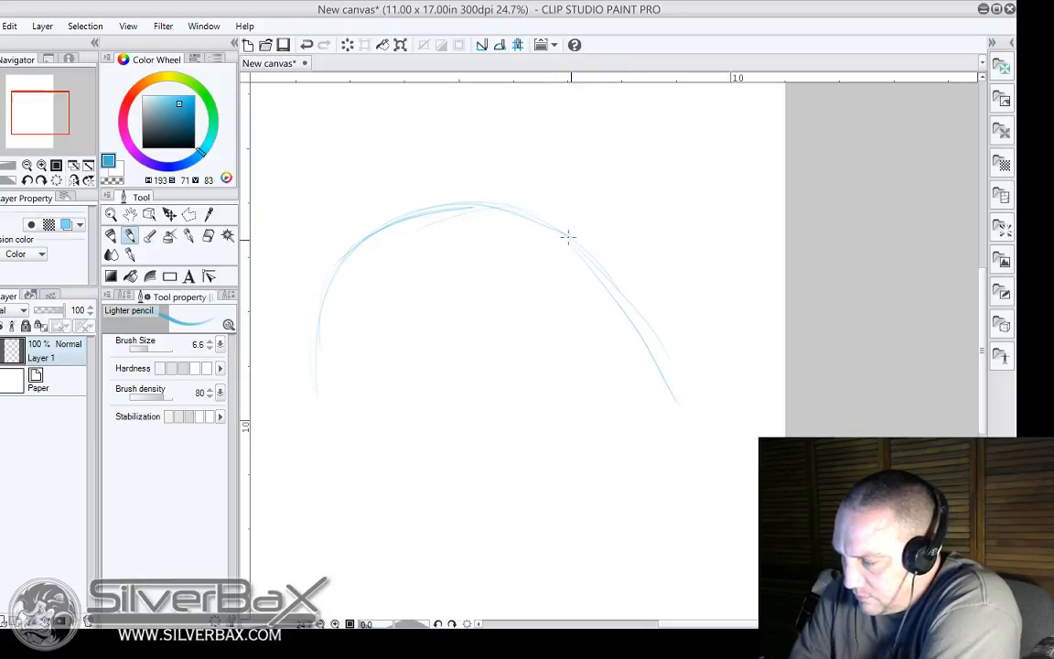
{"action": "mouse_move", "coordinate": [567, 237]}
{"action": "left_mouse_down"}
{"action": "mouse_move", "coordinate": [675, 367]}
{"action": "mouse_move", "coordinate": [710, 497]}
{"action": "left_mouse_up"}
Extend the head outline down its left side and curve it inward at the lower left.
{"action": "scroll", "coordinate": [512, 411], "scroll_direction": "down", "scroll_amount": 2}
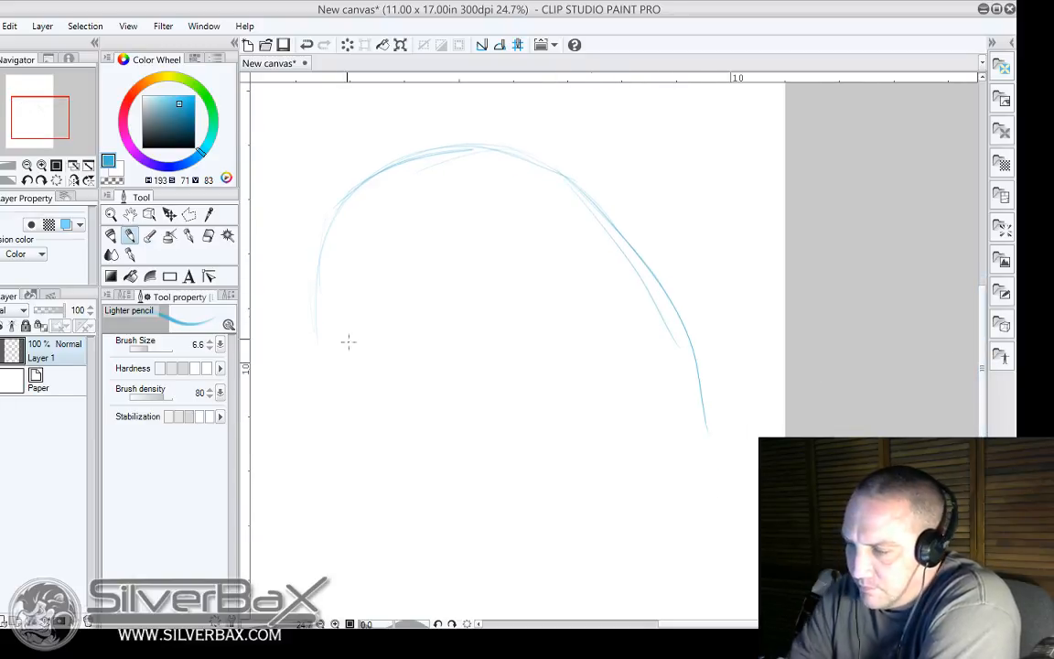
{"action": "left_click_drag", "start_coordinate": [302, 328], "coordinate": [319, 250]}
{"action": "left_click_drag", "start_coordinate": [292, 357], "coordinate": [343, 430]}
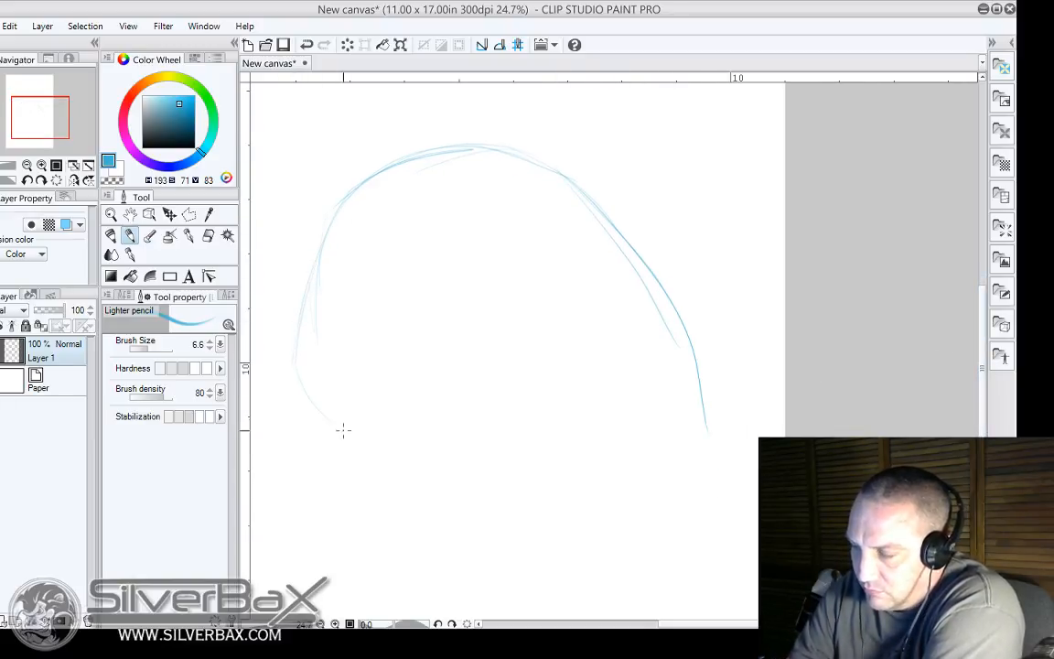
{"action": "mouse_move", "coordinate": [292, 361]}
{"action": "left_mouse_down"}
{"action": "mouse_move", "coordinate": [307, 457]}
{"action": "mouse_move", "coordinate": [416, 506]}
{"action": "left_mouse_up"}
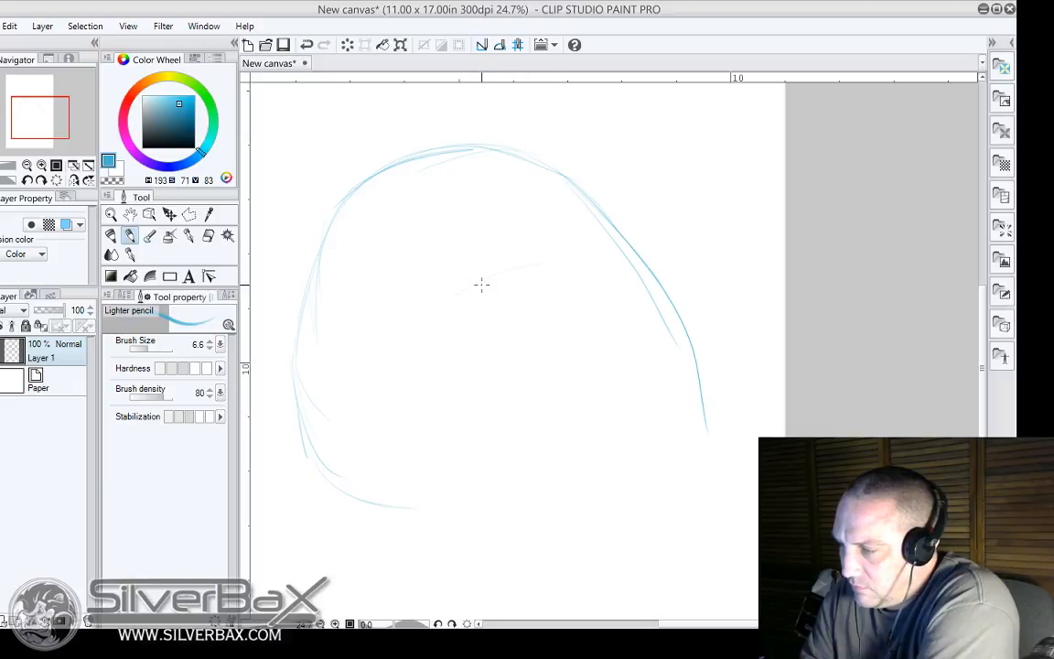
Sketch a narrow round-ended band across the face, with one long curved contour above it and another below it.
{"action": "mouse_move", "coordinate": [604, 248]}
{"action": "left_mouse_down"}
{"action": "mouse_move", "coordinate": [506, 266]}
{"action": "mouse_move", "coordinate": [437, 306]}
{"action": "mouse_move", "coordinate": [590, 277]}
{"action": "left_mouse_up"}
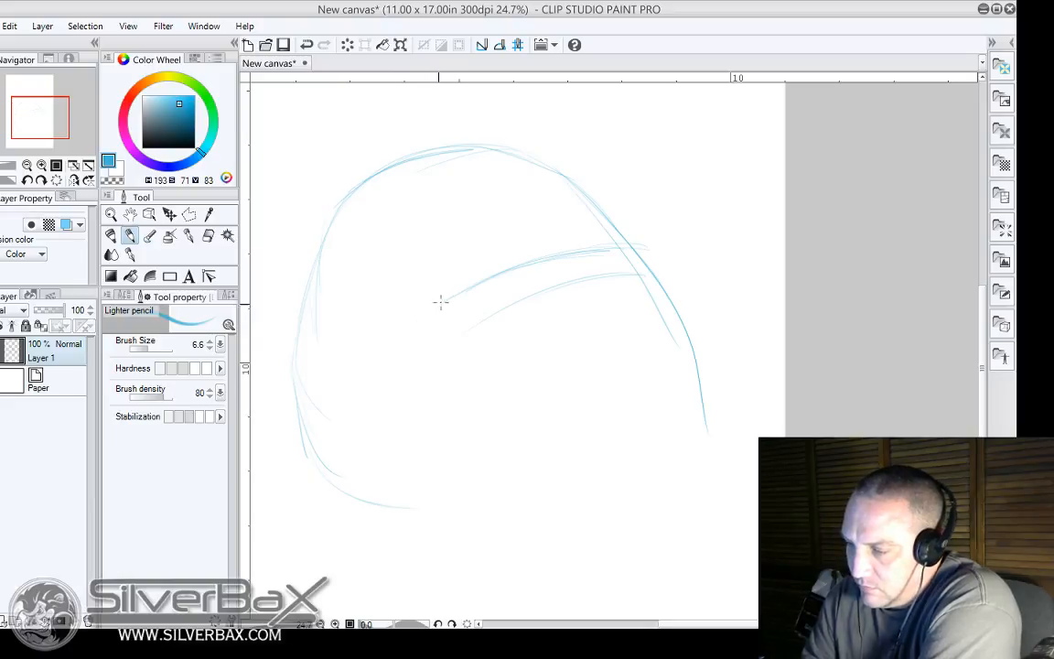
{"action": "mouse_move", "coordinate": [441, 304]}
{"action": "left_mouse_down"}
{"action": "mouse_move", "coordinate": [452, 332]}
{"action": "mouse_move", "coordinate": [476, 328]}
{"action": "left_mouse_up"}
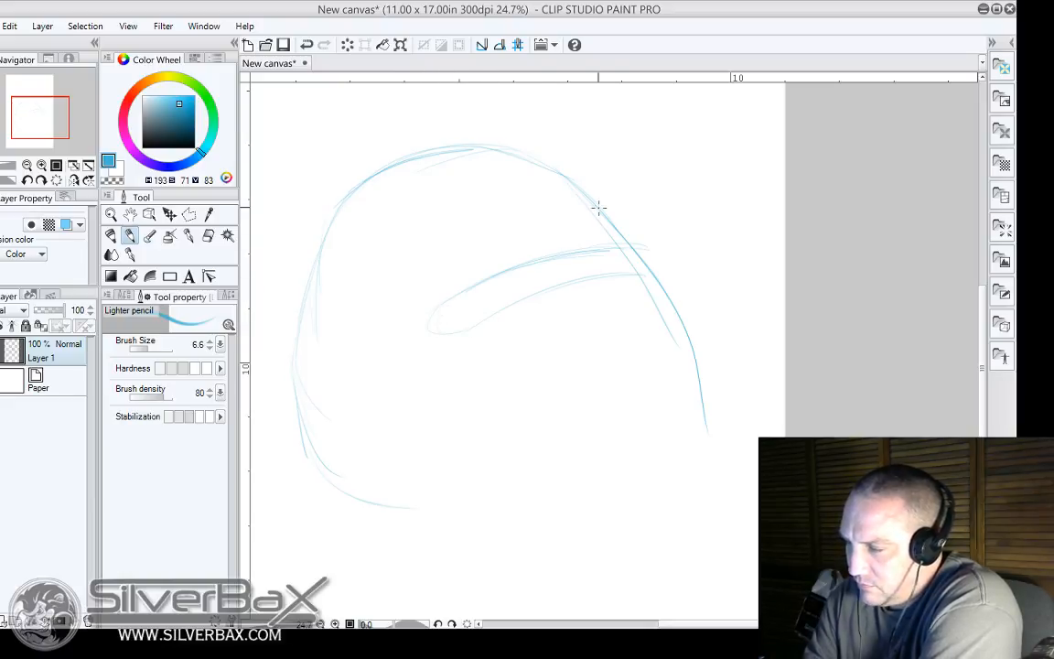
{"action": "left_click_drag", "start_coordinate": [597, 208], "coordinate": [465, 234]}
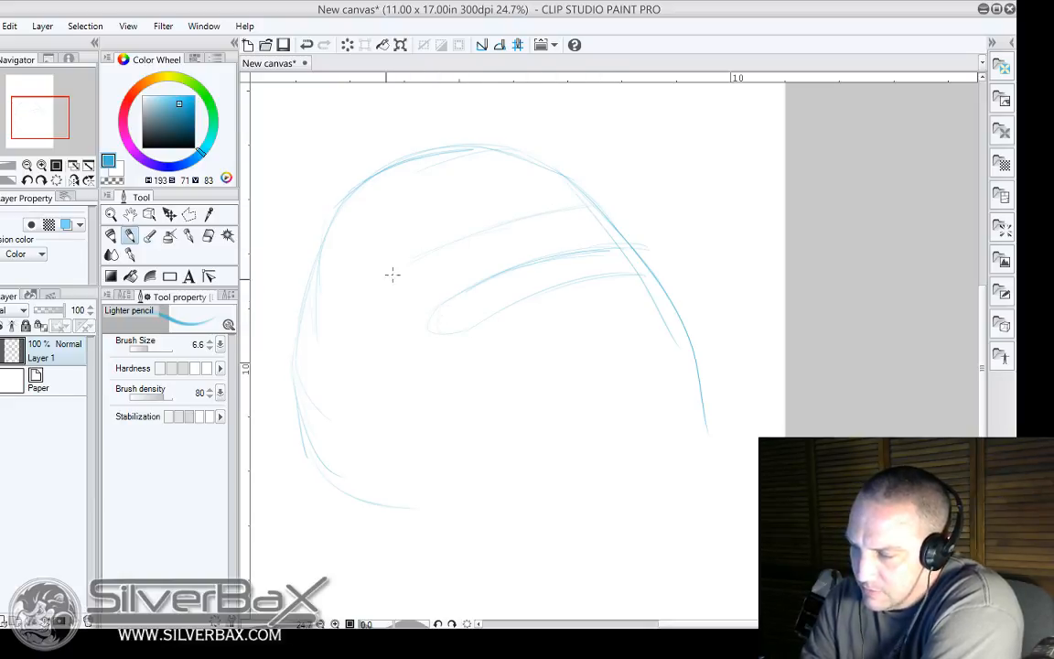
{"action": "mouse_move", "coordinate": [392, 274]}
{"action": "left_mouse_down"}
{"action": "mouse_move", "coordinate": [348, 309]}
{"action": "mouse_move", "coordinate": [314, 359]}
{"action": "left_mouse_up"}
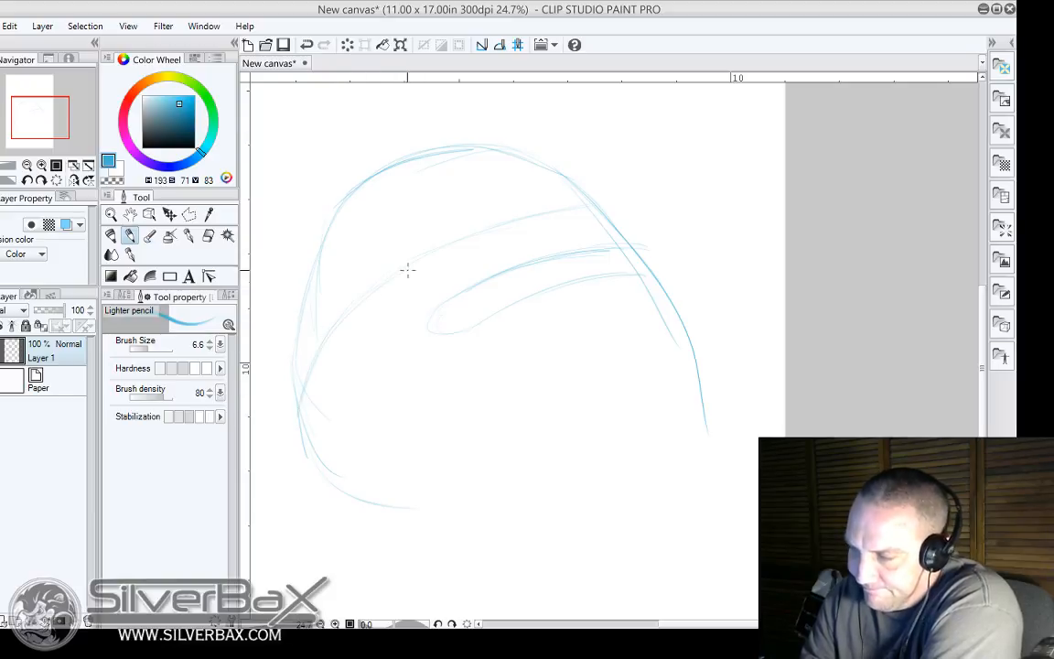
{"action": "left_click_drag", "start_coordinate": [358, 313], "coordinate": [449, 250]}
{"action": "mouse_move", "coordinate": [673, 308]}
{"action": "left_mouse_down"}
{"action": "mouse_move", "coordinate": [560, 325]}
{"action": "mouse_move", "coordinate": [492, 367]}
{"action": "mouse_move", "coordinate": [435, 407]}
{"action": "mouse_move", "coordinate": [370, 494]}
{"action": "left_mouse_up"}
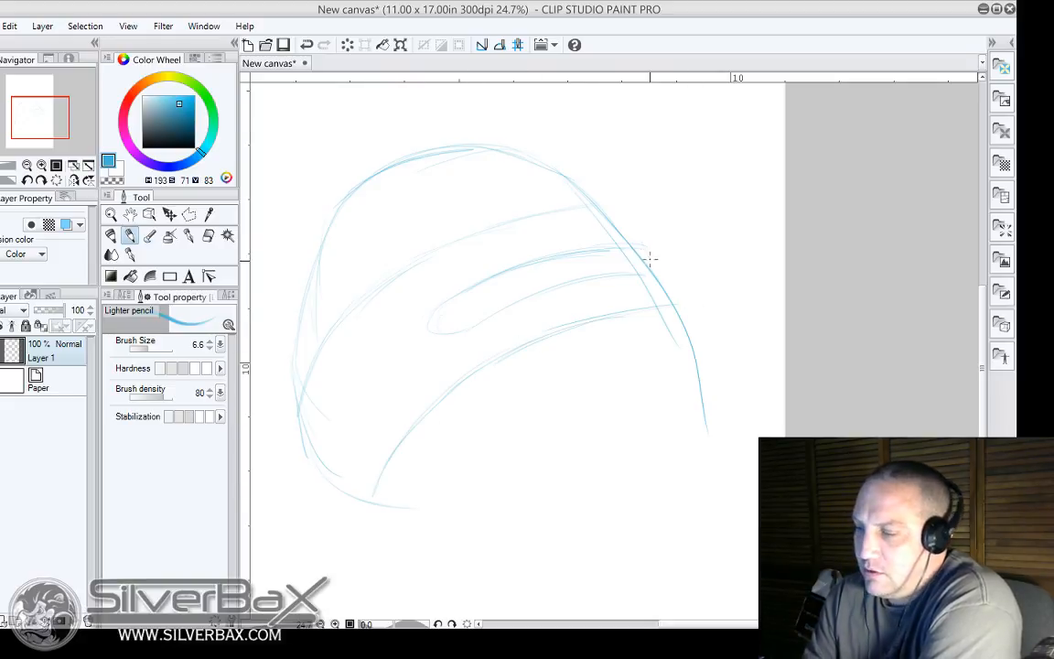
Sketch a tilted oval at the head's lower left edge and reinforce its outline with repeated strokes.
{"action": "left_click_drag", "start_coordinate": [295, 382], "coordinate": [302, 474]}
{"action": "left_click_drag", "start_coordinate": [290, 433], "coordinate": [319, 499]}
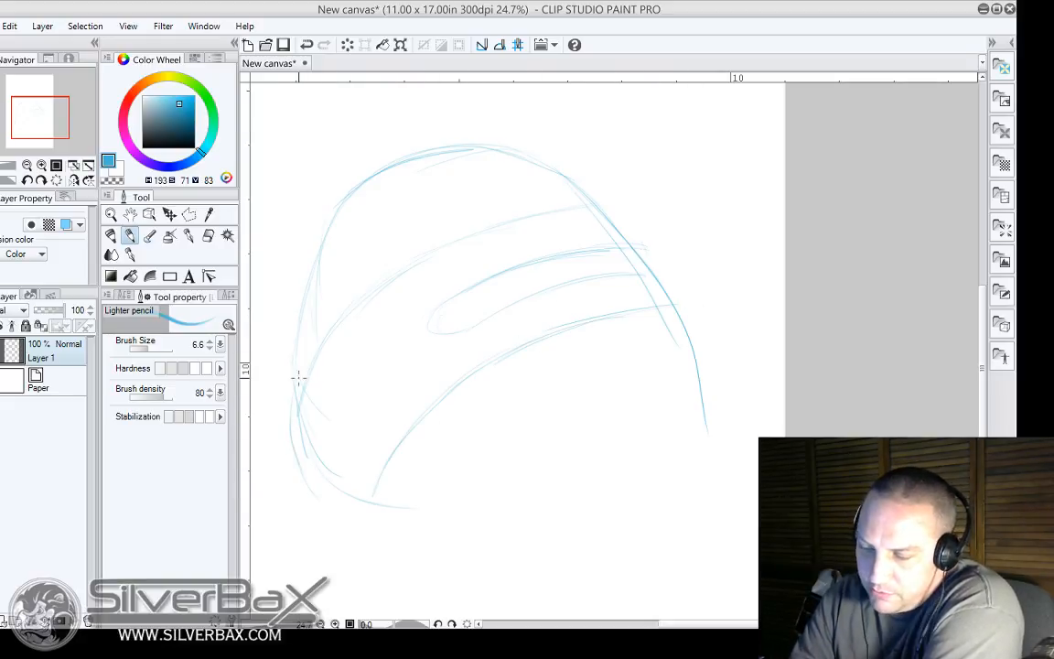
{"action": "mouse_move", "coordinate": [293, 379]}
{"action": "left_mouse_down"}
{"action": "mouse_move", "coordinate": [349, 423]}
{"action": "mouse_move", "coordinate": [300, 387]}
{"action": "mouse_move", "coordinate": [316, 391]}
{"action": "mouse_move", "coordinate": [358, 456]}
{"action": "left_mouse_up"}
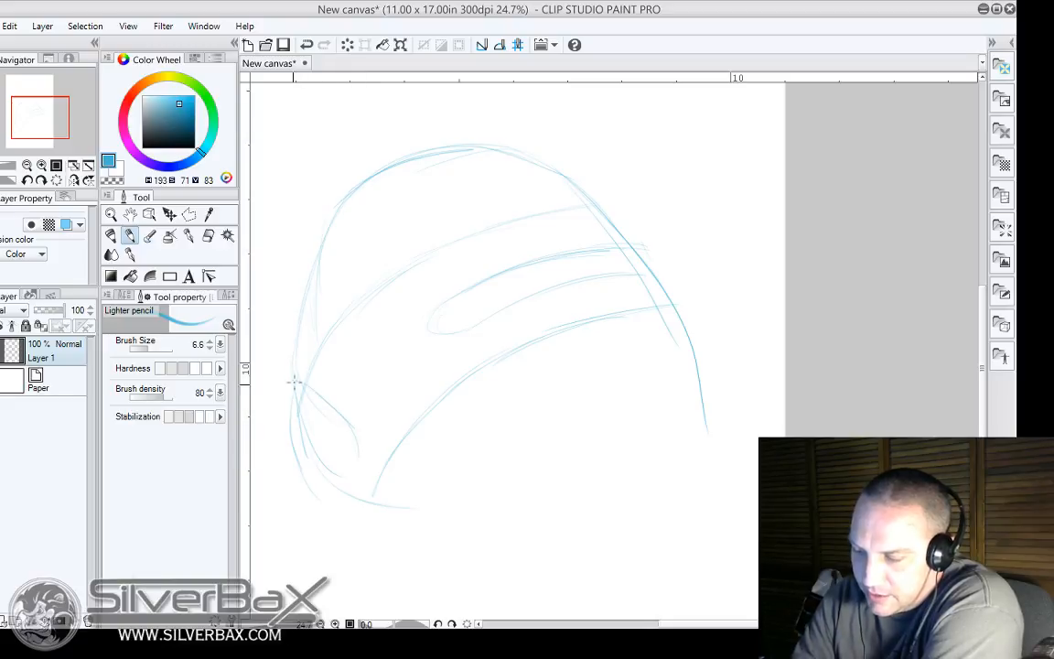
{"action": "mouse_move", "coordinate": [294, 382]}
{"action": "left_mouse_down"}
{"action": "mouse_move", "coordinate": [291, 432]}
{"action": "mouse_move", "coordinate": [285, 407]}
{"action": "mouse_move", "coordinate": [320, 488]}
{"action": "mouse_move", "coordinate": [308, 486]}
{"action": "mouse_move", "coordinate": [342, 496]}
{"action": "mouse_move", "coordinate": [356, 491]}
{"action": "mouse_move", "coordinate": [363, 458]}
{"action": "mouse_move", "coordinate": [356, 492]}
{"action": "mouse_move", "coordinate": [363, 465]}
{"action": "mouse_move", "coordinate": [349, 409]}
{"action": "left_mouse_up"}
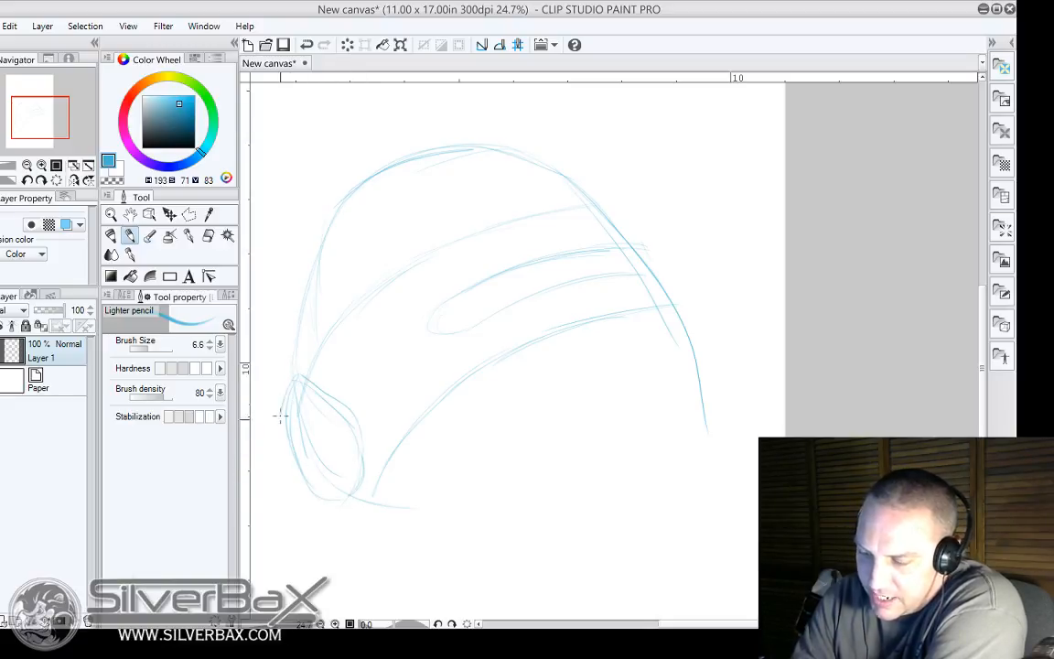
{"action": "left_click_drag", "start_coordinate": [280, 417], "coordinate": [282, 441]}
{"action": "mouse_move", "coordinate": [304, 378]}
{"action": "left_mouse_down"}
{"action": "mouse_move", "coordinate": [349, 407]}
{"action": "mouse_move", "coordinate": [294, 377]}
{"action": "mouse_move", "coordinate": [277, 430]}
{"action": "mouse_move", "coordinate": [307, 481]}
{"action": "mouse_move", "coordinate": [300, 475]}
{"action": "mouse_move", "coordinate": [362, 490]}
{"action": "left_mouse_up"}
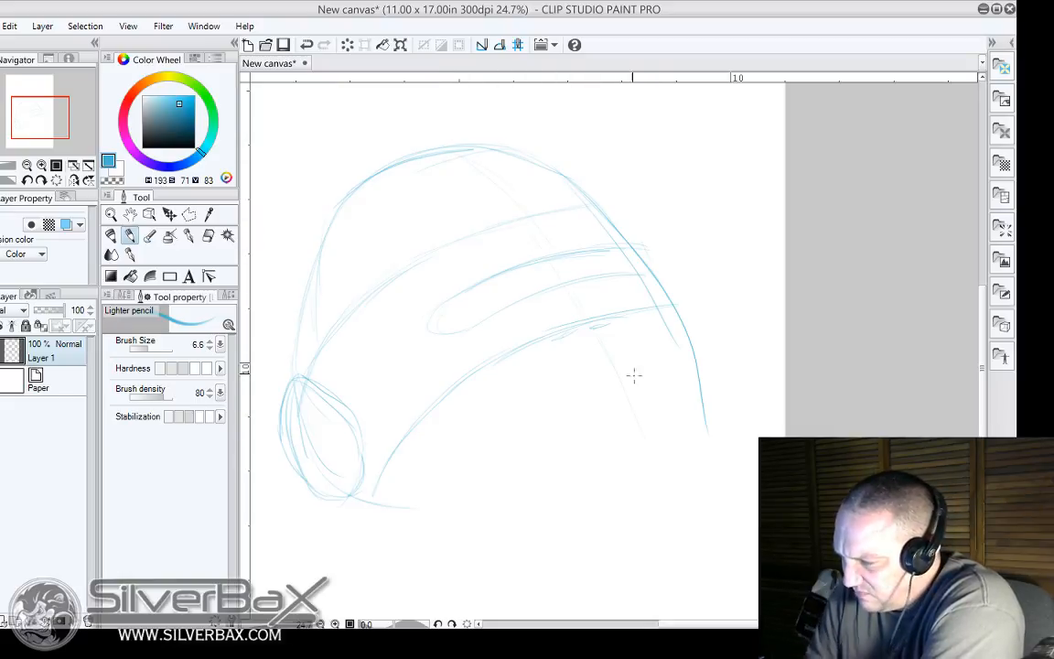
Add a short dark accent beneath the lower face contour and a short sloping cheek line near its left end.
{"action": "scroll", "coordinate": [787, 302], "scroll_direction": "down", "scroll_amount": 3}
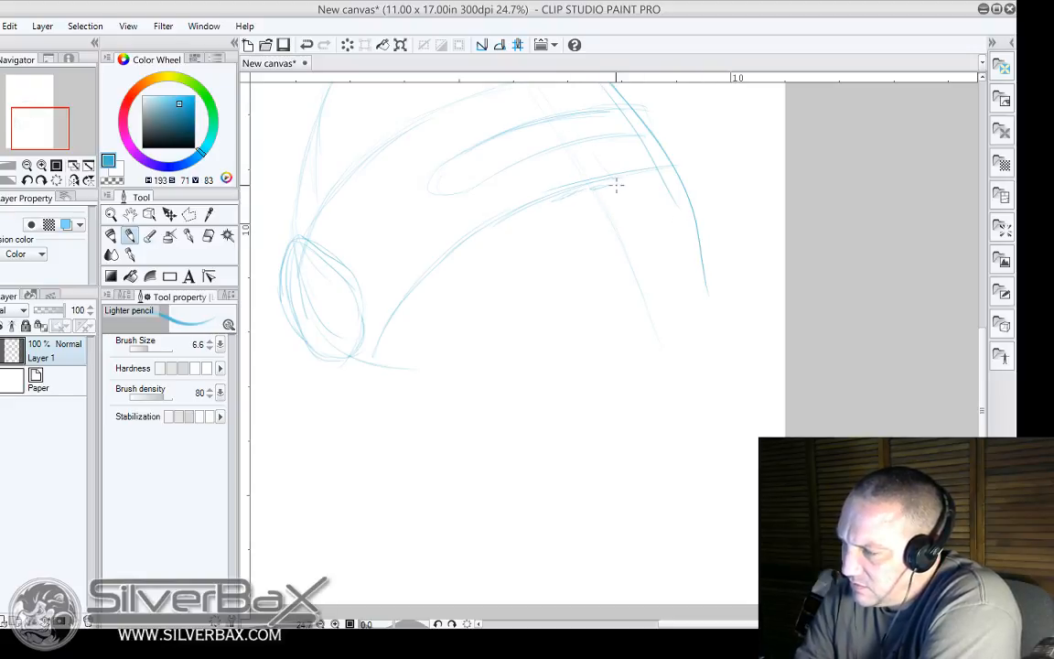
{"action": "left_click_drag", "start_coordinate": [589, 191], "coordinate": [578, 193]}
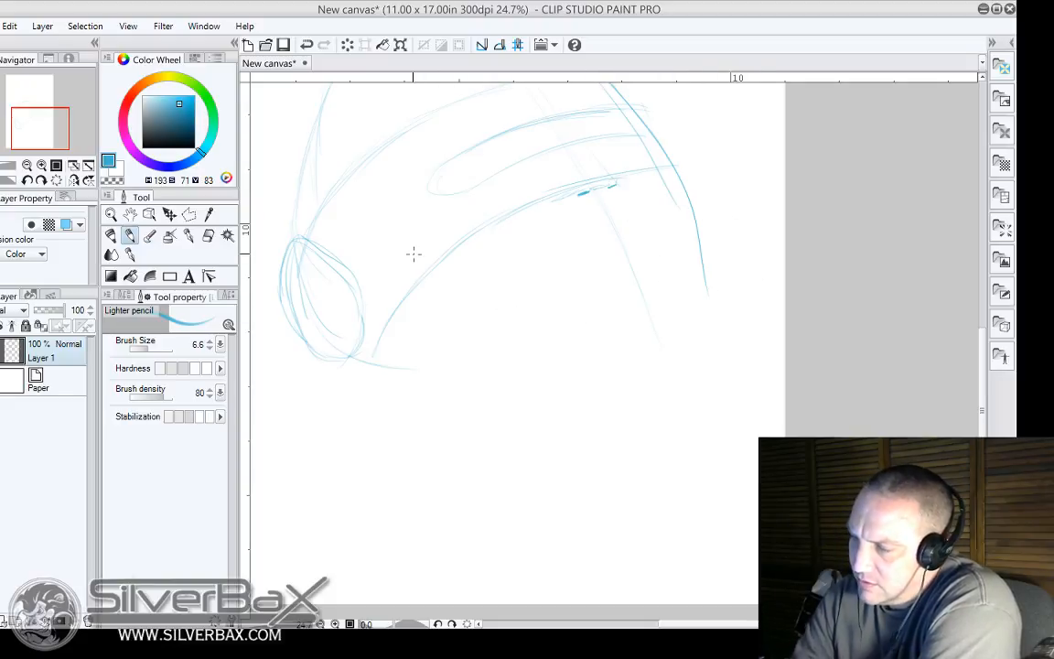
{"action": "left_click_drag", "start_coordinate": [412, 289], "coordinate": [484, 299]}
Sketch the angular mouth-like outline low on the right half of the face.
{"action": "mouse_move", "coordinate": [613, 246]}
{"action": "left_mouse_down"}
{"action": "mouse_move", "coordinate": [569, 301]}
{"action": "mouse_move", "coordinate": [573, 331]}
{"action": "mouse_move", "coordinate": [630, 242]}
{"action": "mouse_move", "coordinate": [644, 241]}
{"action": "left_mouse_up"}
{"action": "mouse_move", "coordinate": [615, 243]}
{"action": "left_mouse_down"}
{"action": "mouse_move", "coordinate": [580, 257]}
{"action": "mouse_move", "coordinate": [551, 323]}
{"action": "mouse_move", "coordinate": [562, 288]}
{"action": "mouse_move", "coordinate": [551, 312]}
{"action": "mouse_move", "coordinate": [598, 355]}
{"action": "mouse_move", "coordinate": [558, 318]}
{"action": "mouse_move", "coordinate": [587, 362]}
{"action": "mouse_move", "coordinate": [557, 334]}
{"action": "mouse_move", "coordinate": [593, 373]}
{"action": "left_mouse_up"}
{"action": "mouse_move", "coordinate": [592, 373]}
{"action": "left_mouse_down"}
{"action": "mouse_move", "coordinate": [556, 320]}
{"action": "mouse_move", "coordinate": [552, 272]}
{"action": "mouse_move", "coordinate": [543, 321]}
{"action": "mouse_move", "coordinate": [577, 354]}
{"action": "left_mouse_up"}
{"action": "mouse_move", "coordinate": [576, 353]}
{"action": "left_mouse_down"}
{"action": "mouse_move", "coordinate": [541, 299]}
{"action": "mouse_move", "coordinate": [599, 247]}
{"action": "mouse_move", "coordinate": [676, 237]}
{"action": "mouse_move", "coordinate": [685, 296]}
{"action": "left_mouse_up"}
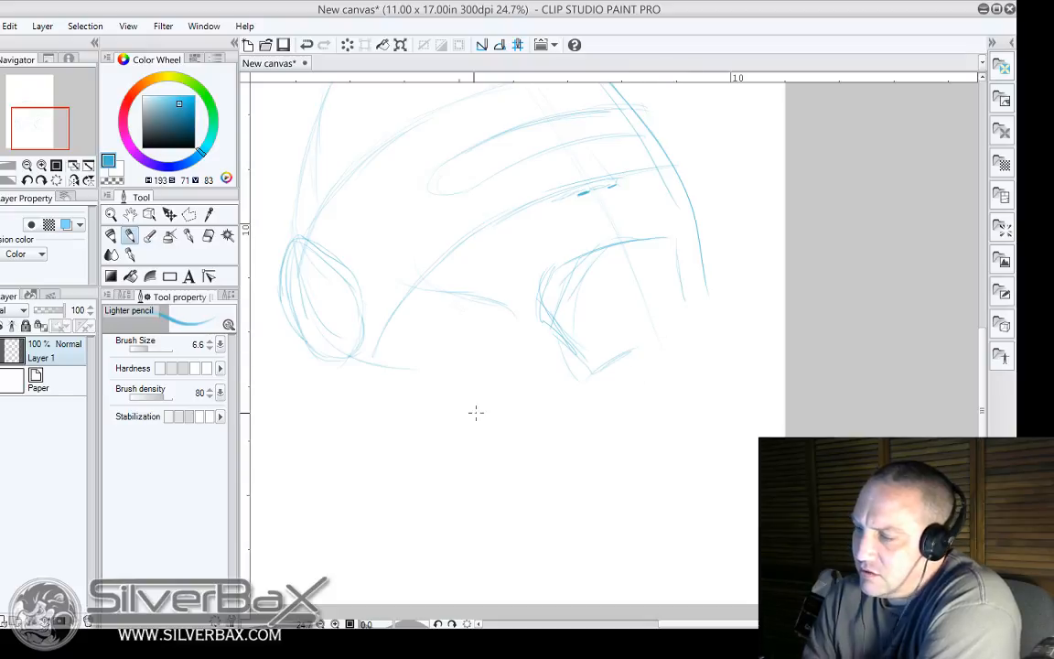
Add a short jaw line below the side oval and sketch a raised, pointed crest over the crown of the head.
{"action": "left_click_drag", "start_coordinate": [385, 367], "coordinate": [419, 403]}
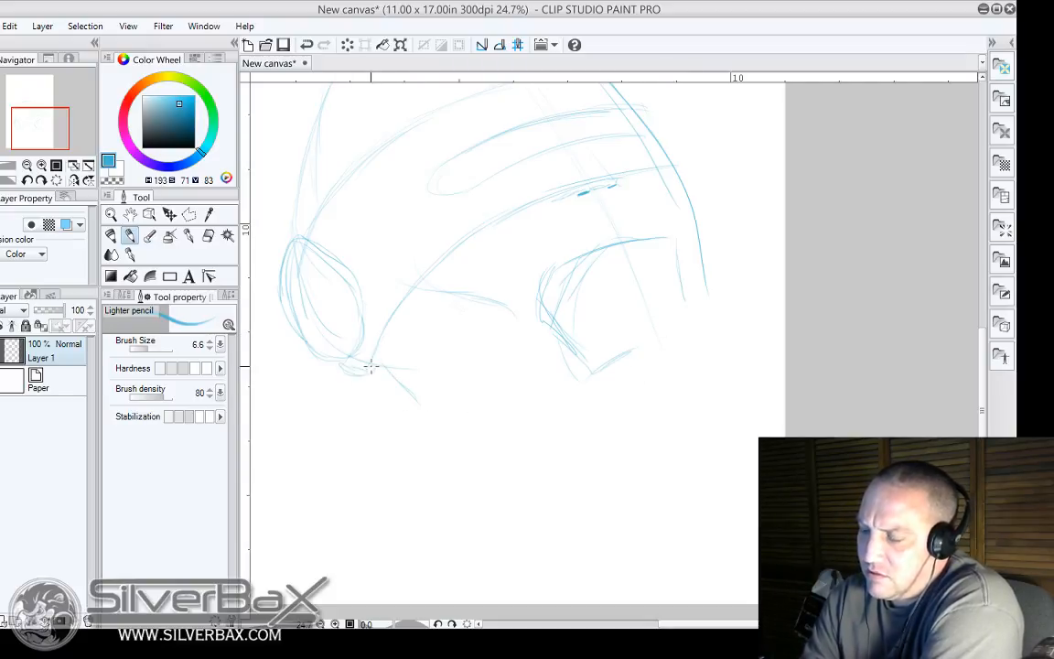
{"action": "scroll", "coordinate": [979, 357], "scroll_direction": "up", "scroll_amount": 3}
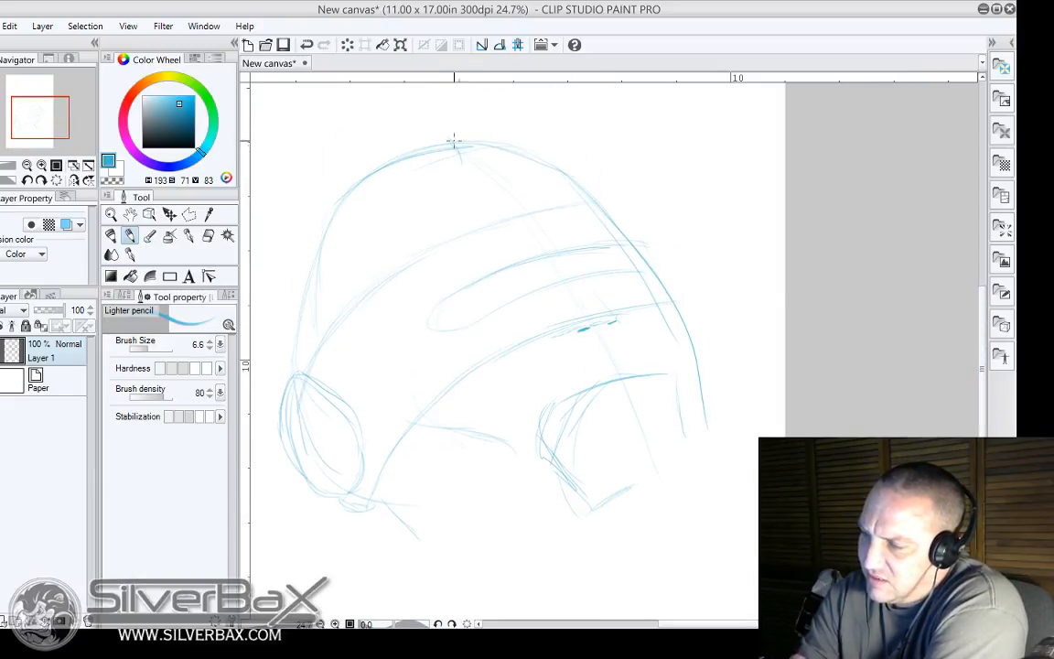
{"action": "mouse_move", "coordinate": [450, 139]}
{"action": "left_mouse_down"}
{"action": "mouse_move", "coordinate": [467, 163]}
{"action": "mouse_move", "coordinate": [405, 168]}
{"action": "mouse_move", "coordinate": [419, 171]}
{"action": "mouse_move", "coordinate": [333, 232]}
{"action": "mouse_move", "coordinate": [421, 176]}
{"action": "mouse_move", "coordinate": [470, 164]}
{"action": "mouse_move", "coordinate": [478, 138]}
{"action": "mouse_move", "coordinate": [395, 138]}
{"action": "mouse_move", "coordinate": [417, 131]}
{"action": "mouse_move", "coordinate": [332, 179]}
{"action": "mouse_move", "coordinate": [297, 254]}
{"action": "mouse_move", "coordinate": [408, 157]}
{"action": "mouse_move", "coordinate": [477, 122]}
{"action": "mouse_move", "coordinate": [510, 160]}
{"action": "mouse_move", "coordinate": [633, 168]}
{"action": "mouse_move", "coordinate": [497, 143]}
{"action": "mouse_move", "coordinate": [473, 159]}
{"action": "mouse_move", "coordinate": [489, 135]}
{"action": "mouse_move", "coordinate": [481, 129]}
{"action": "mouse_move", "coordinate": [407, 144]}
{"action": "mouse_move", "coordinate": [481, 125]}
{"action": "mouse_move", "coordinate": [509, 131]}
{"action": "mouse_move", "coordinate": [490, 128]}
{"action": "mouse_move", "coordinate": [503, 133]}
{"action": "mouse_move", "coordinate": [499, 148]}
{"action": "mouse_move", "coordinate": [552, 169]}
{"action": "left_mouse_up"}
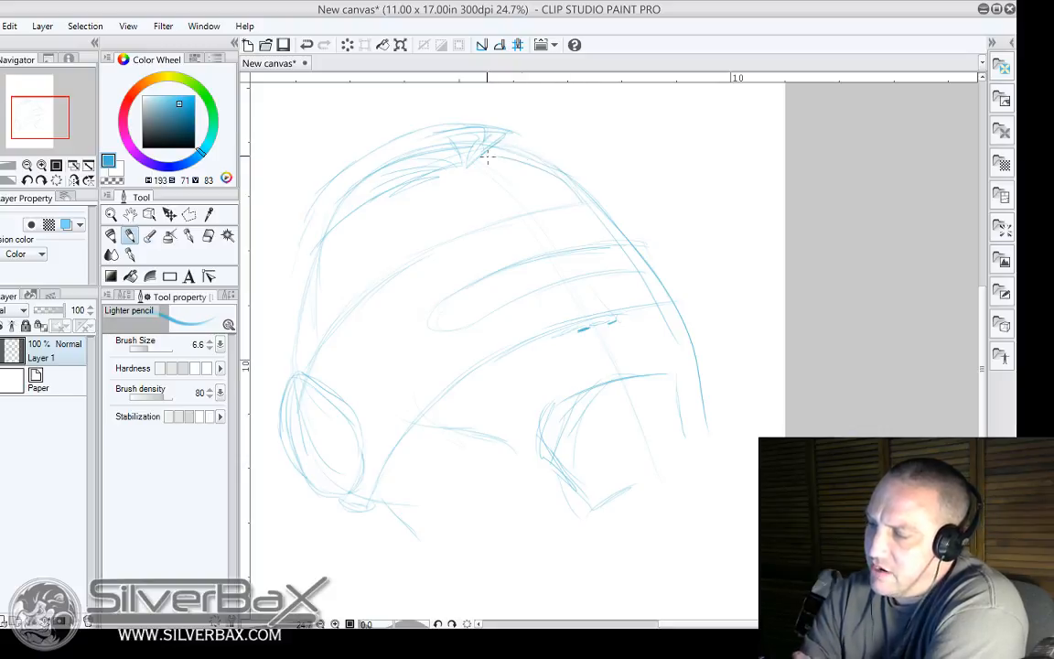
Add inner lines, corners and a lower edge to the angular mouth shape, plus a small upward-pointing mark near the page bottom.
{"action": "scroll", "coordinate": [968, 306], "scroll_direction": "down", "scroll_amount": 3}
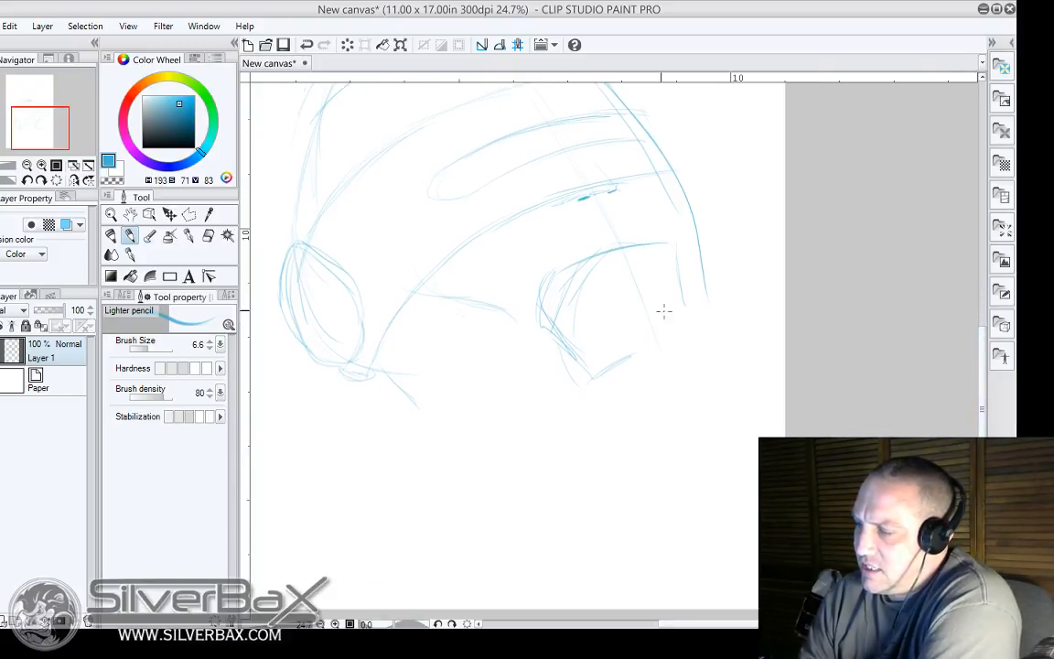
{"action": "mouse_move", "coordinate": [558, 325]}
{"action": "left_mouse_down"}
{"action": "mouse_move", "coordinate": [631, 303]}
{"action": "mouse_move", "coordinate": [551, 320]}
{"action": "mouse_move", "coordinate": [590, 307]}
{"action": "mouse_move", "coordinate": [595, 304]}
{"action": "left_mouse_up"}
{"action": "mouse_move", "coordinate": [547, 274]}
{"action": "left_mouse_down"}
{"action": "mouse_move", "coordinate": [585, 267]}
{"action": "mouse_move", "coordinate": [669, 244]}
{"action": "mouse_move", "coordinate": [655, 279]}
{"action": "left_mouse_up"}
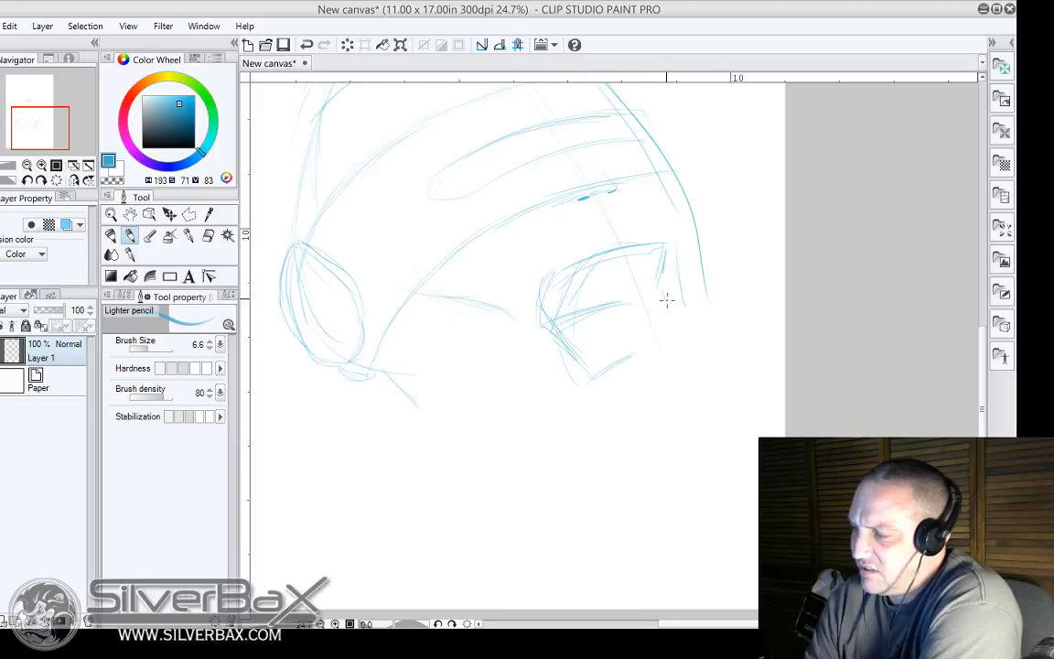
{"action": "left_click_drag", "start_coordinate": [552, 292], "coordinate": [537, 354]}
{"action": "mouse_move", "coordinate": [537, 354]}
{"action": "left_mouse_down"}
{"action": "mouse_move", "coordinate": [615, 379]}
{"action": "mouse_move", "coordinate": [677, 348]}
{"action": "left_mouse_up"}
{"action": "left_click_drag", "start_coordinate": [528, 568], "coordinate": [518, 532]}
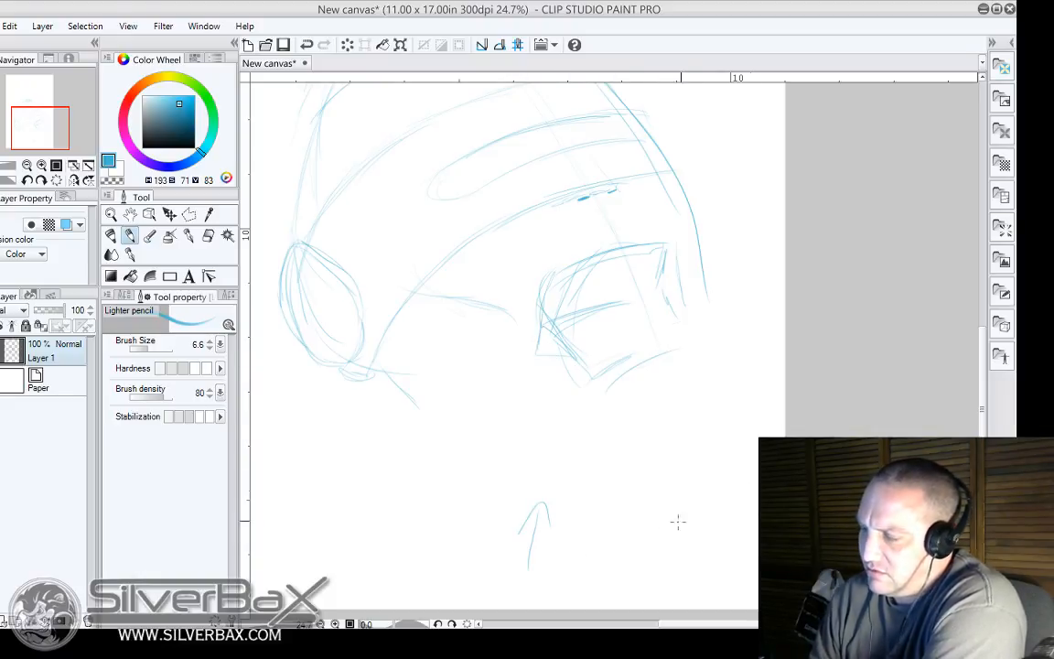
Double the lower face contour with a parallel curve rising from the side oval toward the centre of the face.
{"action": "scroll", "coordinate": [578, 247], "scroll_direction": "up", "scroll_amount": 3}
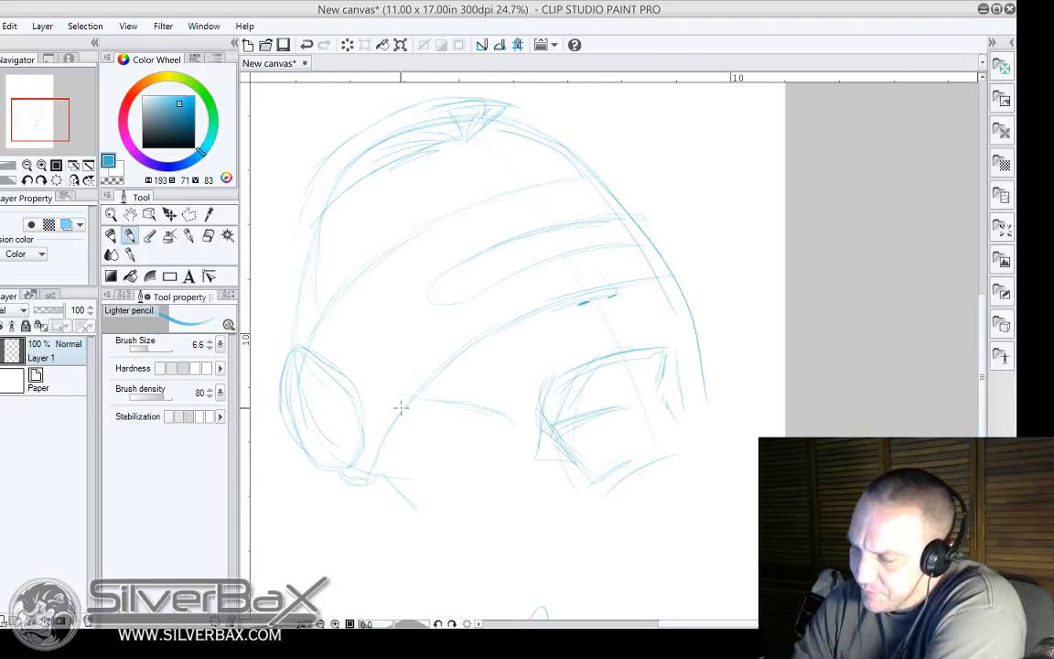
{"action": "left_click_drag", "start_coordinate": [366, 451], "coordinate": [419, 357]}
{"action": "mouse_move", "coordinate": [376, 423]}
{"action": "left_mouse_down"}
{"action": "mouse_move", "coordinate": [439, 343]}
{"action": "mouse_move", "coordinate": [510, 302]}
{"action": "left_mouse_up"}
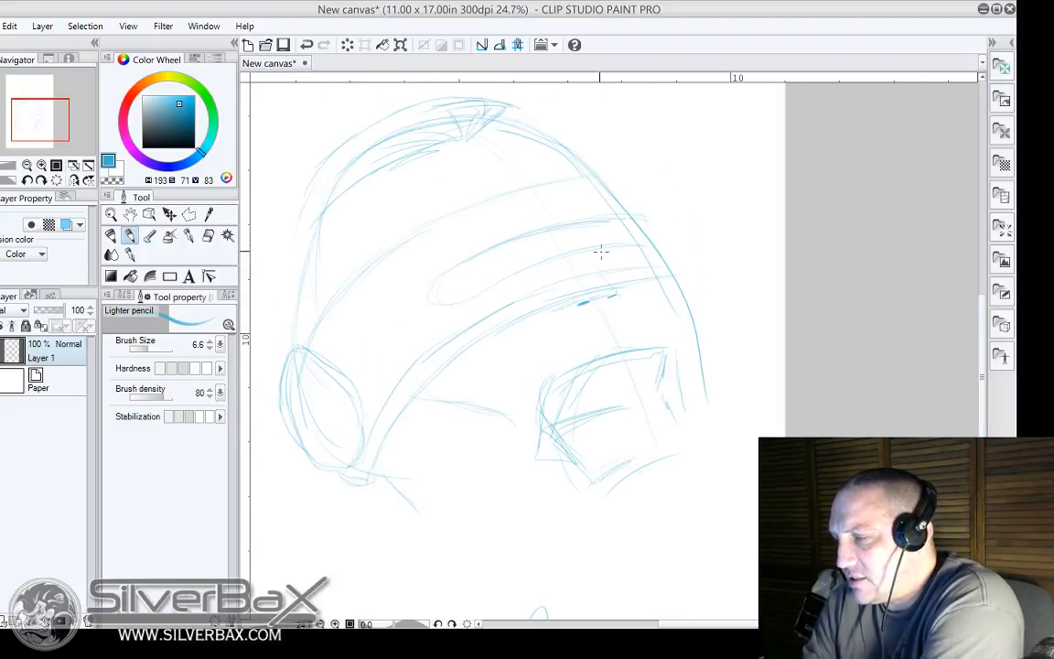
Sketch the two pointed eye shapes inside the face band, a larger one on the left and a smaller one on the right.
{"action": "left_click_drag", "start_coordinate": [440, 291], "coordinate": [497, 260]}
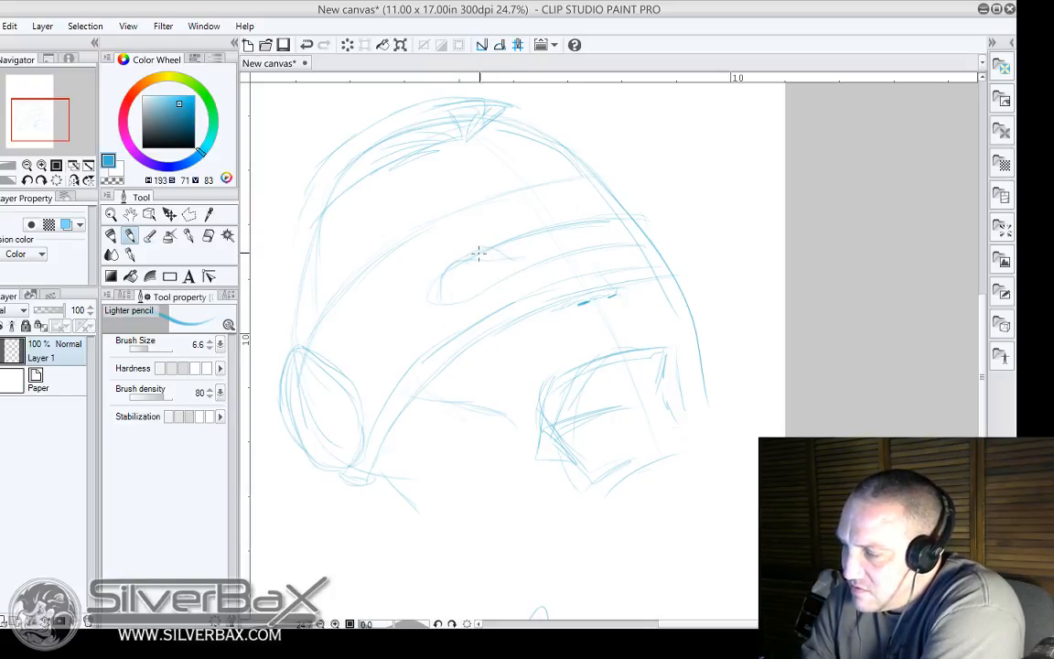
{"action": "mouse_move", "coordinate": [460, 297]}
{"action": "left_mouse_down"}
{"action": "mouse_move", "coordinate": [502, 280]}
{"action": "mouse_move", "coordinate": [493, 289]}
{"action": "mouse_move", "coordinate": [520, 262]}
{"action": "mouse_move", "coordinate": [473, 299]}
{"action": "mouse_move", "coordinate": [448, 298]}
{"action": "mouse_move", "coordinate": [442, 275]}
{"action": "mouse_move", "coordinate": [468, 257]}
{"action": "mouse_move", "coordinate": [504, 254]}
{"action": "mouse_move", "coordinate": [438, 288]}
{"action": "left_mouse_up"}
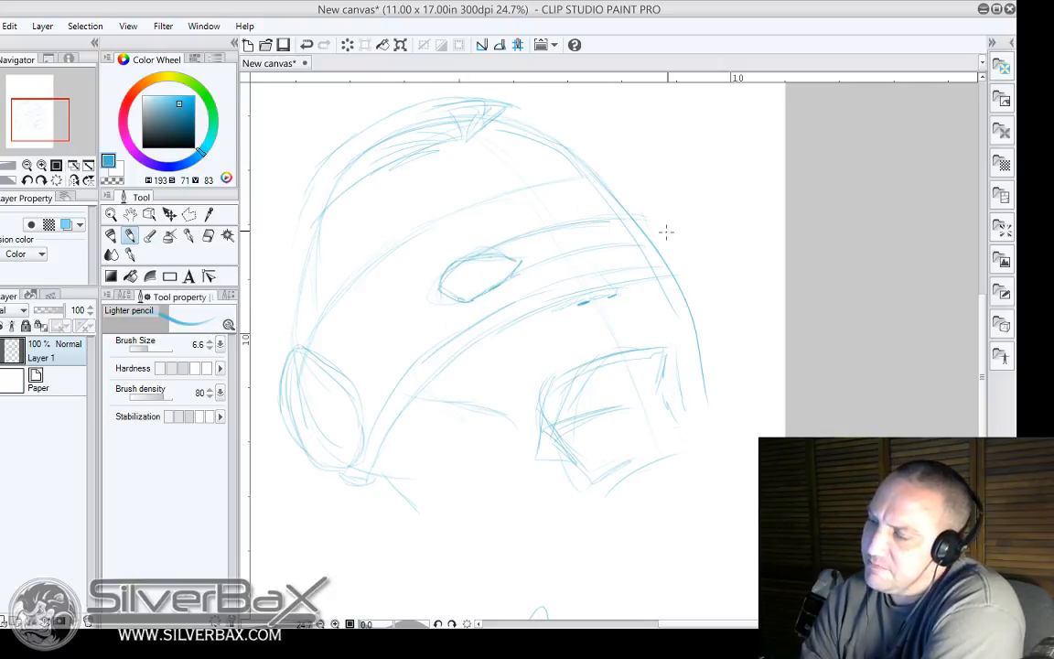
{"action": "left_click_drag", "start_coordinate": [527, 257], "coordinate": [531, 259]}
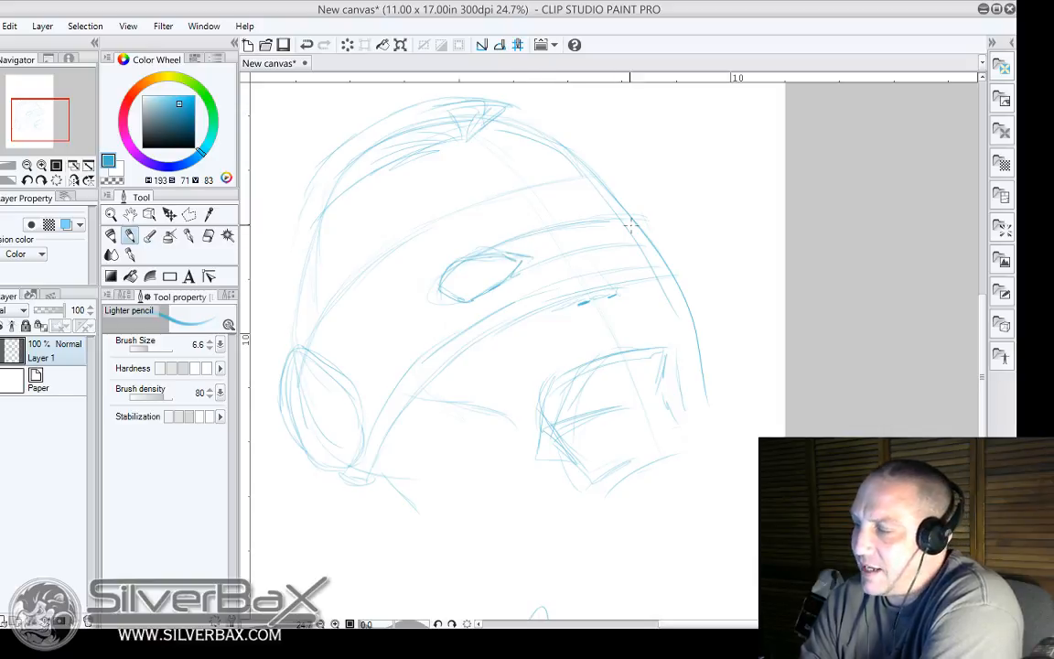
{"action": "mouse_move", "coordinate": [582, 237]}
{"action": "left_mouse_down"}
{"action": "mouse_move", "coordinate": [632, 222]}
{"action": "mouse_move", "coordinate": [610, 220]}
{"action": "mouse_move", "coordinate": [629, 215]}
{"action": "mouse_move", "coordinate": [588, 232]}
{"action": "mouse_move", "coordinate": [615, 242]}
{"action": "left_mouse_up"}
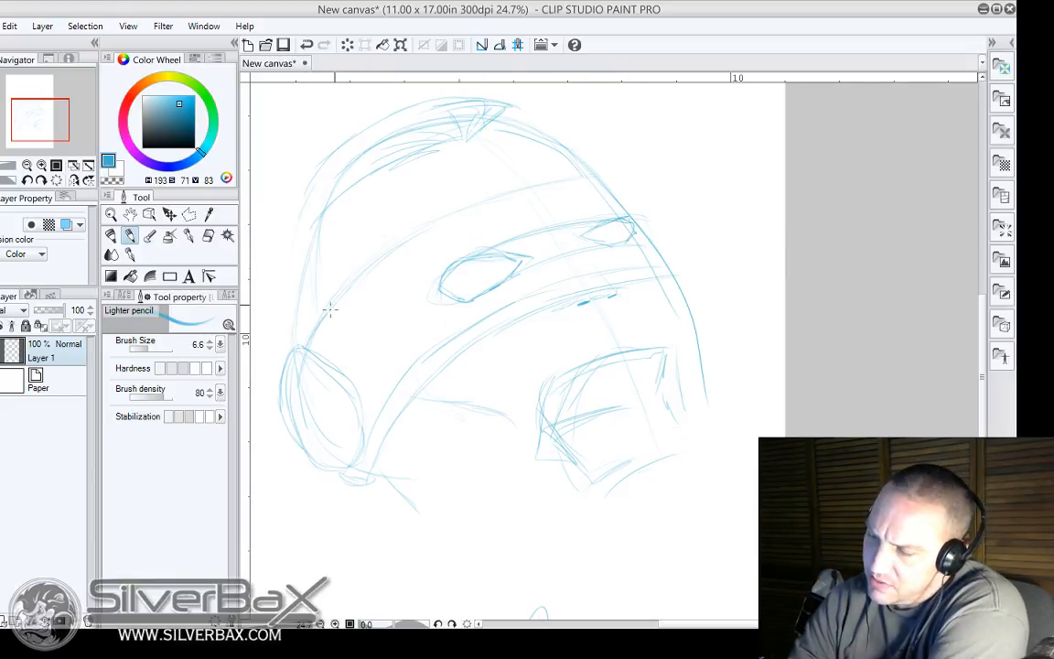
Firm up the upper edge of the eye band and round out the brow and cheek bumps on the far face contour.
{"action": "mouse_move", "coordinate": [305, 332]}
{"action": "left_mouse_down"}
{"action": "mouse_move", "coordinate": [399, 237]}
{"action": "mouse_move", "coordinate": [580, 177]}
{"action": "mouse_move", "coordinate": [514, 152]}
{"action": "left_mouse_up"}
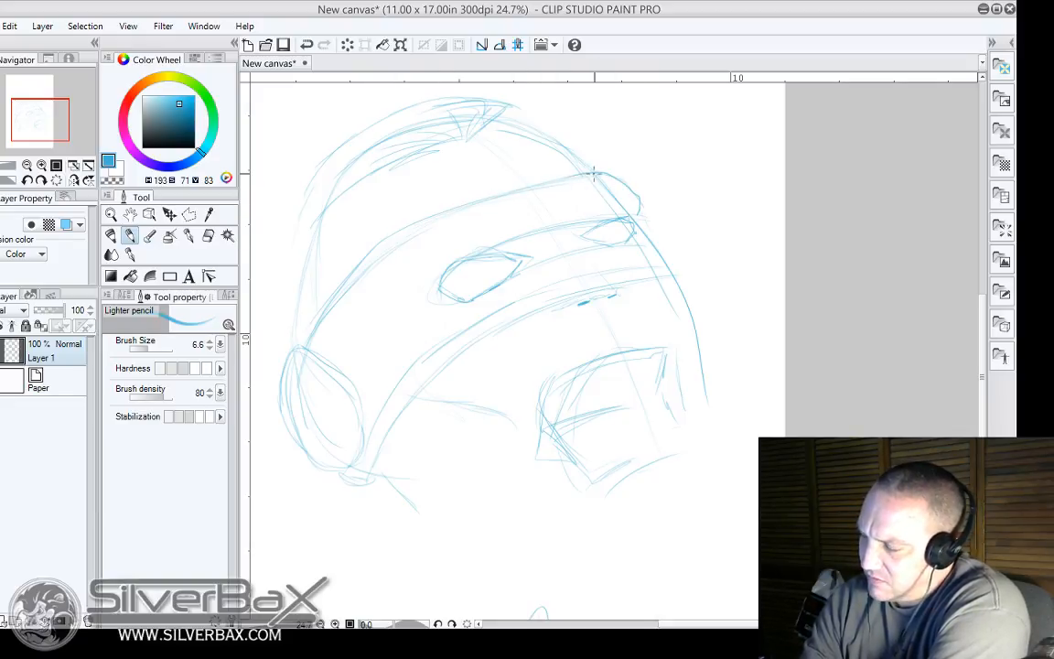
{"action": "mouse_move", "coordinate": [657, 229]}
{"action": "left_mouse_down"}
{"action": "mouse_move", "coordinate": [671, 265]}
{"action": "mouse_move", "coordinate": [645, 216]}
{"action": "mouse_move", "coordinate": [668, 264]}
{"action": "left_mouse_up"}
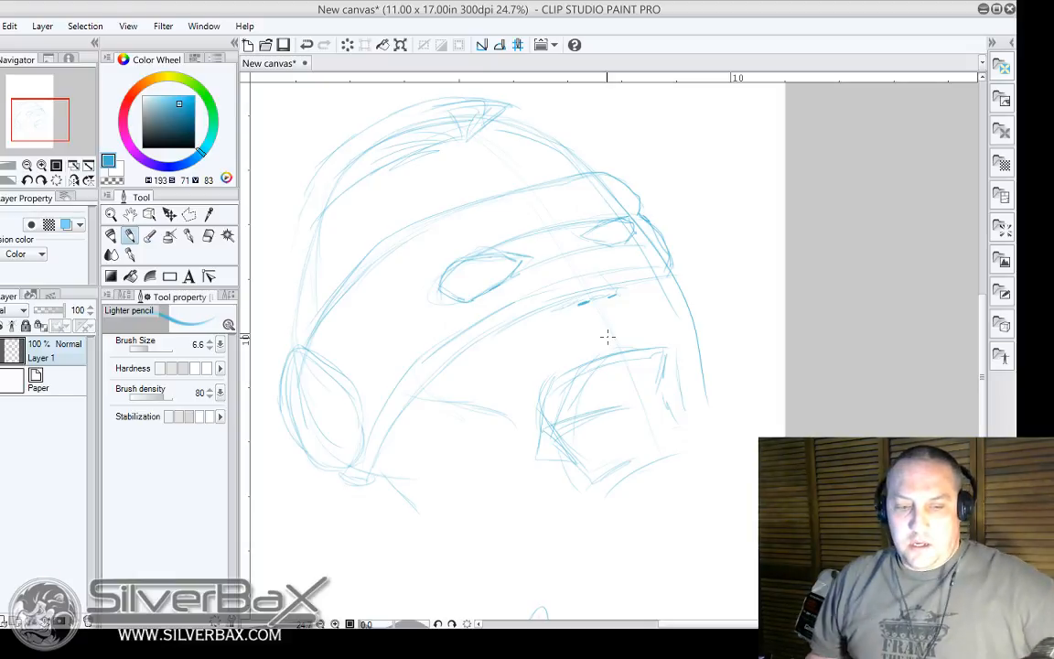
Sketch a short cheek line beside the mouth, define the mouth's upper band and corner, and add a small pointed nose mark above it.
{"action": "scroll", "coordinate": [607, 336], "scroll_direction": "down", "scroll_amount": 2}
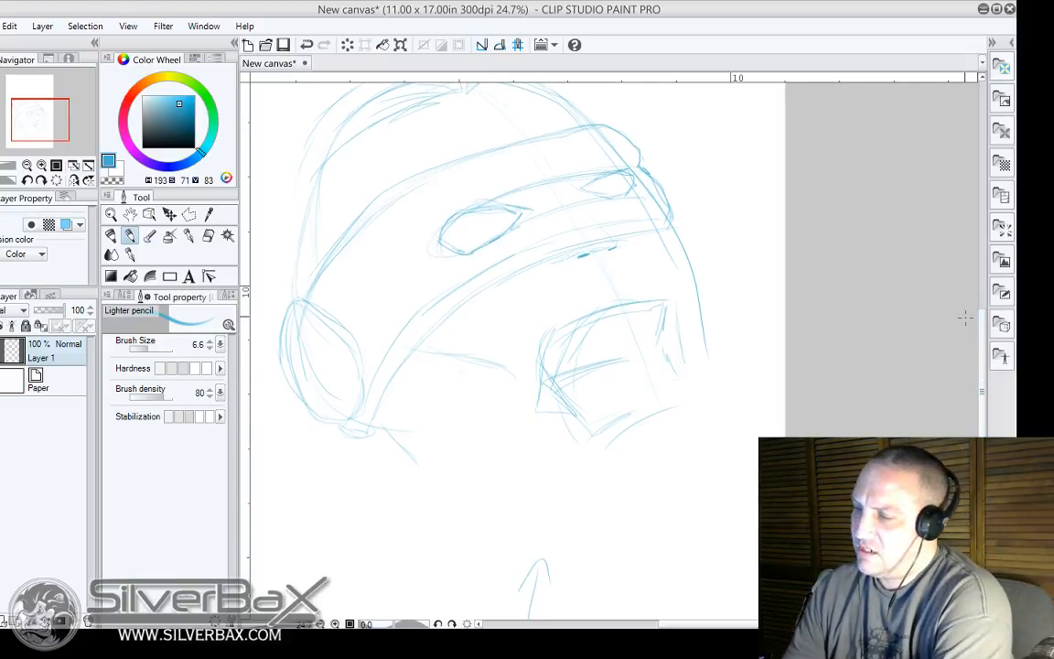
{"action": "mouse_move", "coordinate": [527, 273]}
{"action": "left_mouse_down"}
{"action": "mouse_move", "coordinate": [520, 319]}
{"action": "mouse_move", "coordinate": [520, 292]}
{"action": "mouse_move", "coordinate": [553, 415]}
{"action": "mouse_move", "coordinate": [547, 388]}
{"action": "mouse_move", "coordinate": [576, 361]}
{"action": "mouse_move", "coordinate": [560, 367]}
{"action": "mouse_move", "coordinate": [651, 335]}
{"action": "left_mouse_up"}
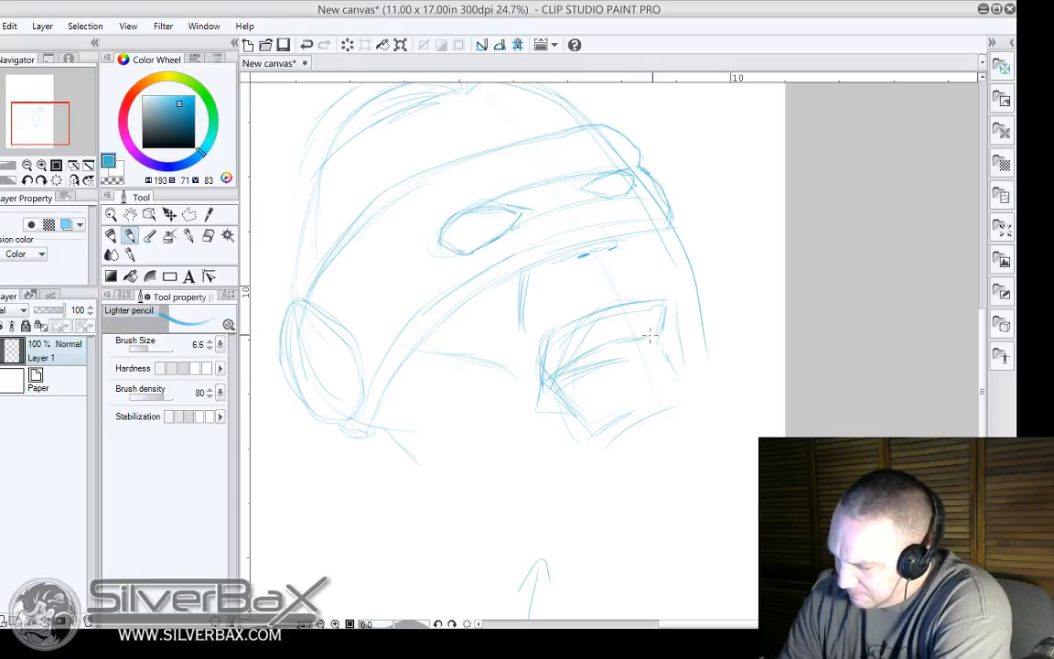
{"action": "mouse_move", "coordinate": [545, 375]}
{"action": "left_mouse_down"}
{"action": "mouse_move", "coordinate": [663, 324]}
{"action": "mouse_move", "coordinate": [663, 307]}
{"action": "mouse_move", "coordinate": [656, 350]}
{"action": "mouse_move", "coordinate": [641, 339]}
{"action": "mouse_move", "coordinate": [651, 350]}
{"action": "mouse_move", "coordinate": [664, 307]}
{"action": "mouse_move", "coordinate": [657, 341]}
{"action": "mouse_move", "coordinate": [632, 337]}
{"action": "mouse_move", "coordinate": [659, 324]}
{"action": "left_mouse_up"}
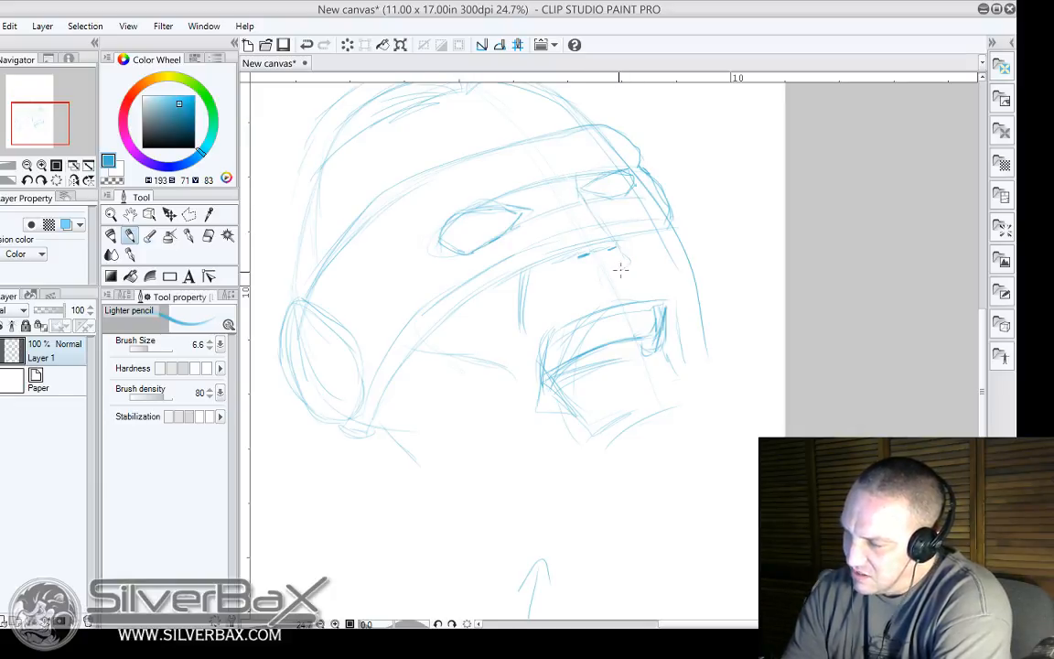
{"action": "mouse_move", "coordinate": [613, 266]}
{"action": "left_mouse_down"}
{"action": "mouse_move", "coordinate": [585, 286]}
{"action": "mouse_move", "coordinate": [605, 285]}
{"action": "mouse_move", "coordinate": [591, 283]}
{"action": "mouse_move", "coordinate": [626, 258]}
{"action": "left_mouse_up"}
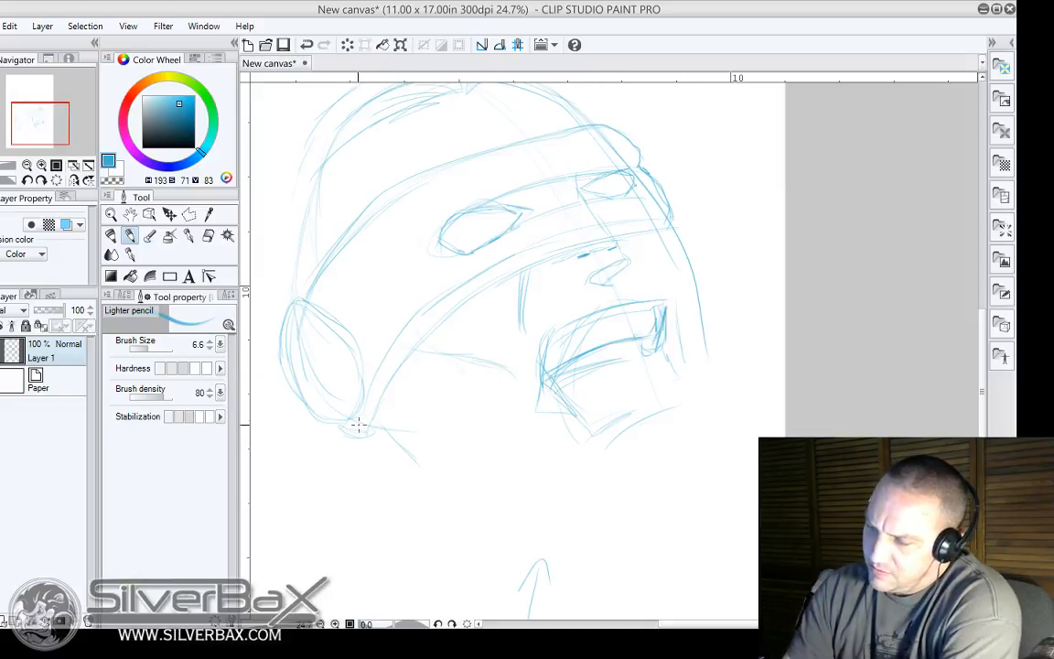
Add another parallel curve beneath the face band, from under the side oval to the far edge of the face.
{"action": "mouse_move", "coordinate": [359, 425]}
{"action": "left_mouse_down"}
{"action": "mouse_move", "coordinate": [402, 423]}
{"action": "mouse_move", "coordinate": [435, 364]}
{"action": "left_mouse_up"}
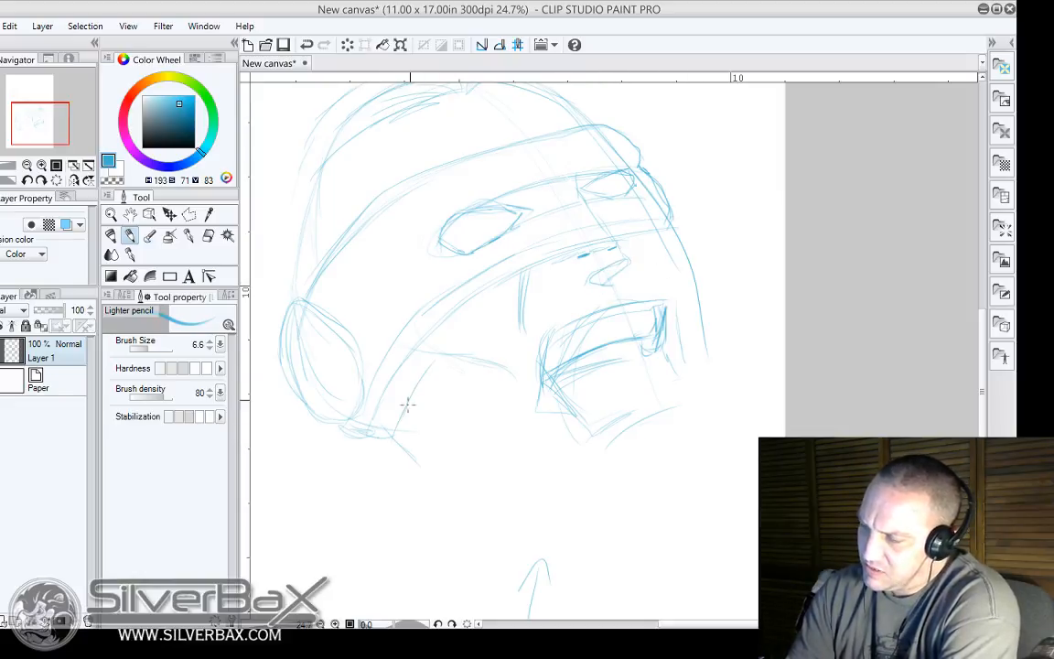
{"action": "left_click_drag", "start_coordinate": [408, 403], "coordinate": [423, 362]}
{"action": "mouse_move", "coordinate": [375, 416]}
{"action": "left_mouse_down"}
{"action": "mouse_move", "coordinate": [437, 346]}
{"action": "mouse_move", "coordinate": [512, 291]}
{"action": "mouse_move", "coordinate": [666, 247]}
{"action": "left_mouse_up"}
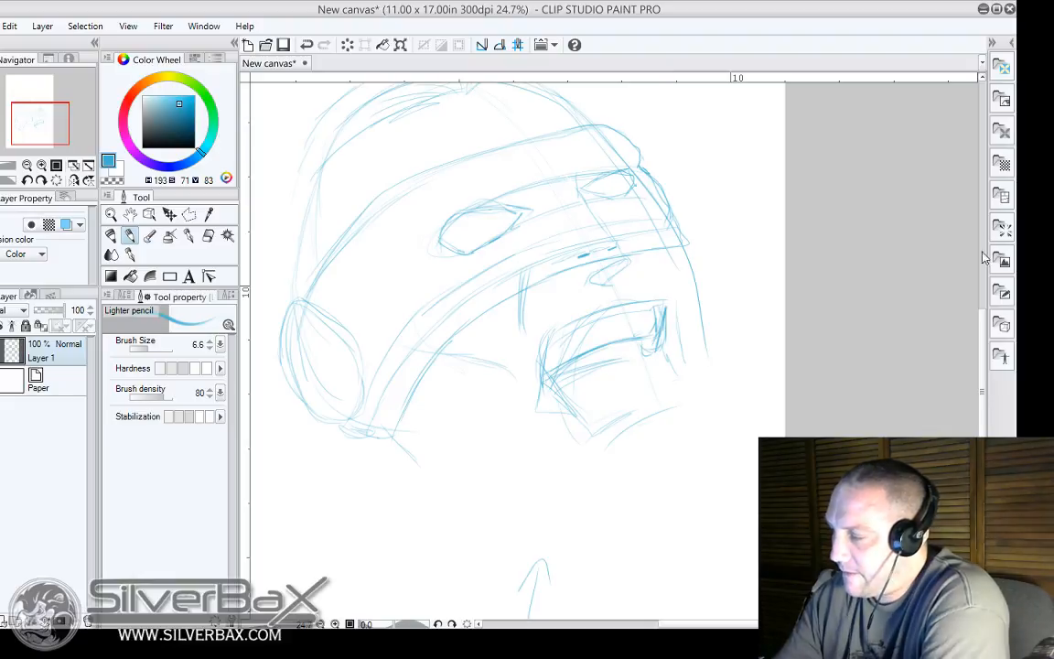
Close the nose shape, draw the far face contour beside the mouth, and add curved lower-lip lines under the mouth.
{"action": "scroll", "coordinate": [672, 275], "scroll_direction": "down", "scroll_amount": 2}
{"action": "mouse_move", "coordinate": [681, 231]}
{"action": "left_mouse_down"}
{"action": "mouse_move", "coordinate": [681, 299]}
{"action": "mouse_move", "coordinate": [704, 366]}
{"action": "left_mouse_up"}
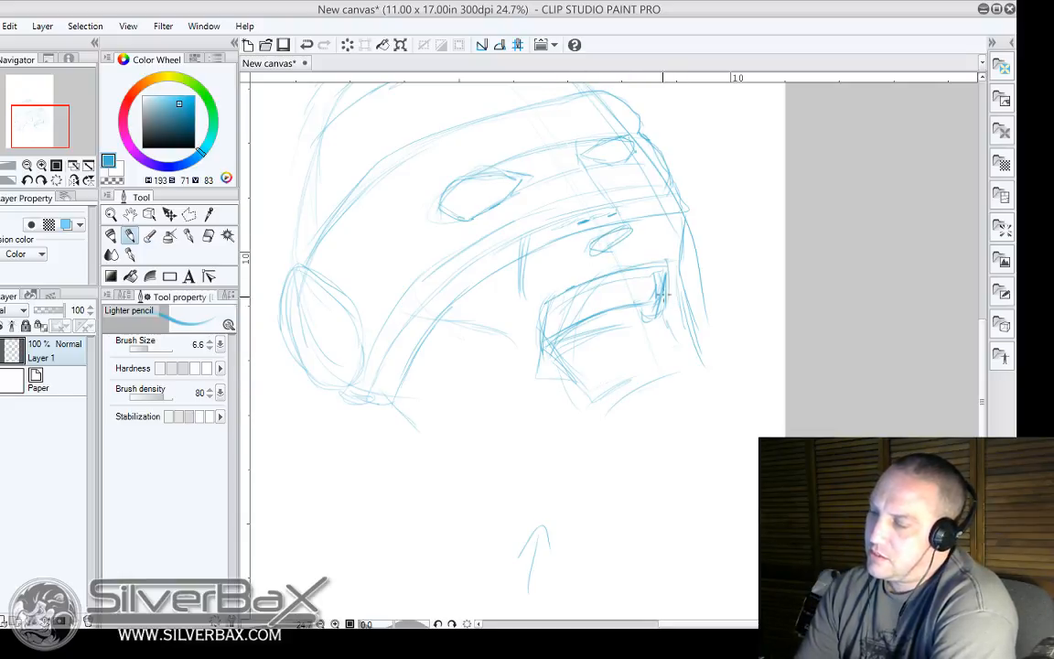
{"action": "mouse_move", "coordinate": [590, 400]}
{"action": "left_mouse_down"}
{"action": "mouse_move", "coordinate": [630, 376]}
{"action": "mouse_move", "coordinate": [681, 367]}
{"action": "left_mouse_up"}
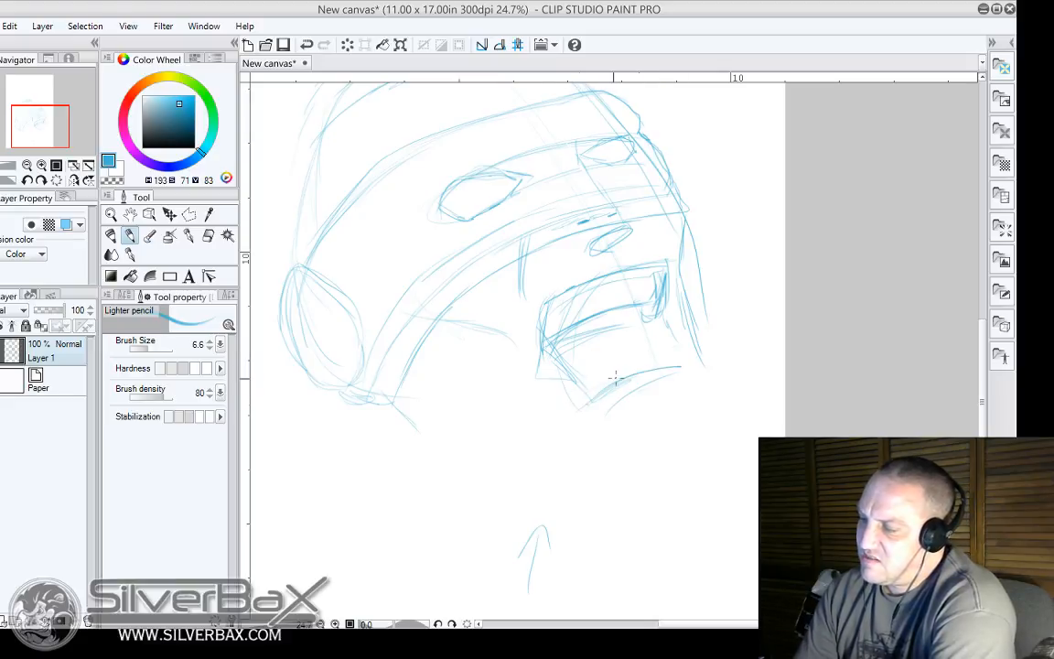
{"action": "mouse_move", "coordinate": [564, 414]}
{"action": "left_mouse_down"}
{"action": "mouse_move", "coordinate": [556, 378]}
{"action": "mouse_move", "coordinate": [609, 352]}
{"action": "left_mouse_up"}
{"action": "left_click_drag", "start_coordinate": [557, 376], "coordinate": [646, 347]}
{"action": "left_click_drag", "start_coordinate": [557, 376], "coordinate": [664, 347]}
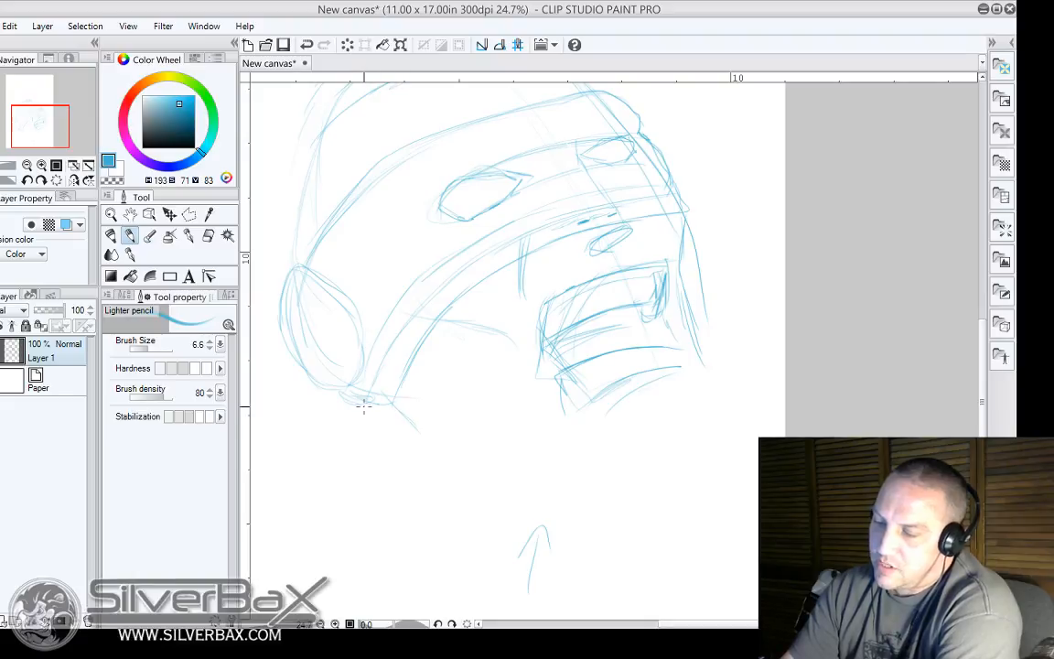
{"action": "left_click_drag", "start_coordinate": [685, 213], "coordinate": [674, 256]}
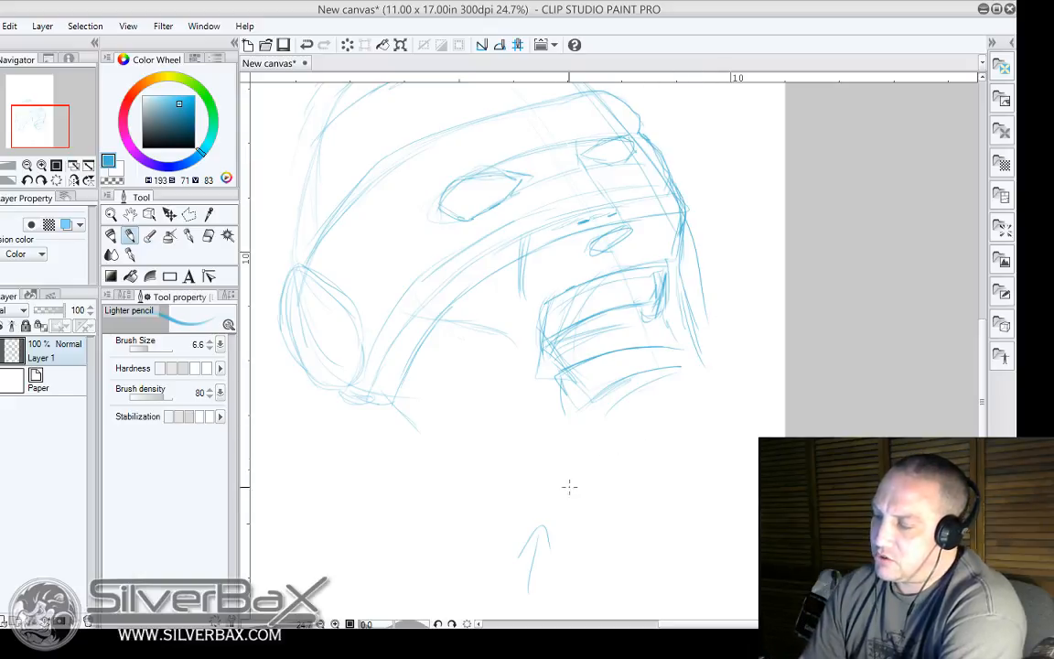
Sketch a double circle for the chin below the mouth, with an angular outer contour beside it and a short line beneath.
{"action": "left_click_drag", "start_coordinate": [620, 505], "coordinate": [660, 501]}
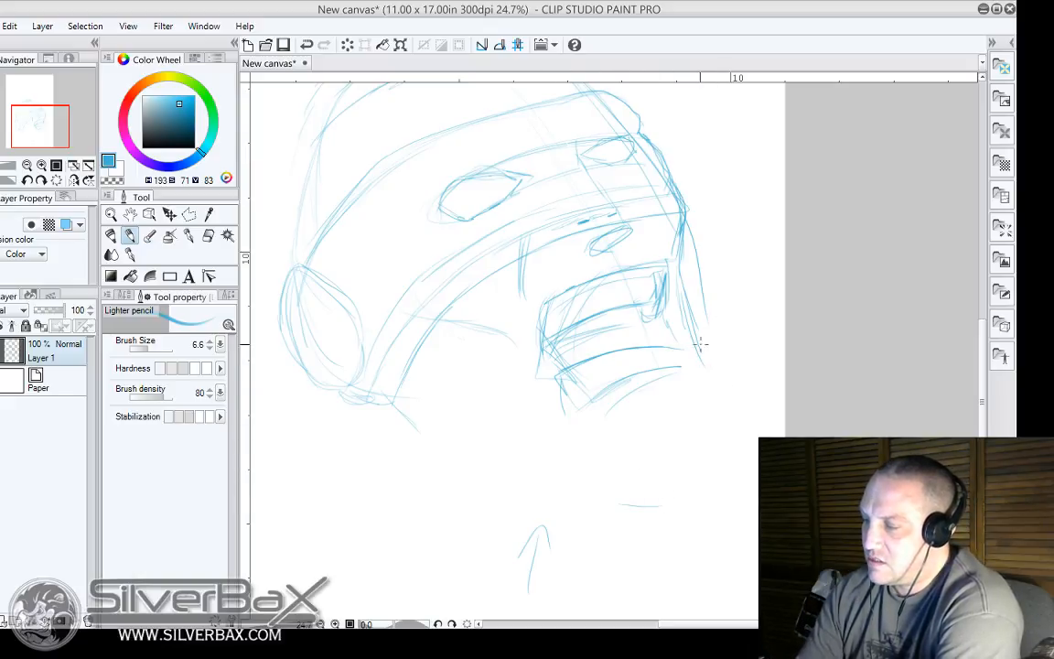
{"action": "mouse_move", "coordinate": [701, 344]}
{"action": "left_mouse_down"}
{"action": "mouse_move", "coordinate": [726, 457]}
{"action": "mouse_move", "coordinate": [686, 499]}
{"action": "mouse_move", "coordinate": [726, 440]}
{"action": "mouse_move", "coordinate": [714, 389]}
{"action": "mouse_move", "coordinate": [722, 471]}
{"action": "left_mouse_up"}
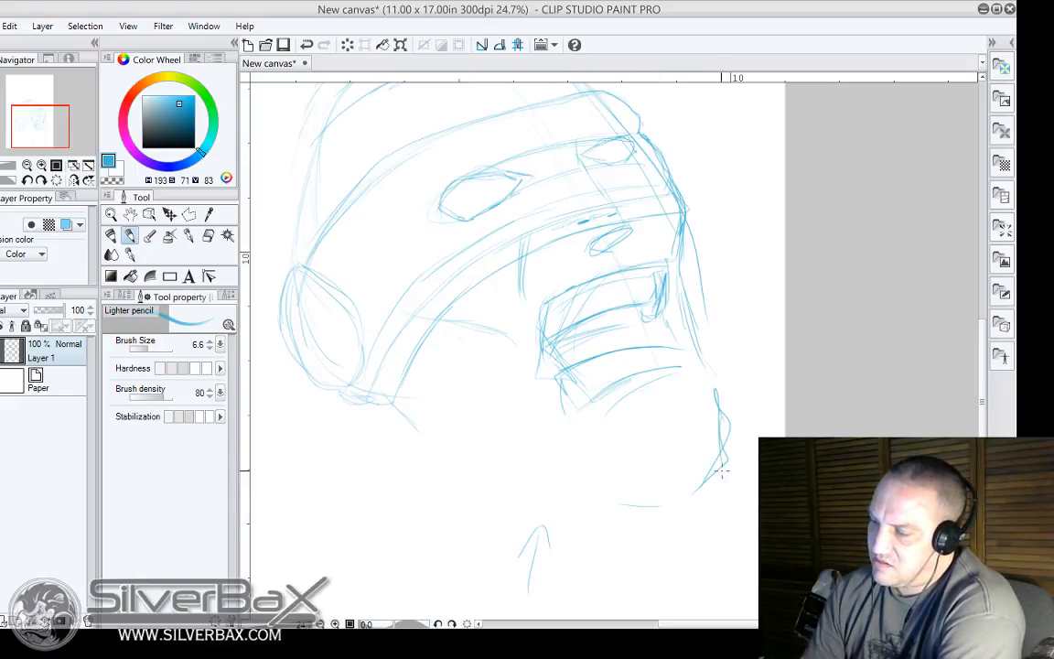
{"action": "left_click_drag", "start_coordinate": [625, 395], "coordinate": [605, 466]}
Draw a small angular block under the side oval and sketch the angled jaw line from there down to the underside of the chin.
{"action": "scroll", "coordinate": [771, 391], "scroll_direction": "down", "scroll_amount": 2}
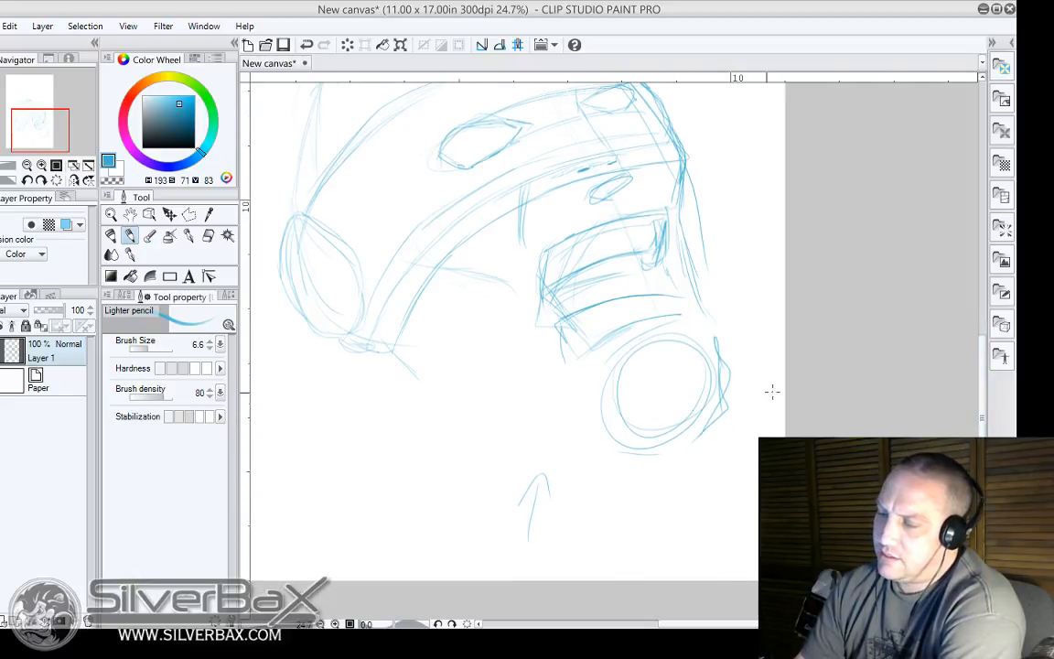
{"action": "mouse_move", "coordinate": [304, 322]}
{"action": "left_mouse_down"}
{"action": "mouse_move", "coordinate": [306, 367]}
{"action": "mouse_move", "coordinate": [304, 326]}
{"action": "mouse_move", "coordinate": [329, 386]}
{"action": "mouse_move", "coordinate": [361, 388]}
{"action": "mouse_move", "coordinate": [411, 307]}
{"action": "mouse_move", "coordinate": [405, 298]}
{"action": "mouse_move", "coordinate": [373, 309]}
{"action": "left_mouse_up"}
{"action": "mouse_move", "coordinate": [407, 389]}
{"action": "left_mouse_down"}
{"action": "mouse_move", "coordinate": [466, 431]}
{"action": "mouse_move", "coordinate": [458, 452]}
{"action": "left_mouse_up"}
{"action": "mouse_move", "coordinate": [433, 424]}
{"action": "left_mouse_down"}
{"action": "mouse_move", "coordinate": [464, 458]}
{"action": "mouse_move", "coordinate": [572, 484]}
{"action": "left_mouse_up"}
{"action": "left_click_drag", "start_coordinate": [492, 469], "coordinate": [583, 477]}
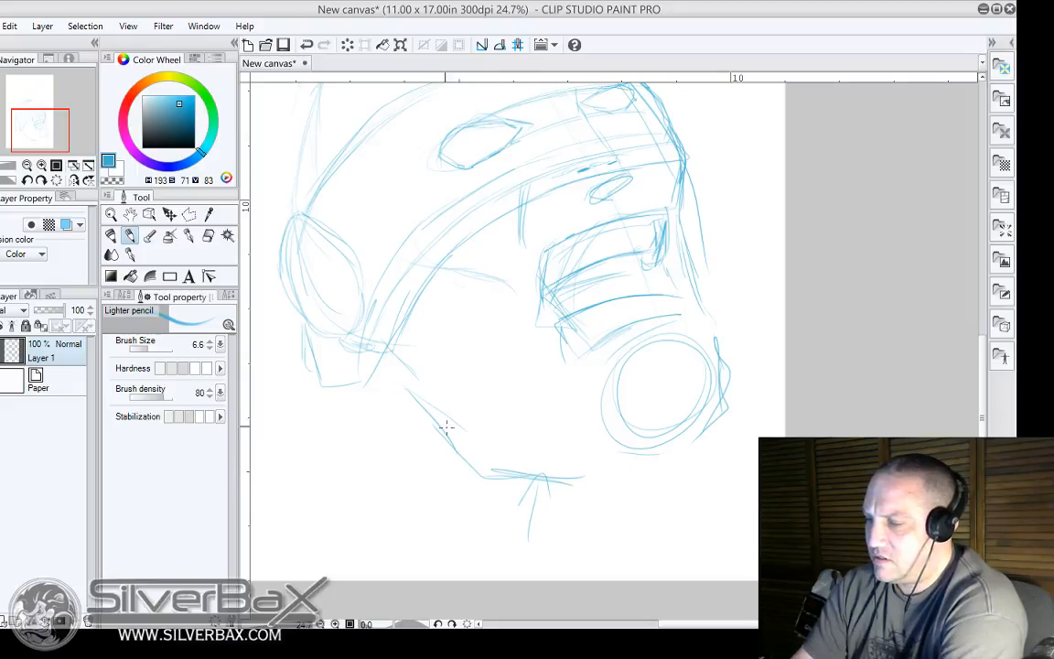
{"action": "left_click_drag", "start_coordinate": [390, 370], "coordinate": [439, 415]}
{"action": "left_click_drag", "start_coordinate": [391, 382], "coordinate": [482, 452]}
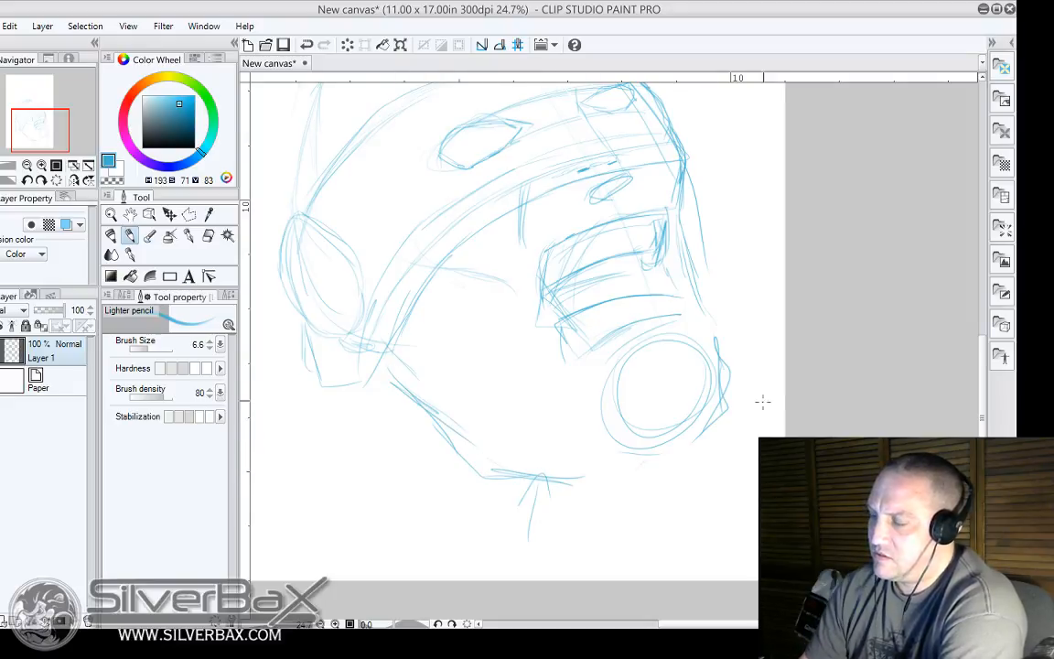
Close the underside of the chin with a pointed contour around the double circle, joining the jaw line to the outer chin edge.
{"action": "mouse_move", "coordinate": [712, 427]}
{"action": "left_mouse_down"}
{"action": "mouse_move", "coordinate": [663, 468]}
{"action": "mouse_move", "coordinate": [569, 464]}
{"action": "left_mouse_up"}
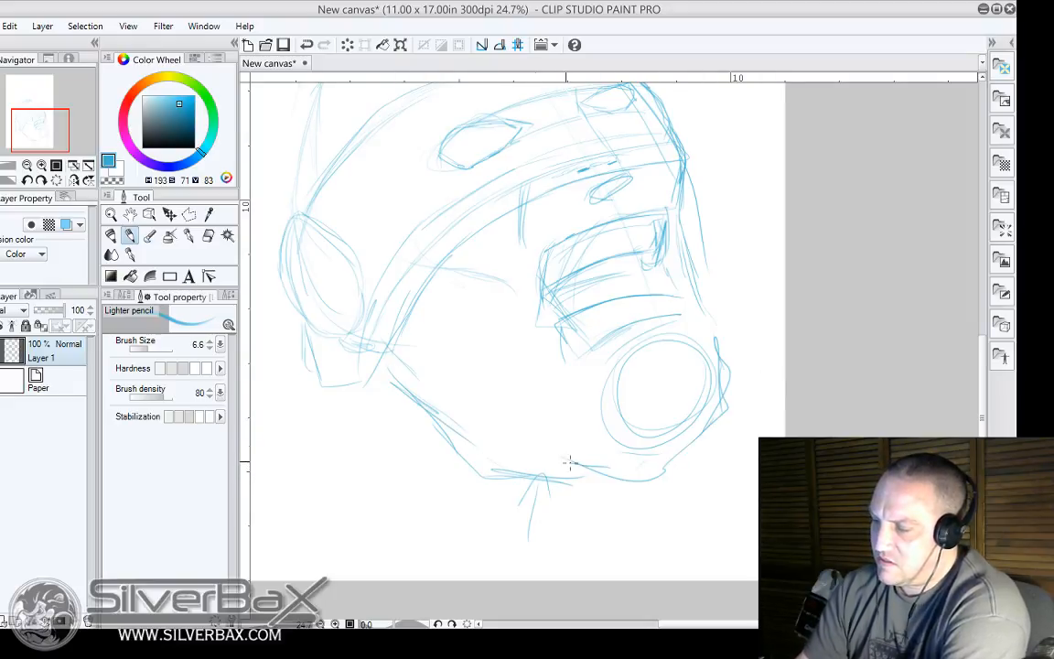
{"action": "mouse_move", "coordinate": [494, 428]}
{"action": "left_mouse_down"}
{"action": "mouse_move", "coordinate": [631, 480]}
{"action": "mouse_move", "coordinate": [719, 427]}
{"action": "left_mouse_up"}
{"action": "left_click_drag", "start_coordinate": [657, 461], "coordinate": [729, 423]}
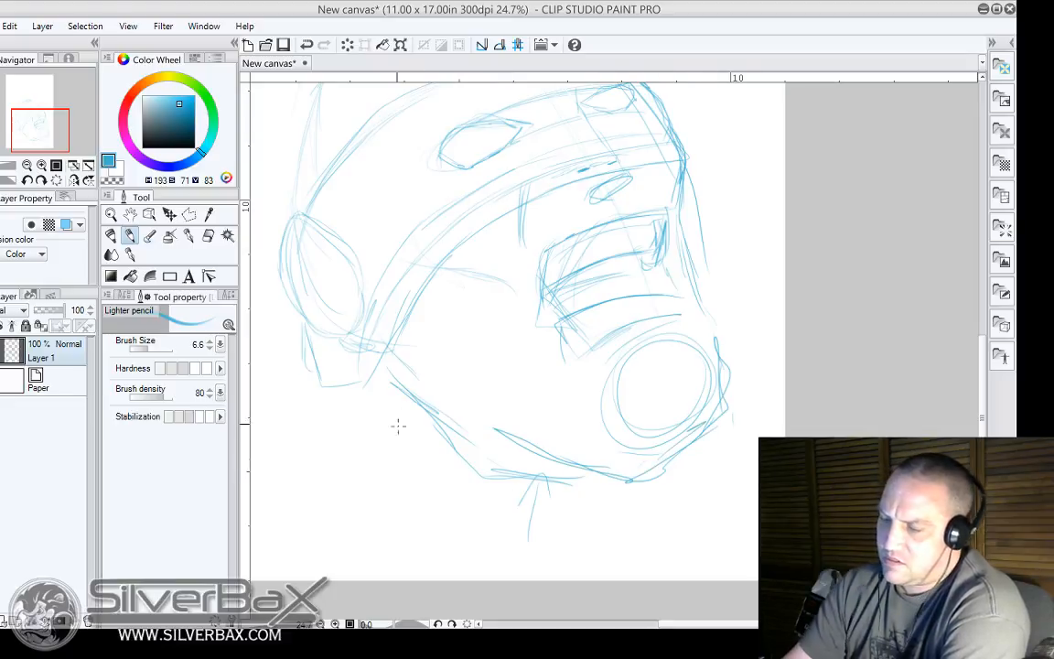
Sketch the neck lines descending from behind the jaw, beneath the block under the side oval.
{"action": "mouse_move", "coordinate": [371, 379]}
{"action": "left_mouse_down"}
{"action": "mouse_move", "coordinate": [407, 422]}
{"action": "mouse_move", "coordinate": [383, 403]}
{"action": "left_mouse_up"}
{"action": "mouse_move", "coordinate": [334, 347]}
{"action": "left_mouse_down"}
{"action": "mouse_move", "coordinate": [358, 399]}
{"action": "mouse_move", "coordinate": [343, 494]}
{"action": "left_mouse_up"}
{"action": "left_click_drag", "start_coordinate": [328, 553], "coordinate": [357, 470]}
{"action": "left_click_drag", "start_coordinate": [367, 414], "coordinate": [355, 443]}
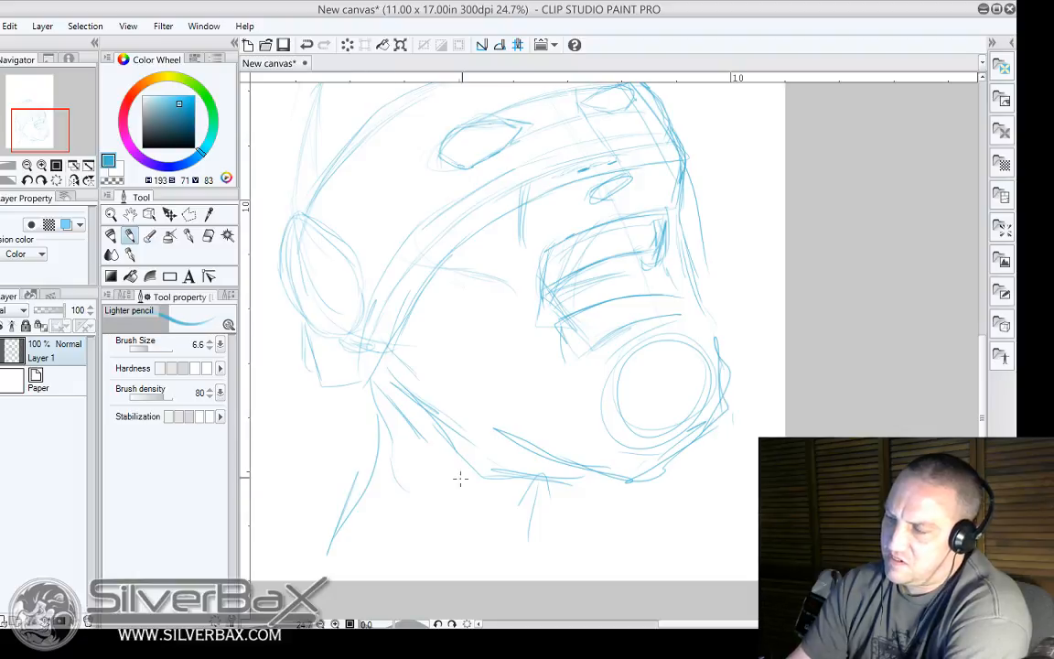
Draw a rounded, tapering form behind the neck and a short shoulder line running from the far cheek to the page edge.
{"action": "left_click_drag", "start_coordinate": [700, 232], "coordinate": [758, 243]}
{"action": "mouse_move", "coordinate": [337, 384]}
{"action": "left_mouse_down"}
{"action": "mouse_move", "coordinate": [305, 433]}
{"action": "mouse_move", "coordinate": [293, 470]}
{"action": "mouse_move", "coordinate": [321, 413]}
{"action": "mouse_move", "coordinate": [291, 483]}
{"action": "left_mouse_up"}
{"action": "left_click_drag", "start_coordinate": [331, 530], "coordinate": [416, 490]}
{"action": "mouse_move", "coordinate": [417, 489]}
{"action": "left_mouse_down"}
{"action": "mouse_move", "coordinate": [325, 525]}
{"action": "mouse_move", "coordinate": [292, 503]}
{"action": "mouse_move", "coordinate": [303, 439]}
{"action": "mouse_move", "coordinate": [288, 569]}
{"action": "left_mouse_up"}
{"action": "left_click_drag", "start_coordinate": [707, 233], "coordinate": [783, 239]}
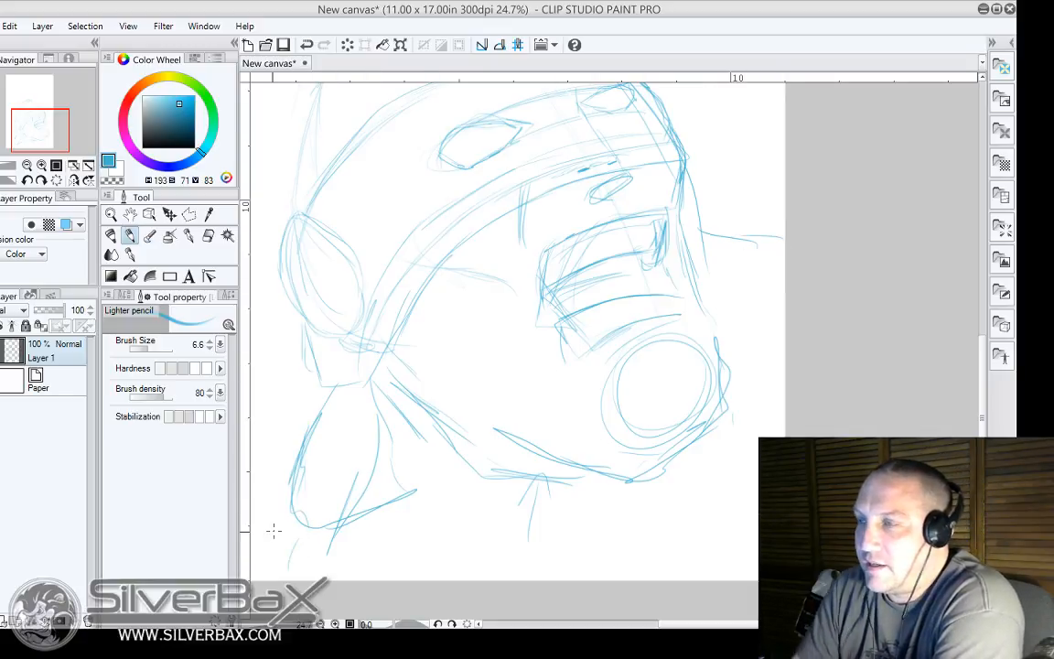
Set the drawing colour to orange (hue 16, saturation 71, value 83) and add a new layer above the blue sketch.
{"action": "left_click", "coordinate": [133, 86]}
{"action": "left_click", "coordinate": [4, 621]}
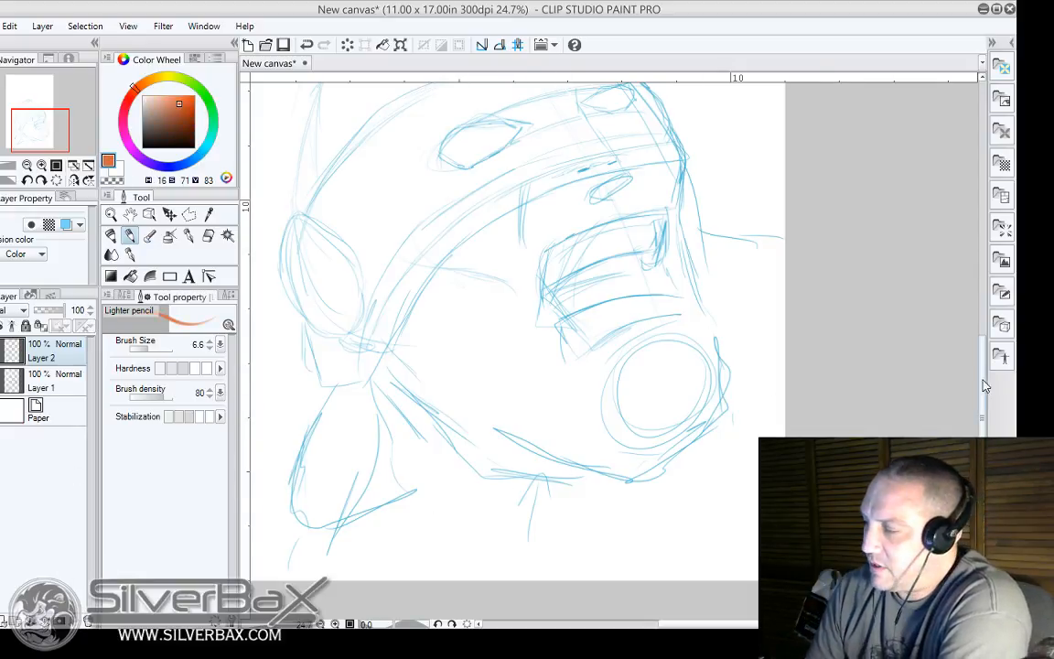
Draw two long orange diagonals, one across the lower face from the neck to the page edge and one along the chin's underside.
{"action": "scroll", "coordinate": [979, 363], "scroll_direction": "up", "scroll_amount": 3}
{"action": "scroll", "coordinate": [974, 363], "scroll_direction": "down", "scroll_amount": 1}
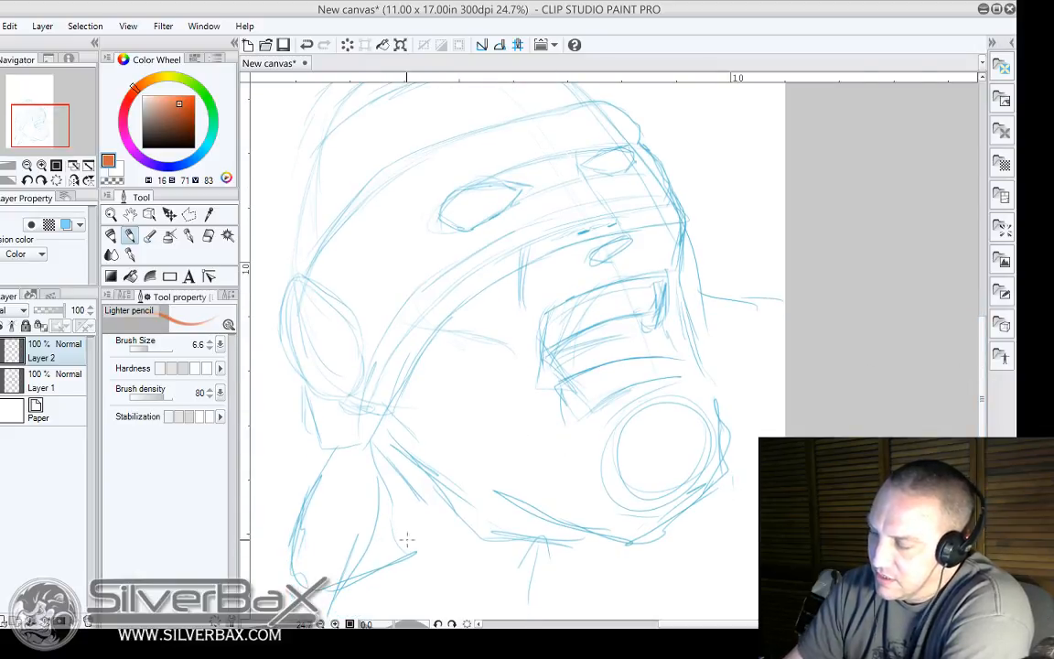
{"action": "mouse_move", "coordinate": [671, 333]}
{"action": "left_mouse_down"}
{"action": "mouse_move", "coordinate": [521, 425]}
{"action": "mouse_move", "coordinate": [732, 308]}
{"action": "left_mouse_up"}
{"action": "left_click_drag", "start_coordinate": [549, 416], "coordinate": [783, 280]}
{"action": "left_click_drag", "start_coordinate": [784, 280], "coordinate": [466, 473]}
{"action": "mouse_move", "coordinate": [576, 382]}
{"action": "left_mouse_down"}
{"action": "mouse_move", "coordinate": [407, 542]}
{"action": "mouse_move", "coordinate": [769, 305]}
{"action": "left_mouse_up"}
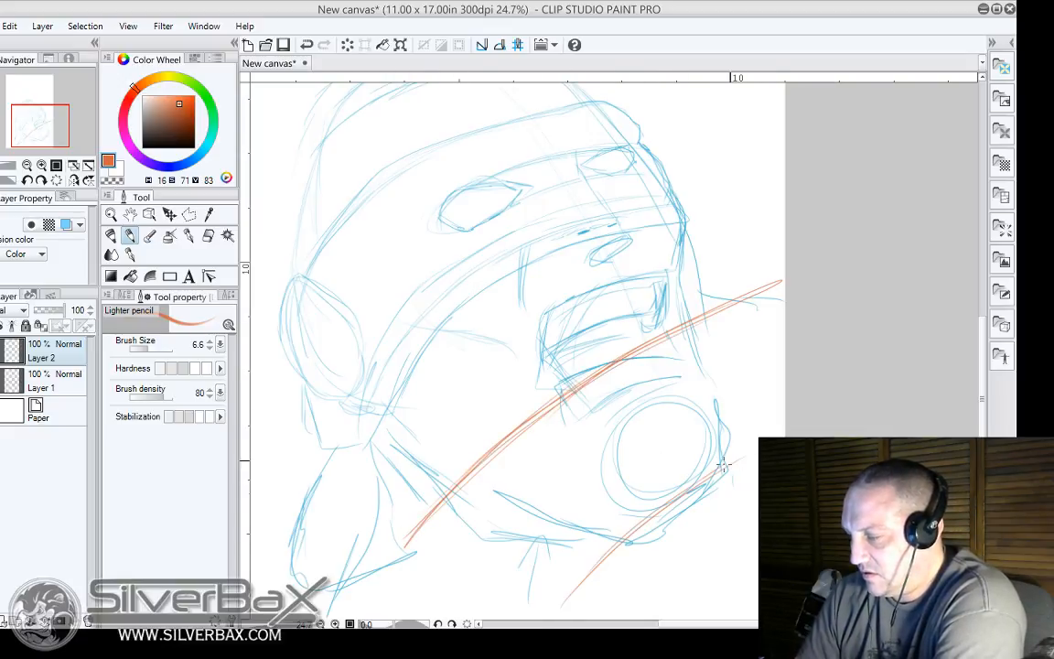
{"action": "mouse_move", "coordinate": [748, 449]}
{"action": "left_mouse_down"}
{"action": "mouse_move", "coordinate": [569, 587]}
{"action": "mouse_move", "coordinate": [738, 457]}
{"action": "left_mouse_up"}
{"action": "mouse_move", "coordinate": [737, 456]}
{"action": "left_mouse_down"}
{"action": "mouse_move", "coordinate": [559, 608]}
{"action": "mouse_move", "coordinate": [713, 480]}
{"action": "left_mouse_up"}
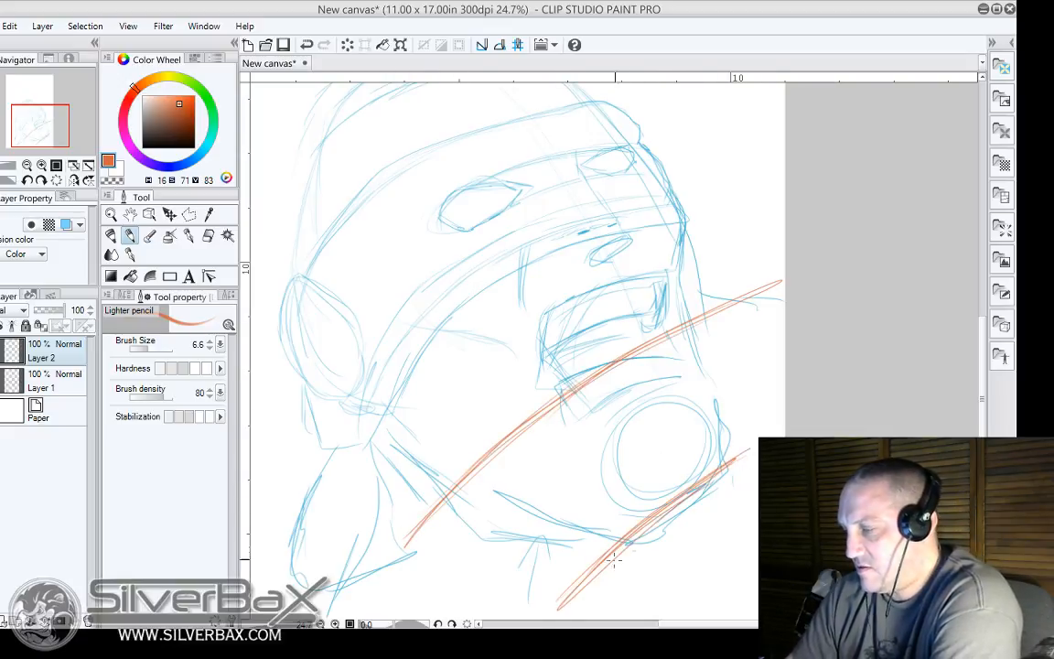
Sketch an angular orange form over the chin circle, linking the two diagonals with straight planes and a curved side near the page edge.
{"action": "mouse_move", "coordinate": [622, 547]}
{"action": "left_mouse_down"}
{"action": "mouse_move", "coordinate": [710, 474]}
{"action": "mouse_move", "coordinate": [771, 342]}
{"action": "left_mouse_up"}
{"action": "left_click_drag", "start_coordinate": [748, 412], "coordinate": [775, 335]}
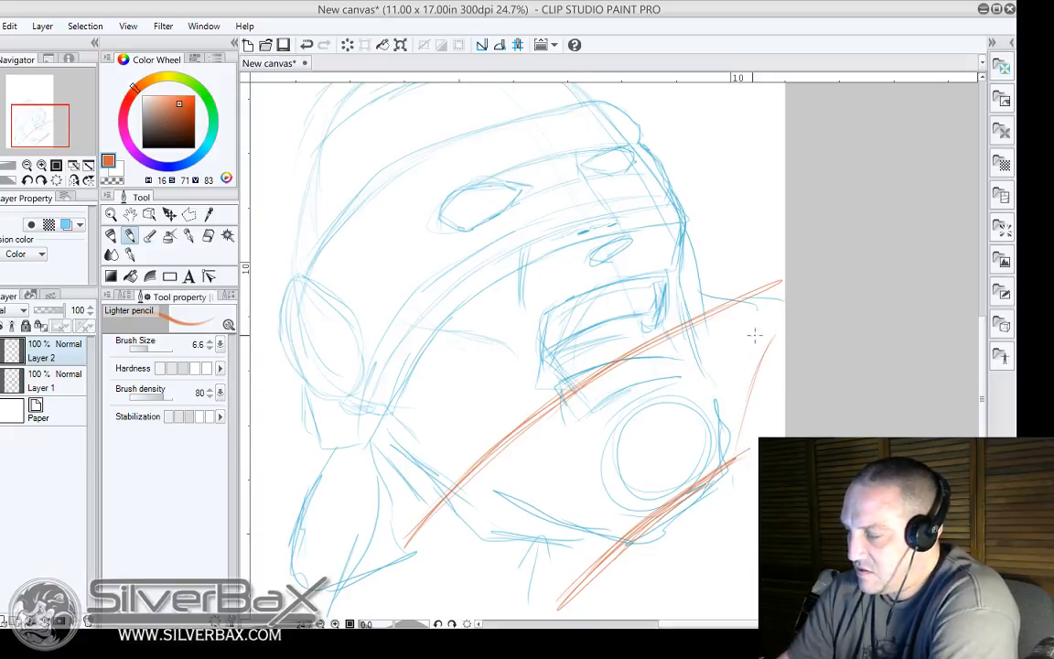
{"action": "left_click_drag", "start_coordinate": [681, 333], "coordinate": [785, 319]}
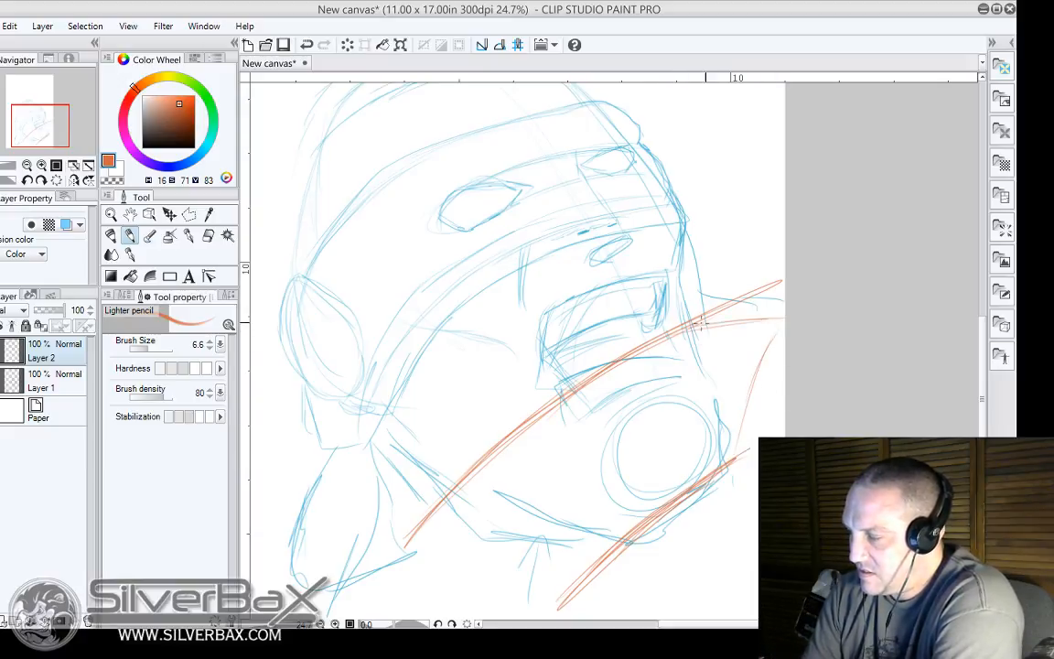
{"action": "left_click_drag", "start_coordinate": [685, 335], "coordinate": [629, 399]}
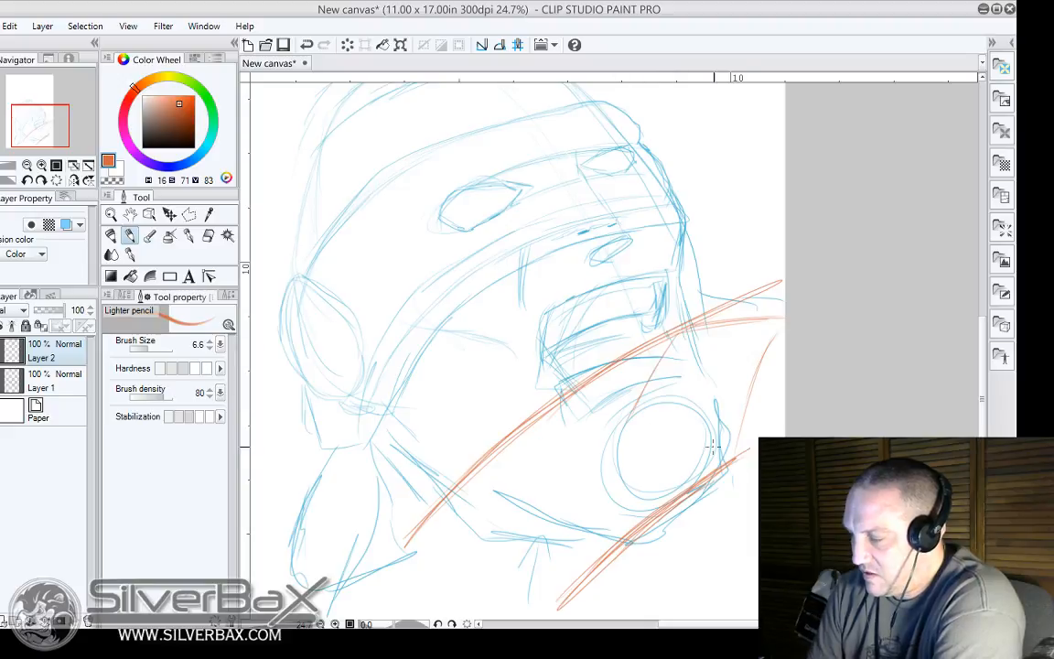
{"action": "mouse_move", "coordinate": [733, 452]}
{"action": "left_mouse_down"}
{"action": "mouse_move", "coordinate": [675, 442]}
{"action": "mouse_move", "coordinate": [606, 451]}
{"action": "left_mouse_up"}
{"action": "mouse_move", "coordinate": [631, 408]}
{"action": "left_mouse_down"}
{"action": "mouse_move", "coordinate": [607, 457]}
{"action": "mouse_move", "coordinate": [677, 337]}
{"action": "mouse_move", "coordinate": [611, 455]}
{"action": "mouse_move", "coordinate": [683, 443]}
{"action": "mouse_move", "coordinate": [737, 452]}
{"action": "left_mouse_up"}
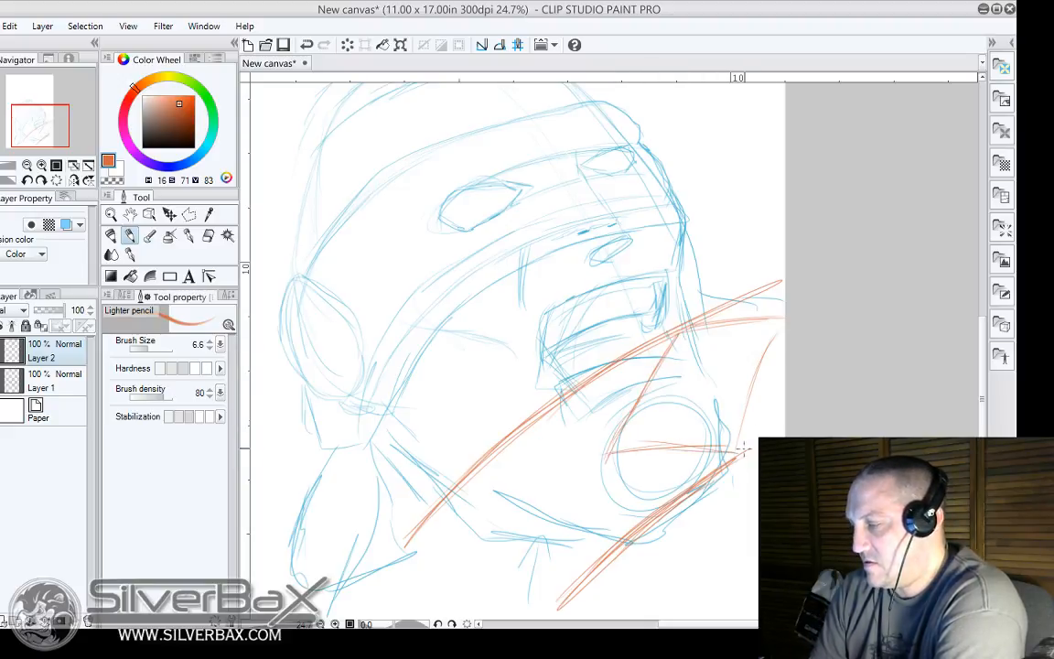
{"action": "left_click_drag", "start_coordinate": [773, 356], "coordinate": [743, 450]}
{"action": "left_click_drag", "start_coordinate": [743, 449], "coordinate": [785, 336]}
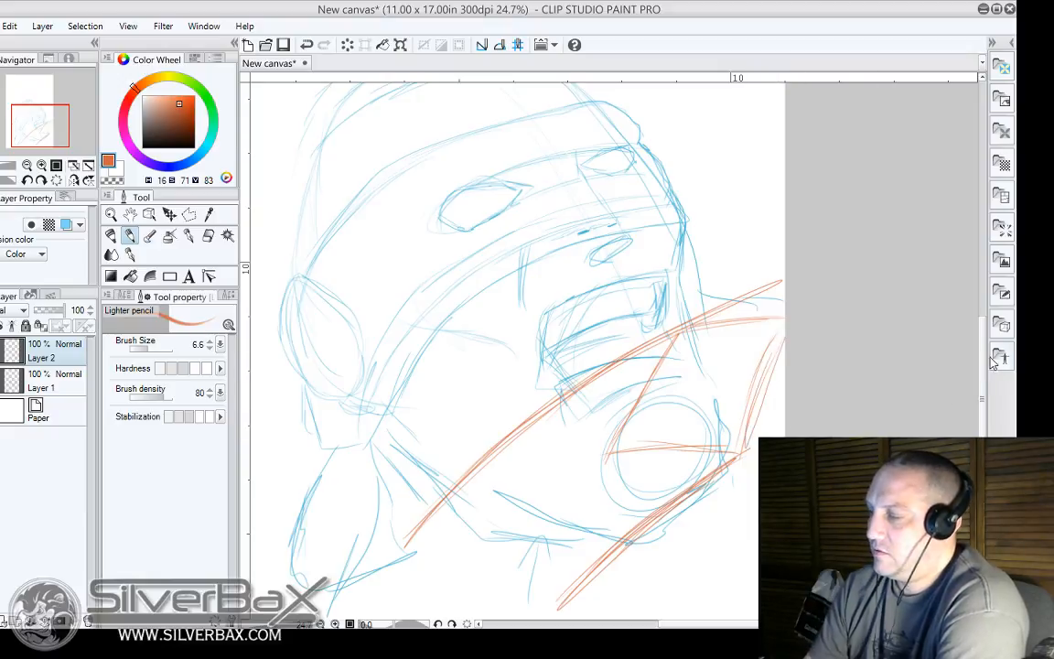
Add a middle orange diagonal from the chin circle, extend the outer diagonals toward the page bottom, and retrace the upper one.
{"action": "left_click_drag", "start_coordinate": [981, 366], "coordinate": [981, 417]}
{"action": "left_click_drag", "start_coordinate": [595, 301], "coordinate": [472, 390]}
{"action": "left_click_drag", "start_coordinate": [551, 330], "coordinate": [412, 446]}
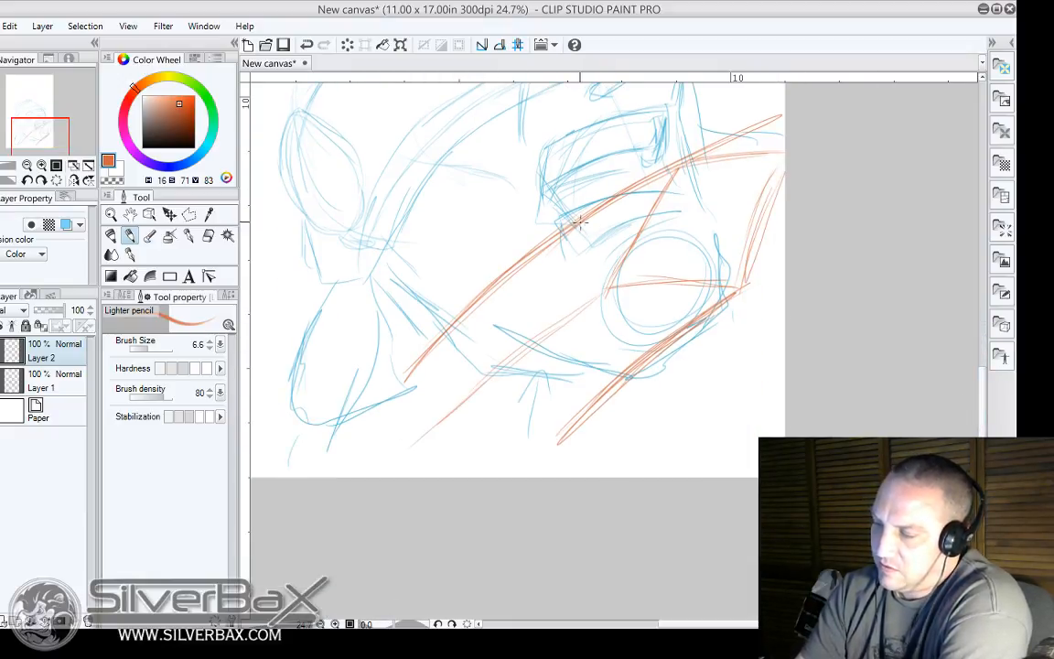
{"action": "left_click_drag", "start_coordinate": [578, 228], "coordinate": [336, 427]}
{"action": "left_click_drag", "start_coordinate": [439, 336], "coordinate": [322, 445]}
{"action": "left_click_drag", "start_coordinate": [384, 384], "coordinate": [305, 460]}
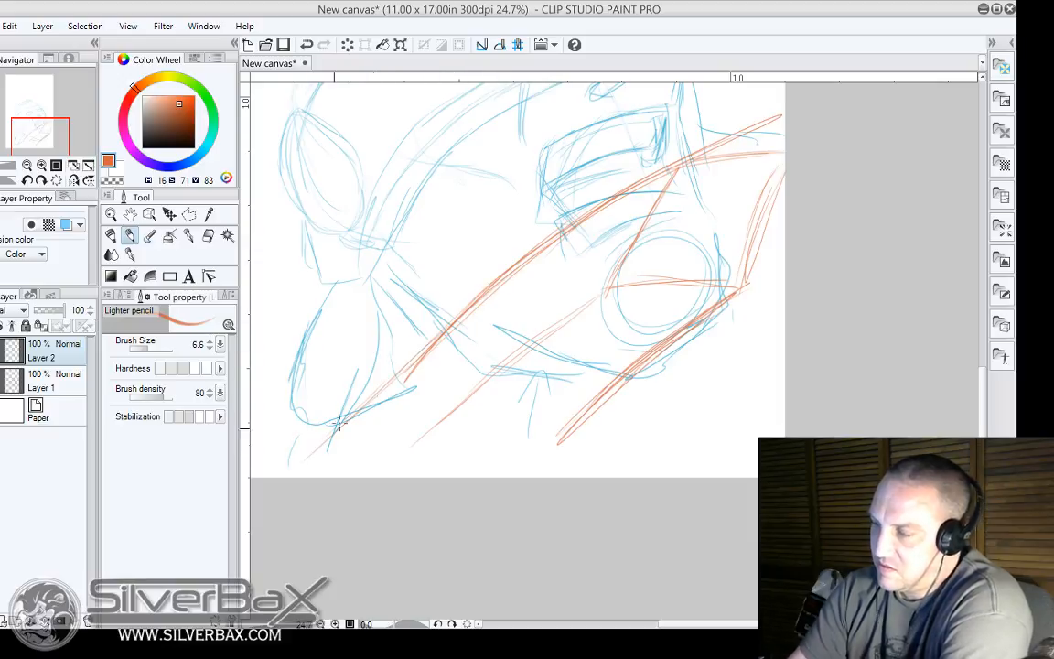
{"action": "left_click_drag", "start_coordinate": [588, 409], "coordinate": [523, 465]}
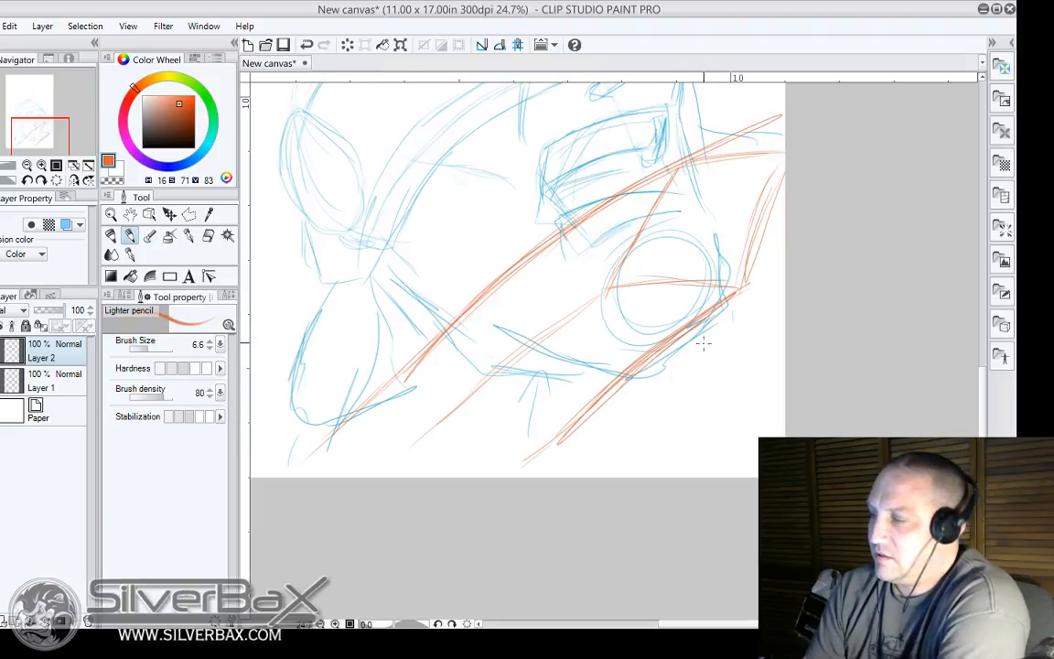
{"action": "left_click_drag", "start_coordinate": [983, 403], "coordinate": [982, 361]}
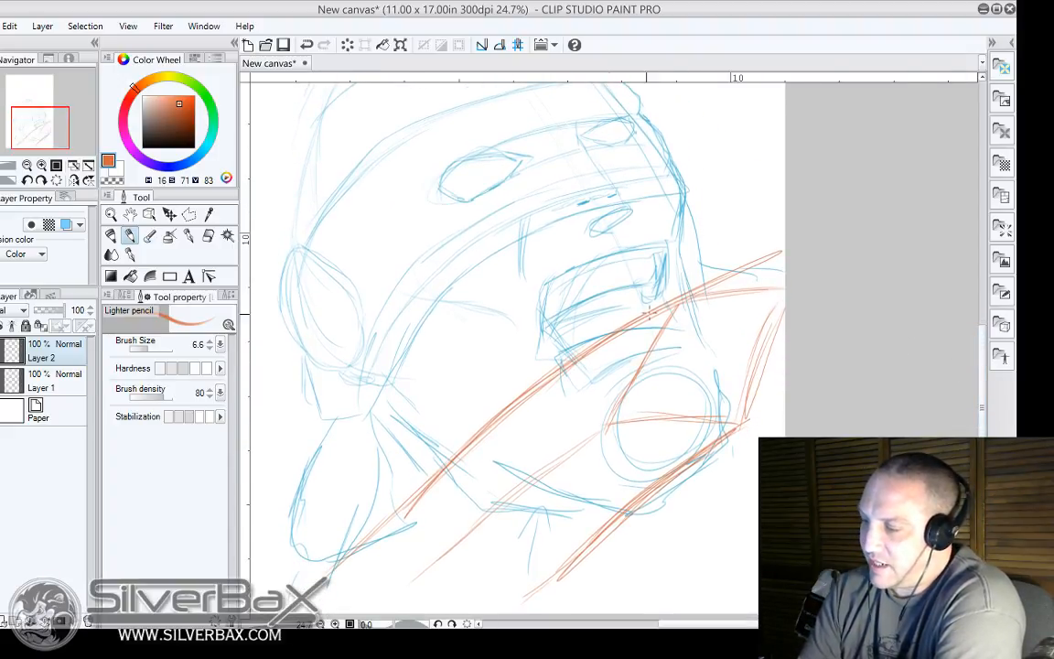
{"action": "mouse_move", "coordinate": [648, 313]}
{"action": "left_mouse_down"}
{"action": "mouse_move", "coordinate": [495, 416]}
{"action": "mouse_move", "coordinate": [540, 383]}
{"action": "mouse_move", "coordinate": [391, 508]}
{"action": "left_mouse_up"}
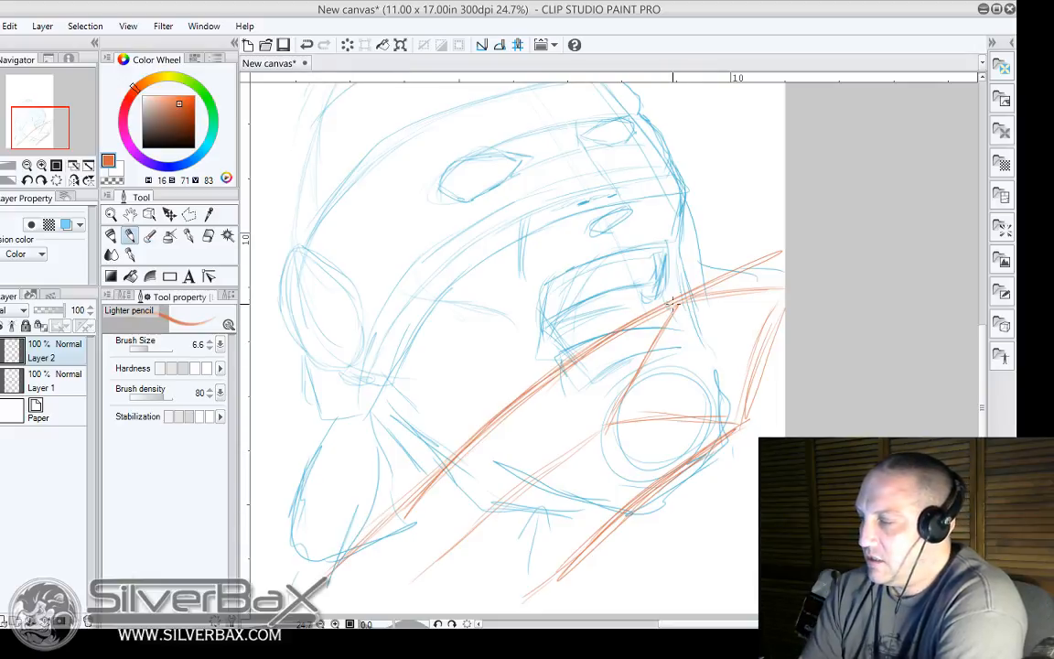
Strengthen the orange form's curved side near the page edge and outline a bent finger wrapping over its lower diagonals.
{"action": "mouse_move", "coordinate": [784, 302]}
{"action": "left_mouse_down"}
{"action": "mouse_move", "coordinate": [754, 418]}
{"action": "mouse_move", "coordinate": [600, 543]}
{"action": "left_mouse_up"}
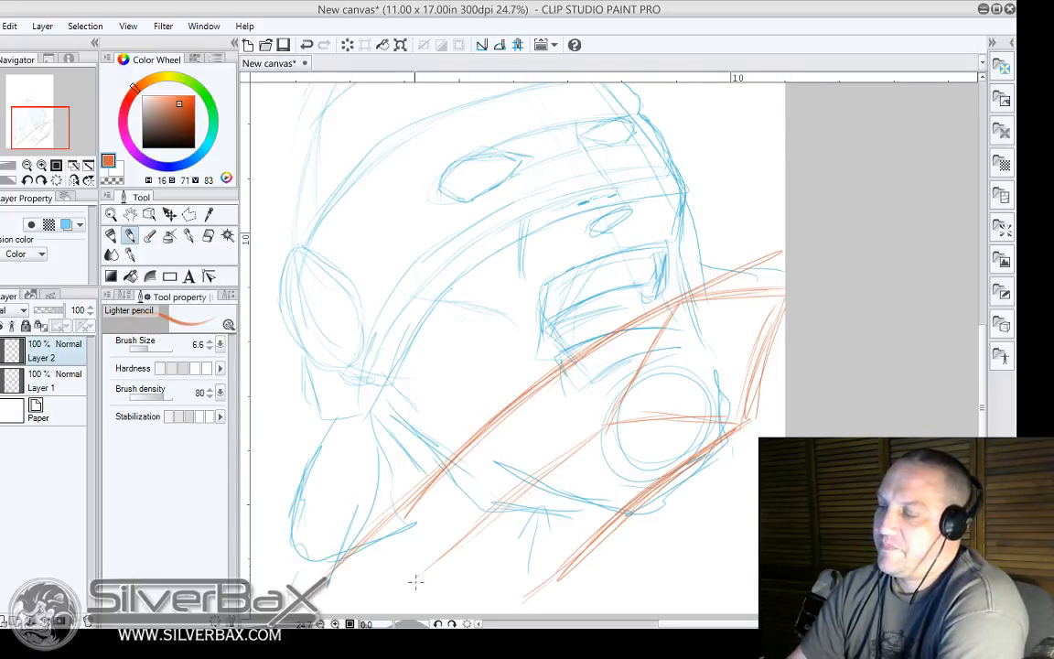
{"action": "scroll", "coordinate": [340, 390], "scroll_direction": "down", "scroll_amount": 3}
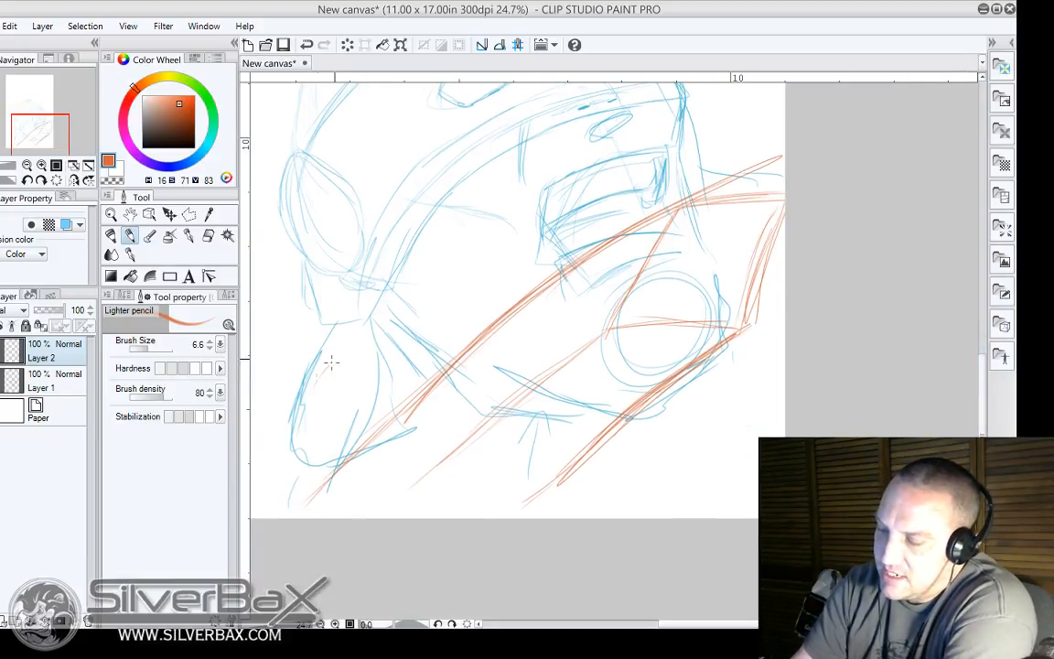
{"action": "mouse_move", "coordinate": [331, 363]}
{"action": "left_mouse_down"}
{"action": "mouse_move", "coordinate": [374, 340]}
{"action": "mouse_move", "coordinate": [409, 341]}
{"action": "mouse_move", "coordinate": [471, 366]}
{"action": "mouse_move", "coordinate": [478, 400]}
{"action": "mouse_move", "coordinate": [481, 391]}
{"action": "mouse_move", "coordinate": [520, 437]}
{"action": "mouse_move", "coordinate": [430, 466]}
{"action": "left_mouse_up"}
{"action": "left_click_drag", "start_coordinate": [462, 371], "coordinate": [494, 417]}
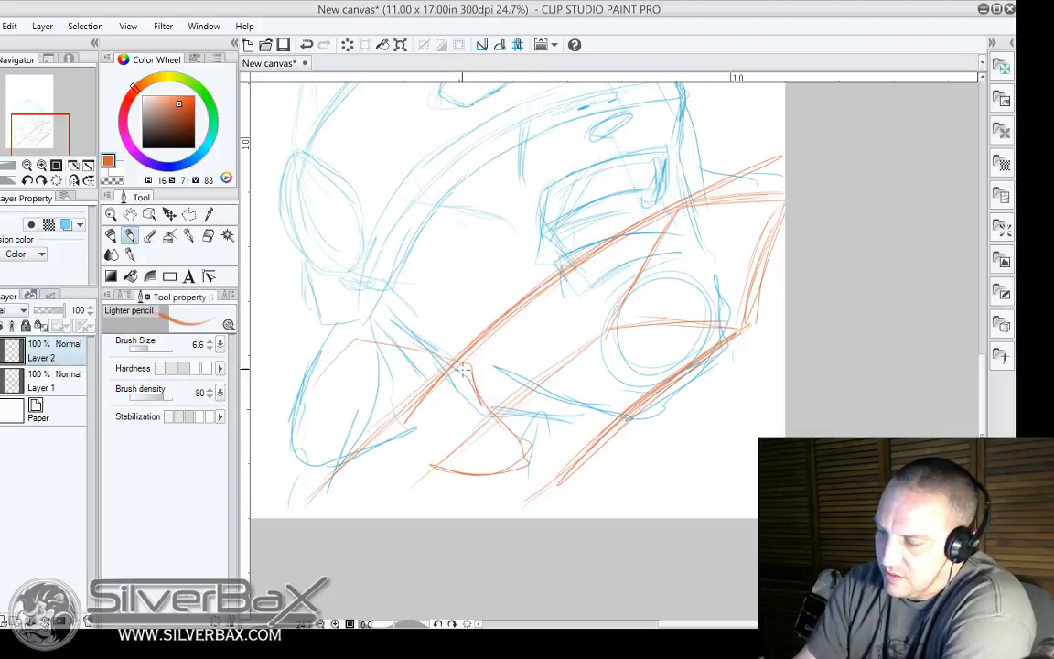
Sketch a second orange finger below the first, with a bent knuckle, a lower edge and an end reaching the page bottom.
{"action": "left_click_drag", "start_coordinate": [332, 413], "coordinate": [371, 401]}
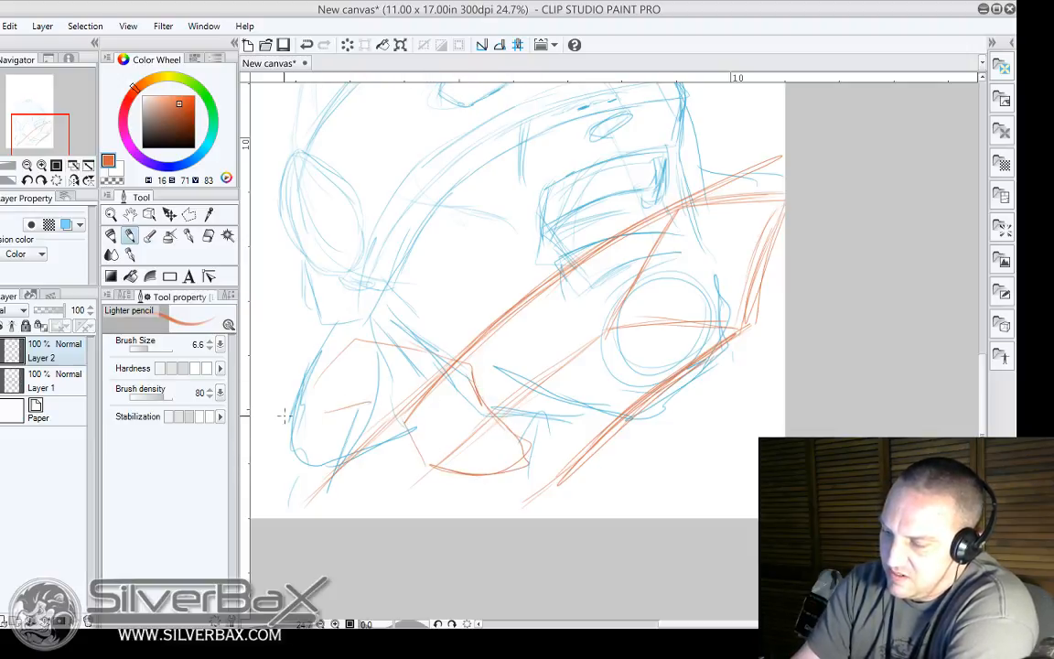
{"action": "mouse_move", "coordinate": [287, 416]}
{"action": "left_mouse_down"}
{"action": "mouse_move", "coordinate": [376, 389]}
{"action": "mouse_move", "coordinate": [430, 465]}
{"action": "mouse_move", "coordinate": [370, 391]}
{"action": "left_mouse_up"}
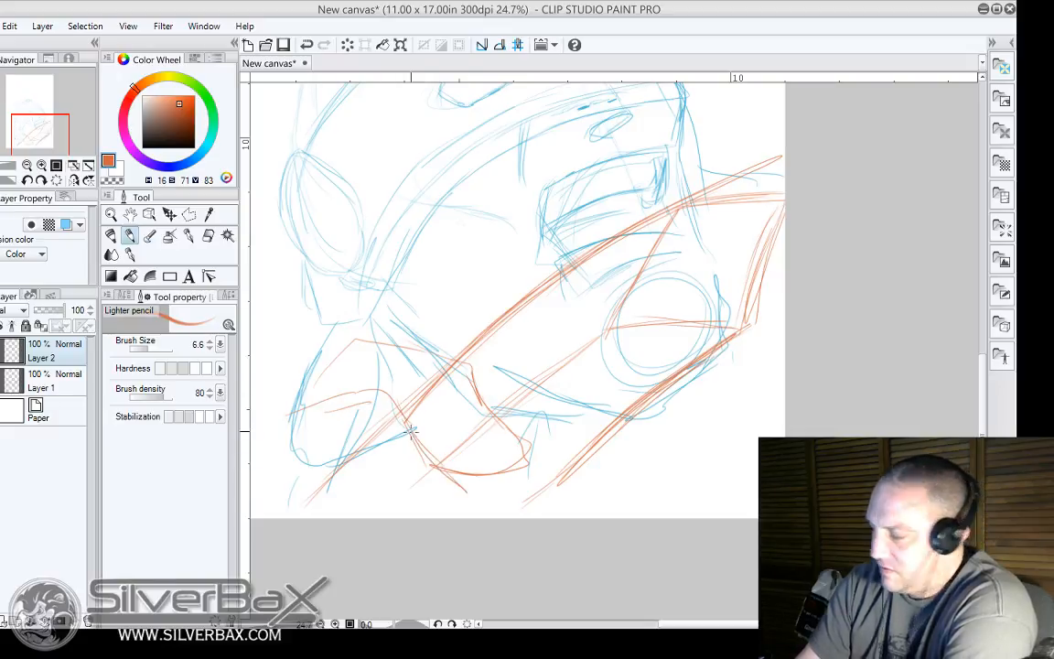
{"action": "left_click_drag", "start_coordinate": [405, 439], "coordinate": [370, 384]}
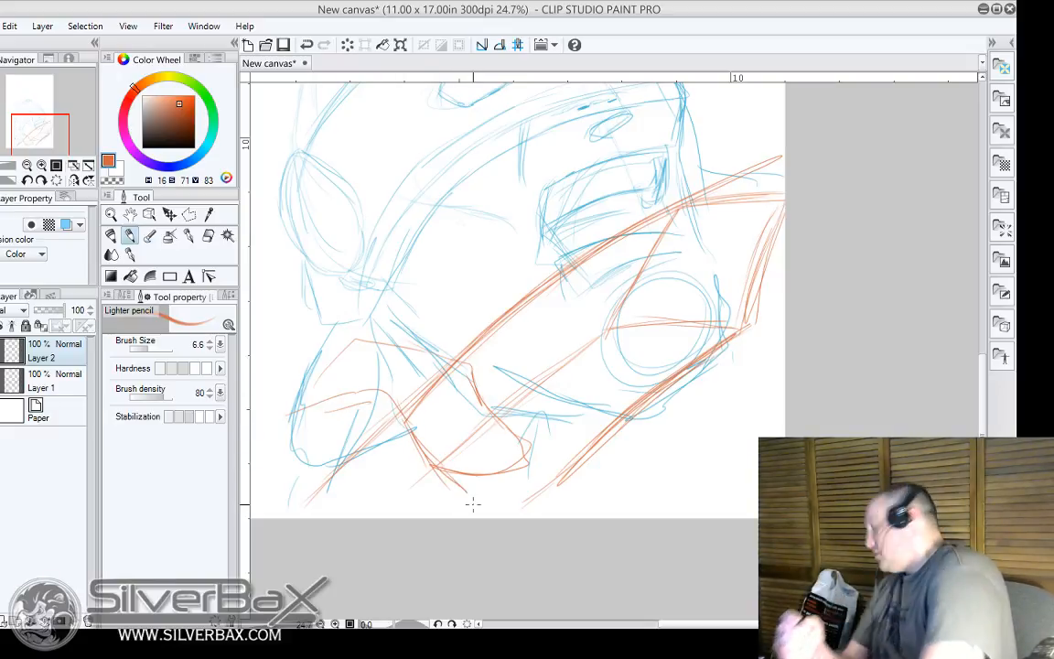
{"action": "mouse_move", "coordinate": [406, 425]}
{"action": "left_mouse_down"}
{"action": "mouse_move", "coordinate": [443, 479]}
{"action": "mouse_move", "coordinate": [450, 513]}
{"action": "left_mouse_up"}
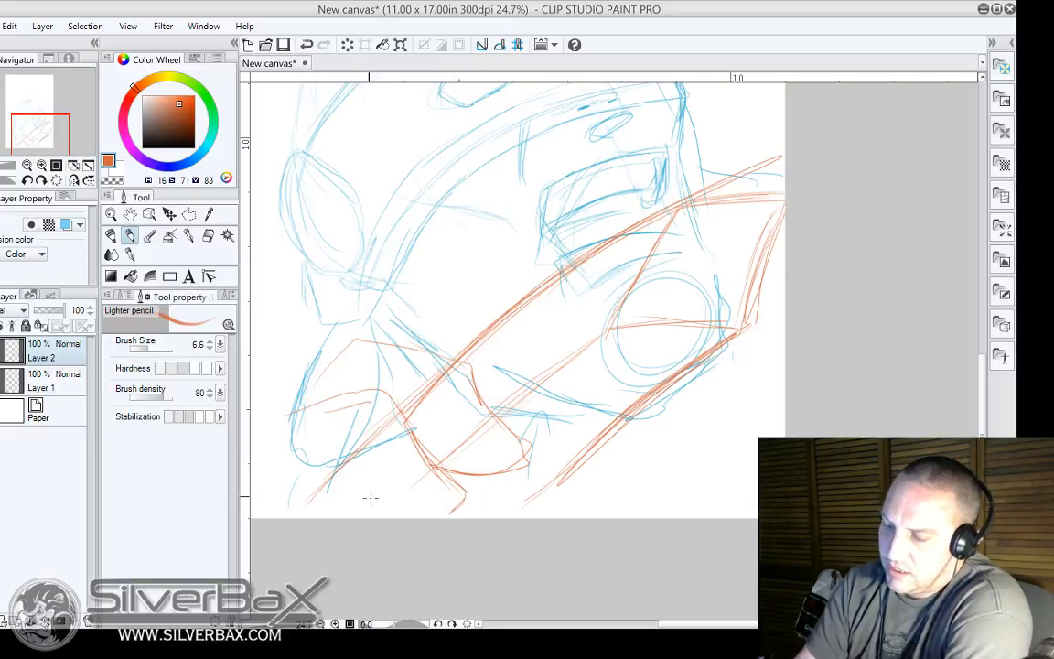
{"action": "mouse_move", "coordinate": [369, 497]}
{"action": "left_mouse_down"}
{"action": "mouse_move", "coordinate": [346, 482]}
{"action": "mouse_move", "coordinate": [388, 519]}
{"action": "left_mouse_up"}
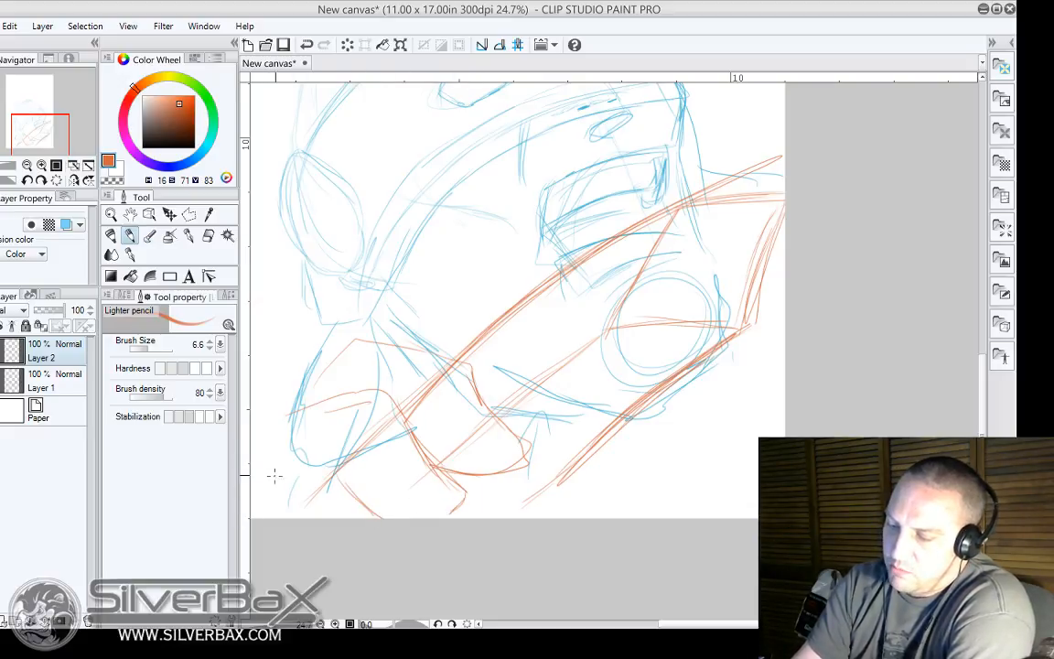
{"action": "left_click_drag", "start_coordinate": [274, 476], "coordinate": [333, 453]}
{"action": "left_click_drag", "start_coordinate": [287, 416], "coordinate": [265, 453]}
{"action": "mouse_move", "coordinate": [280, 419]}
{"action": "left_mouse_down"}
{"action": "mouse_move", "coordinate": [264, 444]}
{"action": "mouse_move", "coordinate": [277, 420]}
{"action": "left_mouse_up"}
{"action": "left_click_drag", "start_coordinate": [279, 419], "coordinate": [309, 409]}
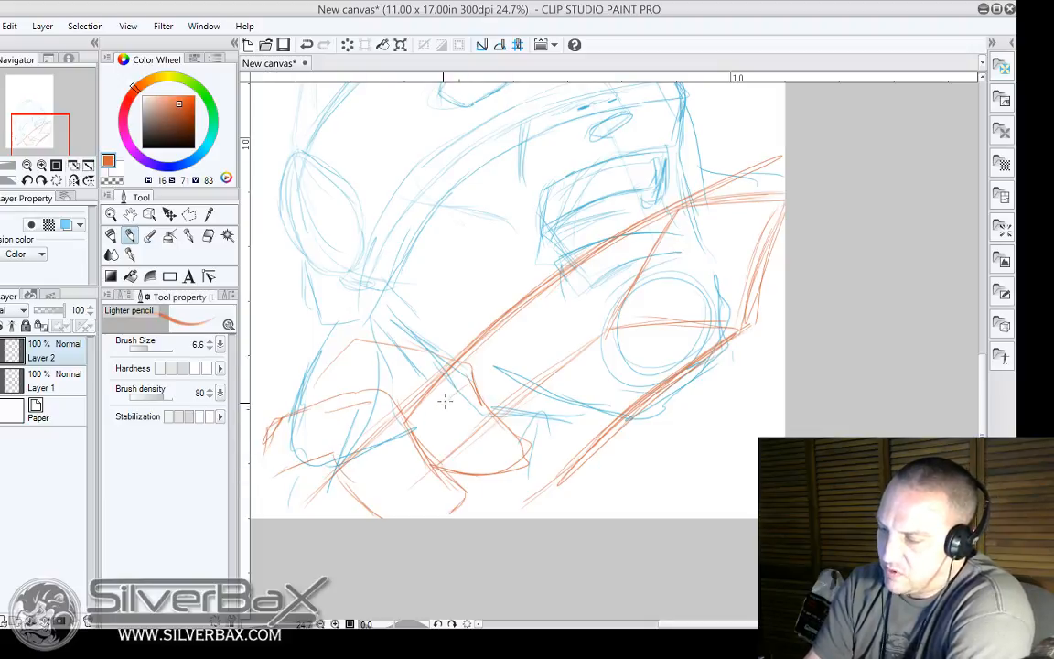
Add squared orange fingernails to both fingers, plus knuckle touches and short wavy marks beneath the upper fingertip.
{"action": "mouse_move", "coordinate": [441, 405]}
{"action": "left_mouse_down"}
{"action": "mouse_move", "coordinate": [470, 445]}
{"action": "mouse_move", "coordinate": [499, 426]}
{"action": "mouse_move", "coordinate": [480, 438]}
{"action": "mouse_move", "coordinate": [445, 416]}
{"action": "mouse_move", "coordinate": [463, 377]}
{"action": "mouse_move", "coordinate": [445, 366]}
{"action": "mouse_move", "coordinate": [424, 392]}
{"action": "mouse_move", "coordinate": [444, 401]}
{"action": "mouse_move", "coordinate": [474, 452]}
{"action": "mouse_move", "coordinate": [465, 485]}
{"action": "mouse_move", "coordinate": [462, 477]}
{"action": "mouse_move", "coordinate": [476, 479]}
{"action": "mouse_move", "coordinate": [489, 518]}
{"action": "mouse_move", "coordinate": [516, 486]}
{"action": "left_mouse_up"}
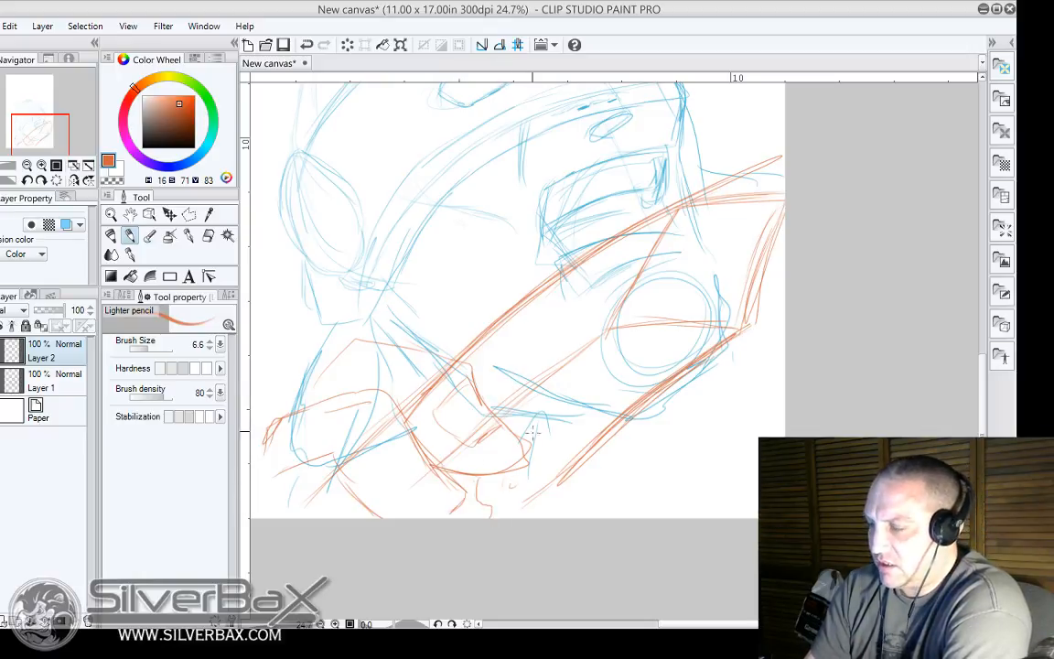
{"action": "left_click_drag", "start_coordinate": [476, 370], "coordinate": [494, 404]}
{"action": "mouse_move", "coordinate": [505, 477]}
{"action": "left_mouse_down"}
{"action": "mouse_move", "coordinate": [509, 485]}
{"action": "mouse_move", "coordinate": [526, 473]}
{"action": "left_mouse_up"}
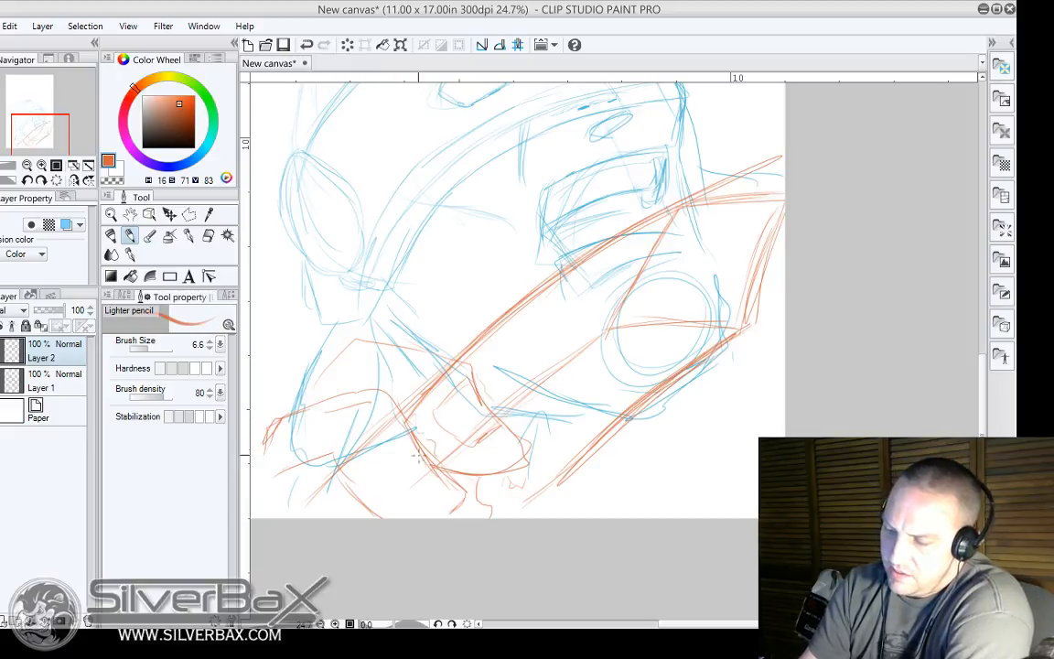
{"action": "mouse_move", "coordinate": [410, 503]}
{"action": "left_mouse_down"}
{"action": "mouse_move", "coordinate": [445, 495]}
{"action": "mouse_move", "coordinate": [425, 506]}
{"action": "left_mouse_up"}
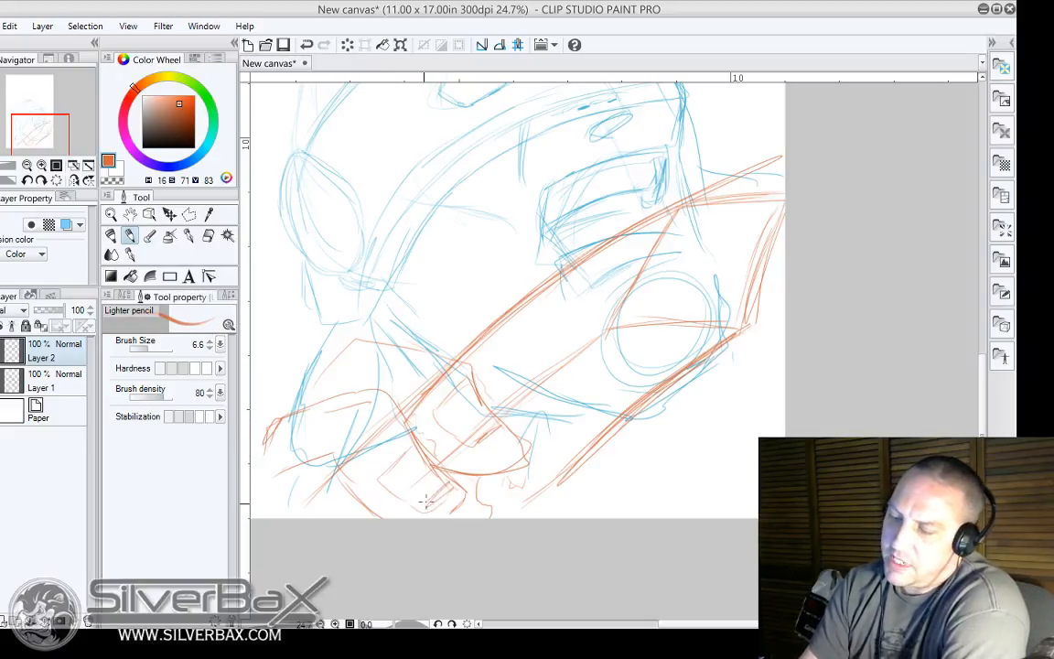
{"action": "left_click_drag", "start_coordinate": [378, 476], "coordinate": [419, 506]}
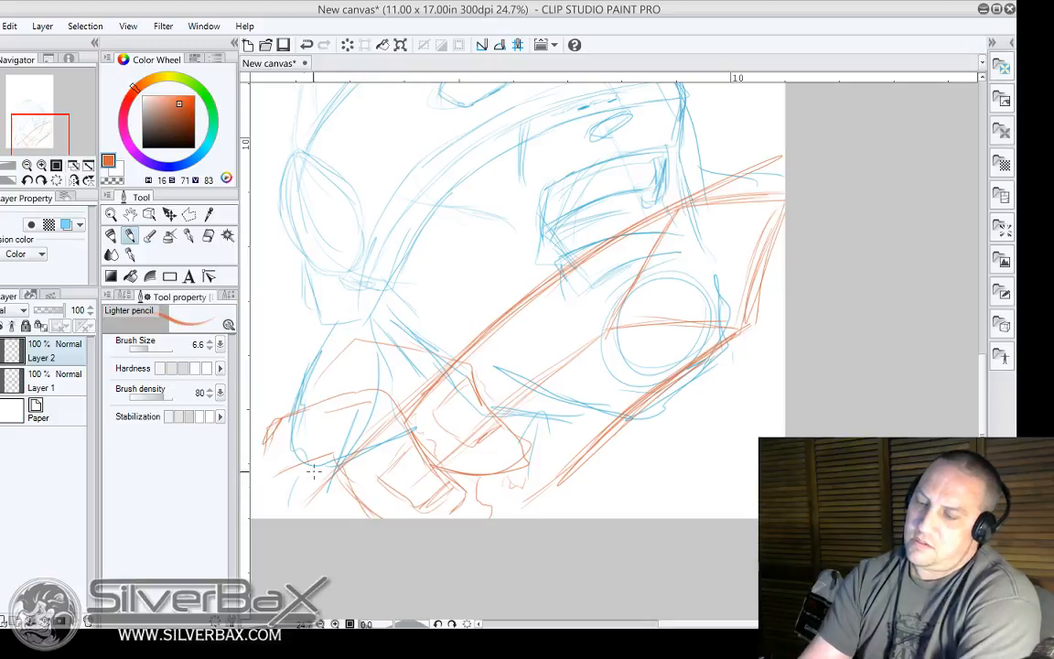
Outline both eyes as angular almond shapes in orange and trace the upper edge and near side of the mouth.
{"action": "mouse_move", "coordinate": [982, 445]}
{"action": "left_mouse_down"}
{"action": "mouse_move", "coordinate": [975, 375]}
{"action": "mouse_move", "coordinate": [975, 400]}
{"action": "left_mouse_up"}
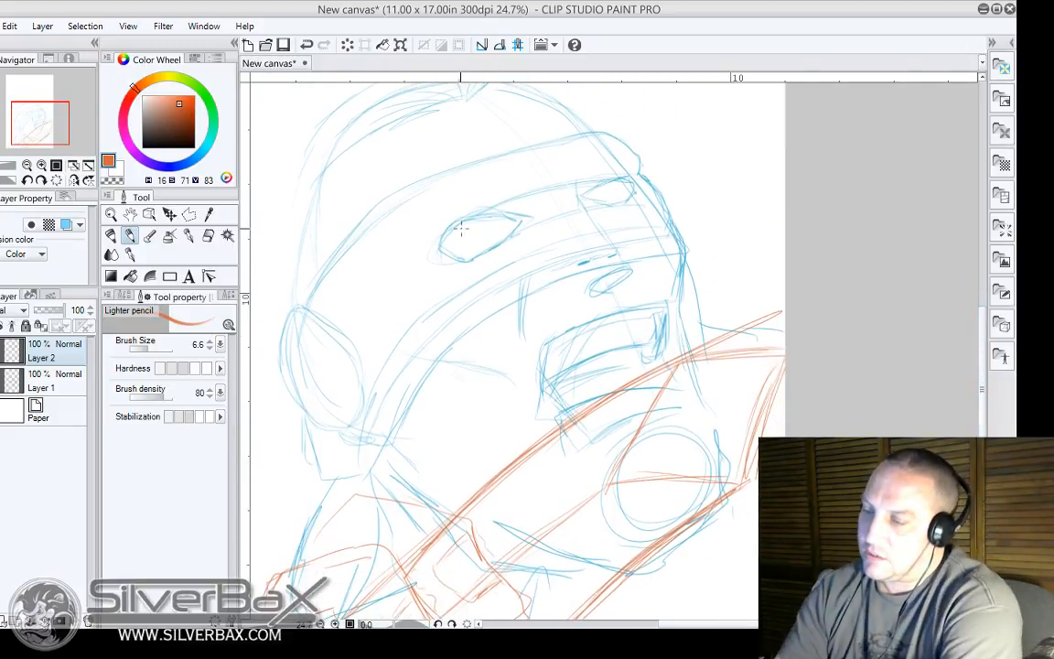
{"action": "mouse_move", "coordinate": [454, 229]}
{"action": "left_mouse_down"}
{"action": "mouse_move", "coordinate": [468, 215]}
{"action": "mouse_move", "coordinate": [528, 218]}
{"action": "left_mouse_up"}
{"action": "mouse_move", "coordinate": [441, 249]}
{"action": "left_mouse_down"}
{"action": "mouse_move", "coordinate": [470, 253]}
{"action": "mouse_move", "coordinate": [465, 260]}
{"action": "mouse_move", "coordinate": [517, 225]}
{"action": "mouse_move", "coordinate": [455, 257]}
{"action": "mouse_move", "coordinate": [437, 249]}
{"action": "mouse_move", "coordinate": [479, 212]}
{"action": "mouse_move", "coordinate": [506, 217]}
{"action": "left_mouse_up"}
{"action": "mouse_move", "coordinate": [591, 195]}
{"action": "left_mouse_down"}
{"action": "mouse_move", "coordinate": [630, 174]}
{"action": "mouse_move", "coordinate": [620, 202]}
{"action": "mouse_move", "coordinate": [638, 191]}
{"action": "left_mouse_up"}
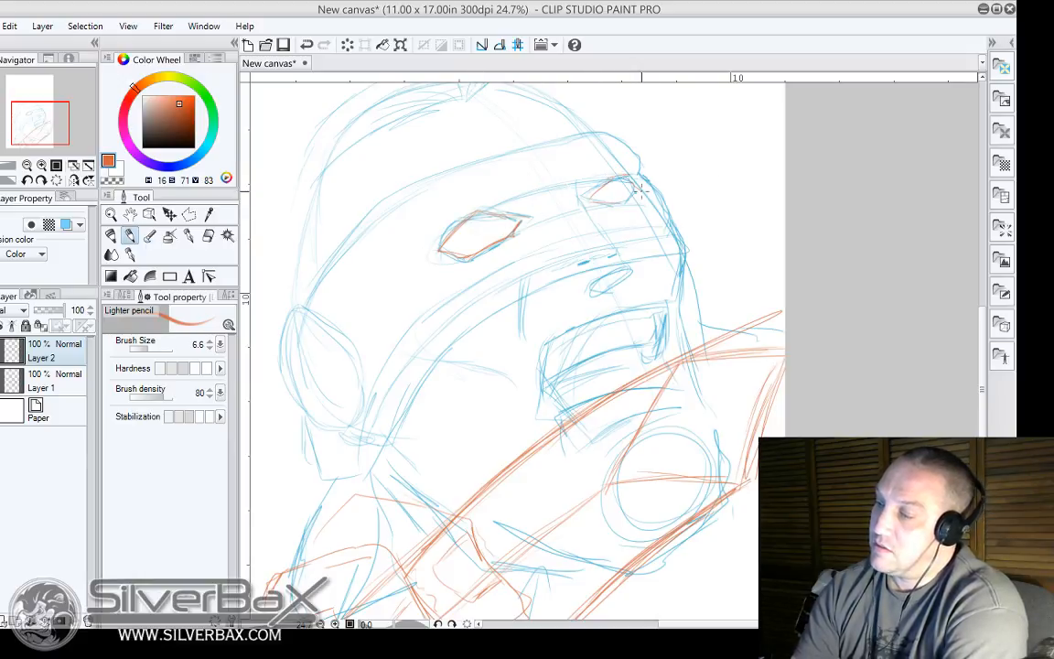
{"action": "mouse_move", "coordinate": [552, 338]}
{"action": "left_mouse_down"}
{"action": "mouse_move", "coordinate": [542, 403]}
{"action": "mouse_move", "coordinate": [548, 359]}
{"action": "mouse_move", "coordinate": [631, 310]}
{"action": "mouse_move", "coordinate": [668, 302]}
{"action": "left_mouse_up"}
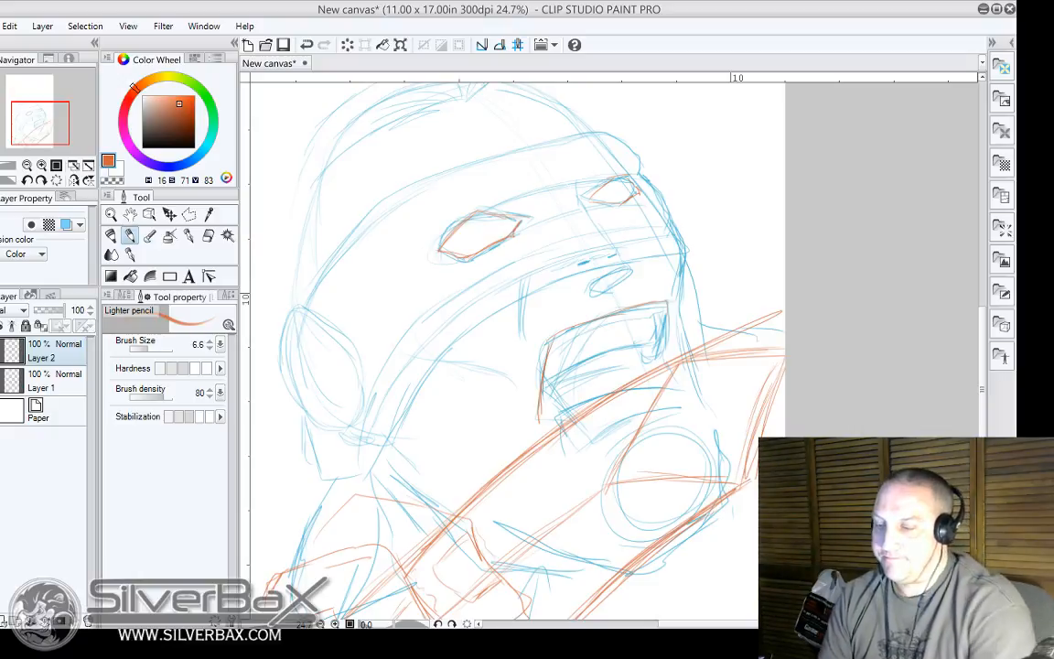
Fade both the blue and the orange sketch layers to 31% opacity and add a new layer above them.
{"action": "left_click_drag", "start_coordinate": [393, 623], "coordinate": [409, 623]}
{"action": "left_click", "coordinate": [467, 623]}
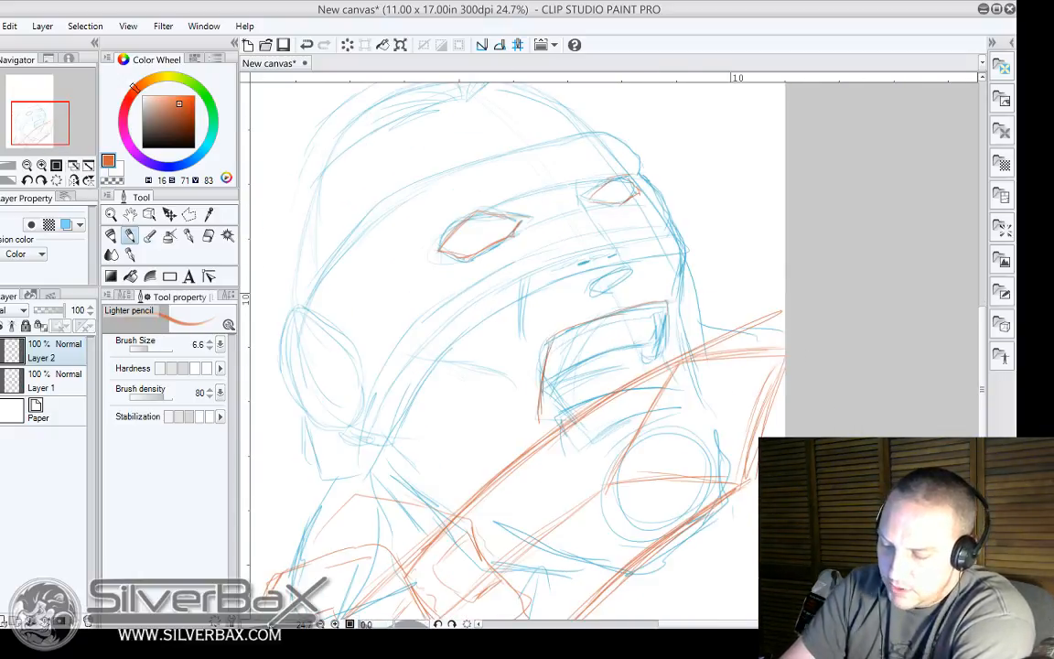
{"action": "left_click_drag", "start_coordinate": [11, 165], "coordinate": [7, 166]}
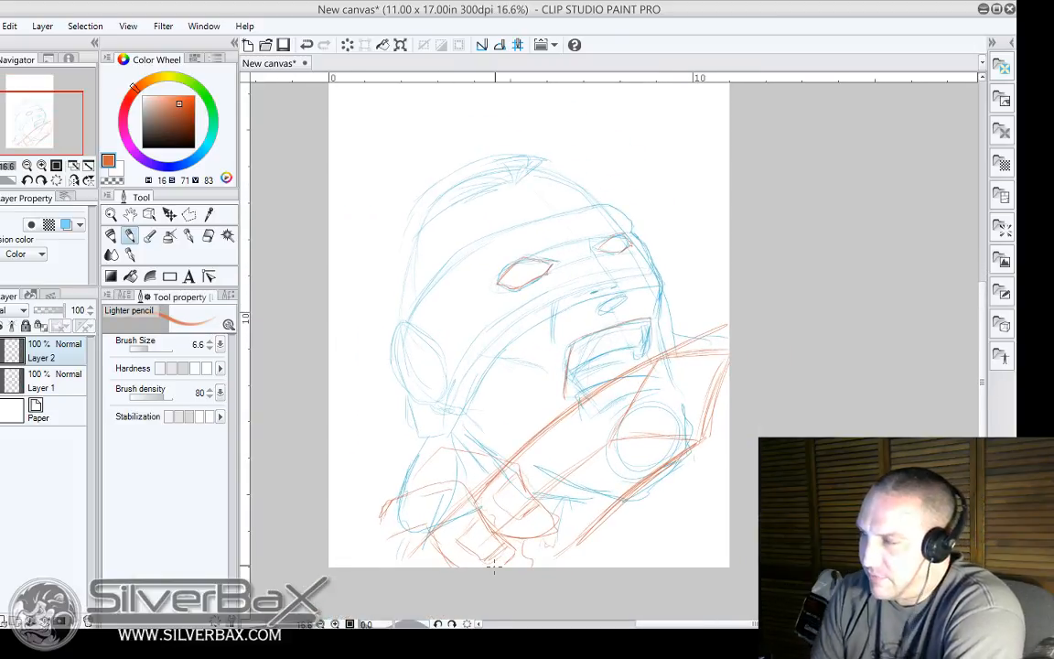
{"action": "scroll", "coordinate": [958, 365], "scroll_direction": "down", "scroll_amount": 2}
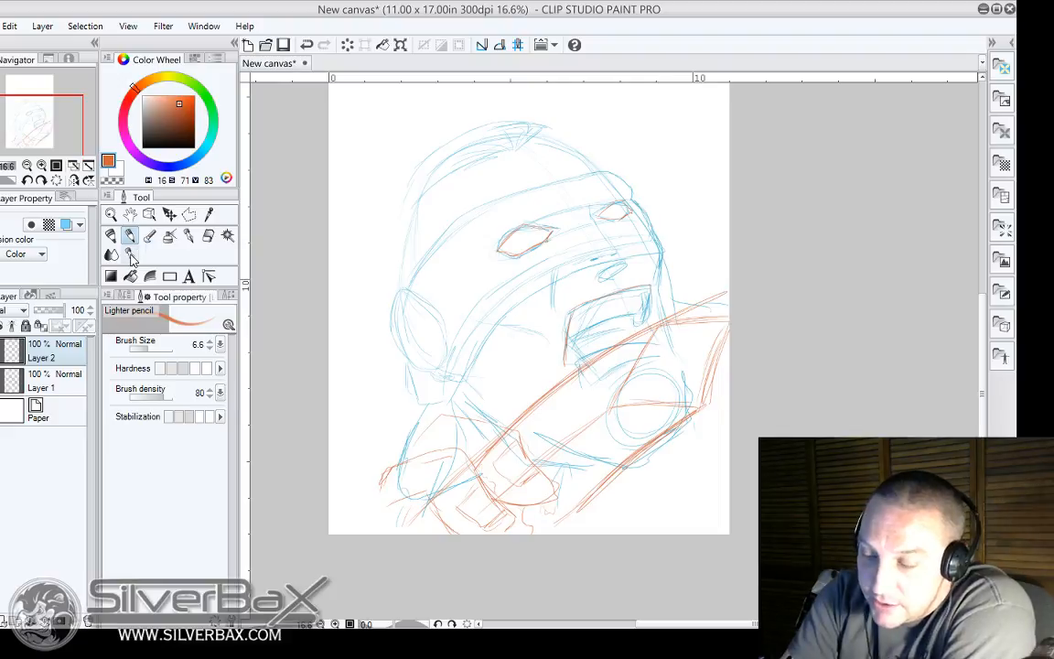
{"action": "left_click", "coordinate": [131, 257]}
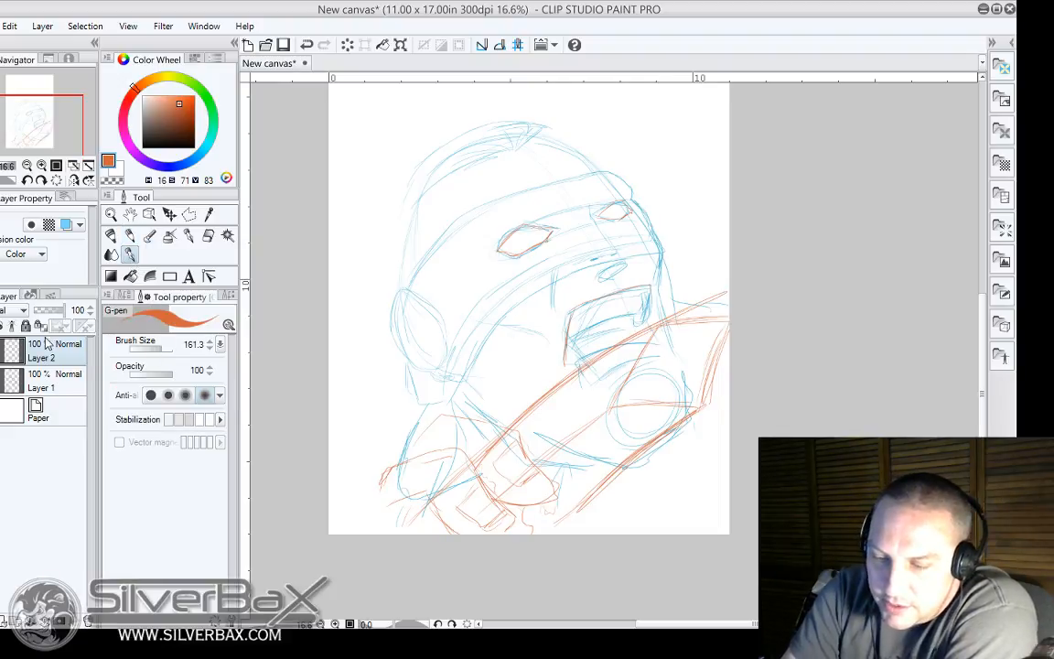
{"action": "left_click", "coordinate": [47, 382]}
{"action": "left_click_drag", "start_coordinate": [65, 314], "coordinate": [45, 318]}
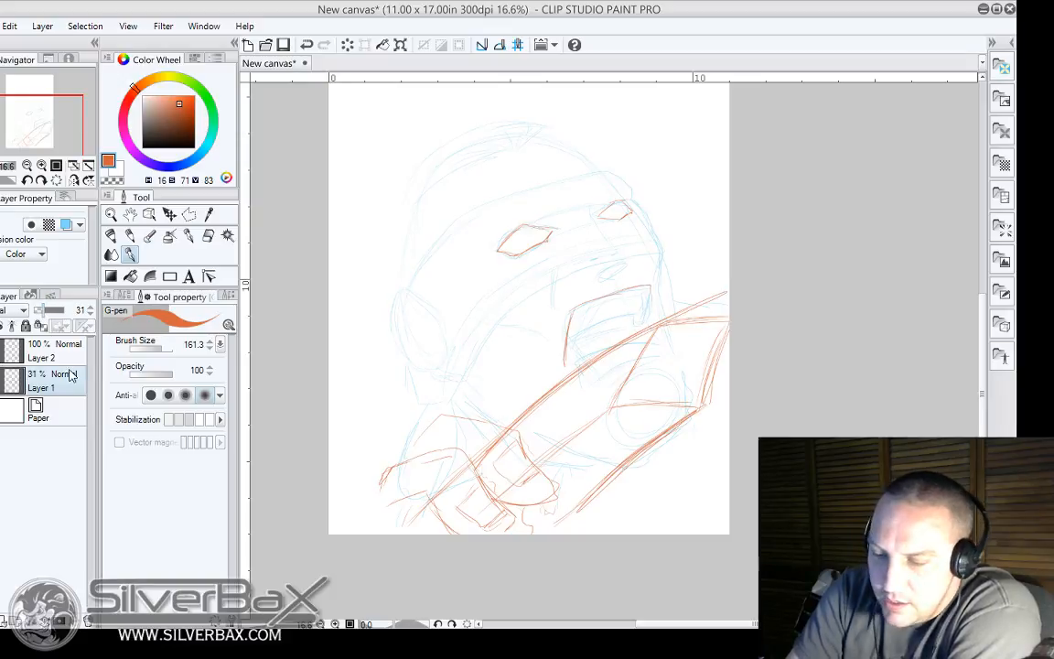
{"action": "left_click", "coordinate": [64, 343]}
{"action": "left_click", "coordinate": [58, 314]}
{"action": "left_click_drag", "start_coordinate": [58, 313], "coordinate": [43, 315]}
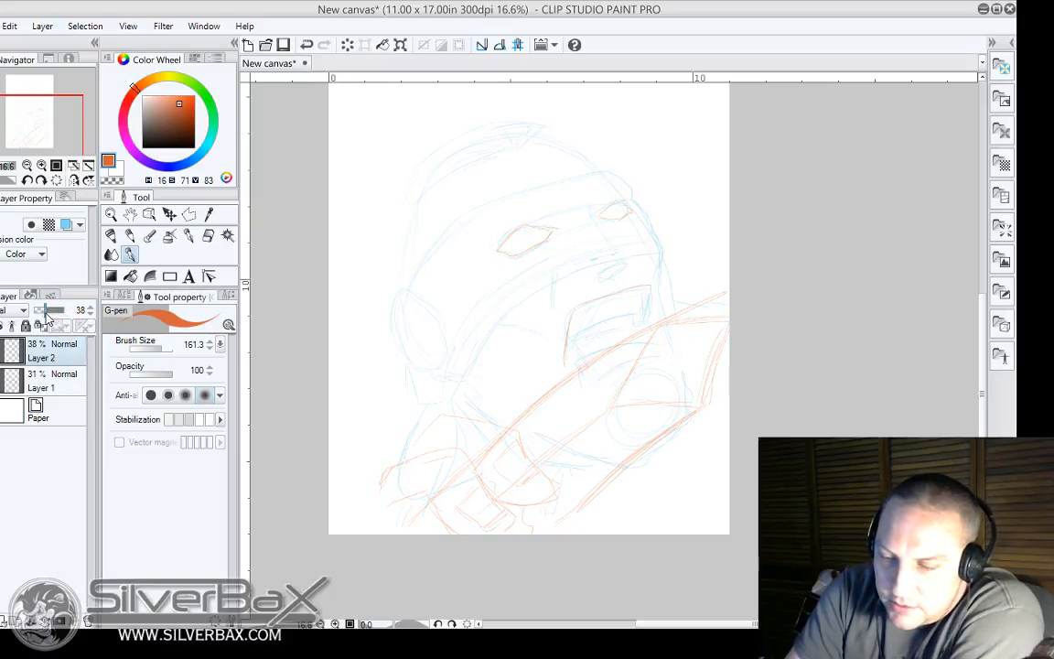
{"action": "left_click", "coordinate": [4, 622]}
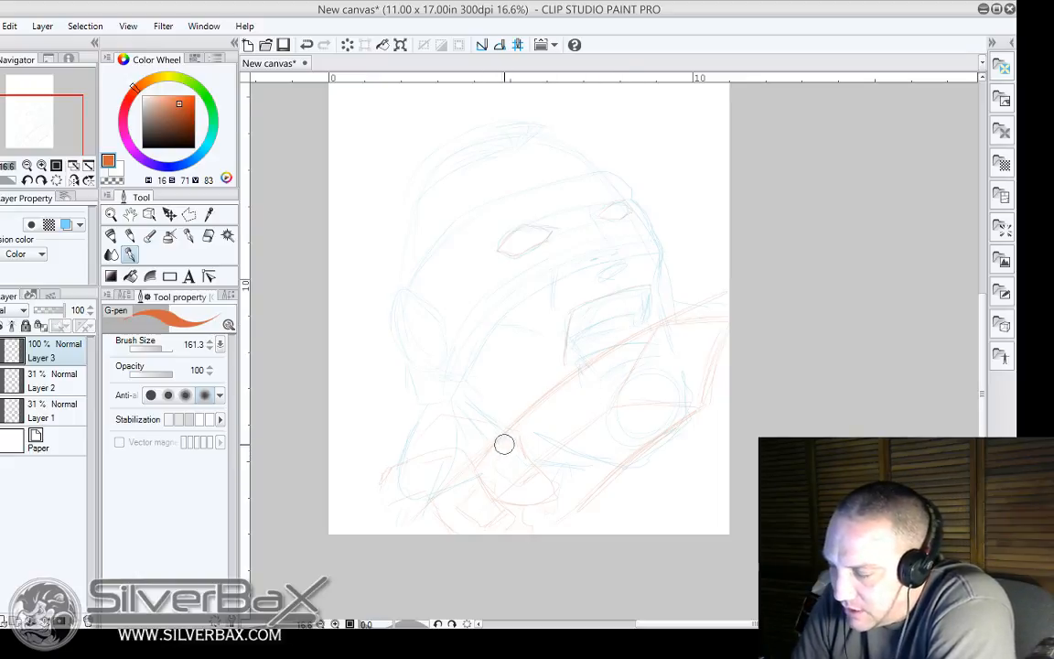
Try an orange G-pen stroke along the lower finger's knuckle on the new layer and undo it.
{"action": "scroll", "coordinate": [599, 493], "scroll_direction": "down", "scroll_amount": 4}
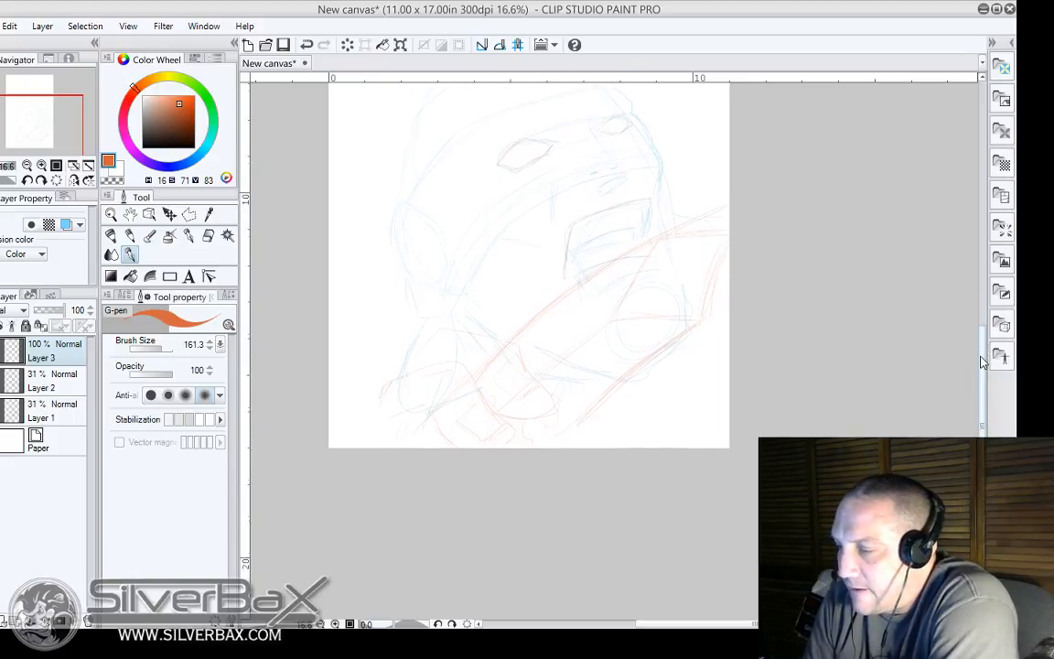
{"action": "left_click", "coordinate": [335, 624]}
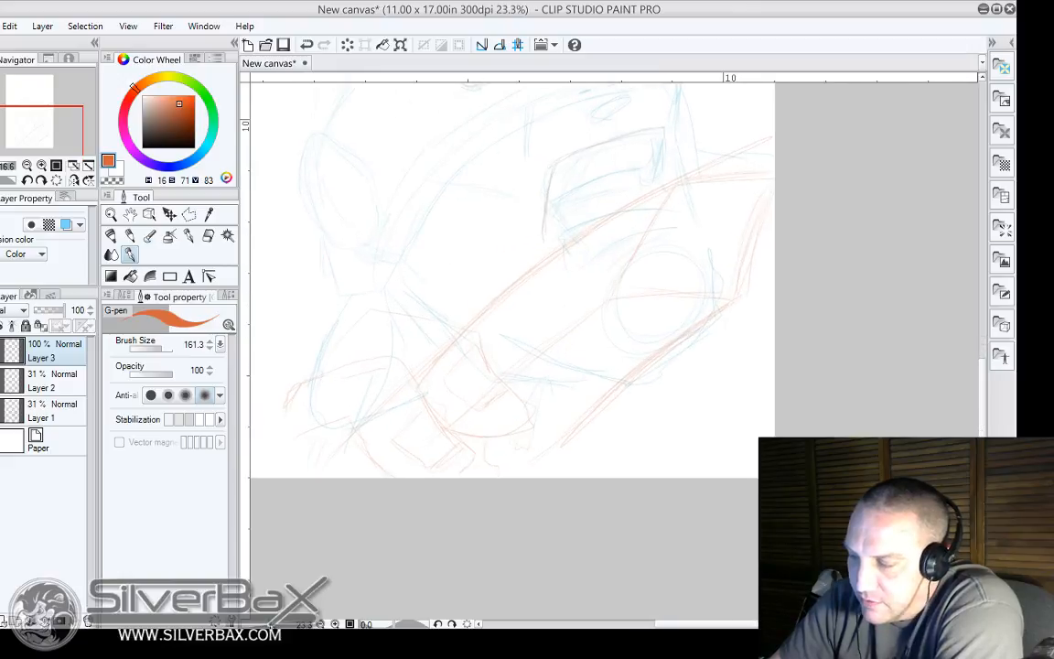
{"action": "left_click_drag", "start_coordinate": [700, 625], "coordinate": [653, 625]}
{"action": "left_click_drag", "start_coordinate": [494, 370], "coordinate": [528, 355]}
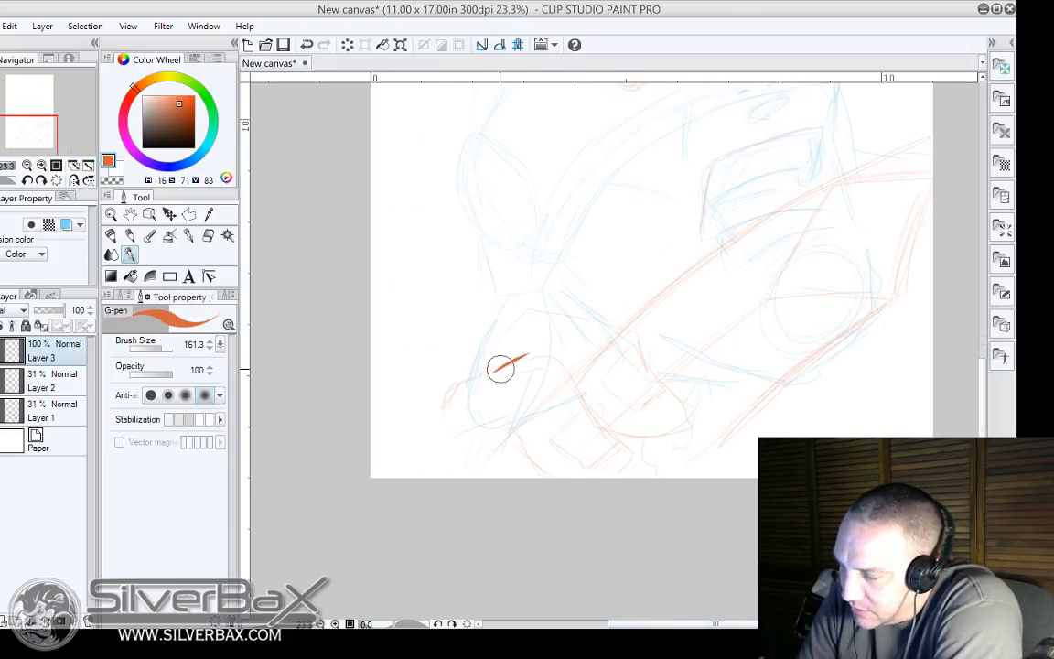
{"action": "key", "text": "ctrl+z"}
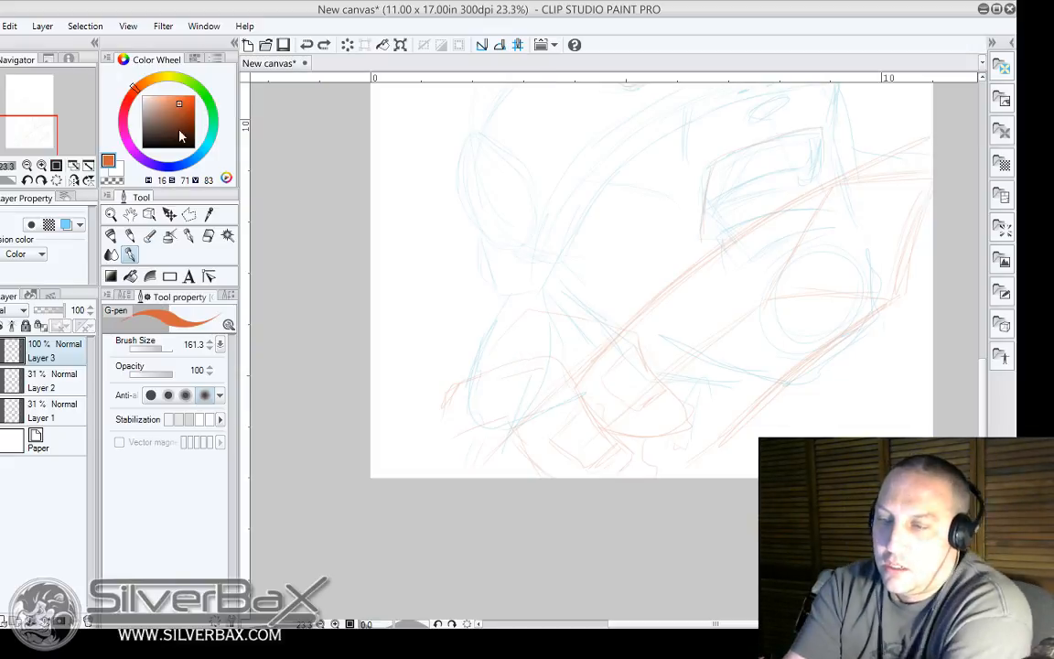
Set the drawing colour to black and, after undoing a test G-pen stroke, switch back to the Lighter pencil.
{"action": "left_click_drag", "start_coordinate": [178, 108], "coordinate": [143, 147]}
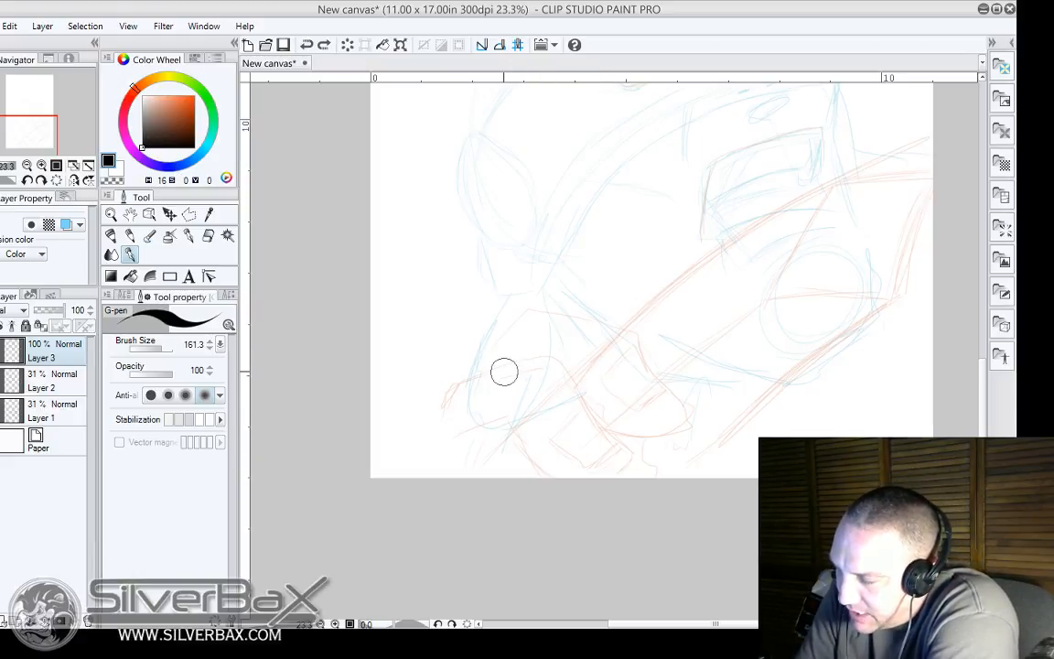
{"action": "left_click_drag", "start_coordinate": [502, 370], "coordinate": [529, 357]}
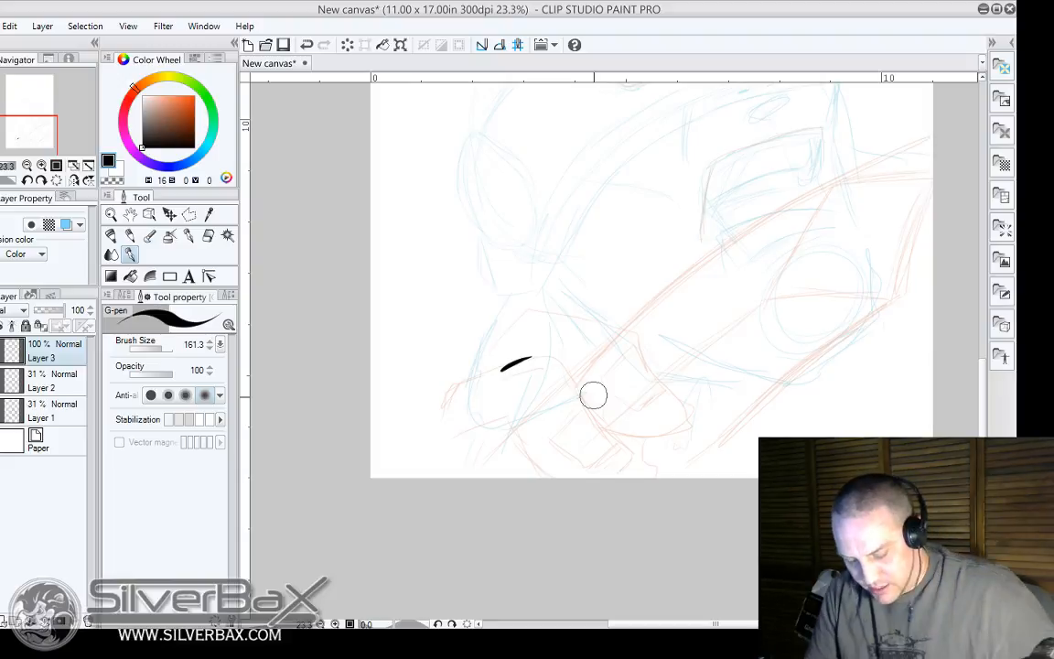
{"action": "key", "text": "ctrl+z"}
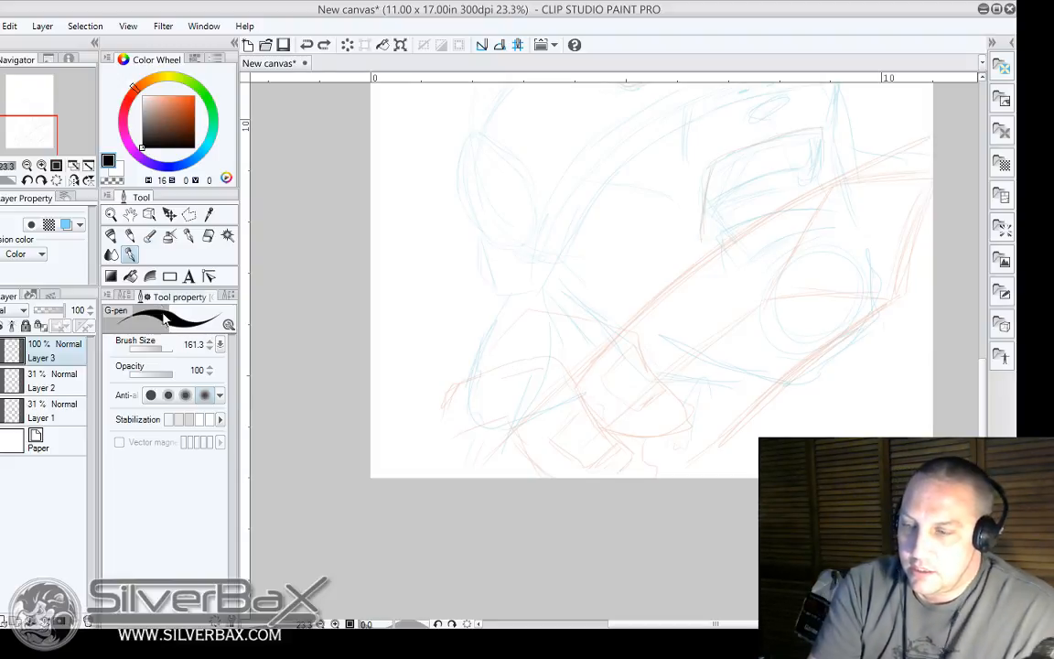
{"action": "left_click", "coordinate": [129, 235]}
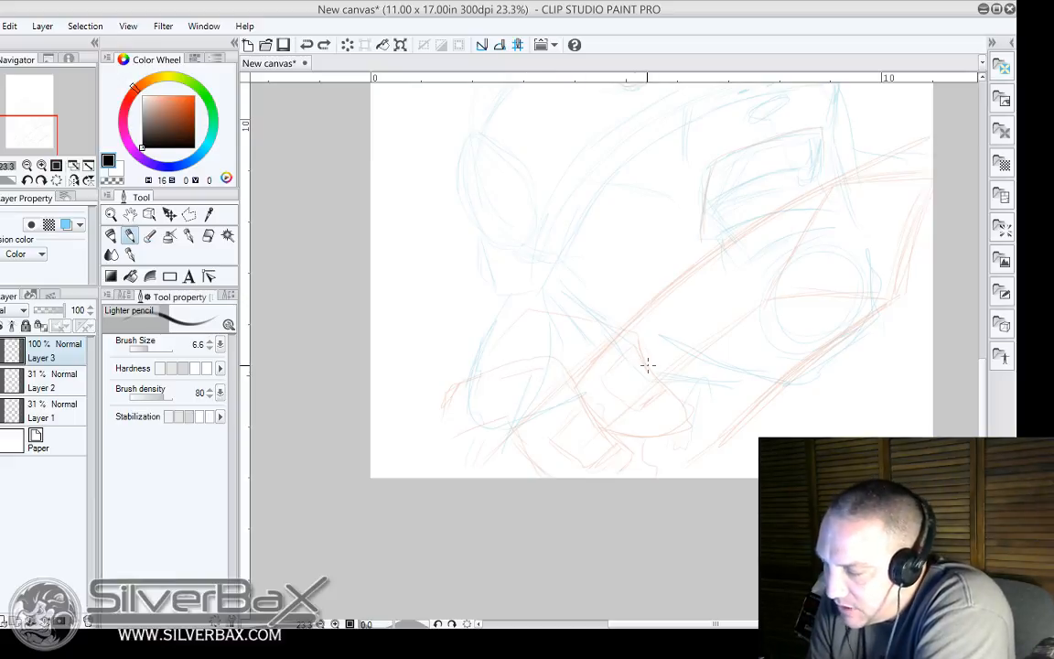
Pencil the lower finger's knuckle on the new layer, extend its contour down the back of the hand, and add crease lines.
{"action": "mouse_move", "coordinate": [473, 383]}
{"action": "left_mouse_down"}
{"action": "mouse_move", "coordinate": [541, 353]}
{"action": "mouse_move", "coordinate": [554, 361]}
{"action": "left_mouse_up"}
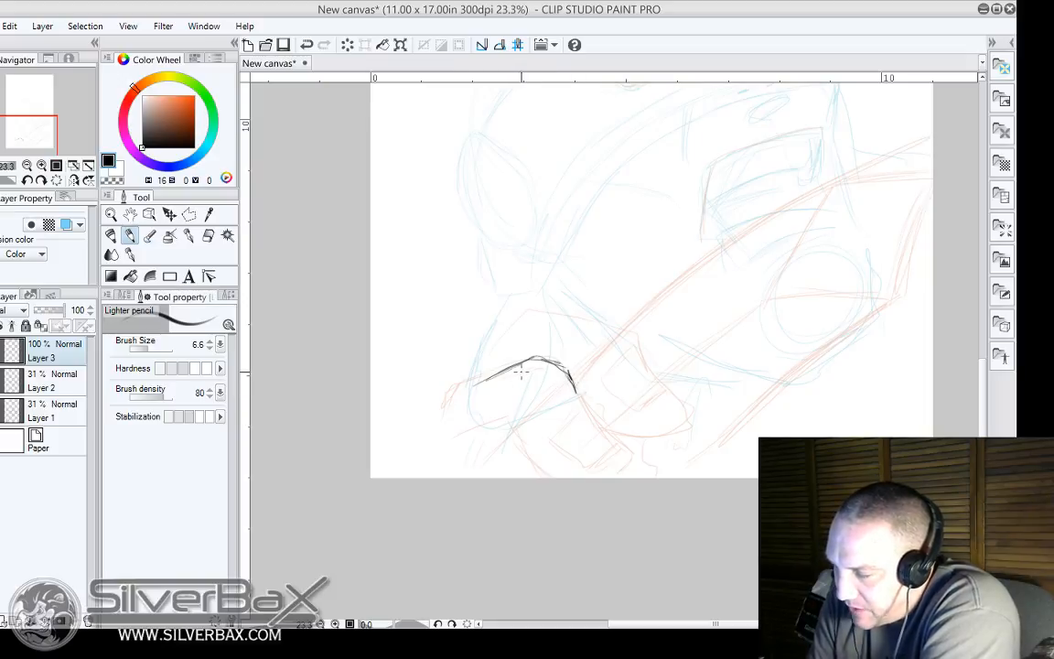
{"action": "mouse_move", "coordinate": [542, 408]}
{"action": "left_mouse_down"}
{"action": "mouse_move", "coordinate": [569, 385]}
{"action": "mouse_move", "coordinate": [522, 418]}
{"action": "left_mouse_up"}
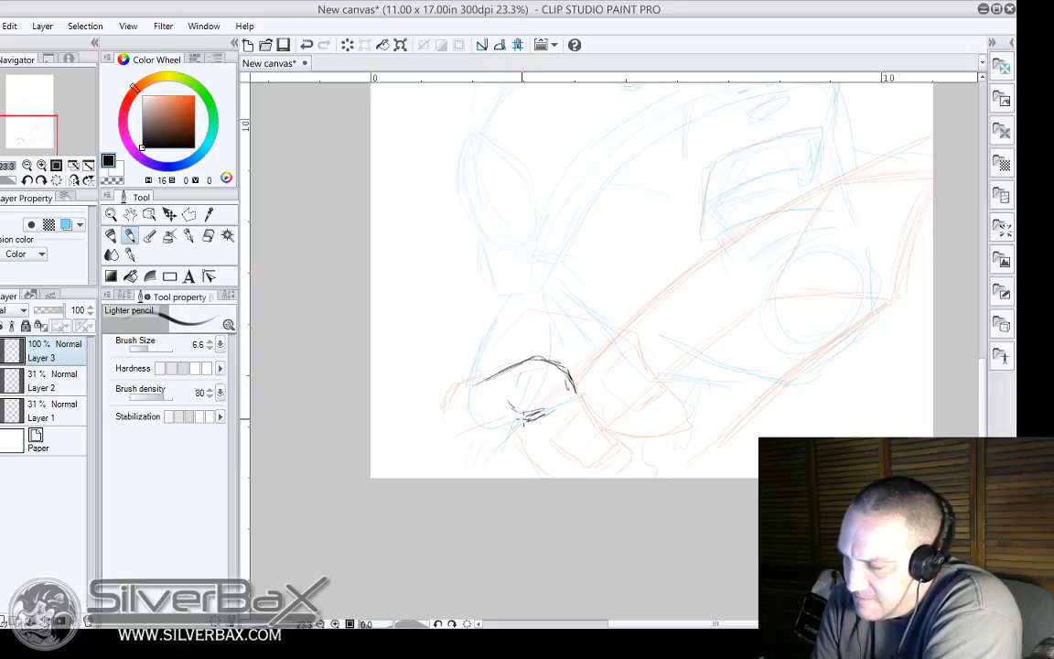
{"action": "mouse_move", "coordinate": [529, 358]}
{"action": "left_mouse_down"}
{"action": "mouse_move", "coordinate": [450, 386]}
{"action": "mouse_move", "coordinate": [443, 391]}
{"action": "mouse_move", "coordinate": [499, 370]}
{"action": "mouse_move", "coordinate": [442, 394]}
{"action": "mouse_move", "coordinate": [411, 437]}
{"action": "left_mouse_up"}
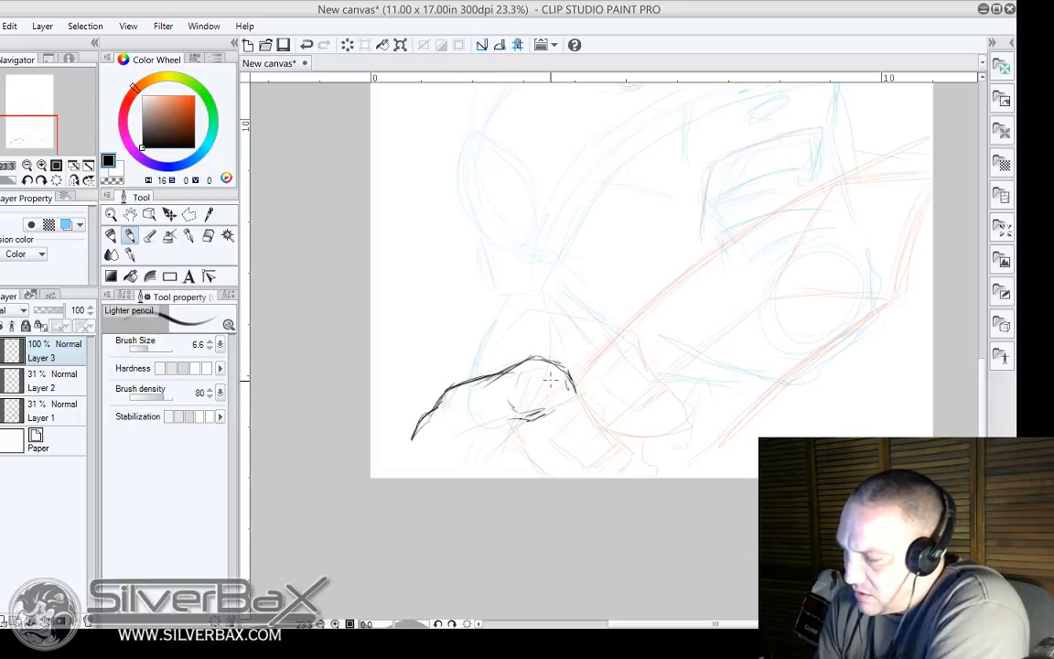
{"action": "left_click_drag", "start_coordinate": [550, 381], "coordinate": [552, 391]}
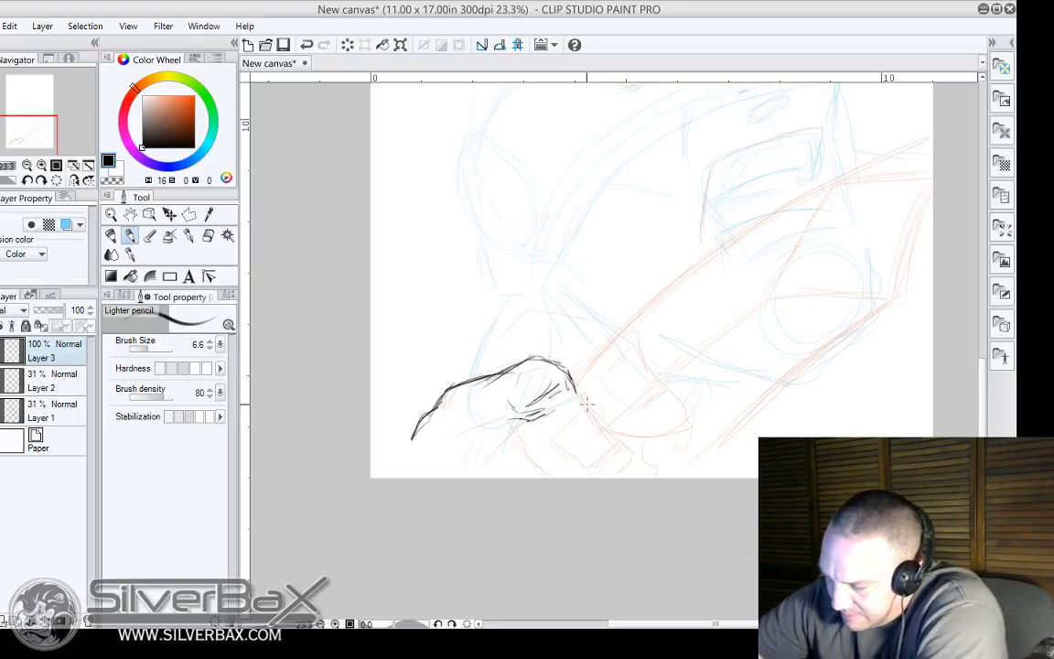
Outline the lower finger from knuckle to fingertip along both sides and draw its squared fingernail.
{"action": "left_click_drag", "start_coordinate": [409, 624], "coordinate": [418, 624]}
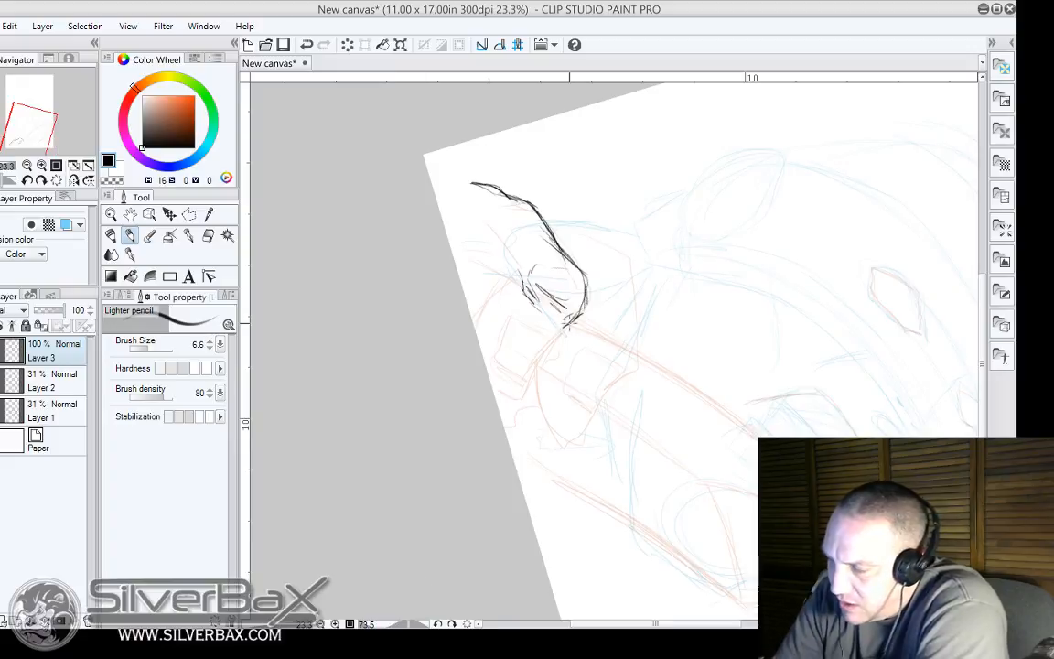
{"action": "mouse_move", "coordinate": [554, 332]}
{"action": "left_mouse_down"}
{"action": "mouse_move", "coordinate": [533, 366]}
{"action": "mouse_move", "coordinate": [494, 405]}
{"action": "left_mouse_up"}
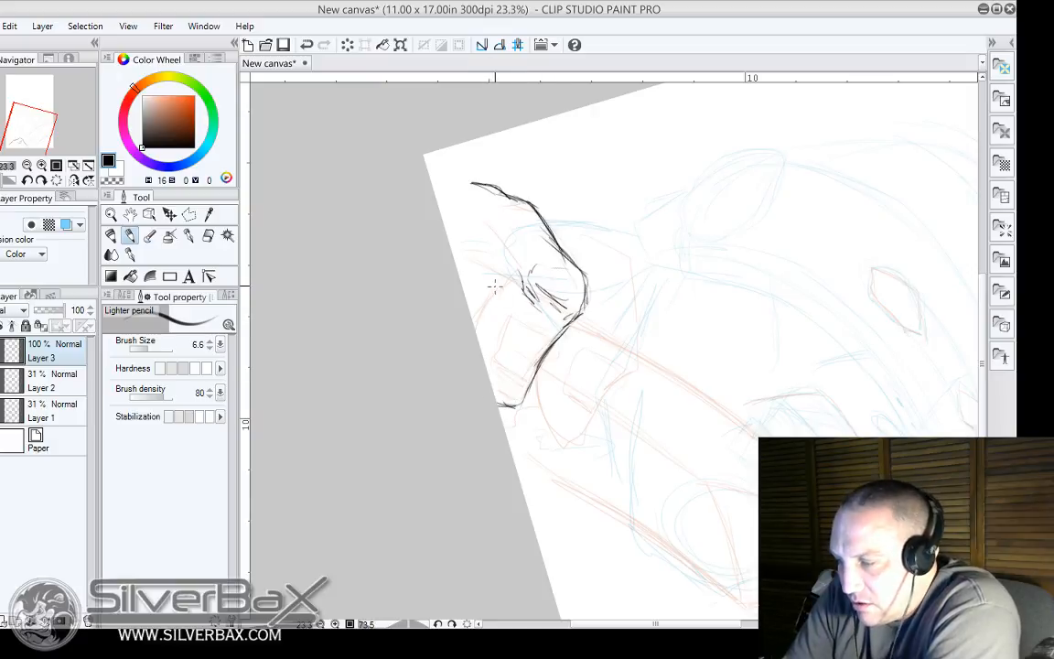
{"action": "mouse_move", "coordinate": [494, 287]}
{"action": "left_mouse_down"}
{"action": "mouse_move", "coordinate": [470, 328]}
{"action": "mouse_move", "coordinate": [506, 312]}
{"action": "mouse_move", "coordinate": [498, 338]}
{"action": "left_mouse_up"}
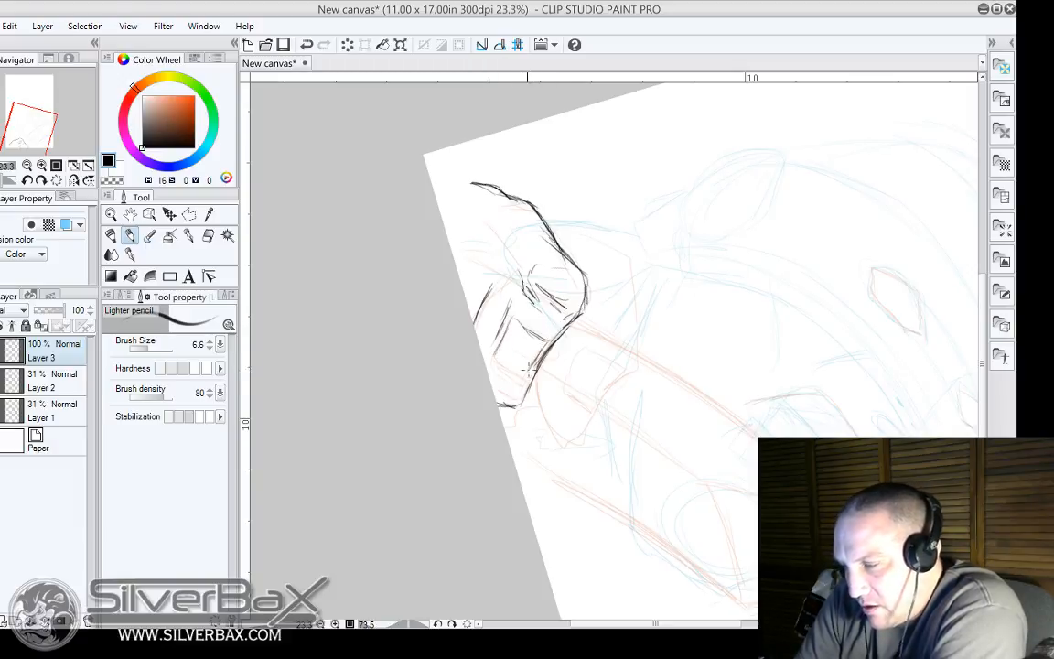
{"action": "left_click_drag", "start_coordinate": [495, 364], "coordinate": [522, 373]}
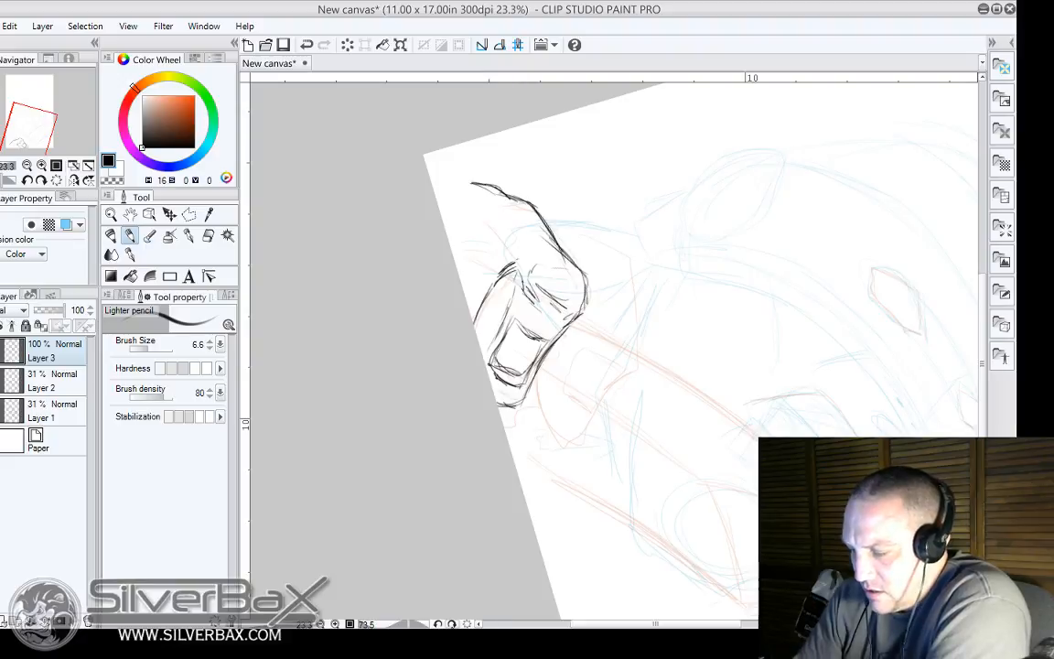
Draw the fold beneath the lower finger and the rounded hand contour running off the page's lower edge, with short hatching.
{"action": "left_click", "coordinate": [466, 623]}
{"action": "scroll", "coordinate": [820, 367], "scroll_direction": "down", "scroll_amount": 2}
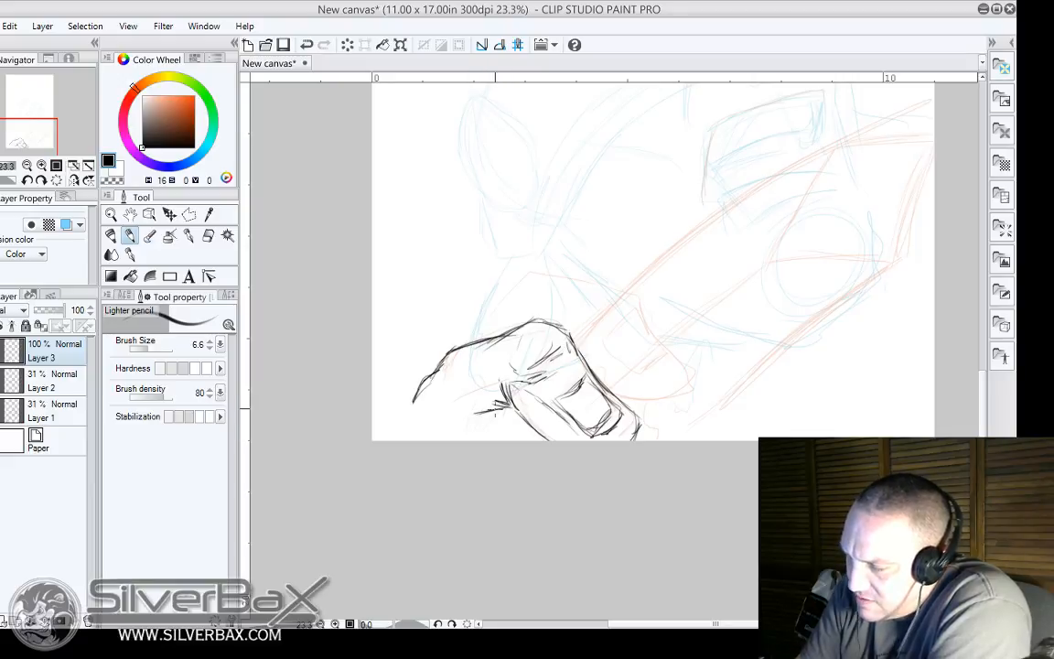
{"action": "left_click_drag", "start_coordinate": [495, 409], "coordinate": [464, 436]}
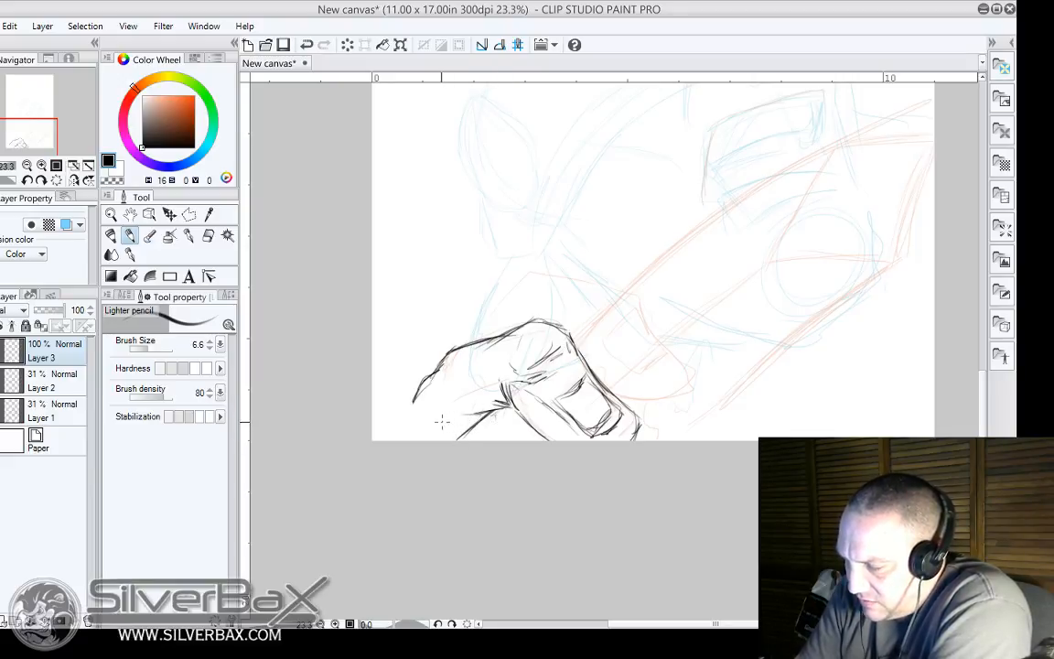
{"action": "mouse_move", "coordinate": [462, 412]}
{"action": "left_mouse_down"}
{"action": "mouse_move", "coordinate": [385, 431]}
{"action": "mouse_move", "coordinate": [443, 414]}
{"action": "left_mouse_up"}
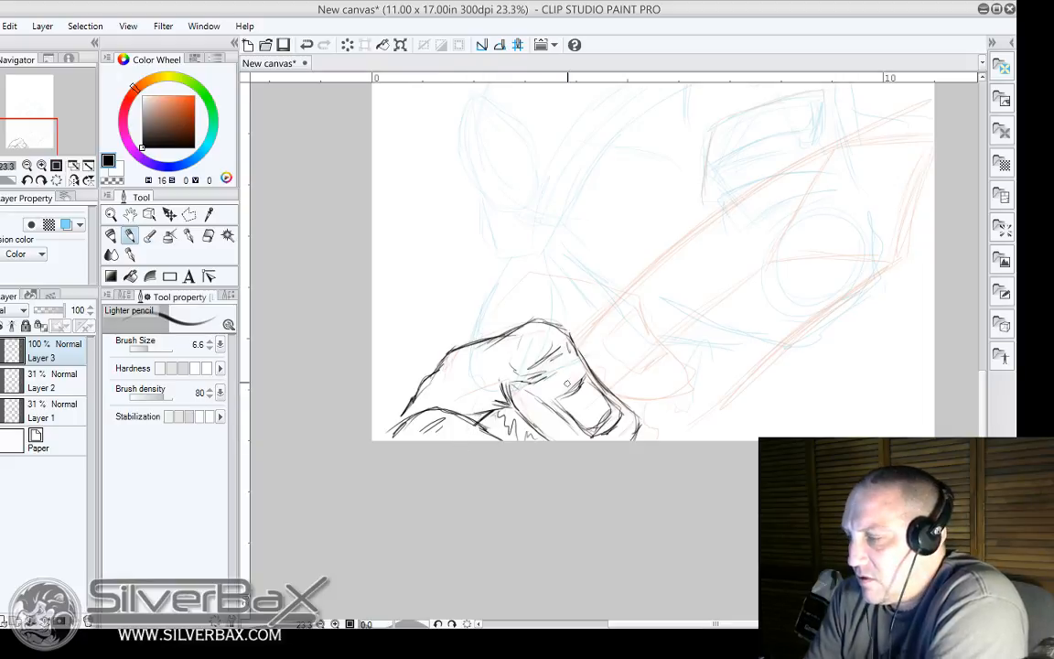
Outline the upper finger's back and angular knuckle in black pencil and add small crease marks below it.
{"action": "mouse_move", "coordinate": [482, 328]}
{"action": "left_mouse_down"}
{"action": "mouse_move", "coordinate": [523, 278]}
{"action": "mouse_move", "coordinate": [538, 274]}
{"action": "mouse_move", "coordinate": [508, 309]}
{"action": "mouse_move", "coordinate": [608, 289]}
{"action": "left_mouse_up"}
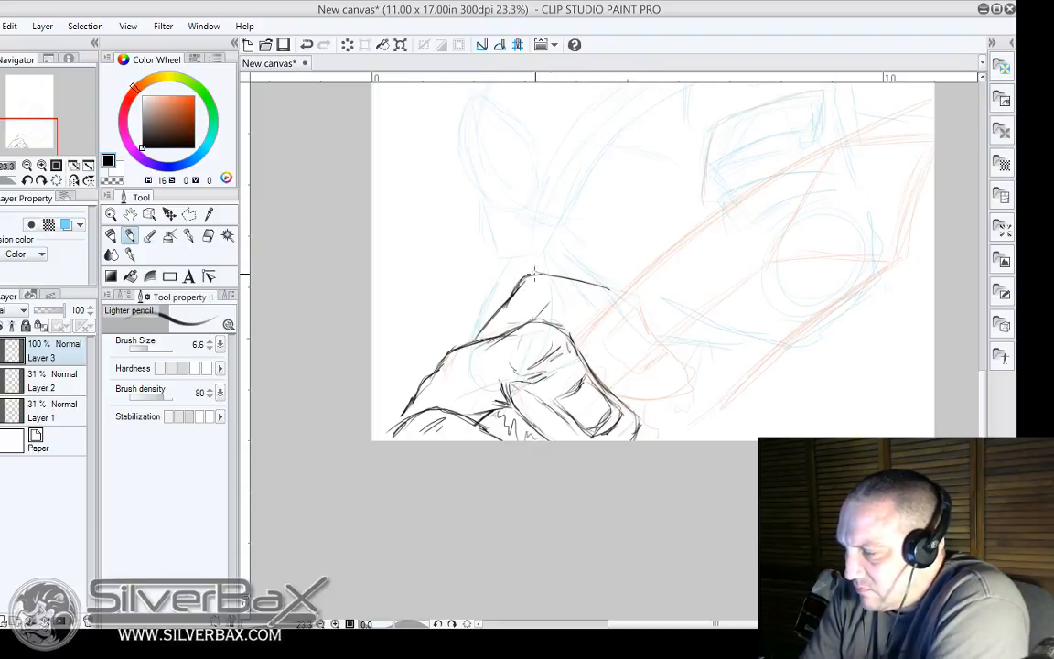
{"action": "mouse_move", "coordinate": [535, 272]}
{"action": "left_mouse_down"}
{"action": "mouse_move", "coordinate": [623, 292]}
{"action": "mouse_move", "coordinate": [639, 315]}
{"action": "mouse_move", "coordinate": [625, 289]}
{"action": "mouse_move", "coordinate": [569, 277]}
{"action": "mouse_move", "coordinate": [595, 276]}
{"action": "mouse_move", "coordinate": [536, 273]}
{"action": "mouse_move", "coordinate": [619, 284]}
{"action": "left_mouse_up"}
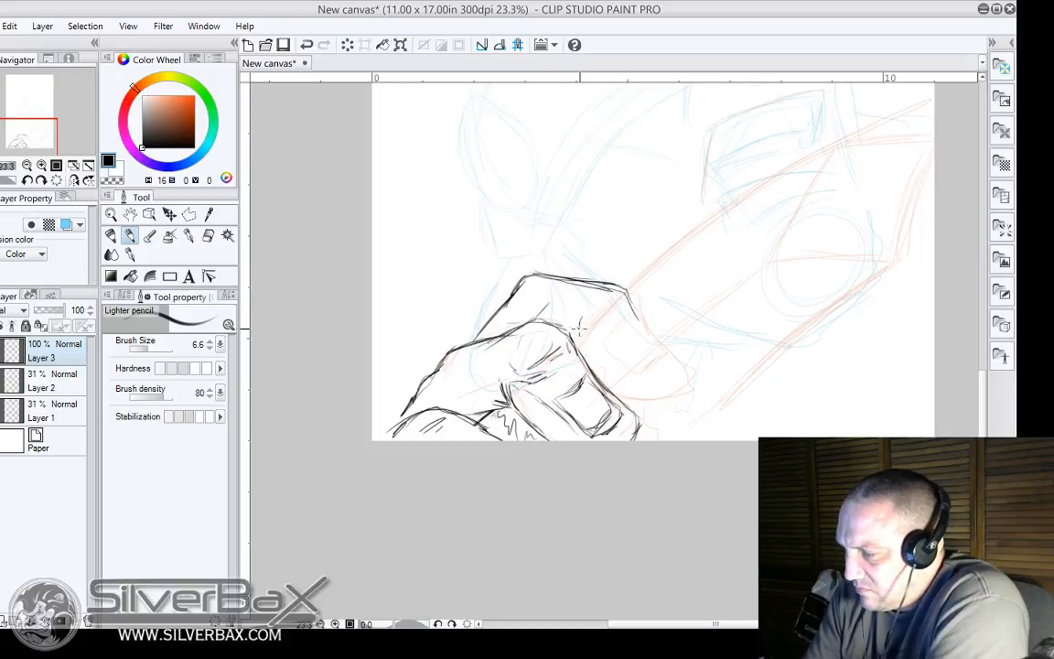
{"action": "mouse_move", "coordinate": [579, 318]}
{"action": "left_mouse_down"}
{"action": "mouse_move", "coordinate": [589, 332]}
{"action": "mouse_move", "coordinate": [569, 307]}
{"action": "mouse_move", "coordinate": [573, 315]}
{"action": "left_mouse_up"}
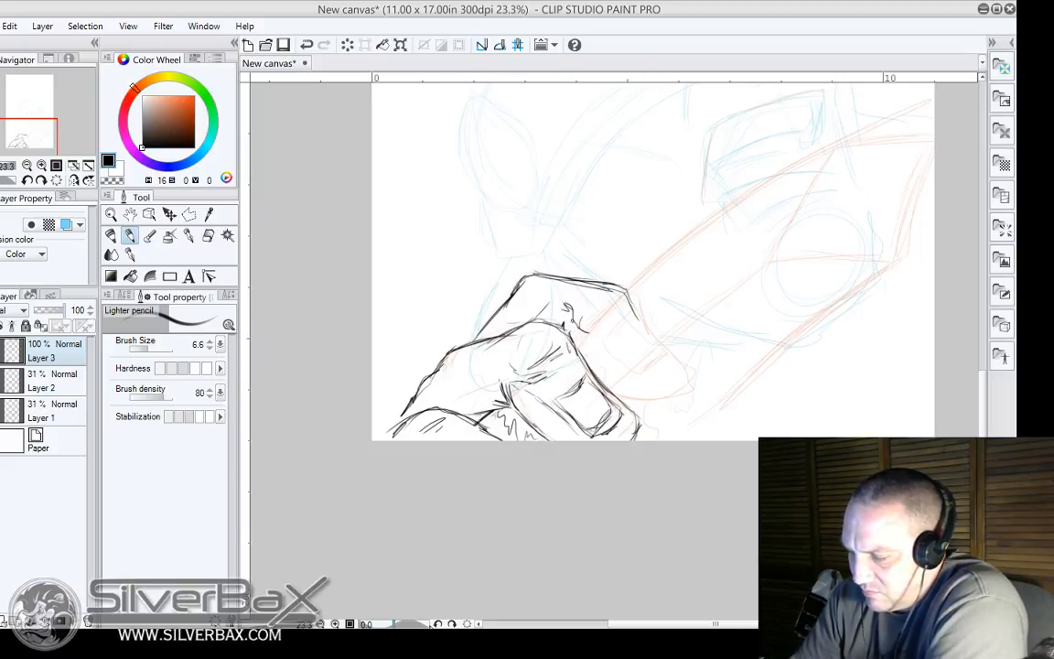
Outline the upper finger's tip on both sides, draw its squared fingernail, and add creases at the joint.
{"action": "left_click_drag", "start_coordinate": [585, 274], "coordinate": [668, 291]}
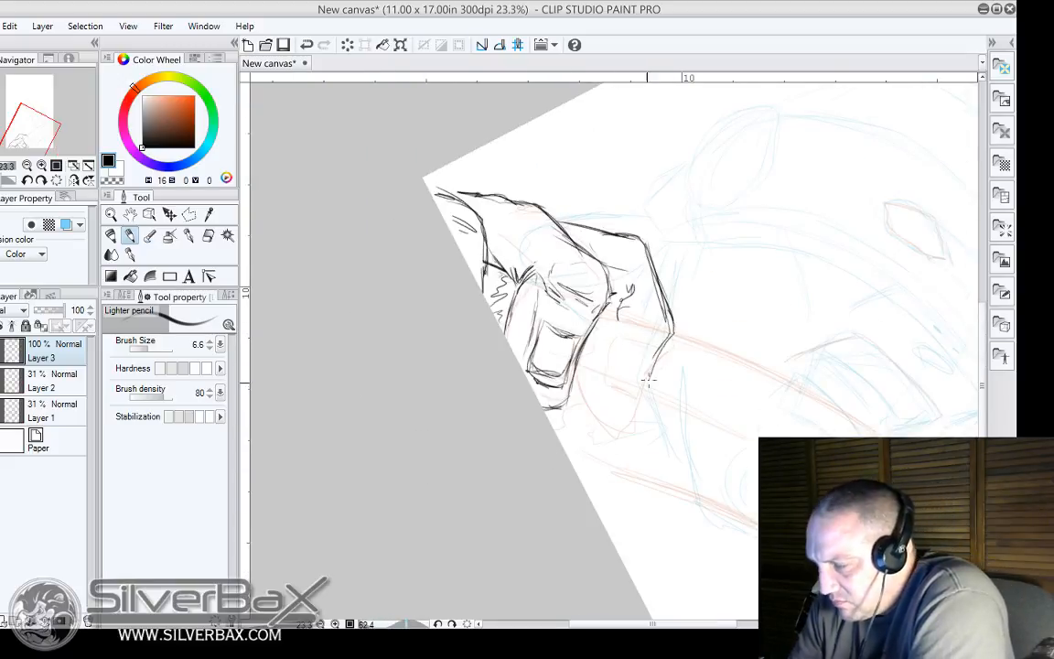
{"action": "left_click_drag", "start_coordinate": [651, 364], "coordinate": [637, 421]}
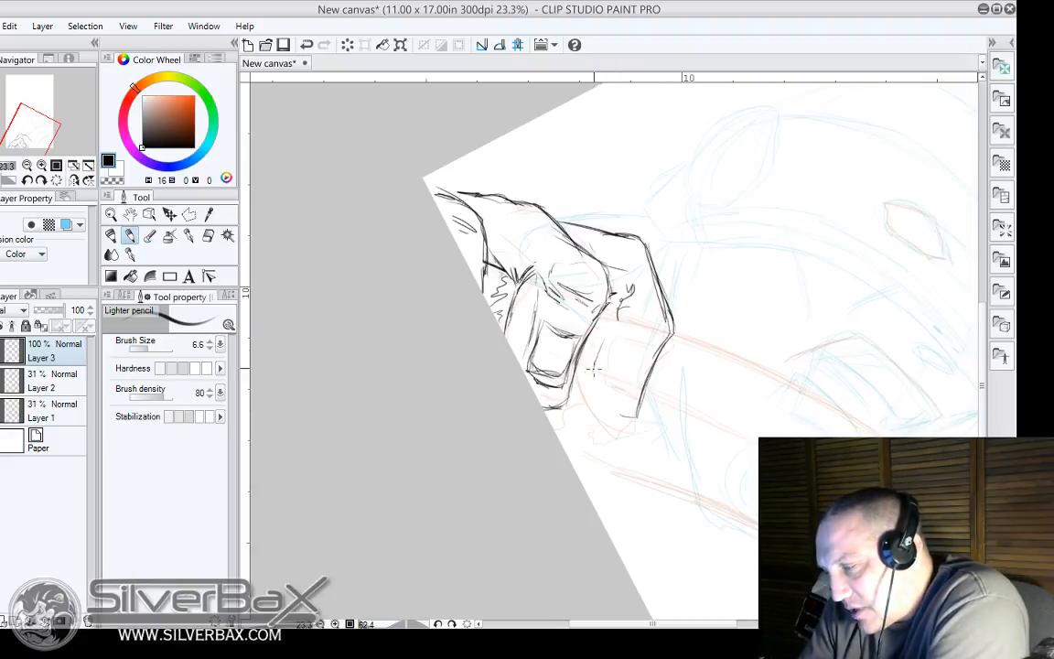
{"action": "mouse_move", "coordinate": [593, 368]}
{"action": "left_mouse_down"}
{"action": "mouse_move", "coordinate": [600, 358]}
{"action": "mouse_move", "coordinate": [599, 398]}
{"action": "mouse_move", "coordinate": [631, 421]}
{"action": "mouse_move", "coordinate": [590, 417]}
{"action": "mouse_move", "coordinate": [580, 377]}
{"action": "mouse_move", "coordinate": [596, 422]}
{"action": "mouse_move", "coordinate": [624, 402]}
{"action": "mouse_move", "coordinate": [635, 416]}
{"action": "mouse_move", "coordinate": [609, 387]}
{"action": "mouse_move", "coordinate": [620, 341]}
{"action": "mouse_move", "coordinate": [653, 346]}
{"action": "mouse_move", "coordinate": [622, 384]}
{"action": "left_mouse_up"}
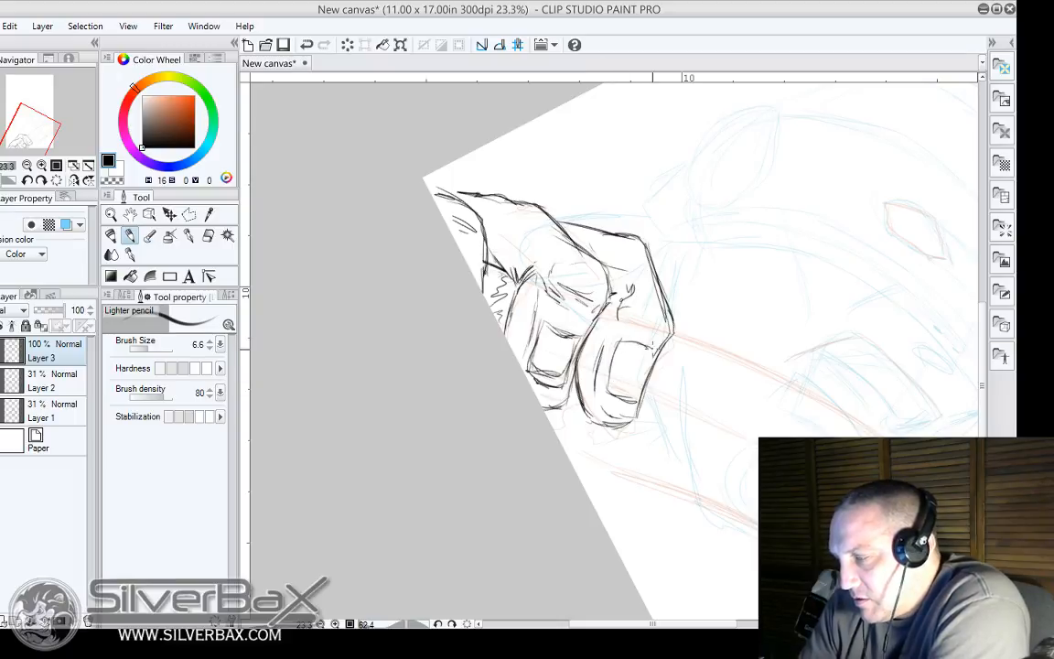
{"action": "left_click_drag", "start_coordinate": [618, 340], "coordinate": [657, 351]}
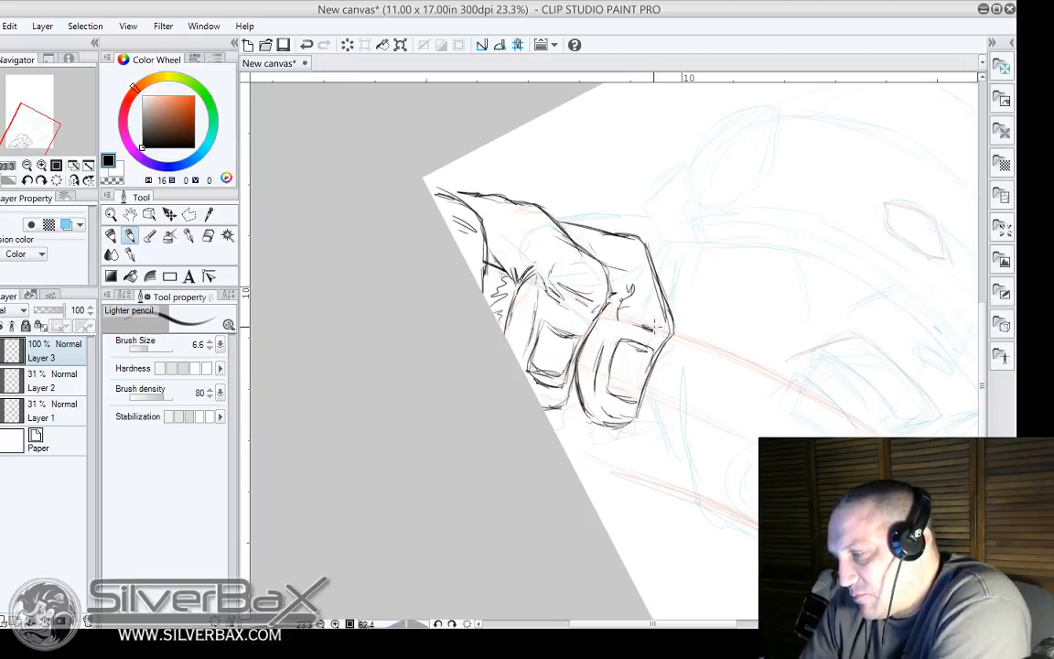
{"action": "mouse_move", "coordinate": [629, 290]}
{"action": "left_mouse_down"}
{"action": "mouse_move", "coordinate": [663, 332]}
{"action": "mouse_move", "coordinate": [610, 368]}
{"action": "mouse_move", "coordinate": [613, 354]}
{"action": "mouse_move", "coordinate": [610, 381]}
{"action": "mouse_move", "coordinate": [615, 353]}
{"action": "mouse_move", "coordinate": [646, 371]}
{"action": "left_mouse_up"}
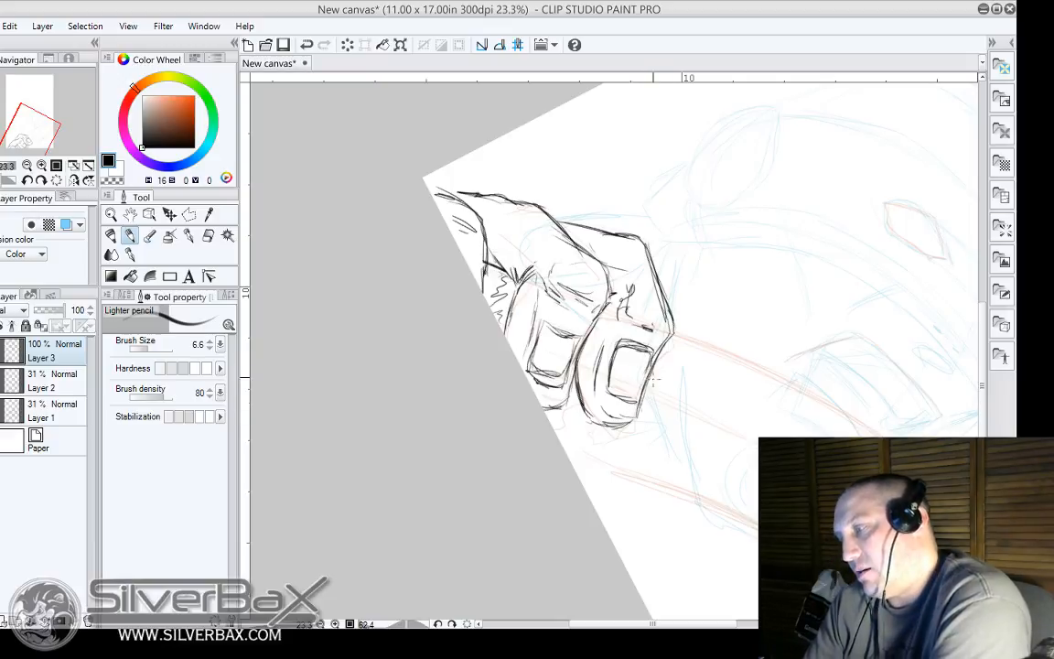
{"action": "left_click_drag", "start_coordinate": [587, 300], "coordinate": [601, 329]}
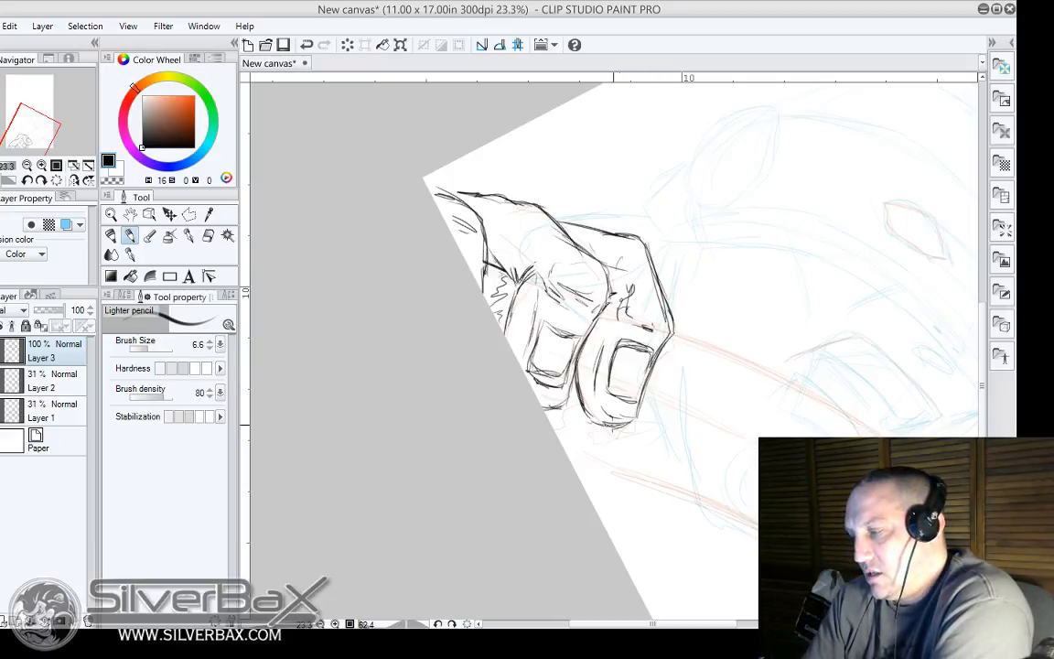
Try a freehand stroke along the diagonal form's upper edge starting at the upper finger, and undo it.
{"action": "left_click", "coordinate": [468, 623]}
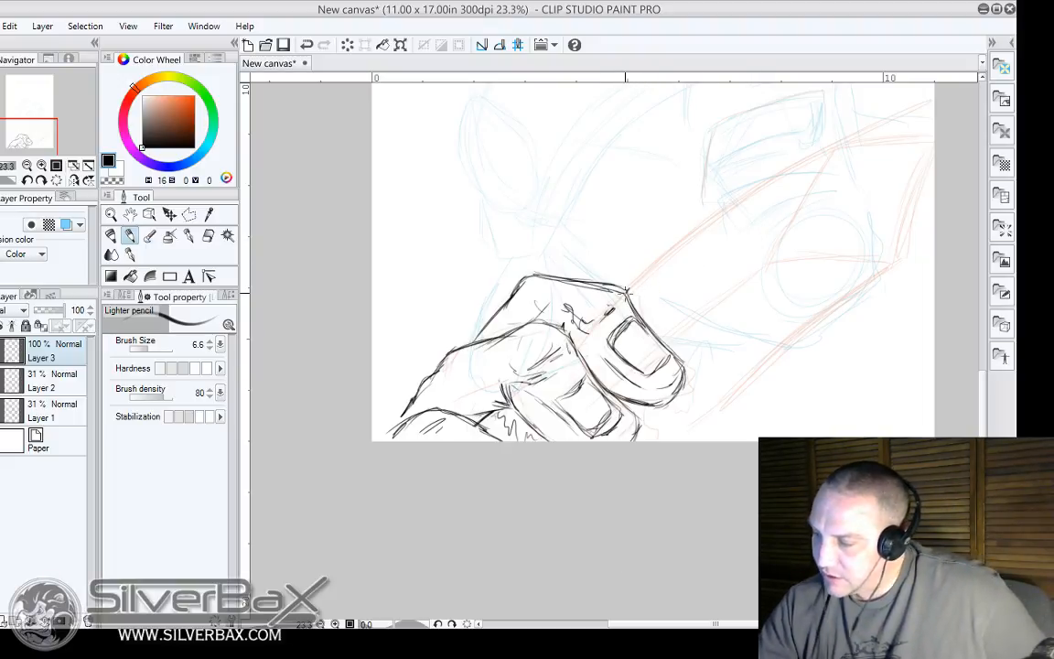
{"action": "left_click_drag", "start_coordinate": [630, 290], "coordinate": [736, 201]}
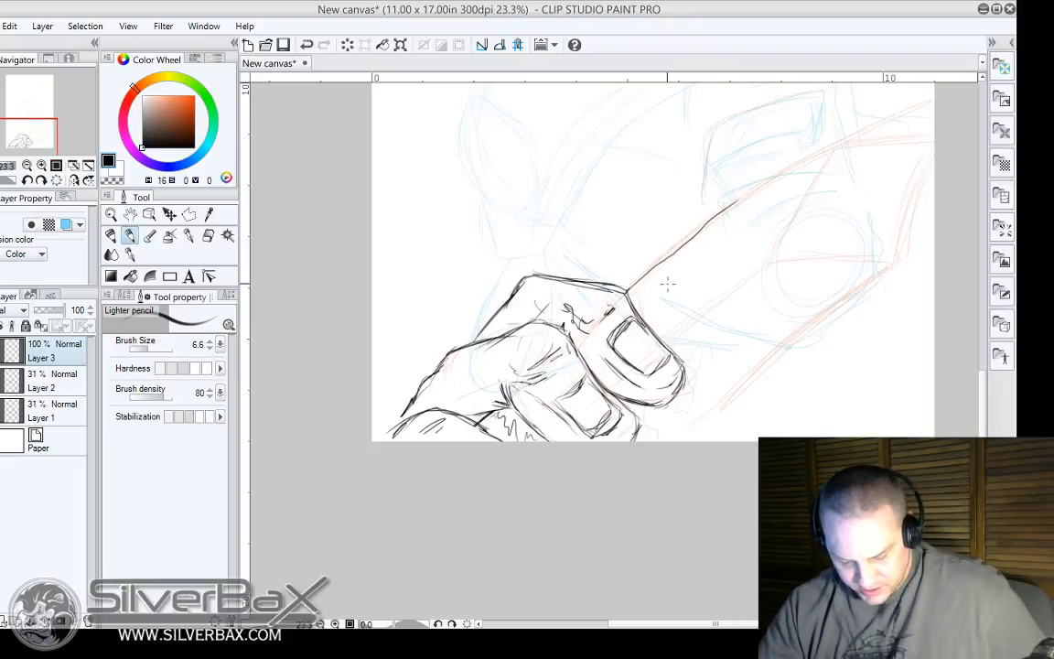
{"action": "key", "text": "ctrl+a"}
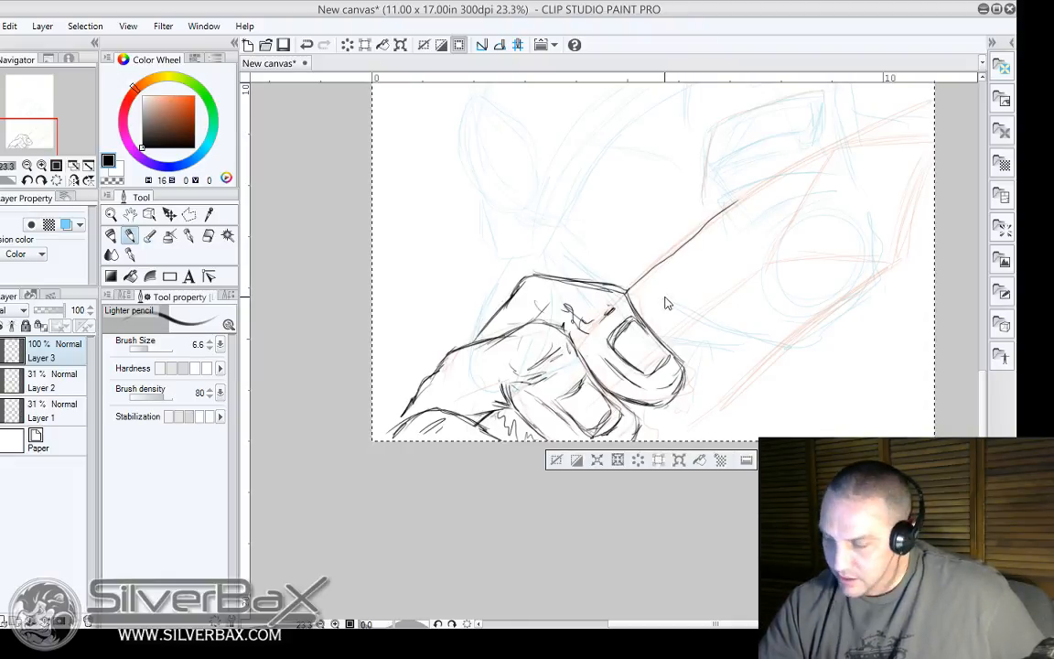
{"action": "key", "text": "ctrl+z"}
{"action": "key", "text": "ctrl+z"}
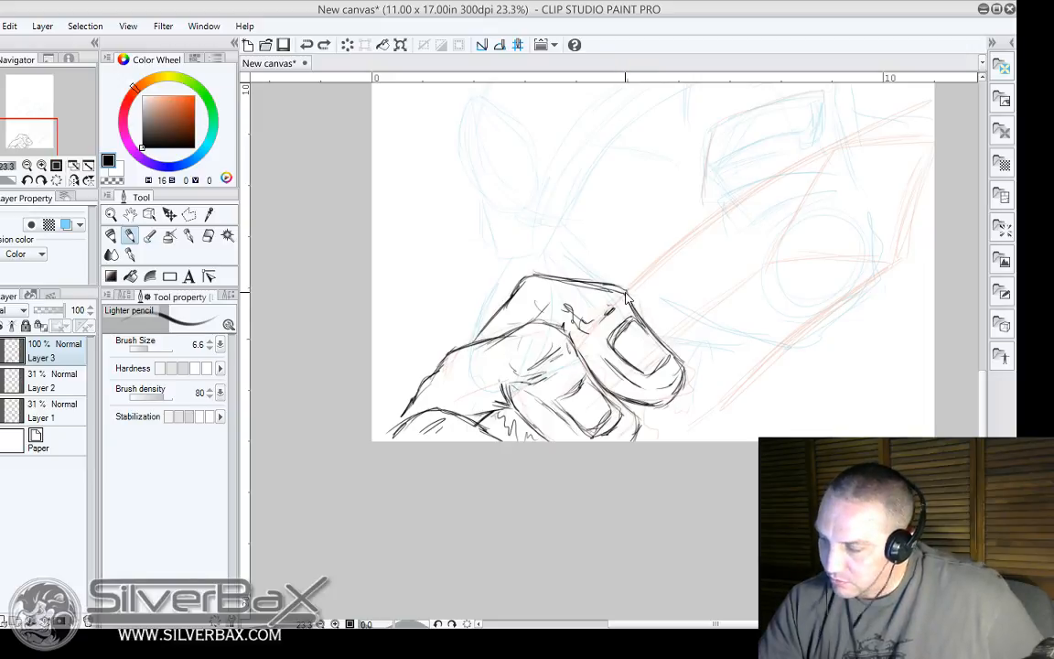
Draw the diagonal form's upper edge as a straight line from the upper finger to its far corner and on to the page's edge.
{"action": "left_click", "coordinate": [630, 290]}
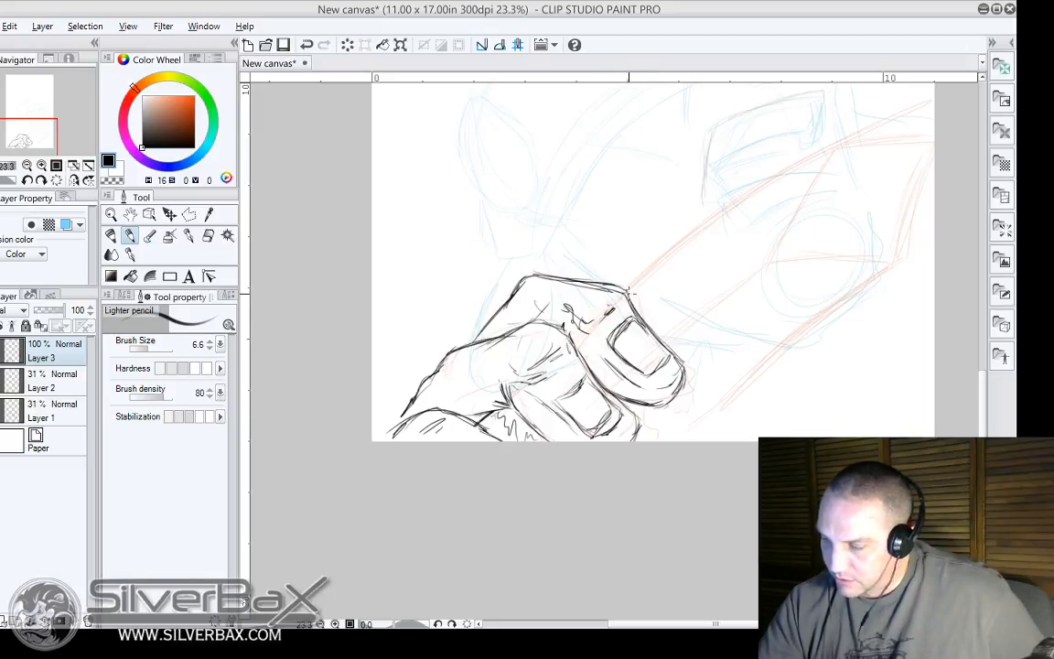
{"action": "left_click_drag", "start_coordinate": [630, 290], "coordinate": [791, 162]}
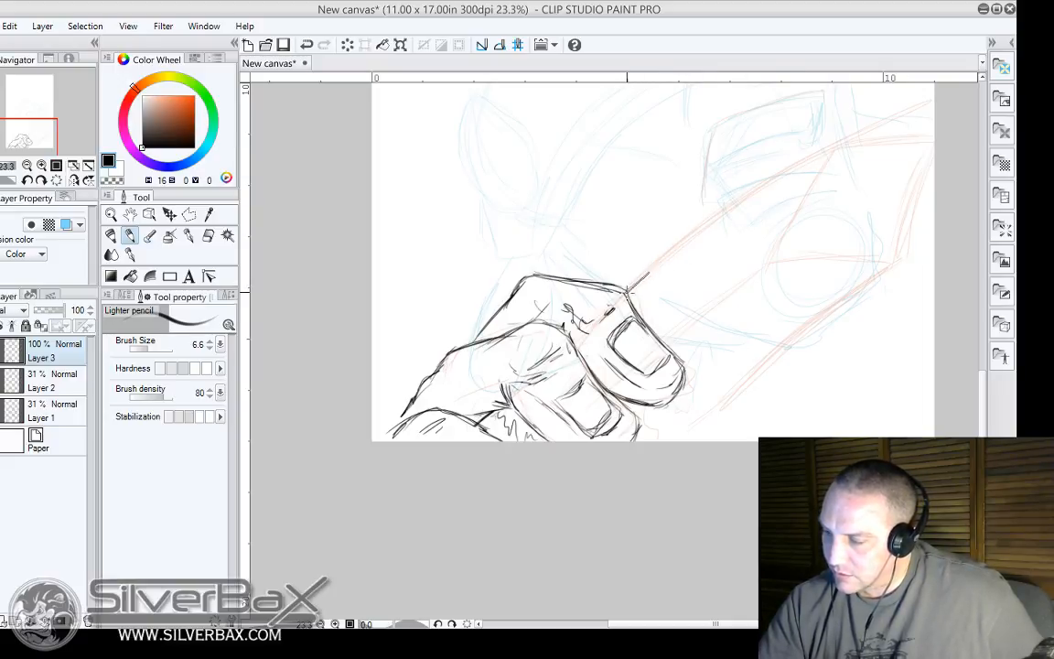
{"action": "mouse_move", "coordinate": [628, 291]}
{"action": "left_mouse_down"}
{"action": "mouse_move", "coordinate": [783, 165]}
{"action": "mouse_move", "coordinate": [872, 113]}
{"action": "mouse_move", "coordinate": [879, 96]}
{"action": "left_mouse_up"}
{"action": "left_click", "coordinate": [879, 97], "text": "shift"}
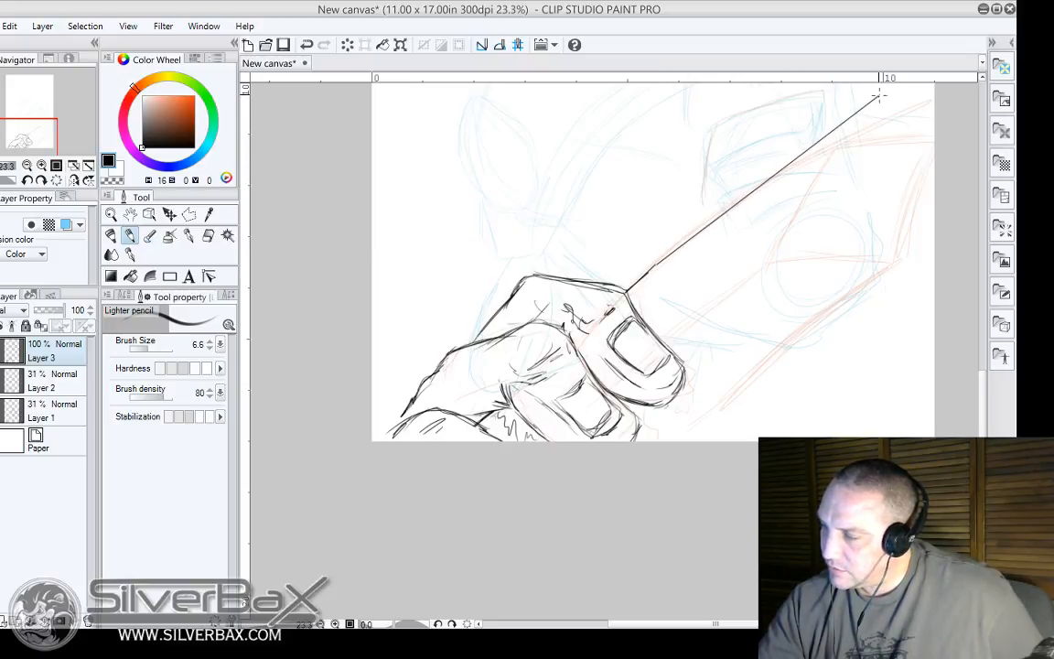
{"action": "left_click", "coordinate": [932, 85], "text": "shift"}
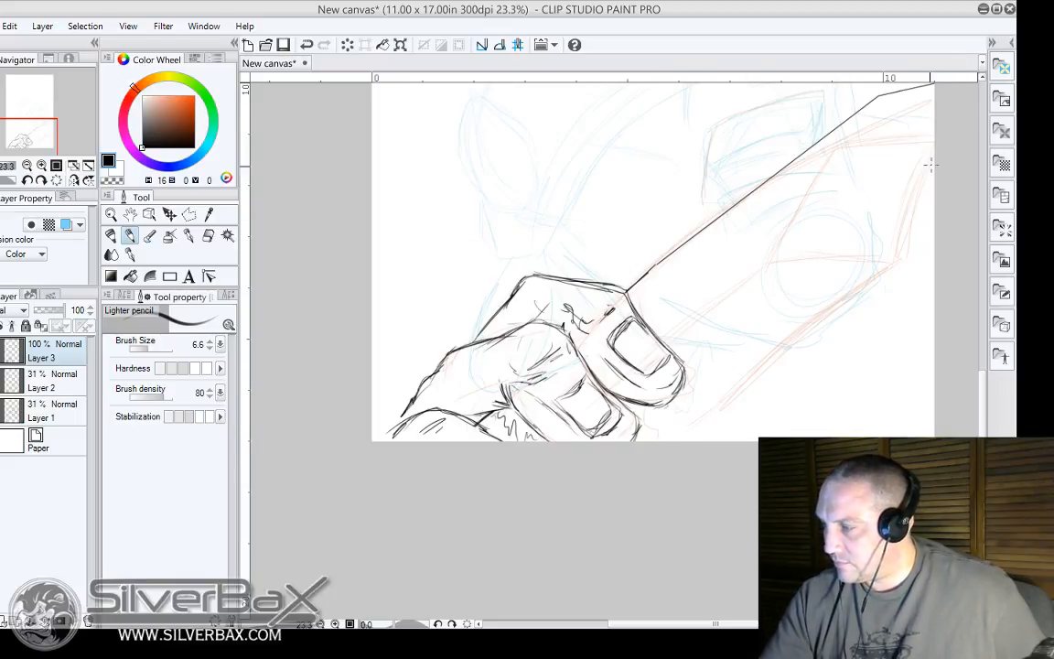
Draw the diagonal form's straight lower edge from the page's bottom up to its far corner, then angle it to the page's side.
{"action": "left_click_drag", "start_coordinate": [671, 445], "coordinate": [911, 245]}
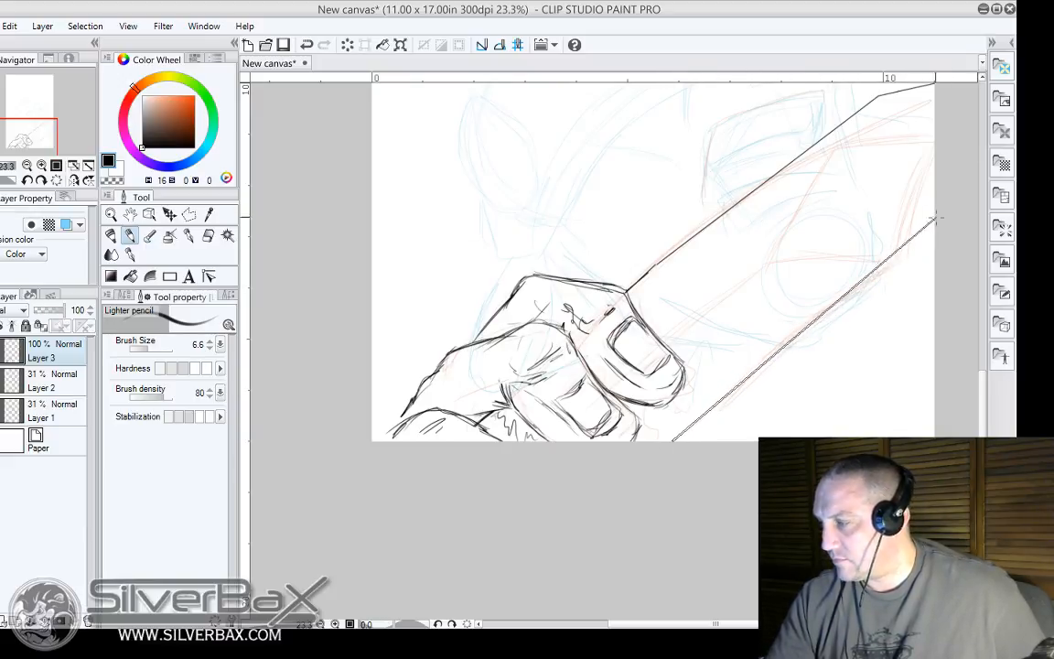
{"action": "left_click", "coordinate": [923, 222], "text": "shift"}
{"action": "left_click", "coordinate": [942, 129], "text": "shift"}
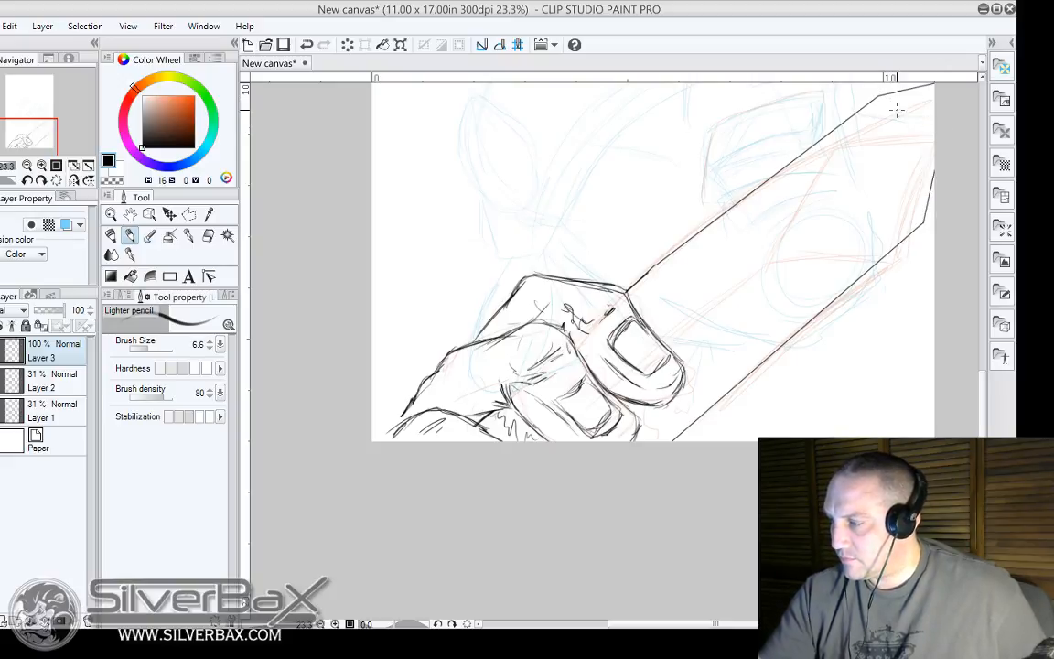
Draw the form's inner end edges meeting at a front corner, run a middle edge back to the upper finger, and double that edge.
{"action": "mouse_move", "coordinate": [921, 219]}
{"action": "left_mouse_down"}
{"action": "mouse_move", "coordinate": [850, 213]}
{"action": "mouse_move", "coordinate": [854, 133]}
{"action": "mouse_move", "coordinate": [877, 101]}
{"action": "left_mouse_up"}
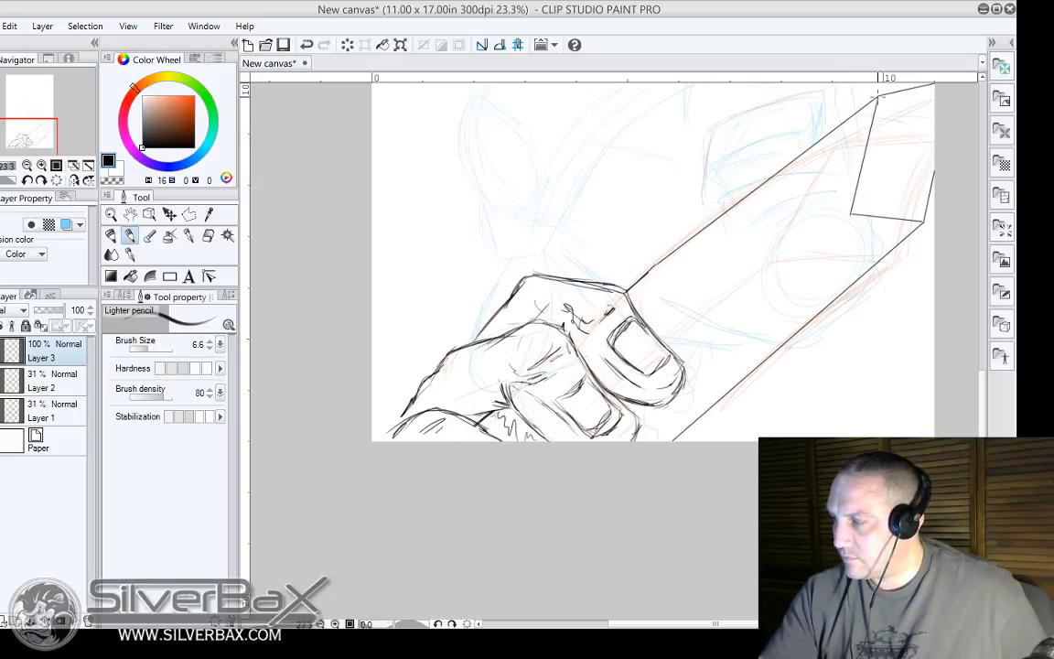
{"action": "left_click_drag", "start_coordinate": [849, 214], "coordinate": [660, 341]}
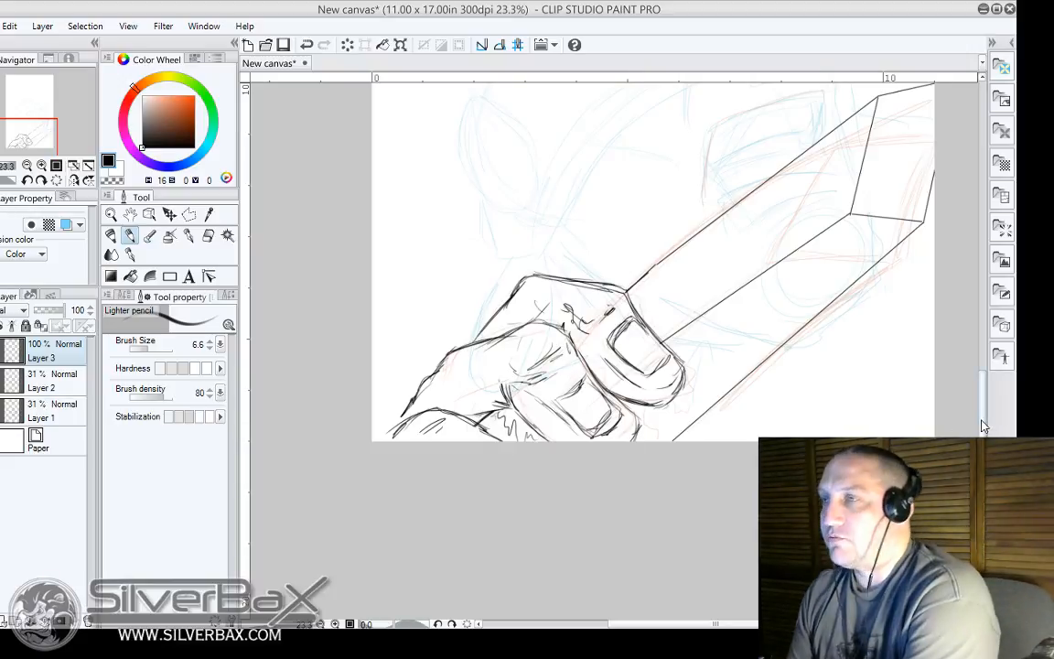
{"action": "left_click_drag", "start_coordinate": [981, 422], "coordinate": [979, 392]}
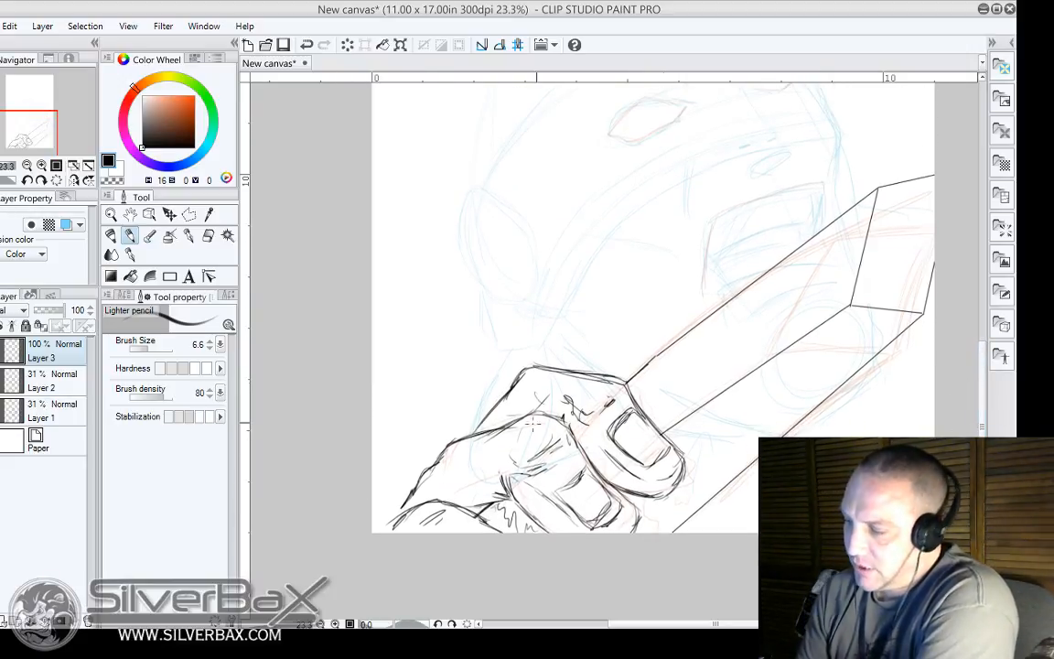
{"action": "left_click_drag", "start_coordinate": [673, 432], "coordinate": [747, 376]}
{"action": "left_click_drag", "start_coordinate": [698, 413], "coordinate": [835, 307]}
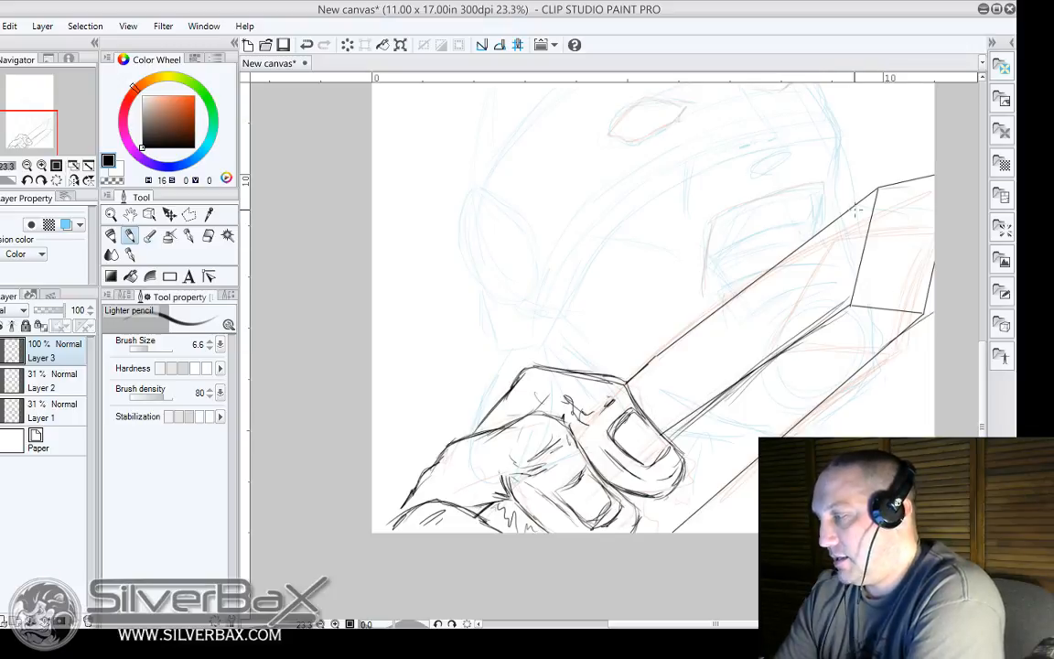
Redraw the form's upper end corner closer to the hand with new top and vertical edges, and erase the old corner lines.
{"action": "mouse_move", "coordinate": [846, 215]}
{"action": "left_mouse_down"}
{"action": "mouse_move", "coordinate": [952, 193]}
{"action": "mouse_move", "coordinate": [853, 211]}
{"action": "mouse_move", "coordinate": [941, 195]}
{"action": "mouse_move", "coordinate": [897, 200]}
{"action": "mouse_move", "coordinate": [927, 199]}
{"action": "left_mouse_up"}
{"action": "left_click_drag", "start_coordinate": [847, 217], "coordinate": [852, 303]}
{"action": "left_click_drag", "start_coordinate": [847, 227], "coordinate": [851, 301]}
{"action": "left_click_drag", "start_coordinate": [883, 193], "coordinate": [849, 210]}
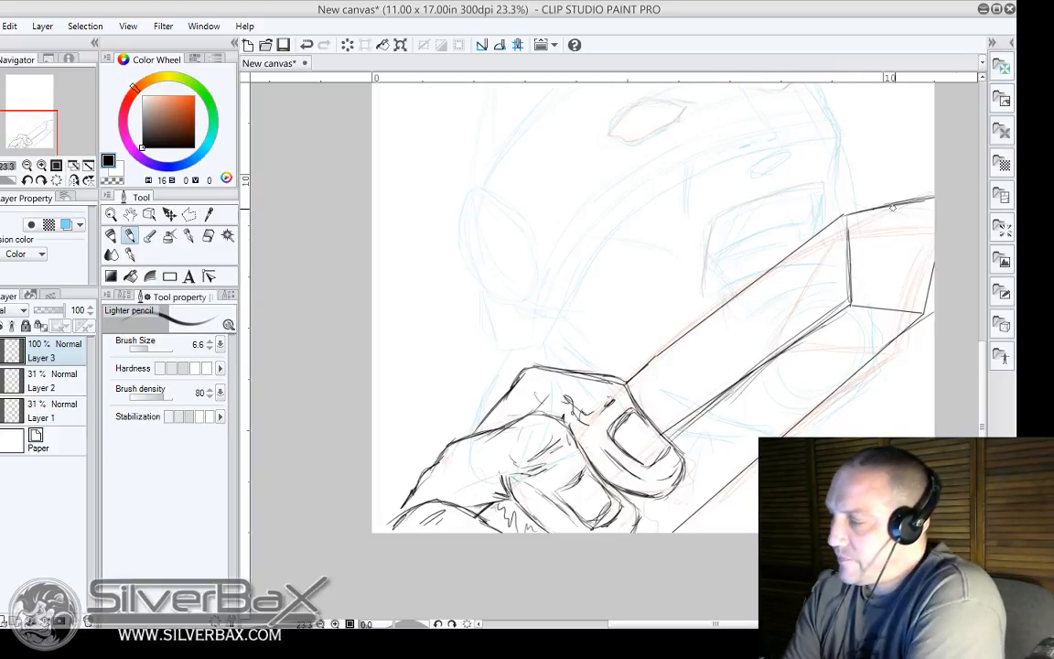
Draw the mask's lower edge as a long curve from the jaw up across the face, ending in a short downward corner.
{"action": "scroll", "coordinate": [981, 375], "scroll_direction": "up", "scroll_amount": 1}
{"action": "scroll", "coordinate": [982, 375], "scroll_direction": "up", "scroll_amount": 3}
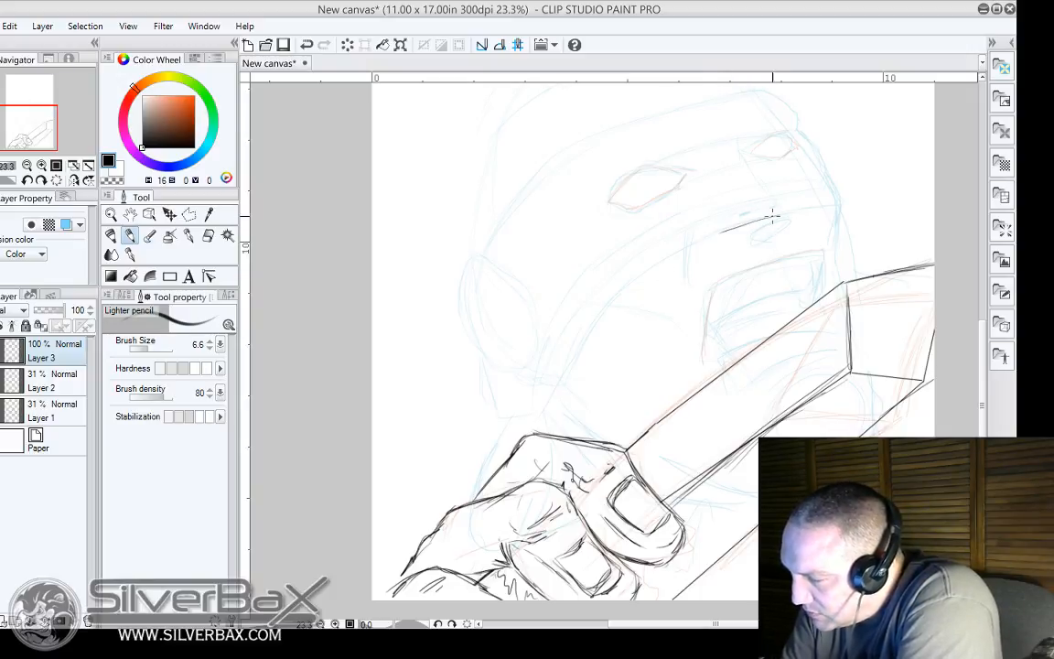
{"action": "mouse_move", "coordinate": [777, 216]}
{"action": "left_mouse_down"}
{"action": "mouse_move", "coordinate": [645, 262]}
{"action": "mouse_move", "coordinate": [656, 268]}
{"action": "mouse_move", "coordinate": [633, 279]}
{"action": "mouse_move", "coordinate": [578, 346]}
{"action": "left_mouse_up"}
{"action": "mouse_move", "coordinate": [617, 293]}
{"action": "left_mouse_down"}
{"action": "mouse_move", "coordinate": [567, 368]}
{"action": "mouse_move", "coordinate": [555, 411]}
{"action": "left_mouse_up"}
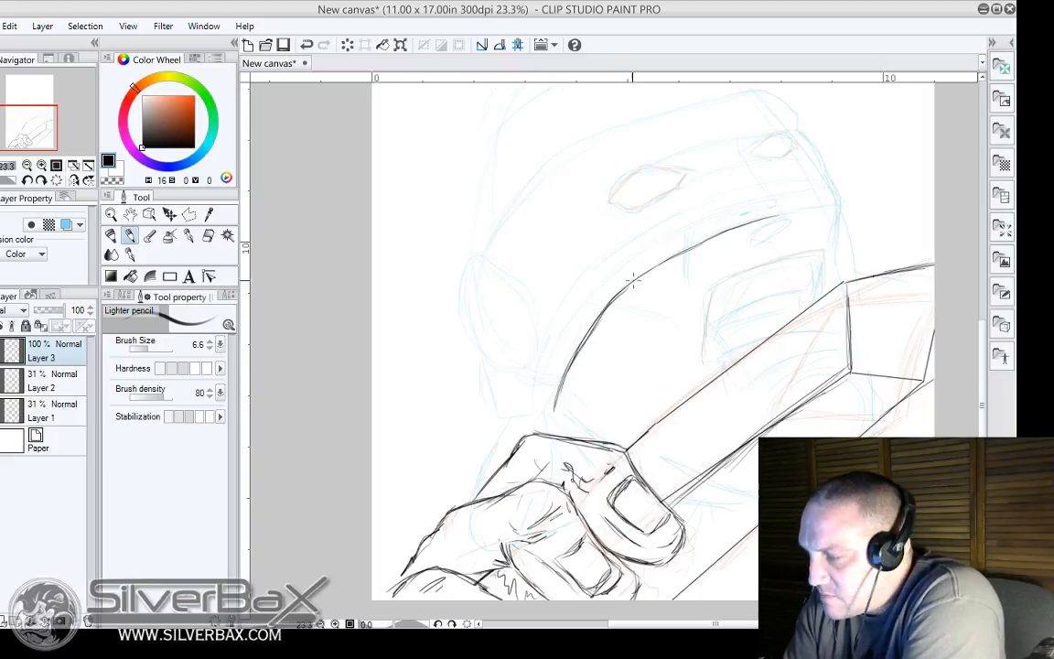
{"action": "left_click_drag", "start_coordinate": [771, 217], "coordinate": [831, 208]}
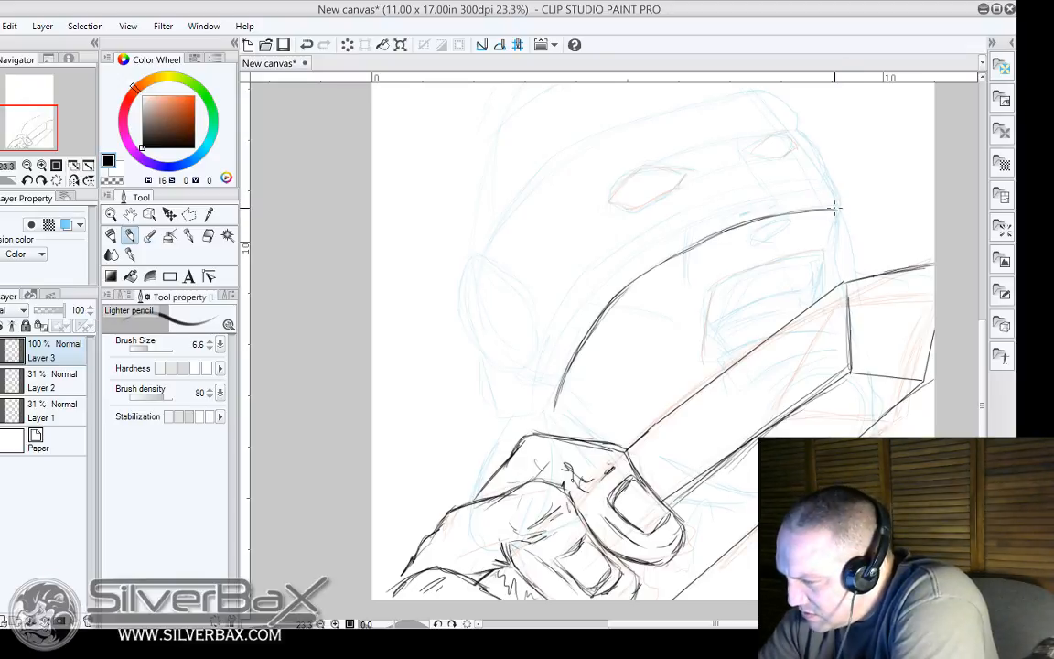
{"action": "left_click_drag", "start_coordinate": [838, 212], "coordinate": [832, 245]}
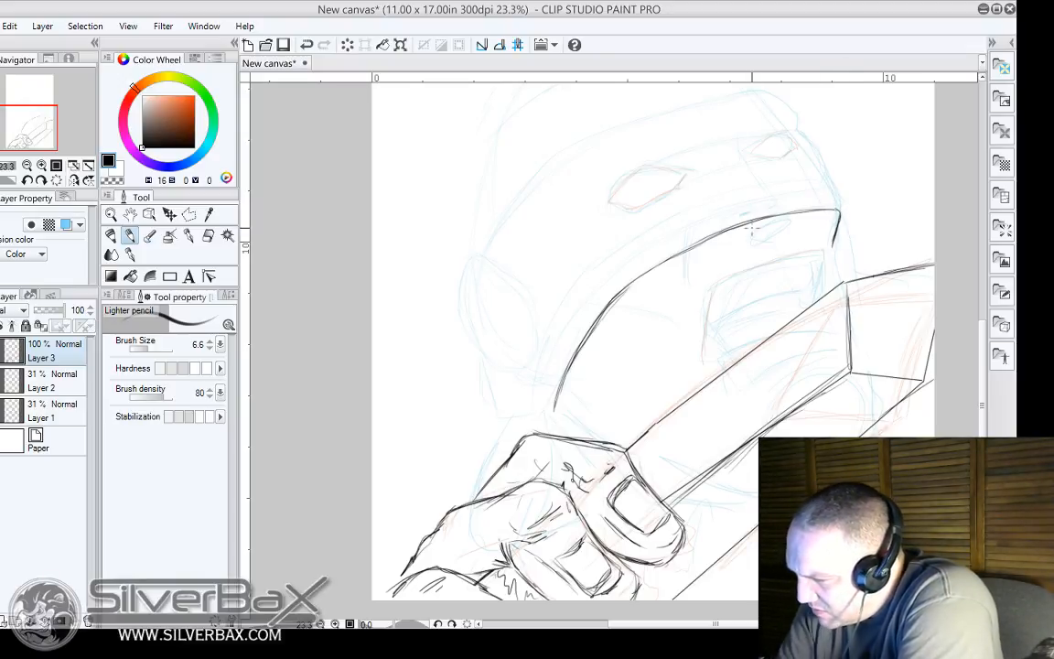
Sketch the nose's nostrils and underside below the mask edge, with a fold line running down beside the nose.
{"action": "left_click_drag", "start_coordinate": [755, 233], "coordinate": [764, 236]}
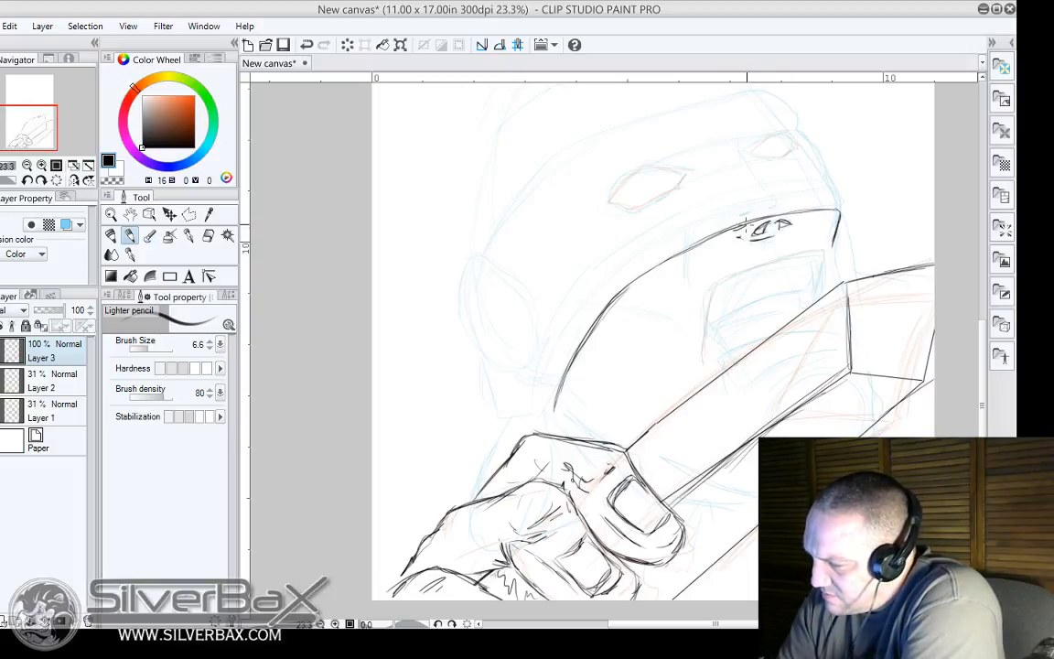
{"action": "left_click_drag", "start_coordinate": [738, 229], "coordinate": [745, 226]}
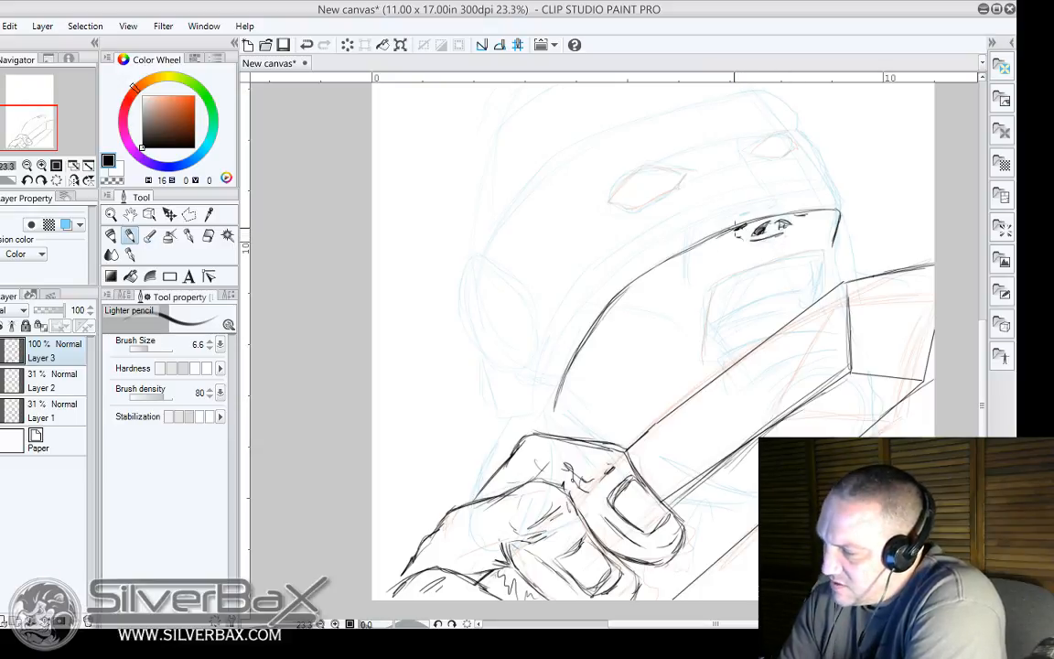
{"action": "left_click_drag", "start_coordinate": [735, 230], "coordinate": [712, 270]}
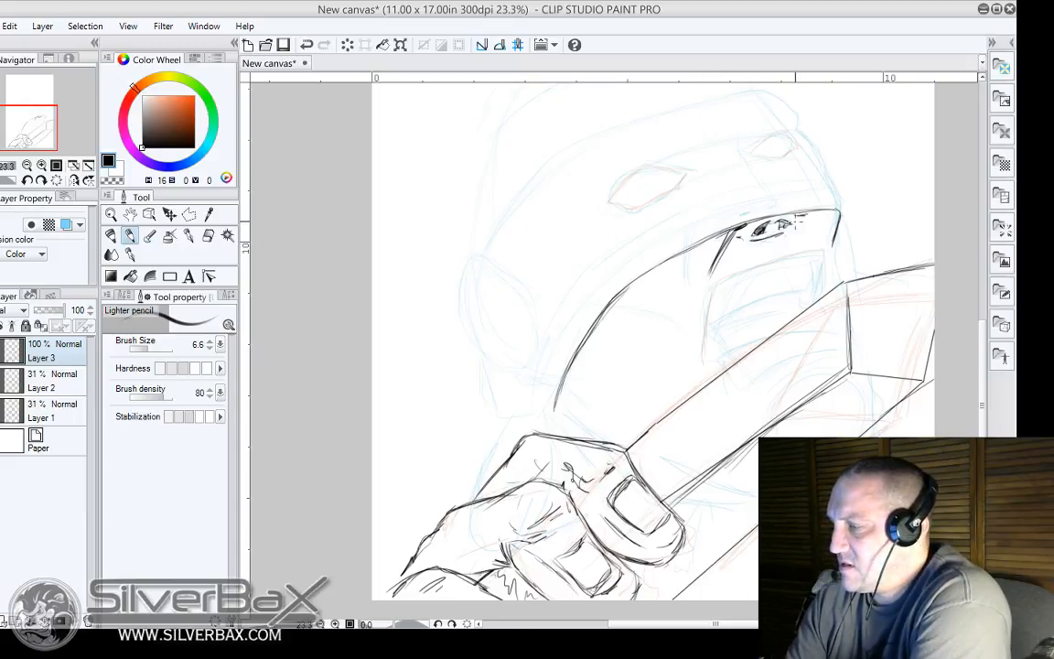
{"action": "left_click_drag", "start_coordinate": [722, 188], "coordinate": [707, 204]}
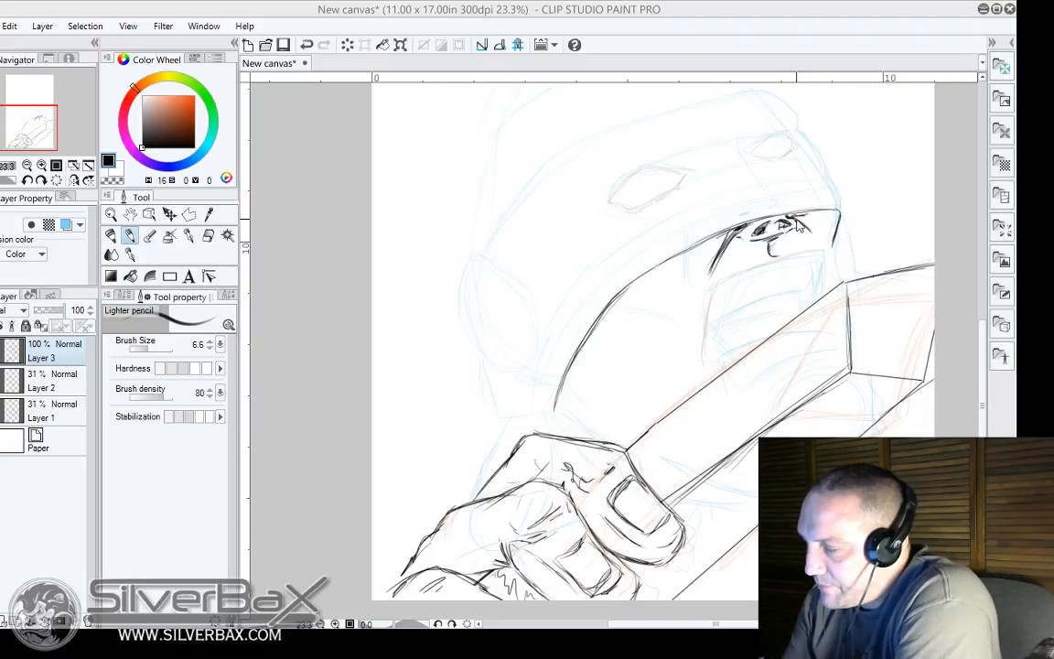
{"action": "left_click", "coordinate": [130, 257]}
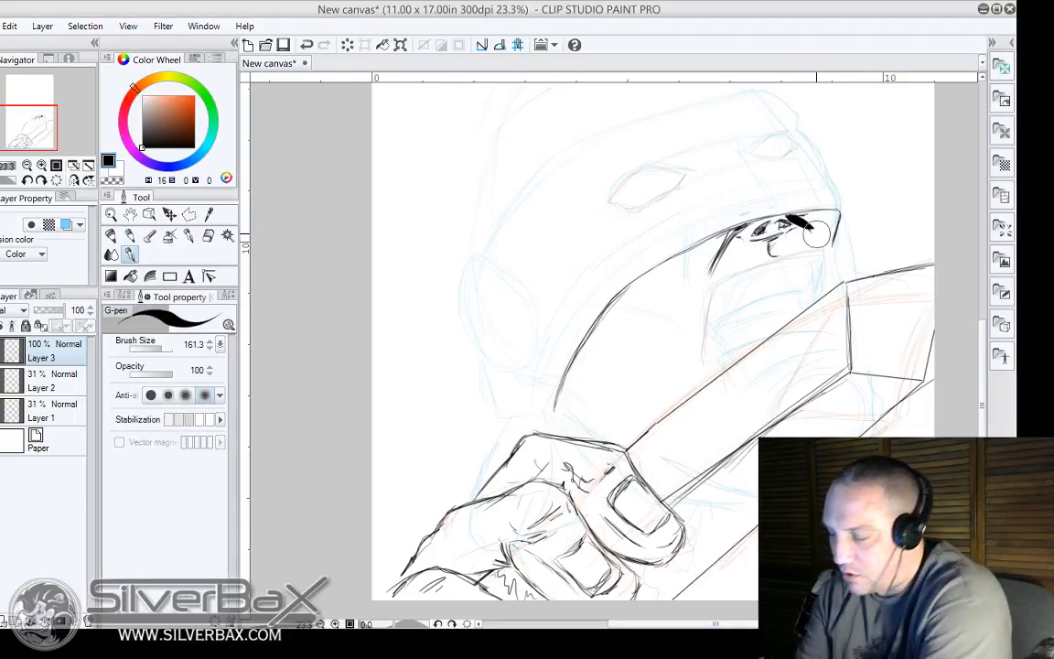
{"action": "key", "text": "ctrl+z"}
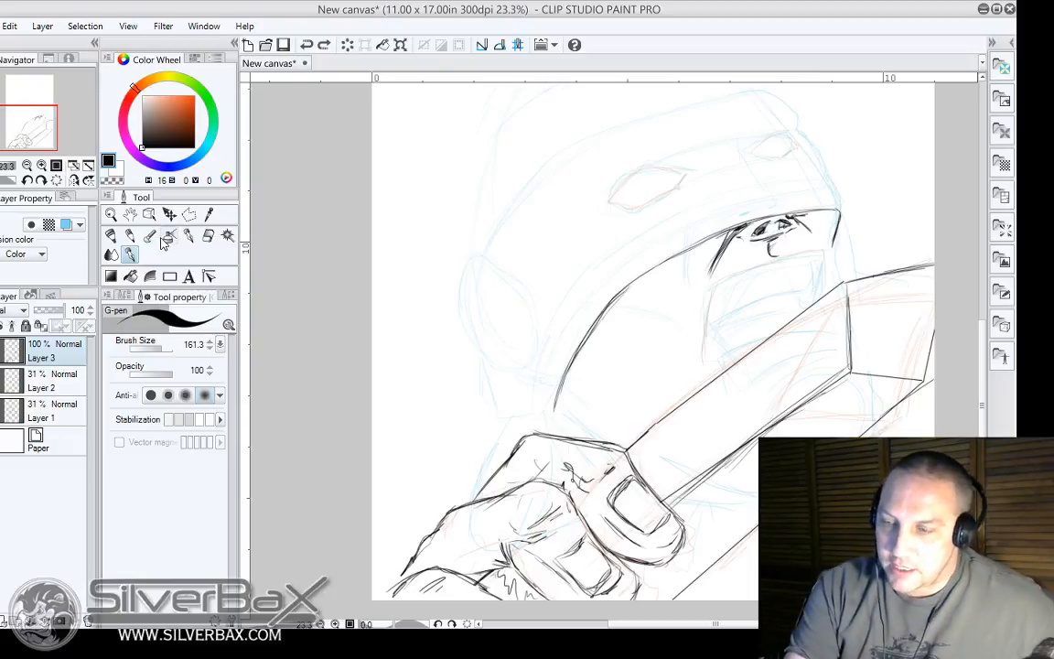
{"action": "left_click", "coordinate": [130, 236]}
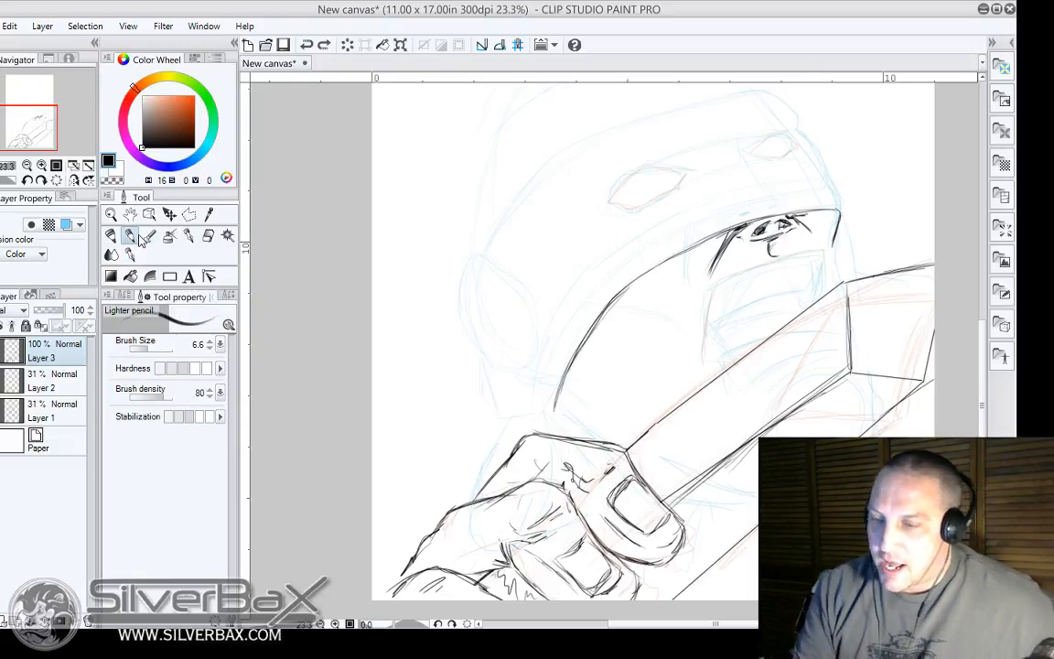
Add pencil fold lines down the cheek beside the mouth and a short crease from the mask's edge across the cheek.
{"action": "left_click_drag", "start_coordinate": [789, 216], "coordinate": [806, 217]}
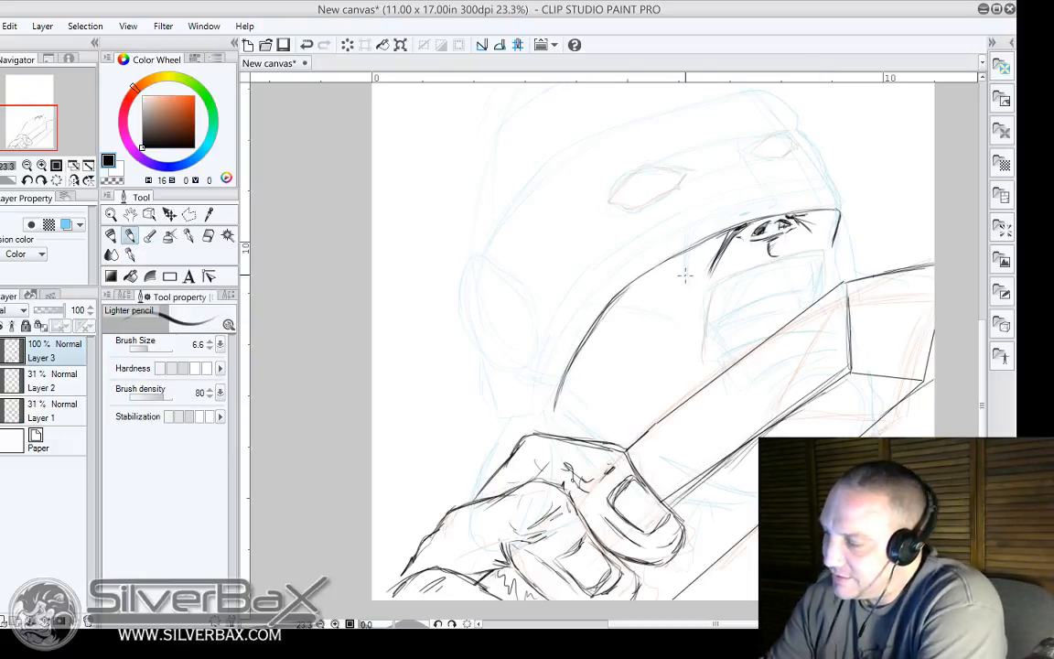
{"action": "left_click_drag", "start_coordinate": [704, 242], "coordinate": [687, 308]}
{"action": "left_click_drag", "start_coordinate": [704, 243], "coordinate": [688, 317]}
{"action": "left_click_drag", "start_coordinate": [704, 244], "coordinate": [688, 315]}
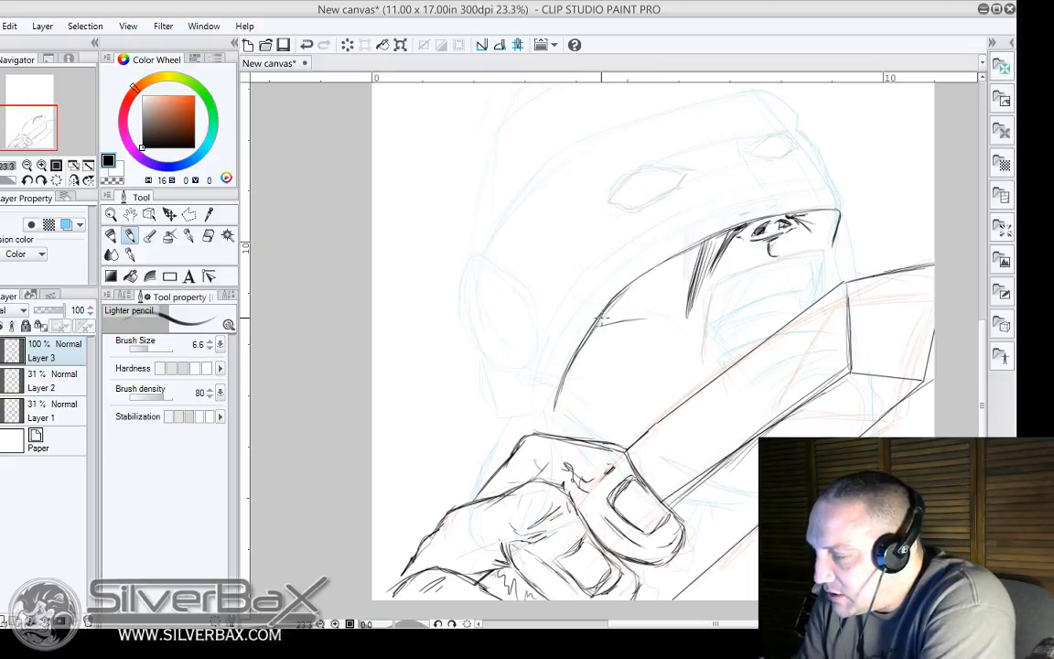
{"action": "left_click_drag", "start_coordinate": [599, 320], "coordinate": [651, 321]}
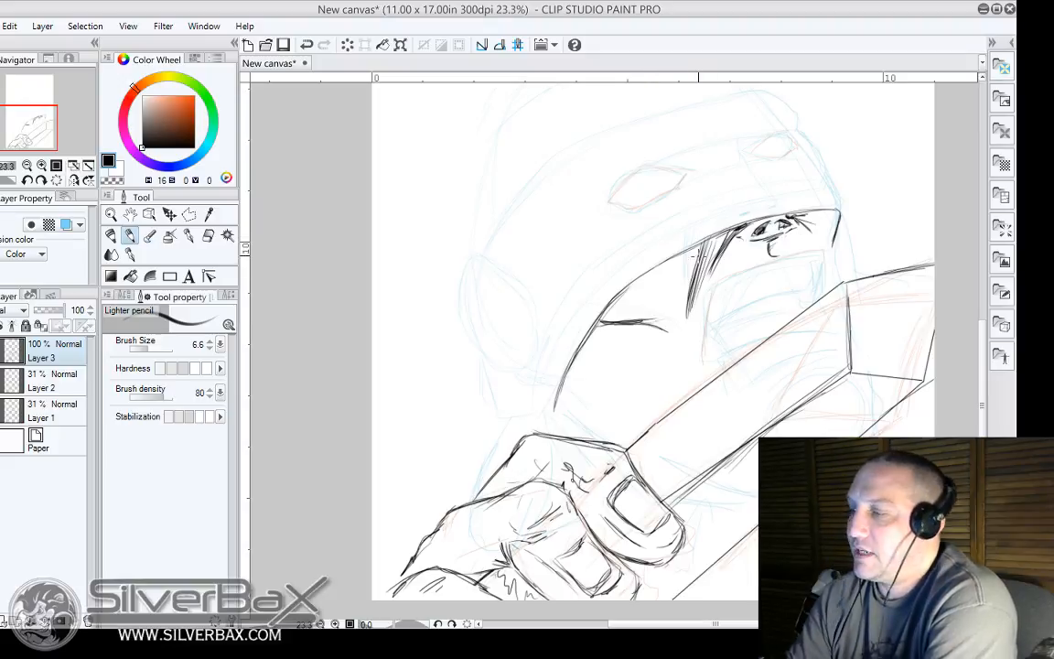
{"action": "left_click_drag", "start_coordinate": [712, 246], "coordinate": [695, 312]}
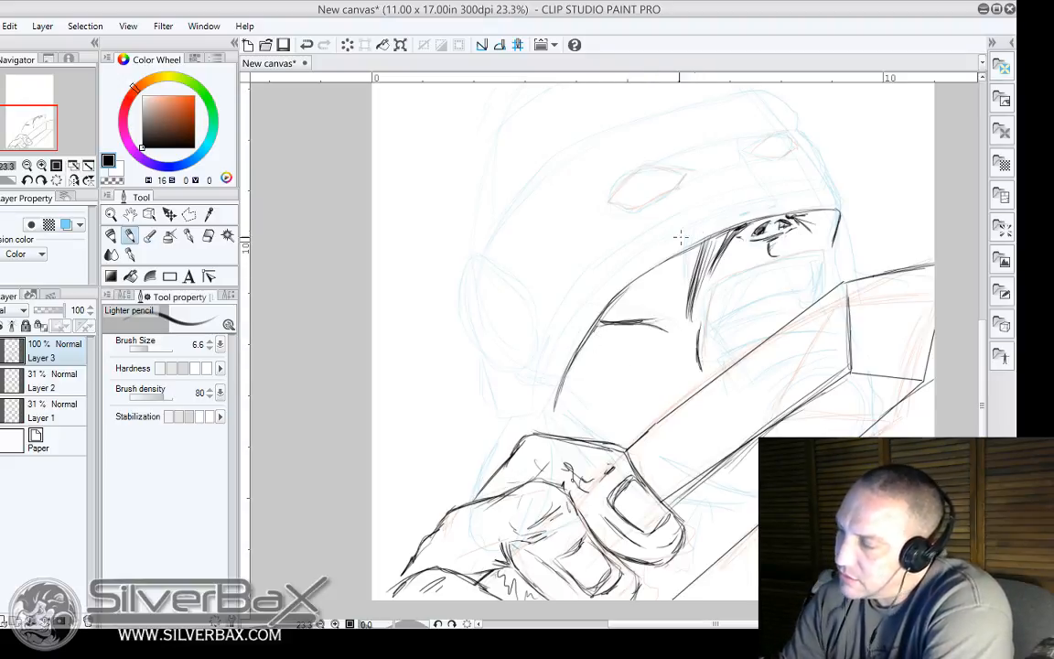
Outline the mask's two angular eye openings over the rough sketch.
{"action": "mouse_move", "coordinate": [774, 133]}
{"action": "left_mouse_down"}
{"action": "mouse_move", "coordinate": [750, 158]}
{"action": "mouse_move", "coordinate": [764, 177]}
{"action": "mouse_move", "coordinate": [751, 146]}
{"action": "mouse_move", "coordinate": [772, 130]}
{"action": "mouse_move", "coordinate": [799, 146]}
{"action": "mouse_move", "coordinate": [780, 160]}
{"action": "mouse_move", "coordinate": [752, 157]}
{"action": "mouse_move", "coordinate": [791, 158]}
{"action": "mouse_move", "coordinate": [800, 142]}
{"action": "mouse_move", "coordinate": [763, 147]}
{"action": "left_mouse_up"}
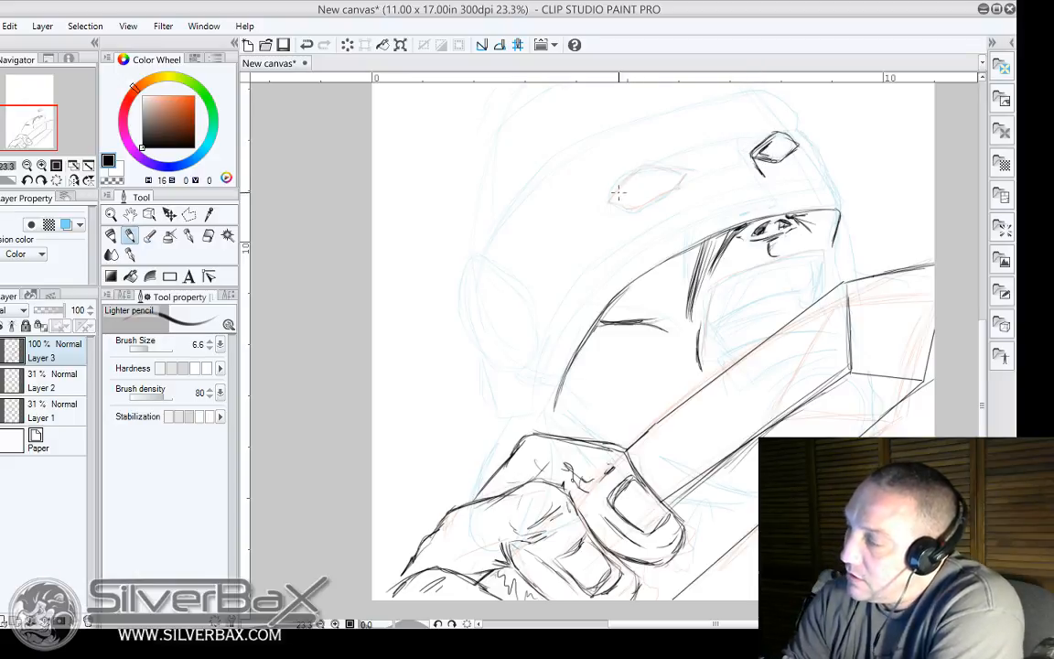
{"action": "mouse_move", "coordinate": [612, 194]}
{"action": "left_mouse_down"}
{"action": "mouse_move", "coordinate": [640, 168]}
{"action": "mouse_move", "coordinate": [665, 168]}
{"action": "mouse_move", "coordinate": [623, 178]}
{"action": "mouse_move", "coordinate": [612, 198]}
{"action": "mouse_move", "coordinate": [673, 171]}
{"action": "mouse_move", "coordinate": [692, 174]}
{"action": "mouse_move", "coordinate": [634, 209]}
{"action": "mouse_move", "coordinate": [612, 203]}
{"action": "mouse_move", "coordinate": [640, 206]}
{"action": "mouse_move", "coordinate": [674, 186]}
{"action": "mouse_move", "coordinate": [614, 204]}
{"action": "mouse_move", "coordinate": [632, 210]}
{"action": "left_mouse_up"}
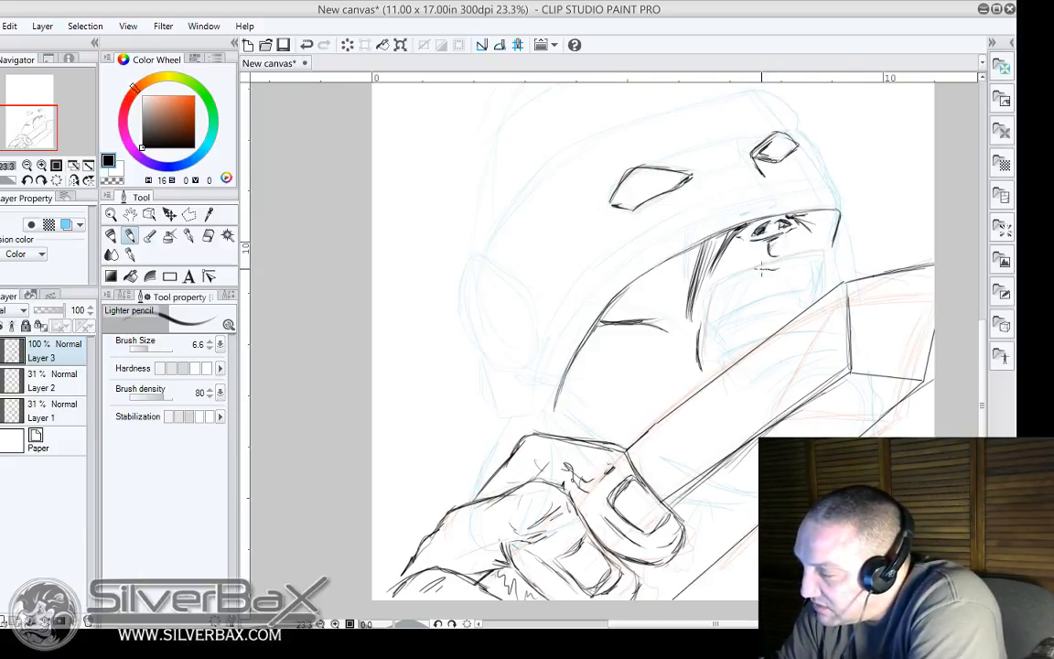
Draw the open mouth's upper lip and lower curve, and close its far corner with short vertical strokes above the block.
{"action": "mouse_move", "coordinate": [761, 269]}
{"action": "left_mouse_down"}
{"action": "mouse_move", "coordinate": [729, 280]}
{"action": "mouse_move", "coordinate": [703, 336]}
{"action": "mouse_move", "coordinate": [730, 281]}
{"action": "mouse_move", "coordinate": [816, 258]}
{"action": "left_mouse_up"}
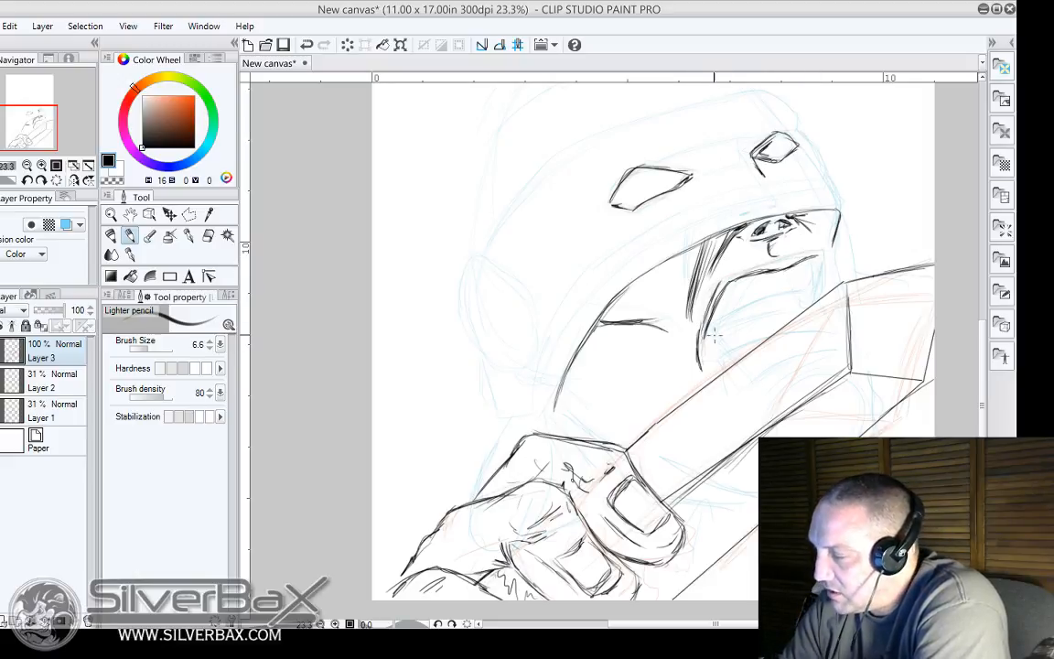
{"action": "left_click_drag", "start_coordinate": [706, 339], "coordinate": [810, 281]}
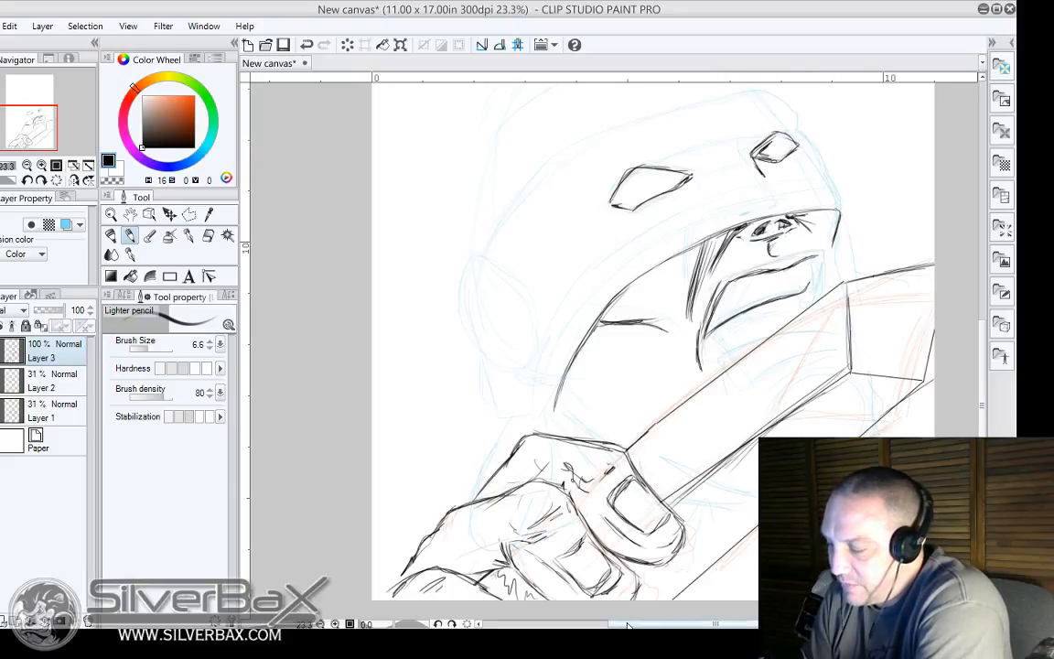
{"action": "left_click_drag", "start_coordinate": [633, 625], "coordinate": [716, 625]}
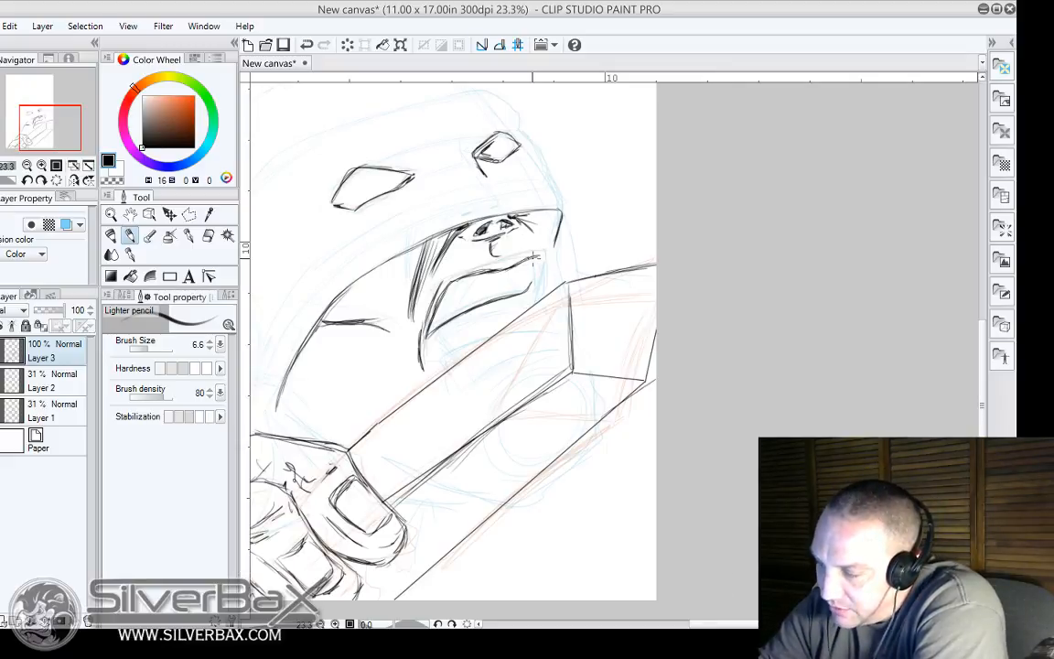
{"action": "left_click_drag", "start_coordinate": [476, 228], "coordinate": [485, 247]}
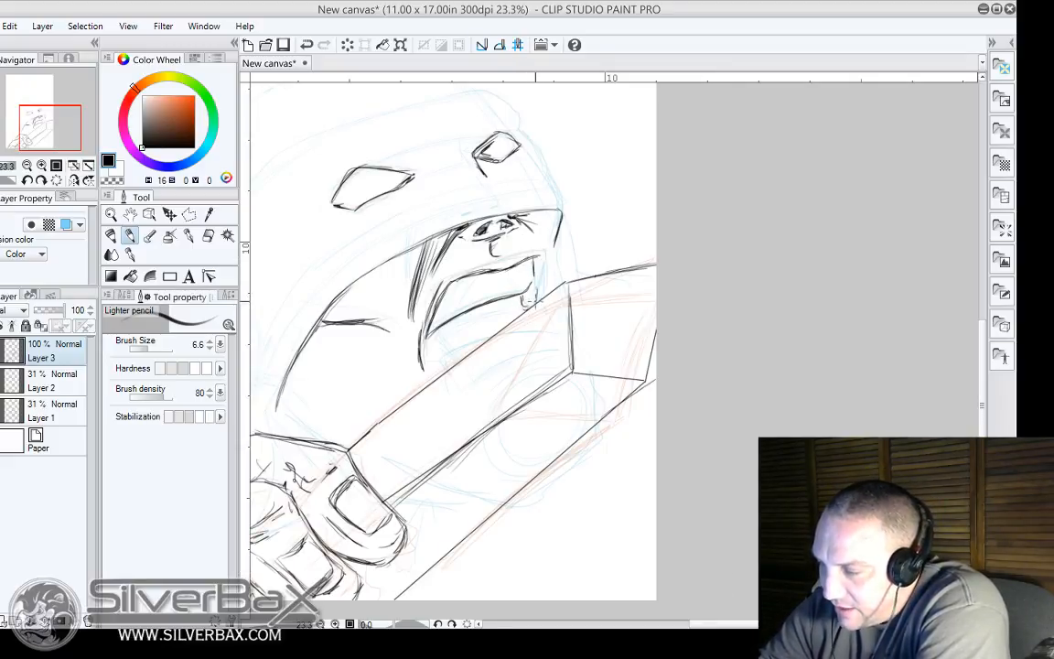
{"action": "left_click_drag", "start_coordinate": [528, 299], "coordinate": [533, 273]}
{"action": "left_click_drag", "start_coordinate": [475, 234], "coordinate": [486, 246]}
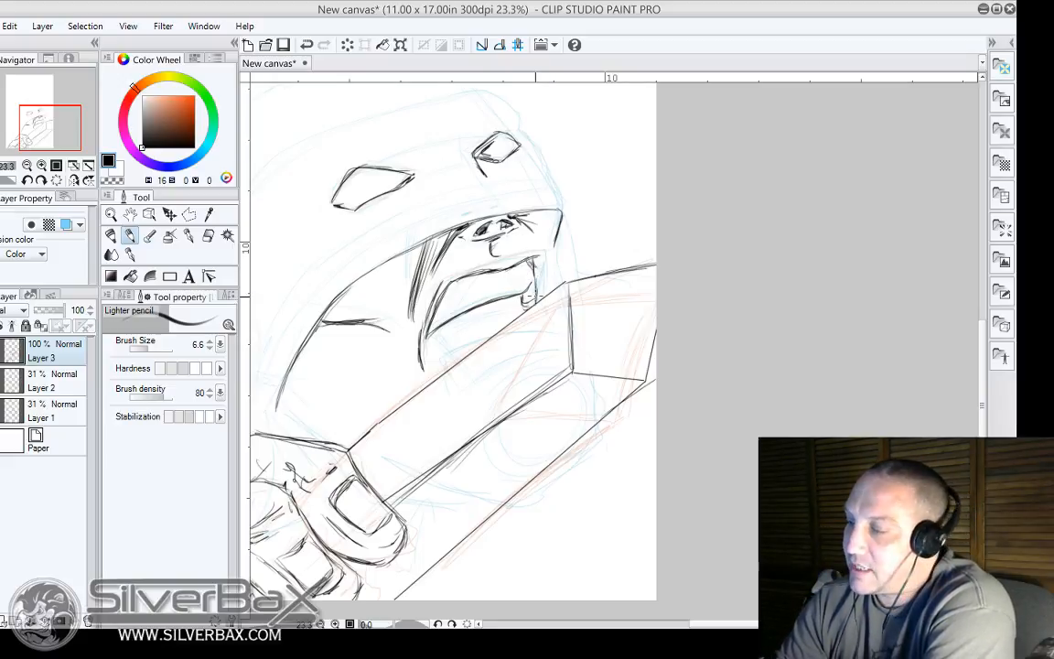
Detail the inside of the mouth, hatch its lower part dark, and add the far cheek line down to the block.
{"action": "left_click_drag", "start_coordinate": [403, 268], "coordinate": [396, 280]}
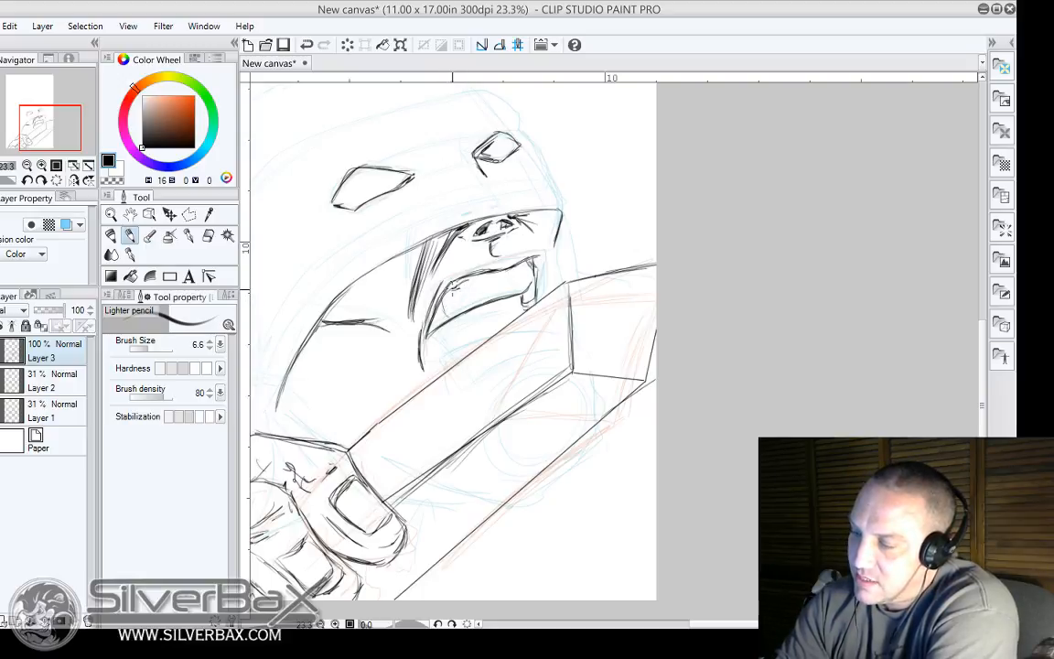
{"action": "left_click_drag", "start_coordinate": [454, 285], "coordinate": [455, 297]}
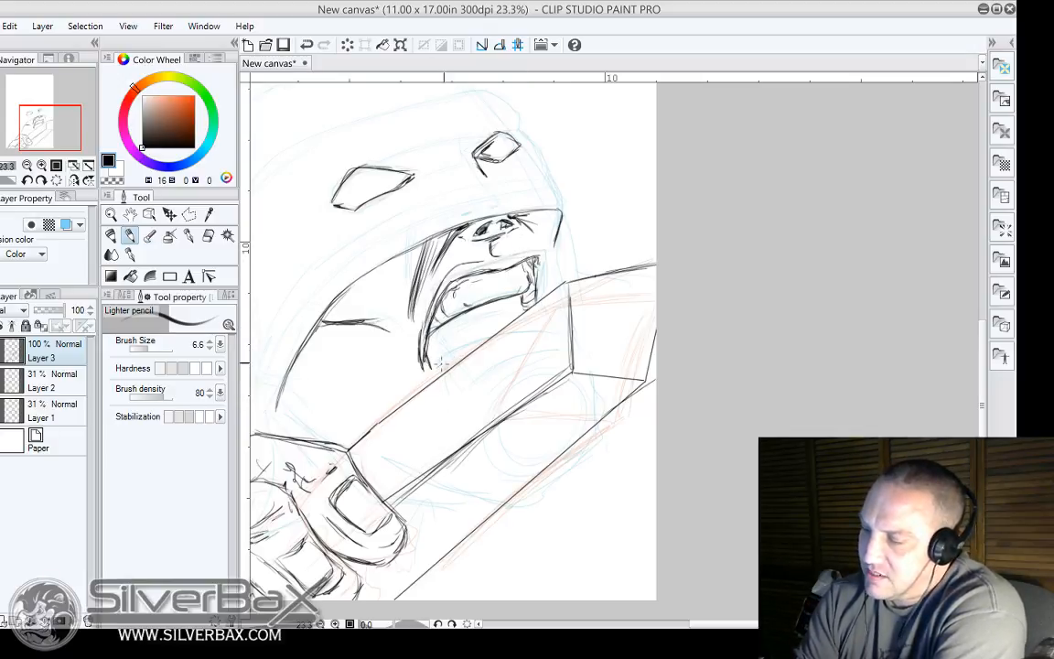
{"action": "mouse_move", "coordinate": [451, 361]}
{"action": "left_mouse_down"}
{"action": "mouse_move", "coordinate": [477, 348]}
{"action": "mouse_move", "coordinate": [431, 352]}
{"action": "mouse_move", "coordinate": [450, 348]}
{"action": "mouse_move", "coordinate": [461, 322]}
{"action": "mouse_move", "coordinate": [482, 319]}
{"action": "mouse_move", "coordinate": [430, 329]}
{"action": "mouse_move", "coordinate": [440, 350]}
{"action": "mouse_move", "coordinate": [428, 312]}
{"action": "mouse_move", "coordinate": [458, 297]}
{"action": "mouse_move", "coordinate": [504, 302]}
{"action": "mouse_move", "coordinate": [464, 276]}
{"action": "mouse_move", "coordinate": [541, 270]}
{"action": "mouse_move", "coordinate": [540, 244]}
{"action": "mouse_move", "coordinate": [551, 255]}
{"action": "mouse_move", "coordinate": [553, 292]}
{"action": "left_mouse_up"}
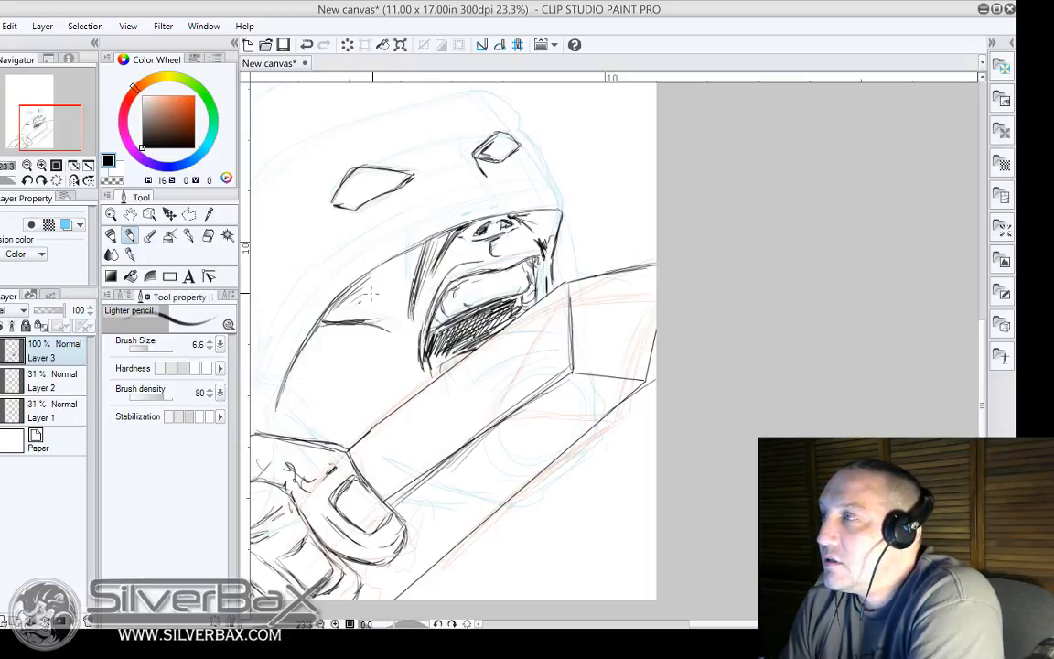
Draw the jaw line from the mask's lower end toward the fist, plus a short vertical cheek line above the block.
{"action": "scroll", "coordinate": [883, 333], "scroll_direction": "down", "scroll_amount": 3}
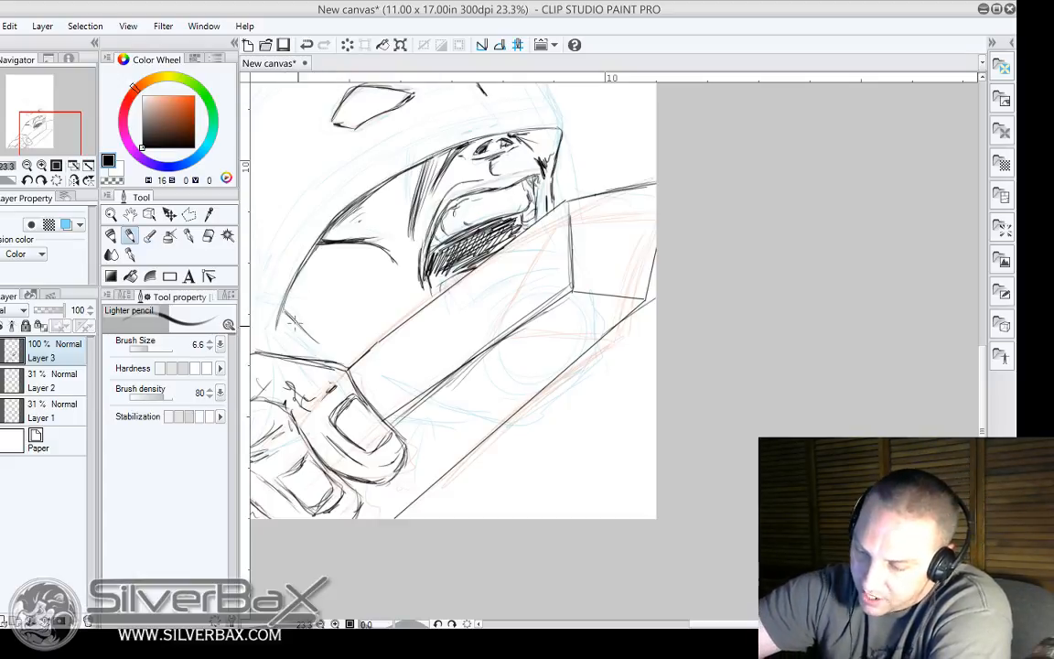
{"action": "left_click_drag", "start_coordinate": [295, 323], "coordinate": [327, 348]}
{"action": "mouse_move", "coordinate": [286, 312]}
{"action": "left_mouse_down"}
{"action": "mouse_move", "coordinate": [316, 336]}
{"action": "mouse_move", "coordinate": [277, 312]}
{"action": "left_mouse_up"}
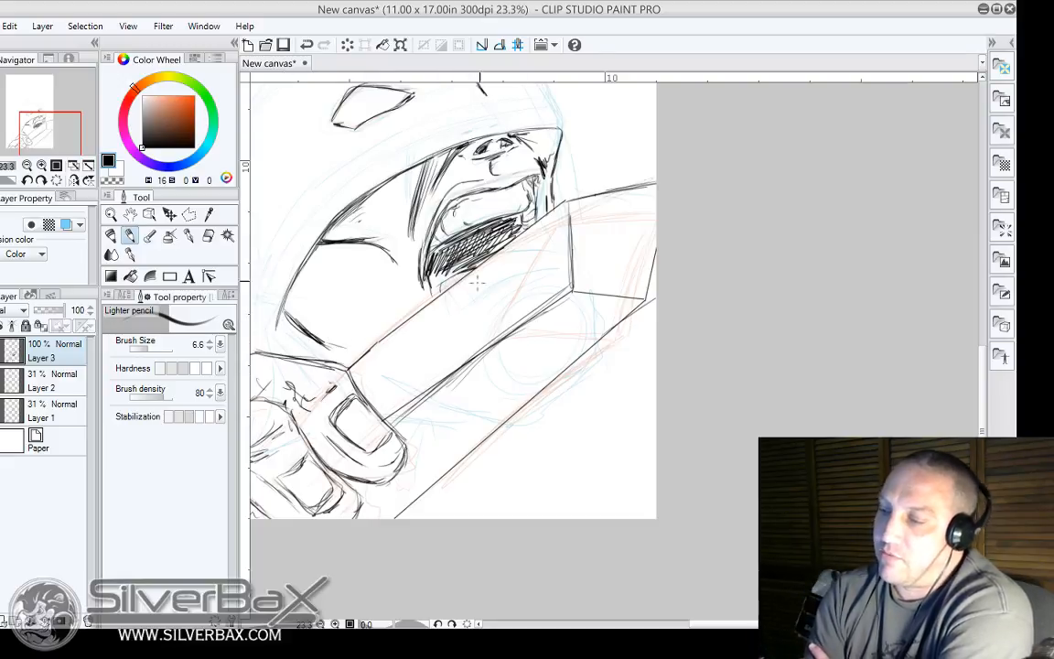
{"action": "left_click_drag", "start_coordinate": [397, 300], "coordinate": [395, 328]}
{"action": "left_click_drag", "start_coordinate": [401, 277], "coordinate": [400, 283]}
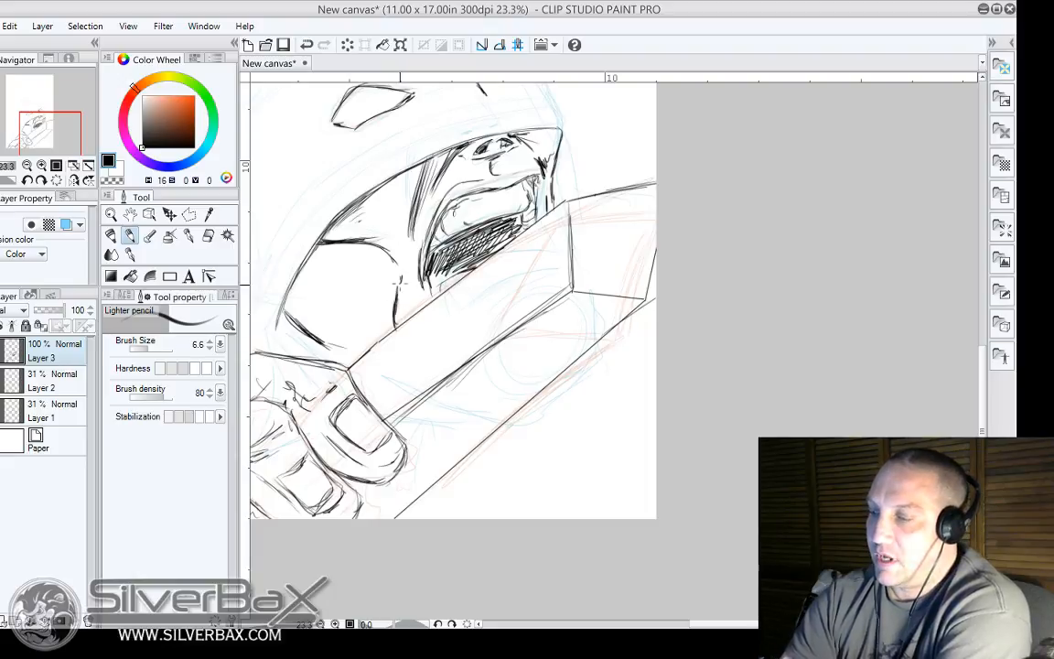
Shade the rear of the cheek below the mask edge with diagonal hatching and crossing strokes under the crease.
{"action": "mouse_move", "coordinate": [319, 245]}
{"action": "left_mouse_down"}
{"action": "mouse_move", "coordinate": [283, 298]}
{"action": "mouse_move", "coordinate": [311, 252]}
{"action": "mouse_move", "coordinate": [287, 308]}
{"action": "left_mouse_up"}
{"action": "left_click_drag", "start_coordinate": [327, 244], "coordinate": [298, 300]}
{"action": "mouse_move", "coordinate": [311, 222]}
{"action": "left_mouse_down"}
{"action": "mouse_move", "coordinate": [274, 284]}
{"action": "mouse_move", "coordinate": [291, 287]}
{"action": "left_mouse_up"}
{"action": "left_click_drag", "start_coordinate": [317, 242], "coordinate": [345, 249]}
{"action": "mouse_move", "coordinate": [317, 244]}
{"action": "left_mouse_down"}
{"action": "mouse_move", "coordinate": [368, 245]}
{"action": "mouse_move", "coordinate": [361, 252]}
{"action": "left_mouse_up"}
{"action": "mouse_move", "coordinate": [317, 247]}
{"action": "left_mouse_down"}
{"action": "mouse_move", "coordinate": [368, 256]}
{"action": "mouse_move", "coordinate": [362, 262]}
{"action": "left_mouse_up"}
{"action": "left_click_drag", "start_coordinate": [334, 251], "coordinate": [378, 260]}
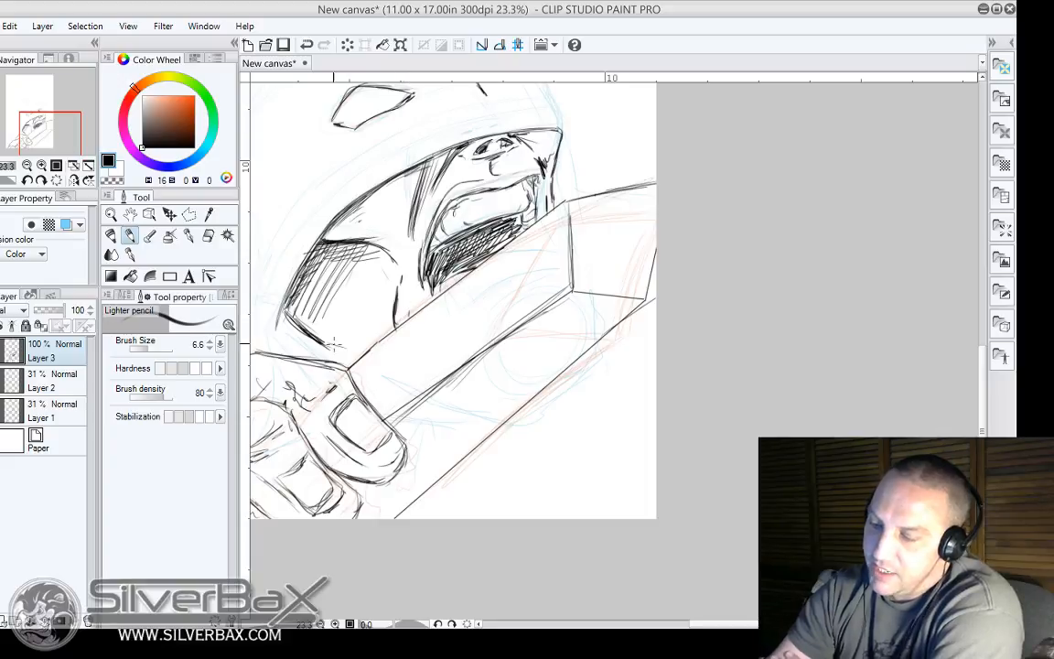
Draw a heavy hatched brow around the near eye opening, darken the far eye's brow, and add the nose line.
{"action": "scroll", "coordinate": [930, 310], "scroll_direction": "up", "scroll_amount": 4}
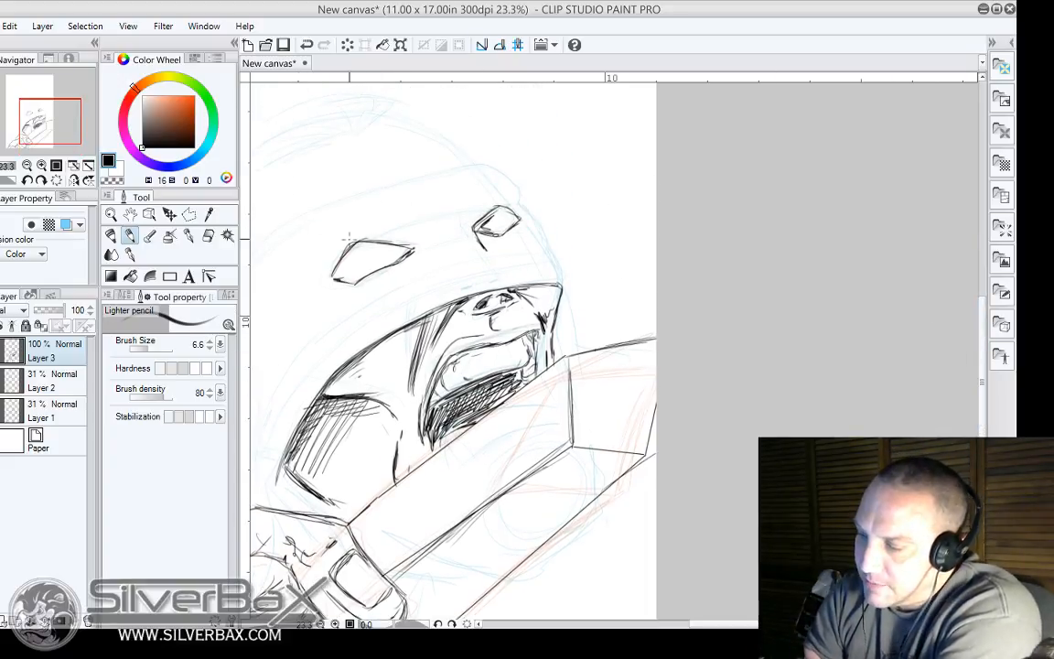
{"action": "mouse_move", "coordinate": [332, 255]}
{"action": "left_mouse_down"}
{"action": "mouse_move", "coordinate": [363, 222]}
{"action": "mouse_move", "coordinate": [346, 232]}
{"action": "mouse_move", "coordinate": [414, 236]}
{"action": "left_mouse_up"}
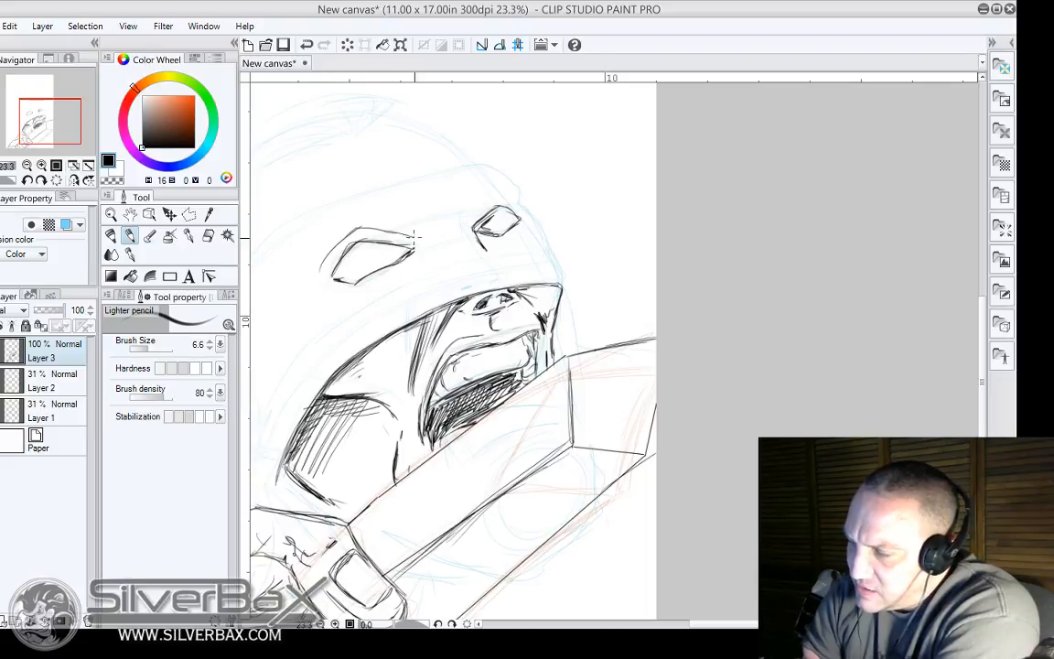
{"action": "mouse_move", "coordinate": [327, 264]}
{"action": "left_mouse_down"}
{"action": "mouse_move", "coordinate": [351, 233]}
{"action": "mouse_move", "coordinate": [320, 289]}
{"action": "left_mouse_up"}
{"action": "mouse_move", "coordinate": [354, 232]}
{"action": "left_mouse_down"}
{"action": "mouse_move", "coordinate": [335, 260]}
{"action": "mouse_move", "coordinate": [380, 236]}
{"action": "mouse_move", "coordinate": [441, 261]}
{"action": "left_mouse_up"}
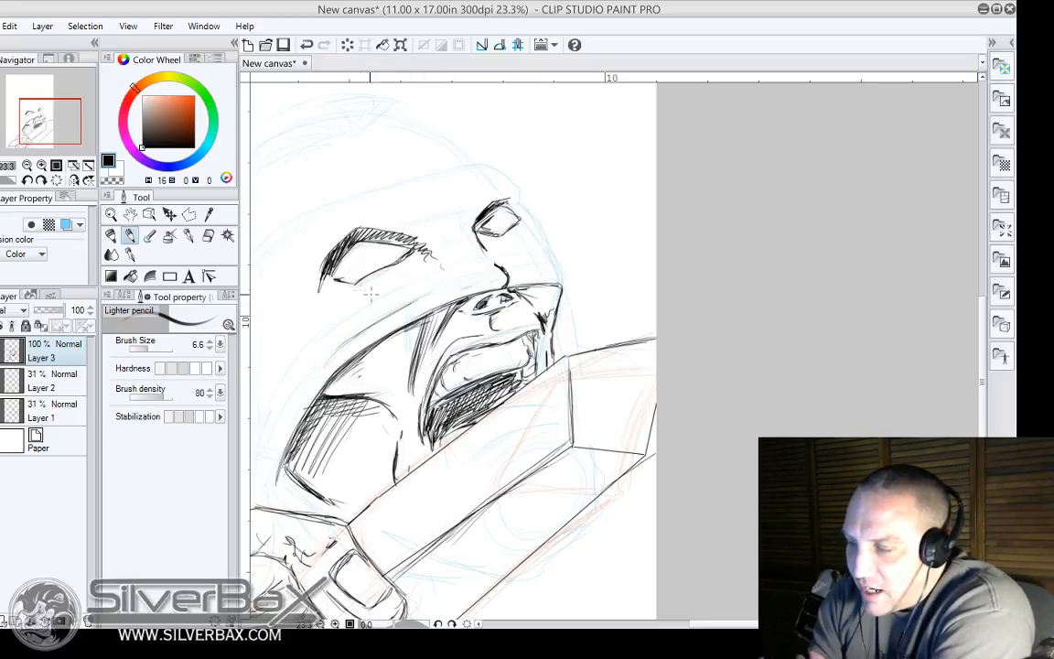
Add wrinkle lines under the near eye and a second line along the mask's lower edge, continuing past the nose.
{"action": "mouse_move", "coordinate": [360, 290]}
{"action": "left_mouse_down"}
{"action": "mouse_move", "coordinate": [393, 274]}
{"action": "mouse_move", "coordinate": [351, 295]}
{"action": "mouse_move", "coordinate": [405, 265]}
{"action": "mouse_move", "coordinate": [344, 306]}
{"action": "mouse_move", "coordinate": [374, 284]}
{"action": "mouse_move", "coordinate": [328, 357]}
{"action": "left_mouse_up"}
{"action": "mouse_move", "coordinate": [329, 355]}
{"action": "left_mouse_down"}
{"action": "mouse_move", "coordinate": [388, 311]}
{"action": "mouse_move", "coordinate": [359, 337]}
{"action": "mouse_move", "coordinate": [419, 305]}
{"action": "mouse_move", "coordinate": [404, 272]}
{"action": "left_mouse_up"}
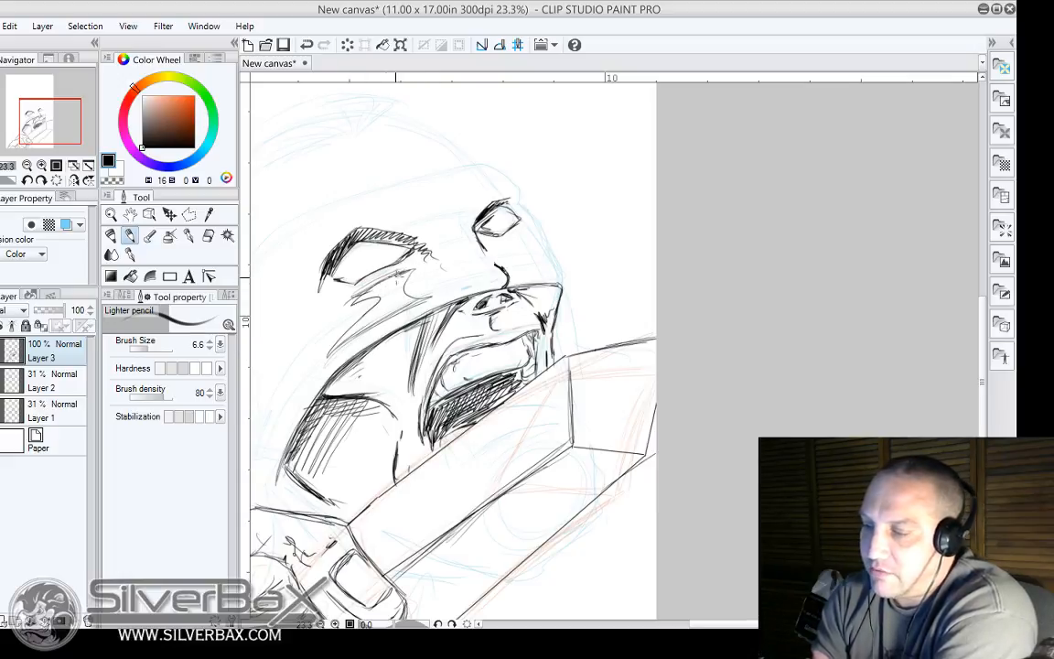
{"action": "mouse_move", "coordinate": [329, 313]}
{"action": "left_mouse_down"}
{"action": "mouse_move", "coordinate": [350, 310]}
{"action": "mouse_move", "coordinate": [341, 314]}
{"action": "left_mouse_up"}
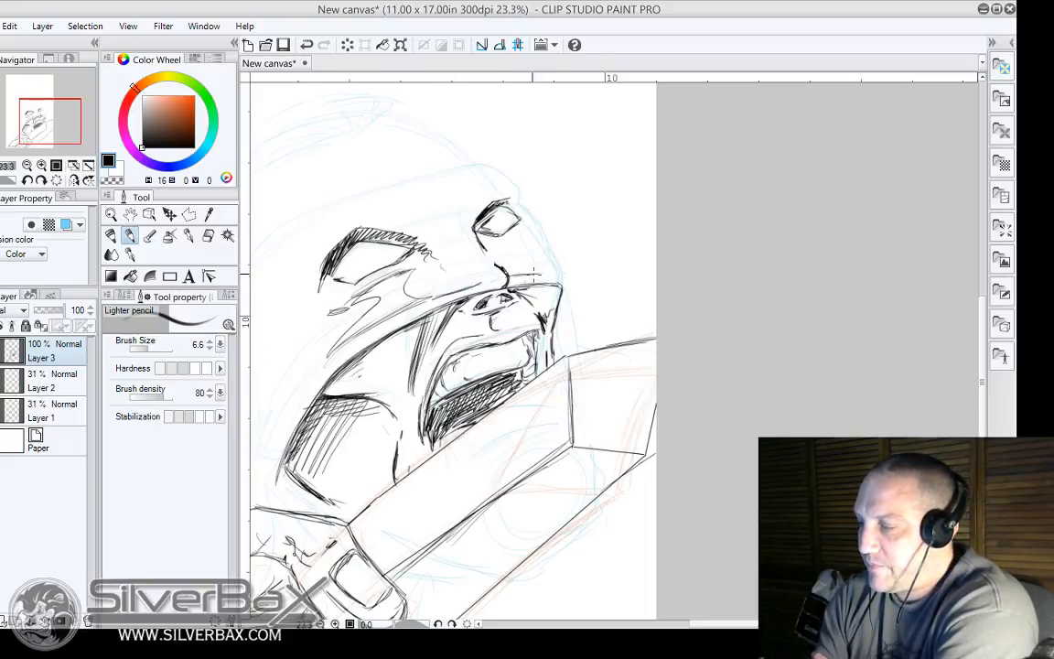
Outline the far side of the face from forehead to cheek, and add a hatched crease above the far eye.
{"action": "mouse_move", "coordinate": [483, 166]}
{"action": "left_mouse_down"}
{"action": "mouse_move", "coordinate": [519, 190]}
{"action": "mouse_move", "coordinate": [519, 212]}
{"action": "mouse_move", "coordinate": [514, 183]}
{"action": "left_mouse_up"}
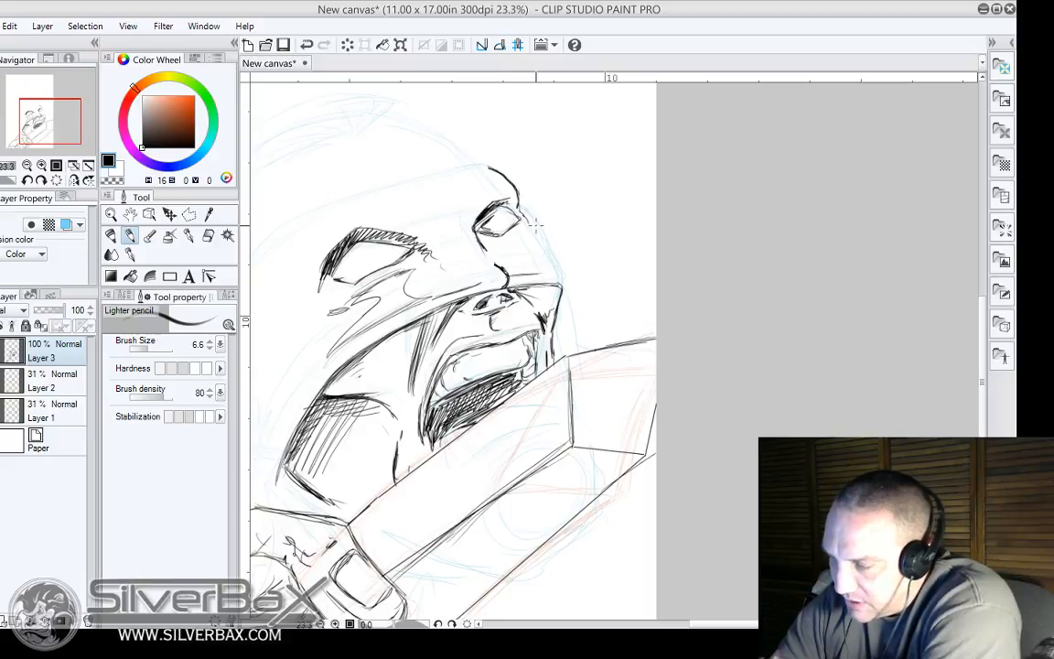
{"action": "left_click_drag", "start_coordinate": [535, 230], "coordinate": [557, 273]}
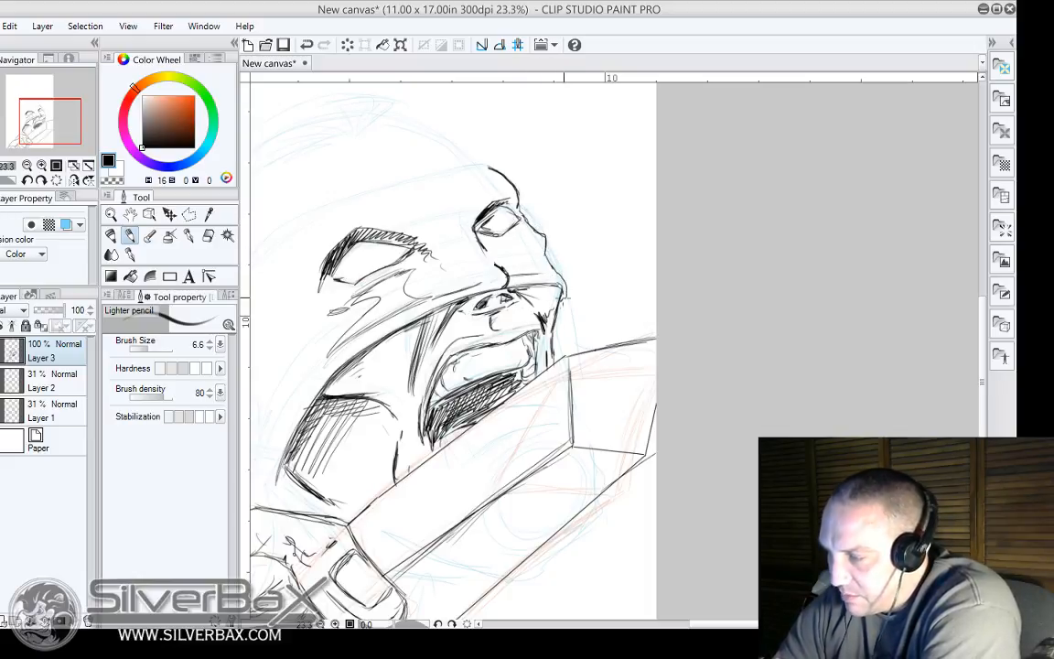
{"action": "left_click_drag", "start_coordinate": [533, 217], "coordinate": [564, 267]}
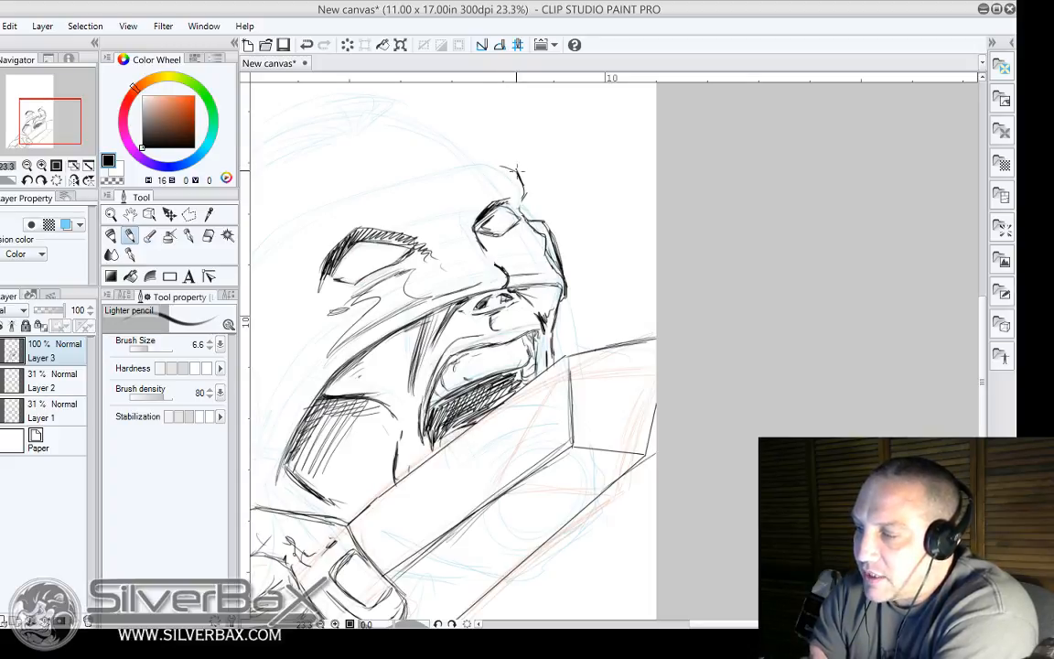
{"action": "mouse_move", "coordinate": [480, 161]}
{"action": "left_mouse_down"}
{"action": "mouse_move", "coordinate": [518, 171]}
{"action": "mouse_move", "coordinate": [519, 194]}
{"action": "mouse_move", "coordinate": [482, 211]}
{"action": "left_mouse_up"}
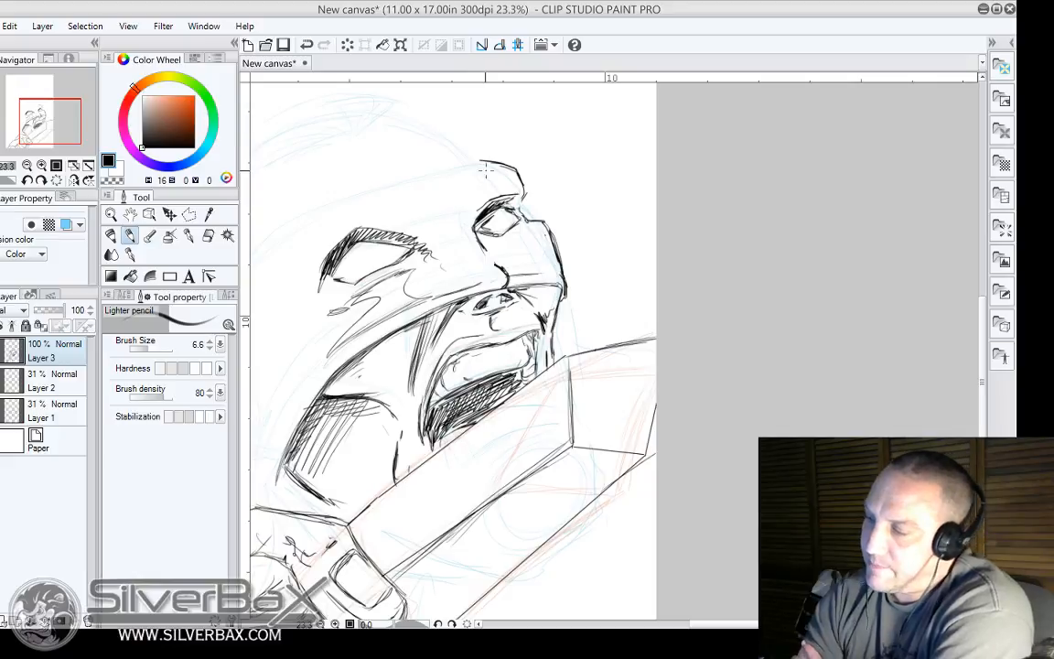
{"action": "mouse_move", "coordinate": [490, 192]}
{"action": "left_mouse_down"}
{"action": "mouse_move", "coordinate": [471, 214]}
{"action": "mouse_move", "coordinate": [492, 185]}
{"action": "mouse_move", "coordinate": [482, 167]}
{"action": "mouse_move", "coordinate": [443, 170]}
{"action": "left_mouse_up"}
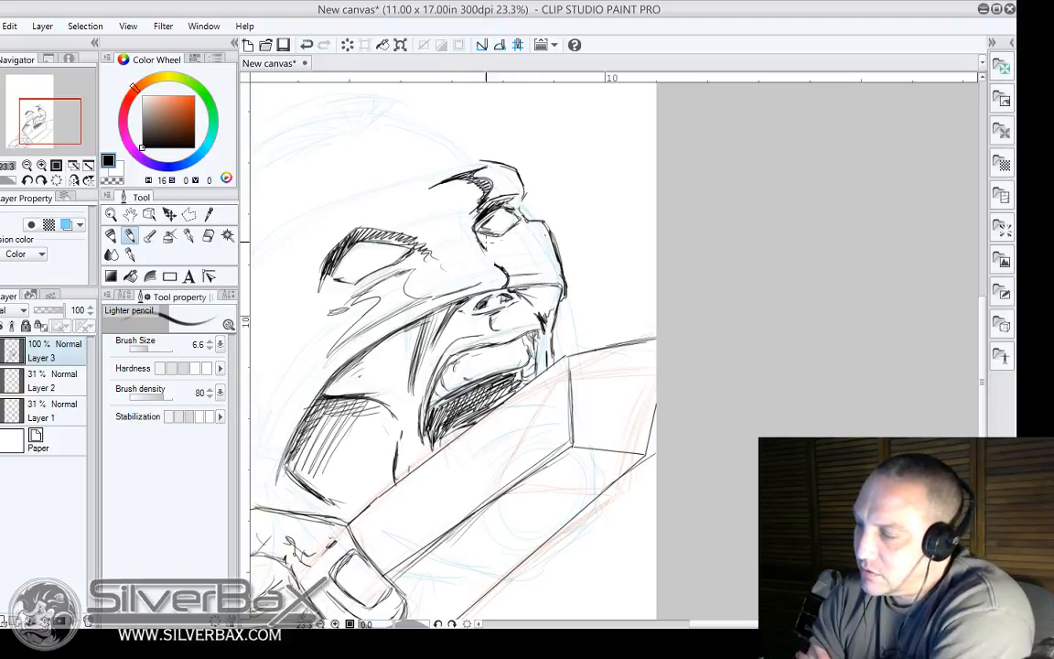
Shade the hollow beneath the far eye with dense hatching and darken the nose bridge beside it.
{"action": "mouse_move", "coordinate": [463, 212]}
{"action": "left_mouse_down"}
{"action": "mouse_move", "coordinate": [483, 221]}
{"action": "mouse_move", "coordinate": [478, 239]}
{"action": "mouse_move", "coordinate": [485, 224]}
{"action": "mouse_move", "coordinate": [487, 238]}
{"action": "mouse_move", "coordinate": [526, 240]}
{"action": "mouse_move", "coordinate": [526, 263]}
{"action": "left_mouse_up"}
{"action": "mouse_move", "coordinate": [465, 247]}
{"action": "left_mouse_down"}
{"action": "mouse_move", "coordinate": [481, 222]}
{"action": "mouse_move", "coordinate": [475, 209]}
{"action": "mouse_move", "coordinate": [434, 226]}
{"action": "left_mouse_up"}
{"action": "mouse_move", "coordinate": [456, 218]}
{"action": "left_mouse_down"}
{"action": "mouse_move", "coordinate": [438, 231]}
{"action": "mouse_move", "coordinate": [446, 240]}
{"action": "left_mouse_up"}
{"action": "left_click_drag", "start_coordinate": [467, 235], "coordinate": [448, 245]}
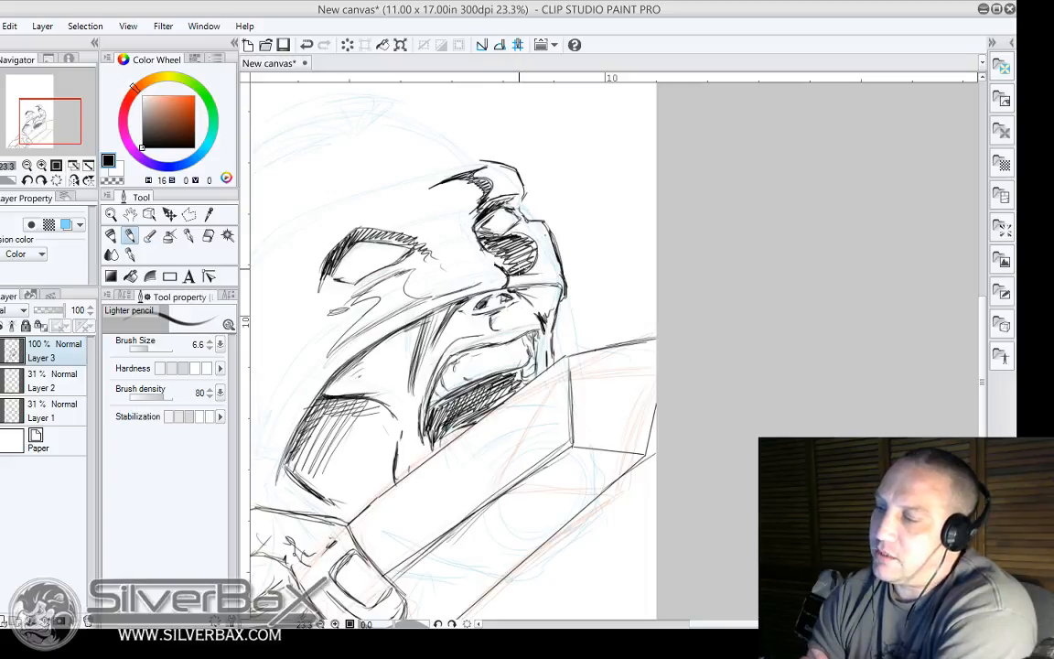
{"action": "mouse_move", "coordinate": [469, 199]}
{"action": "left_mouse_down"}
{"action": "mouse_move", "coordinate": [456, 215]}
{"action": "mouse_move", "coordinate": [498, 208]}
{"action": "mouse_move", "coordinate": [474, 229]}
{"action": "mouse_move", "coordinate": [481, 246]}
{"action": "left_mouse_up"}
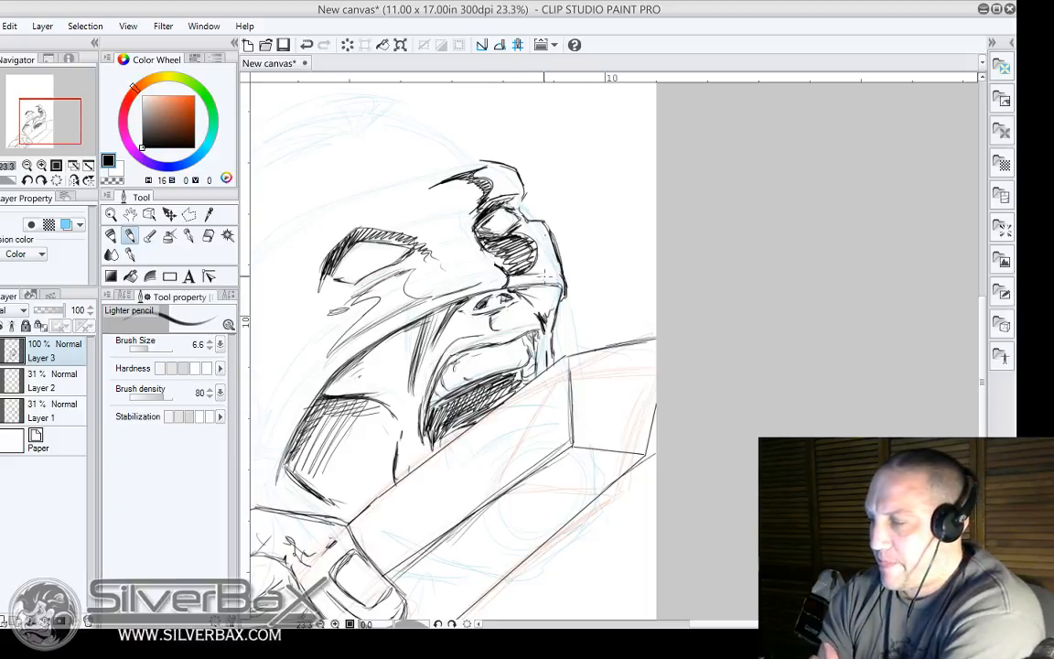
{"action": "left_click_drag", "start_coordinate": [501, 233], "coordinate": [487, 251]}
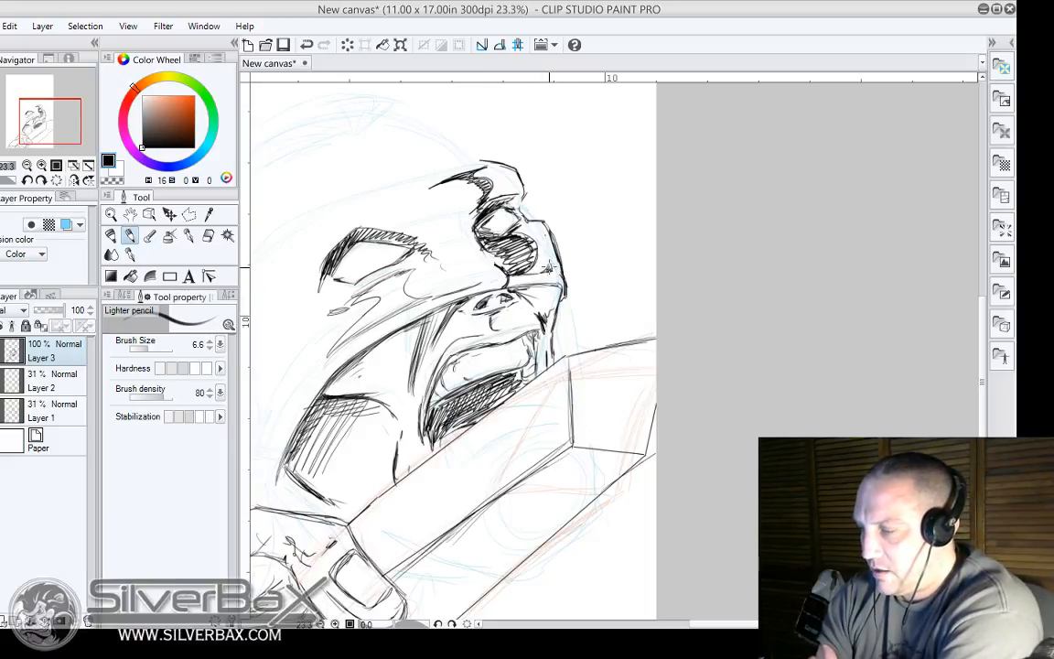
Draw the mask's upper edge as a long curve from the far brow back toward the temple.
{"action": "left_click_drag", "start_coordinate": [730, 624], "coordinate": [688, 624]}
{"action": "mouse_move", "coordinate": [626, 162]}
{"action": "left_mouse_down"}
{"action": "mouse_move", "coordinate": [560, 166]}
{"action": "mouse_move", "coordinate": [507, 186]}
{"action": "left_mouse_up"}
{"action": "mouse_move", "coordinate": [590, 167]}
{"action": "left_mouse_down"}
{"action": "mouse_move", "coordinate": [476, 183]}
{"action": "mouse_move", "coordinate": [407, 228]}
{"action": "left_mouse_up"}
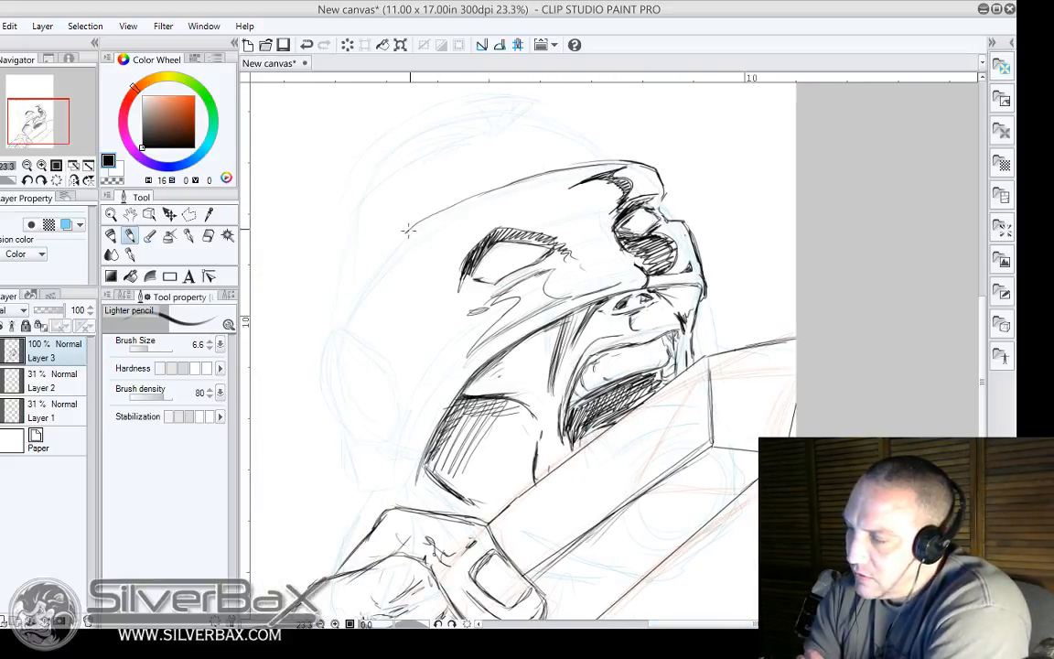
{"action": "left_click_drag", "start_coordinate": [476, 183], "coordinate": [430, 217]}
{"action": "left_click_drag", "start_coordinate": [512, 178], "coordinate": [407, 220]}
{"action": "left_click_drag", "start_coordinate": [599, 166], "coordinate": [505, 186]}
Strengthen the mask's upper edge with repeated strokes and add forehead wrinkle lines above the near brow.
{"action": "mouse_move", "coordinate": [637, 165]}
{"action": "left_mouse_down"}
{"action": "mouse_move", "coordinate": [535, 177]}
{"action": "mouse_move", "coordinate": [470, 207]}
{"action": "mouse_move", "coordinate": [462, 181]}
{"action": "mouse_move", "coordinate": [465, 198]}
{"action": "mouse_move", "coordinate": [425, 213]}
{"action": "left_mouse_up"}
{"action": "left_click_drag", "start_coordinate": [488, 189], "coordinate": [426, 213]}
{"action": "mouse_move", "coordinate": [542, 219]}
{"action": "left_mouse_down"}
{"action": "mouse_move", "coordinate": [530, 192]}
{"action": "mouse_move", "coordinate": [501, 203]}
{"action": "mouse_move", "coordinate": [520, 191]}
{"action": "mouse_move", "coordinate": [474, 212]}
{"action": "left_mouse_up"}
{"action": "mouse_move", "coordinate": [541, 192]}
{"action": "left_mouse_down"}
{"action": "mouse_move", "coordinate": [452, 221]}
{"action": "mouse_move", "coordinate": [423, 217]}
{"action": "left_mouse_up"}
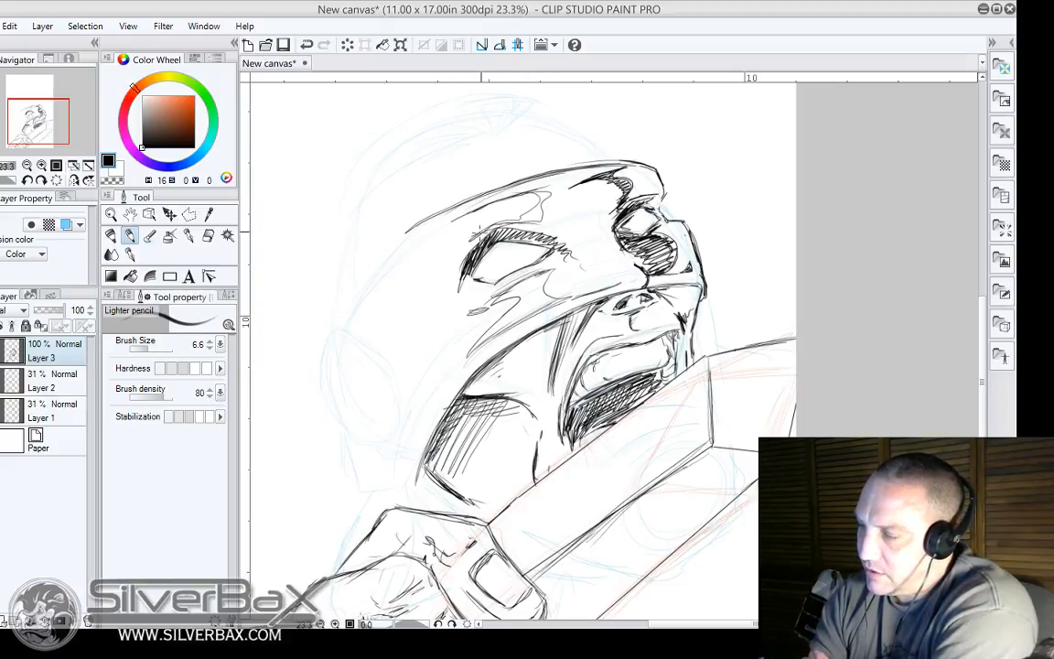
{"action": "left_click_drag", "start_coordinate": [487, 190], "coordinate": [432, 209]}
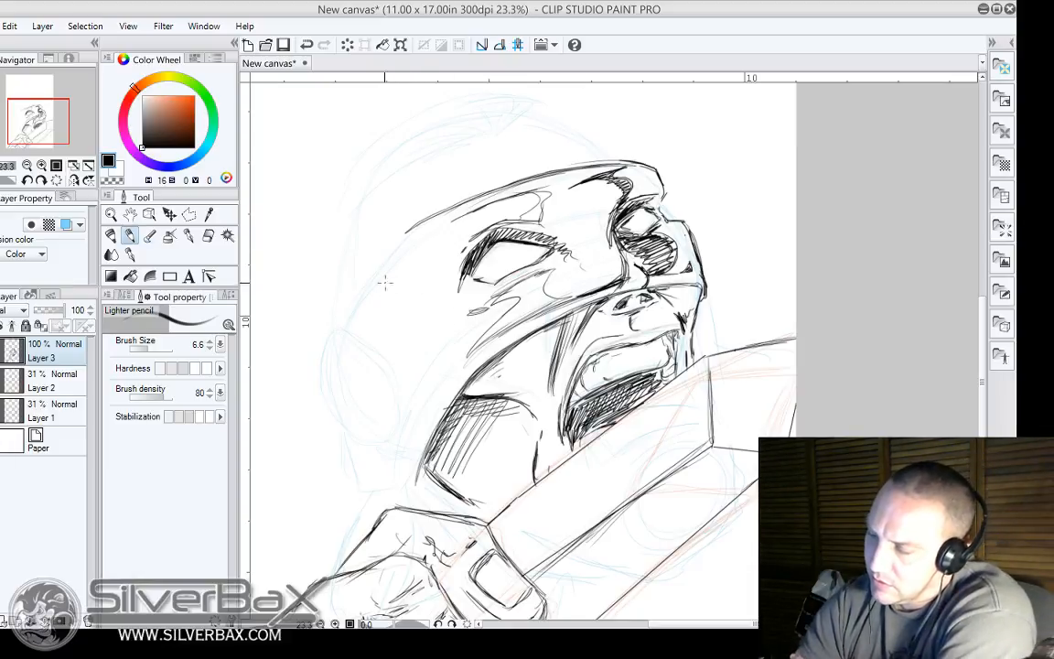
Draw a rounded, diagonally hatched panel on the temple and extend the mask's outer edge down toward the ear.
{"action": "mouse_move", "coordinate": [369, 295]}
{"action": "left_mouse_down"}
{"action": "mouse_move", "coordinate": [424, 252]}
{"action": "mouse_move", "coordinate": [437, 263]}
{"action": "mouse_move", "coordinate": [442, 395]}
{"action": "left_mouse_up"}
{"action": "mouse_move", "coordinate": [405, 258]}
{"action": "left_mouse_down"}
{"action": "mouse_move", "coordinate": [373, 295]}
{"action": "mouse_move", "coordinate": [436, 255]}
{"action": "mouse_move", "coordinate": [396, 305]}
{"action": "left_mouse_up"}
{"action": "mouse_move", "coordinate": [397, 246]}
{"action": "left_mouse_down"}
{"action": "mouse_move", "coordinate": [358, 296]}
{"action": "mouse_move", "coordinate": [359, 323]}
{"action": "left_mouse_up"}
{"action": "mouse_move", "coordinate": [401, 280]}
{"action": "left_mouse_down"}
{"action": "mouse_move", "coordinate": [375, 324]}
{"action": "mouse_move", "coordinate": [385, 328]}
{"action": "left_mouse_up"}
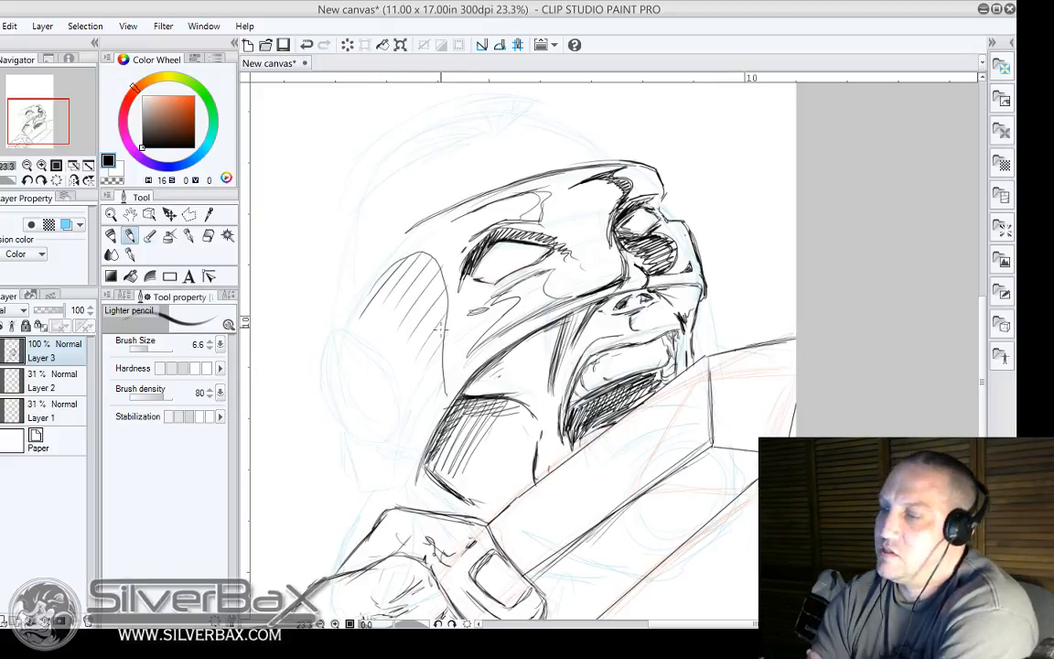
{"action": "left_click_drag", "start_coordinate": [440, 174], "coordinate": [340, 244]}
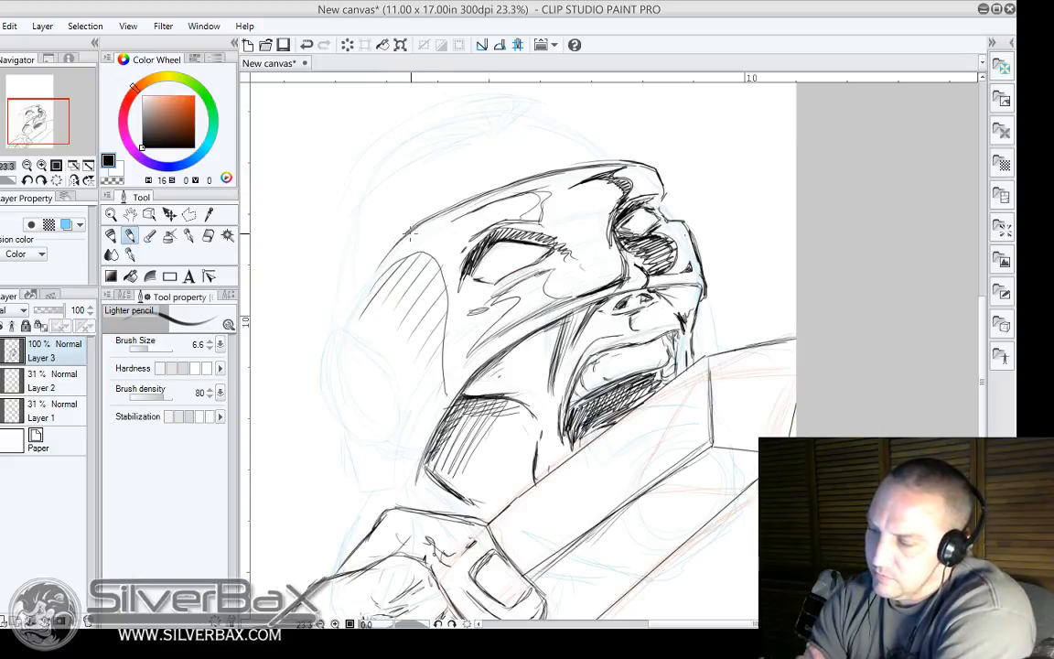
{"action": "mouse_move", "coordinate": [413, 235]}
{"action": "left_mouse_down"}
{"action": "mouse_move", "coordinate": [346, 320]}
{"action": "mouse_move", "coordinate": [401, 236]}
{"action": "mouse_move", "coordinate": [373, 274]}
{"action": "mouse_move", "coordinate": [346, 325]}
{"action": "left_mouse_up"}
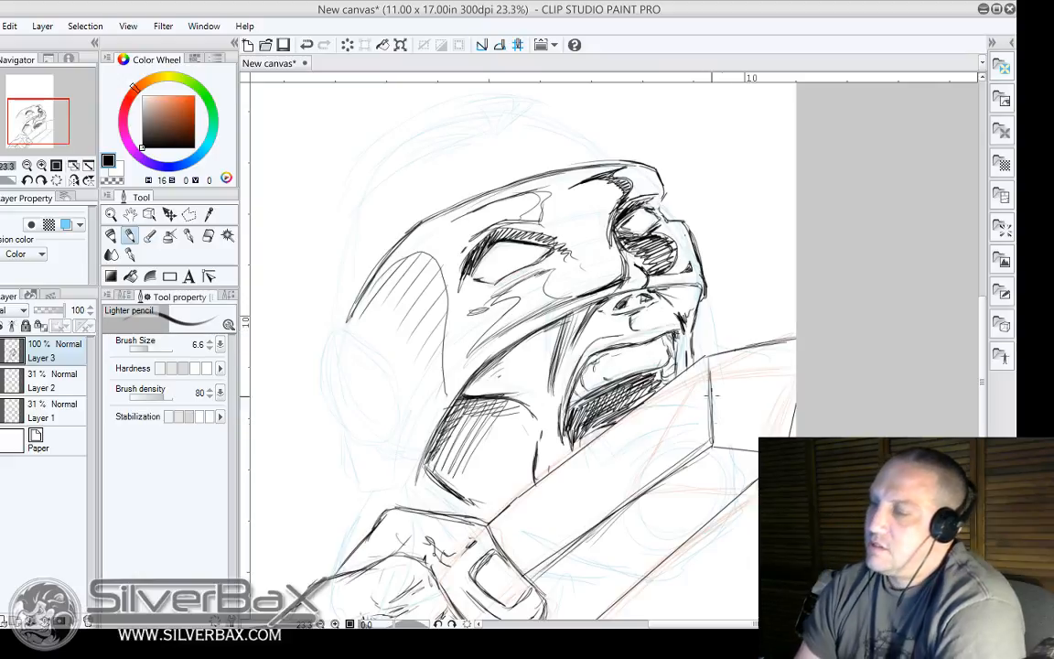
Draw a tilted oval earpiece below the temple panel, with a second curve giving its rim thickness.
{"action": "scroll", "coordinate": [538, 310], "scroll_direction": "down", "scroll_amount": 3}
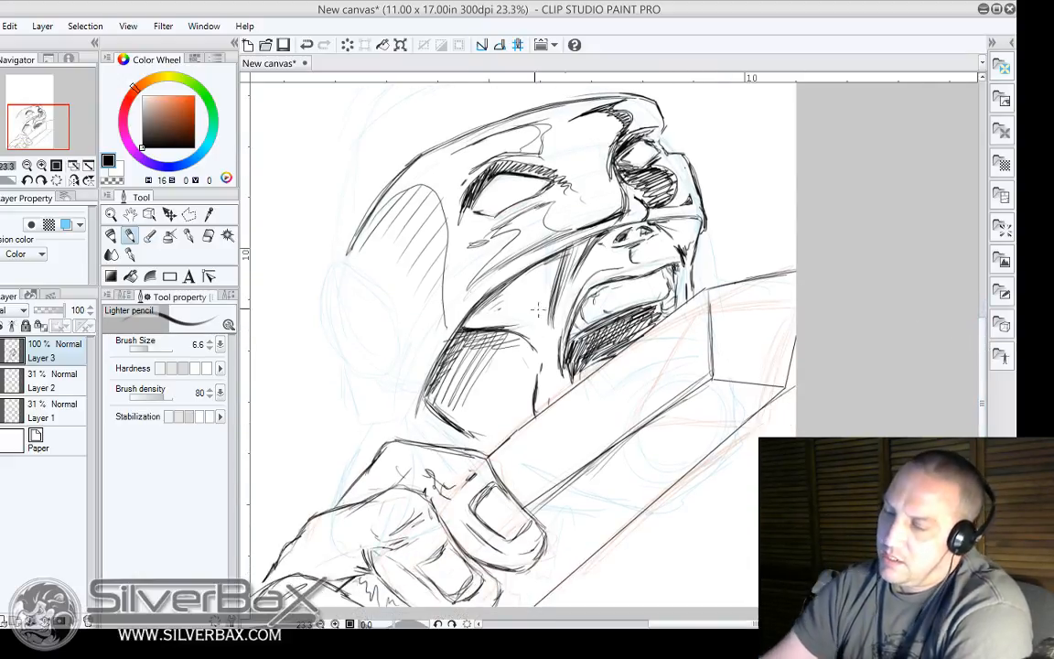
{"action": "mouse_move", "coordinate": [341, 262]}
{"action": "left_mouse_down"}
{"action": "mouse_move", "coordinate": [324, 273]}
{"action": "mouse_move", "coordinate": [320, 300]}
{"action": "mouse_move", "coordinate": [330, 343]}
{"action": "mouse_move", "coordinate": [354, 367]}
{"action": "left_mouse_up"}
{"action": "mouse_move", "coordinate": [320, 321]}
{"action": "left_mouse_down"}
{"action": "mouse_move", "coordinate": [324, 277]}
{"action": "mouse_move", "coordinate": [353, 293]}
{"action": "mouse_move", "coordinate": [381, 335]}
{"action": "mouse_move", "coordinate": [386, 347]}
{"action": "mouse_move", "coordinate": [363, 370]}
{"action": "mouse_move", "coordinate": [384, 355]}
{"action": "left_mouse_up"}
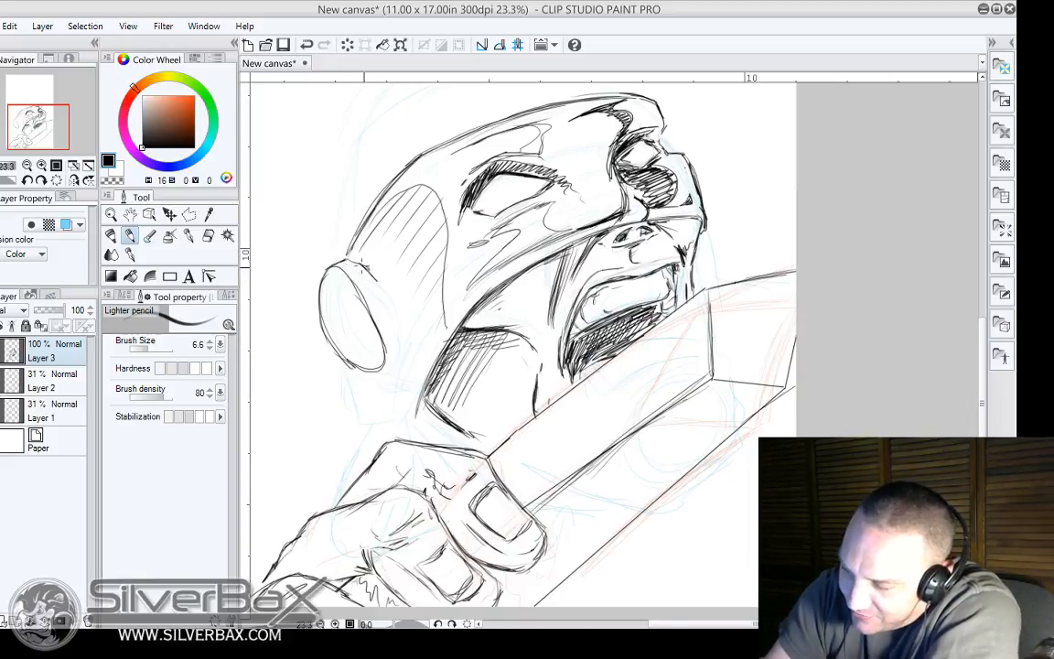
{"action": "mouse_move", "coordinate": [400, 328]}
{"action": "left_mouse_down"}
{"action": "mouse_move", "coordinate": [401, 354]}
{"action": "mouse_move", "coordinate": [386, 366]}
{"action": "left_mouse_up"}
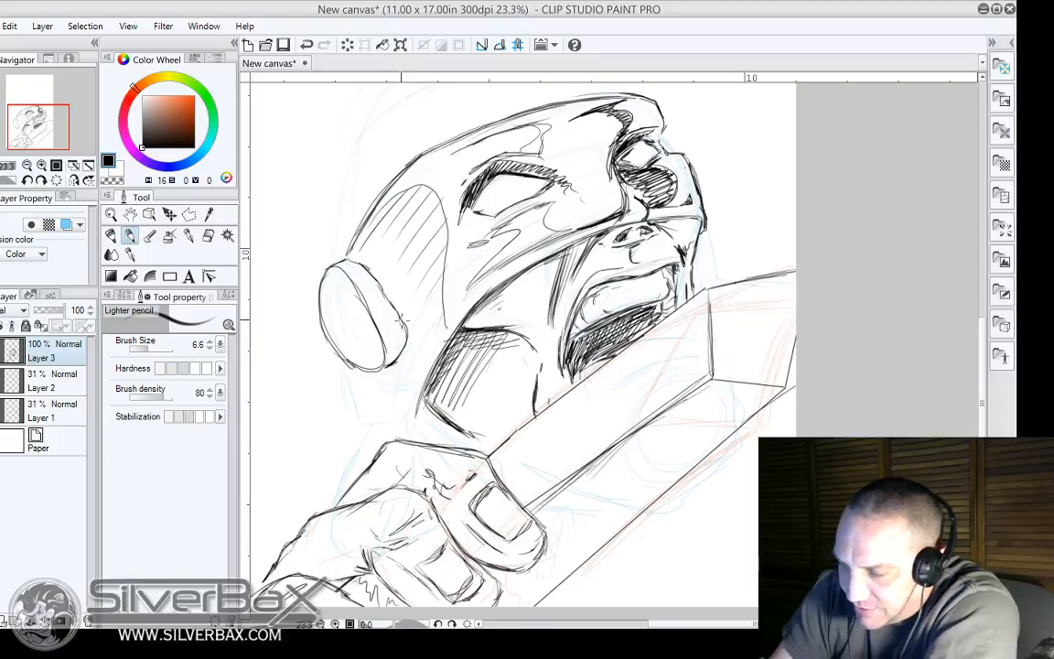
{"action": "mouse_move", "coordinate": [334, 264]}
{"action": "left_mouse_down"}
{"action": "mouse_move", "coordinate": [380, 275]}
{"action": "mouse_move", "coordinate": [412, 336]}
{"action": "left_mouse_up"}
{"action": "mouse_move", "coordinate": [295, 237]}
{"action": "left_mouse_down"}
{"action": "mouse_move", "coordinate": [341, 287]}
{"action": "mouse_move", "coordinate": [344, 321]}
{"action": "left_mouse_up"}
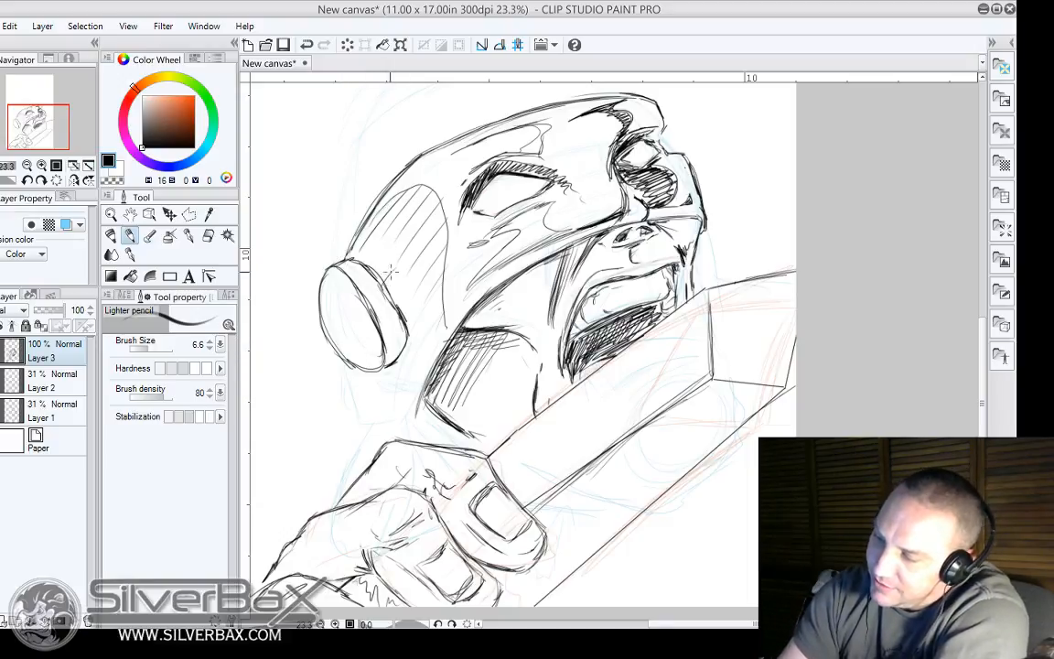
Add a small rod on the earpiece's front edge, slot details on the temple panel, and a heavier panel front edge.
{"action": "left_click_drag", "start_coordinate": [405, 272], "coordinate": [393, 290]}
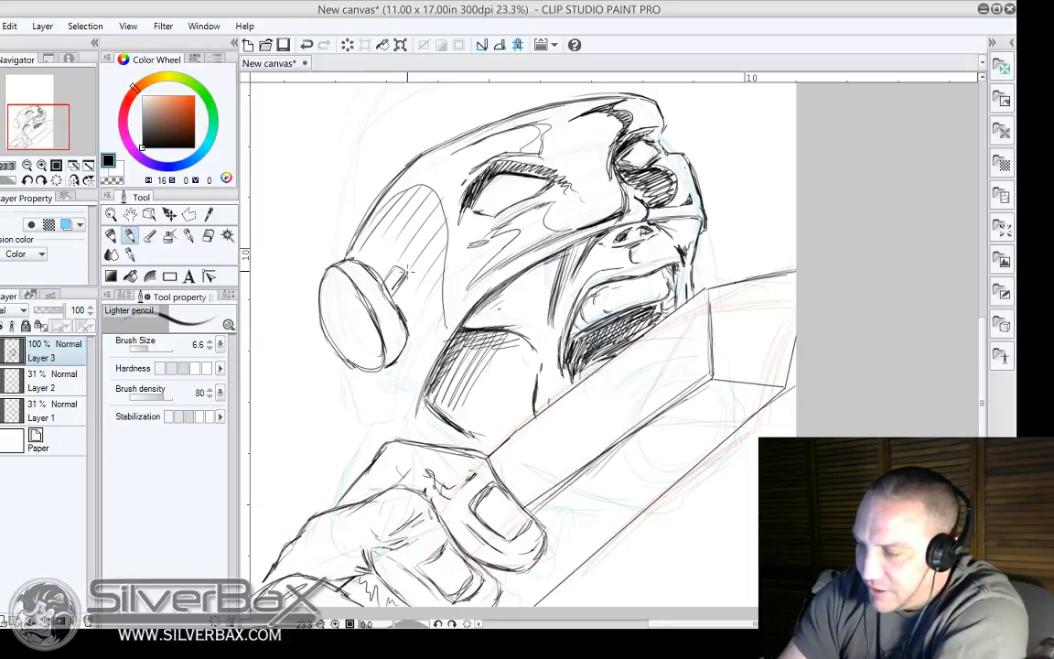
{"action": "left_click_drag", "start_coordinate": [408, 245], "coordinate": [401, 265]}
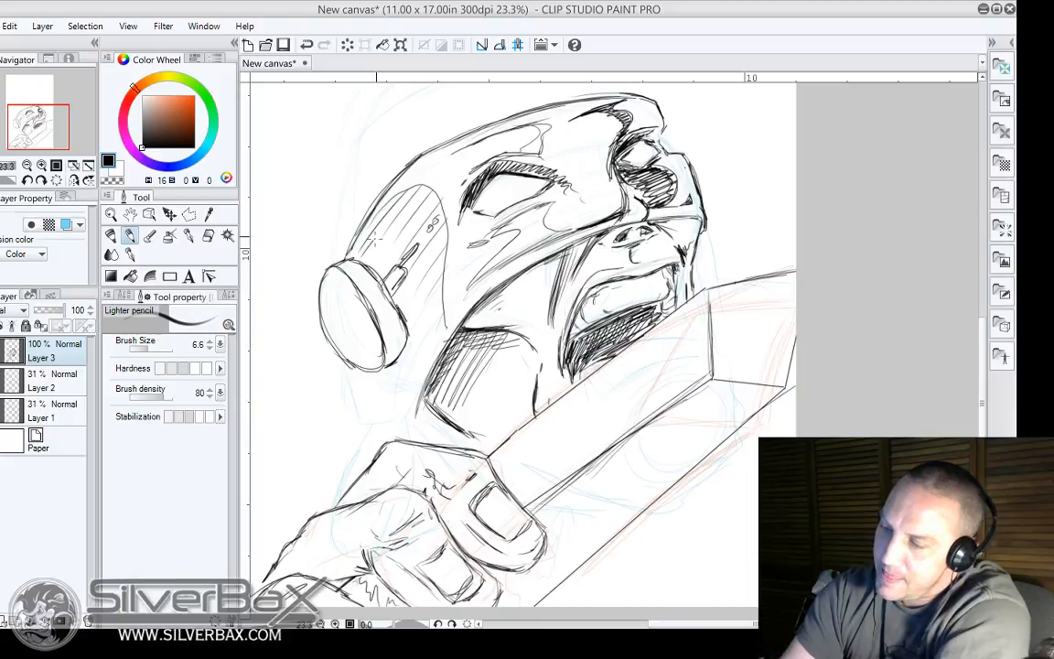
{"action": "left_click_drag", "start_coordinate": [385, 229], "coordinate": [365, 248]}
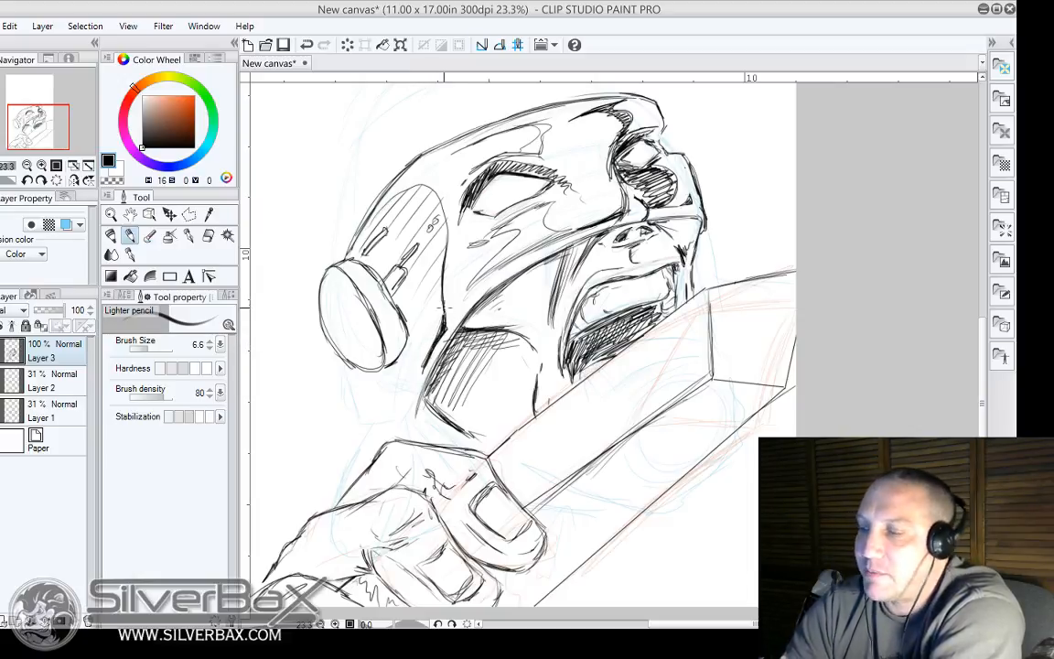
{"action": "left_click_drag", "start_coordinate": [403, 189], "coordinate": [374, 218]}
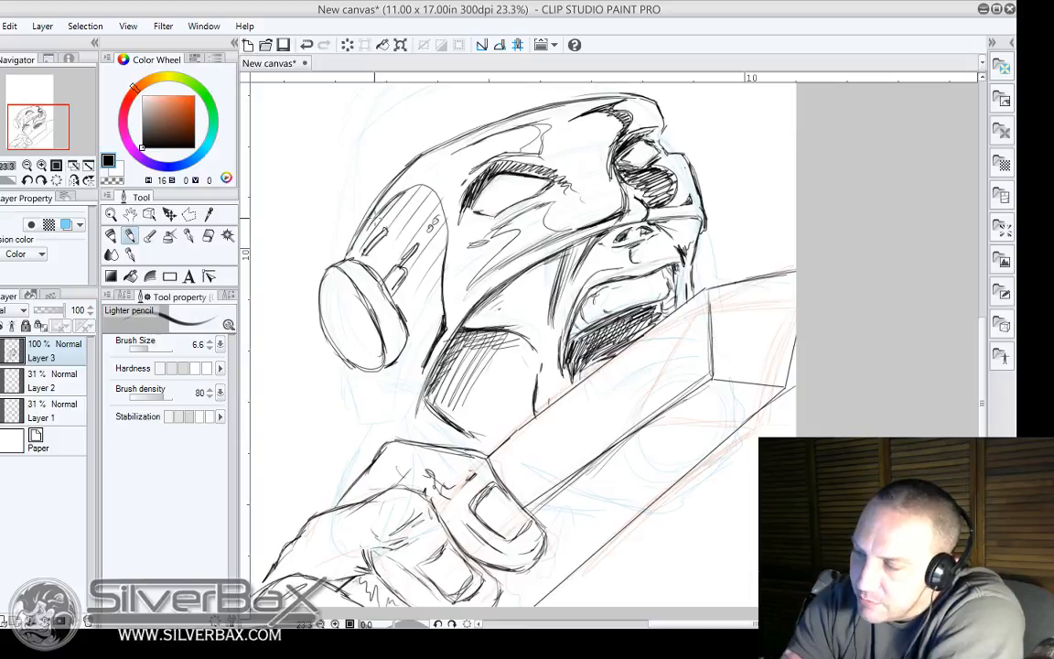
Darken the upper rear edge of the temple panel with repeated short curved strokes.
{"action": "left_click_drag", "start_coordinate": [382, 167], "coordinate": [350, 186]}
{"action": "left_click_drag", "start_coordinate": [383, 161], "coordinate": [345, 185]}
{"action": "left_click_drag", "start_coordinate": [355, 178], "coordinate": [333, 201]}
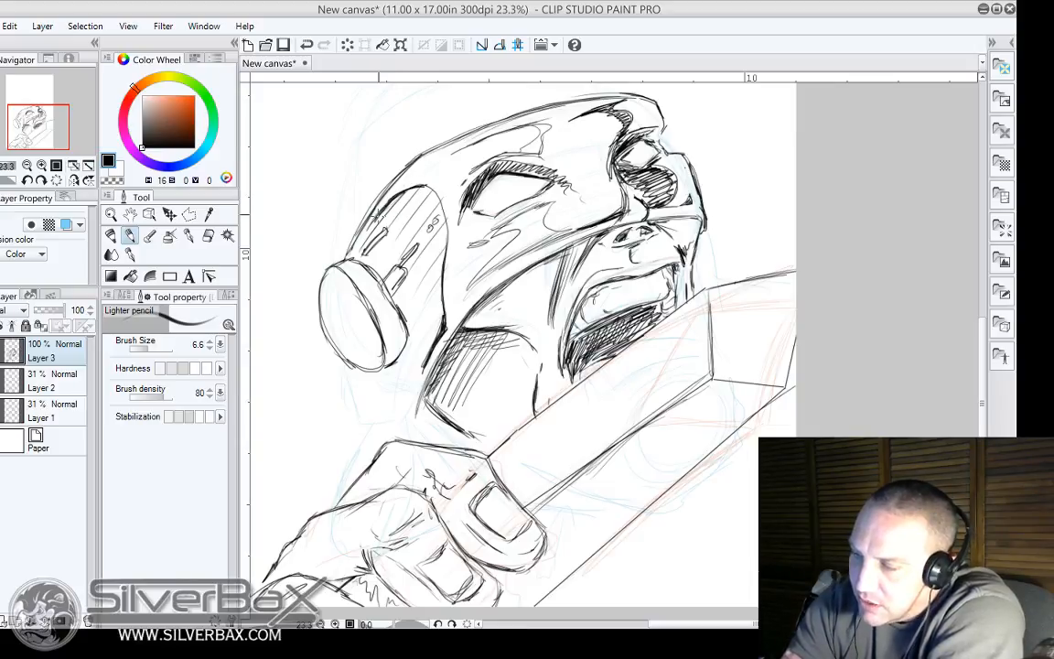
{"action": "left_click_drag", "start_coordinate": [383, 165], "coordinate": [345, 187]}
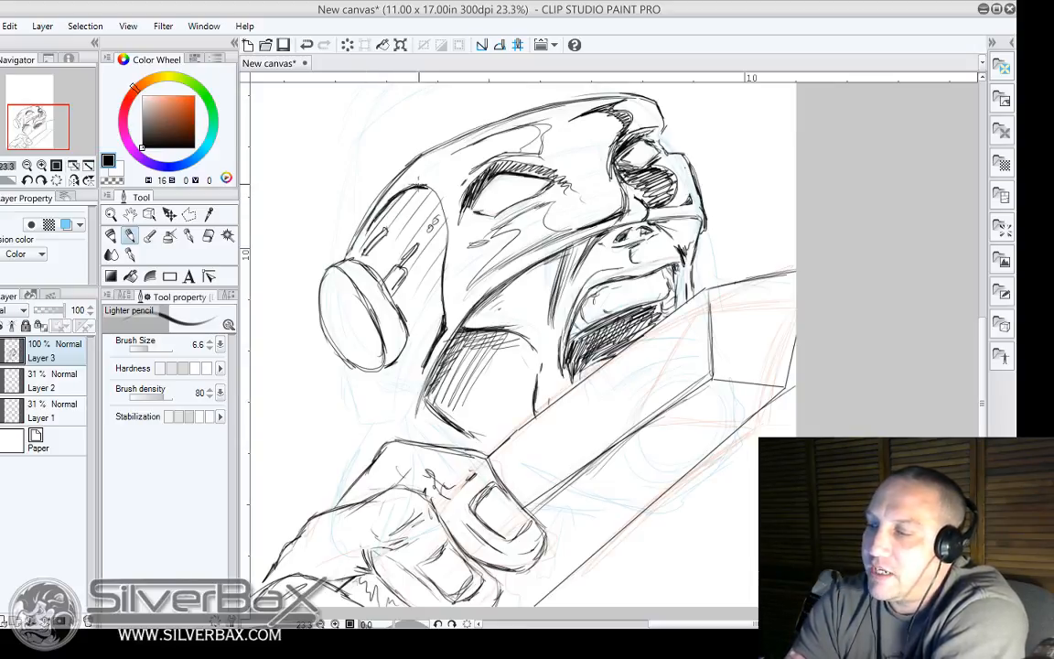
{"action": "left_click_drag", "start_coordinate": [403, 168], "coordinate": [379, 188]}
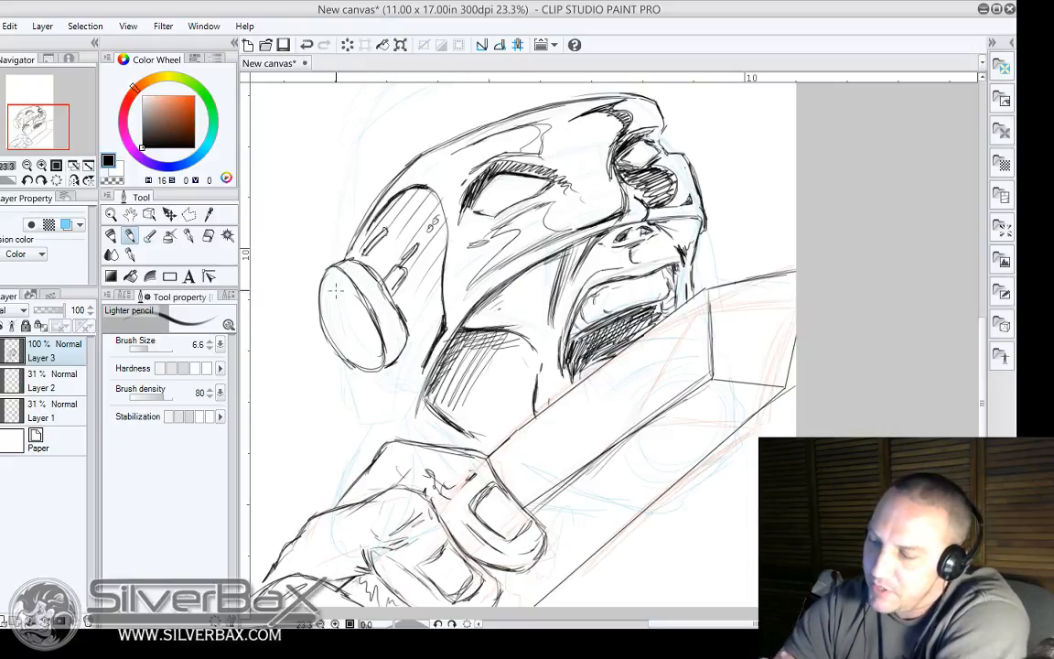
Draw an inner rim curve inside the earpiece and hatch the lower front of its rim.
{"action": "mouse_move", "coordinate": [331, 291]}
{"action": "left_mouse_down"}
{"action": "mouse_move", "coordinate": [335, 280]}
{"action": "mouse_move", "coordinate": [346, 289]}
{"action": "mouse_move", "coordinate": [330, 265]}
{"action": "left_mouse_up"}
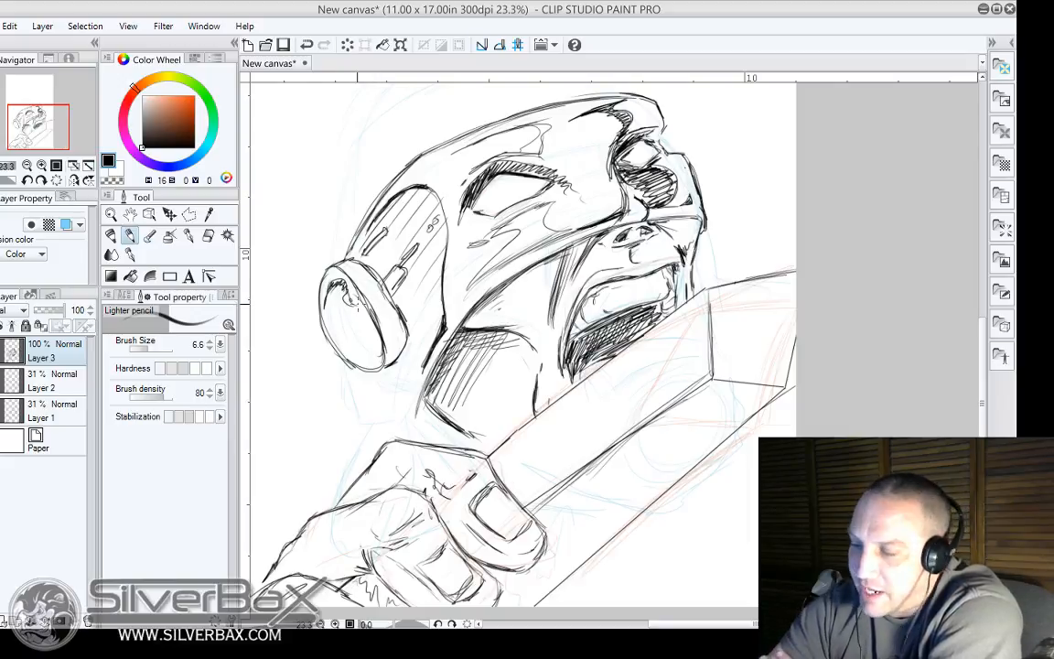
{"action": "mouse_move", "coordinate": [386, 351]}
{"action": "left_mouse_down"}
{"action": "mouse_move", "coordinate": [393, 335]}
{"action": "mouse_move", "coordinate": [401, 344]}
{"action": "left_mouse_up"}
{"action": "left_click_drag", "start_coordinate": [391, 331], "coordinate": [402, 339]}
{"action": "left_click_drag", "start_coordinate": [387, 322], "coordinate": [400, 333]}
{"action": "left_click_drag", "start_coordinate": [384, 317], "coordinate": [398, 329]}
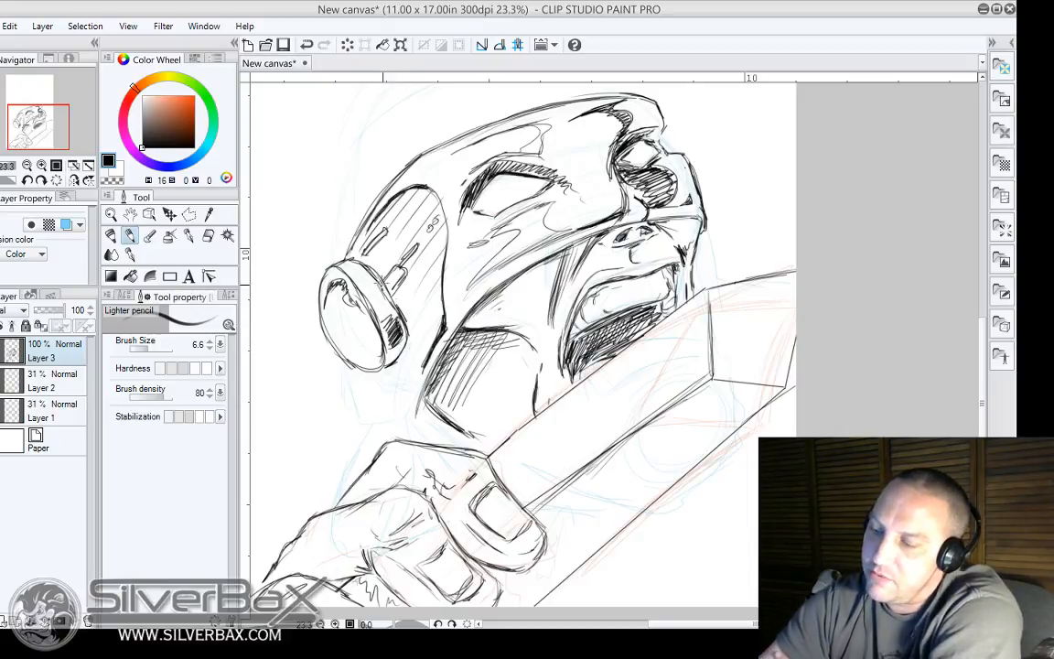
Reinforce the earpiece's upper rim and draw curled inner-ear lines within its oval face.
{"action": "left_click_drag", "start_coordinate": [344, 255], "coordinate": [376, 327]}
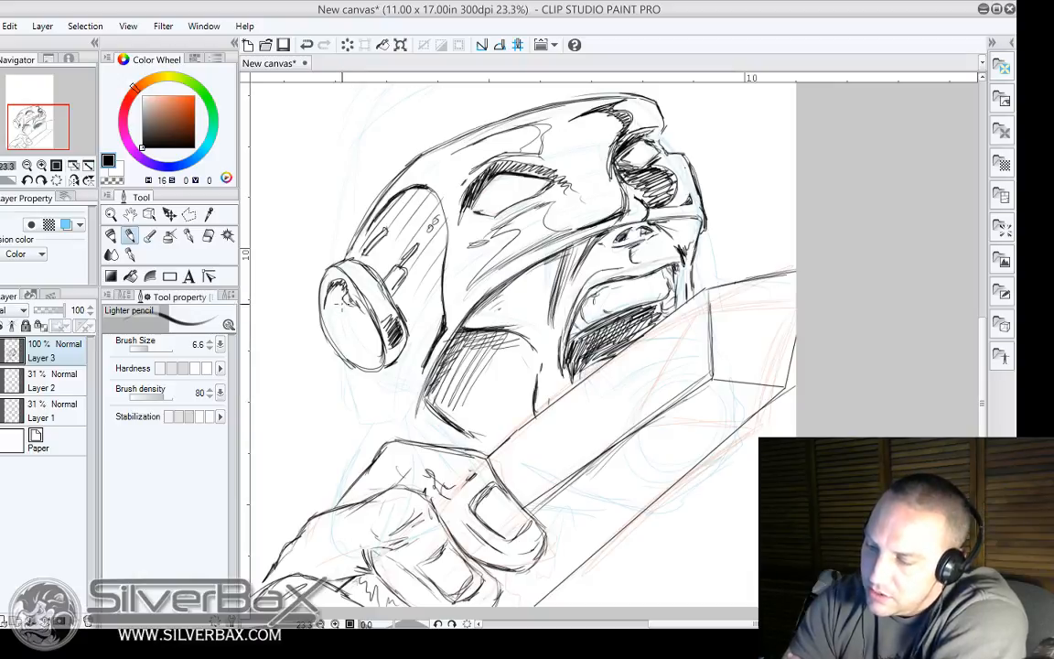
{"action": "left_click_drag", "start_coordinate": [336, 282], "coordinate": [352, 338]}
{"action": "mouse_move", "coordinate": [338, 282]}
{"action": "left_mouse_down"}
{"action": "mouse_move", "coordinate": [361, 313]}
{"action": "mouse_move", "coordinate": [354, 321]}
{"action": "mouse_move", "coordinate": [342, 308]}
{"action": "mouse_move", "coordinate": [355, 335]}
{"action": "mouse_move", "coordinate": [359, 320]}
{"action": "left_mouse_up"}
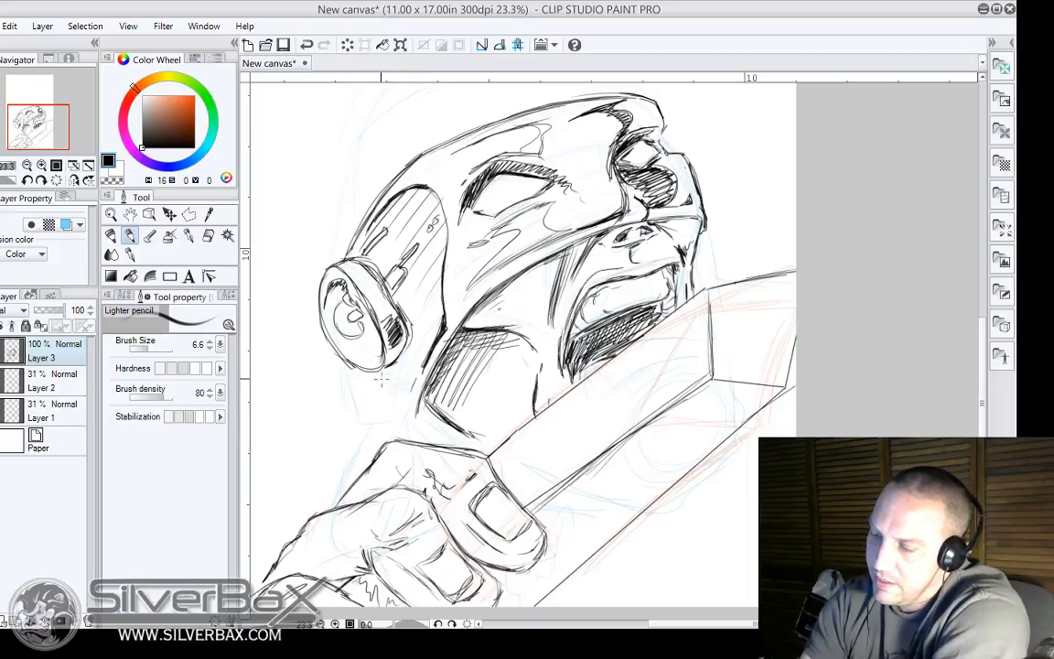
Draw the lower edge of the mask from beneath the earpiece down to the rear corner of the jaw.
{"action": "left_click_drag", "start_coordinate": [311, 329], "coordinate": [361, 384]}
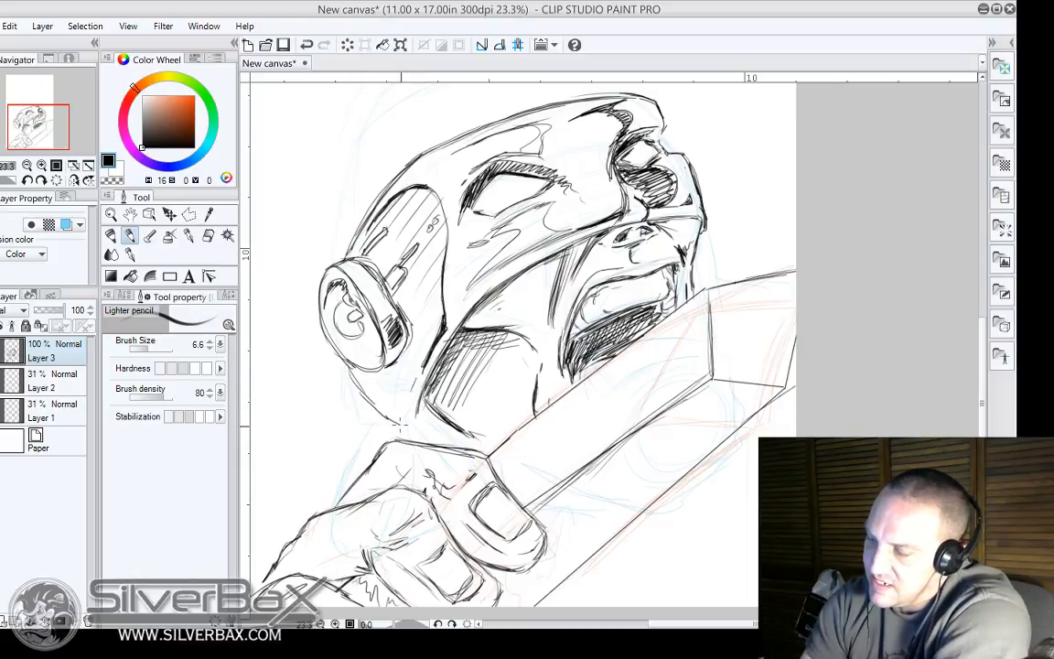
{"action": "left_click_drag", "start_coordinate": [400, 421], "coordinate": [417, 427]}
{"action": "left_click_drag", "start_coordinate": [357, 391], "coordinate": [394, 363]}
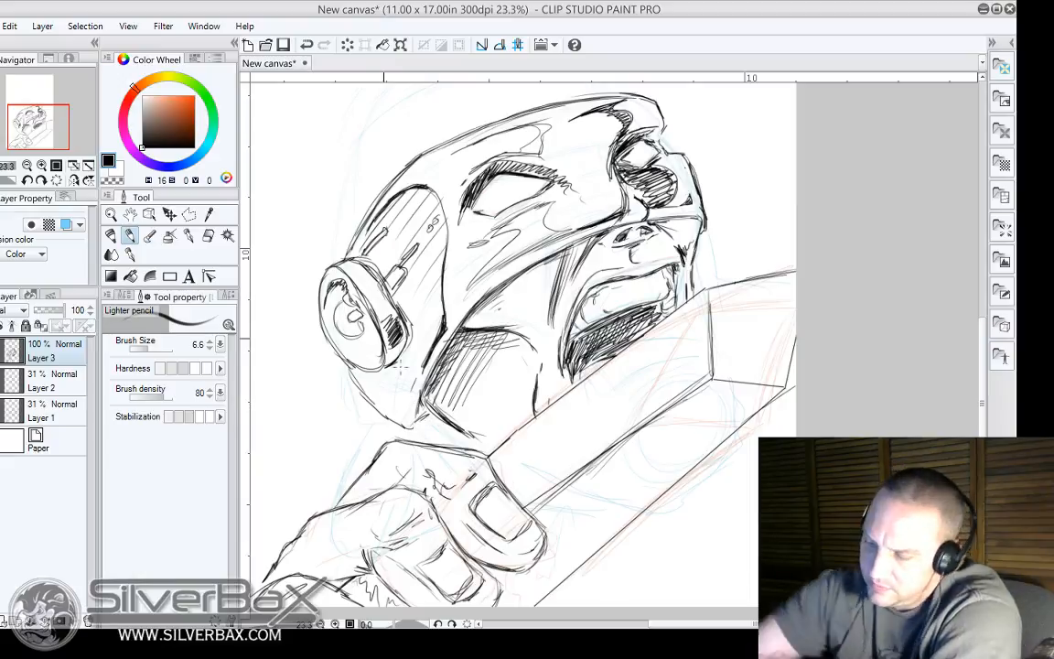
Rotate the canvas, thicken the mask's edge below the earpiece and the earpiece outline, and restore the upright view.
{"action": "mouse_move", "coordinate": [389, 359]}
{"action": "left_mouse_down"}
{"action": "mouse_move", "coordinate": [420, 458]}
{"action": "mouse_move", "coordinate": [393, 389]}
{"action": "mouse_move", "coordinate": [452, 151]}
{"action": "mouse_move", "coordinate": [447, 205]}
{"action": "left_mouse_up"}
{"action": "mouse_move", "coordinate": [453, 148]}
{"action": "left_mouse_down"}
{"action": "mouse_move", "coordinate": [449, 180]}
{"action": "mouse_move", "coordinate": [447, 137]}
{"action": "mouse_move", "coordinate": [456, 226]}
{"action": "left_mouse_up"}
{"action": "mouse_move", "coordinate": [445, 169]}
{"action": "left_mouse_down"}
{"action": "mouse_move", "coordinate": [456, 233]}
{"action": "mouse_move", "coordinate": [447, 214]}
{"action": "left_mouse_up"}
{"action": "mouse_move", "coordinate": [457, 137]}
{"action": "left_mouse_down"}
{"action": "mouse_move", "coordinate": [448, 190]}
{"action": "mouse_move", "coordinate": [518, 200]}
{"action": "left_mouse_up"}
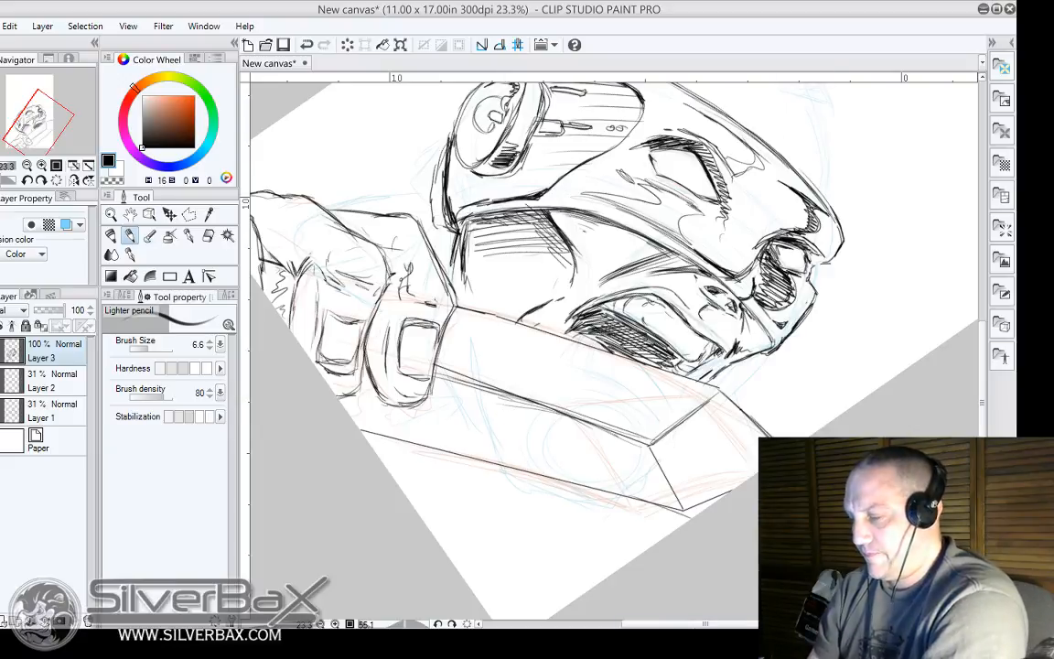
{"action": "left_click", "coordinate": [466, 624]}
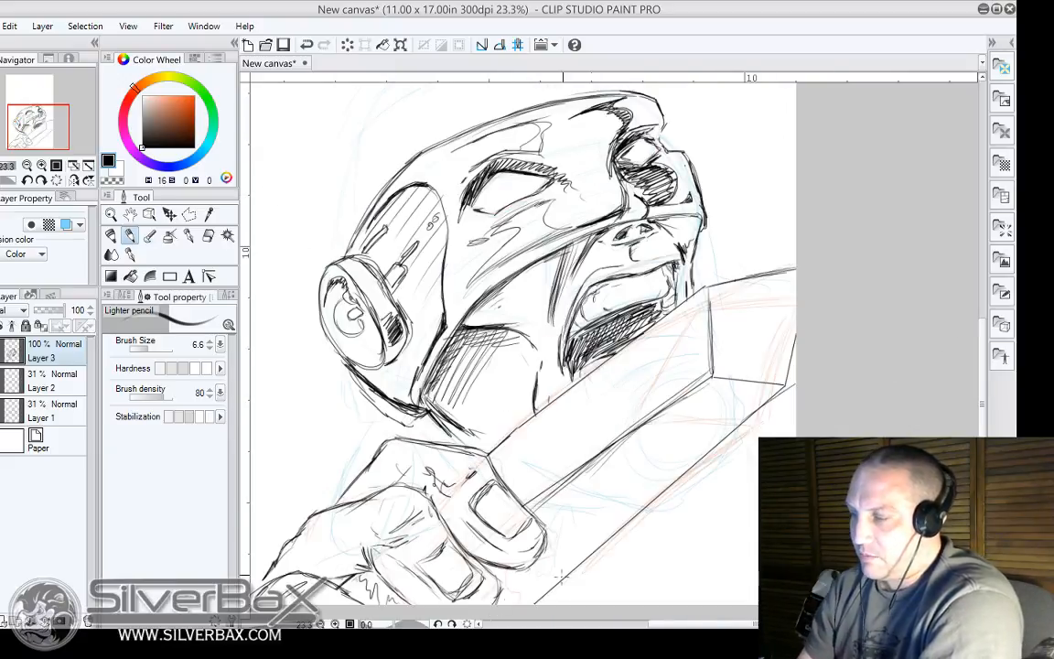
Draw the back of the skull as a curve rising from the earpiece toward the crown.
{"action": "left_click_drag", "start_coordinate": [982, 428], "coordinate": [982, 410]}
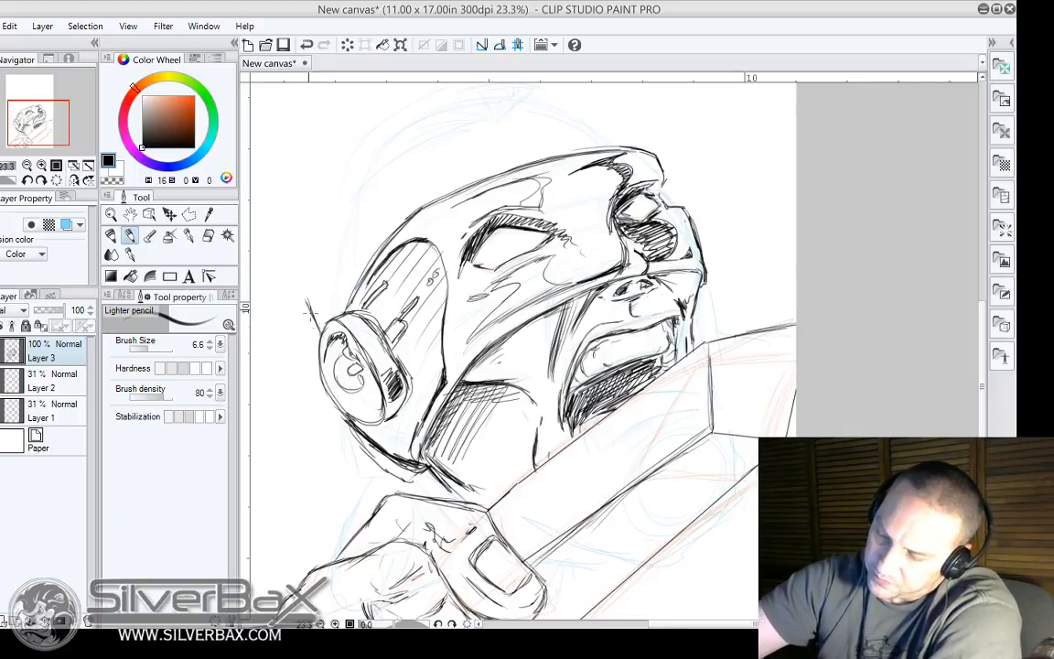
{"action": "left_click_drag", "start_coordinate": [307, 305], "coordinate": [317, 219]}
{"action": "mouse_move", "coordinate": [309, 275]}
{"action": "left_mouse_down"}
{"action": "mouse_move", "coordinate": [340, 172]}
{"action": "mouse_move", "coordinate": [331, 188]}
{"action": "mouse_move", "coordinate": [317, 145]}
{"action": "mouse_move", "coordinate": [355, 117]}
{"action": "left_mouse_up"}
{"action": "mouse_move", "coordinate": [304, 159]}
{"action": "left_mouse_down"}
{"action": "mouse_move", "coordinate": [331, 133]}
{"action": "mouse_move", "coordinate": [307, 264]}
{"action": "mouse_move", "coordinate": [320, 323]}
{"action": "left_mouse_up"}
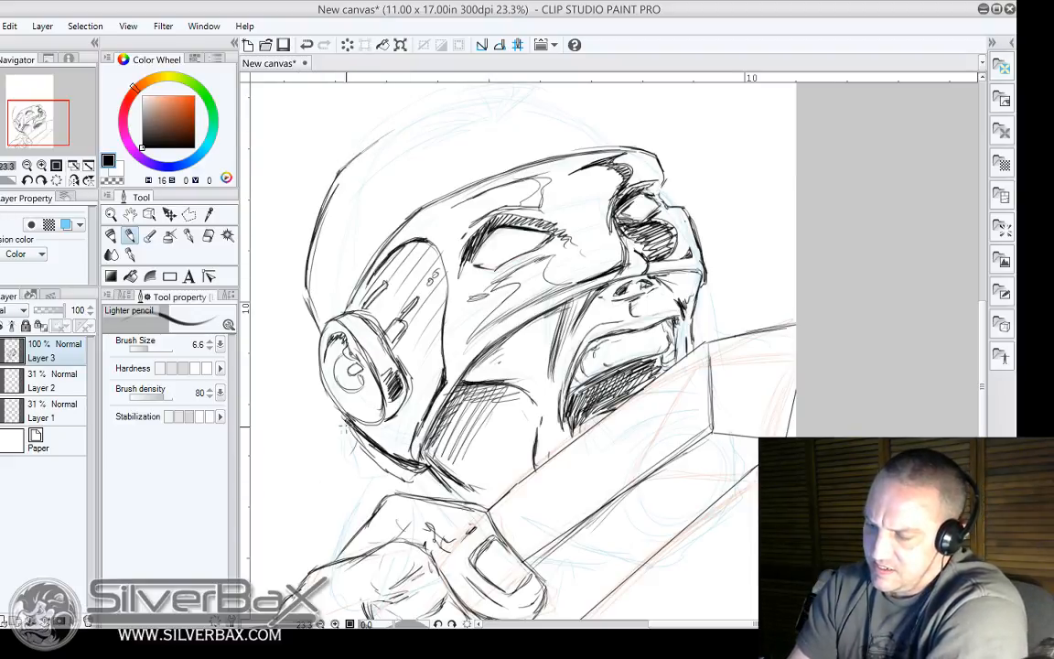
Draw the neck line below the earpiece and close the skull outline from the forehead over the crown.
{"action": "mouse_move", "coordinate": [348, 428]}
{"action": "left_mouse_down"}
{"action": "mouse_move", "coordinate": [322, 509]}
{"action": "mouse_move", "coordinate": [368, 520]}
{"action": "mouse_move", "coordinate": [332, 481]}
{"action": "left_mouse_up"}
{"action": "left_click_drag", "start_coordinate": [702, 324], "coordinate": [724, 329]}
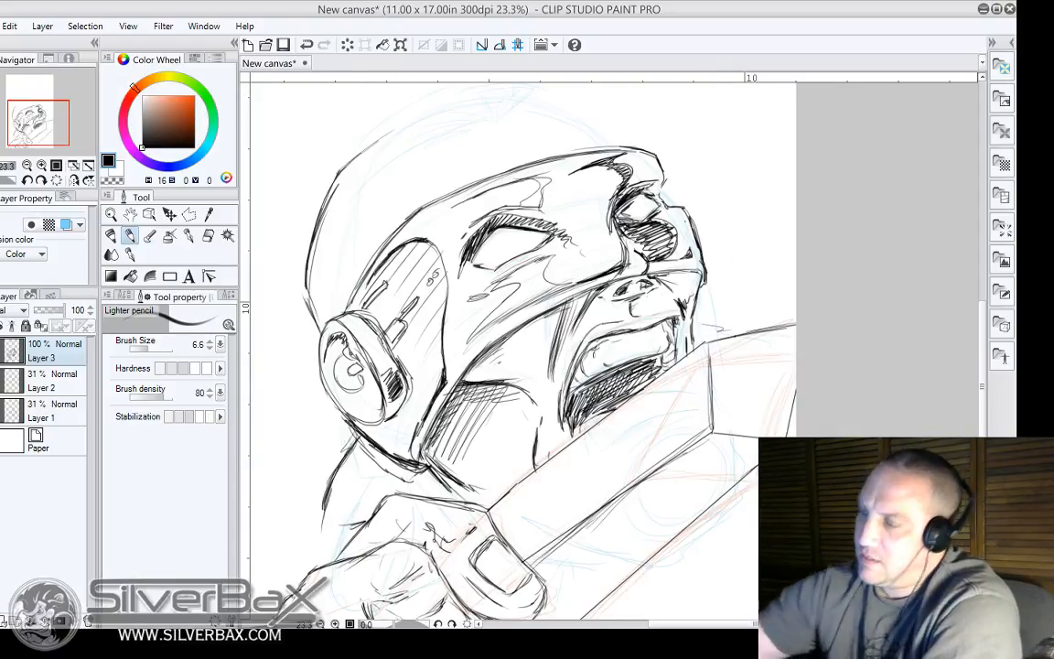
{"action": "mouse_move", "coordinate": [632, 146]}
{"action": "left_mouse_down"}
{"action": "mouse_move", "coordinate": [611, 117]}
{"action": "mouse_move", "coordinate": [608, 132]}
{"action": "left_mouse_up"}
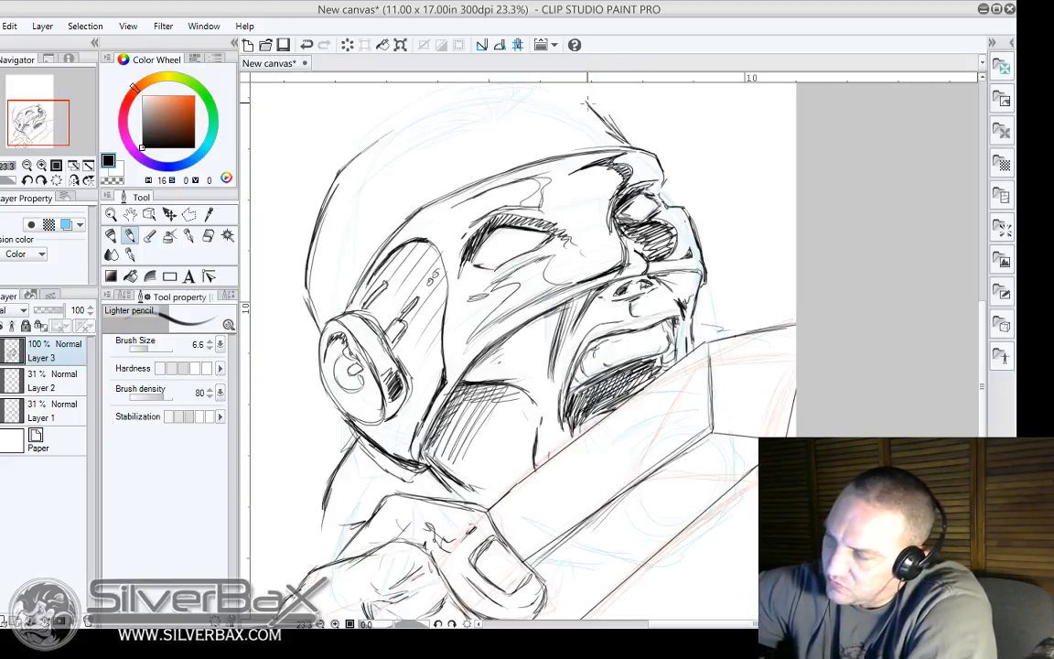
{"action": "left_click_drag", "start_coordinate": [578, 97], "coordinate": [632, 147]}
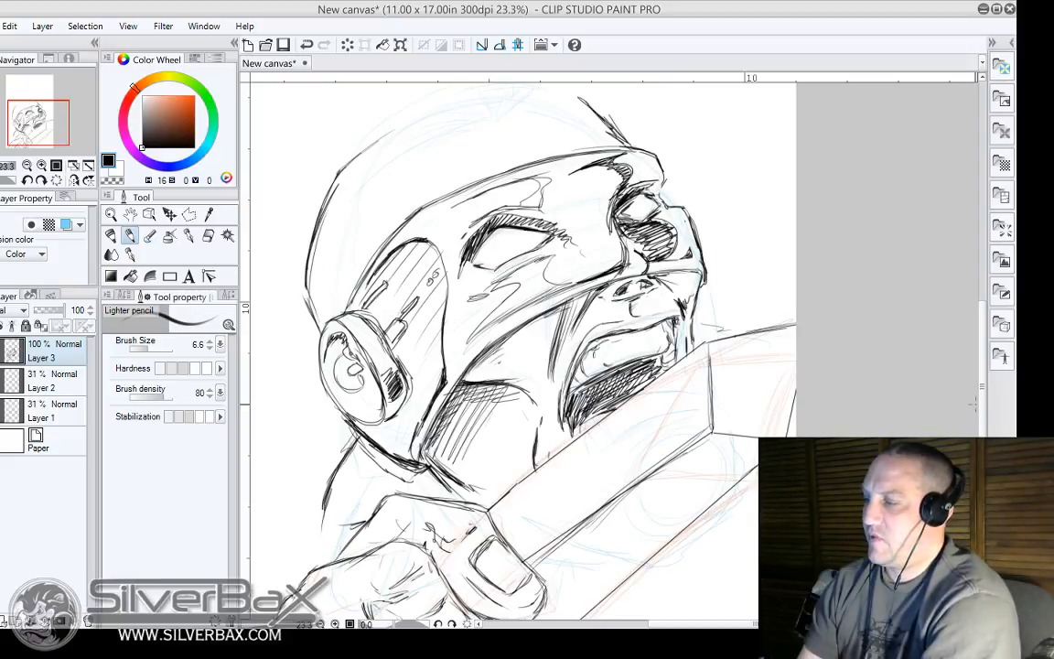
{"action": "scroll", "coordinate": [964, 330], "scroll_direction": "up", "scroll_amount": 3}
{"action": "mouse_move", "coordinate": [583, 213]}
{"action": "left_mouse_down"}
{"action": "mouse_move", "coordinate": [512, 199]}
{"action": "mouse_move", "coordinate": [367, 206]}
{"action": "mouse_move", "coordinate": [309, 251]}
{"action": "mouse_move", "coordinate": [375, 196]}
{"action": "mouse_move", "coordinate": [491, 205]}
{"action": "mouse_move", "coordinate": [443, 194]}
{"action": "mouse_move", "coordinate": [526, 192]}
{"action": "mouse_move", "coordinate": [338, 229]}
{"action": "mouse_move", "coordinate": [309, 265]}
{"action": "left_mouse_up"}
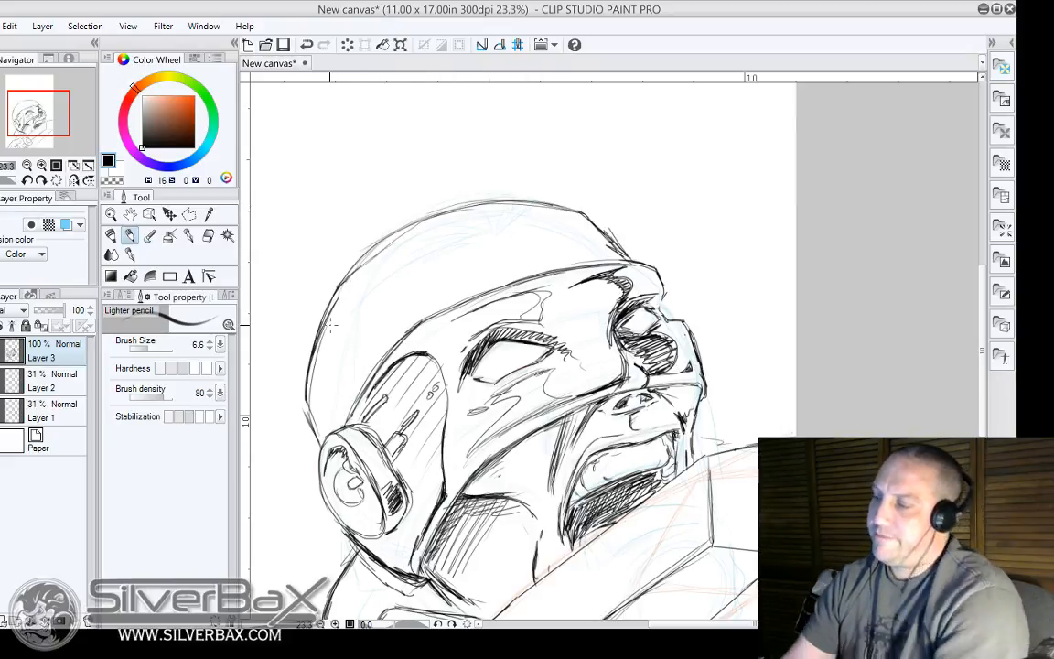
{"action": "left_click_drag", "start_coordinate": [983, 313], "coordinate": [983, 348]}
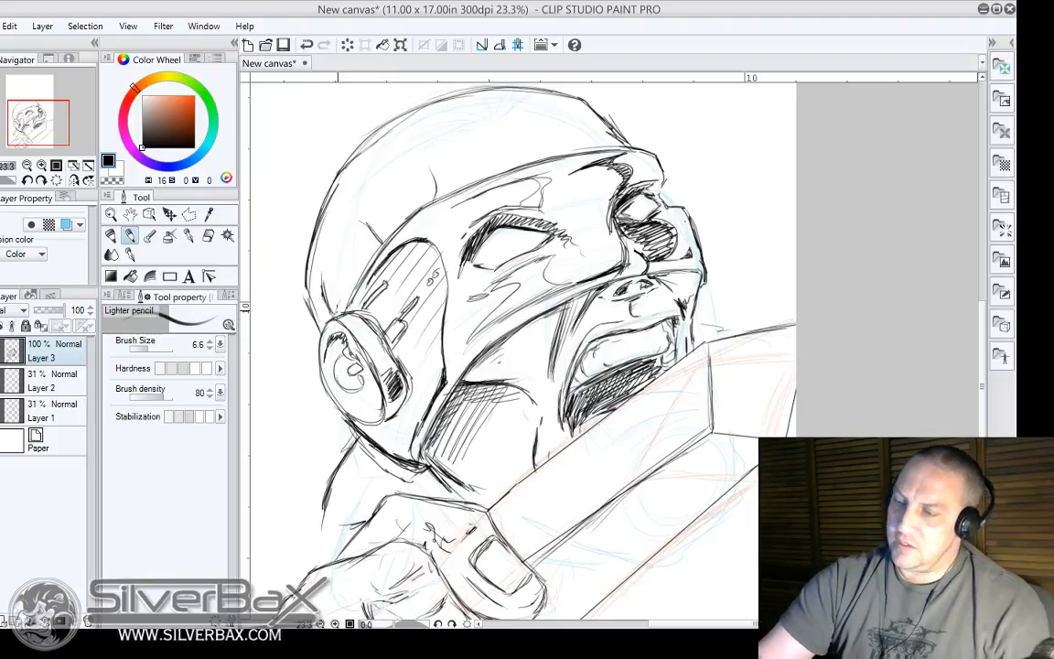
{"action": "mouse_move", "coordinate": [315, 141]}
{"action": "left_mouse_down"}
{"action": "mouse_move", "coordinate": [337, 124]}
{"action": "mouse_move", "coordinate": [464, 120]}
{"action": "left_mouse_up"}
{"action": "left_click_drag", "start_coordinate": [364, 148], "coordinate": [462, 120]}
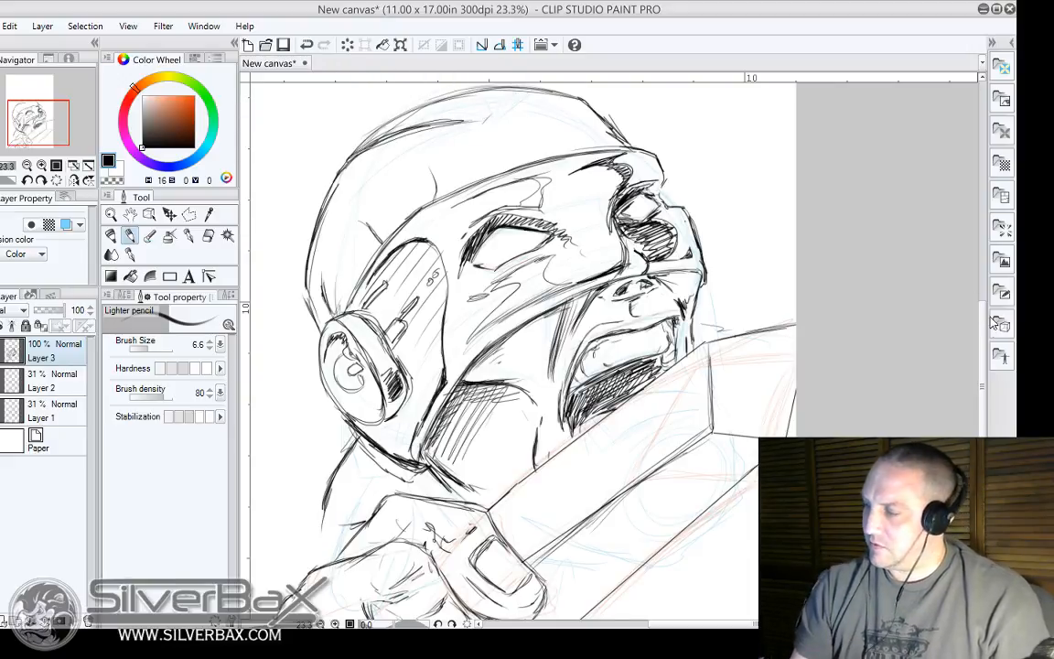
{"action": "left_click_drag", "start_coordinate": [982, 327], "coordinate": [982, 294]}
{"action": "mouse_move", "coordinate": [422, 234]}
{"action": "left_mouse_down"}
{"action": "mouse_move", "coordinate": [481, 223]}
{"action": "mouse_move", "coordinate": [518, 193]}
{"action": "left_mouse_up"}
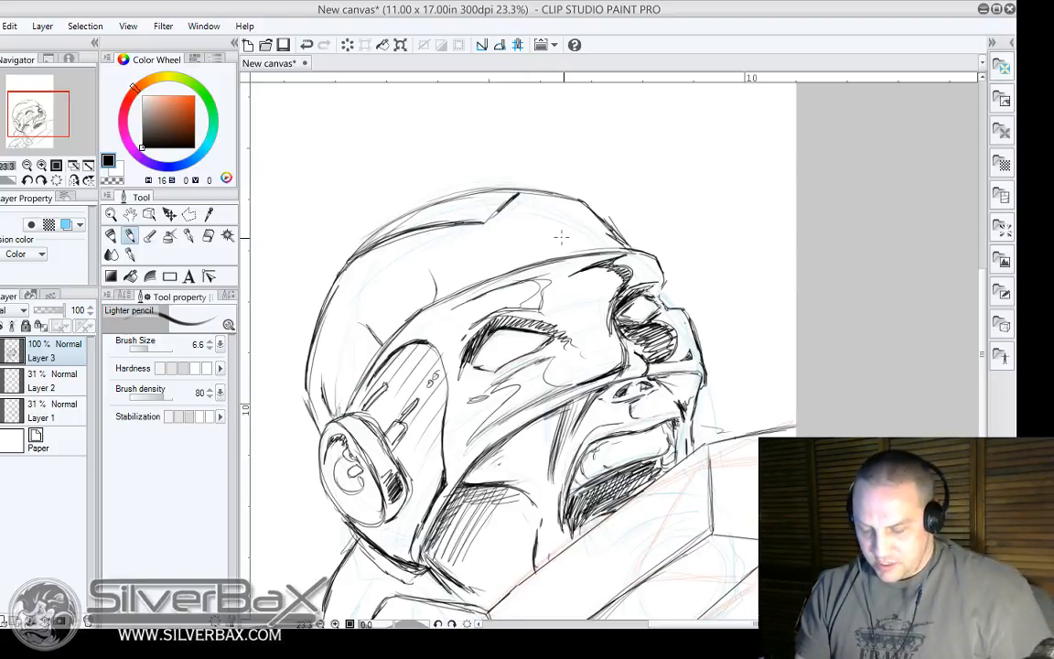
{"action": "key", "text": "ctrl+z"}
{"action": "key", "text": "ctrl+z"}
{"action": "key", "text": "ctrl+z"}
{"action": "key", "text": "ctrl+z"}
{"action": "key", "text": "ctrl+z"}
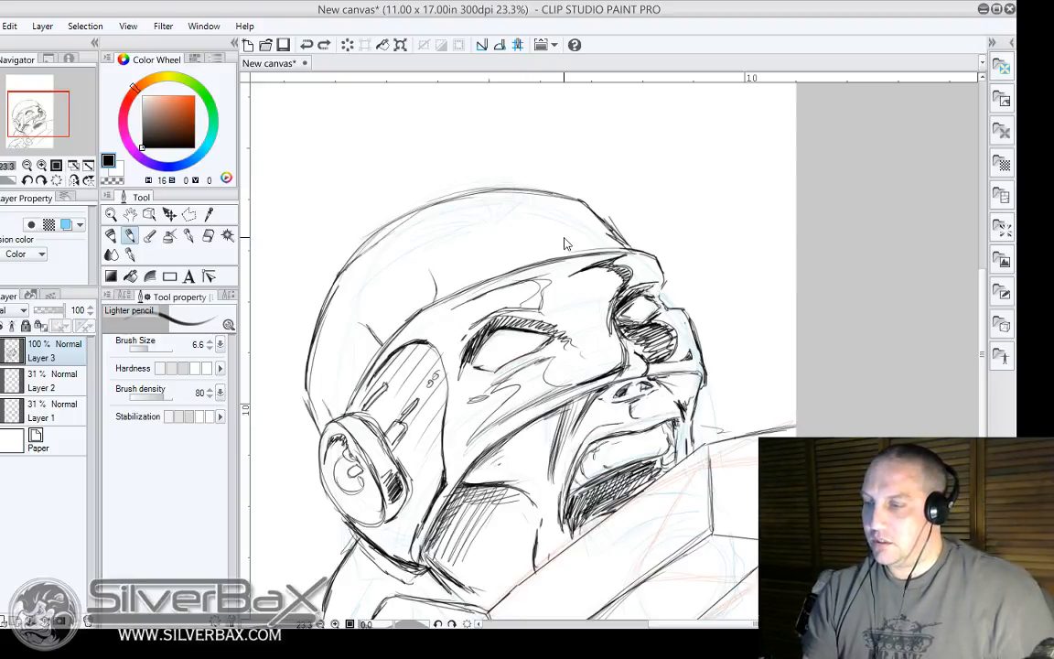
Draw the hairline as a curve just inside the crown, following the skull from the top toward the back.
{"action": "left_click_drag", "start_coordinate": [308, 394], "coordinate": [315, 415]}
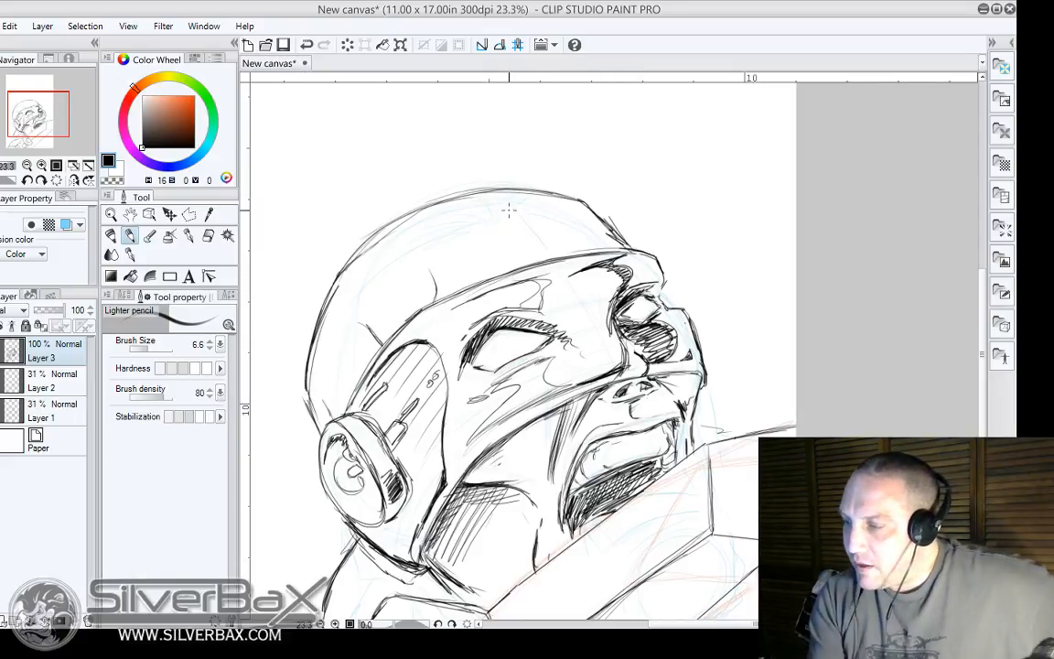
{"action": "left_click_drag", "start_coordinate": [505, 207], "coordinate": [394, 229]}
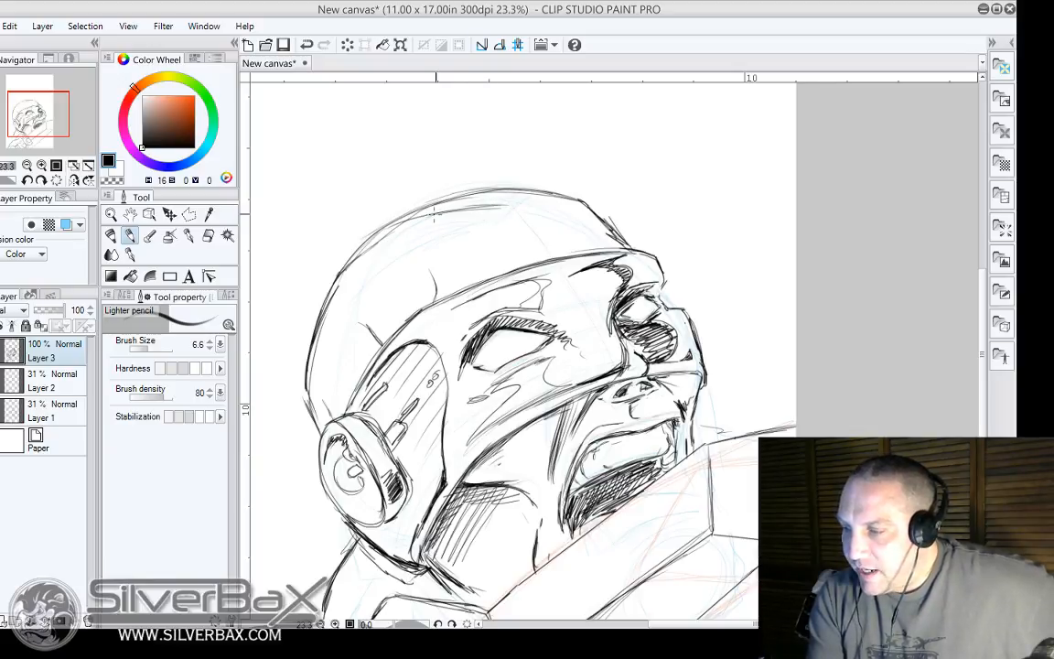
{"action": "left_click_drag", "start_coordinate": [470, 210], "coordinate": [400, 234]}
{"action": "left_click_drag", "start_coordinate": [502, 208], "coordinate": [302, 252]}
{"action": "left_click_drag", "start_coordinate": [364, 213], "coordinate": [317, 240]}
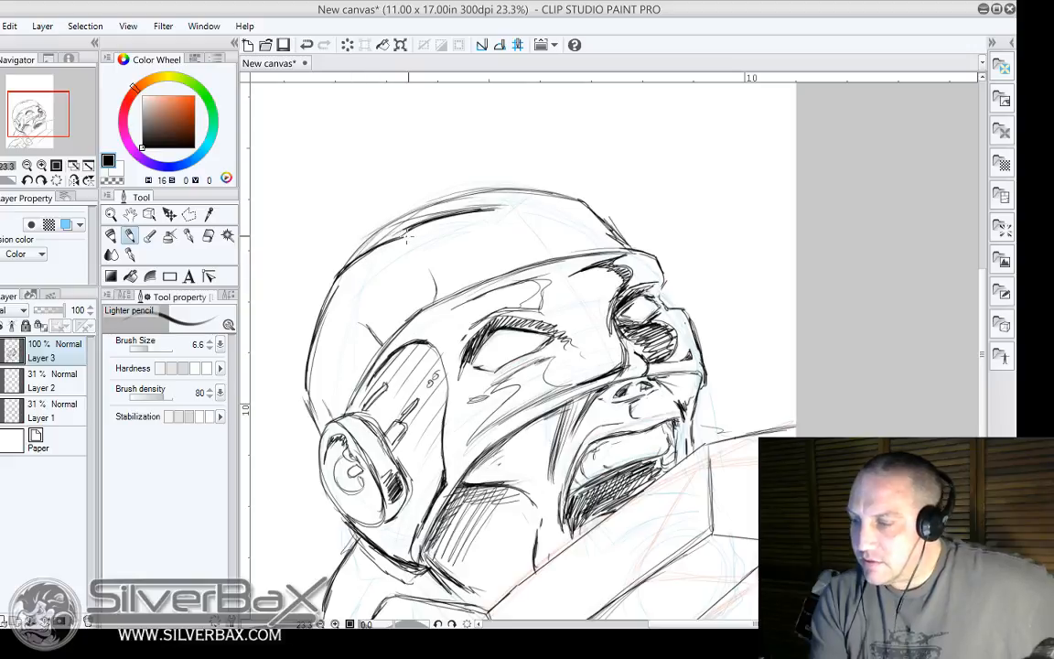
Sketch swept-back hair rising above the crown, with a short tuft at the front of the hairline.
{"action": "mouse_move", "coordinate": [404, 239]}
{"action": "left_mouse_down"}
{"action": "mouse_move", "coordinate": [515, 208]}
{"action": "mouse_move", "coordinate": [474, 143]}
{"action": "mouse_move", "coordinate": [401, 144]}
{"action": "mouse_move", "coordinate": [388, 157]}
{"action": "mouse_move", "coordinate": [514, 164]}
{"action": "left_mouse_up"}
{"action": "mouse_move", "coordinate": [397, 158]}
{"action": "left_mouse_down"}
{"action": "mouse_move", "coordinate": [416, 136]}
{"action": "mouse_move", "coordinate": [419, 148]}
{"action": "mouse_move", "coordinate": [461, 155]}
{"action": "mouse_move", "coordinate": [420, 165]}
{"action": "mouse_move", "coordinate": [384, 157]}
{"action": "mouse_move", "coordinate": [344, 187]}
{"action": "mouse_move", "coordinate": [313, 265]}
{"action": "mouse_move", "coordinate": [337, 180]}
{"action": "mouse_move", "coordinate": [455, 167]}
{"action": "left_mouse_up"}
{"action": "mouse_move", "coordinate": [318, 252]}
{"action": "left_mouse_down"}
{"action": "mouse_move", "coordinate": [315, 197]}
{"action": "mouse_move", "coordinate": [297, 211]}
{"action": "mouse_move", "coordinate": [307, 201]}
{"action": "mouse_move", "coordinate": [457, 172]}
{"action": "left_mouse_up"}
{"action": "left_click_drag", "start_coordinate": [366, 165], "coordinate": [448, 151]}
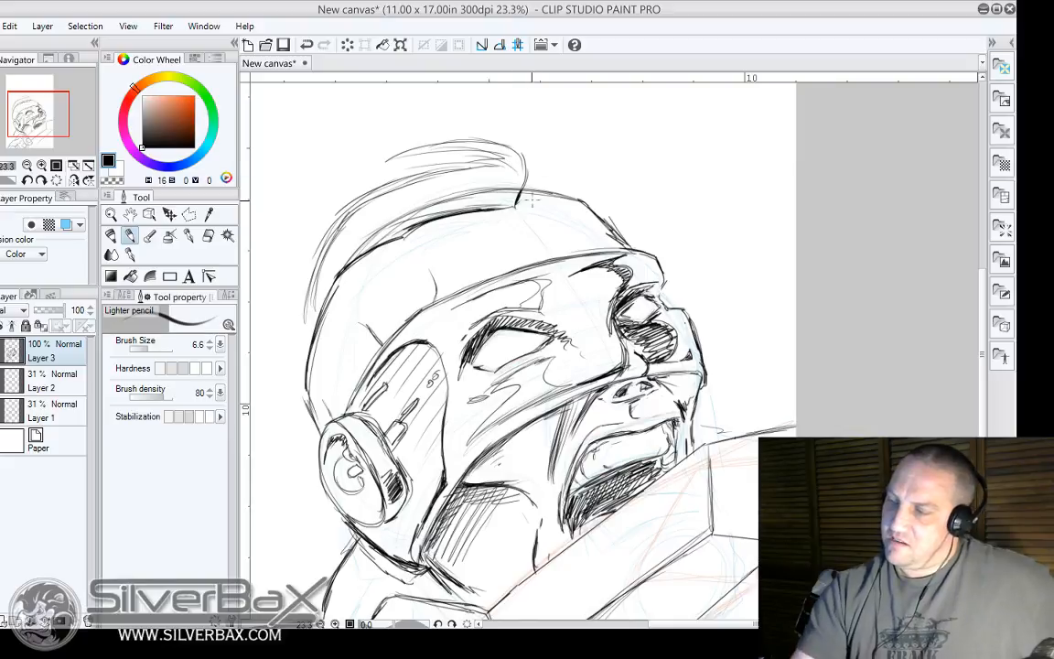
{"action": "mouse_move", "coordinate": [518, 203]}
{"action": "left_mouse_down"}
{"action": "mouse_move", "coordinate": [534, 163]}
{"action": "mouse_move", "coordinate": [581, 134]}
{"action": "left_mouse_up"}
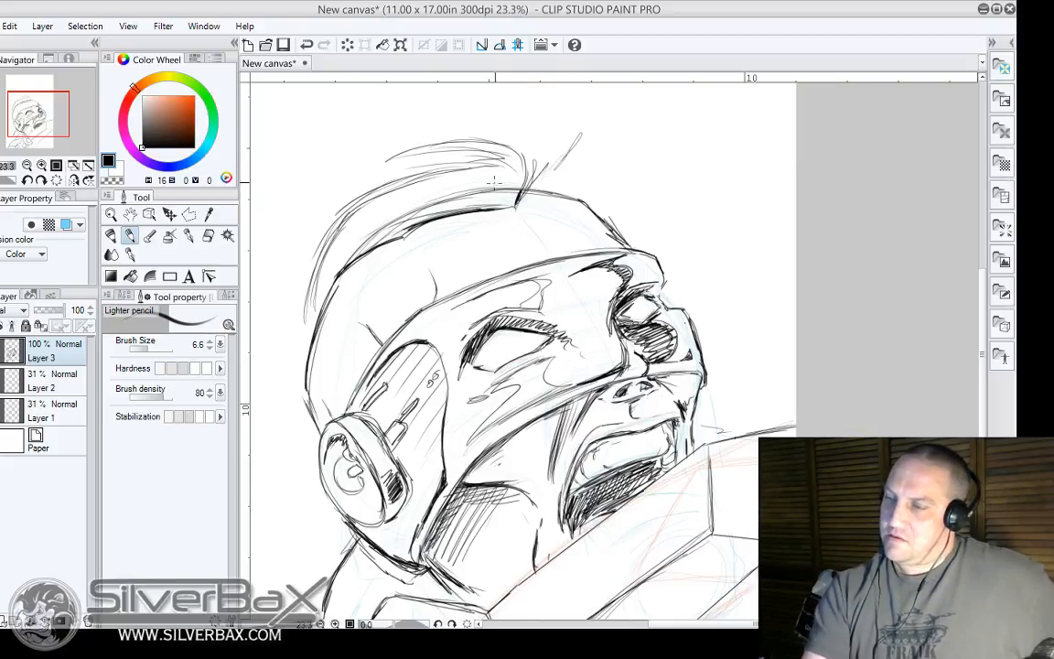
Darken the hair's outer contour from the front tuft down the back of the head.
{"action": "mouse_move", "coordinate": [452, 144]}
{"action": "left_mouse_down"}
{"action": "mouse_move", "coordinate": [303, 176]}
{"action": "mouse_move", "coordinate": [289, 225]}
{"action": "left_mouse_up"}
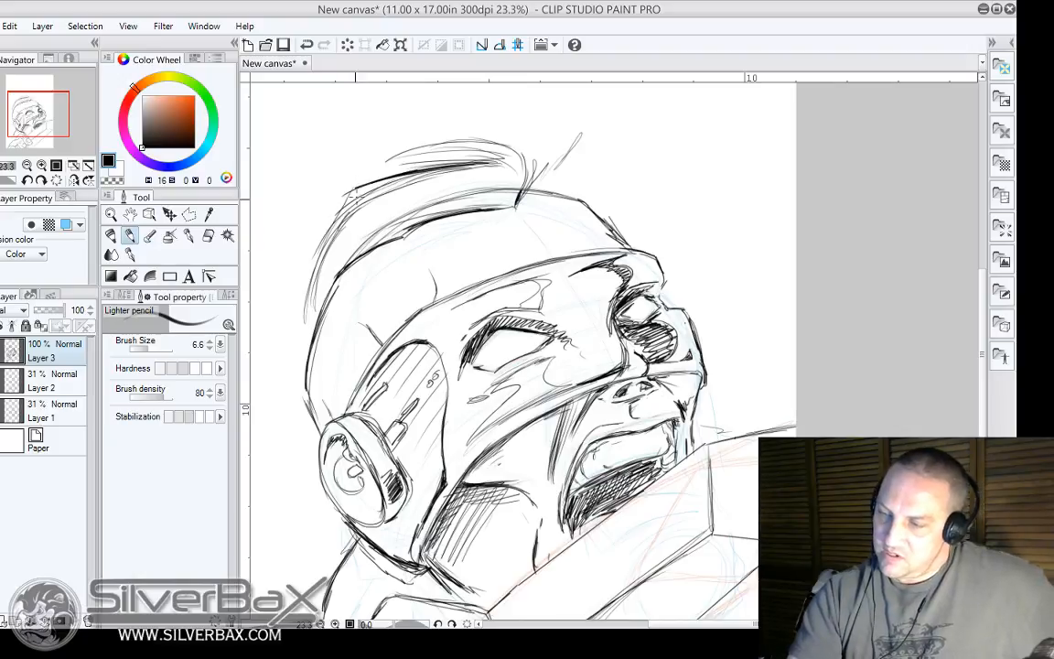
{"action": "left_click_drag", "start_coordinate": [322, 181], "coordinate": [286, 238]}
{"action": "mouse_move", "coordinate": [341, 165]}
{"action": "left_mouse_down"}
{"action": "mouse_move", "coordinate": [287, 229]}
{"action": "mouse_move", "coordinate": [318, 269]}
{"action": "left_mouse_up"}
{"action": "left_click_drag", "start_coordinate": [328, 243], "coordinate": [311, 324]}
{"action": "left_click_drag", "start_coordinate": [318, 304], "coordinate": [306, 350]}
{"action": "left_click_drag", "start_coordinate": [324, 277], "coordinate": [310, 342]}
{"action": "mouse_move", "coordinate": [431, 146]}
{"action": "left_mouse_down"}
{"action": "mouse_move", "coordinate": [525, 154]}
{"action": "mouse_move", "coordinate": [447, 148]}
{"action": "mouse_move", "coordinate": [497, 163]}
{"action": "left_mouse_up"}
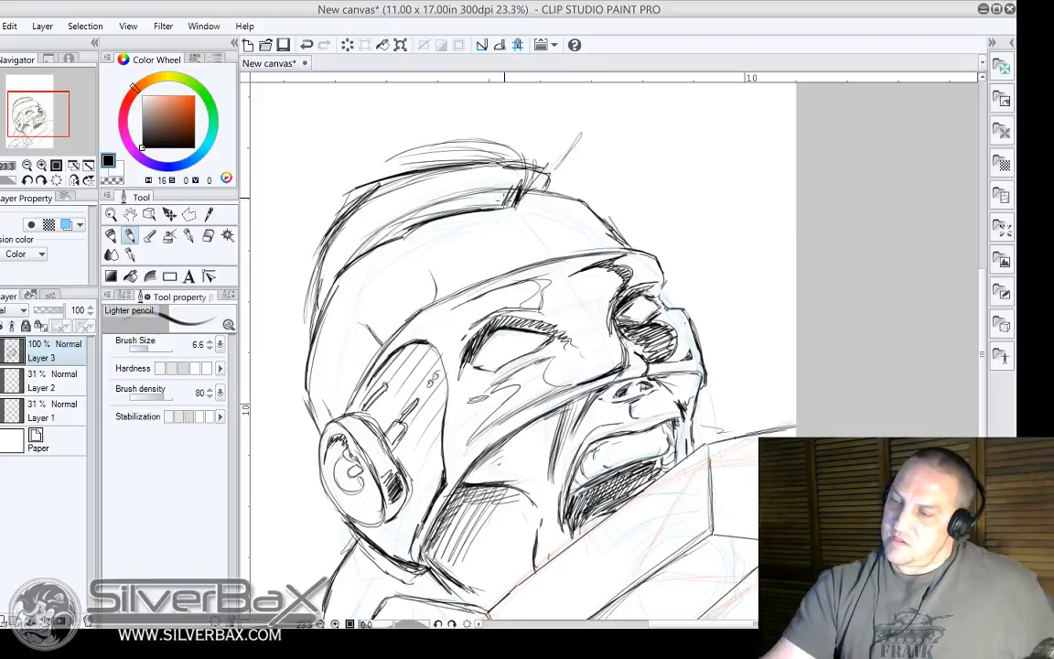
Hatch shadow strokes through the hair along the hairline, following its swept-back direction.
{"action": "mouse_move", "coordinate": [501, 188]}
{"action": "left_mouse_down"}
{"action": "mouse_move", "coordinate": [511, 201]}
{"action": "mouse_move", "coordinate": [399, 209]}
{"action": "mouse_move", "coordinate": [386, 223]}
{"action": "left_mouse_up"}
{"action": "mouse_move", "coordinate": [459, 213]}
{"action": "left_mouse_down"}
{"action": "mouse_move", "coordinate": [372, 238]}
{"action": "mouse_move", "coordinate": [377, 229]}
{"action": "left_mouse_up"}
{"action": "left_click_drag", "start_coordinate": [502, 206], "coordinate": [388, 218]}
{"action": "mouse_move", "coordinate": [457, 207]}
{"action": "left_mouse_down"}
{"action": "mouse_move", "coordinate": [402, 210]}
{"action": "mouse_move", "coordinate": [350, 193]}
{"action": "left_mouse_up"}
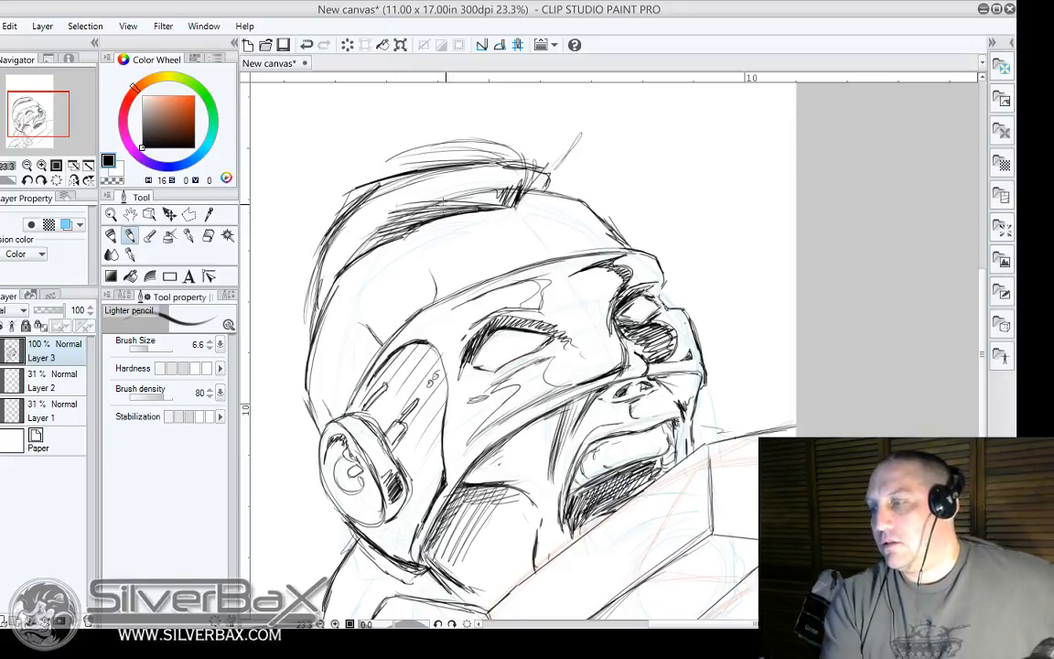
{"action": "mouse_move", "coordinate": [462, 178]}
{"action": "left_mouse_down"}
{"action": "mouse_move", "coordinate": [379, 187]}
{"action": "mouse_move", "coordinate": [415, 173]}
{"action": "left_mouse_up"}
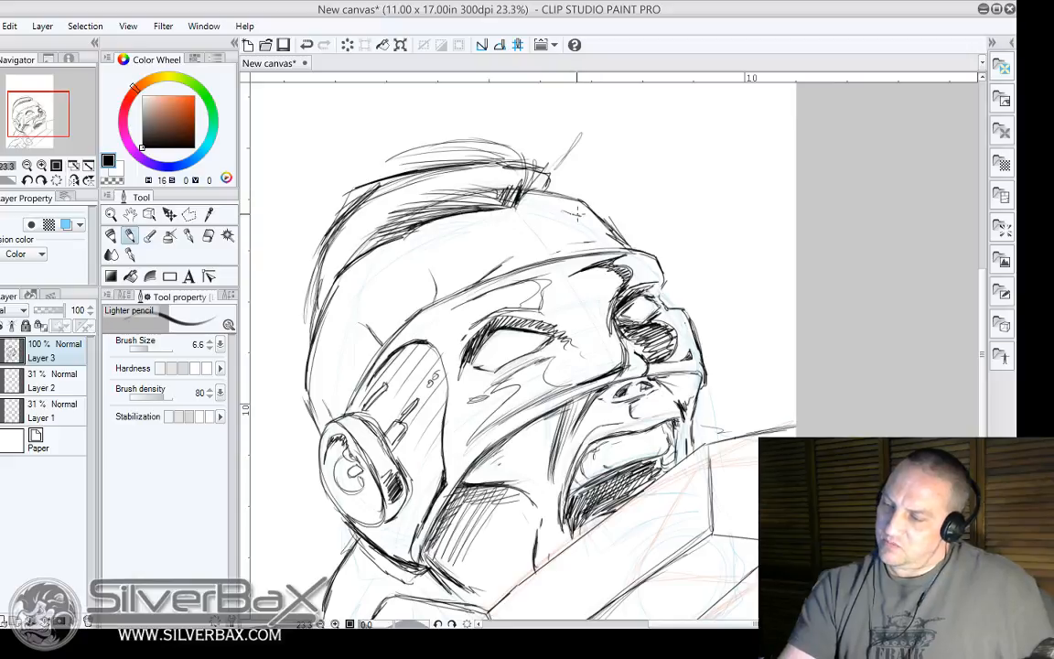
Darken the shadow around the near eye and add short crease lines on the forehead above the mask.
{"action": "left_click_drag", "start_coordinate": [436, 240], "coordinate": [465, 247]}
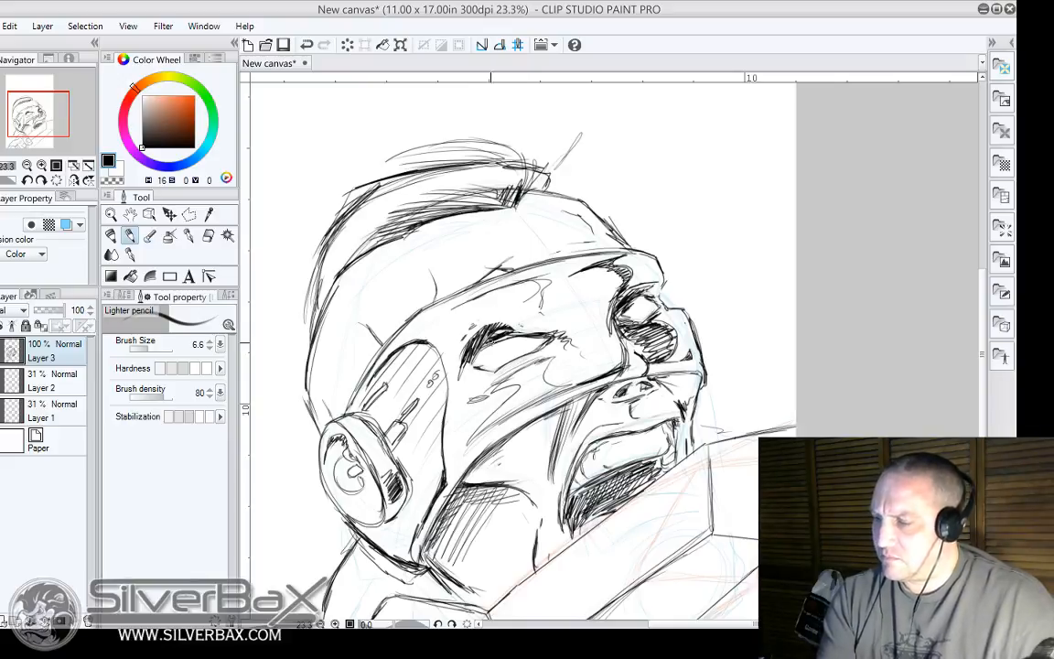
{"action": "left_click_drag", "start_coordinate": [489, 340], "coordinate": [477, 364]}
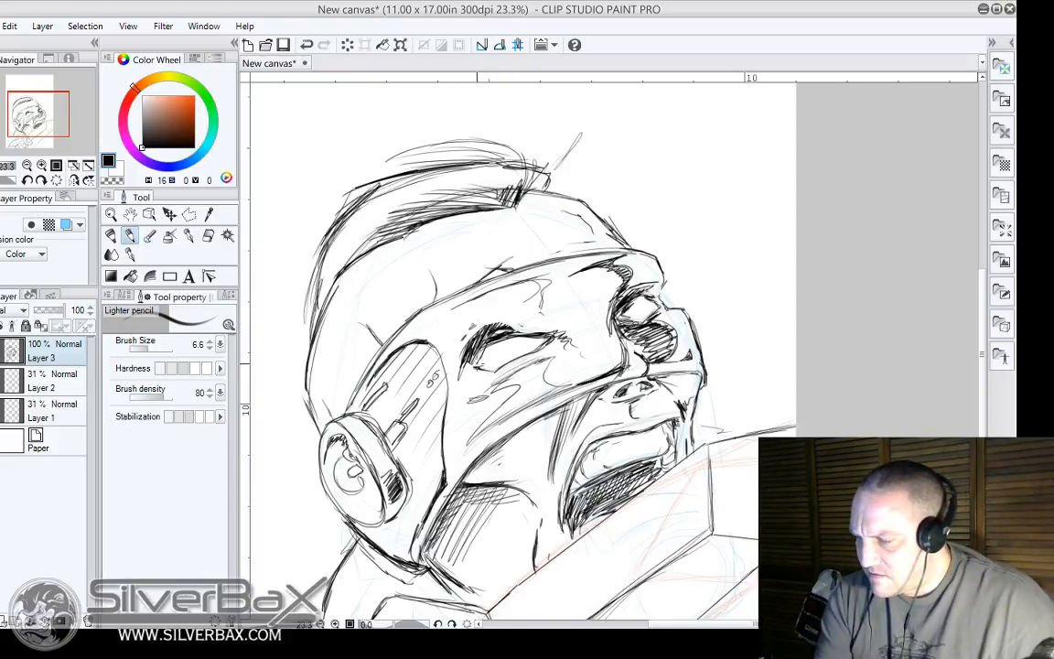
{"action": "left_click_drag", "start_coordinate": [552, 339], "coordinate": [499, 368]}
{"action": "left_click_drag", "start_coordinate": [453, 325], "coordinate": [432, 337]}
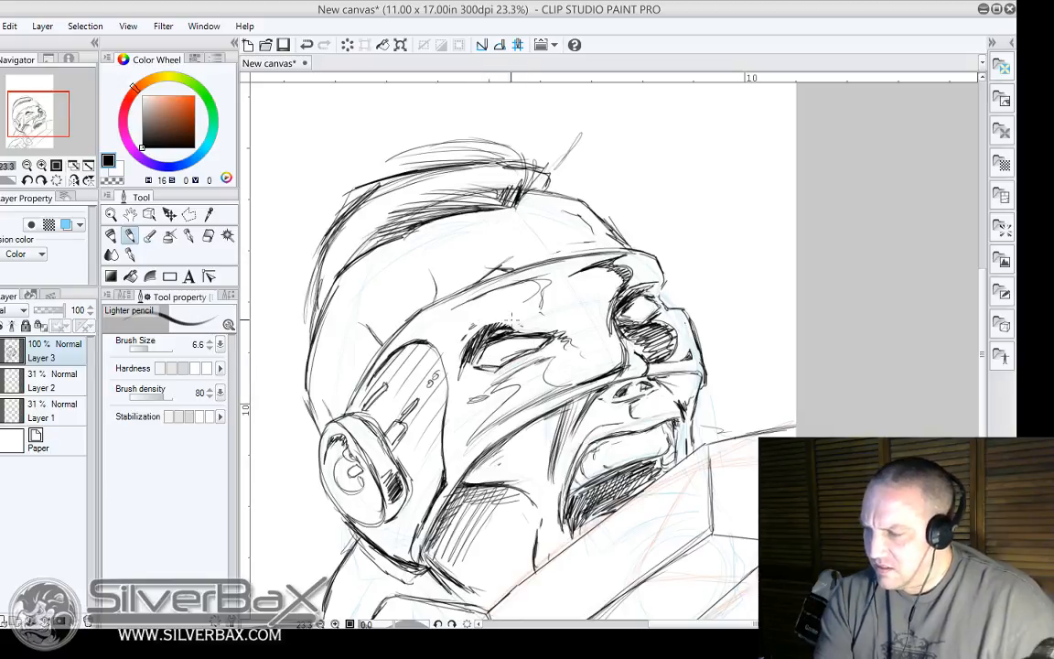
{"action": "mouse_move", "coordinate": [446, 293]}
{"action": "left_mouse_down"}
{"action": "mouse_move", "coordinate": [550, 335]}
{"action": "mouse_move", "coordinate": [498, 331]}
{"action": "left_mouse_up"}
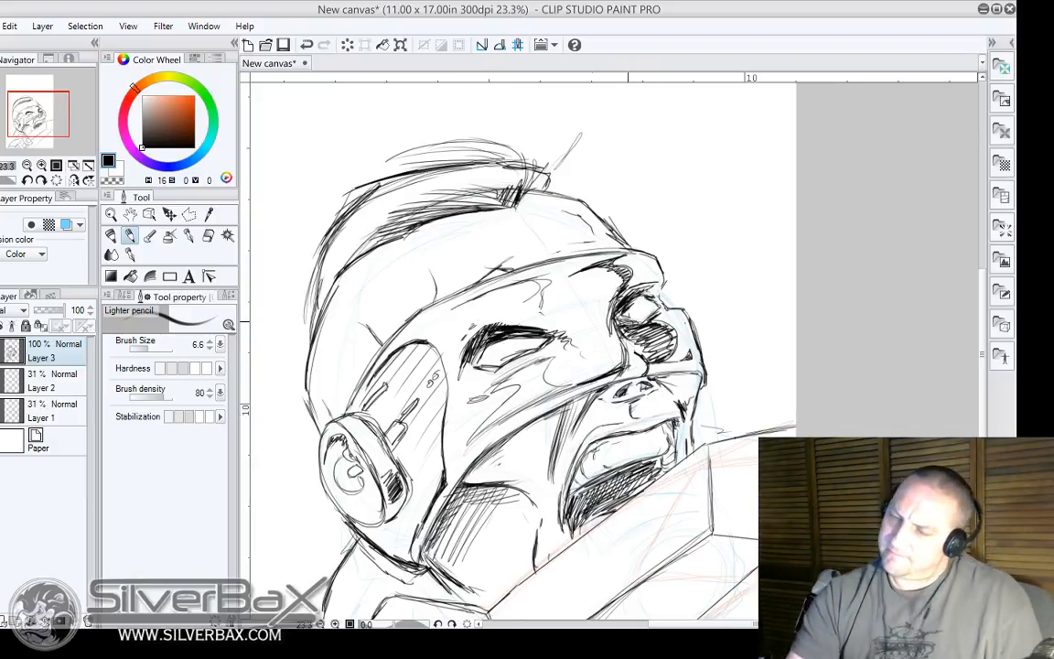
{"action": "left_click_drag", "start_coordinate": [456, 234], "coordinate": [437, 247]}
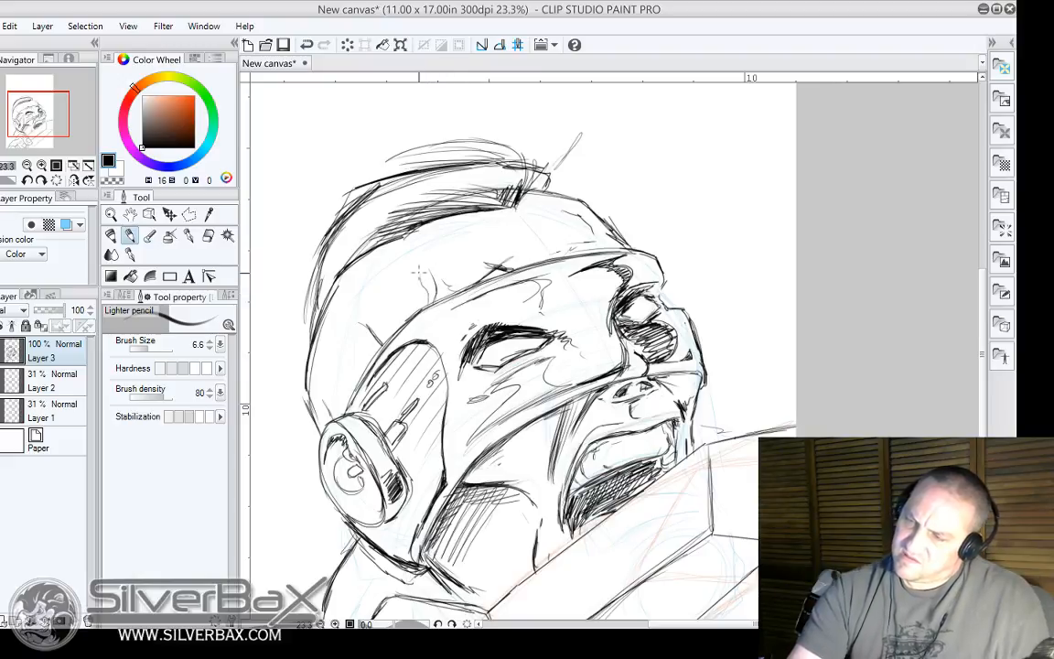
Thicken the neck line below the earpiece and draw a curved collar shape behind it.
{"action": "left_click_drag", "start_coordinate": [983, 305], "coordinate": [983, 350]}
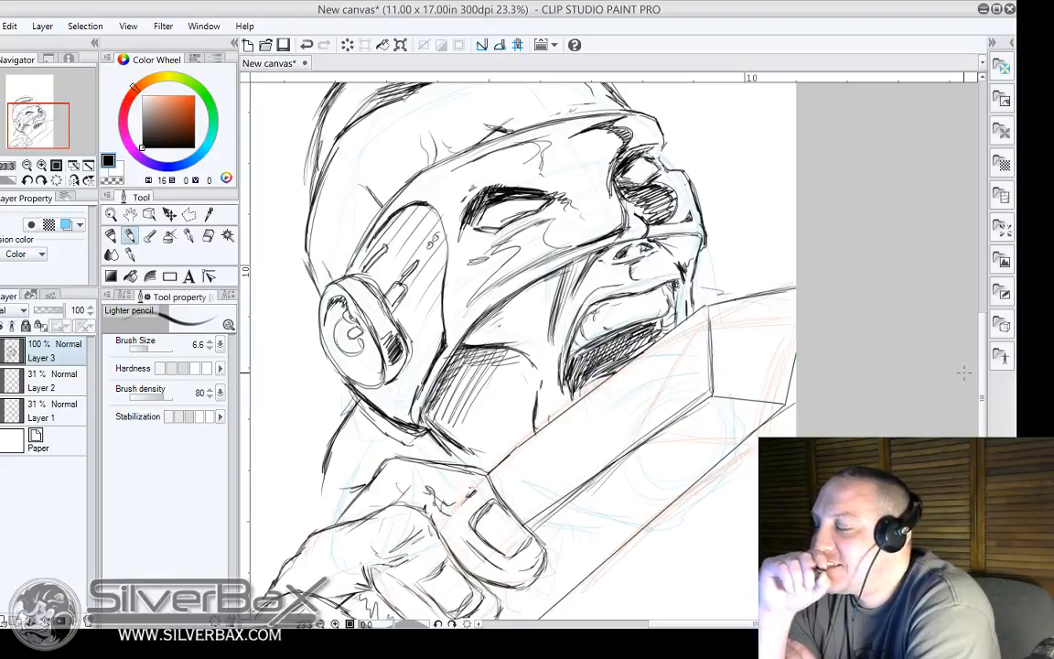
{"action": "mouse_move", "coordinate": [984, 398]}
{"action": "left_mouse_down"}
{"action": "mouse_move", "coordinate": [983, 408]}
{"action": "mouse_move", "coordinate": [983, 377]}
{"action": "left_mouse_up"}
{"action": "mouse_move", "coordinate": [340, 201]}
{"action": "left_mouse_down"}
{"action": "mouse_move", "coordinate": [304, 275]}
{"action": "mouse_move", "coordinate": [317, 350]}
{"action": "left_mouse_up"}
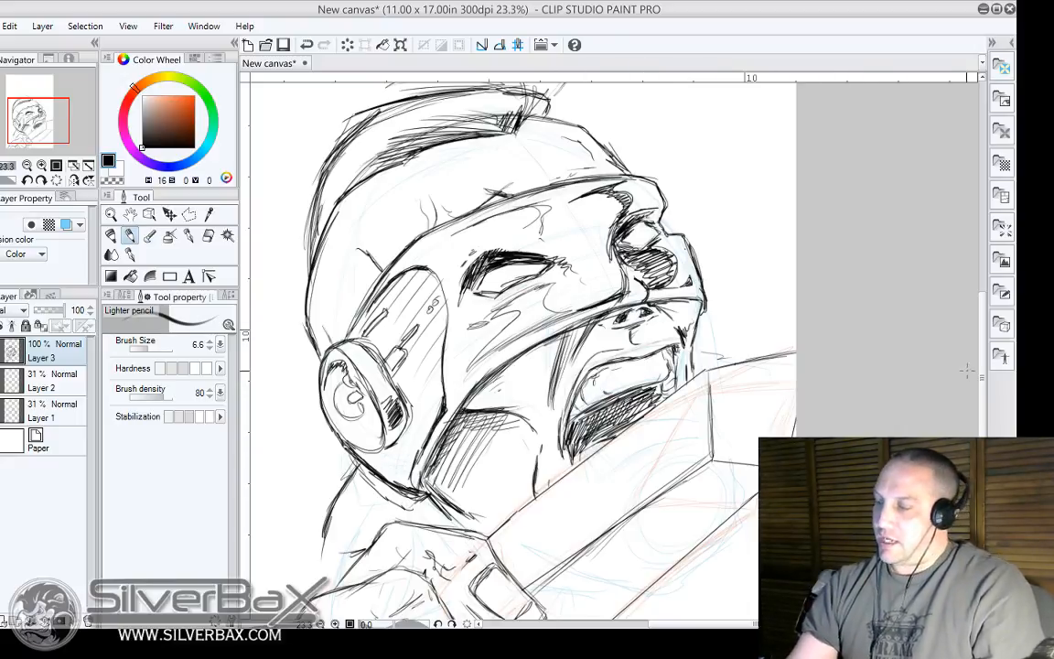
{"action": "scroll", "coordinate": [561, 425], "scroll_direction": "down", "scroll_amount": 3}
{"action": "mouse_move", "coordinate": [313, 313]}
{"action": "left_mouse_down"}
{"action": "mouse_move", "coordinate": [272, 370]}
{"action": "mouse_move", "coordinate": [287, 344]}
{"action": "mouse_move", "coordinate": [301, 434]}
{"action": "left_mouse_up"}
{"action": "mouse_move", "coordinate": [367, 374]}
{"action": "left_mouse_down"}
{"action": "mouse_move", "coordinate": [331, 431]}
{"action": "mouse_move", "coordinate": [367, 380]}
{"action": "left_mouse_up"}
{"action": "mouse_move", "coordinate": [330, 335]}
{"action": "left_mouse_down"}
{"action": "mouse_move", "coordinate": [272, 423]}
{"action": "mouse_move", "coordinate": [316, 424]}
{"action": "left_mouse_up"}
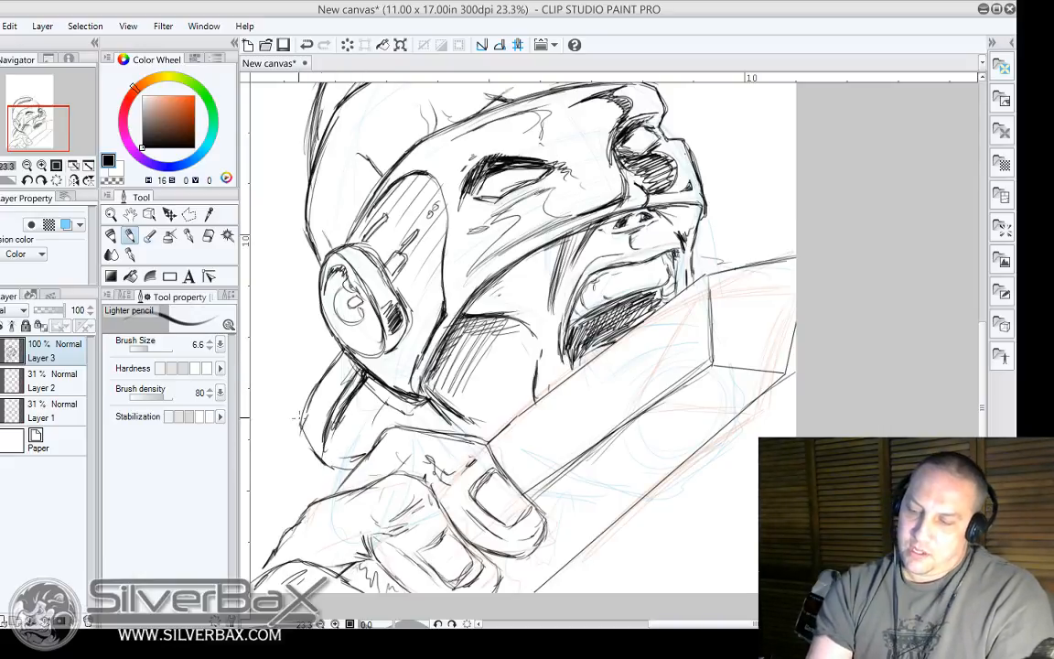
Draw the shoulder's folded contour from the collar down to the gripping hand.
{"action": "left_click_drag", "start_coordinate": [273, 364], "coordinate": [258, 388]}
{"action": "mouse_move", "coordinate": [288, 423]}
{"action": "left_mouse_down"}
{"action": "mouse_move", "coordinate": [281, 445]}
{"action": "mouse_move", "coordinate": [287, 438]}
{"action": "mouse_move", "coordinate": [289, 455]}
{"action": "mouse_move", "coordinate": [279, 434]}
{"action": "mouse_move", "coordinate": [277, 490]}
{"action": "left_mouse_up"}
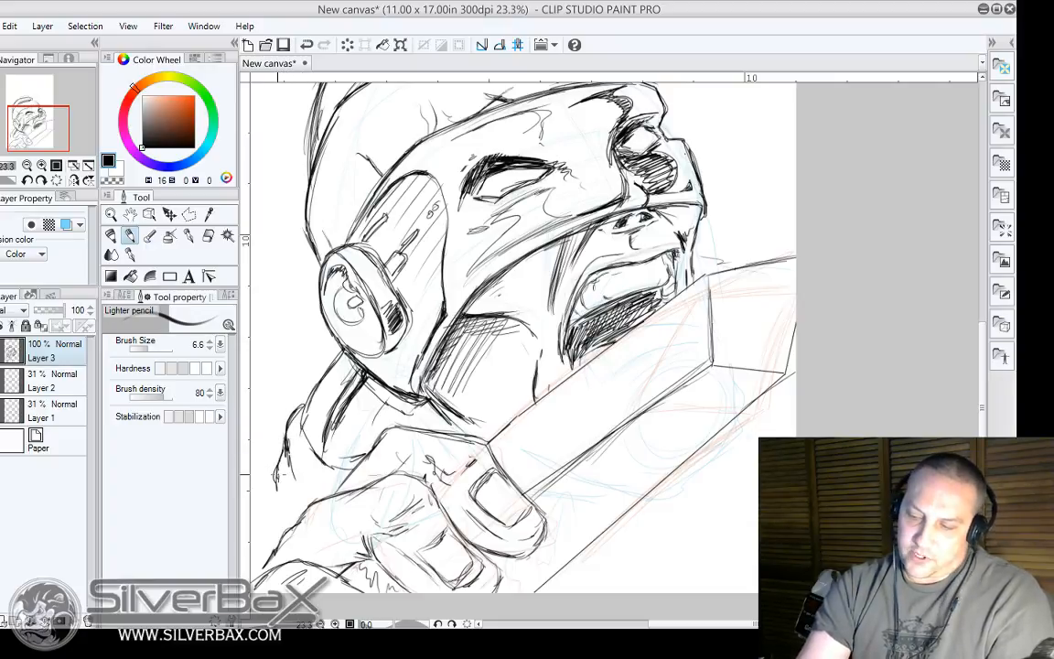
{"action": "mouse_move", "coordinate": [282, 447]}
{"action": "left_mouse_down"}
{"action": "mouse_move", "coordinate": [278, 463]}
{"action": "mouse_move", "coordinate": [277, 450]}
{"action": "left_mouse_up"}
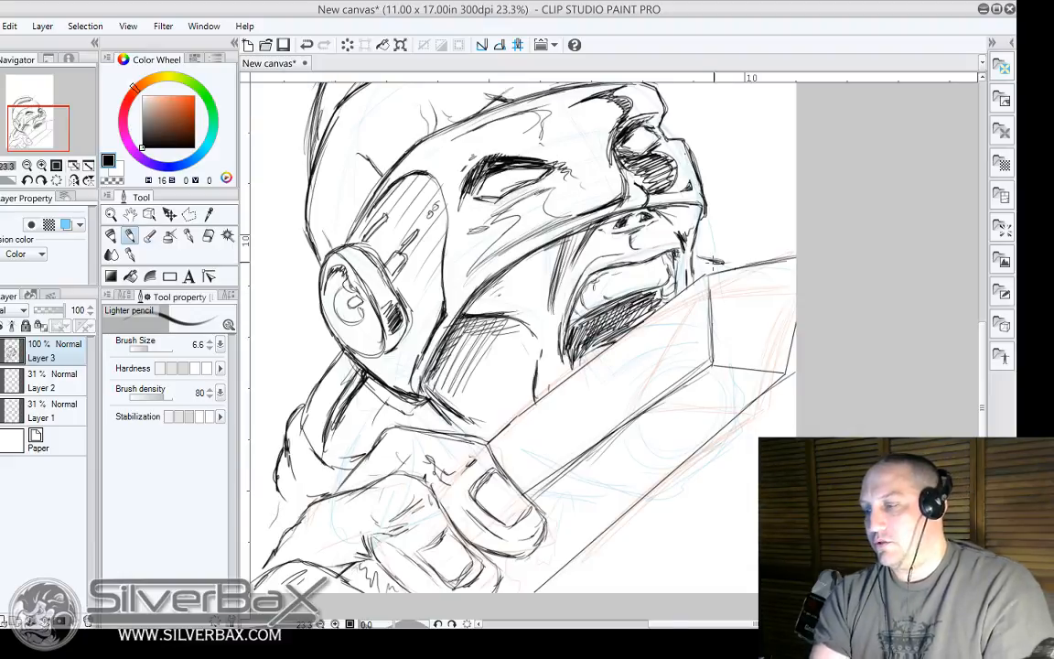
{"action": "mouse_move", "coordinate": [276, 495]}
{"action": "left_mouse_down"}
{"action": "mouse_move", "coordinate": [274, 532]}
{"action": "mouse_move", "coordinate": [271, 518]}
{"action": "left_mouse_up"}
{"action": "left_click_drag", "start_coordinate": [326, 495], "coordinate": [295, 496]}
{"action": "left_click_drag", "start_coordinate": [285, 434], "coordinate": [299, 438]}
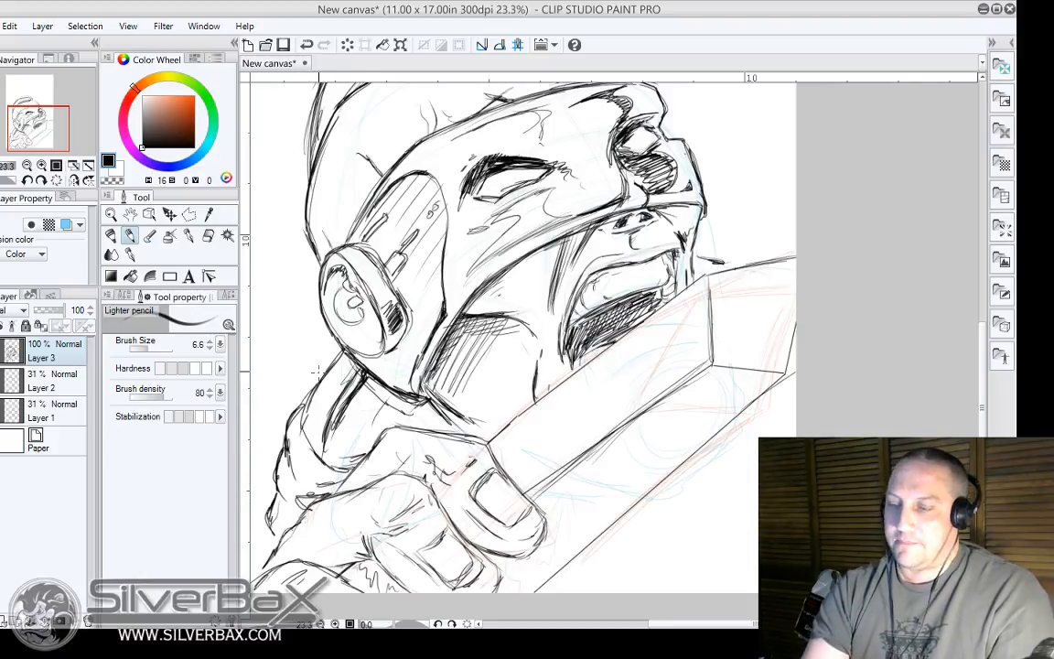
Draw a large curved contour behind the neck from the earpiece to the shoulder, with an inner edge line.
{"action": "mouse_move", "coordinate": [311, 291]}
{"action": "left_mouse_down"}
{"action": "mouse_move", "coordinate": [266, 344]}
{"action": "mouse_move", "coordinate": [275, 453]}
{"action": "left_mouse_up"}
{"action": "left_click_drag", "start_coordinate": [265, 368], "coordinate": [274, 452]}
{"action": "left_click_drag", "start_coordinate": [268, 347], "coordinate": [266, 421]}
{"action": "left_click_drag", "start_coordinate": [294, 309], "coordinate": [268, 350]}
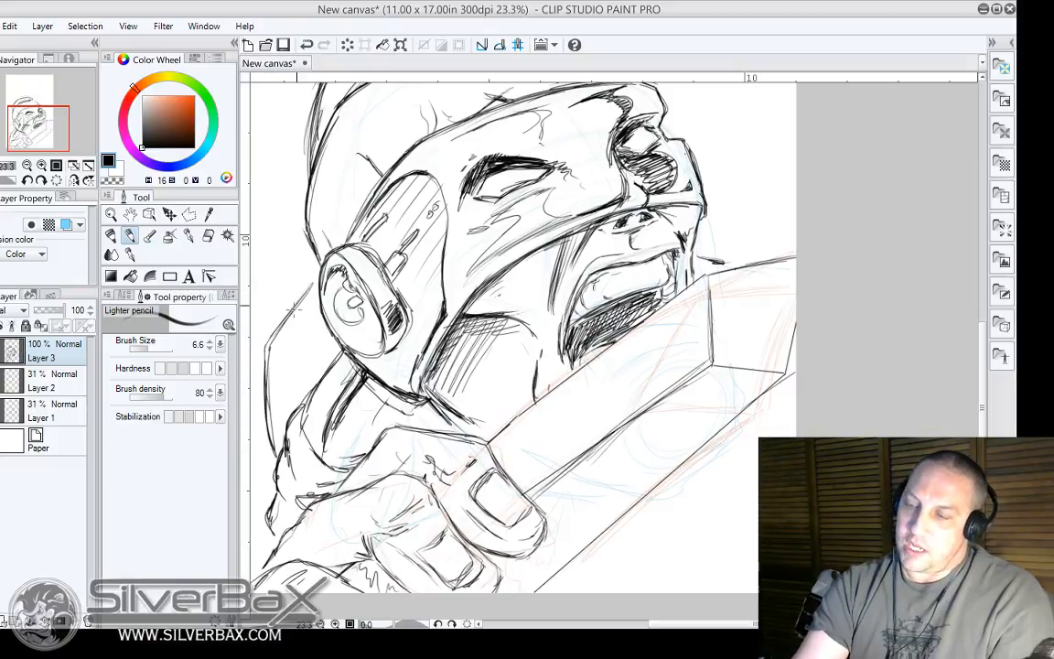
{"action": "mouse_move", "coordinate": [313, 286]}
{"action": "left_mouse_down"}
{"action": "mouse_move", "coordinate": [289, 313]}
{"action": "mouse_move", "coordinate": [331, 355]}
{"action": "left_mouse_up"}
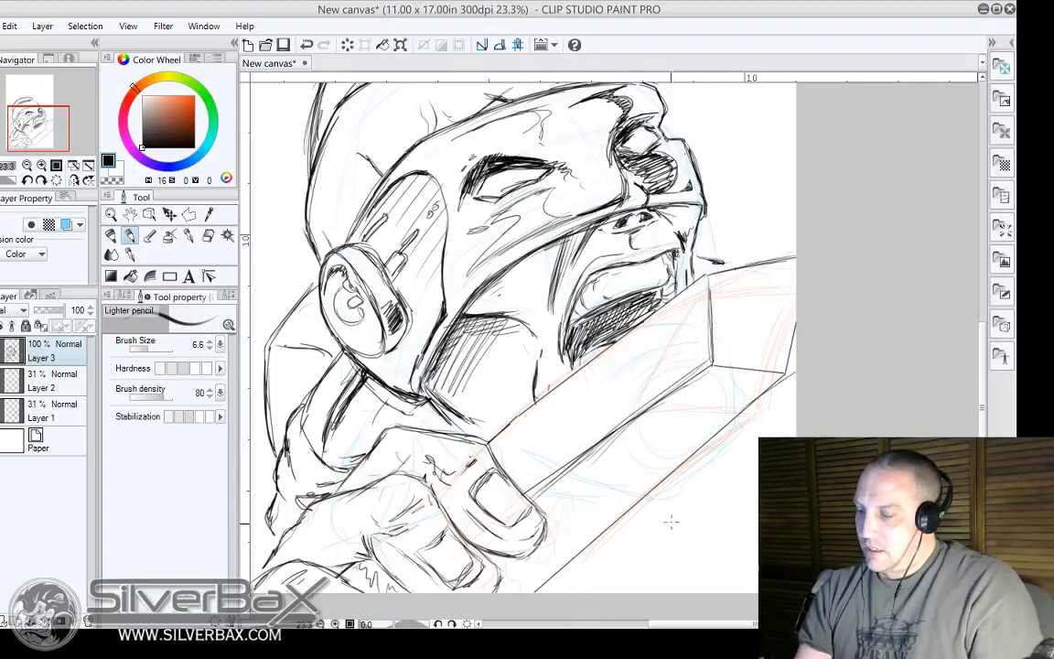
Hatch dark diagonal strokes in the page's lower corner beneath the block and add looping shading strokes above them.
{"action": "mouse_move", "coordinate": [792, 511]}
{"action": "left_mouse_down"}
{"action": "mouse_move", "coordinate": [681, 598]}
{"action": "mouse_move", "coordinate": [691, 597]}
{"action": "left_mouse_up"}
{"action": "left_click_drag", "start_coordinate": [763, 533], "coordinate": [673, 602]}
{"action": "left_click_drag", "start_coordinate": [796, 503], "coordinate": [686, 597]}
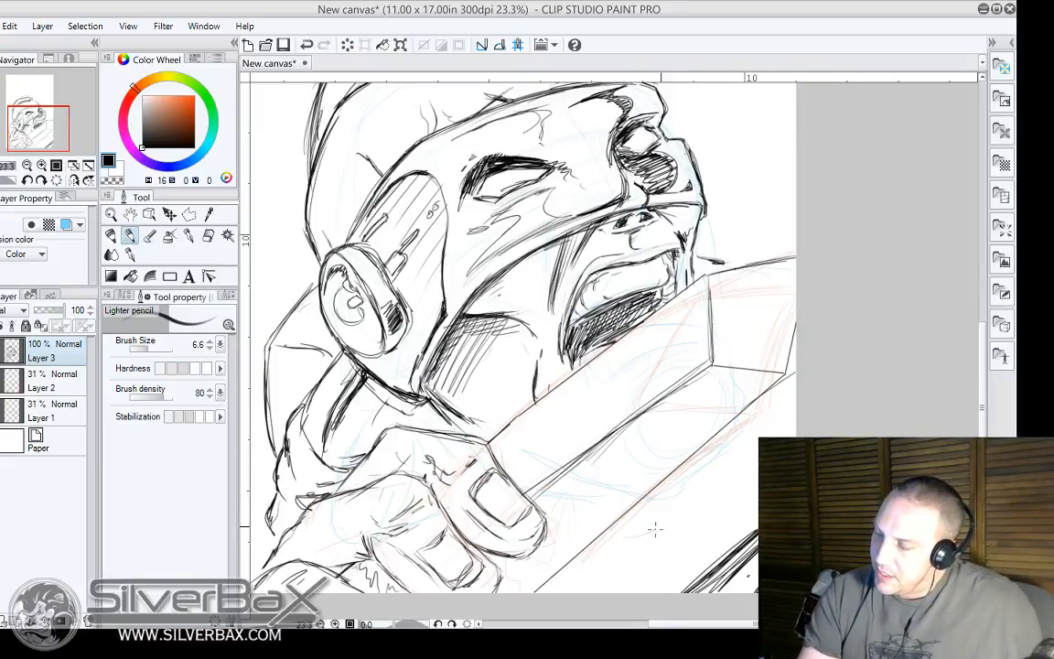
{"action": "mouse_move", "coordinate": [655, 529]}
{"action": "left_mouse_down"}
{"action": "mouse_move", "coordinate": [684, 522]}
{"action": "mouse_move", "coordinate": [758, 468]}
{"action": "mouse_move", "coordinate": [730, 520]}
{"action": "mouse_move", "coordinate": [775, 499]}
{"action": "left_mouse_up"}
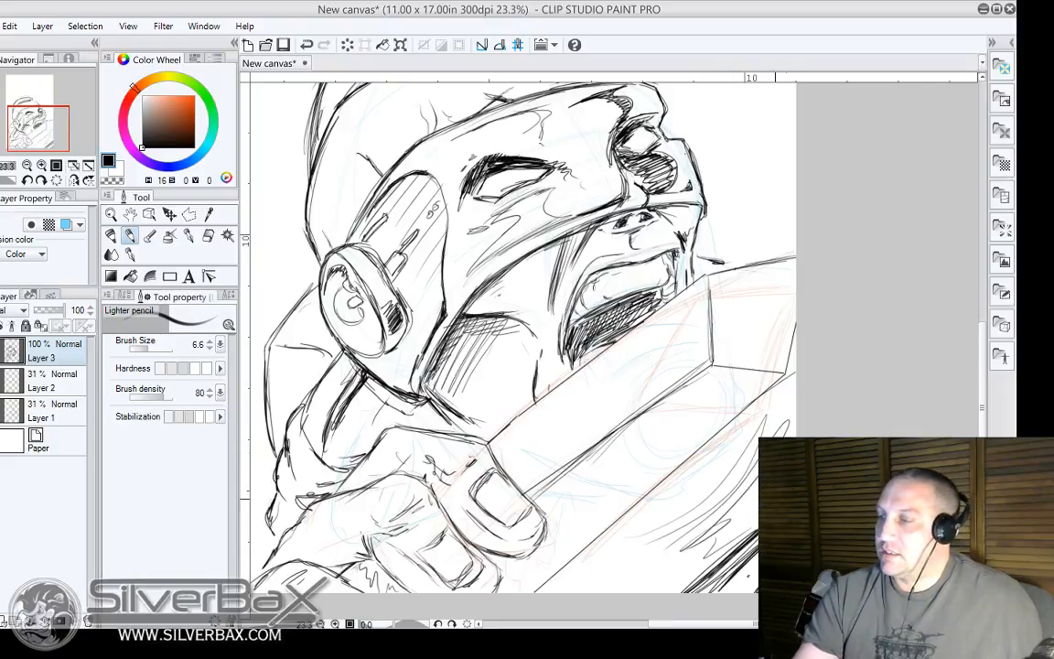
Extend the far shoulder line above the block's end and darken the curved shading strokes beneath the block.
{"action": "mouse_move", "coordinate": [730, 255]}
{"action": "left_mouse_down"}
{"action": "mouse_move", "coordinate": [655, 235]}
{"action": "mouse_move", "coordinate": [694, 227]}
{"action": "mouse_move", "coordinate": [775, 249]}
{"action": "left_mouse_up"}
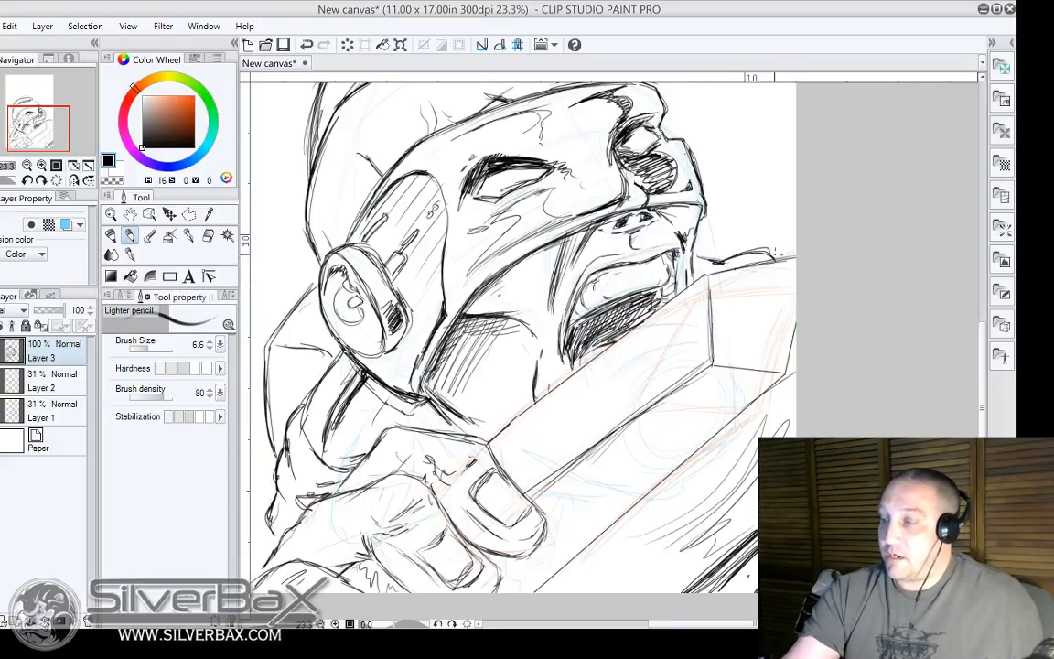
{"action": "mouse_move", "coordinate": [760, 411]}
{"action": "left_mouse_down"}
{"action": "mouse_move", "coordinate": [682, 384]}
{"action": "mouse_move", "coordinate": [635, 457]}
{"action": "mouse_move", "coordinate": [568, 480]}
{"action": "mouse_move", "coordinate": [704, 456]}
{"action": "left_mouse_up"}
{"action": "mouse_move", "coordinate": [703, 503]}
{"action": "left_mouse_down"}
{"action": "mouse_move", "coordinate": [758, 431]}
{"action": "mouse_move", "coordinate": [752, 421]}
{"action": "left_mouse_up"}
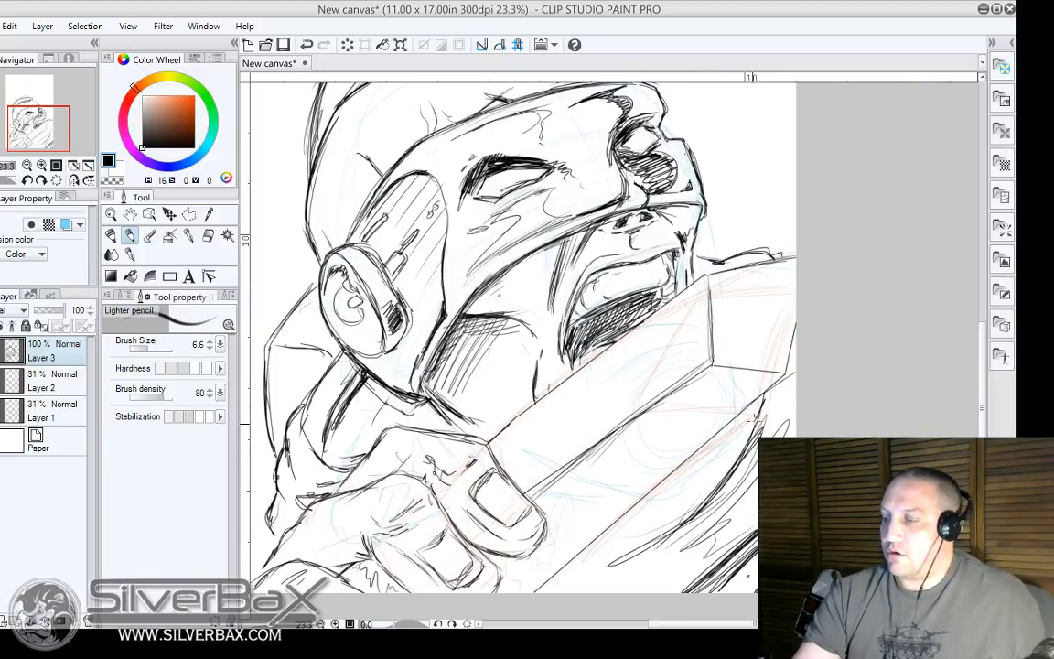
{"action": "mouse_move", "coordinate": [589, 517]}
{"action": "left_mouse_down"}
{"action": "mouse_move", "coordinate": [542, 531]}
{"action": "mouse_move", "coordinate": [598, 513]}
{"action": "mouse_move", "coordinate": [561, 538]}
{"action": "mouse_move", "coordinate": [598, 516]}
{"action": "left_mouse_up"}
{"action": "left_click_drag", "start_coordinate": [541, 587], "coordinate": [575, 577]}
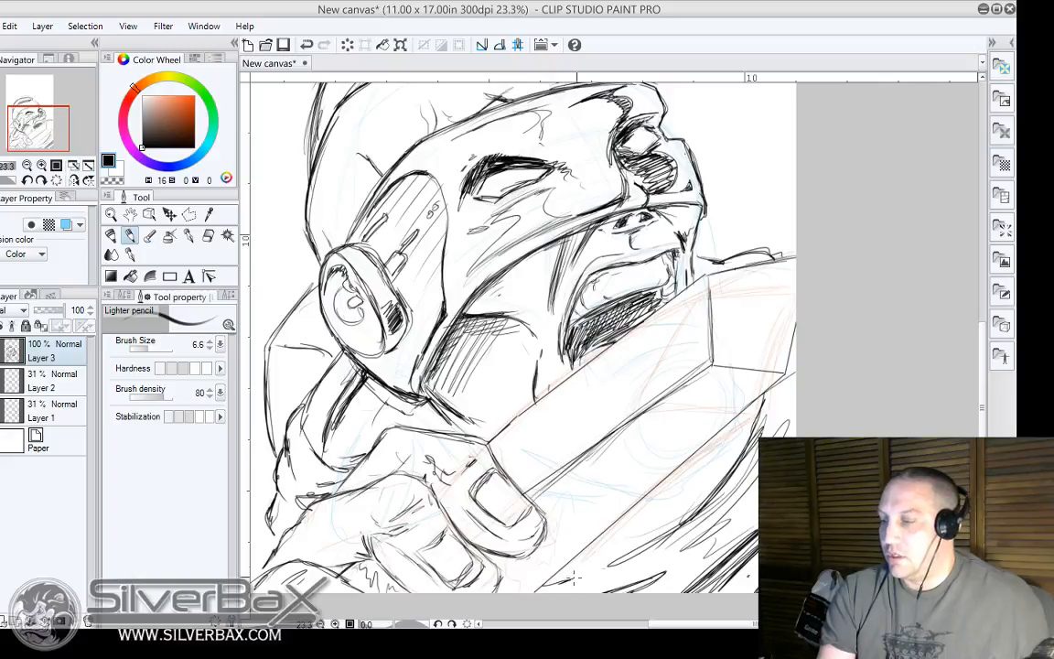
Darken the diagonal block's lower and middle long edges and the outline of its far end face in black pencil.
{"action": "mouse_move", "coordinate": [783, 386]}
{"action": "left_mouse_down"}
{"action": "mouse_move", "coordinate": [774, 414]}
{"action": "mouse_move", "coordinate": [701, 475]}
{"action": "left_mouse_up"}
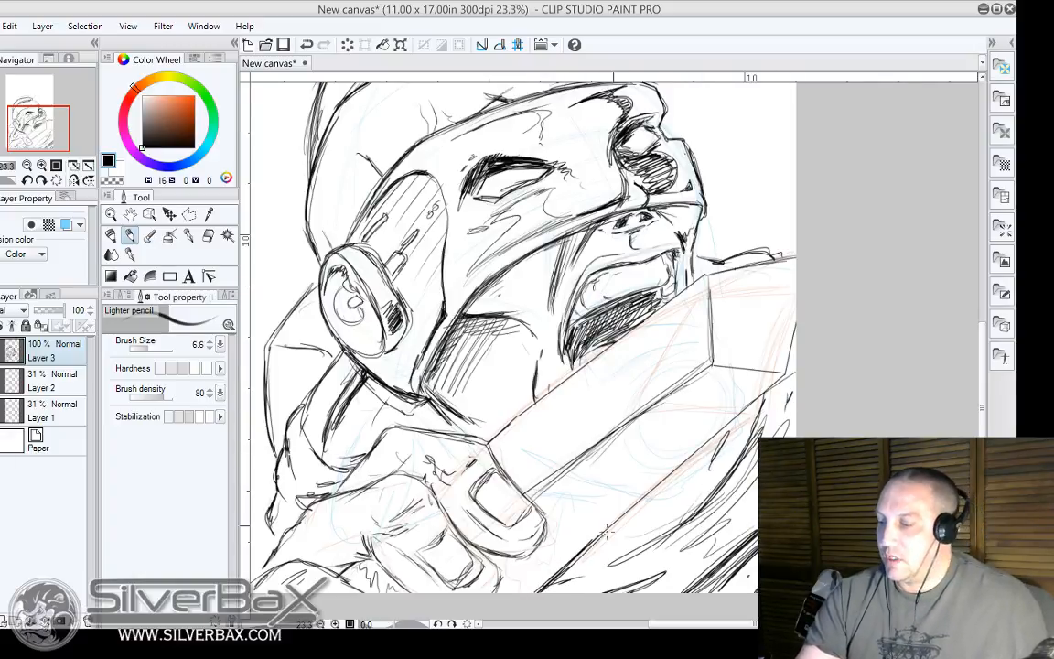
{"action": "mouse_move", "coordinate": [526, 497]}
{"action": "left_mouse_down"}
{"action": "mouse_move", "coordinate": [682, 382]}
{"action": "mouse_move", "coordinate": [712, 329]}
{"action": "left_mouse_up"}
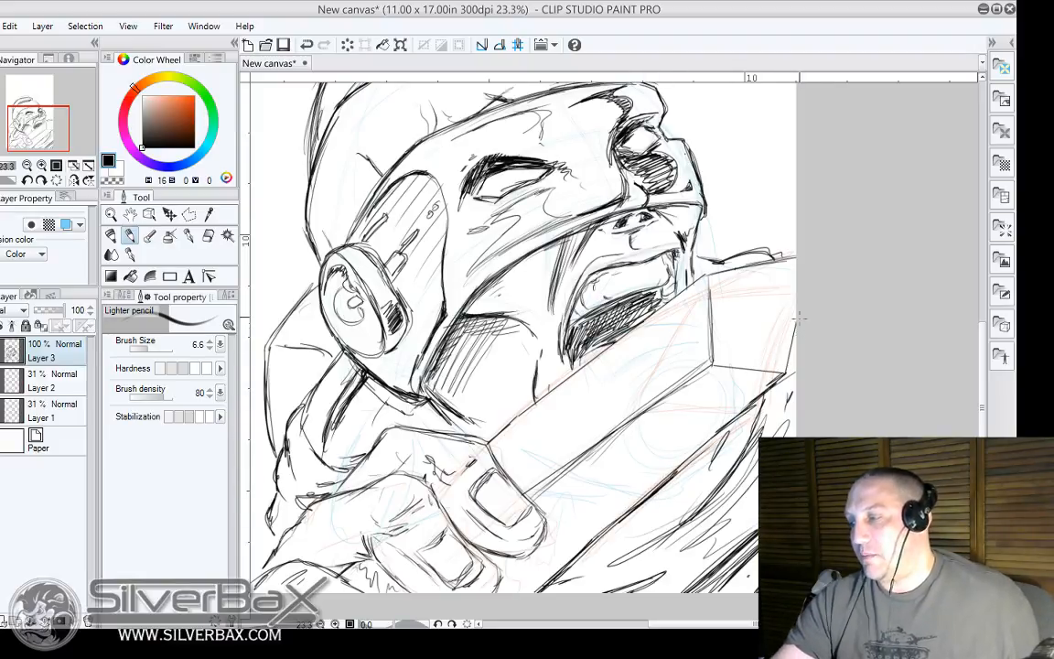
{"action": "left_click_drag", "start_coordinate": [797, 320], "coordinate": [785, 370]}
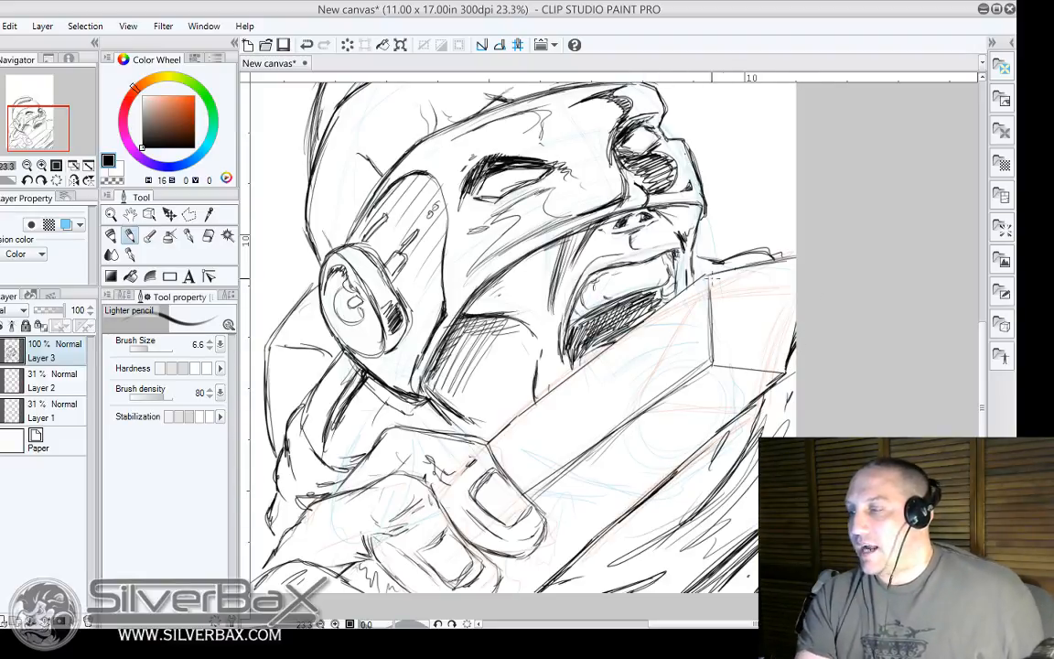
{"action": "left_click_drag", "start_coordinate": [709, 273], "coordinate": [797, 259]}
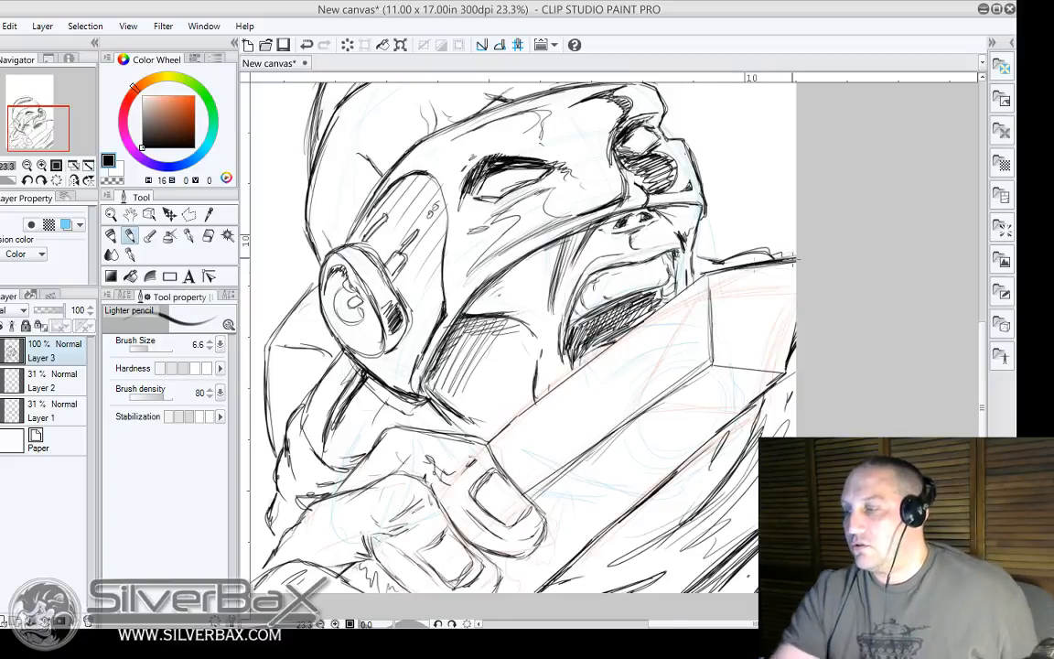
{"action": "left_click_drag", "start_coordinate": [706, 274], "coordinate": [712, 364]}
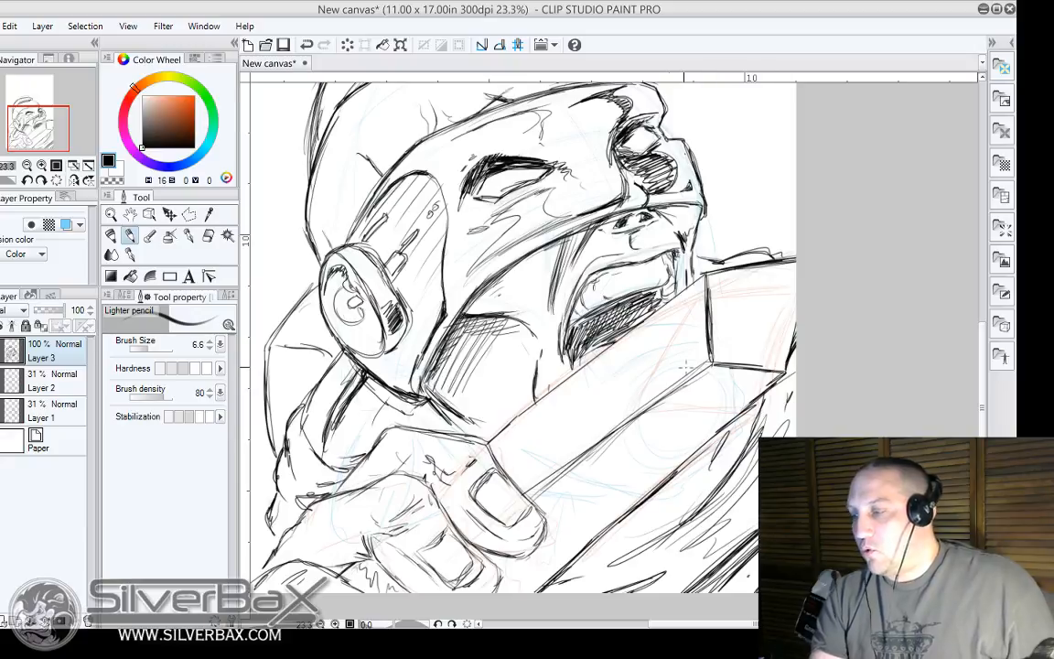
Thicken the block's upper edge beneath the jaw and mouth and add thin slanted shading strokes across its upper face.
{"action": "left_click_drag", "start_coordinate": [644, 328], "coordinate": [478, 448]}
{"action": "mouse_move", "coordinate": [574, 374]}
{"action": "left_mouse_down"}
{"action": "mouse_move", "coordinate": [490, 439]}
{"action": "mouse_move", "coordinate": [584, 361]}
{"action": "left_mouse_up"}
{"action": "left_click_drag", "start_coordinate": [508, 424], "coordinate": [611, 342]}
{"action": "left_click_drag", "start_coordinate": [565, 373], "coordinate": [608, 342]}
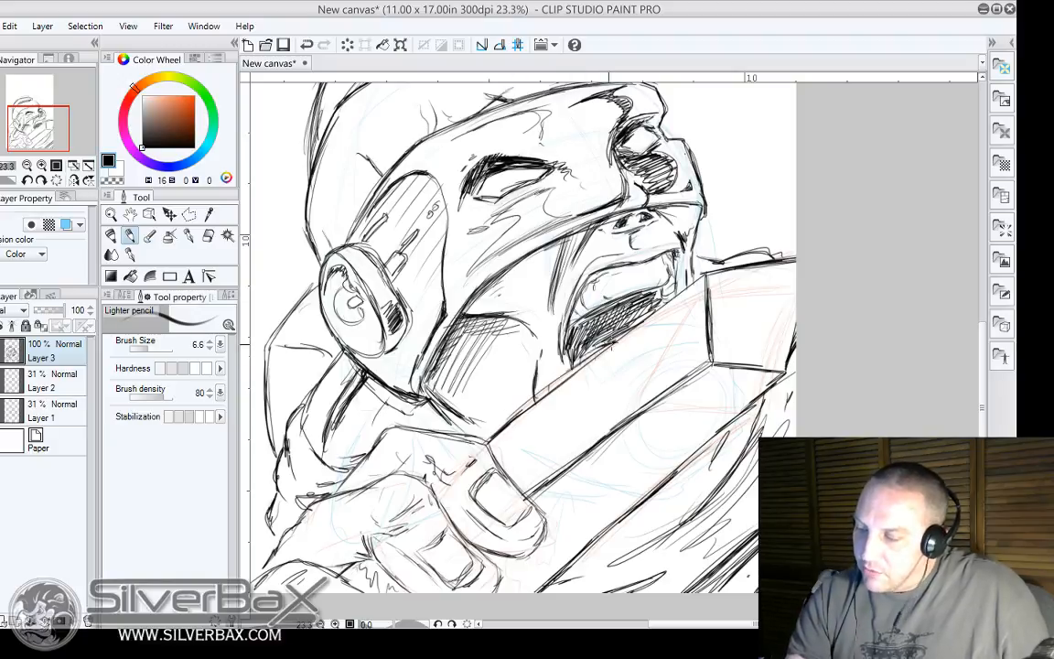
{"action": "left_click_drag", "start_coordinate": [510, 409], "coordinate": [702, 276]}
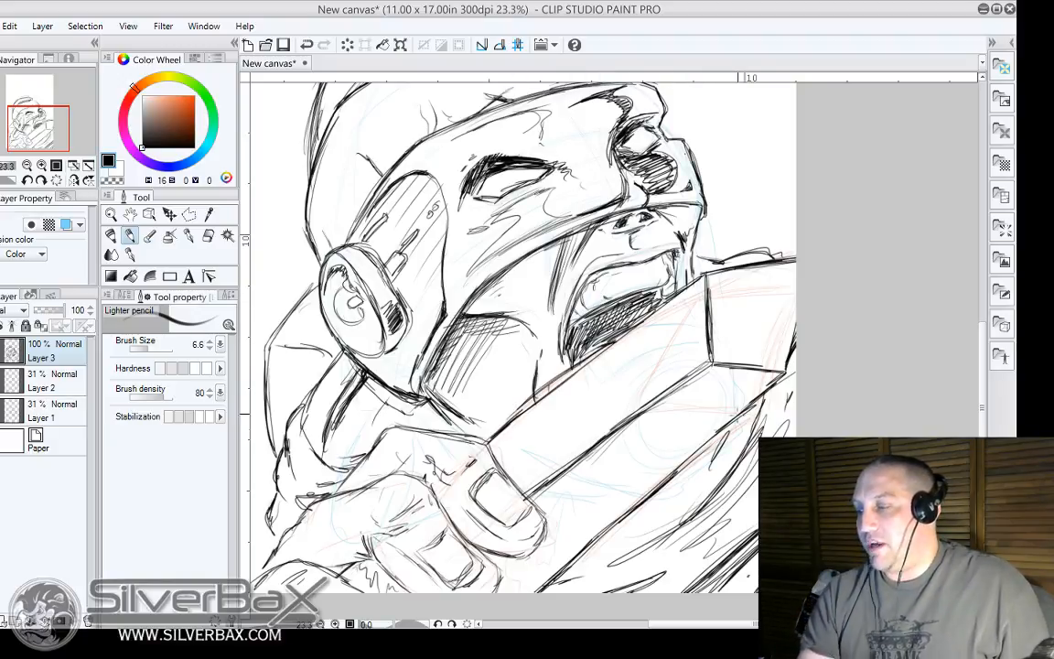
{"action": "mouse_move", "coordinate": [646, 318]}
{"action": "left_mouse_down"}
{"action": "mouse_move", "coordinate": [629, 411]}
{"action": "mouse_move", "coordinate": [614, 427]}
{"action": "left_mouse_up"}
{"action": "left_click_drag", "start_coordinate": [622, 338], "coordinate": [594, 443]}
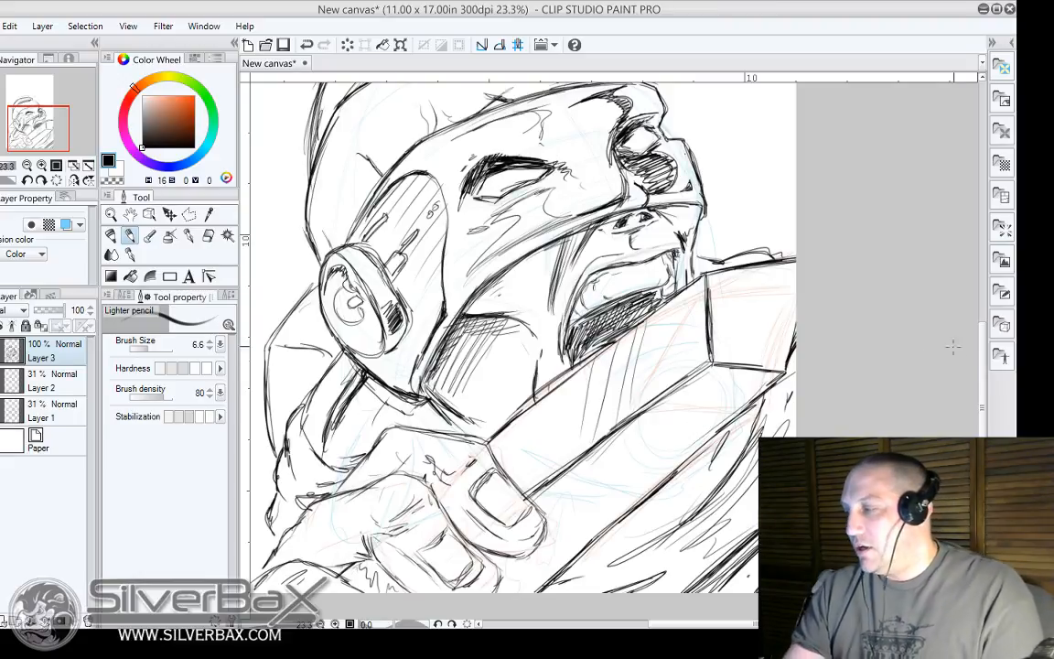
Hatch the area just below the fingertips with short, near-vertical pencil strokes.
{"action": "mouse_move", "coordinate": [982, 367]}
{"action": "left_mouse_down"}
{"action": "mouse_move", "coordinate": [982, 358]}
{"action": "mouse_move", "coordinate": [982, 378]}
{"action": "left_mouse_up"}
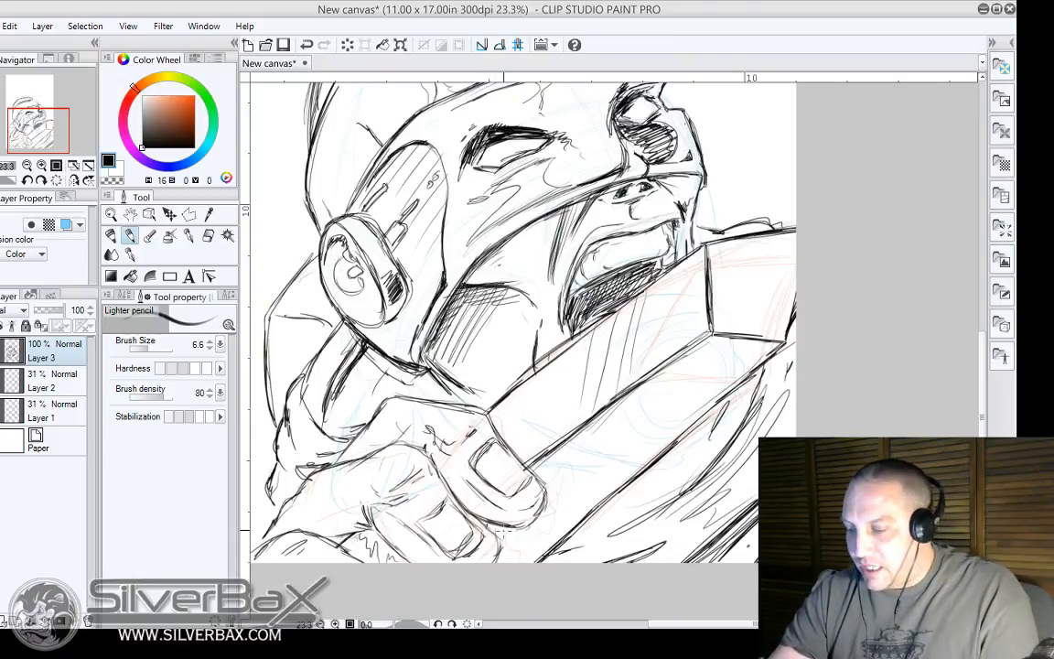
{"action": "left_click_drag", "start_coordinate": [503, 529], "coordinate": [508, 562]}
{"action": "left_click_drag", "start_coordinate": [510, 527], "coordinate": [514, 561]}
{"action": "left_click_drag", "start_coordinate": [516, 527], "coordinate": [520, 562]}
{"action": "left_click_drag", "start_coordinate": [522, 526], "coordinate": [527, 562]}
{"action": "left_click_drag", "start_coordinate": [528, 524], "coordinate": [529, 565]}
Add pencil reflection lines to the lower face of the large angular block and shading strokes along the upper edge of its end face.
{"action": "left_click_drag", "start_coordinate": [616, 405], "coordinate": [607, 482]}
{"action": "left_click_drag", "start_coordinate": [620, 404], "coordinate": [611, 483]}
{"action": "mouse_move", "coordinate": [624, 403]}
{"action": "left_mouse_down"}
{"action": "mouse_move", "coordinate": [614, 483]}
{"action": "mouse_move", "coordinate": [637, 455]}
{"action": "left_mouse_up"}
{"action": "left_click_drag", "start_coordinate": [650, 390], "coordinate": [657, 421]}
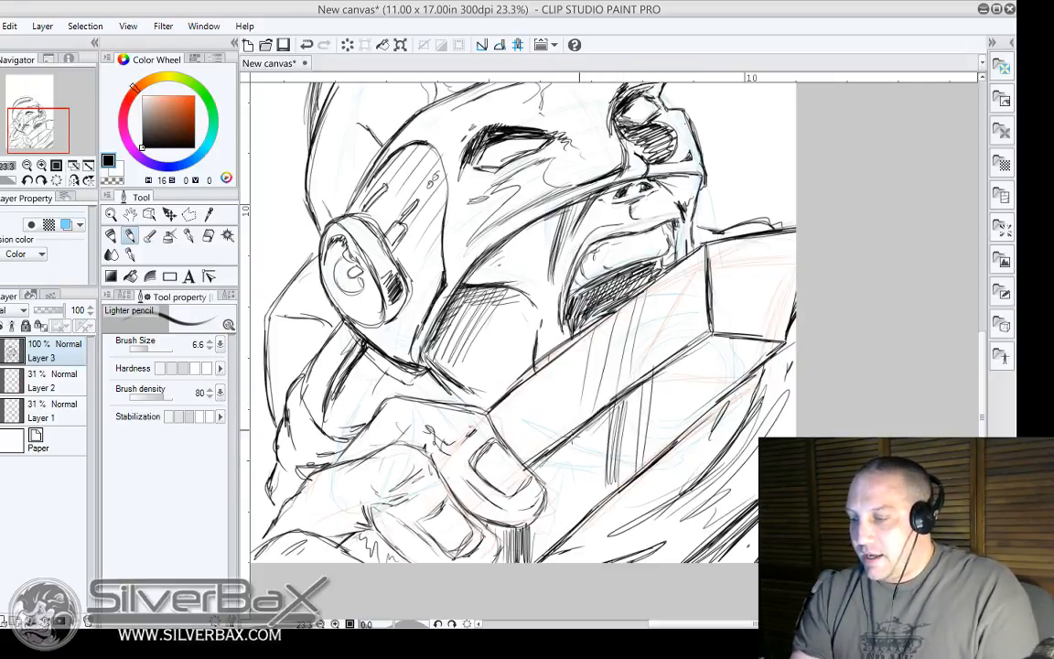
{"action": "mouse_move", "coordinate": [721, 254]}
{"action": "left_mouse_down"}
{"action": "mouse_move", "coordinate": [725, 292]}
{"action": "mouse_move", "coordinate": [776, 239]}
{"action": "mouse_move", "coordinate": [792, 239]}
{"action": "mouse_move", "coordinate": [751, 252]}
{"action": "mouse_move", "coordinate": [724, 283]}
{"action": "mouse_move", "coordinate": [776, 243]}
{"action": "left_mouse_up"}
{"action": "mouse_move", "coordinate": [719, 262]}
{"action": "left_mouse_down"}
{"action": "mouse_move", "coordinate": [723, 288]}
{"action": "mouse_move", "coordinate": [785, 240]}
{"action": "left_mouse_up"}
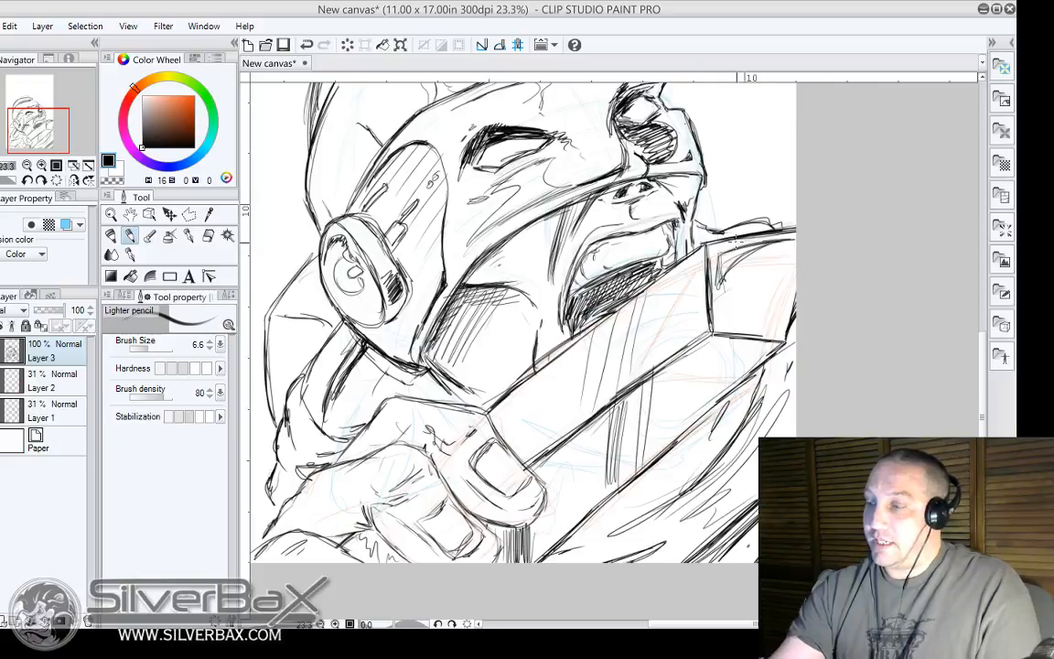
Lower the opacity of the pencil sketch on Layer 3 to 33%.
{"action": "scroll", "coordinate": [970, 400], "scroll_direction": "up", "scroll_amount": 5}
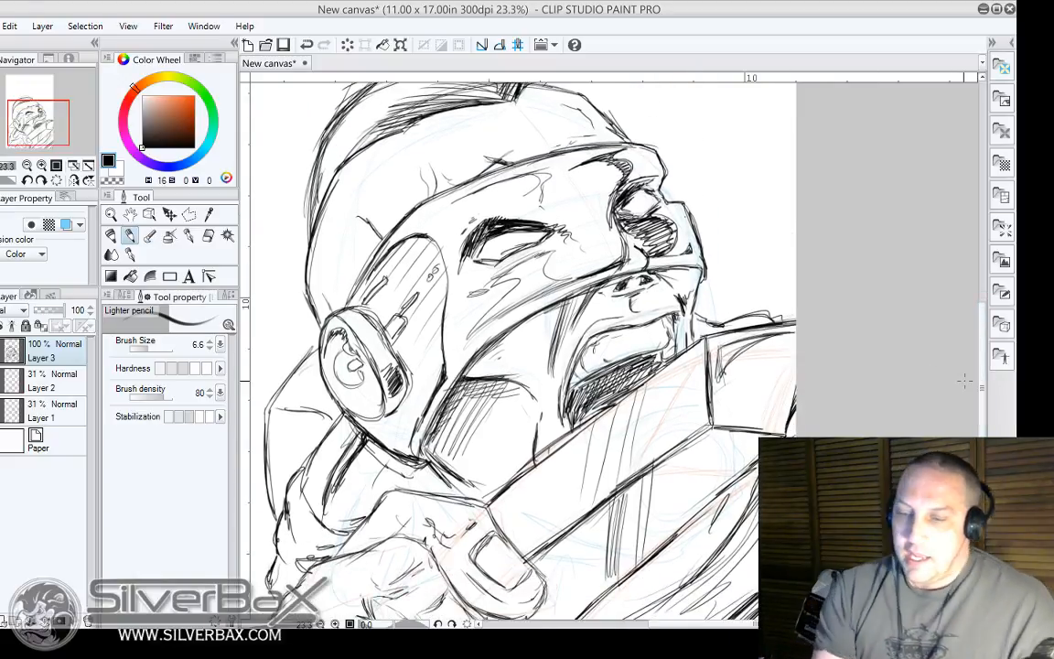
{"action": "mouse_move", "coordinate": [52, 320]}
{"action": "left_mouse_down"}
{"action": "mouse_move", "coordinate": [63, 312]}
{"action": "mouse_move", "coordinate": [23, 312]}
{"action": "left_mouse_up"}
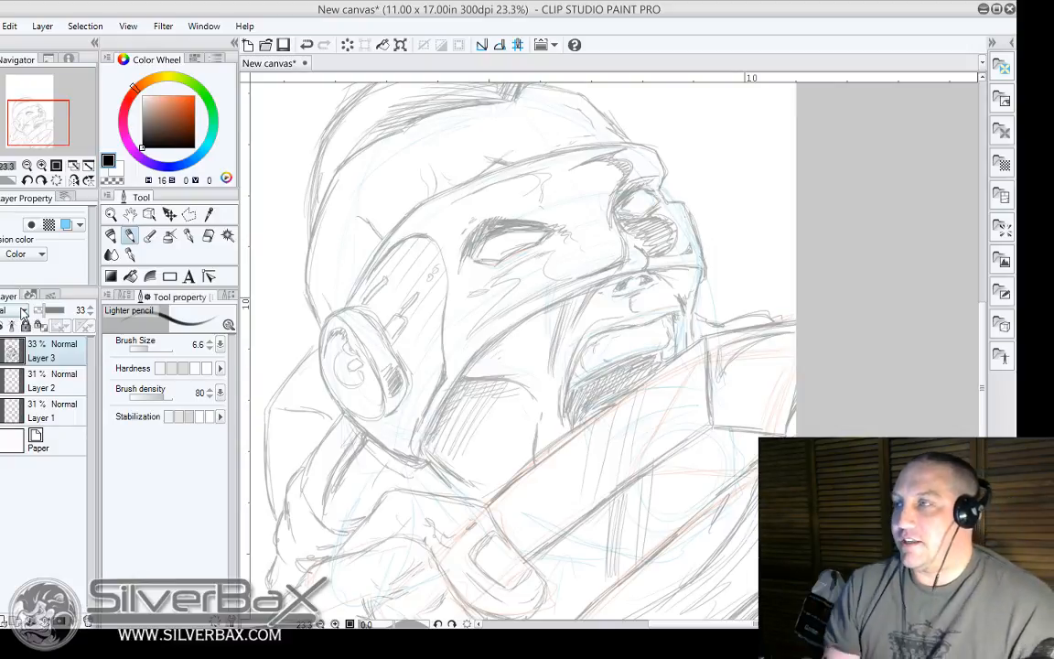
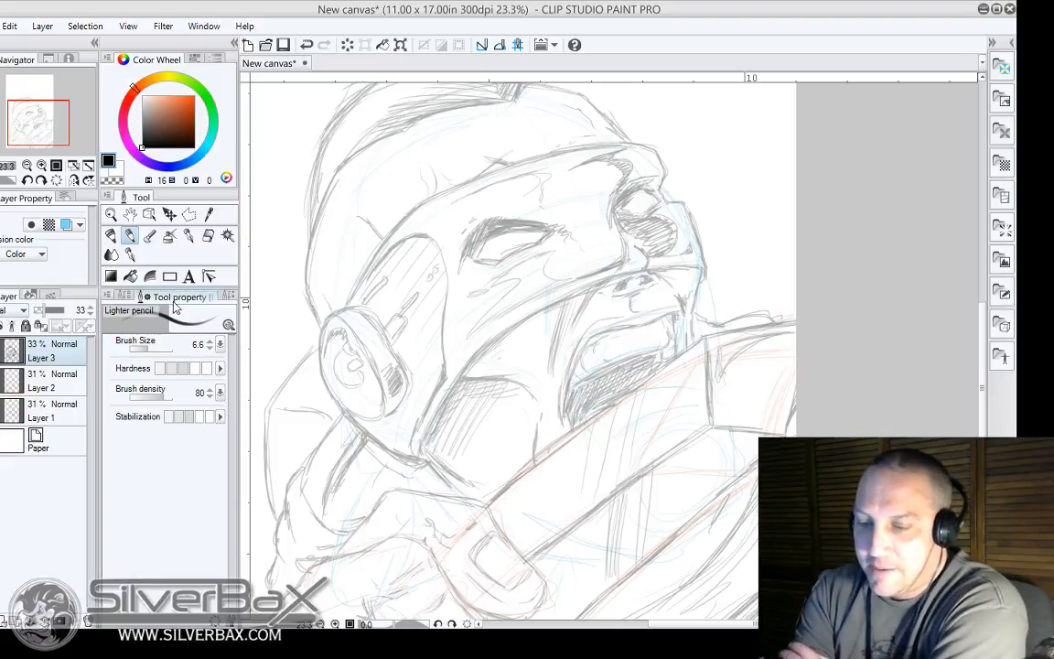
Add a new layer above the faded sketch and set up the G-pen with a brush size of 25.4.
{"action": "left_click", "coordinate": [116, 235]}
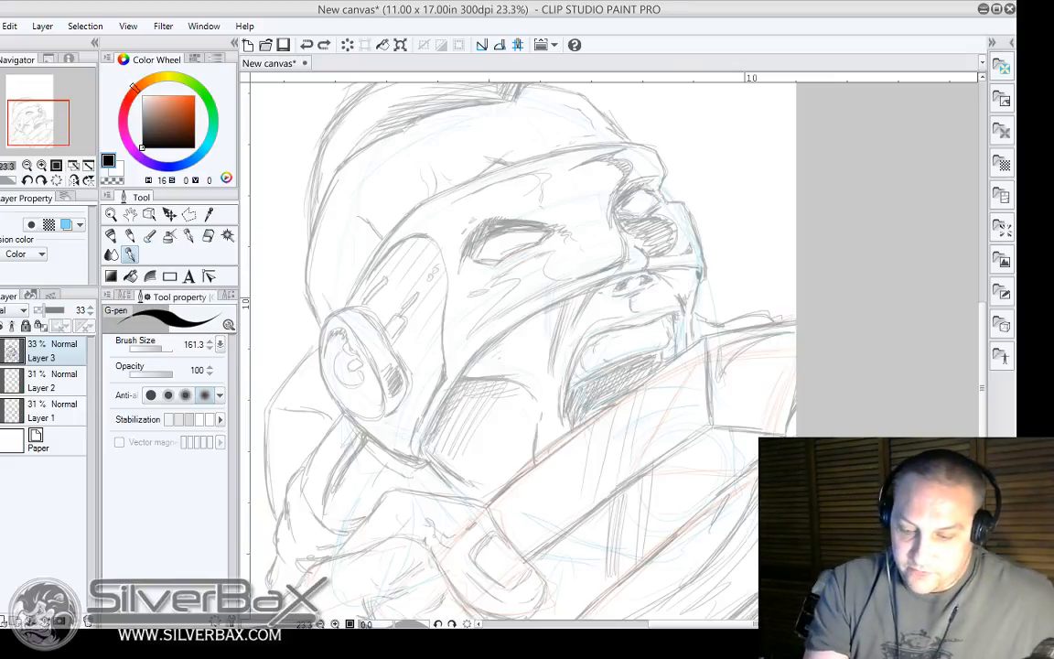
{"action": "key", "text": "ctrl+shift+n"}
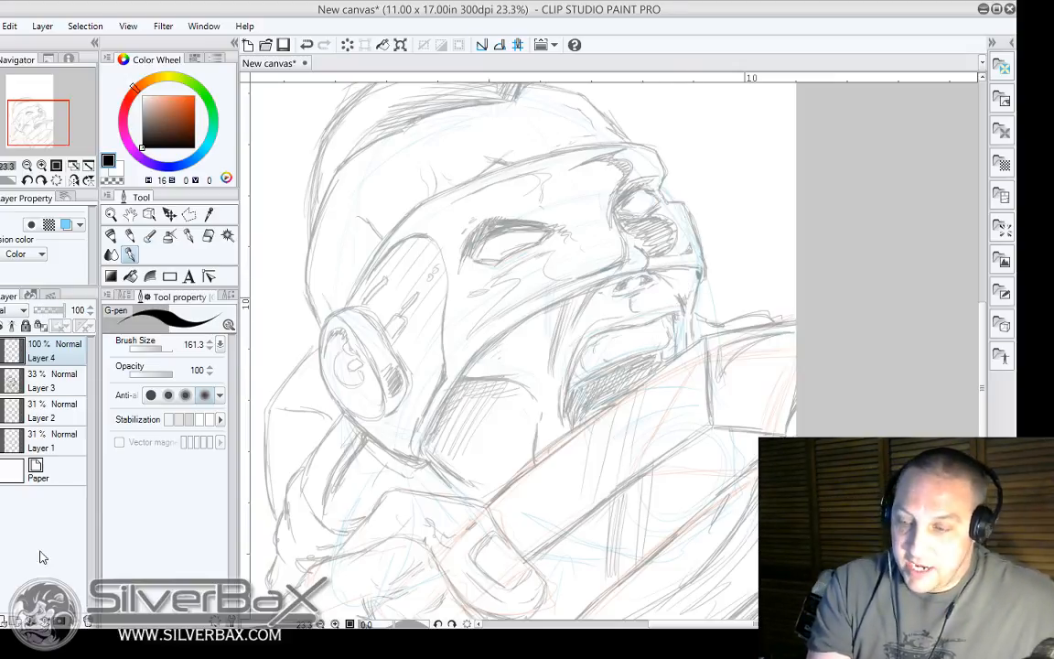
{"action": "left_click", "coordinate": [160, 343]}
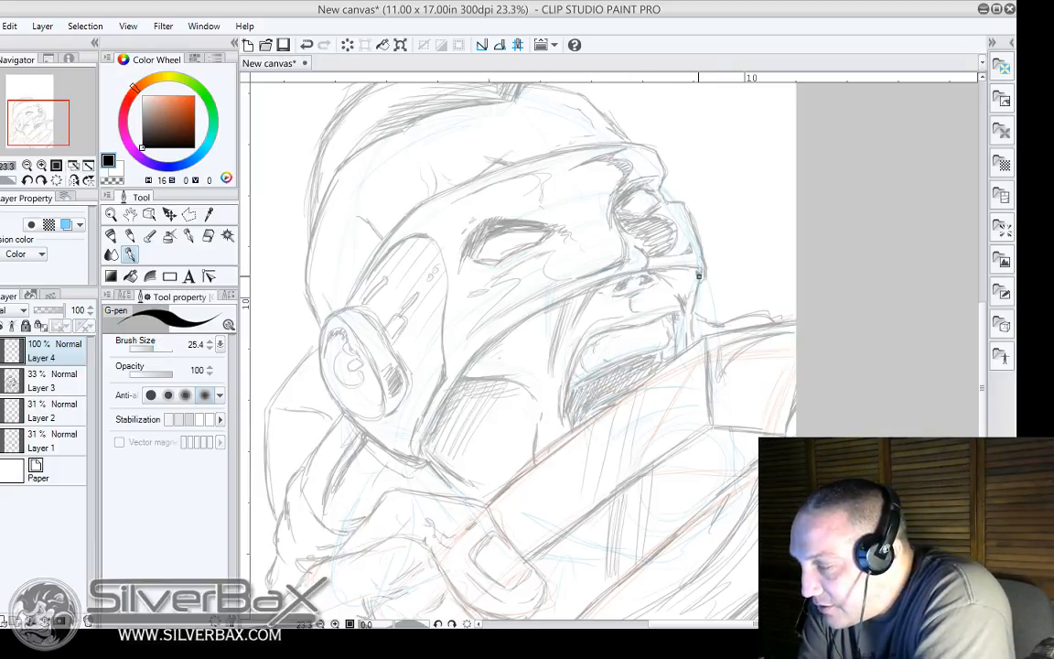
Ink the mask's lower edge as a thick tapering curve from the tip of the nose back across the cheek.
{"action": "mouse_move", "coordinate": [695, 271]}
{"action": "left_mouse_down"}
{"action": "mouse_move", "coordinate": [570, 292]}
{"action": "mouse_move", "coordinate": [483, 346]}
{"action": "left_mouse_up"}
{"action": "mouse_move", "coordinate": [638, 271]}
{"action": "left_mouse_down"}
{"action": "mouse_move", "coordinate": [496, 326]}
{"action": "mouse_move", "coordinate": [568, 295]}
{"action": "mouse_move", "coordinate": [475, 357]}
{"action": "left_mouse_up"}
{"action": "mouse_move", "coordinate": [585, 287]}
{"action": "left_mouse_down"}
{"action": "mouse_move", "coordinate": [684, 267]}
{"action": "mouse_move", "coordinate": [671, 266]}
{"action": "mouse_move", "coordinate": [700, 274]}
{"action": "left_mouse_up"}
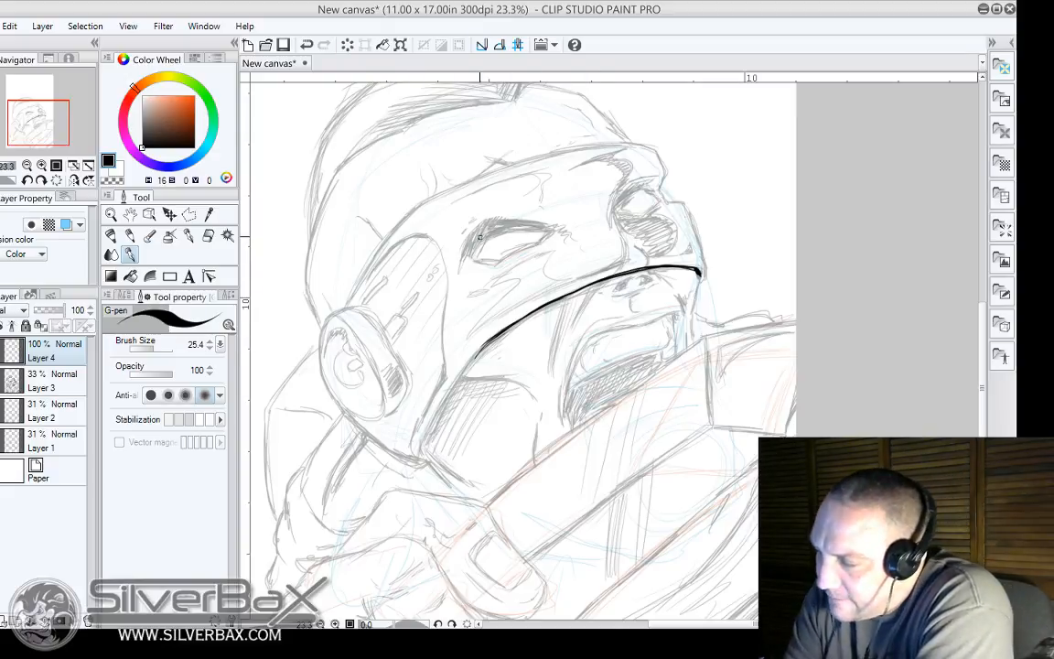
Ink the outline of the near eye and fill the heavy black shadow around its upper lid and outer corner.
{"action": "mouse_move", "coordinate": [486, 235]}
{"action": "left_mouse_down"}
{"action": "mouse_move", "coordinate": [477, 258]}
{"action": "mouse_move", "coordinate": [528, 230]}
{"action": "mouse_move", "coordinate": [552, 231]}
{"action": "left_mouse_up"}
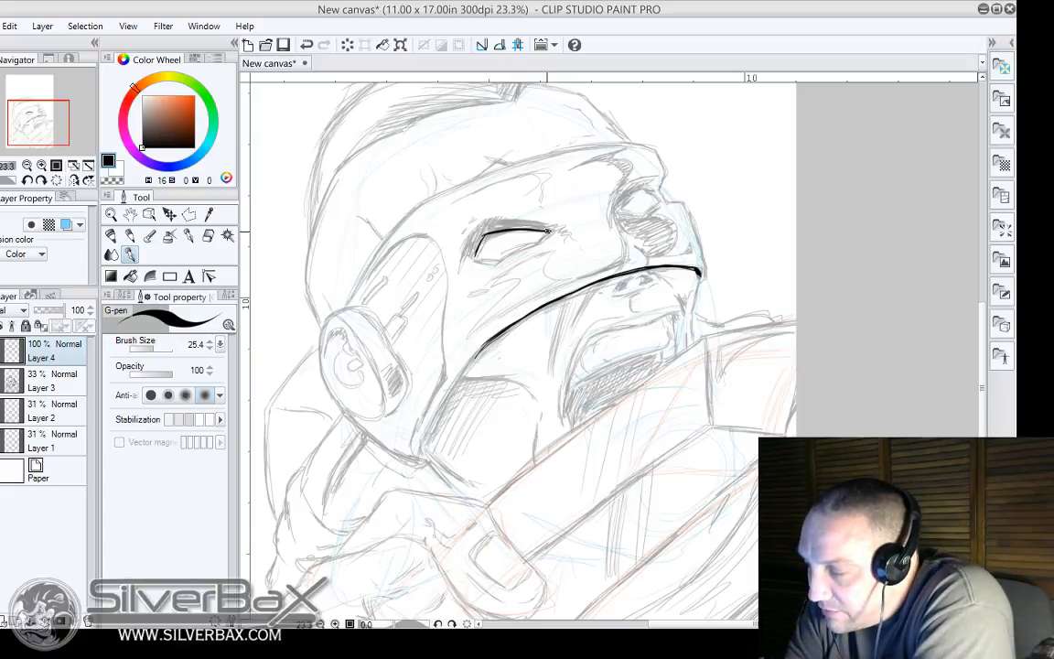
{"action": "left_click_drag", "start_coordinate": [549, 229], "coordinate": [485, 258]}
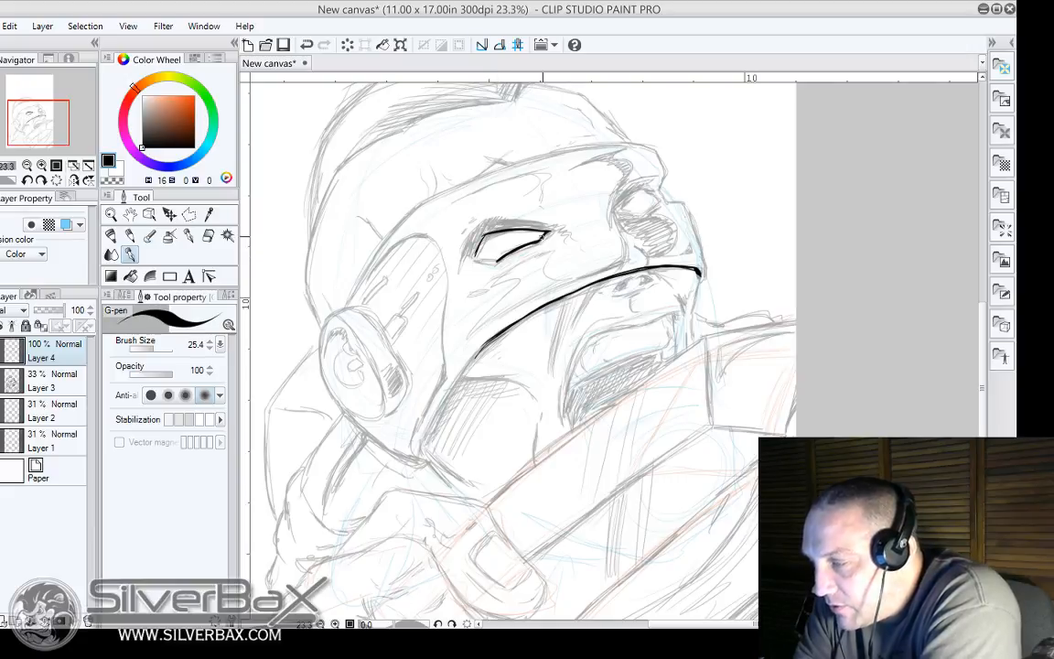
{"action": "left_click_drag", "start_coordinate": [484, 235], "coordinate": [475, 245]}
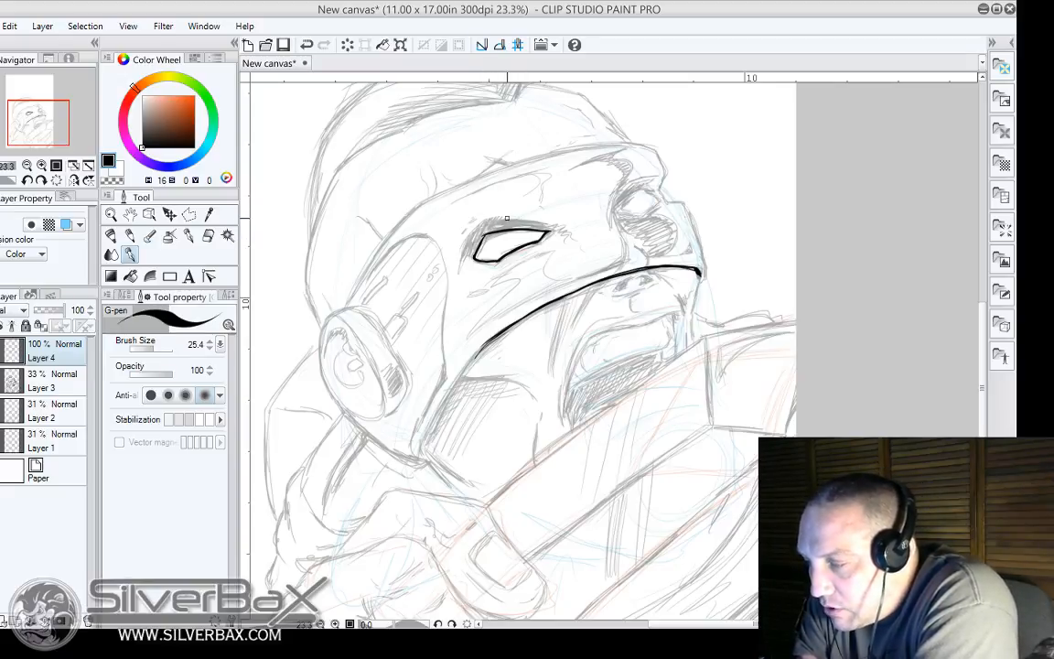
{"action": "left_click_drag", "start_coordinate": [487, 221], "coordinate": [458, 261]}
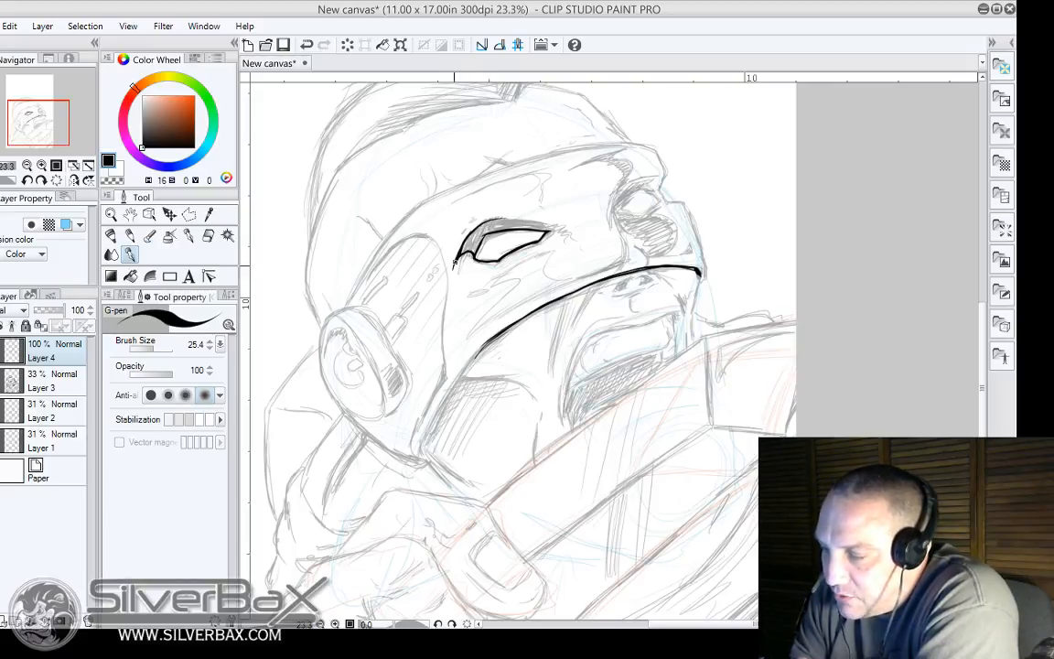
{"action": "mouse_move", "coordinate": [469, 251]}
{"action": "left_mouse_down"}
{"action": "mouse_move", "coordinate": [497, 218]}
{"action": "mouse_move", "coordinate": [483, 220]}
{"action": "mouse_move", "coordinate": [473, 236]}
{"action": "mouse_move", "coordinate": [482, 223]}
{"action": "mouse_move", "coordinate": [502, 223]}
{"action": "mouse_move", "coordinate": [481, 235]}
{"action": "mouse_move", "coordinate": [515, 222]}
{"action": "mouse_move", "coordinate": [481, 220]}
{"action": "mouse_move", "coordinate": [559, 226]}
{"action": "mouse_move", "coordinate": [494, 227]}
{"action": "mouse_move", "coordinate": [557, 229]}
{"action": "left_mouse_up"}
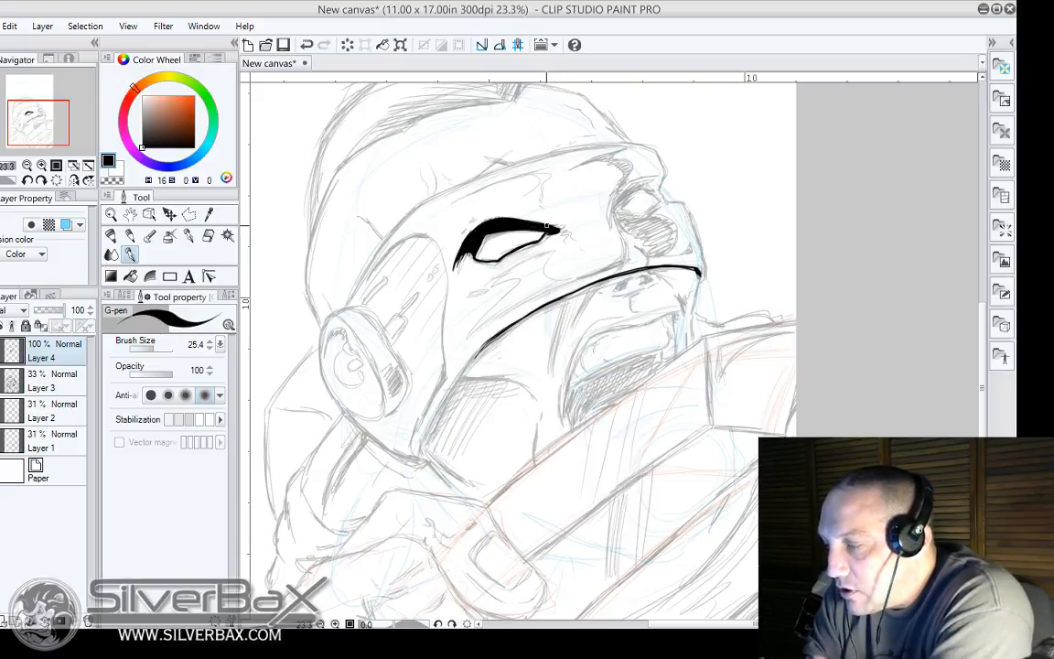
{"action": "left_click_drag", "start_coordinate": [547, 237], "coordinate": [541, 242]}
{"action": "left_click_drag", "start_coordinate": [489, 218], "coordinate": [458, 229]}
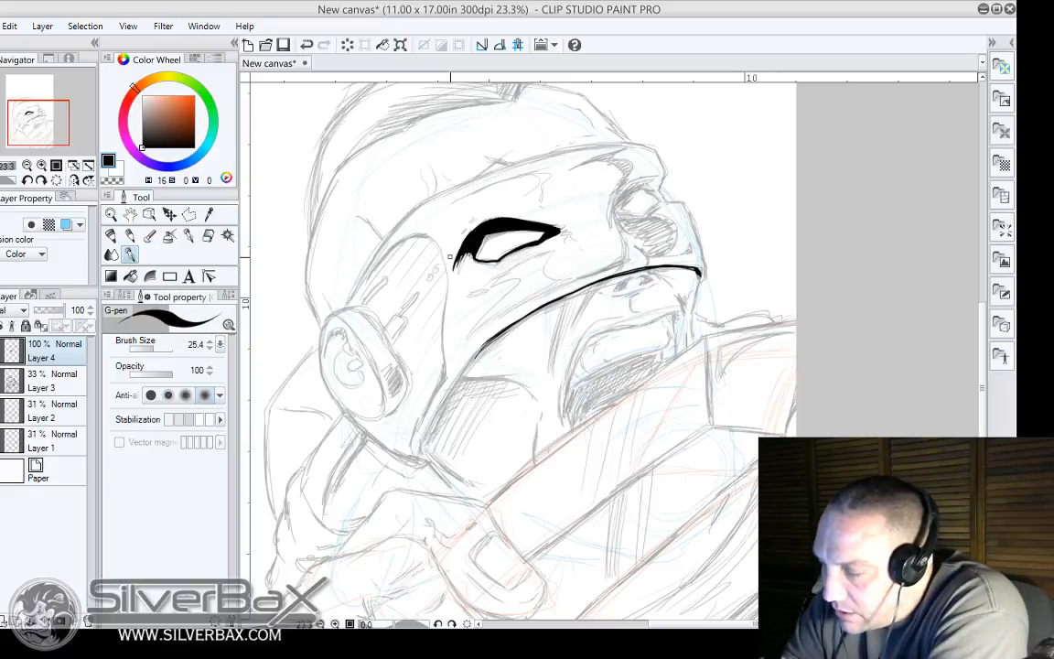
Ink the curved brow shape beside the near eye with hatching, and the mask's upper edge running across the forehead.
{"action": "mouse_move", "coordinate": [450, 258]}
{"action": "left_mouse_down"}
{"action": "mouse_move", "coordinate": [474, 204]}
{"action": "mouse_move", "coordinate": [463, 233]}
{"action": "left_mouse_up"}
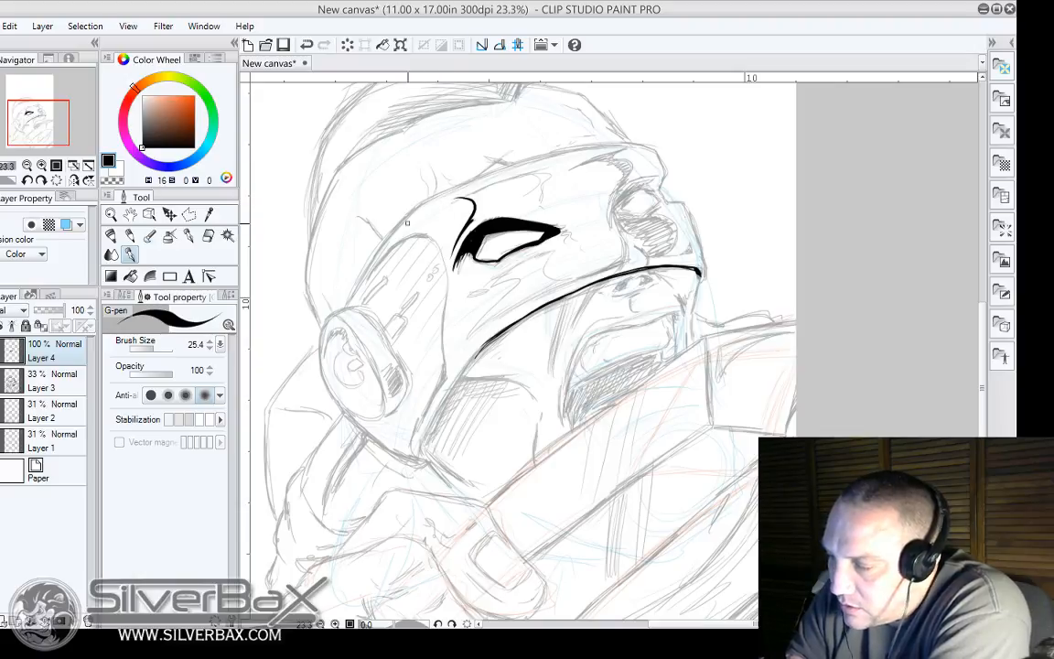
{"action": "mouse_move", "coordinate": [326, 251]}
{"action": "left_mouse_down"}
{"action": "mouse_move", "coordinate": [366, 197]}
{"action": "mouse_move", "coordinate": [425, 160]}
{"action": "mouse_move", "coordinate": [480, 172]}
{"action": "left_mouse_up"}
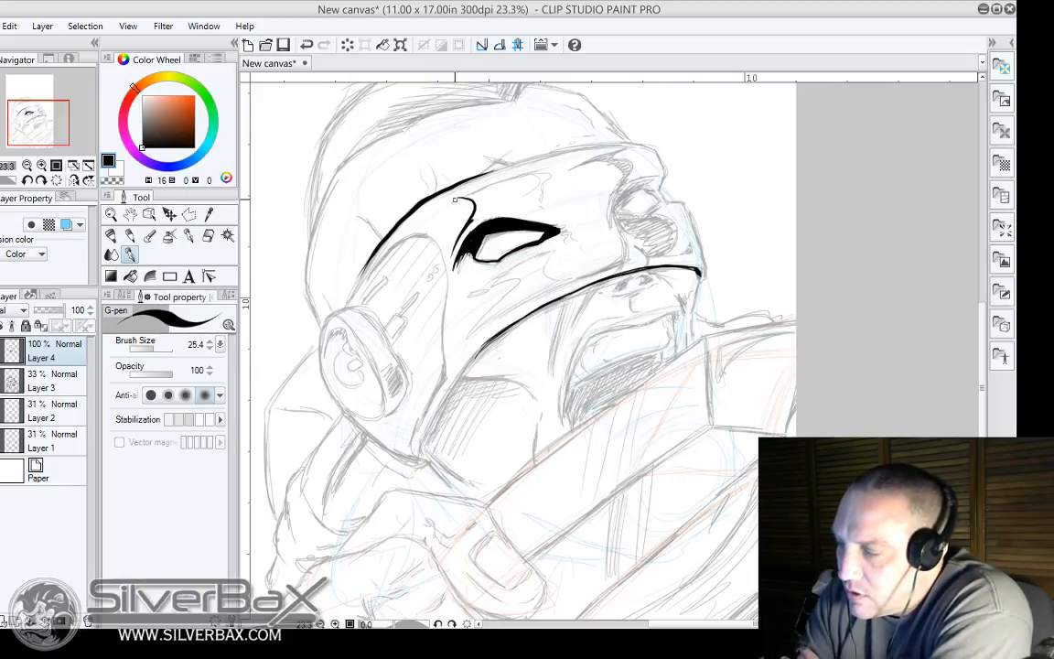
{"action": "left_click_drag", "start_coordinate": [433, 200], "coordinate": [460, 195]}
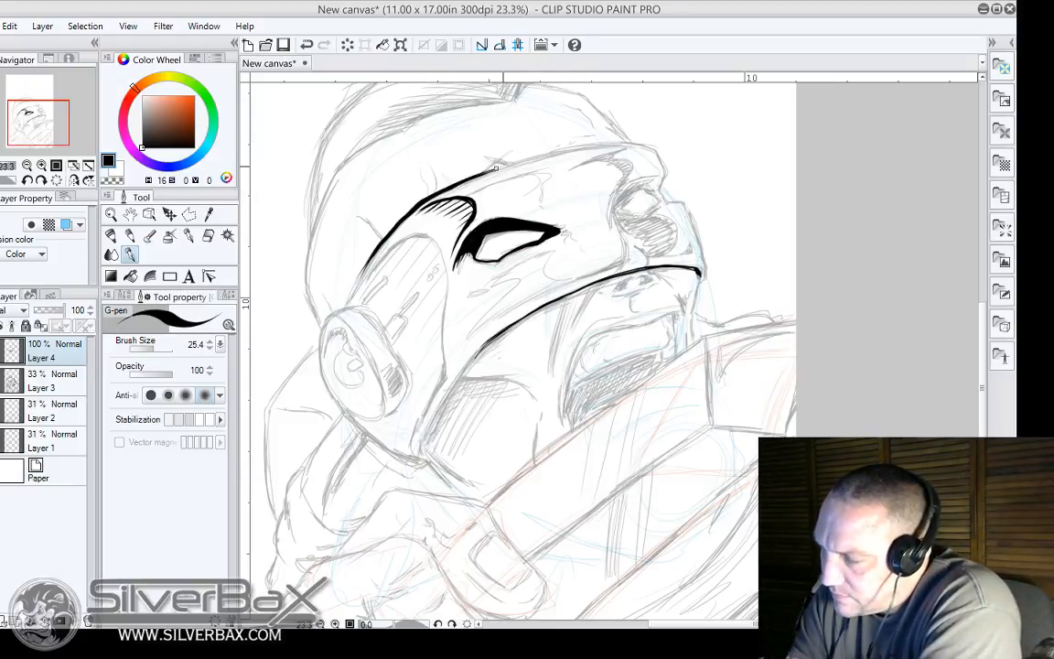
{"action": "left_click_drag", "start_coordinate": [462, 183], "coordinate": [590, 145]}
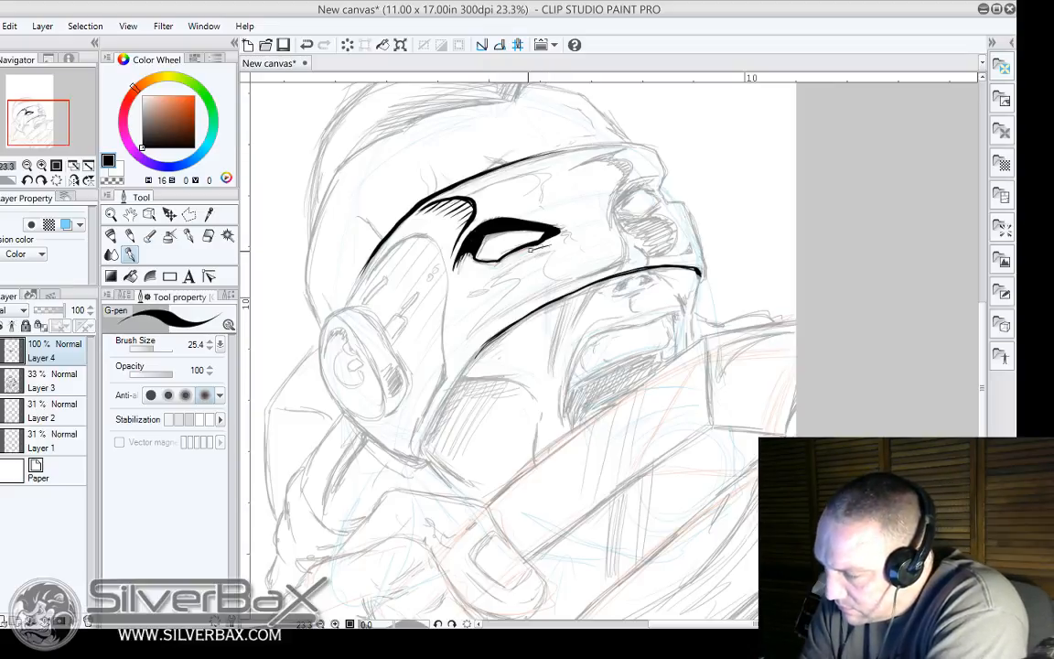
Ink the fold lines under the near eye and fill the fold's inner end with solid black.
{"action": "mouse_move", "coordinate": [545, 247]}
{"action": "left_mouse_down"}
{"action": "mouse_move", "coordinate": [497, 274]}
{"action": "mouse_move", "coordinate": [519, 257]}
{"action": "mouse_move", "coordinate": [558, 279]}
{"action": "mouse_move", "coordinate": [481, 334]}
{"action": "mouse_move", "coordinate": [560, 282]}
{"action": "left_mouse_up"}
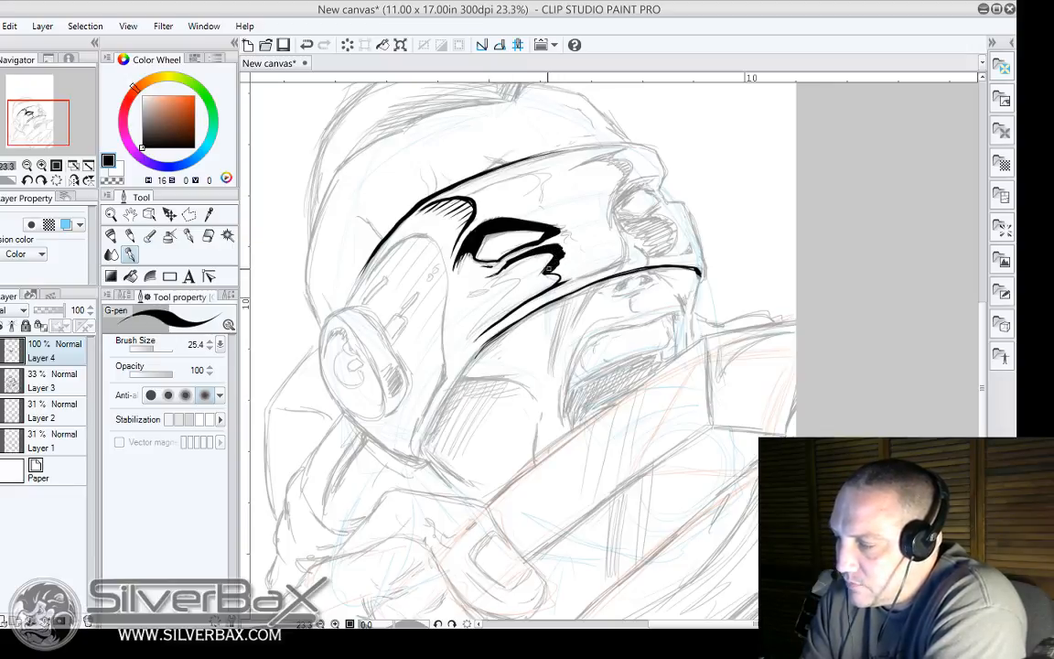
{"action": "mouse_move", "coordinate": [560, 267]}
{"action": "left_mouse_down"}
{"action": "mouse_move", "coordinate": [561, 276]}
{"action": "mouse_move", "coordinate": [565, 246]}
{"action": "left_mouse_up"}
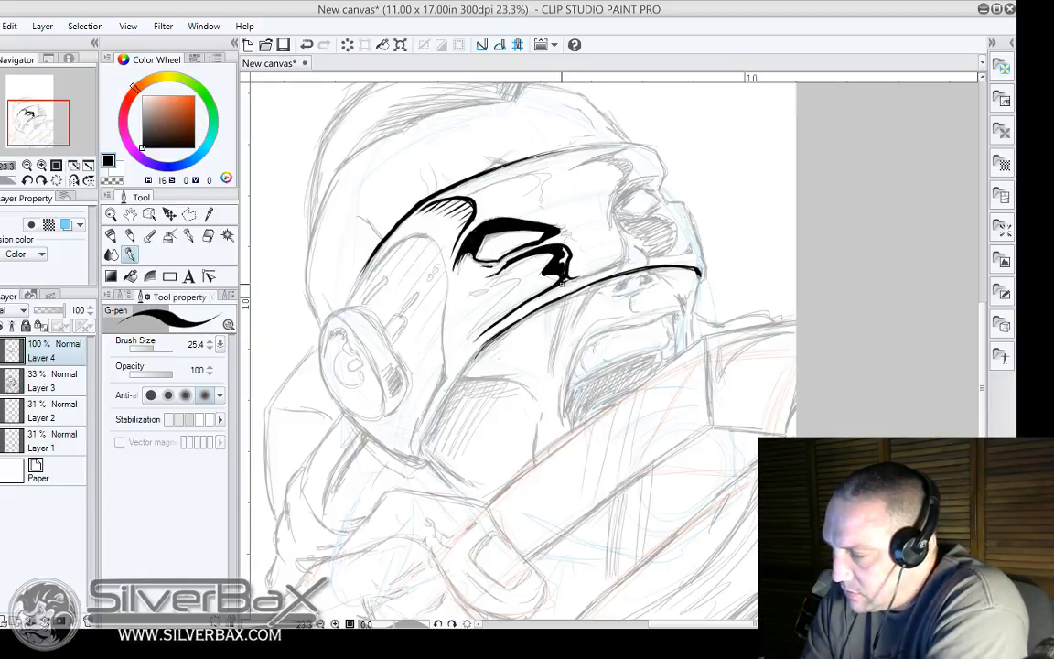
{"action": "left_click_drag", "start_coordinate": [564, 272], "coordinate": [562, 251]}
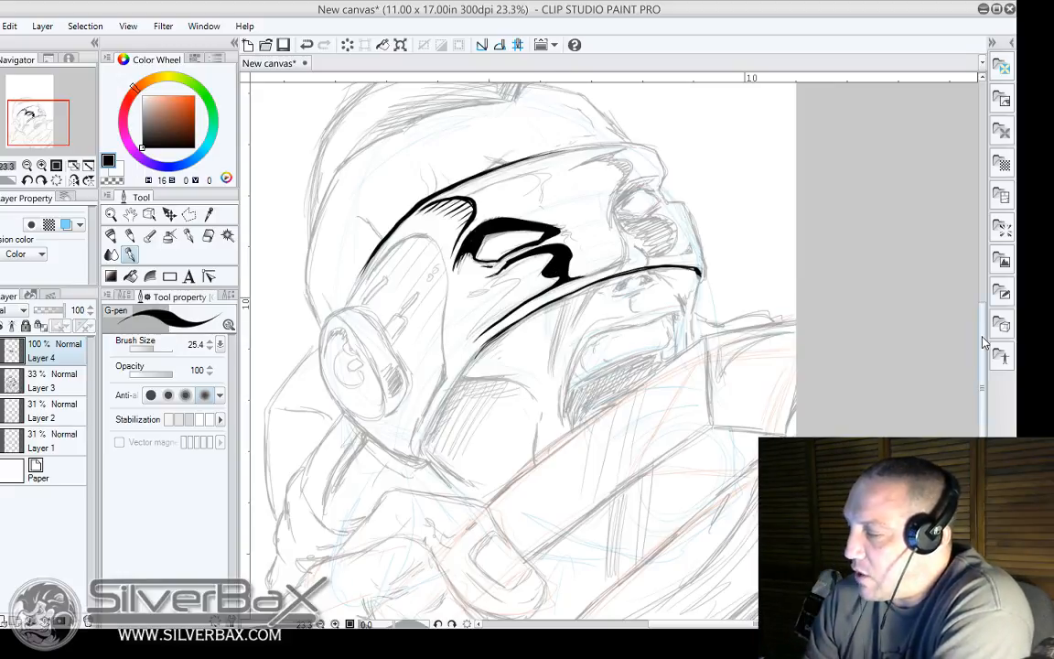
Ink the outline of the far eye and thicken the black shadow along its upper lid.
{"action": "scroll", "coordinate": [983, 341], "scroll_direction": "down", "scroll_amount": 4}
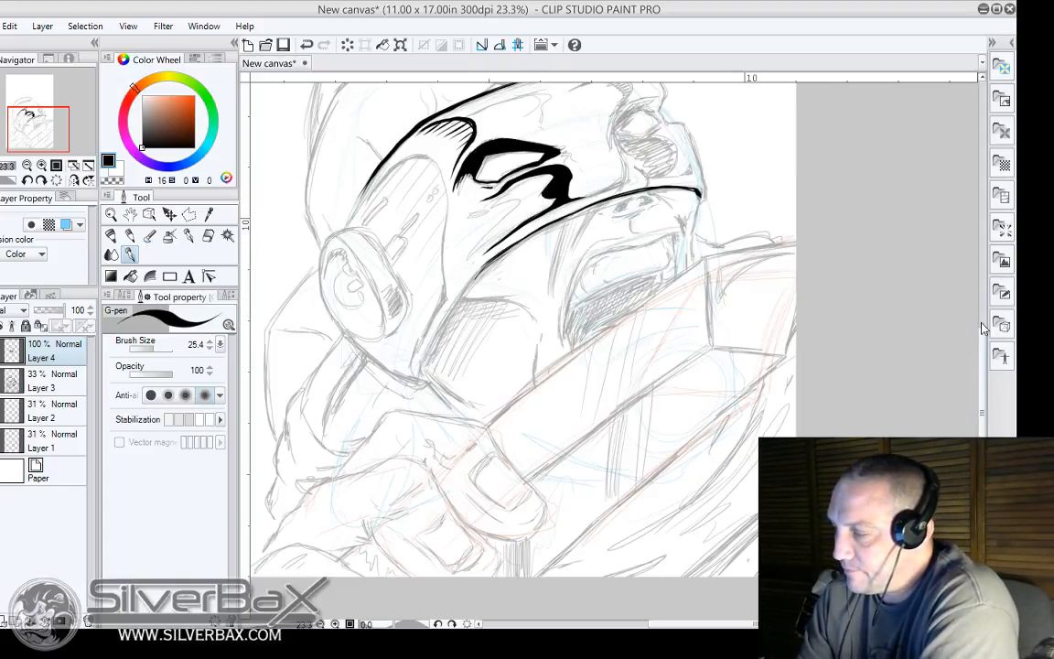
{"action": "left_click_drag", "start_coordinate": [982, 350], "coordinate": [982, 322]}
{"action": "left_click_drag", "start_coordinate": [667, 624], "coordinate": [699, 623]}
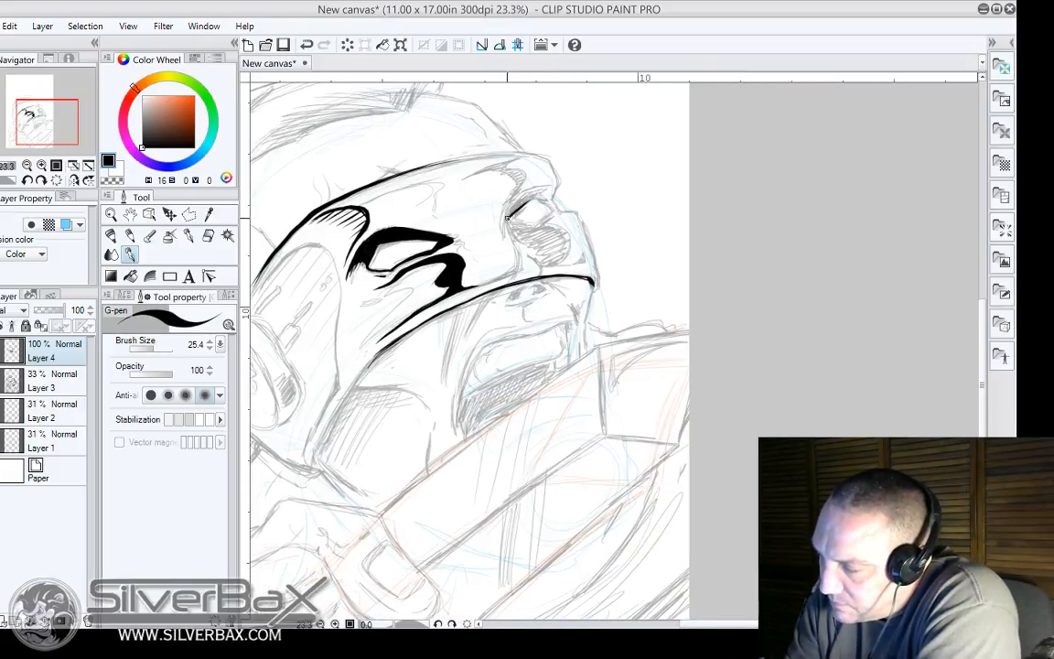
{"action": "left_click_drag", "start_coordinate": [508, 216], "coordinate": [547, 199]}
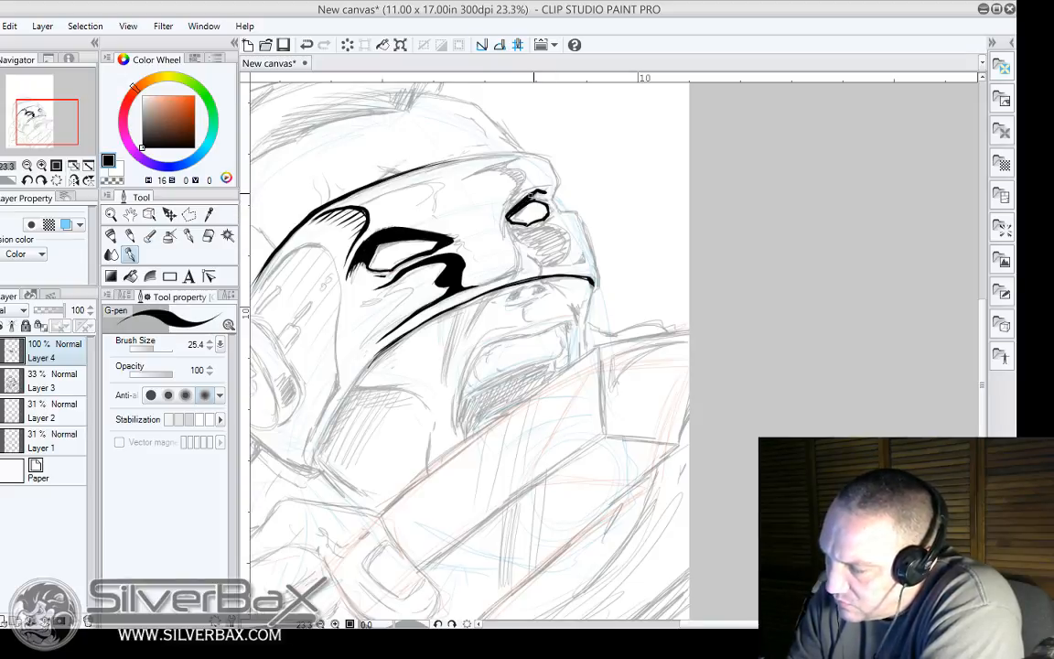
{"action": "left_click_drag", "start_coordinate": [509, 214], "coordinate": [549, 195]}
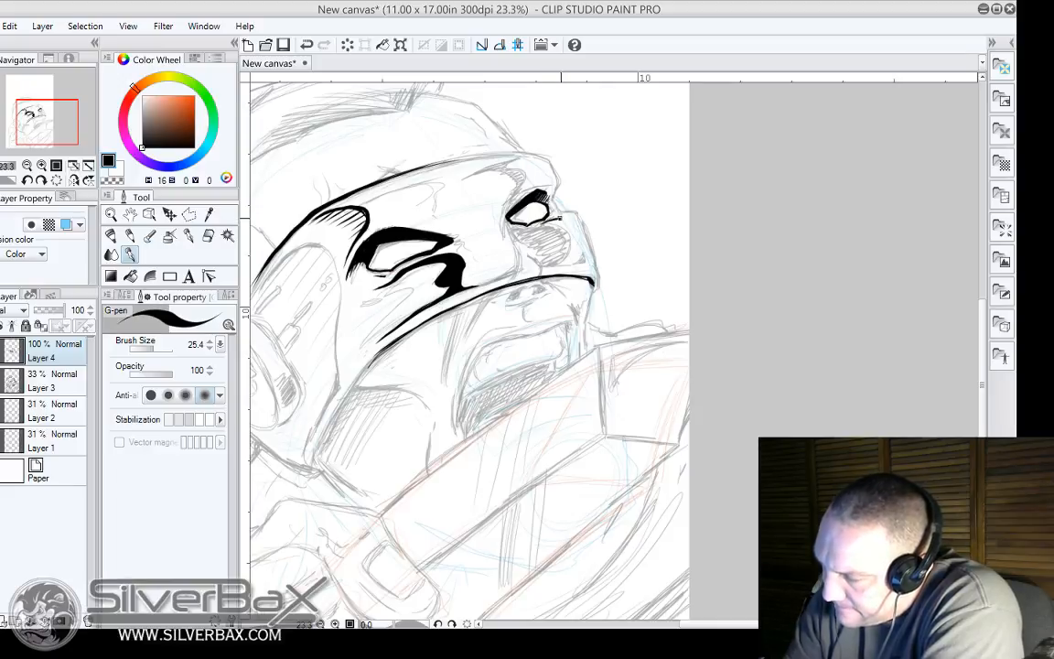
Ink the heavy black curved shadow below the far eye and the brow contour above it.
{"action": "mouse_move", "coordinate": [578, 230]}
{"action": "left_mouse_down"}
{"action": "mouse_move", "coordinate": [582, 261]}
{"action": "mouse_move", "coordinate": [556, 267]}
{"action": "left_mouse_up"}
{"action": "mouse_move", "coordinate": [543, 223]}
{"action": "left_mouse_down"}
{"action": "mouse_move", "coordinate": [573, 231]}
{"action": "mouse_move", "coordinate": [574, 257]}
{"action": "left_mouse_up"}
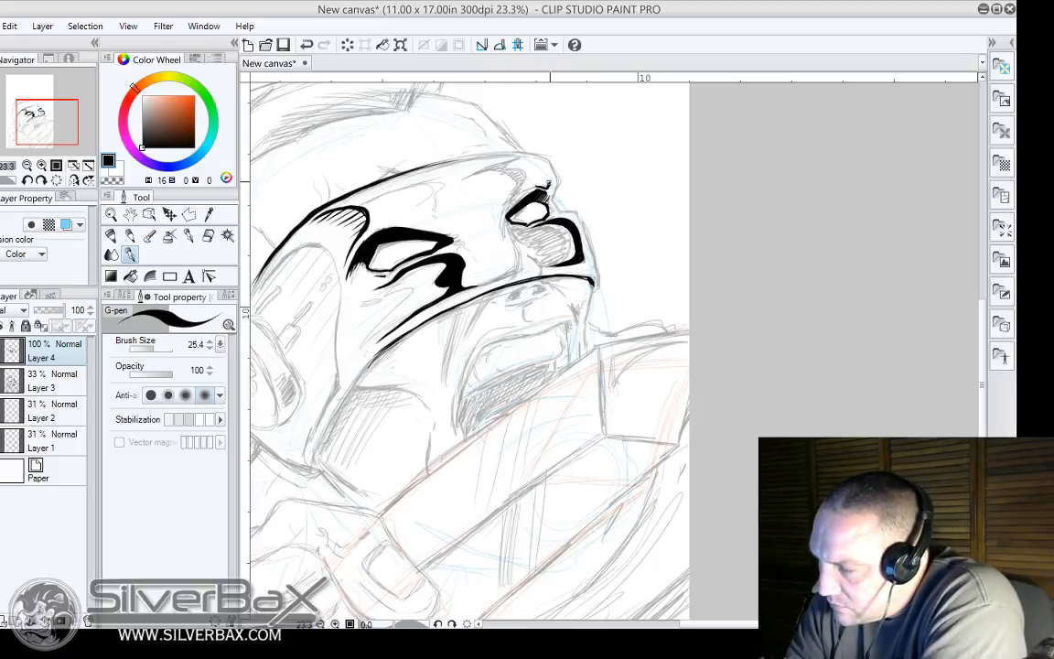
{"action": "left_click_drag", "start_coordinate": [540, 163], "coordinate": [548, 188]}
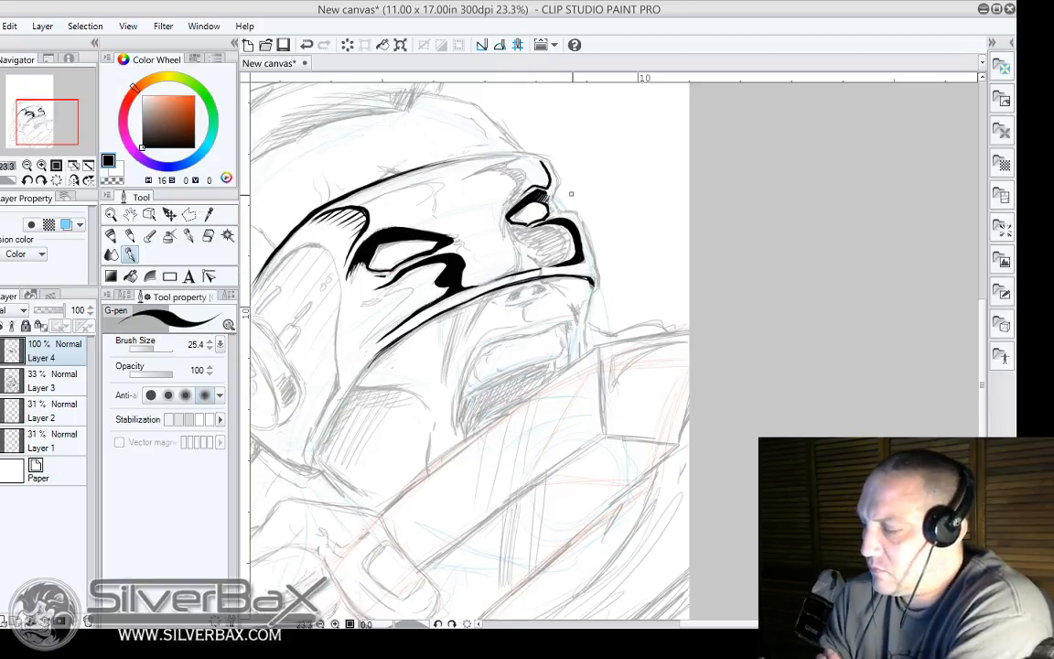
Thicken the mask's upper edge at the far brow and ink the wavy contour running down between the eyes.
{"action": "left_click_drag", "start_coordinate": [395, 624], "coordinate": [390, 624]}
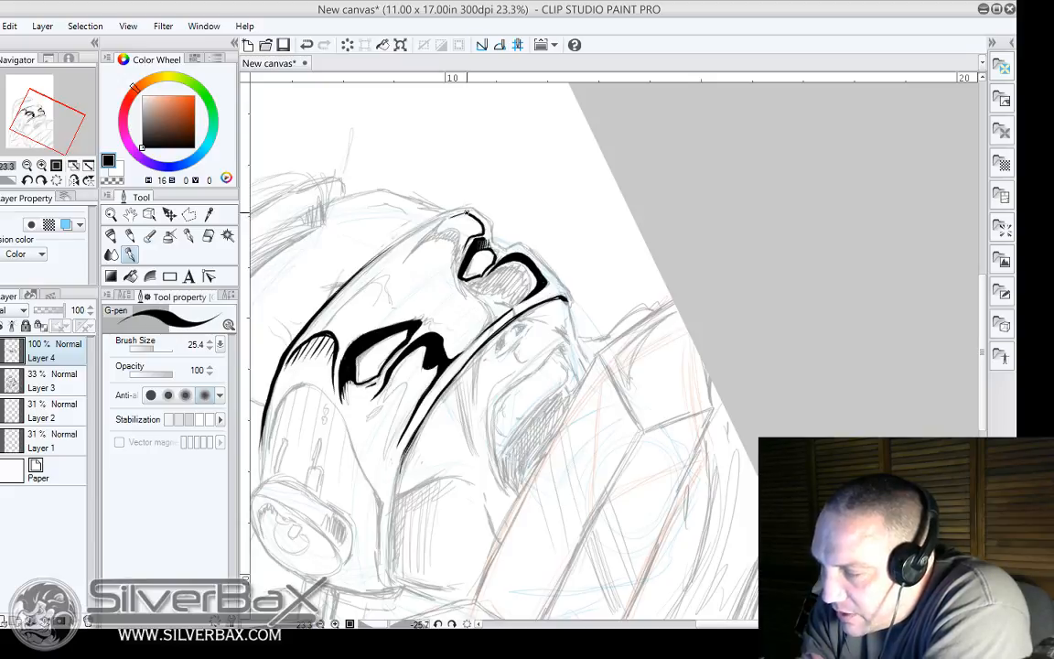
{"action": "mouse_move", "coordinate": [466, 214]}
{"action": "left_mouse_down"}
{"action": "mouse_move", "coordinate": [370, 280]}
{"action": "mouse_move", "coordinate": [455, 216]}
{"action": "left_mouse_up"}
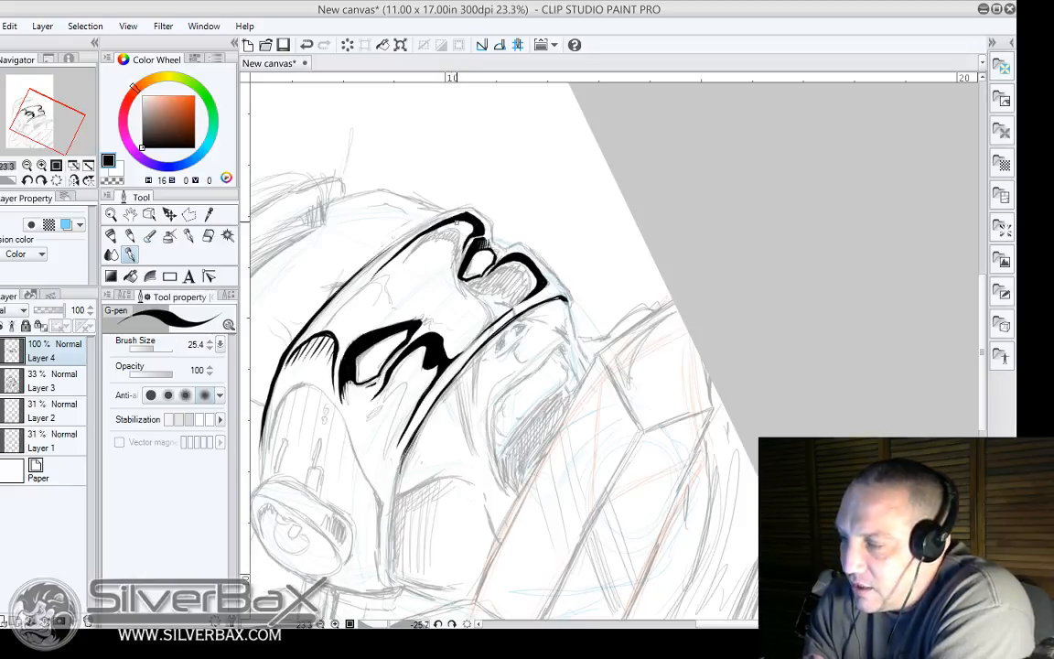
{"action": "mouse_move", "coordinate": [466, 220]}
{"action": "left_mouse_down"}
{"action": "mouse_move", "coordinate": [427, 232]}
{"action": "mouse_move", "coordinate": [367, 283]}
{"action": "left_mouse_up"}
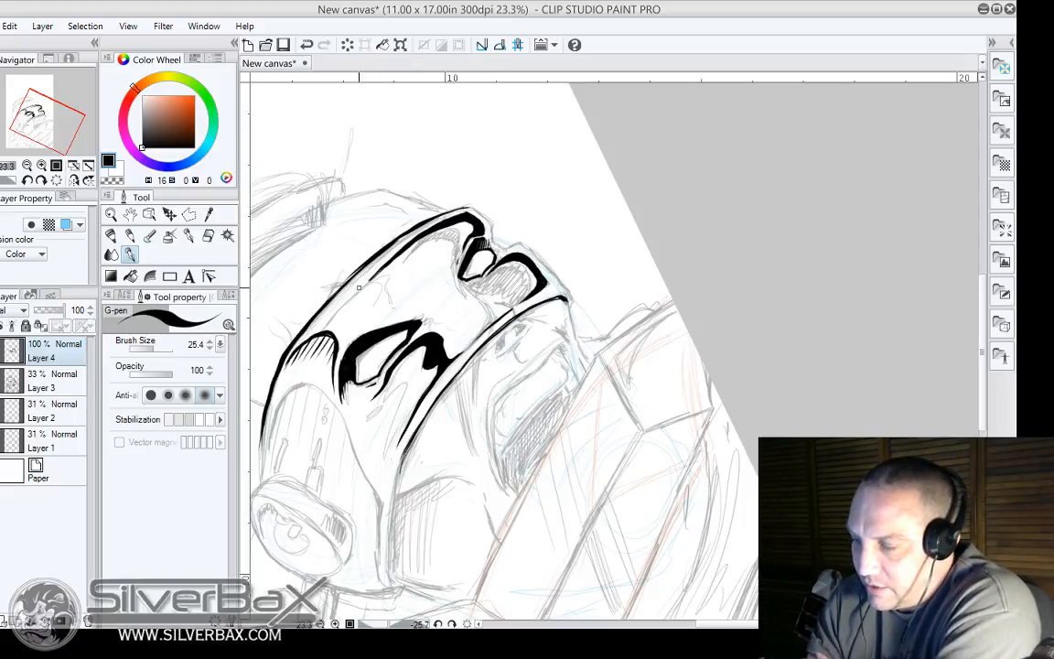
{"action": "mouse_move", "coordinate": [349, 295]}
{"action": "left_mouse_down"}
{"action": "mouse_move", "coordinate": [433, 290]}
{"action": "mouse_move", "coordinate": [485, 313]}
{"action": "left_mouse_up"}
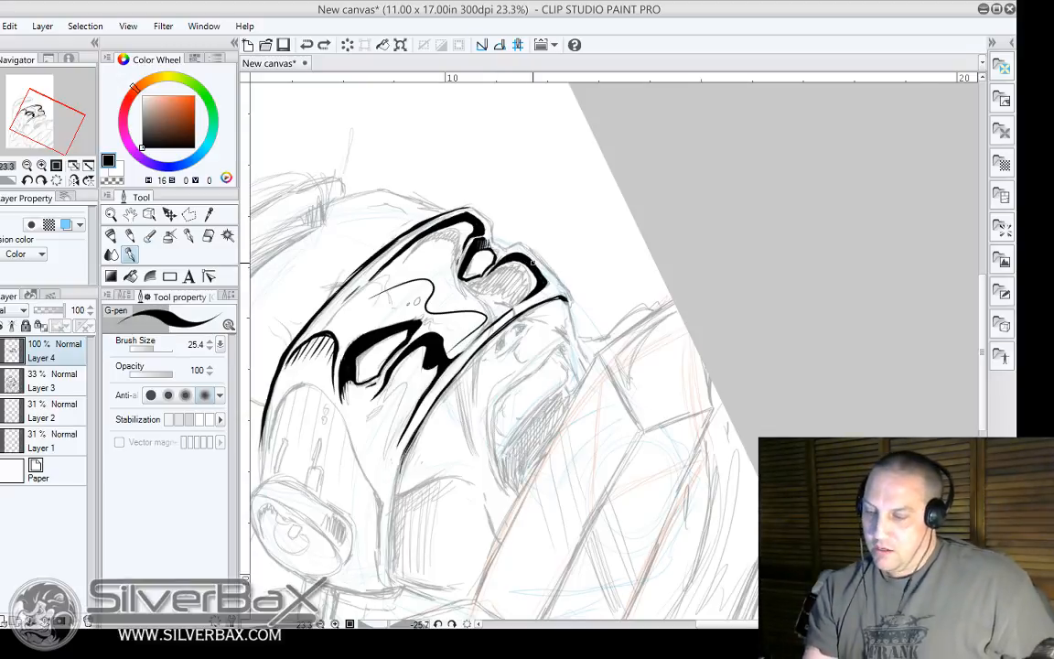
Ink the outer face contour from below the far eye down to the mask's lower edge.
{"action": "left_click", "coordinate": [467, 623]}
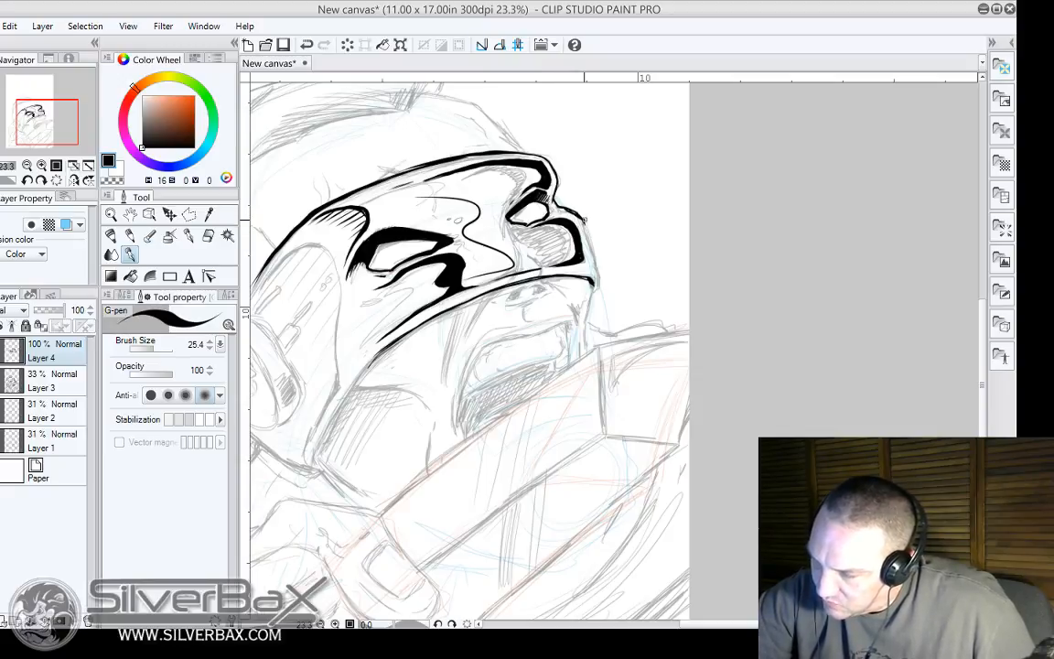
{"action": "left_click_drag", "start_coordinate": [579, 216], "coordinate": [595, 274]}
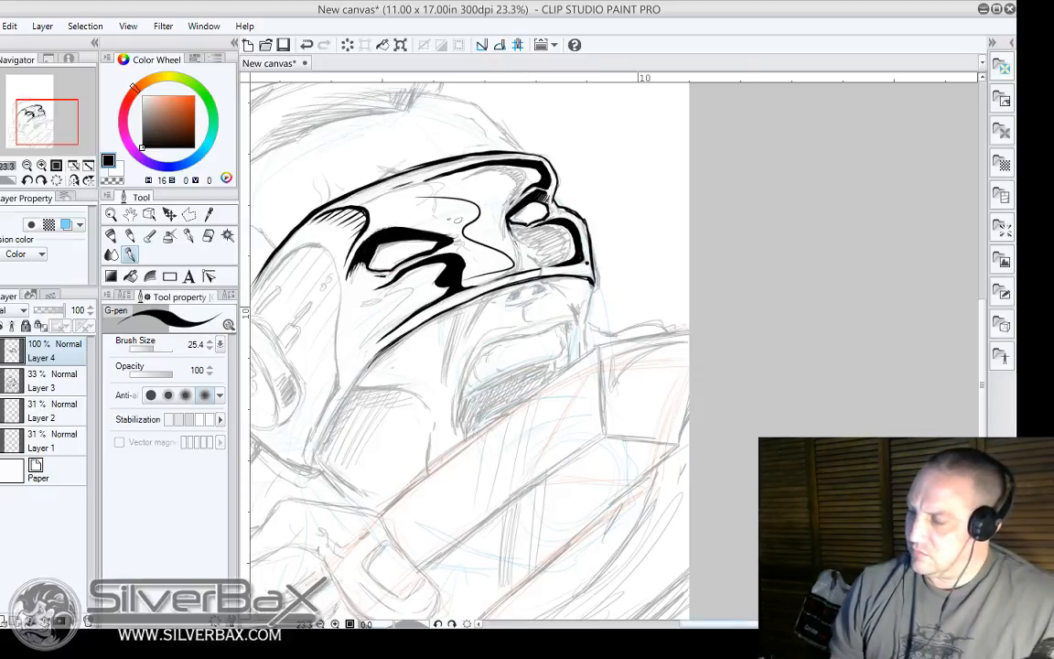
Ink both black nostrils on the underside of the nose, just below the mask's lower edge.
{"action": "left_click_drag", "start_coordinate": [788, 623], "coordinate": [703, 624]}
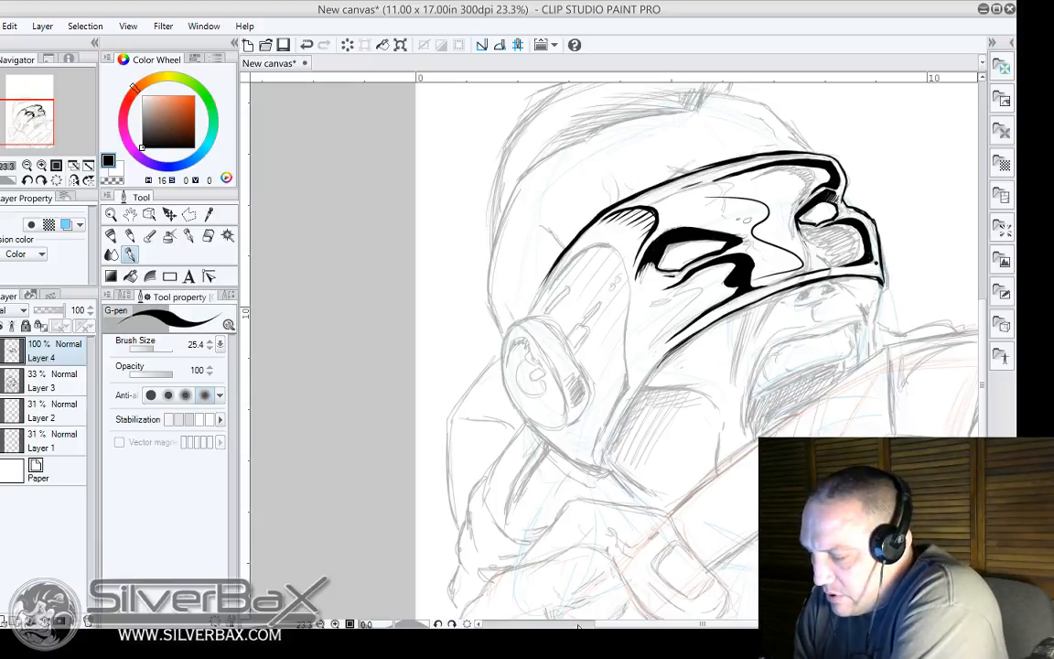
{"action": "left_click_drag", "start_coordinate": [612, 625], "coordinate": [658, 624]}
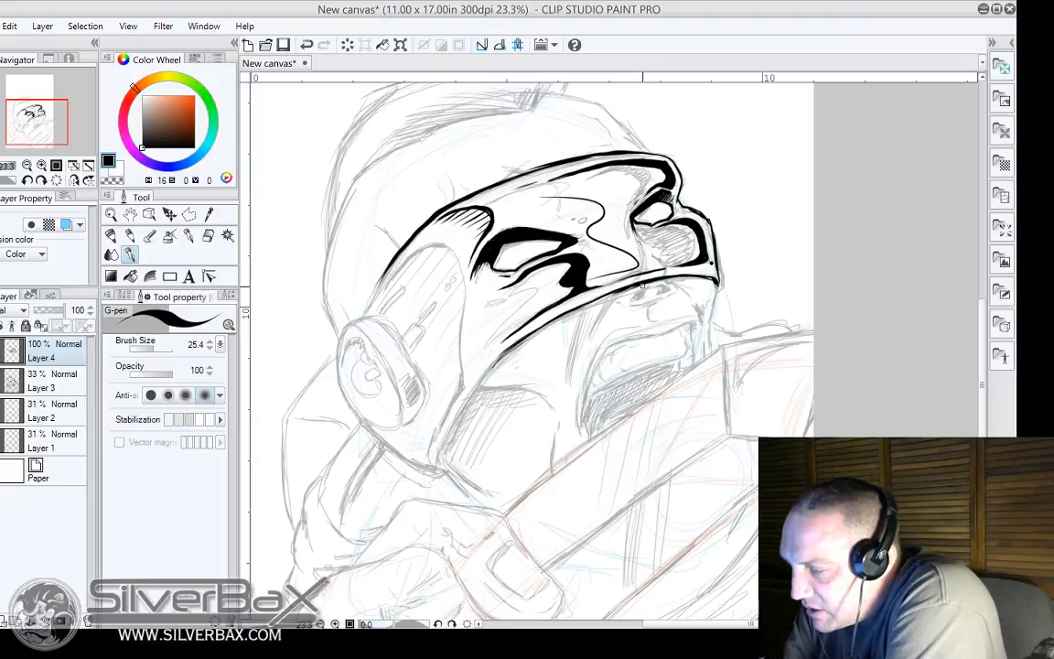
{"action": "left_click_drag", "start_coordinate": [631, 293], "coordinate": [637, 293]}
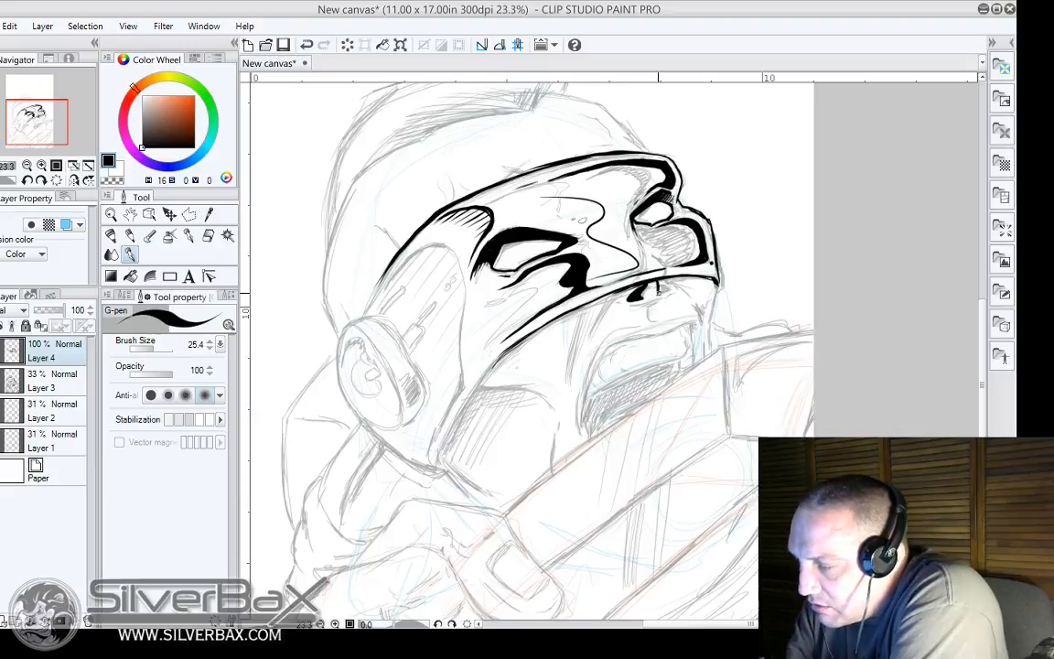
{"action": "left_click_drag", "start_coordinate": [656, 282], "coordinate": [658, 286]}
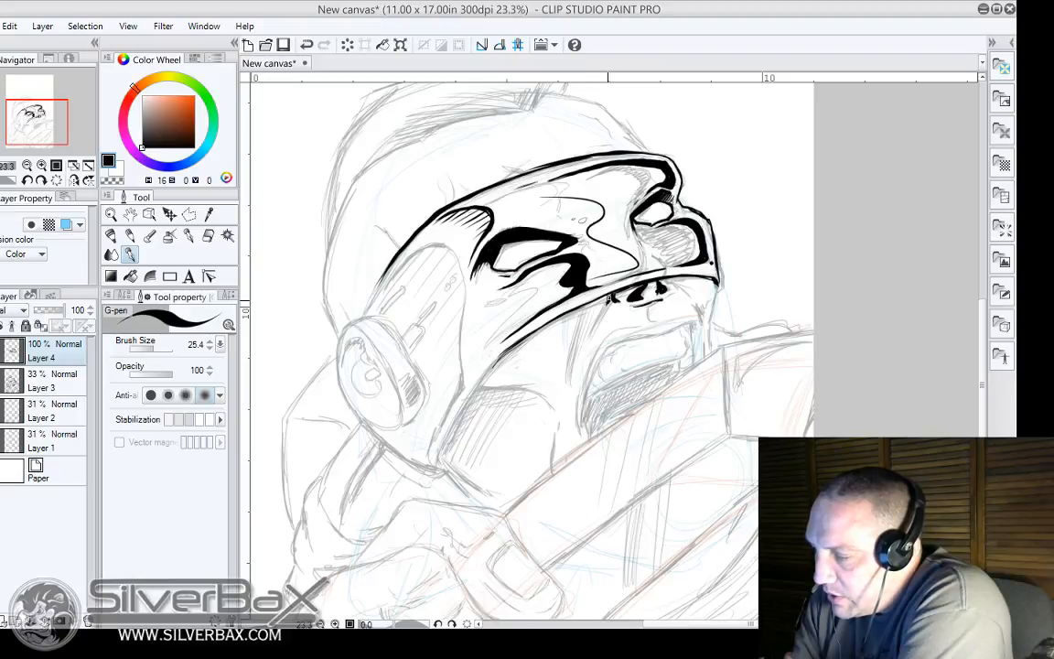
Ink the heavy tapering crease from the near side of the nose down past the mouth corner and darken the nostril area.
{"action": "left_click_drag", "start_coordinate": [607, 299], "coordinate": [568, 381]}
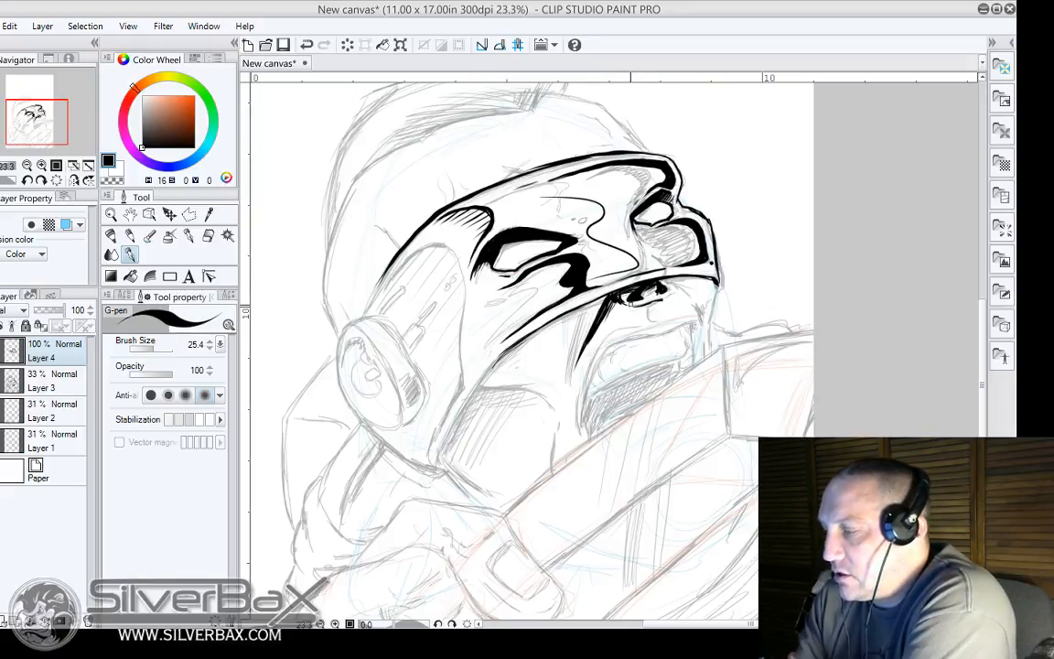
{"action": "left_click_drag", "start_coordinate": [660, 279], "coordinate": [673, 285]}
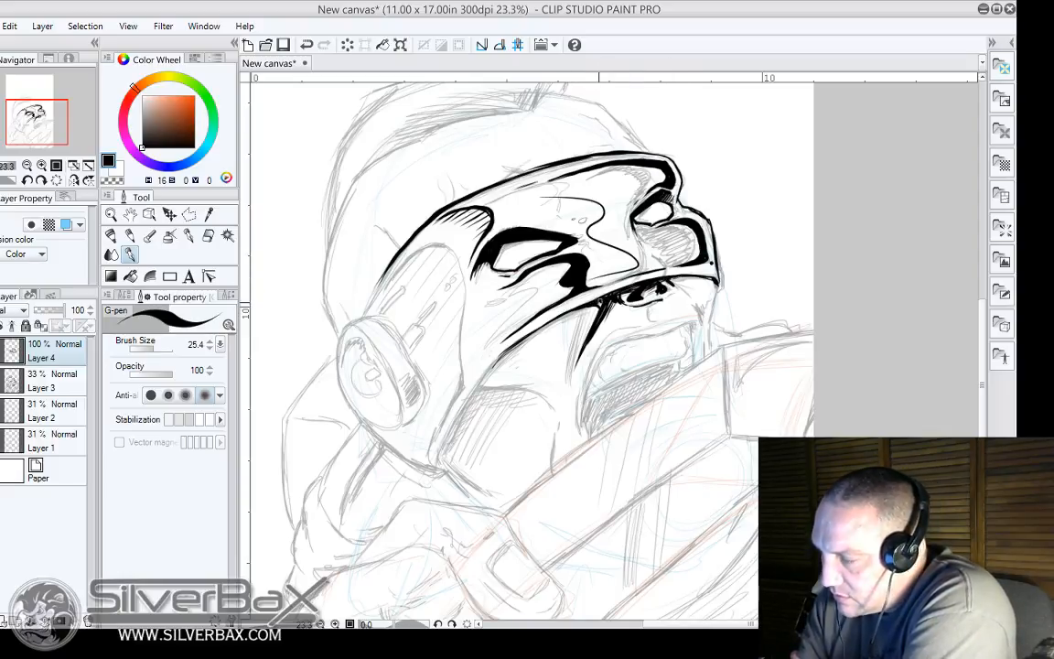
{"action": "left_click_drag", "start_coordinate": [597, 311], "coordinate": [571, 373]}
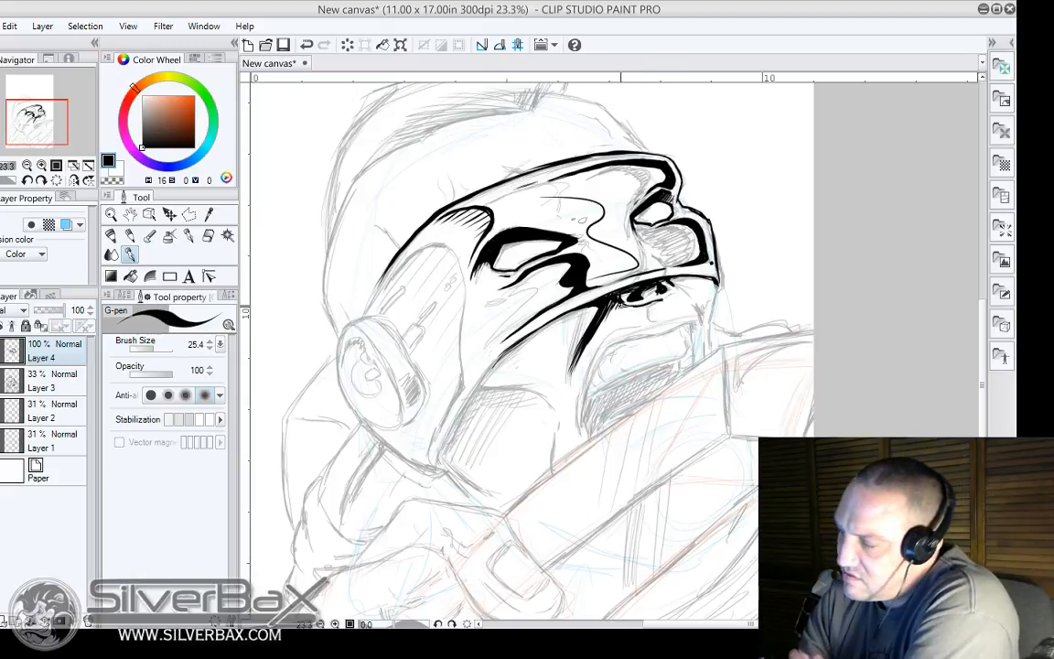
{"action": "mouse_move", "coordinate": [606, 304]}
{"action": "left_mouse_down"}
{"action": "mouse_move", "coordinate": [577, 416]}
{"action": "mouse_move", "coordinate": [580, 402]}
{"action": "left_mouse_up"}
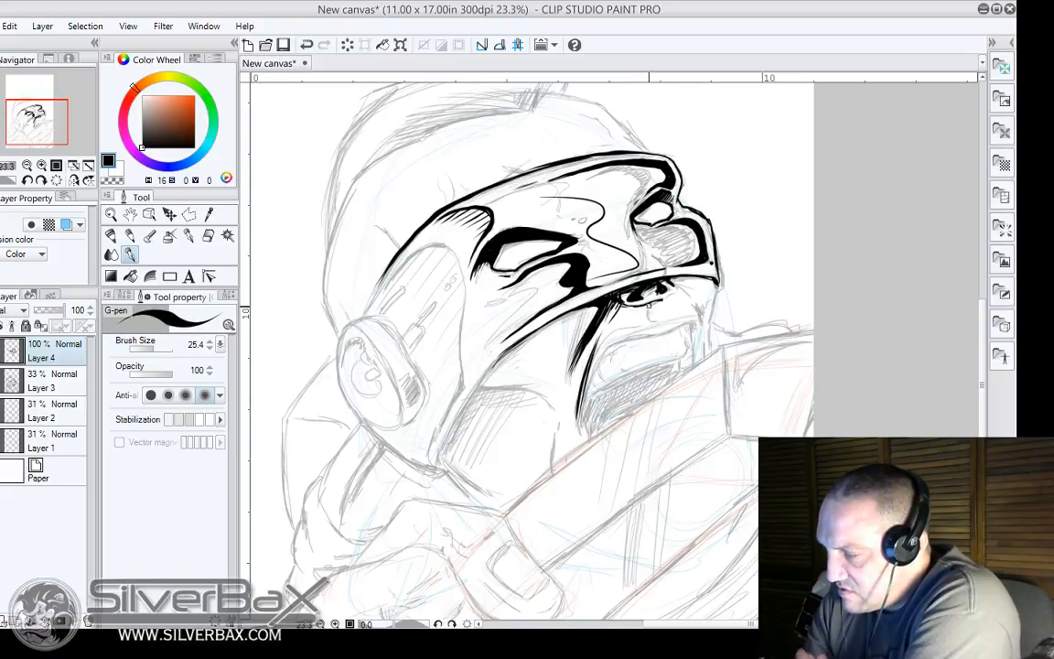
Refine the underside of the nose and ink the thick crease from the far nostril toward the far mouth corner.
{"action": "left_click_drag", "start_coordinate": [645, 309], "coordinate": [660, 321]}
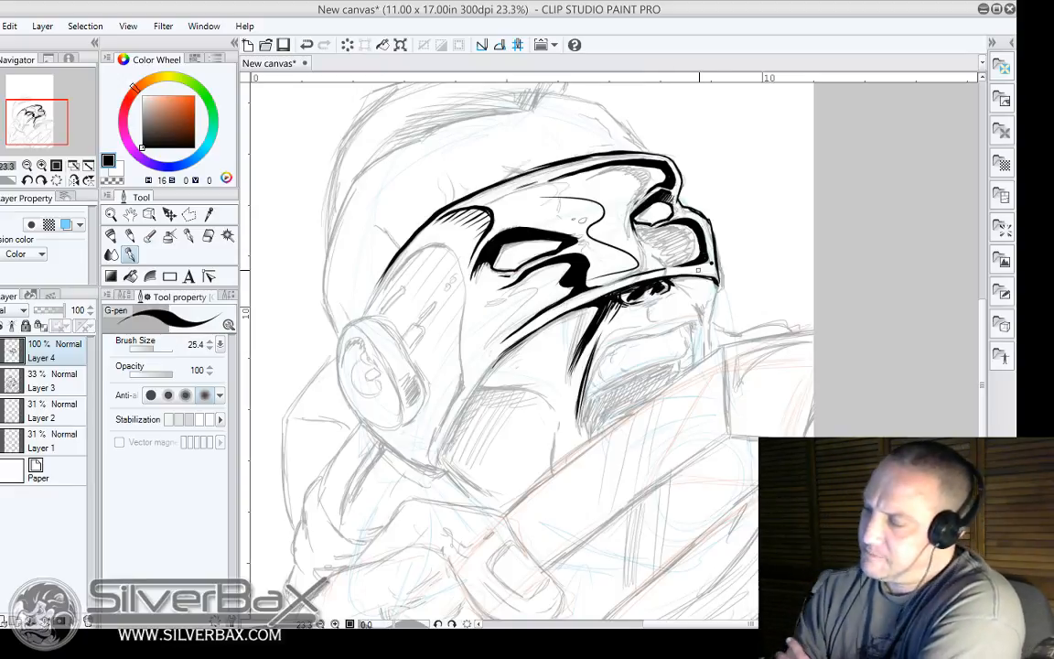
{"action": "left_click_drag", "start_coordinate": [397, 624], "coordinate": [415, 623]}
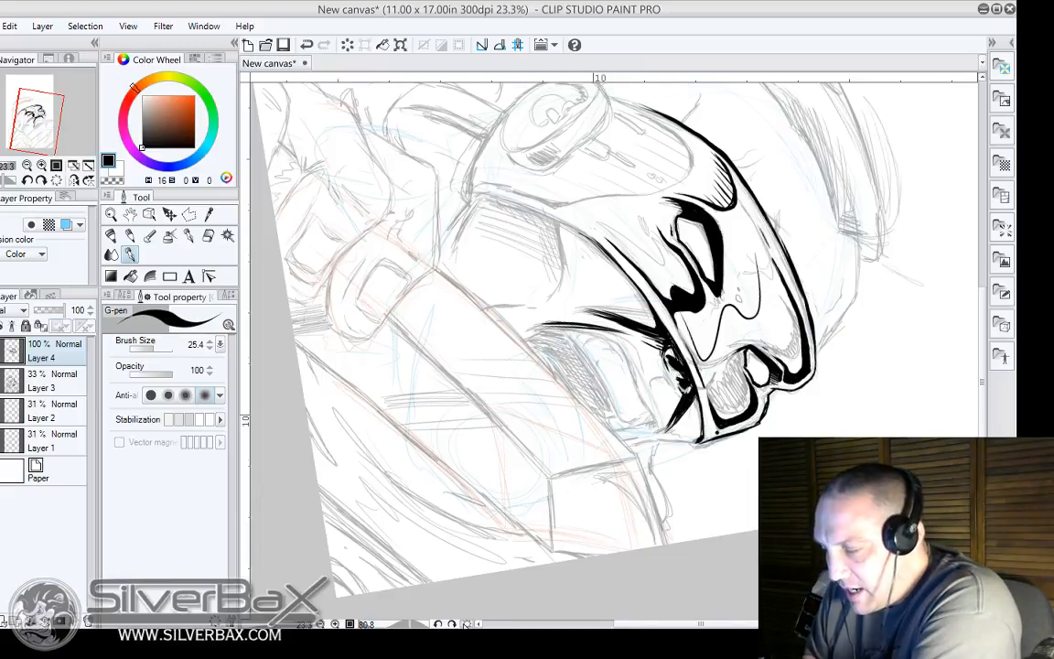
{"action": "left_click", "coordinate": [467, 624]}
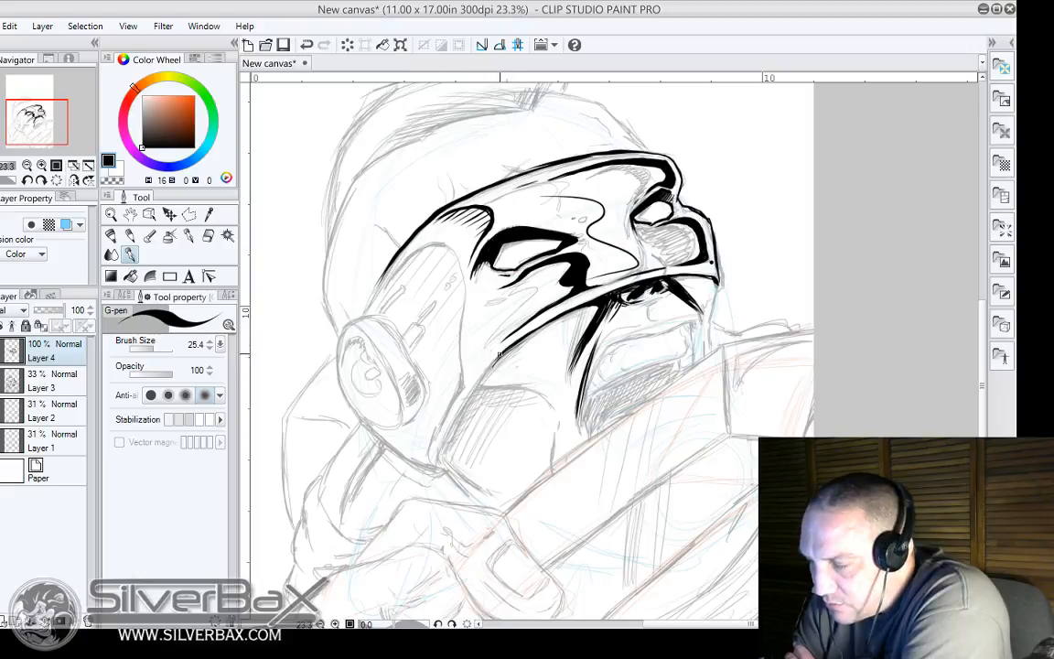
Ink the near jaw contour from the mask's lower edge down to the jaw corner, redoing the first stroke.
{"action": "mouse_move", "coordinate": [501, 352]}
{"action": "left_mouse_down"}
{"action": "mouse_move", "coordinate": [457, 415]}
{"action": "mouse_move", "coordinate": [441, 466]}
{"action": "mouse_move", "coordinate": [529, 330]}
{"action": "left_mouse_up"}
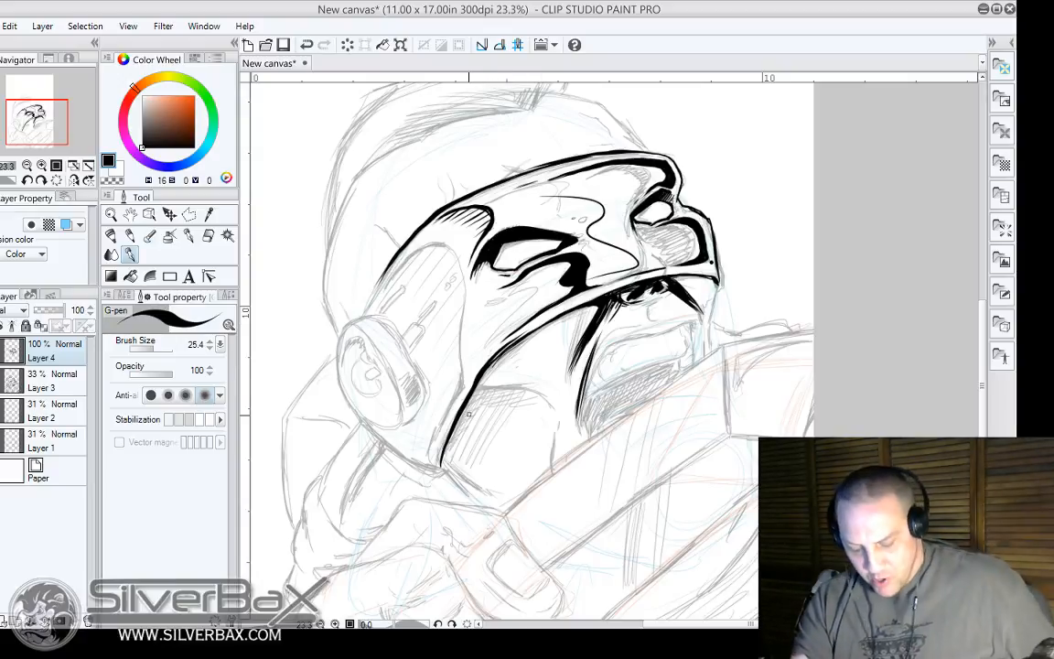
{"action": "key", "text": "ctrl+z"}
{"action": "mouse_move", "coordinate": [444, 458]}
{"action": "left_mouse_down"}
{"action": "mouse_move", "coordinate": [441, 467]}
{"action": "mouse_move", "coordinate": [512, 329]}
{"action": "left_mouse_up"}
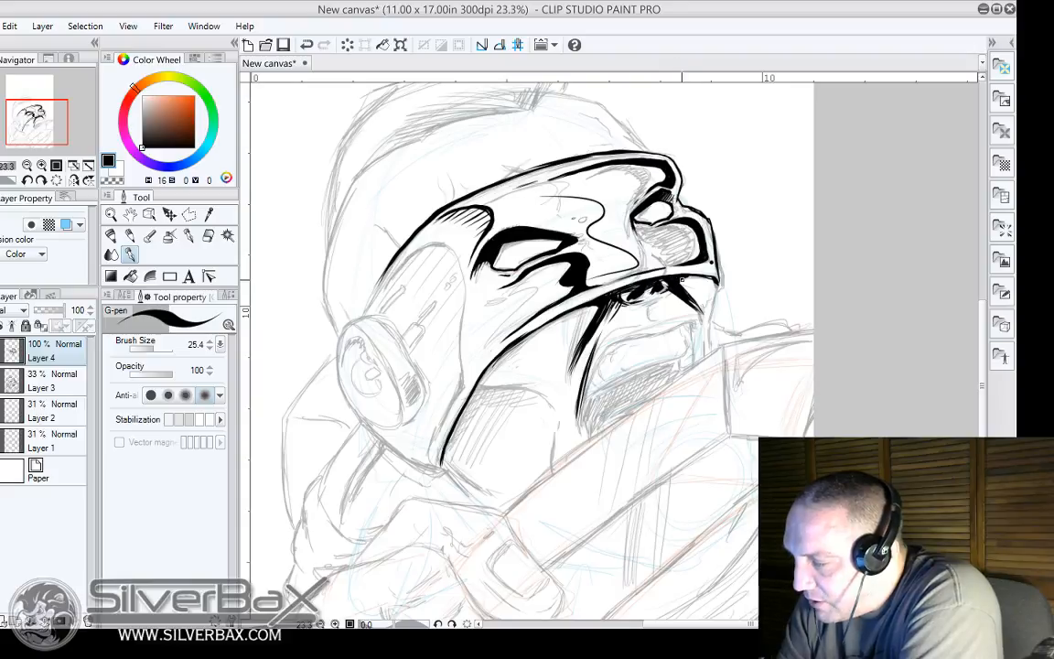
Fill the black shadows under the mask's lower edge at the far side of the nose and in the near cheek hollow.
{"action": "left_click_drag", "start_coordinate": [697, 276], "coordinate": [713, 296]}
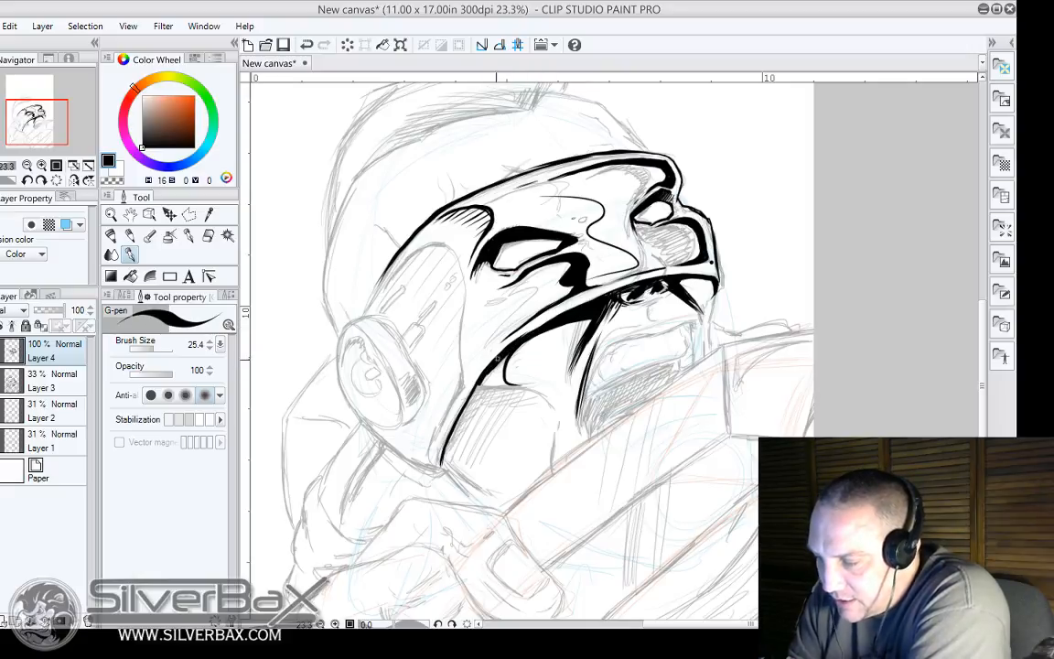
{"action": "mouse_move", "coordinate": [504, 356]}
{"action": "left_mouse_down"}
{"action": "mouse_move", "coordinate": [495, 383]}
{"action": "mouse_move", "coordinate": [504, 380]}
{"action": "left_mouse_up"}
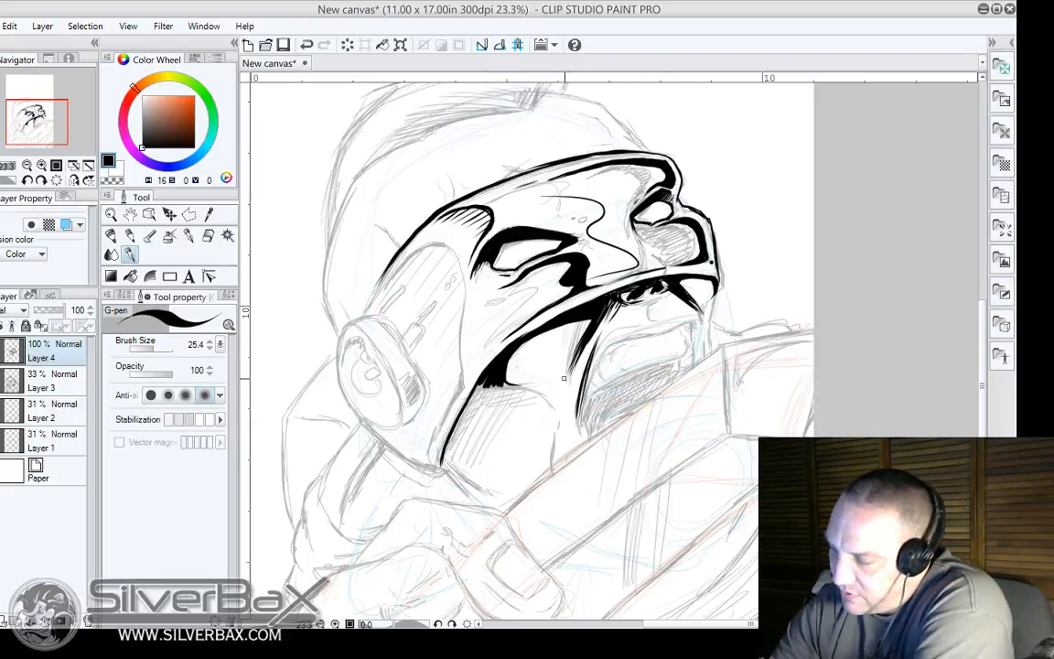
Ink the vertical cheek crease beside the mouth and the short line from the jaw corner down toward the collar.
{"action": "mouse_move", "coordinate": [557, 419]}
{"action": "left_mouse_down"}
{"action": "mouse_move", "coordinate": [554, 368]}
{"action": "mouse_move", "coordinate": [559, 416]}
{"action": "mouse_move", "coordinate": [566, 341]}
{"action": "left_mouse_up"}
{"action": "left_click_drag", "start_coordinate": [560, 381], "coordinate": [566, 349]}
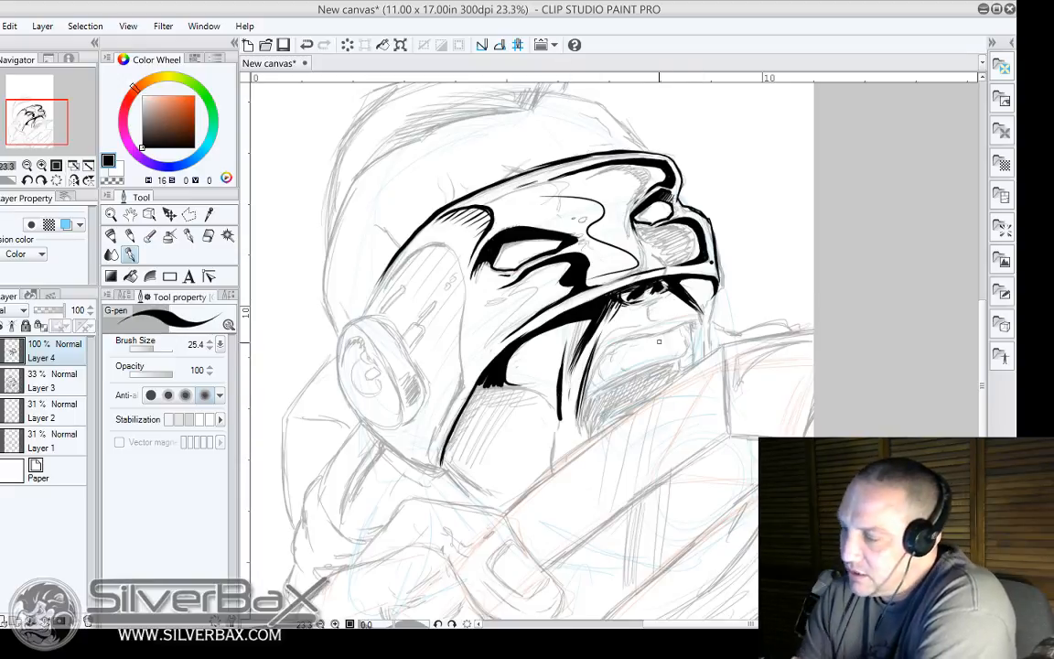
{"action": "scroll", "coordinate": [955, 338], "scroll_direction": "down", "scroll_amount": 3}
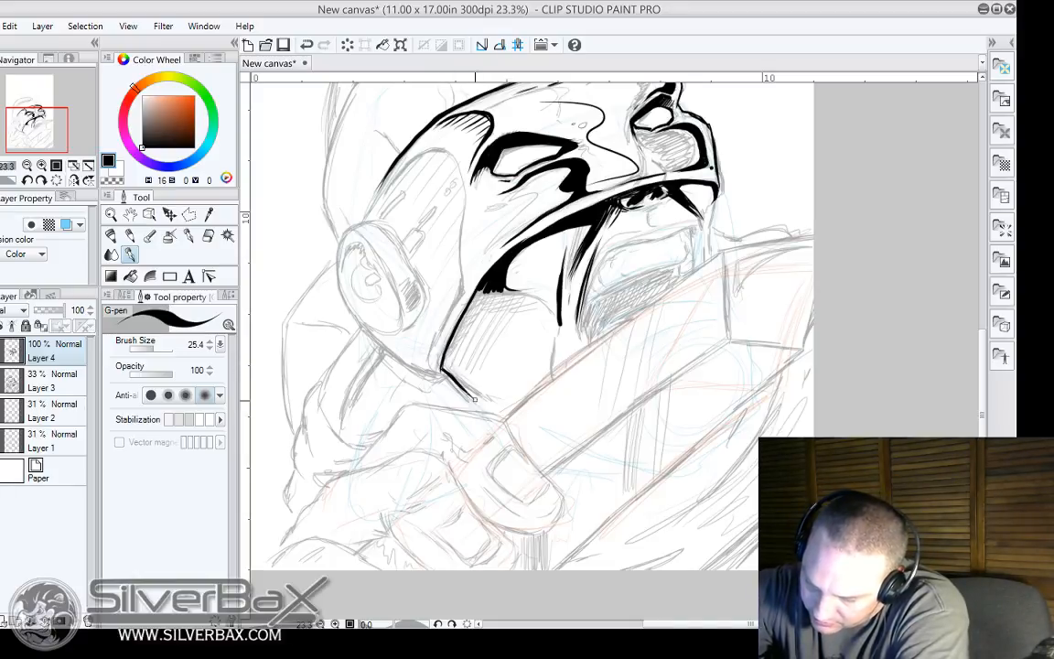
{"action": "left_click_drag", "start_coordinate": [441, 368], "coordinate": [484, 412]}
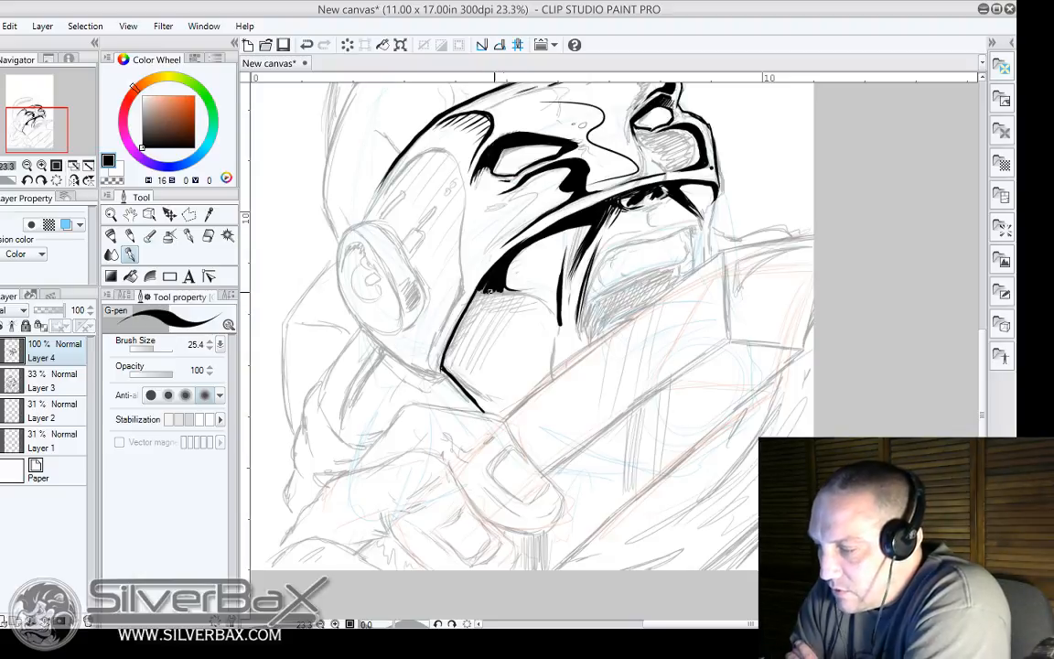
Ink the curved inner contour of the jaw shadow, arching from the jaw corner to the cheek hollow and down toward the mouth crease.
{"action": "left_click_drag", "start_coordinate": [501, 292], "coordinate": [545, 306]}
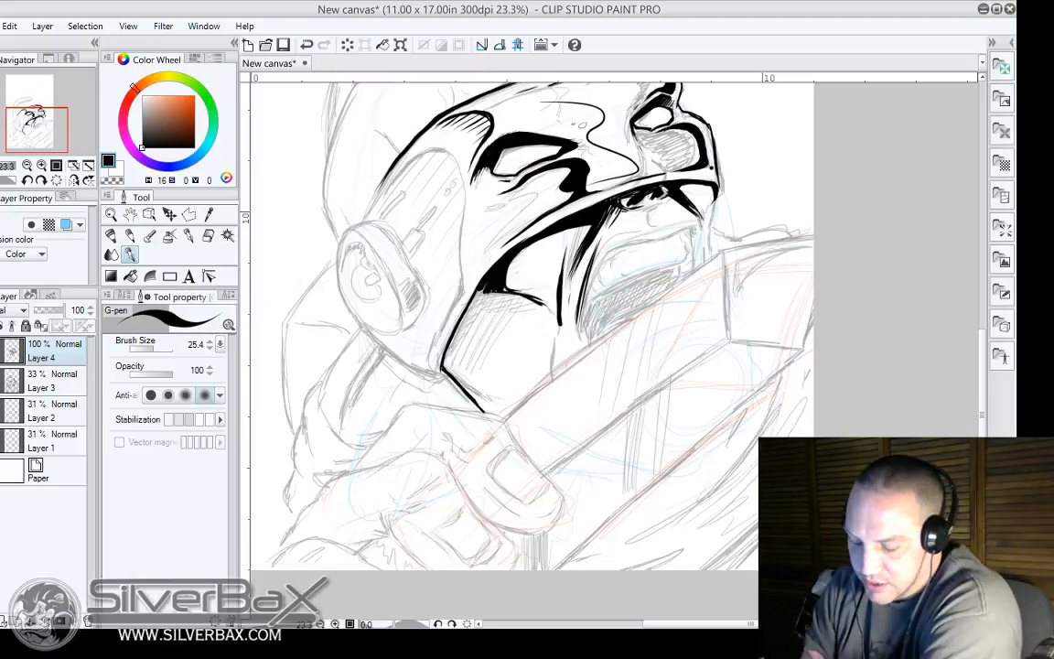
{"action": "key", "text": "ctrl+z"}
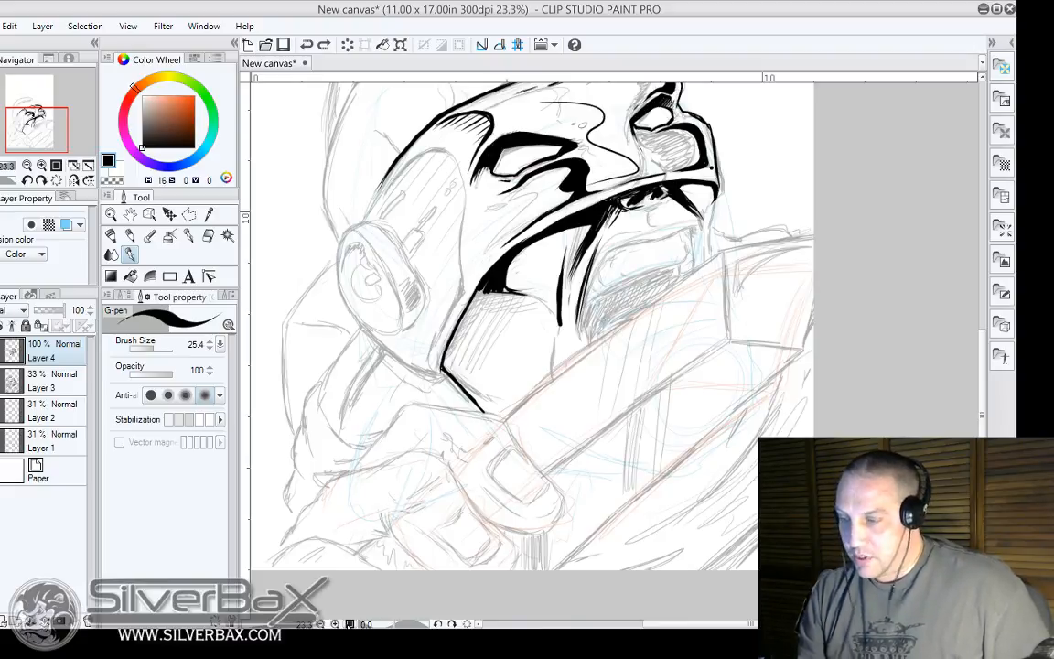
{"action": "left_click_drag", "start_coordinate": [663, 624], "coordinate": [668, 624]}
{"action": "left_click_drag", "start_coordinate": [394, 624], "coordinate": [417, 624]}
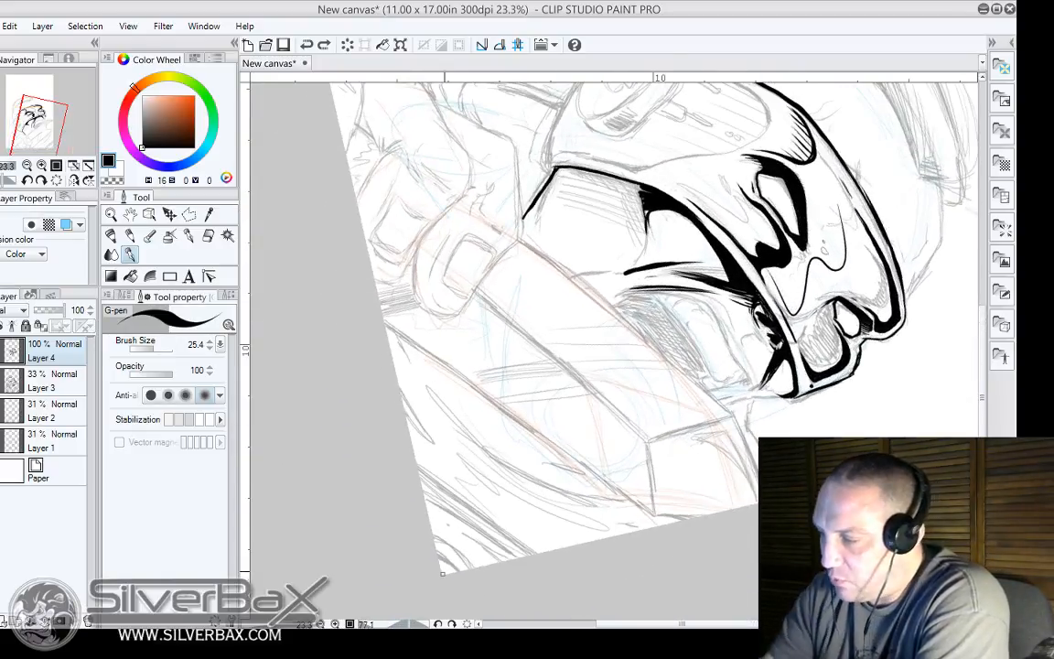
{"action": "left_click_drag", "start_coordinate": [648, 209], "coordinate": [638, 253]}
{"action": "left_click_drag", "start_coordinate": [646, 212], "coordinate": [630, 256]}
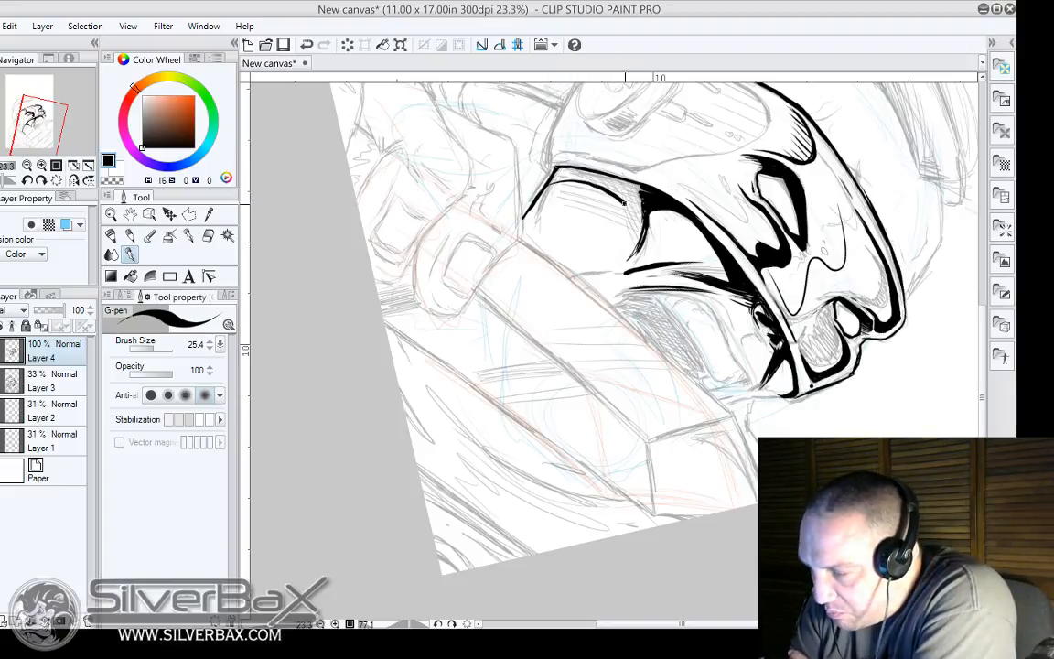
{"action": "mouse_move", "coordinate": [625, 203]}
{"action": "left_mouse_down"}
{"action": "mouse_move", "coordinate": [643, 221]}
{"action": "mouse_move", "coordinate": [642, 251]}
{"action": "left_mouse_up"}
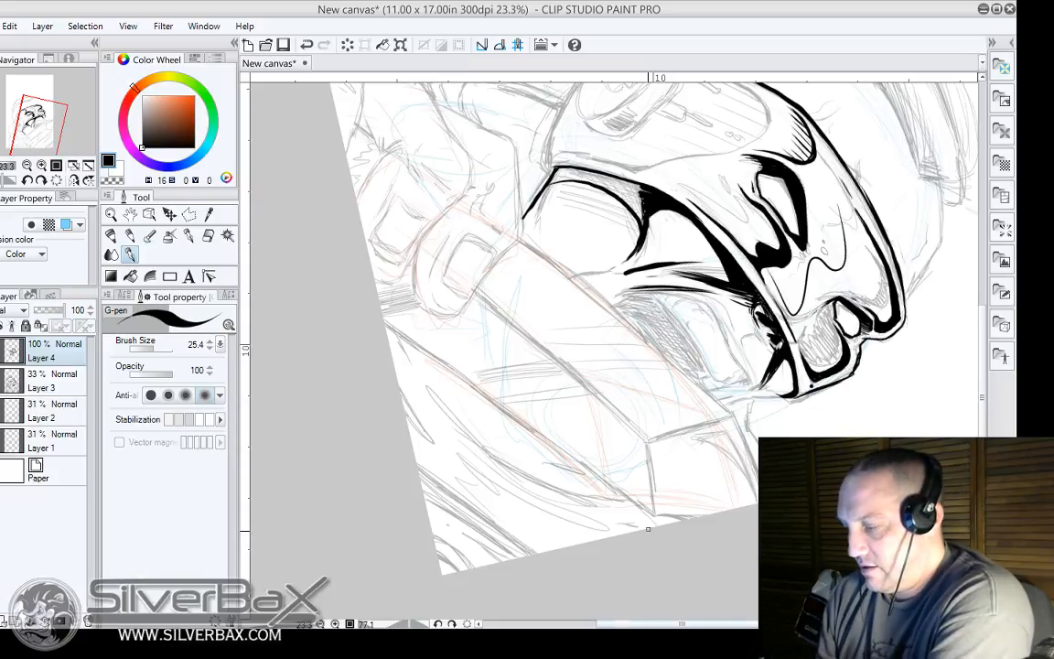
Fill the jaw shadow with solid black between the jaw contour and its inner curve, and thicken the curve toward the mouth.
{"action": "left_click_drag", "start_coordinate": [648, 528], "coordinate": [786, 456]}
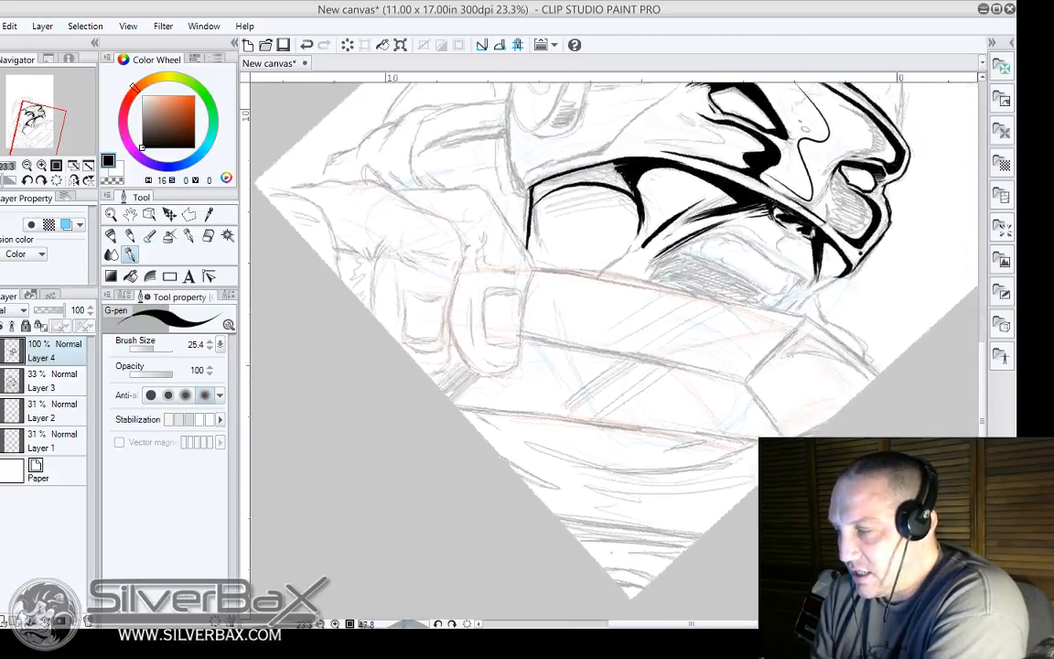
{"action": "left_click_drag", "start_coordinate": [415, 624], "coordinate": [409, 624]}
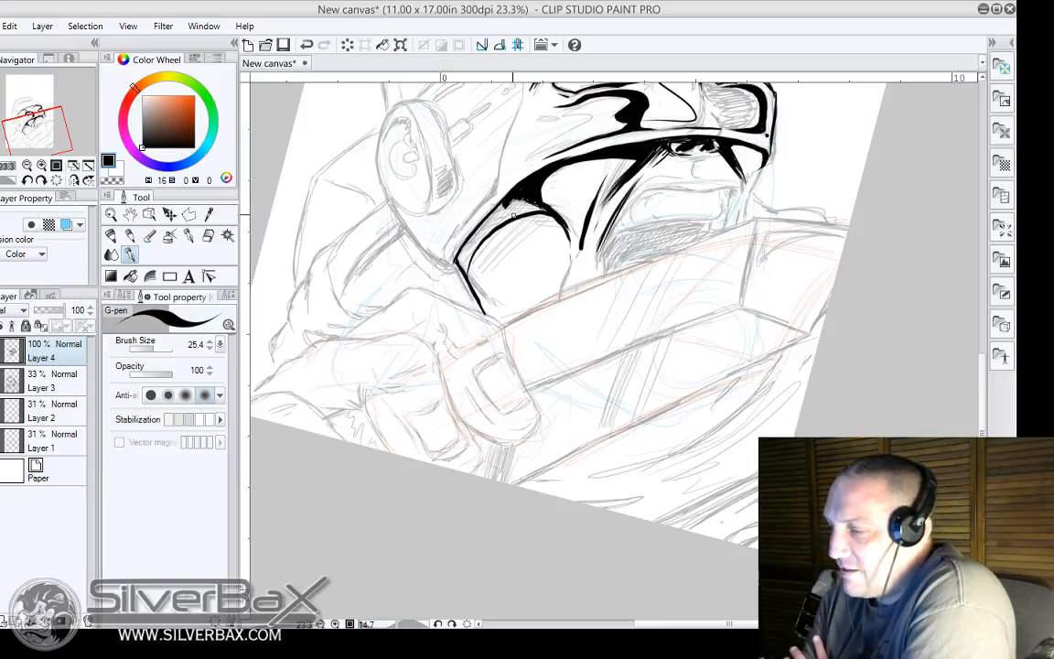
{"action": "mouse_move", "coordinate": [523, 204]}
{"action": "left_mouse_down"}
{"action": "mouse_move", "coordinate": [534, 210]}
{"action": "mouse_move", "coordinate": [518, 204]}
{"action": "mouse_move", "coordinate": [487, 220]}
{"action": "mouse_move", "coordinate": [463, 262]}
{"action": "left_mouse_up"}
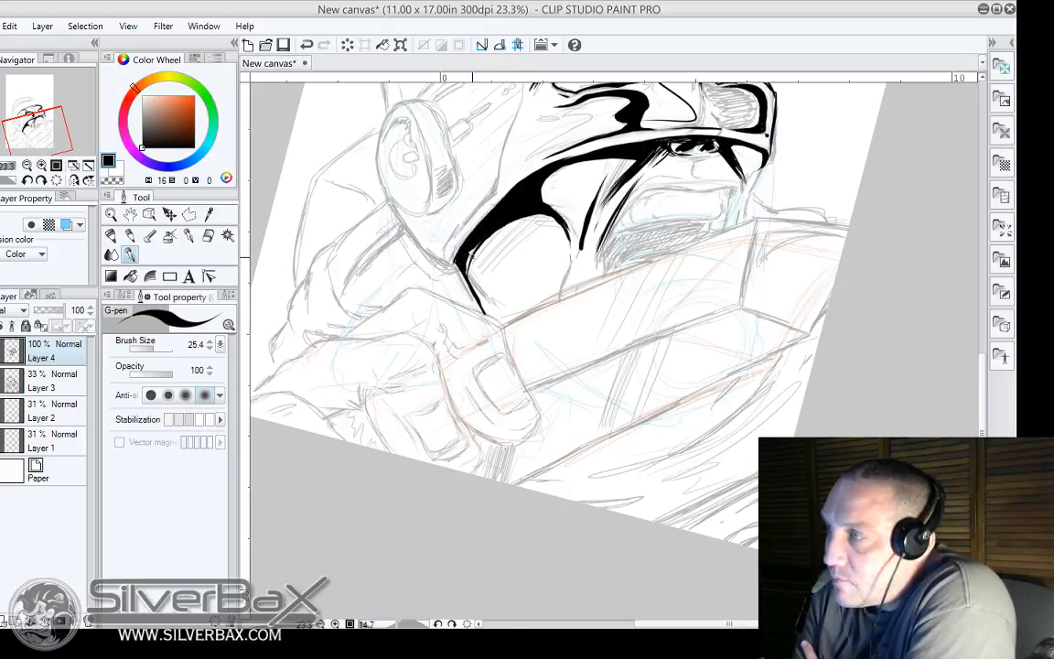
{"action": "left_click_drag", "start_coordinate": [487, 237], "coordinate": [466, 262]}
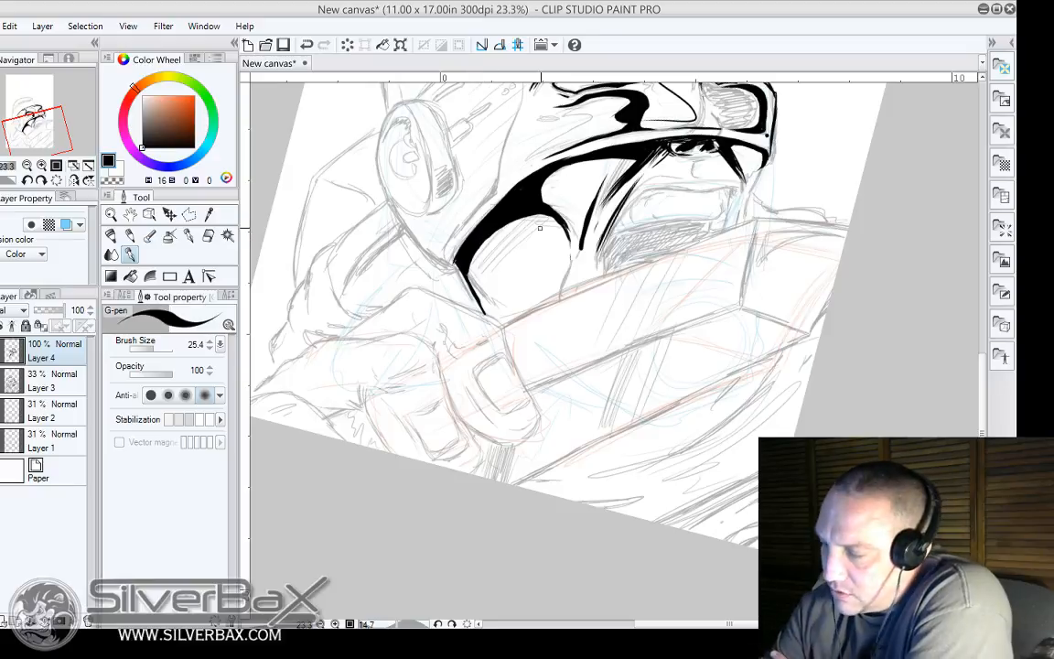
{"action": "mouse_move", "coordinate": [517, 219]}
{"action": "left_mouse_down"}
{"action": "mouse_move", "coordinate": [549, 218]}
{"action": "mouse_move", "coordinate": [573, 248]}
{"action": "left_mouse_up"}
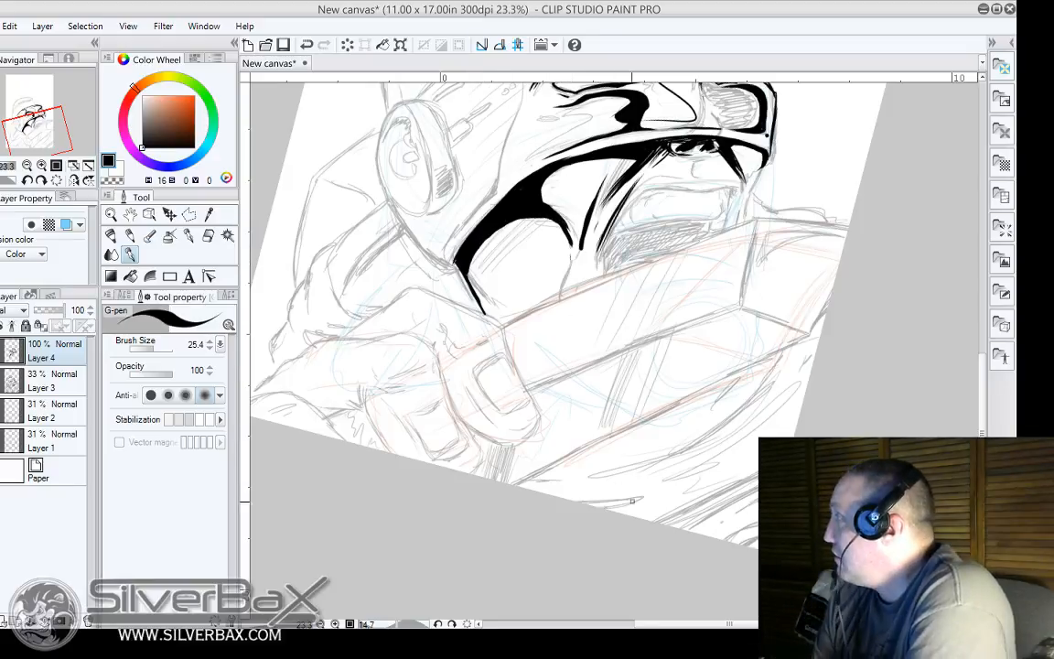
Ink the thick chin contour from the base of the cheek crease down to the collar edge, with small ticks at the joint.
{"action": "left_click_drag", "start_coordinate": [397, 624], "coordinate": [403, 624]}
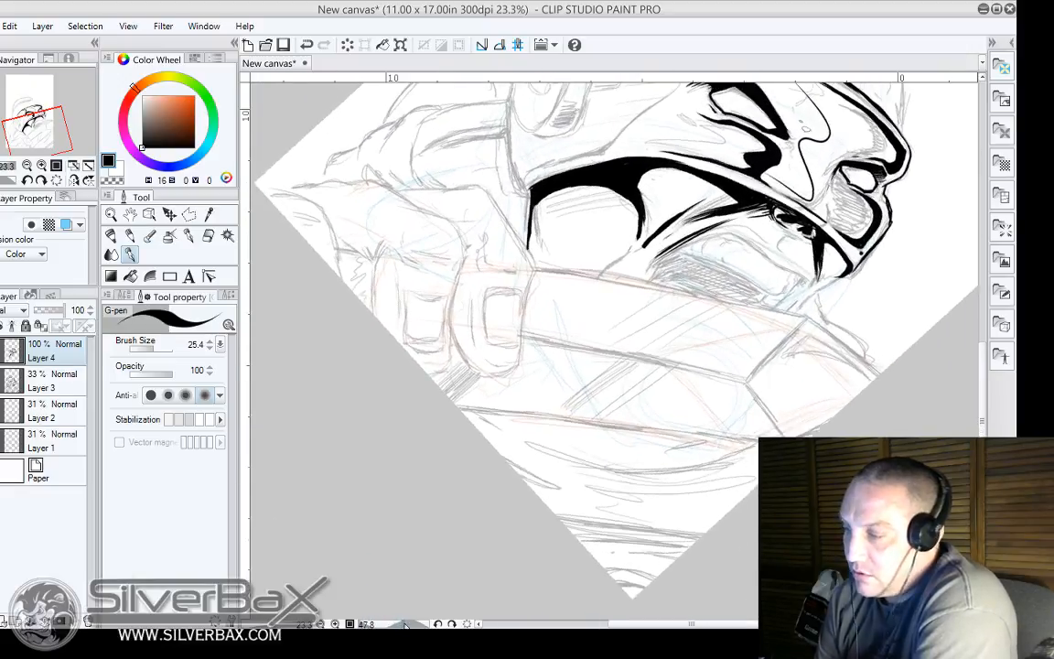
{"action": "mouse_move", "coordinate": [604, 277]}
{"action": "left_mouse_down"}
{"action": "mouse_move", "coordinate": [631, 249]}
{"action": "mouse_move", "coordinate": [605, 276]}
{"action": "left_mouse_up"}
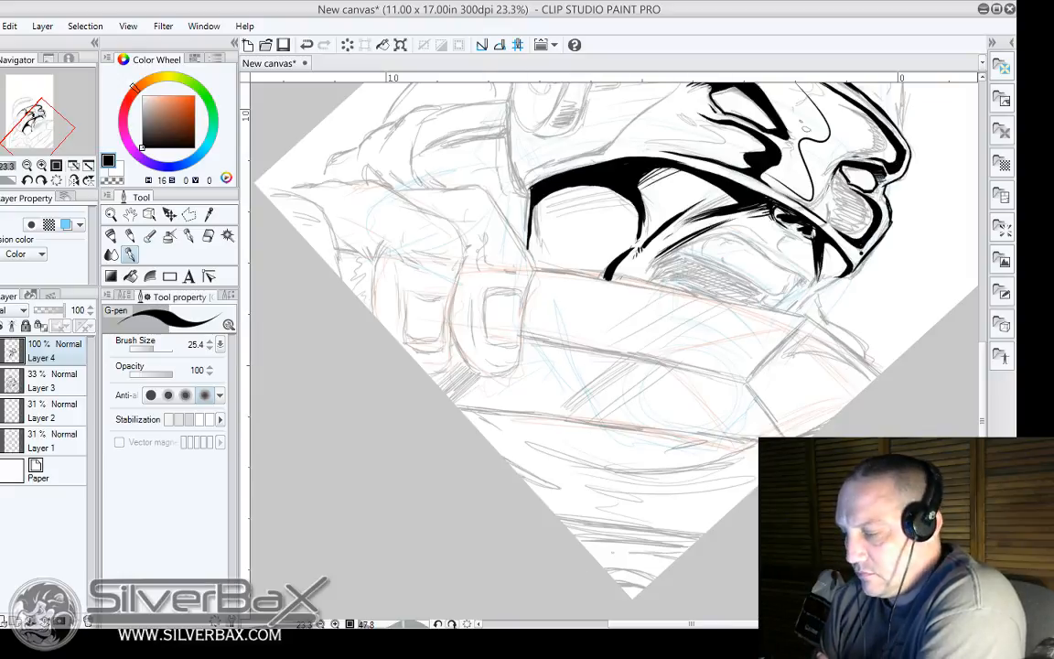
{"action": "left_click", "coordinate": [467, 624]}
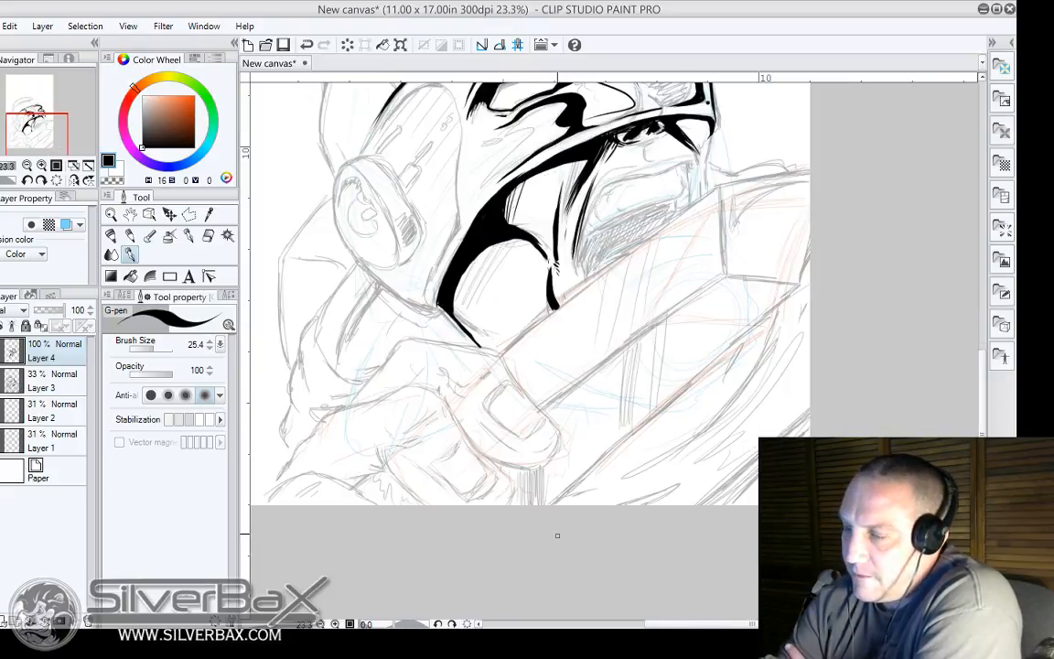
Ink the curved brow wrinkle rising from the mask's upper edge and a short crease higher on the forehead.
{"action": "scroll", "coordinate": [524, 180], "scroll_direction": "up", "scroll_amount": 5}
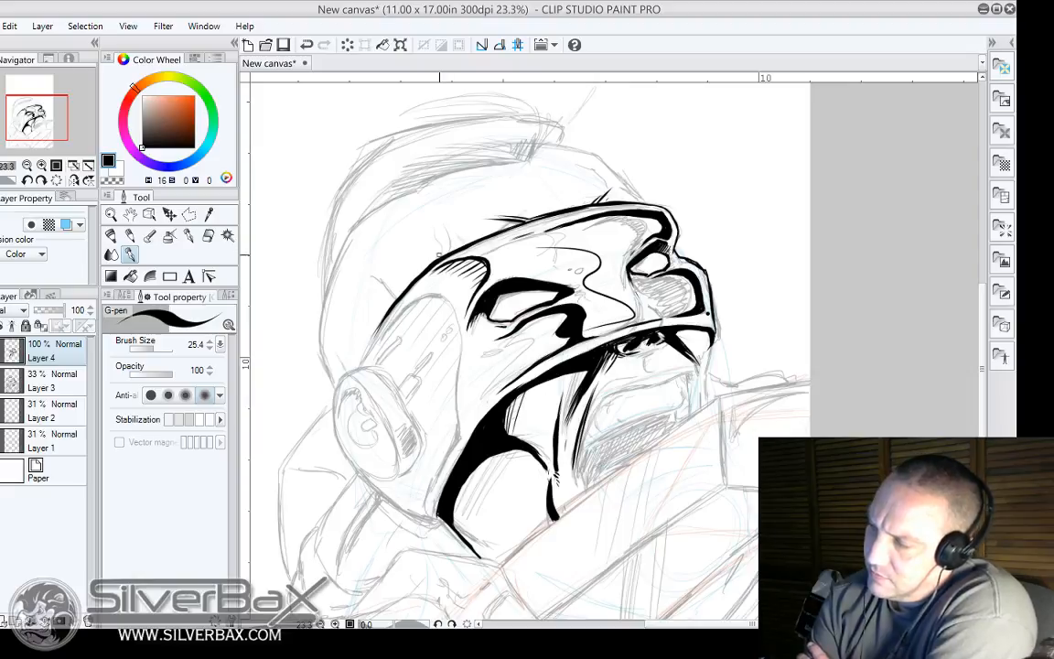
{"action": "left_click_drag", "start_coordinate": [424, 269], "coordinate": [434, 229]}
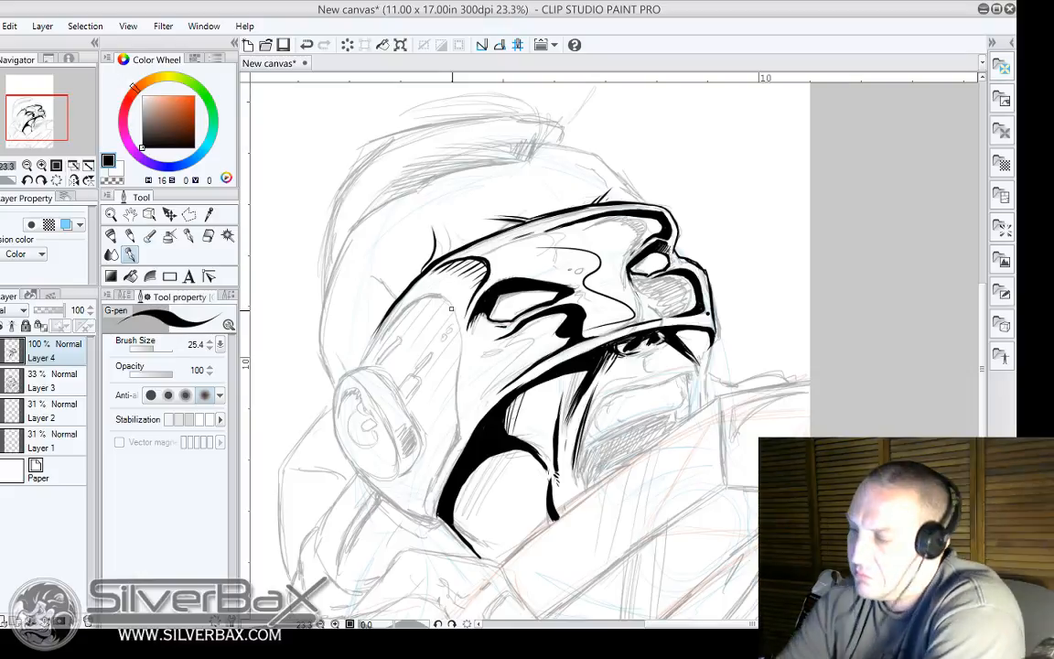
{"action": "left_click_drag", "start_coordinate": [433, 231], "coordinate": [422, 271]}
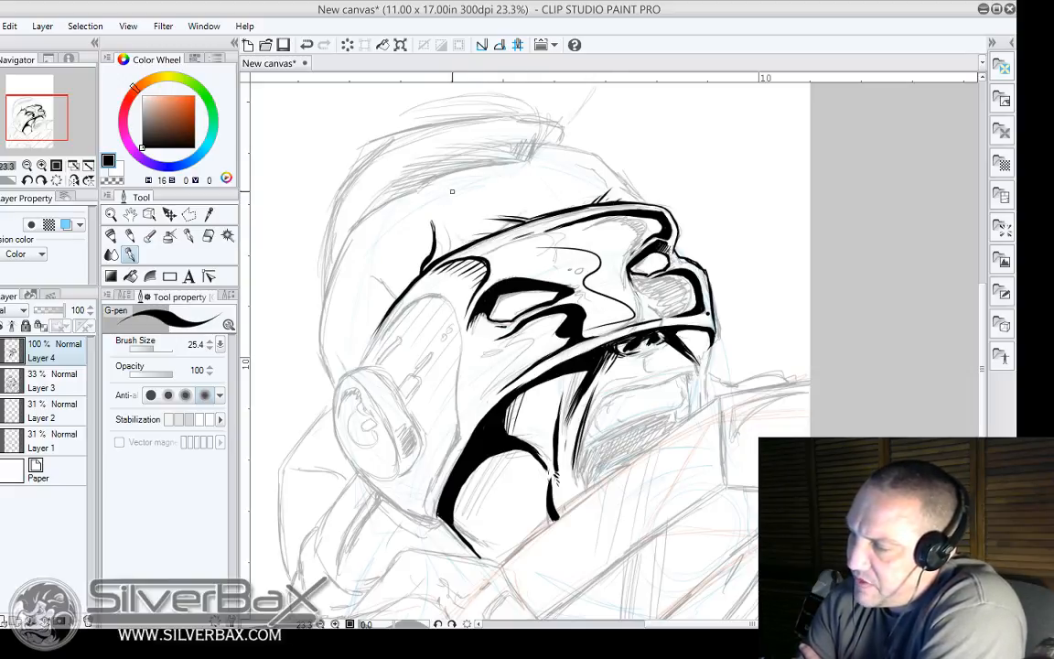
{"action": "left_click_drag", "start_coordinate": [452, 191], "coordinate": [428, 193]}
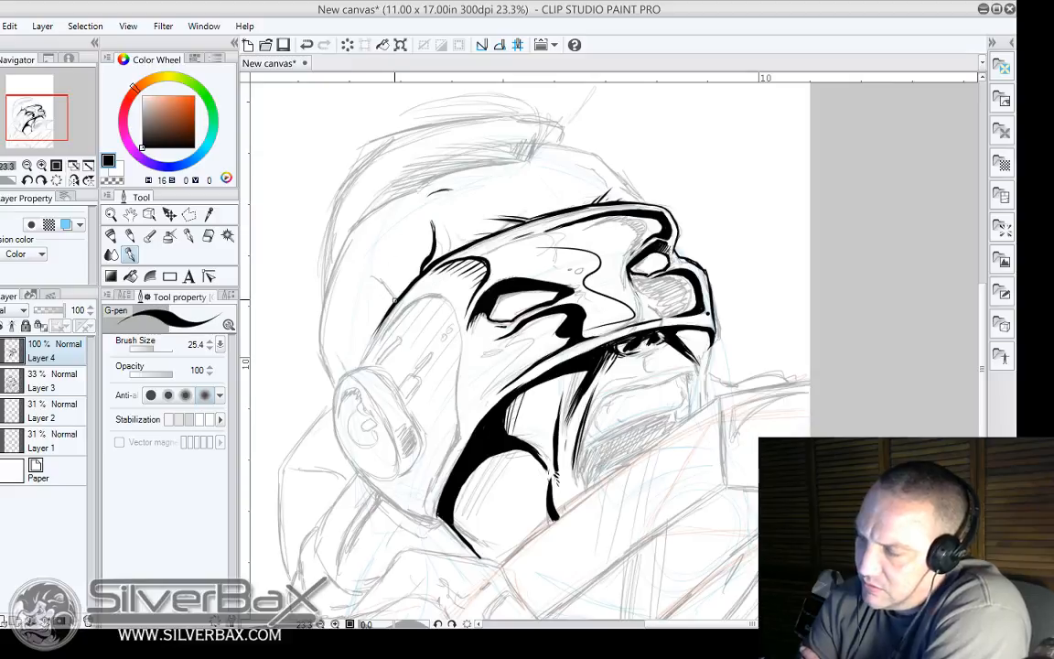
Ink the temple crease and the thick contour of the back of the head, from the forehead down to the ear piece.
{"action": "mouse_move", "coordinate": [395, 299]}
{"action": "left_mouse_down"}
{"action": "mouse_move", "coordinate": [369, 276]}
{"action": "mouse_move", "coordinate": [333, 294]}
{"action": "mouse_move", "coordinate": [392, 291]}
{"action": "mouse_move", "coordinate": [370, 279]}
{"action": "left_mouse_up"}
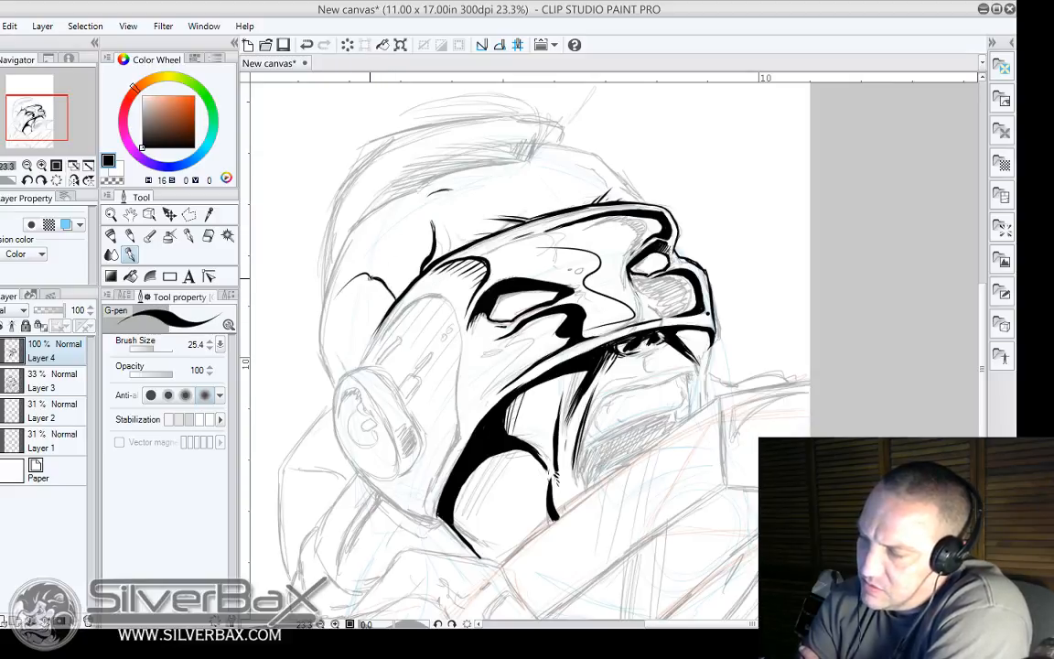
{"action": "mouse_move", "coordinate": [400, 194]}
{"action": "left_mouse_down"}
{"action": "mouse_move", "coordinate": [363, 206]}
{"action": "mouse_move", "coordinate": [334, 243]}
{"action": "mouse_move", "coordinate": [317, 350]}
{"action": "left_mouse_up"}
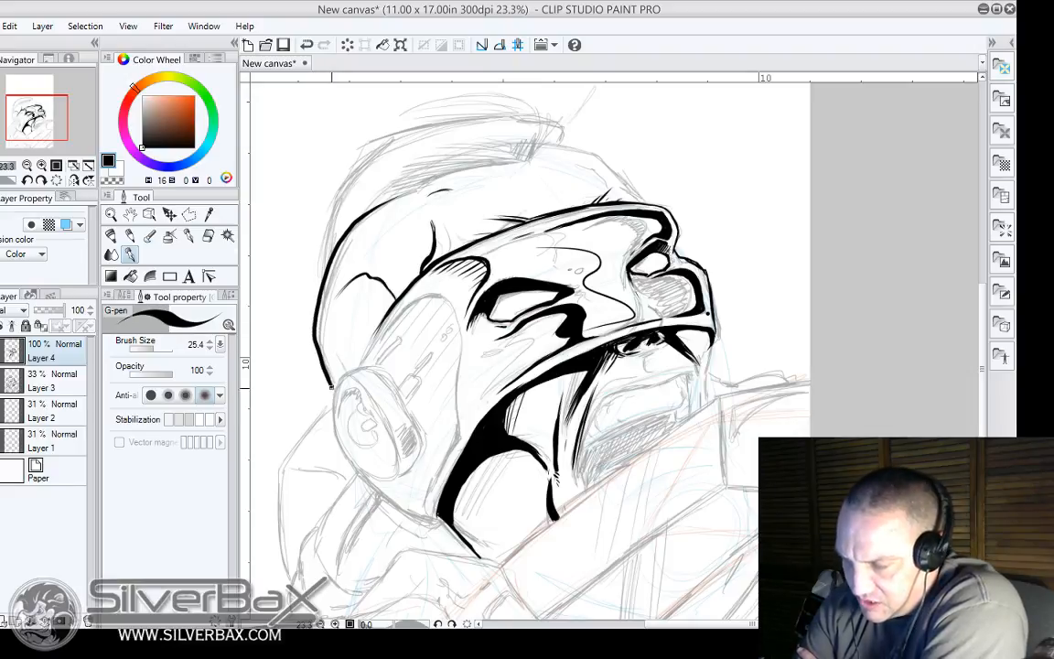
{"action": "mouse_move", "coordinate": [385, 204]}
{"action": "left_mouse_down"}
{"action": "mouse_move", "coordinate": [343, 223]}
{"action": "mouse_move", "coordinate": [325, 265]}
{"action": "mouse_move", "coordinate": [316, 351]}
{"action": "left_mouse_up"}
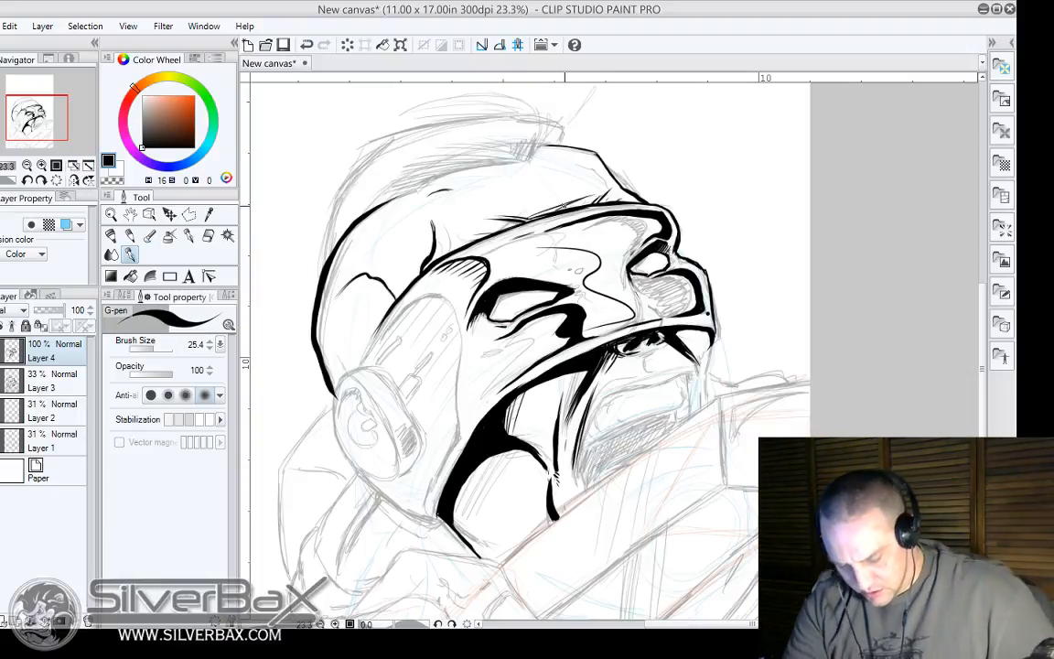
{"action": "key", "text": "ctrl+z"}
{"action": "key", "text": "ctrl+z"}
{"action": "key", "text": "ctrl+y"}
{"action": "key", "text": "ctrl+y"}
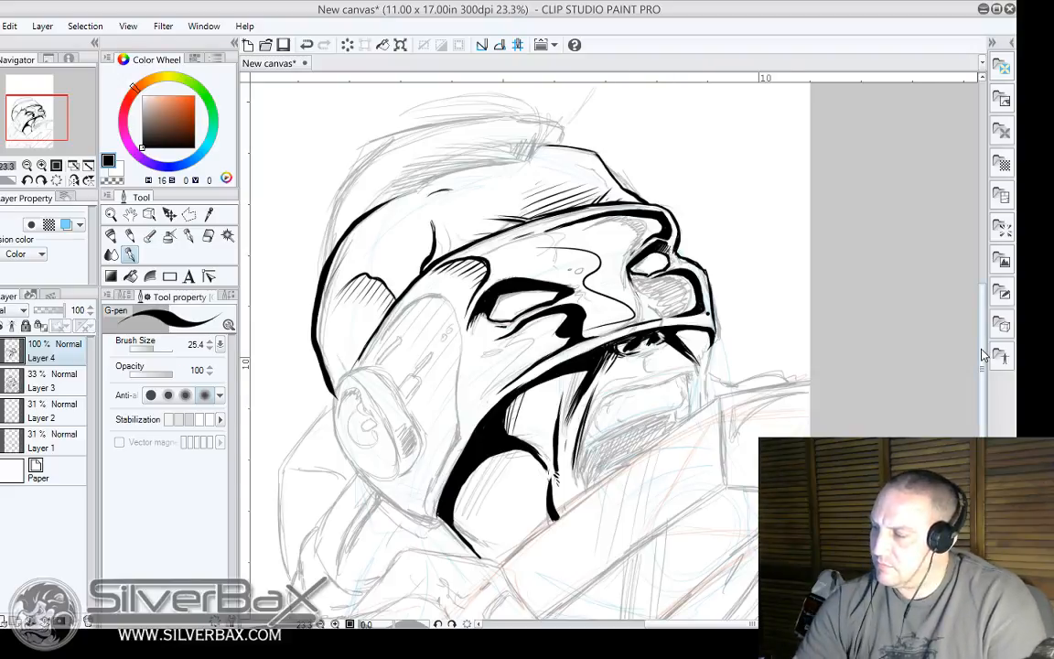
Ink the upper lip from the cheek crease to the far mouth corner, and outline the upper teeth with a heavy lower edge.
{"action": "scroll", "coordinate": [886, 320], "scroll_direction": "down", "scroll_amount": 4}
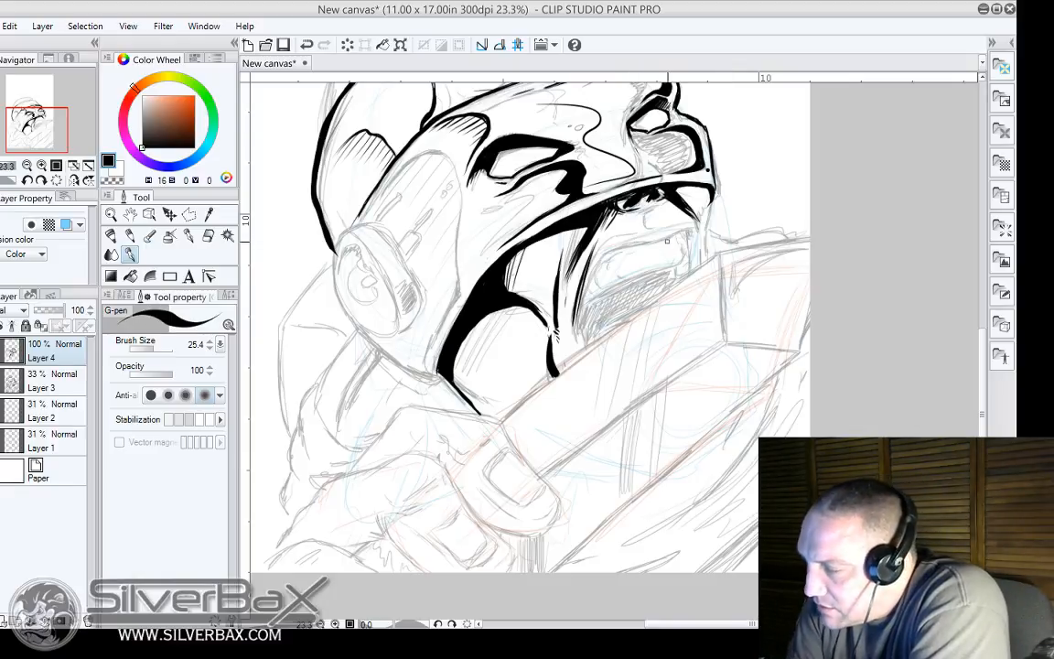
{"action": "mouse_move", "coordinate": [656, 243]}
{"action": "left_mouse_down"}
{"action": "mouse_move", "coordinate": [611, 247]}
{"action": "mouse_move", "coordinate": [571, 322]}
{"action": "left_mouse_up"}
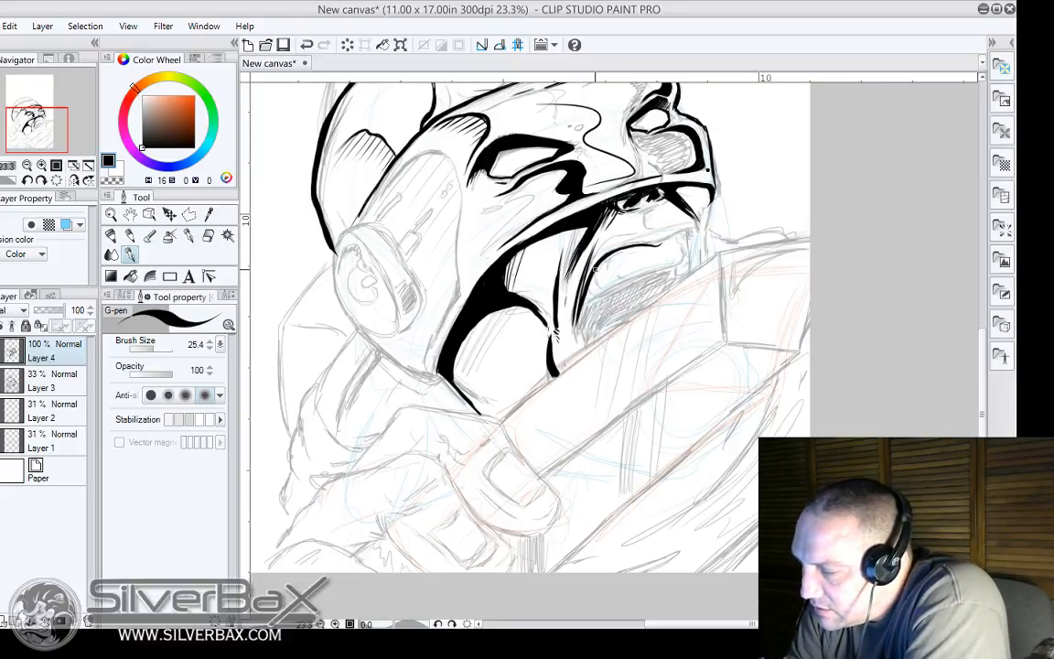
{"action": "left_click_drag", "start_coordinate": [639, 245], "coordinate": [712, 234]}
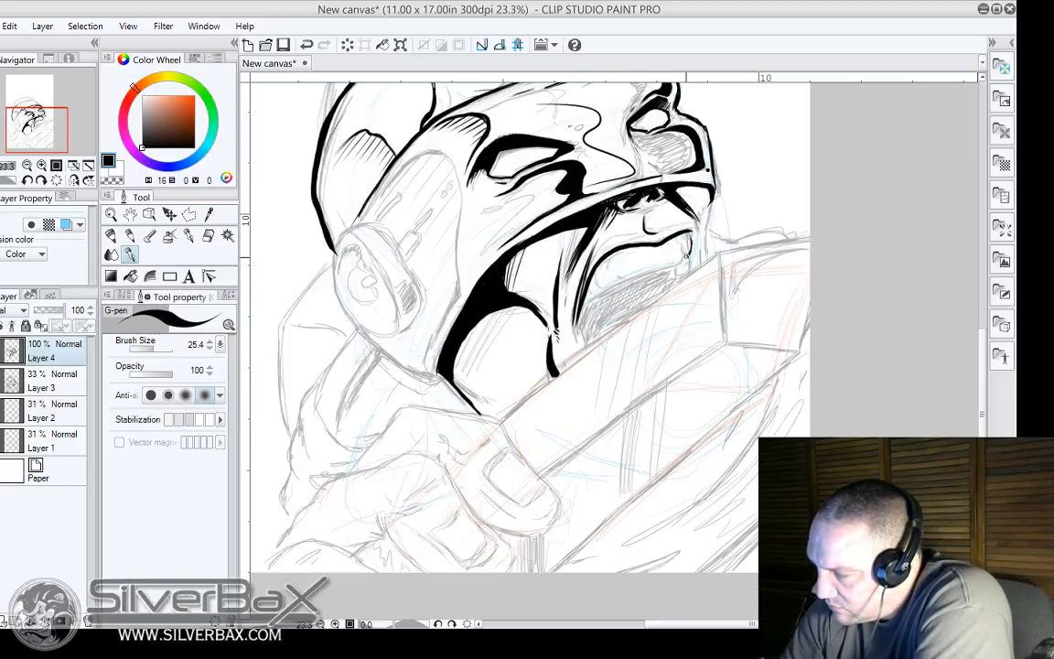
{"action": "mouse_move", "coordinate": [684, 253]}
{"action": "left_mouse_down"}
{"action": "mouse_move", "coordinate": [654, 266]}
{"action": "mouse_move", "coordinate": [677, 265]}
{"action": "mouse_move", "coordinate": [585, 296]}
{"action": "left_mouse_up"}
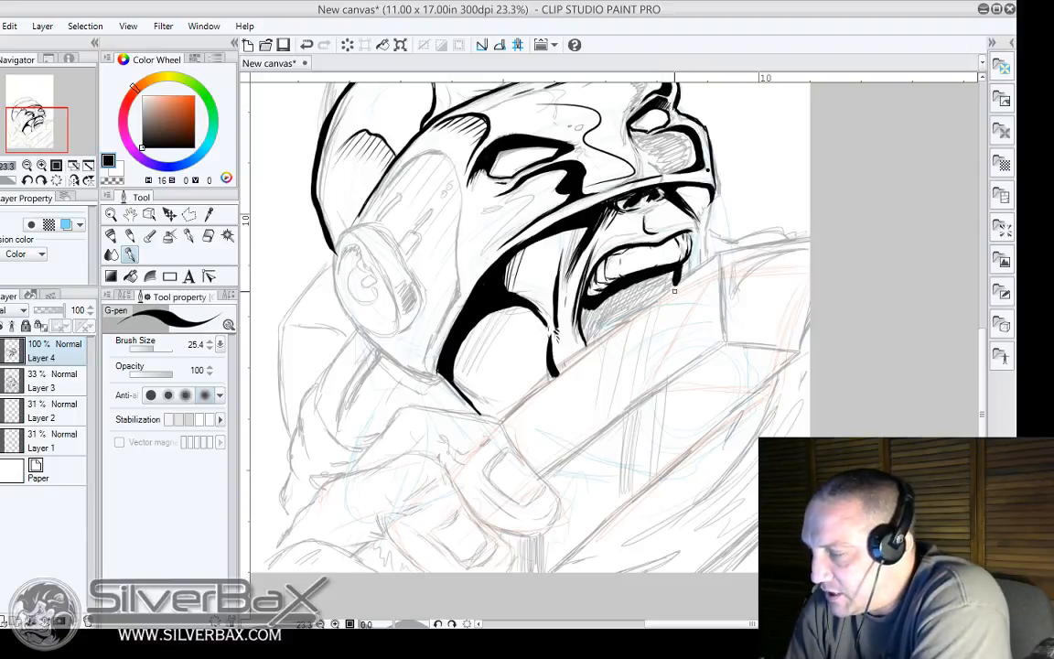
Fill the open mouth below the teeth with solid black and ink the far cheek line beside the mouth corner.
{"action": "mouse_move", "coordinate": [676, 279]}
{"action": "left_mouse_down"}
{"action": "mouse_move", "coordinate": [650, 304]}
{"action": "mouse_move", "coordinate": [674, 281]}
{"action": "left_mouse_up"}
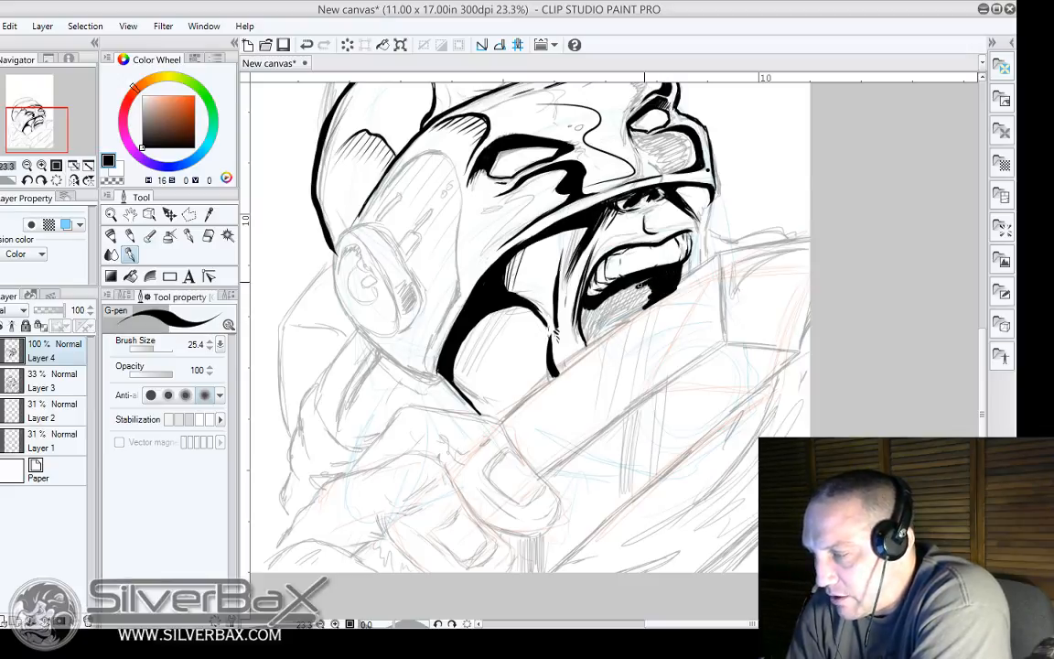
{"action": "mouse_move", "coordinate": [630, 283]}
{"action": "left_mouse_down"}
{"action": "mouse_move", "coordinate": [610, 322]}
{"action": "mouse_move", "coordinate": [627, 302]}
{"action": "mouse_move", "coordinate": [590, 317]}
{"action": "left_mouse_up"}
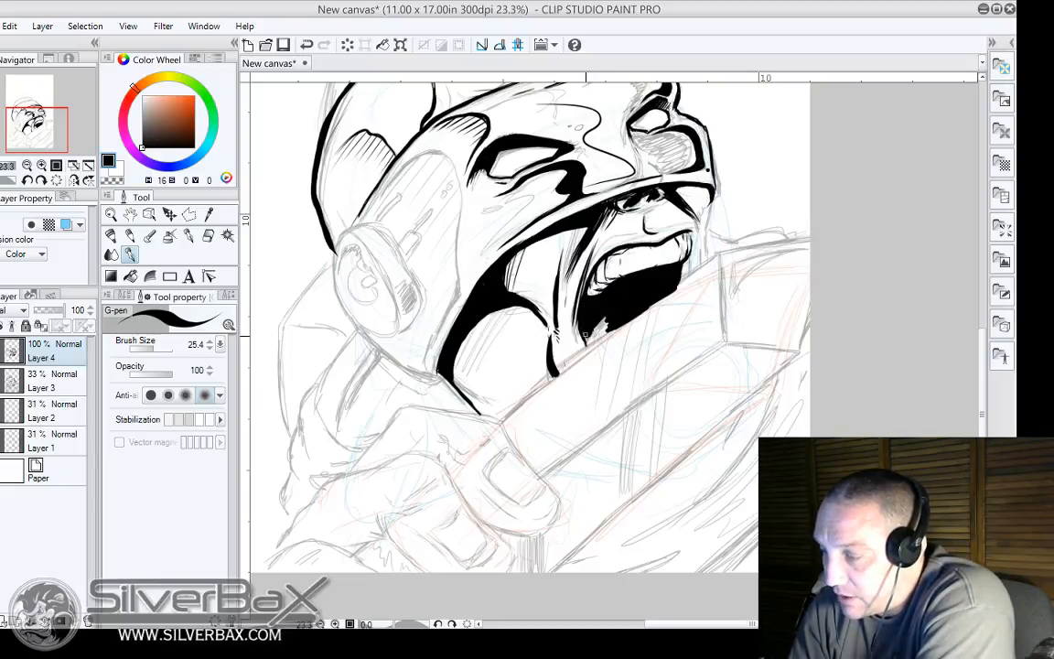
{"action": "left_click_drag", "start_coordinate": [596, 338], "coordinate": [604, 315]}
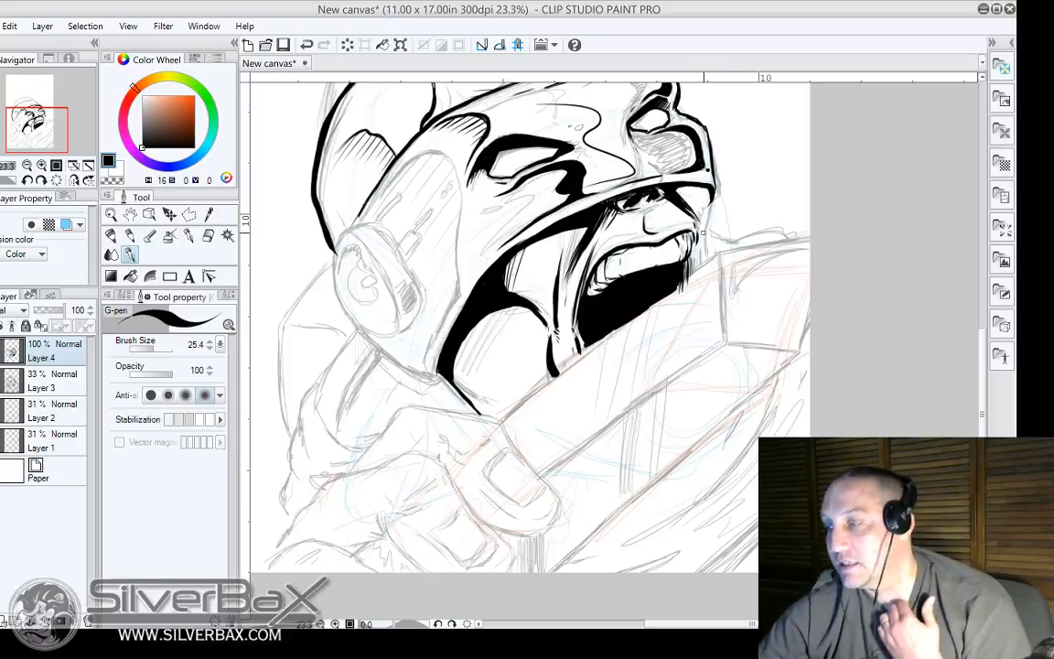
{"action": "left_click_drag", "start_coordinate": [700, 239], "coordinate": [691, 283]}
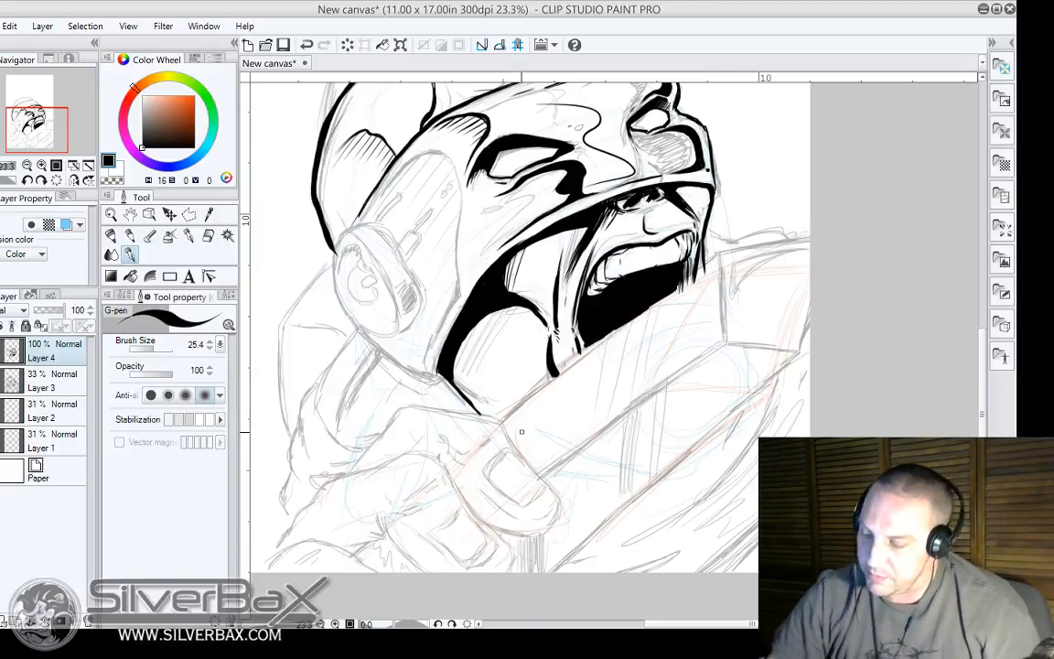
Widen the solid black jaw shadow along the lower jaw contour down to the collar edge.
{"action": "left_click_drag", "start_coordinate": [396, 625], "coordinate": [408, 625]}
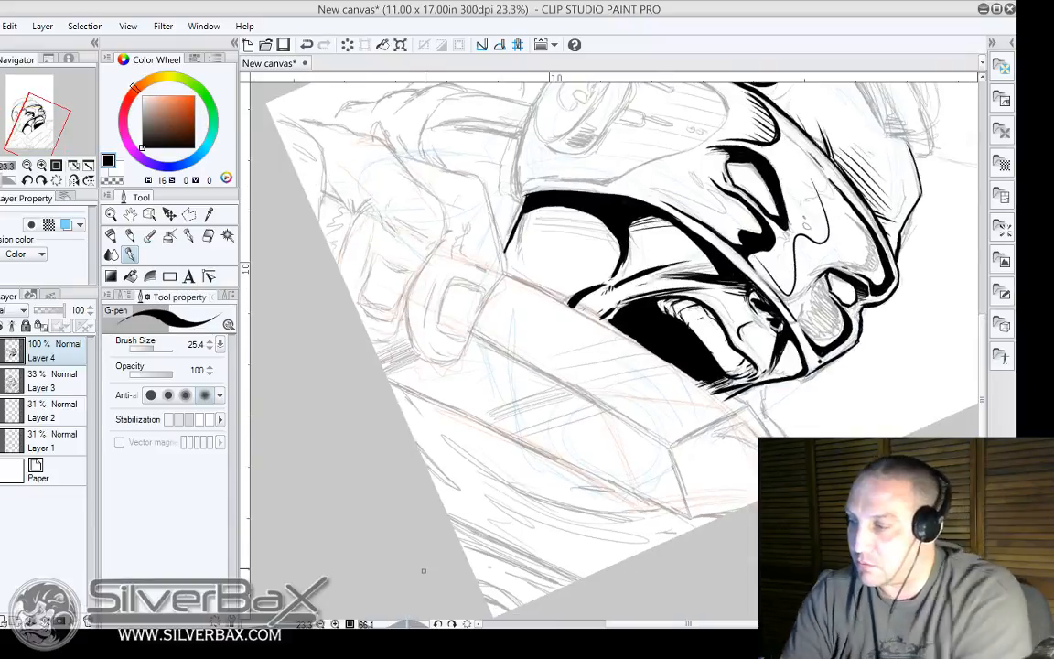
{"action": "mouse_move", "coordinate": [509, 188]}
{"action": "left_mouse_down"}
{"action": "mouse_move", "coordinate": [485, 209]}
{"action": "mouse_move", "coordinate": [507, 181]}
{"action": "mouse_move", "coordinate": [501, 190]}
{"action": "mouse_move", "coordinate": [554, 207]}
{"action": "mouse_move", "coordinate": [520, 222]}
{"action": "mouse_move", "coordinate": [513, 269]}
{"action": "left_mouse_up"}
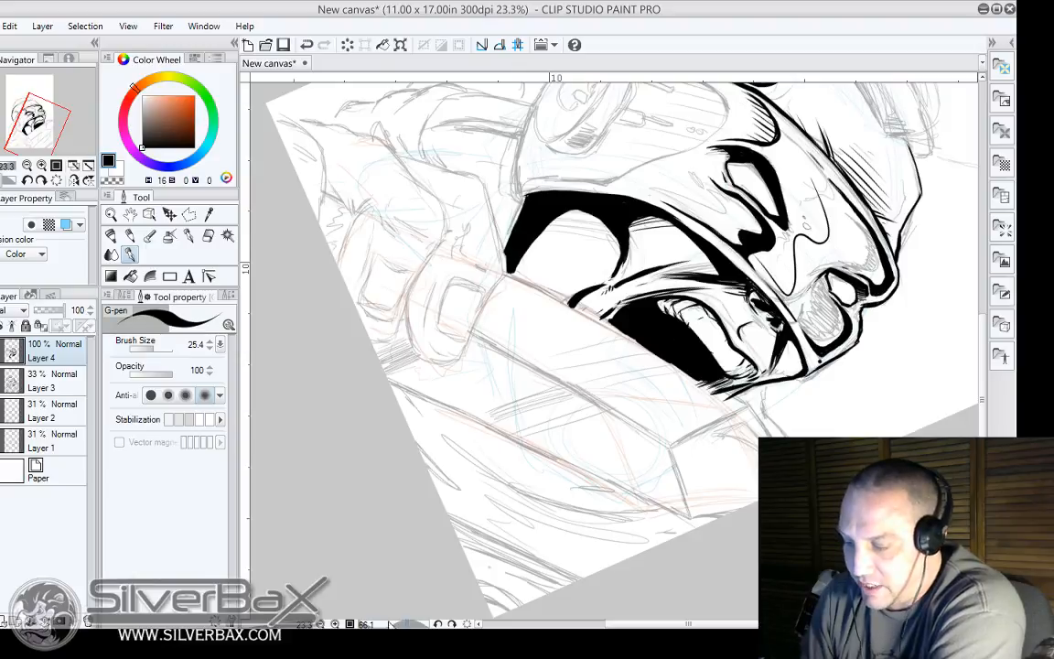
{"action": "left_click", "coordinate": [451, 623]}
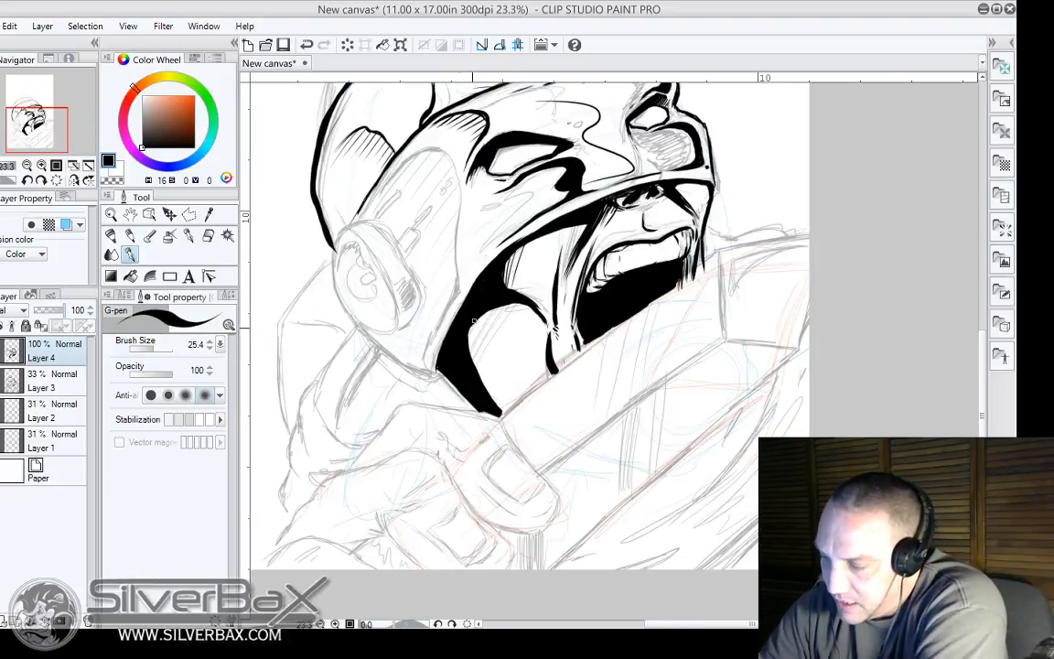
Hatch the cheek area inside the jaw shadow with fine parallel lines and add short strokes along the chin edge.
{"action": "left_click_drag", "start_coordinate": [476, 320], "coordinate": [467, 344]}
{"action": "mouse_move", "coordinate": [481, 318]}
{"action": "left_mouse_down"}
{"action": "mouse_move", "coordinate": [463, 369]}
{"action": "mouse_move", "coordinate": [477, 371]}
{"action": "left_mouse_up"}
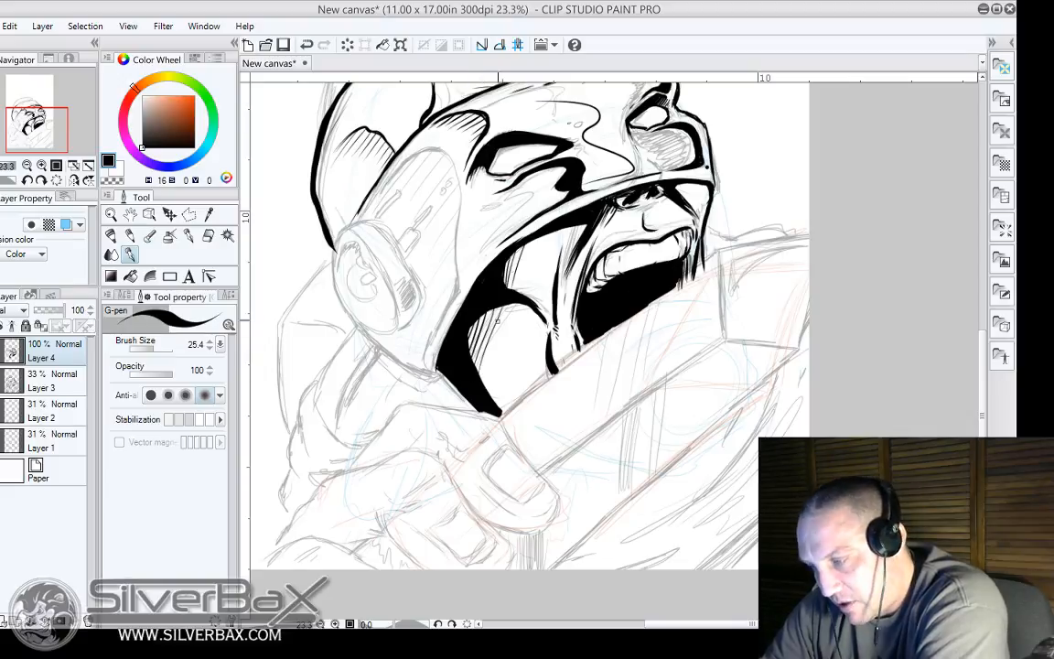
{"action": "mouse_move", "coordinate": [508, 306]}
{"action": "left_mouse_down"}
{"action": "mouse_move", "coordinate": [487, 392]}
{"action": "mouse_move", "coordinate": [531, 325]}
{"action": "mouse_move", "coordinate": [530, 374]}
{"action": "mouse_move", "coordinate": [540, 378]}
{"action": "mouse_move", "coordinate": [528, 390]}
{"action": "mouse_move", "coordinate": [522, 395]}
{"action": "left_mouse_up"}
{"action": "left_click_drag", "start_coordinate": [540, 376], "coordinate": [520, 391]}
{"action": "left_click_drag", "start_coordinate": [532, 373], "coordinate": [519, 384]}
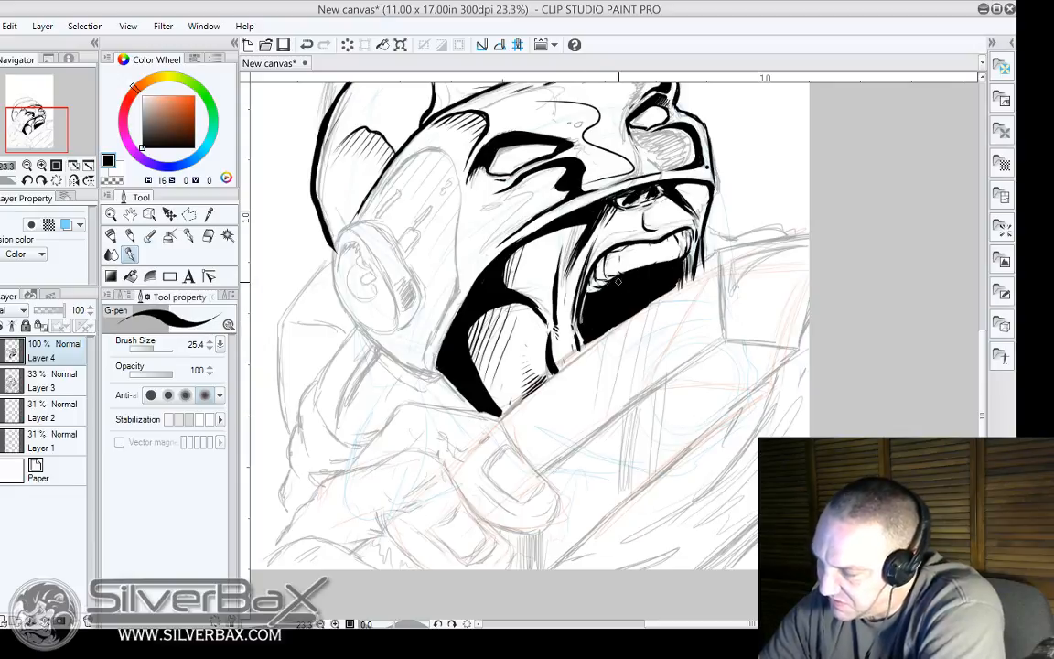
Draw thin white saliva strands hanging from the upper teeth across the black mouth.
{"action": "left_click_drag", "start_coordinate": [613, 275], "coordinate": [616, 311]}
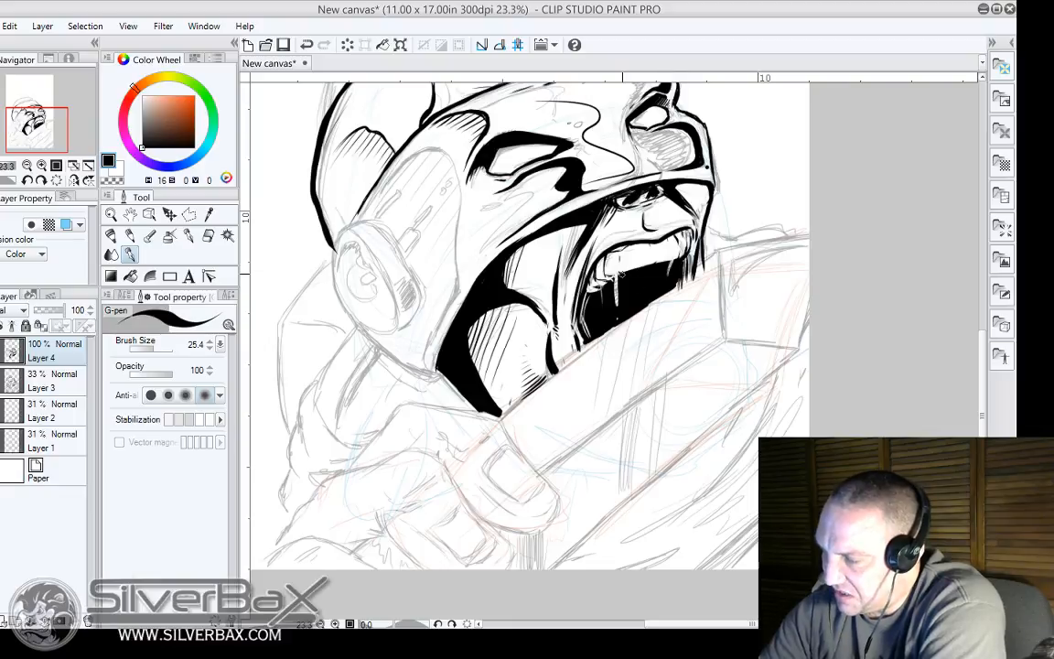
{"action": "left_click_drag", "start_coordinate": [623, 271], "coordinate": [617, 298]}
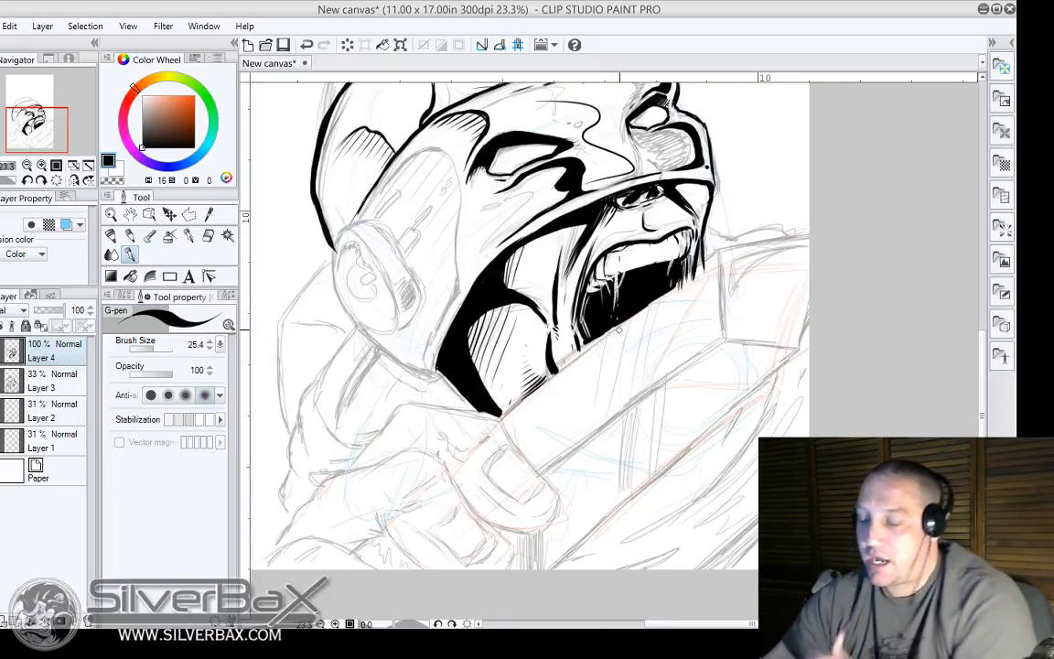
Raise Layer 1's opacity to 100% and show Layers 2 and 3 over it.
{"action": "scroll", "coordinate": [618, 330], "scroll_direction": "down", "scroll_amount": 4}
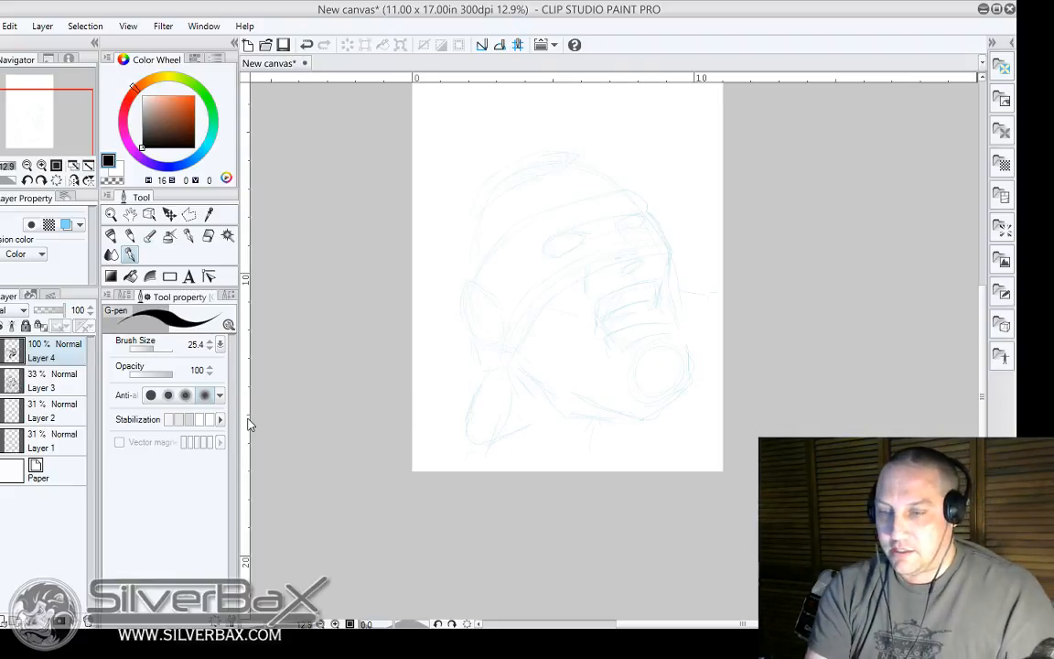
{"action": "left_click", "coordinate": [68, 444]}
{"action": "left_click_drag", "start_coordinate": [48, 310], "coordinate": [77, 312]}
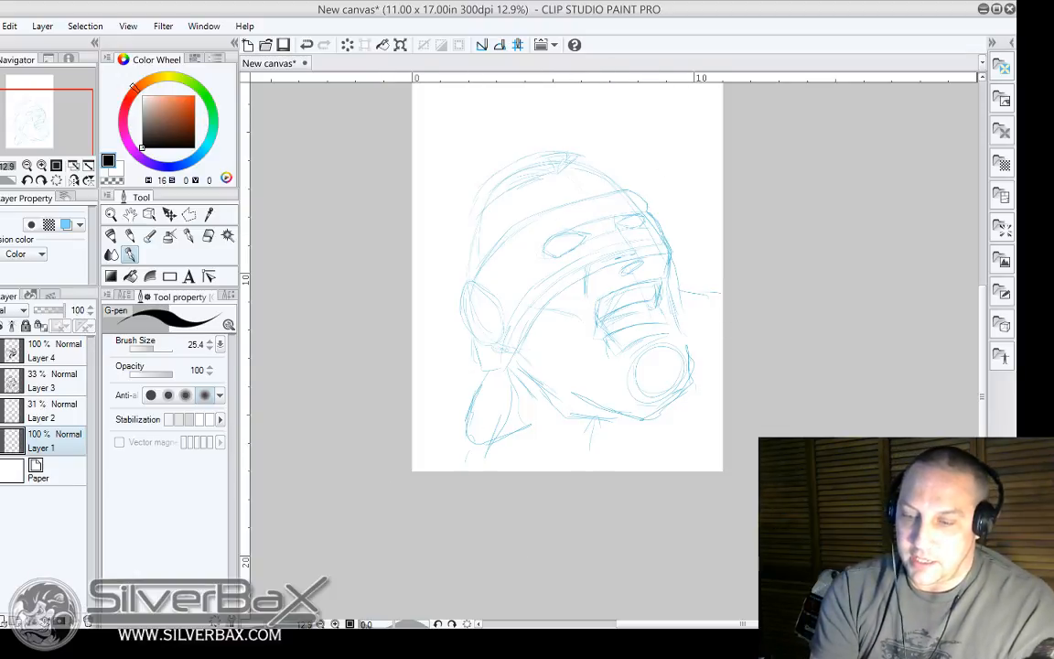
{"action": "left_click", "coordinate": [1, 411]}
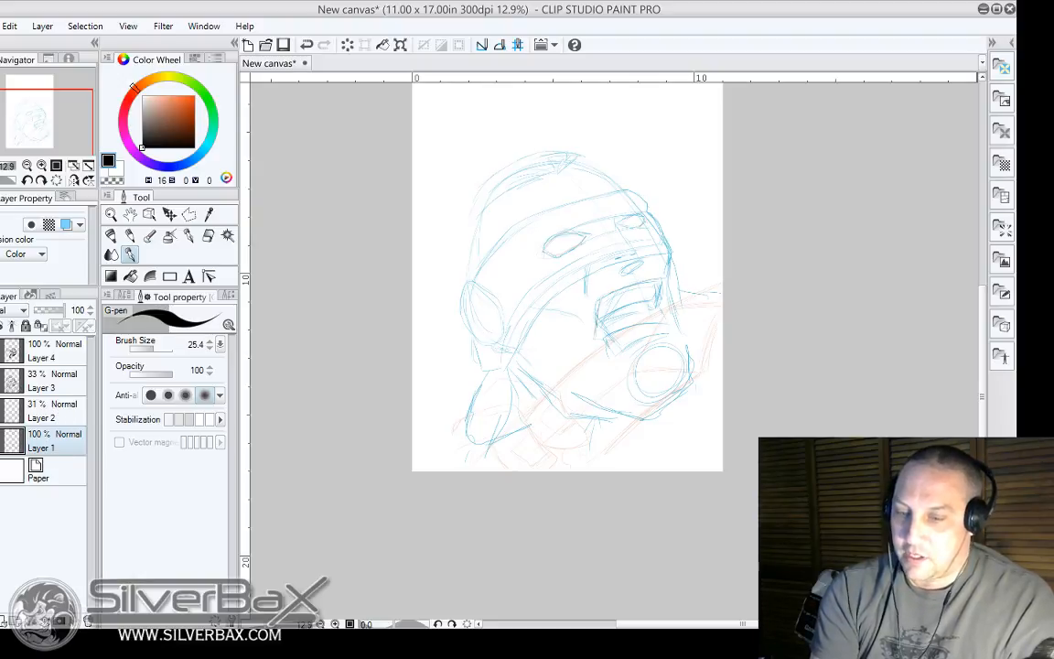
{"action": "left_click", "coordinate": [1, 380]}
{"action": "left_click", "coordinate": [41, 411]}
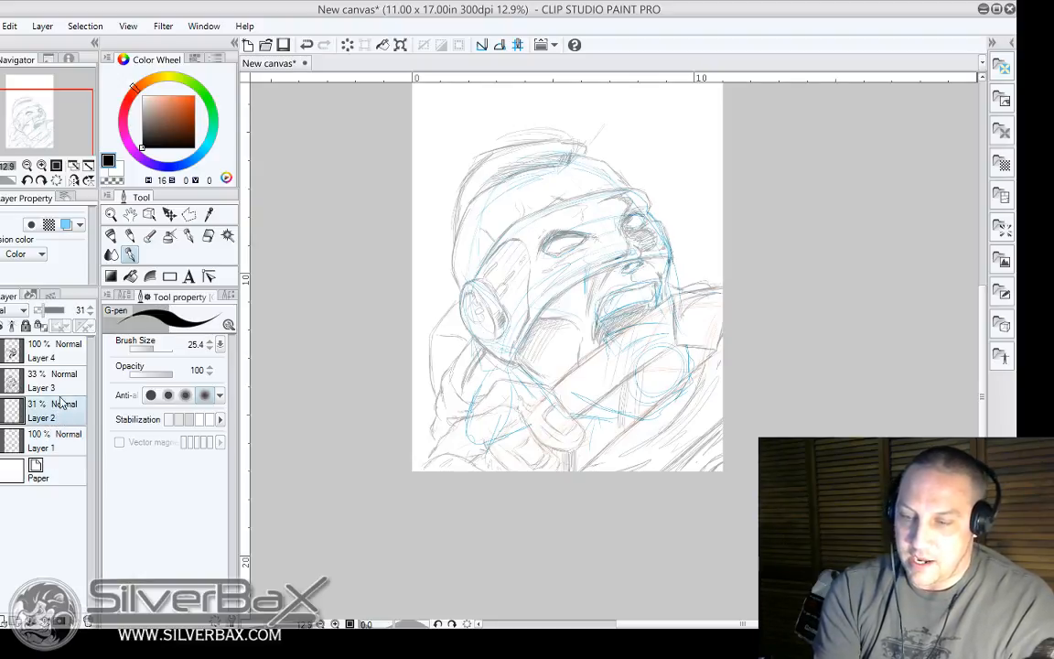
Fade the sketch by lowering Layer 1's opacity to 24% and Layer 3's opacity to 14%.
{"action": "left_click", "coordinate": [55, 445]}
{"action": "left_click_drag", "start_coordinate": [62, 311], "coordinate": [40, 318]}
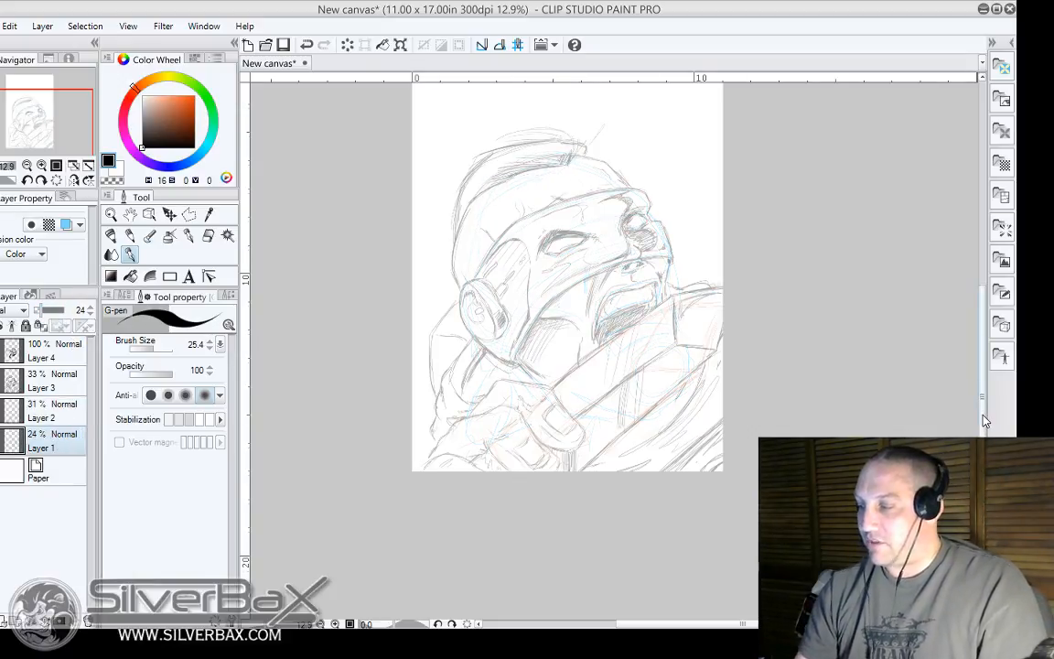
{"action": "scroll", "coordinate": [981, 385], "scroll_direction": "up", "scroll_amount": 3}
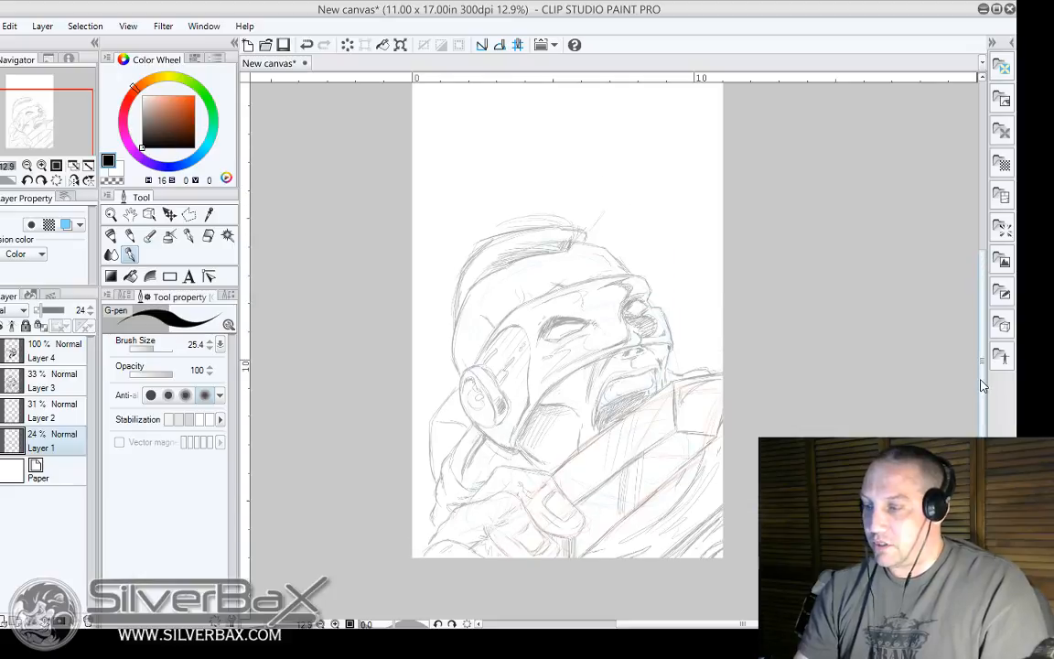
{"action": "left_click", "coordinate": [48, 381]}
{"action": "left_click_drag", "start_coordinate": [52, 313], "coordinate": [36, 314]}
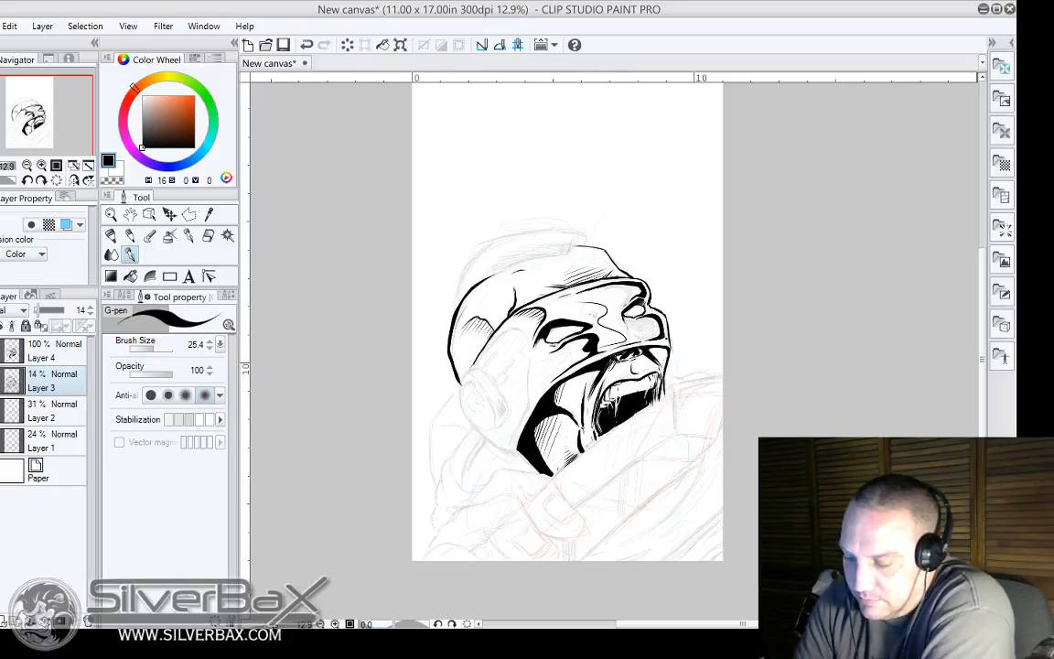
Return to Layer 4 and add fine white streaks and specks to the black mouth near the cheek crease.
{"action": "mouse_move", "coordinate": [268, 624]}
{"action": "left_mouse_down"}
{"action": "mouse_move", "coordinate": [293, 624]}
{"action": "mouse_move", "coordinate": [279, 624]}
{"action": "left_mouse_up"}
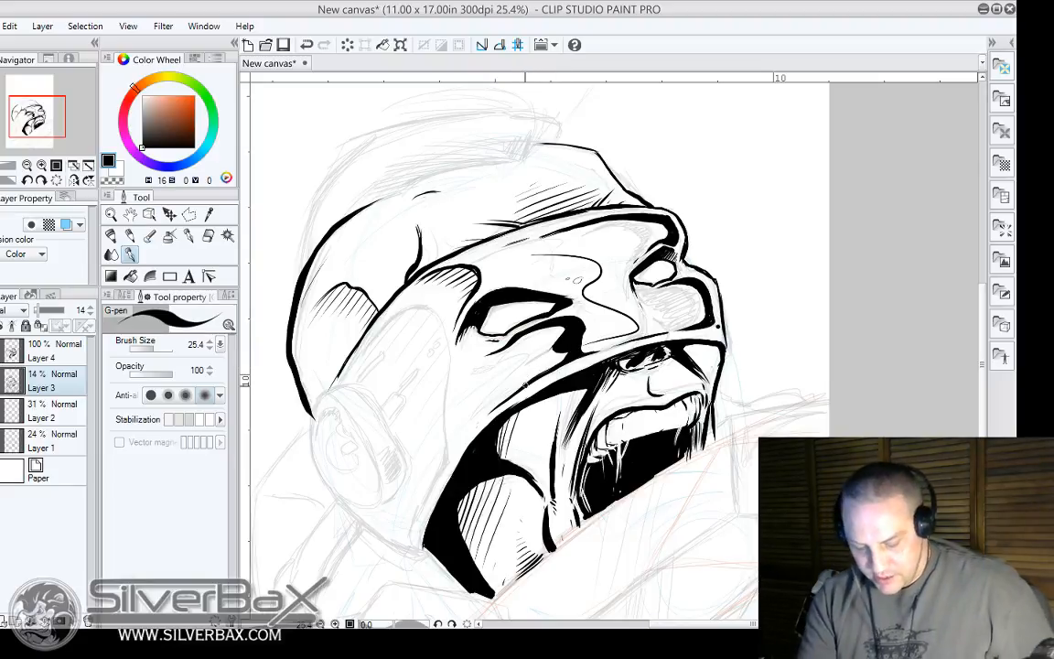
{"action": "left_click", "coordinate": [56, 348]}
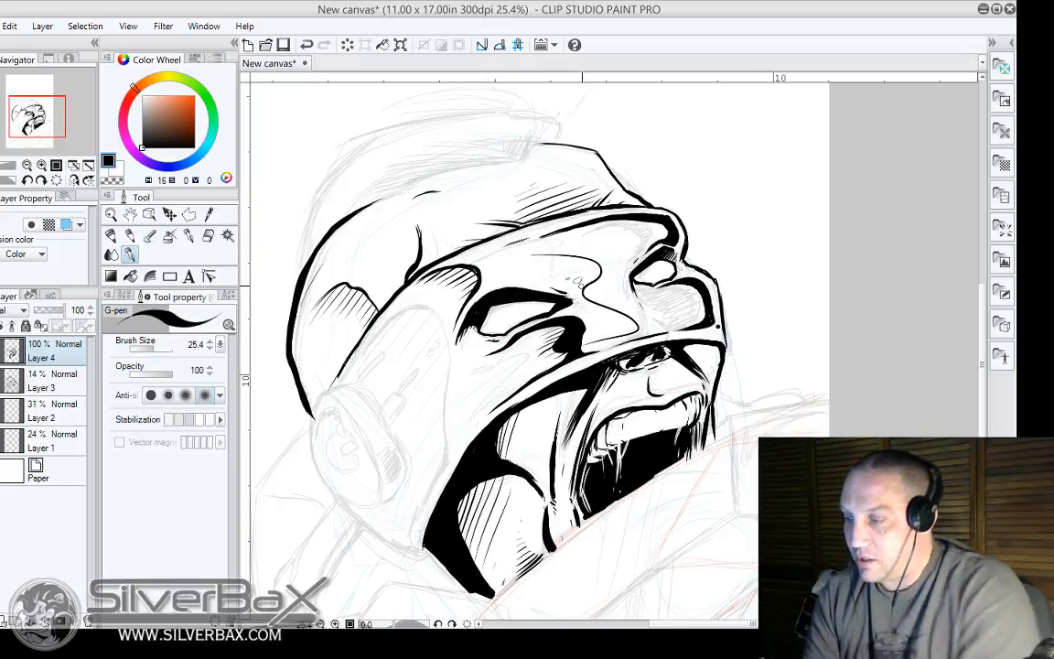
{"action": "key", "text": "ctrl+z"}
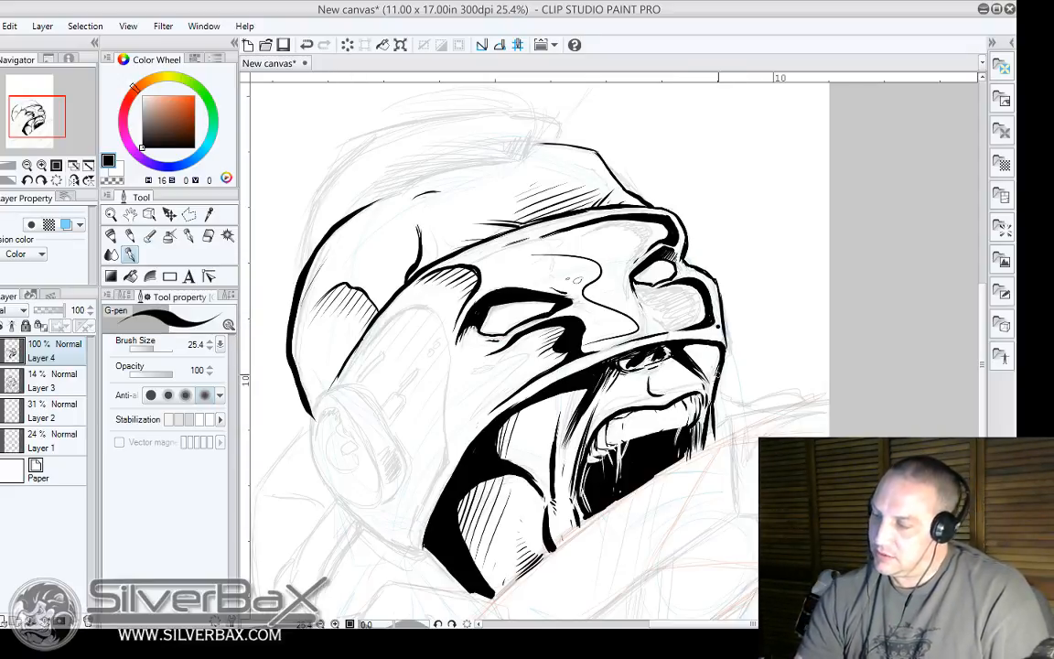
{"action": "scroll", "coordinate": [976, 387], "scroll_direction": "down", "scroll_amount": 5}
{"action": "left_click_drag", "start_coordinate": [975, 383], "coordinate": [975, 386]}
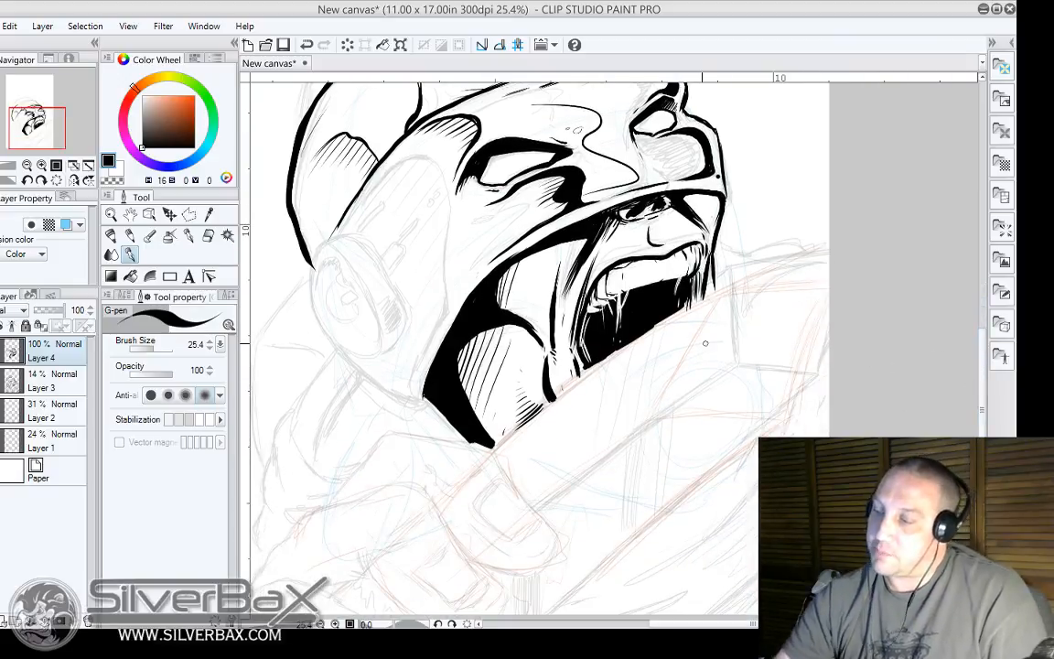
{"action": "left_click_drag", "start_coordinate": [588, 304], "coordinate": [596, 341]}
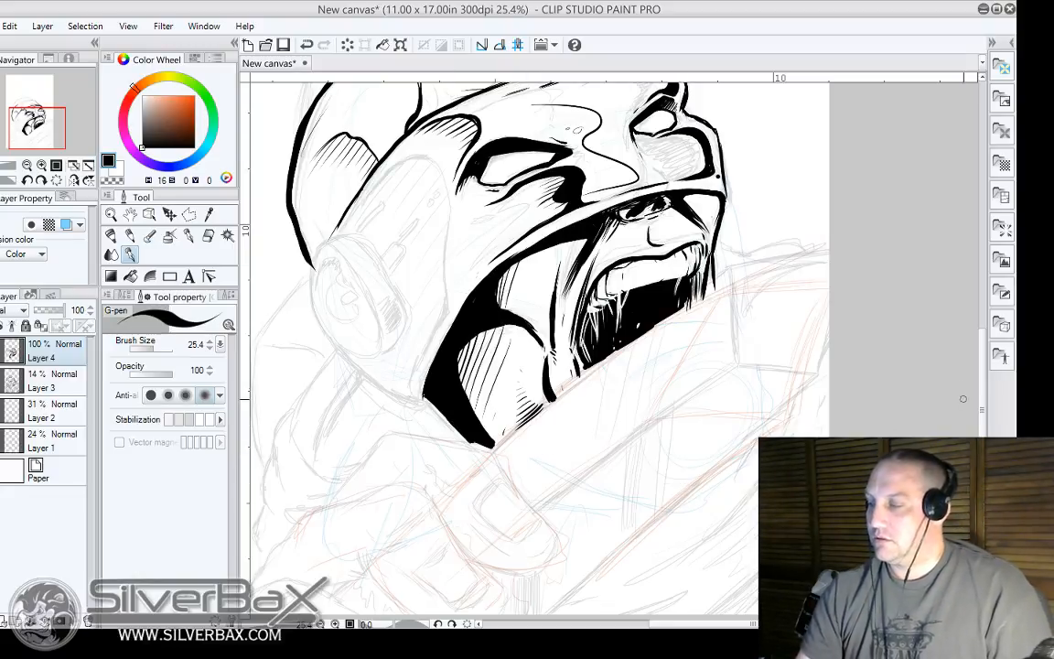
Ink the hairline along the top of the head with layered tapering strokes, ending in short spikes above the forehead.
{"action": "scroll", "coordinate": [864, 403], "scroll_direction": "up", "scroll_amount": 4}
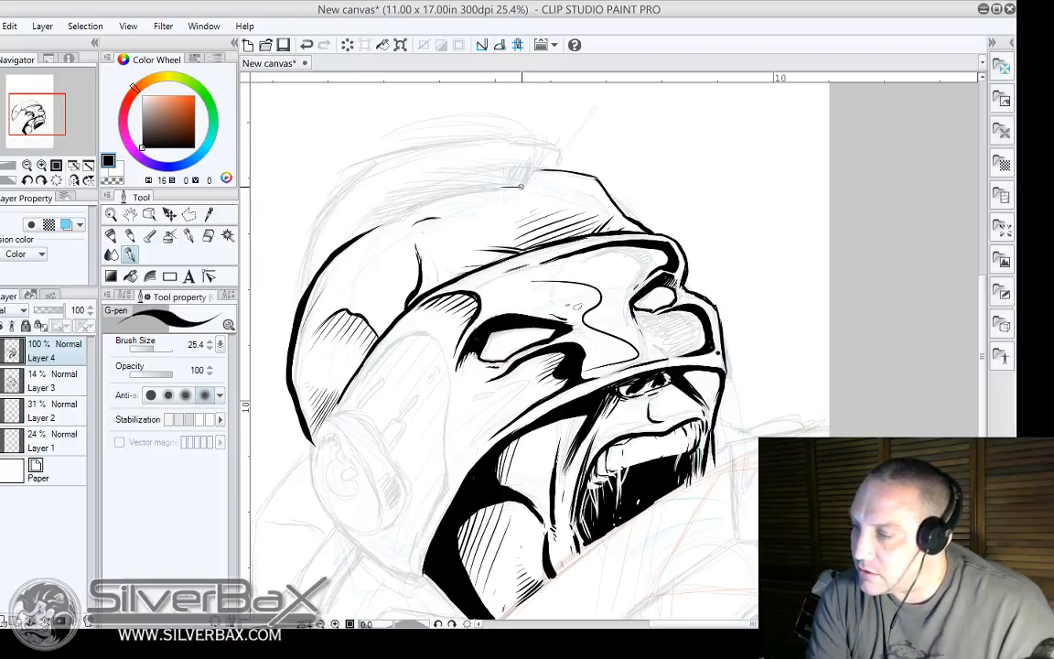
{"action": "mouse_move", "coordinate": [504, 188]}
{"action": "left_mouse_down"}
{"action": "mouse_move", "coordinate": [347, 232]}
{"action": "mouse_move", "coordinate": [434, 214]}
{"action": "left_mouse_up"}
{"action": "mouse_move", "coordinate": [351, 239]}
{"action": "left_mouse_down"}
{"action": "mouse_move", "coordinate": [447, 205]}
{"action": "mouse_move", "coordinate": [348, 238]}
{"action": "mouse_move", "coordinate": [485, 197]}
{"action": "left_mouse_up"}
{"action": "left_click_drag", "start_coordinate": [397, 219], "coordinate": [494, 191]}
{"action": "left_click_drag", "start_coordinate": [336, 242], "coordinate": [402, 190]}
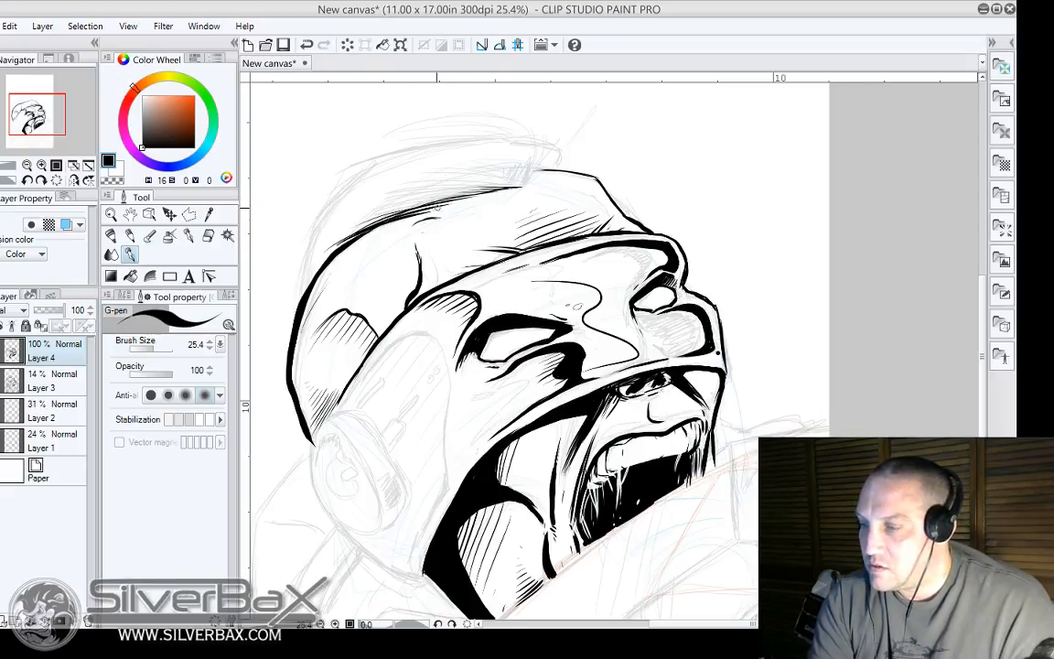
{"action": "mouse_move", "coordinate": [318, 208]}
{"action": "left_mouse_down"}
{"action": "mouse_move", "coordinate": [445, 174]}
{"action": "mouse_move", "coordinate": [518, 181]}
{"action": "mouse_move", "coordinate": [538, 168]}
{"action": "left_mouse_up"}
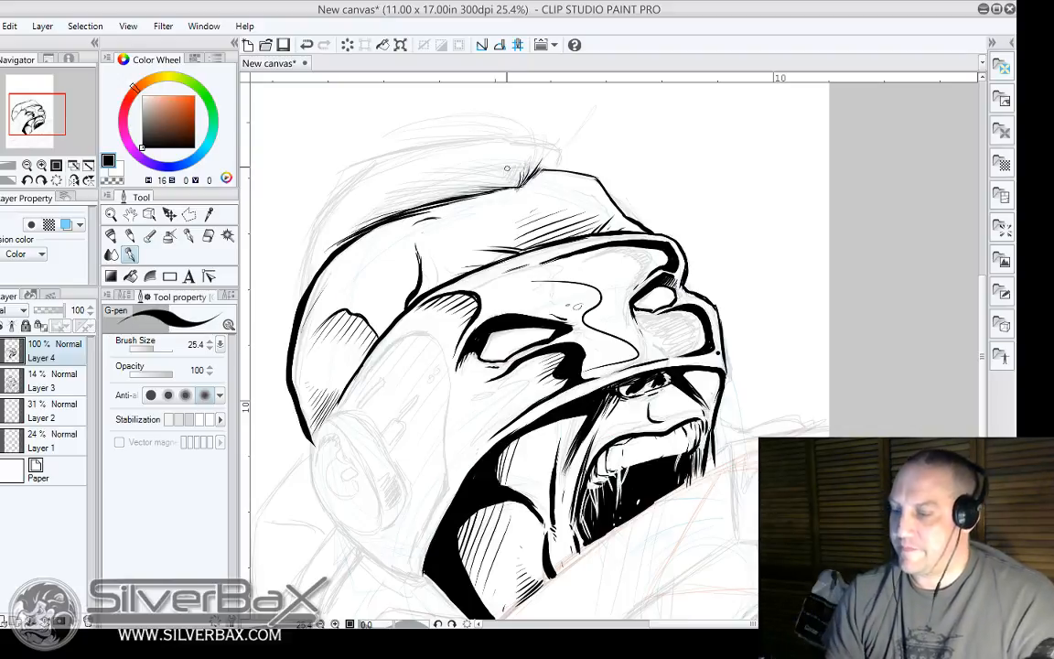
Ink the front of the swept-back hair with a short inner strand and a curved upper edge above the forehead.
{"action": "left_click_drag", "start_coordinate": [395, 624], "coordinate": [376, 624]}
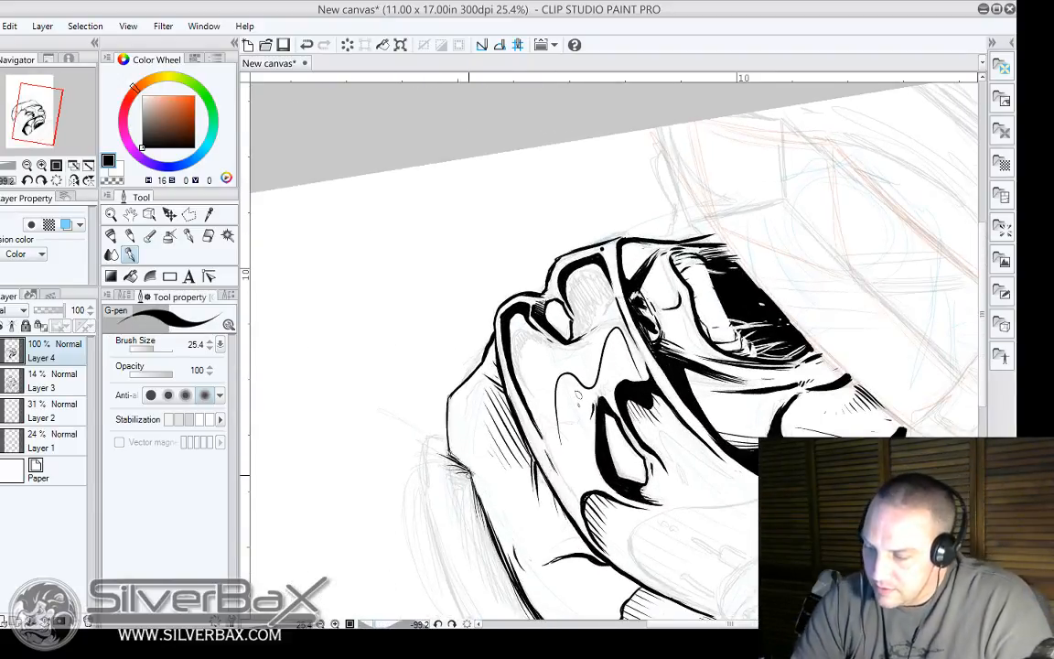
{"action": "mouse_move", "coordinate": [469, 471]}
{"action": "left_mouse_down"}
{"action": "mouse_move", "coordinate": [444, 505]}
{"action": "mouse_move", "coordinate": [443, 492]}
{"action": "left_mouse_up"}
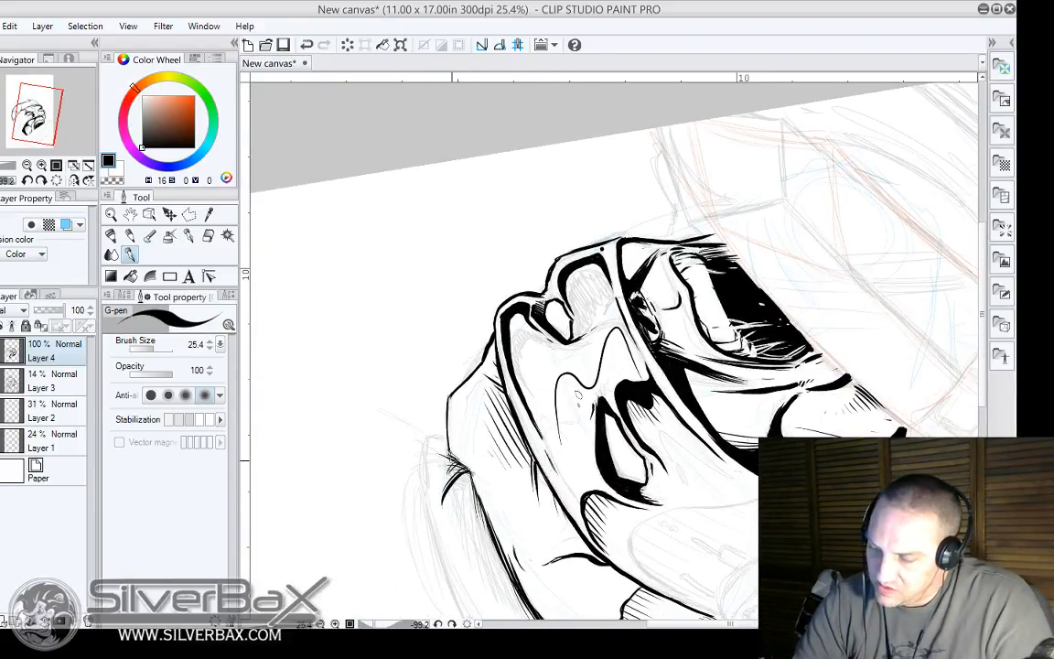
{"action": "left_click_drag", "start_coordinate": [445, 448], "coordinate": [430, 540]}
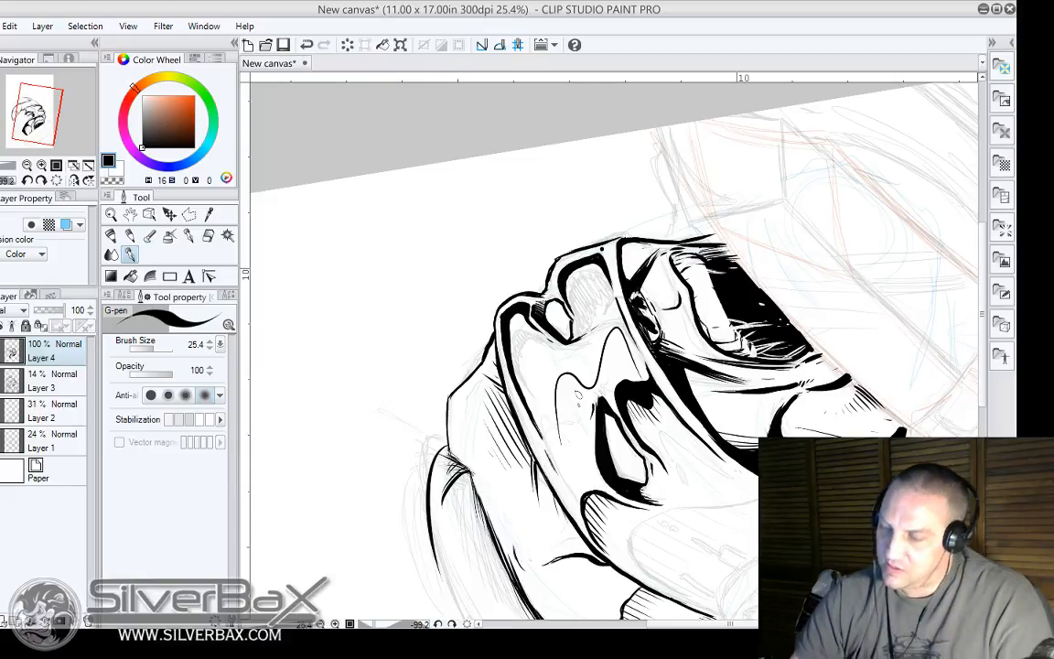
{"action": "left_click", "coordinate": [467, 623]}
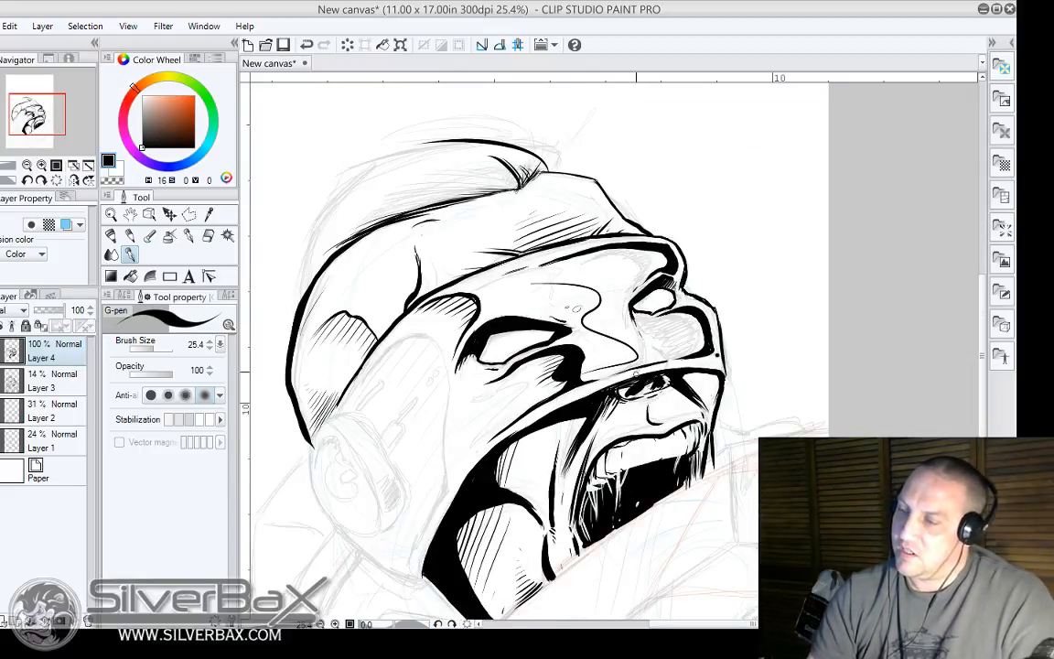
Add short spikes at the hair's front root and tapering strands sweeping back from it.
{"action": "left_click_drag", "start_coordinate": [522, 164], "coordinate": [527, 173]}
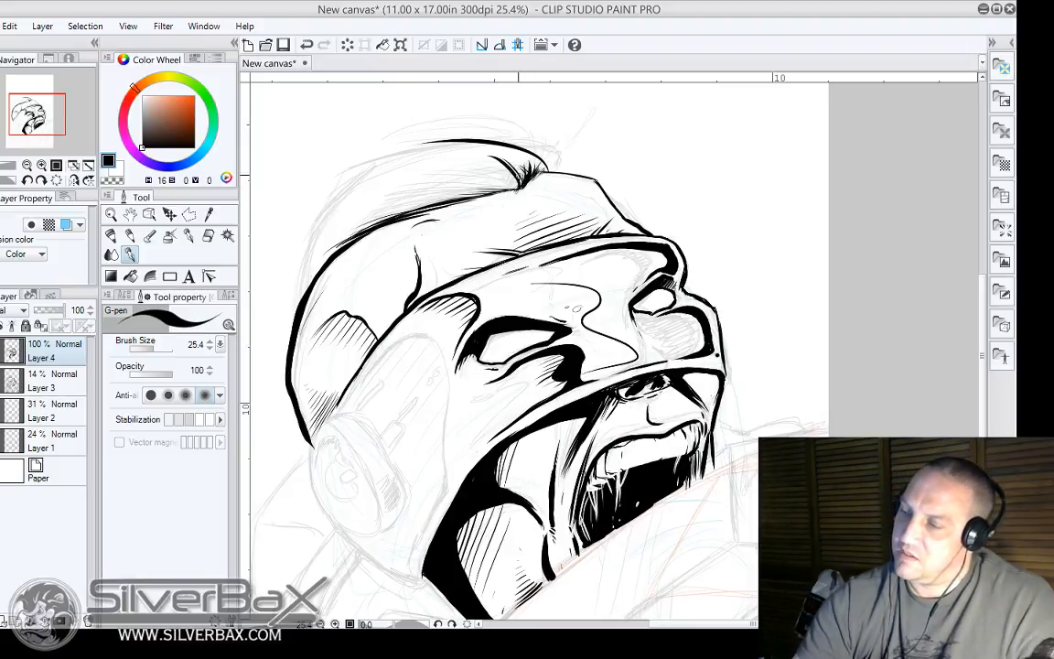
{"action": "mouse_move", "coordinate": [519, 189]}
{"action": "left_mouse_down"}
{"action": "mouse_move", "coordinate": [478, 170]}
{"action": "mouse_move", "coordinate": [476, 184]}
{"action": "mouse_move", "coordinate": [386, 165]}
{"action": "left_mouse_up"}
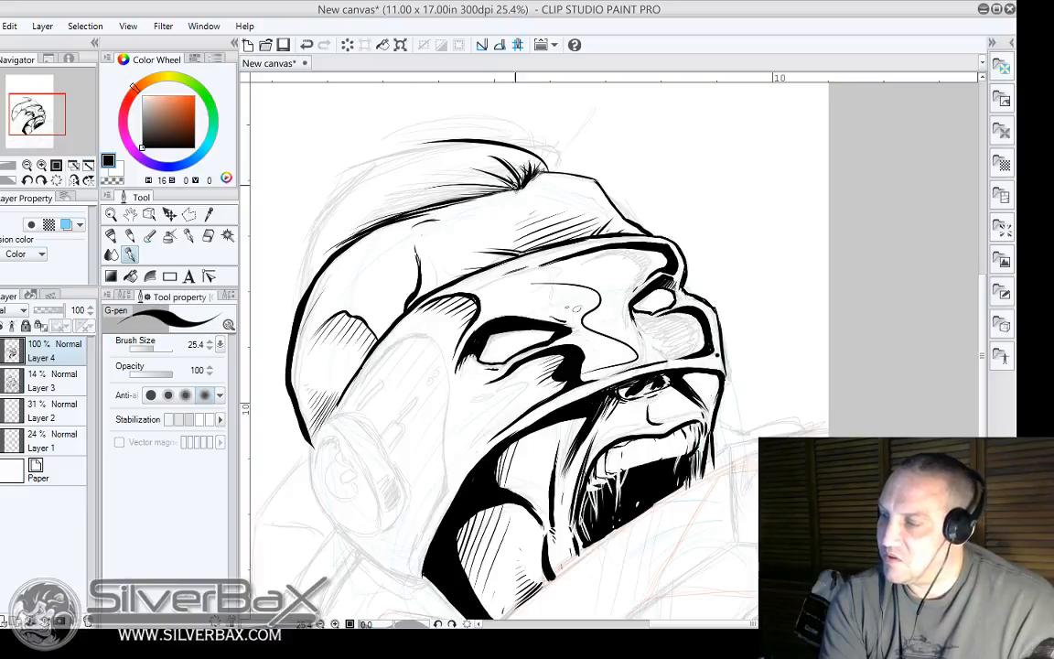
{"action": "left_click_drag", "start_coordinate": [463, 169], "coordinate": [366, 171]}
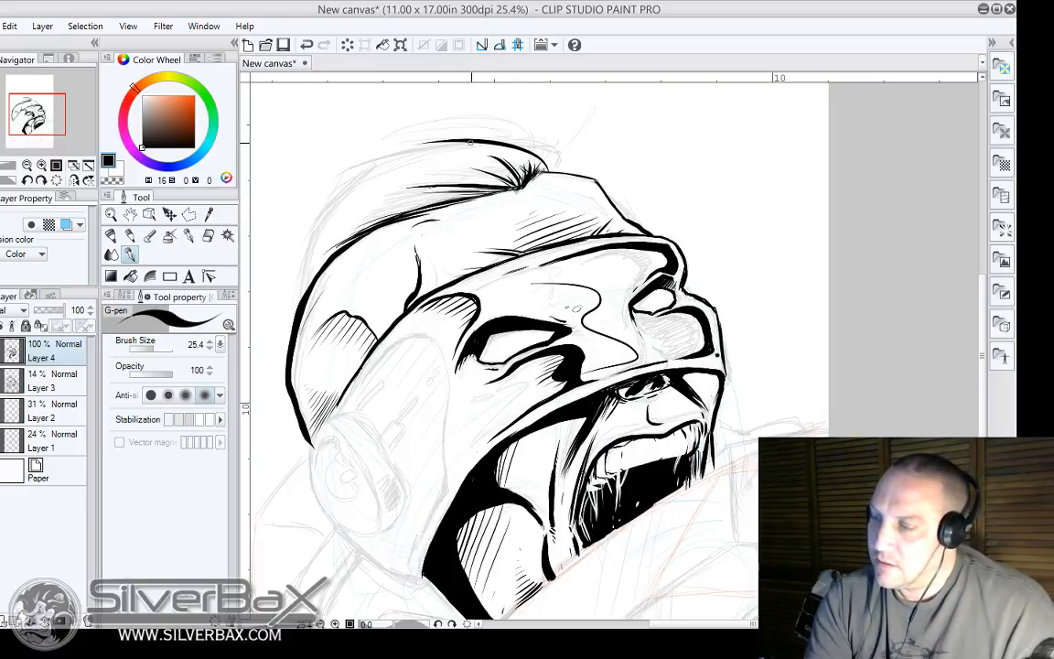
Ink the hair's upper contour with overlapping strokes from the crown down towards the back of the head.
{"action": "left_click_drag", "start_coordinate": [471, 142], "coordinate": [363, 170]}
{"action": "left_click_drag", "start_coordinate": [433, 148], "coordinate": [319, 198]}
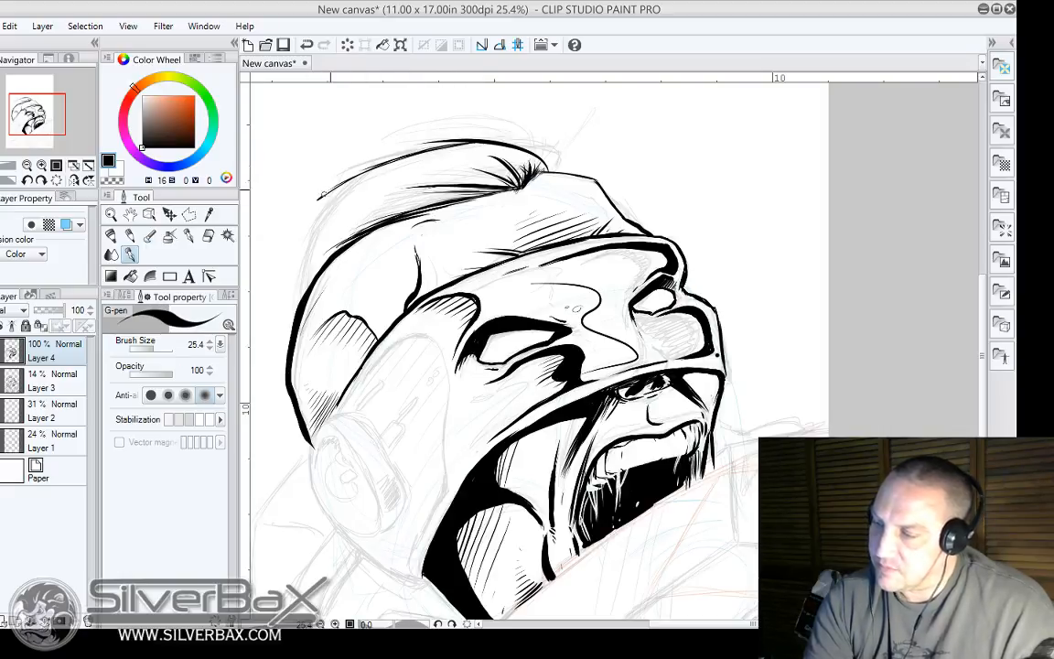
{"action": "mouse_move", "coordinate": [486, 143]}
{"action": "left_mouse_down"}
{"action": "mouse_move", "coordinate": [365, 179]}
{"action": "mouse_move", "coordinate": [300, 229]}
{"action": "left_mouse_up"}
{"action": "left_click_drag", "start_coordinate": [335, 194], "coordinate": [299, 231]}
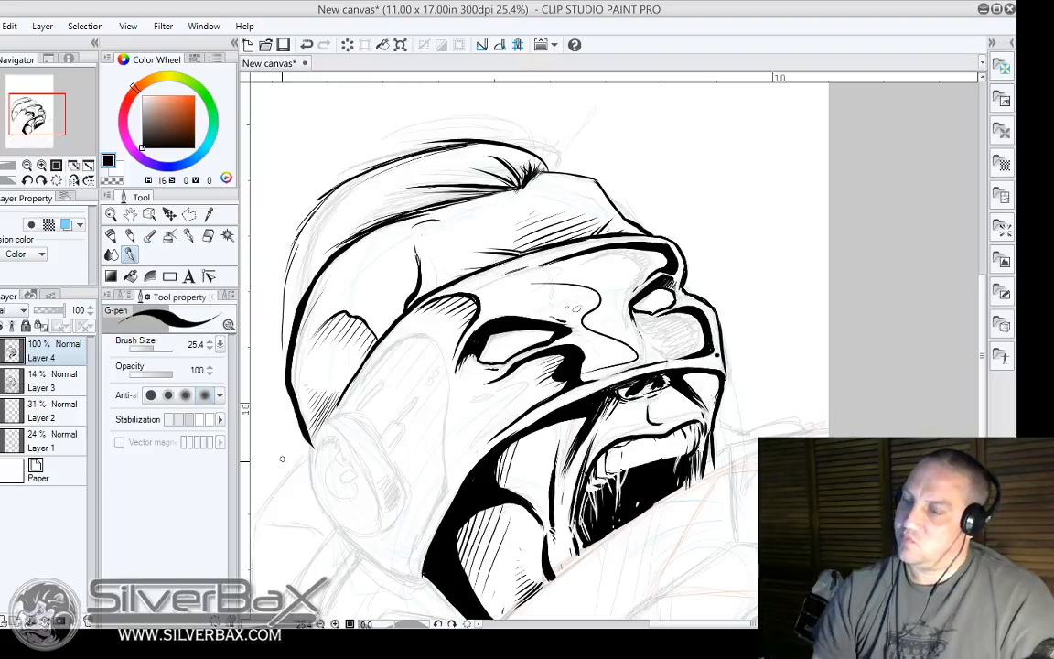
{"action": "left_click_drag", "start_coordinate": [334, 197], "coordinate": [272, 254]}
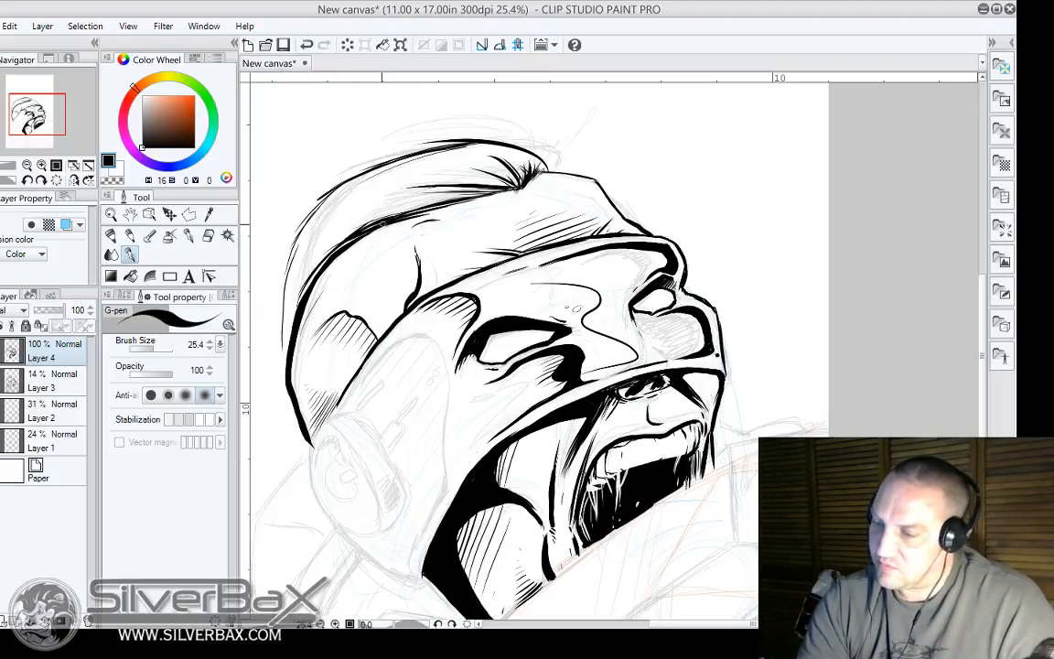
Layer long tapering strands above the side hairline towards the back of the head, undoing the last stroke.
{"action": "left_click_drag", "start_coordinate": [382, 186], "coordinate": [289, 234]}
{"action": "left_click_drag", "start_coordinate": [421, 212], "coordinate": [317, 269]}
{"action": "mouse_move", "coordinate": [432, 204]}
{"action": "left_mouse_down"}
{"action": "mouse_move", "coordinate": [296, 294]}
{"action": "mouse_move", "coordinate": [302, 277]}
{"action": "left_mouse_up"}
{"action": "mouse_move", "coordinate": [385, 183]}
{"action": "left_mouse_down"}
{"action": "mouse_move", "coordinate": [279, 238]}
{"action": "mouse_move", "coordinate": [282, 228]}
{"action": "left_mouse_up"}
{"action": "left_click_drag", "start_coordinate": [348, 193], "coordinate": [276, 231]}
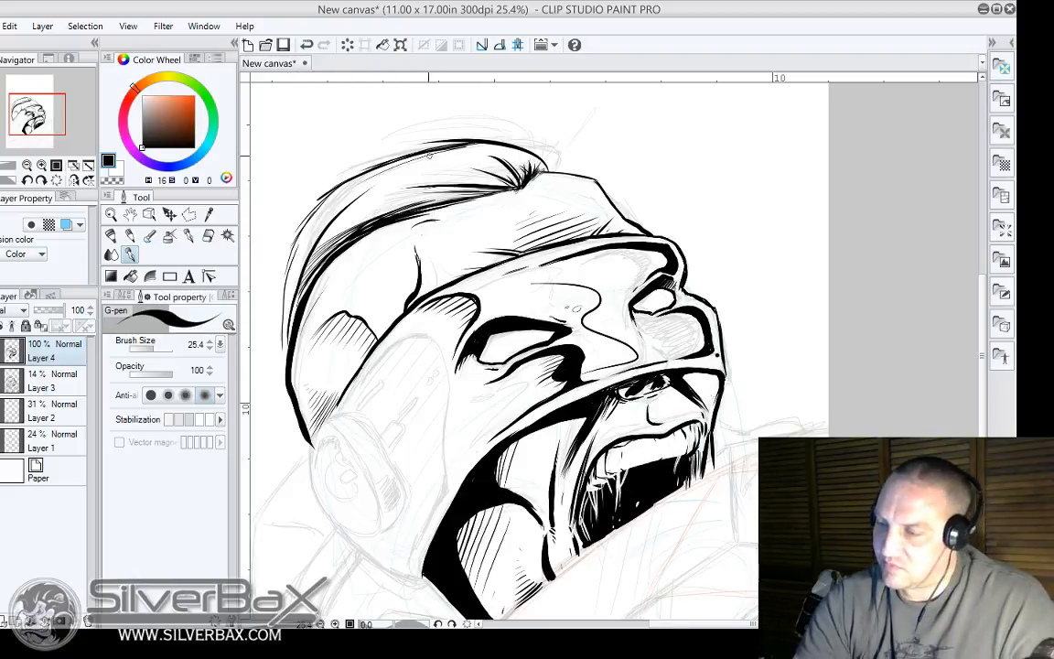
{"action": "key", "text": "ctrl+z"}
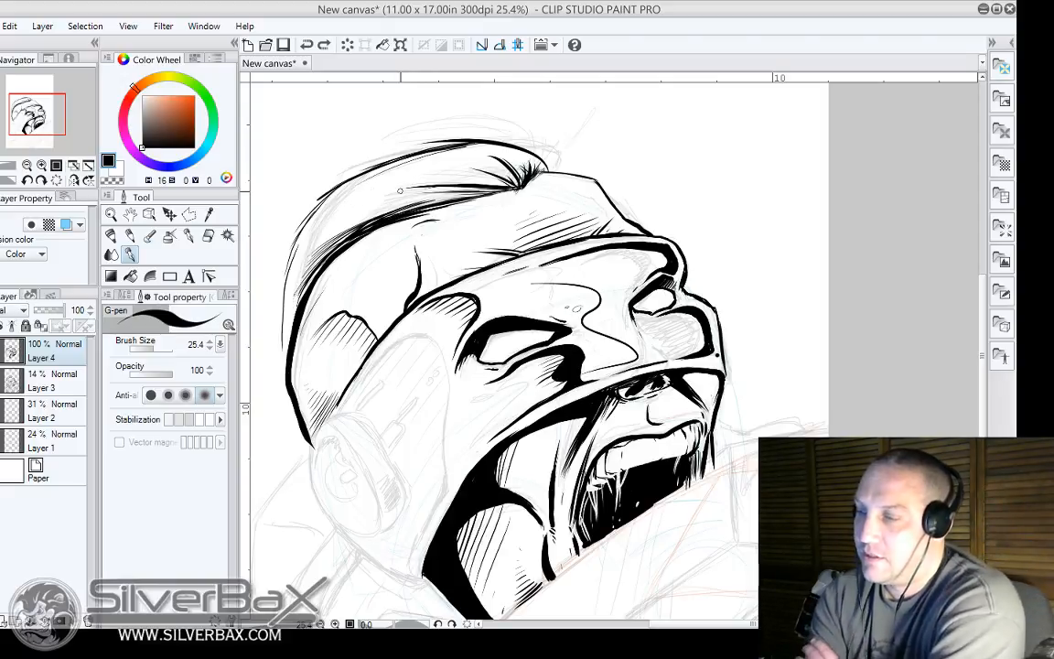
Ink long strands through the middle of the hair and thicken its outer contour down the back of the head.
{"action": "mouse_move", "coordinate": [311, 243]}
{"action": "left_mouse_down"}
{"action": "mouse_move", "coordinate": [408, 192]}
{"action": "mouse_move", "coordinate": [330, 224]}
{"action": "mouse_move", "coordinate": [420, 190]}
{"action": "left_mouse_up"}
{"action": "mouse_move", "coordinate": [327, 211]}
{"action": "left_mouse_down"}
{"action": "mouse_move", "coordinate": [432, 161]}
{"action": "mouse_move", "coordinate": [480, 152]}
{"action": "left_mouse_up"}
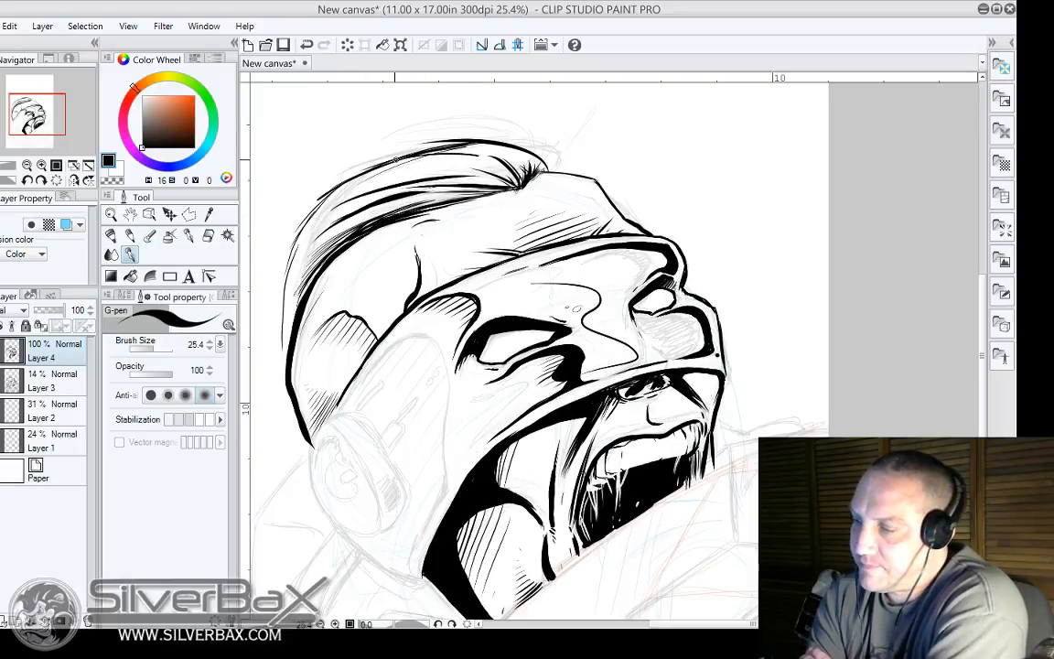
{"action": "left_click_drag", "start_coordinate": [349, 184], "coordinate": [303, 237]}
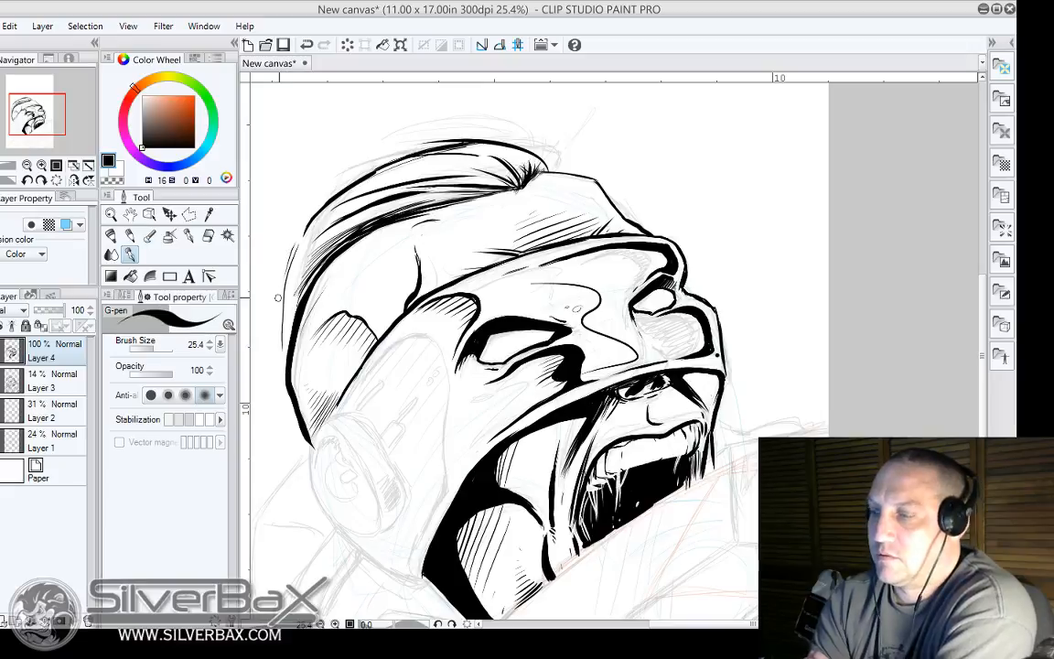
{"action": "mouse_move", "coordinate": [321, 220]}
{"action": "left_mouse_down"}
{"action": "mouse_move", "coordinate": [282, 275]}
{"action": "mouse_move", "coordinate": [278, 362]}
{"action": "left_mouse_up"}
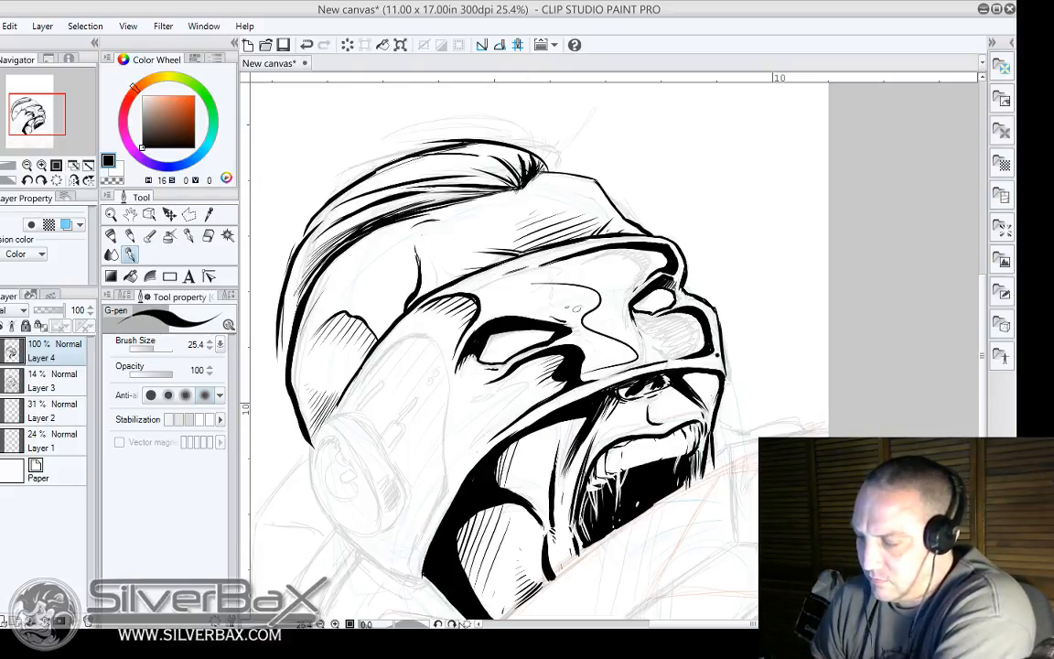
Darken the swept-back hair with dense tapering strands along the side hairline, and strengthen the forehead's top contour.
{"action": "key", "text": "minus"}
{"action": "key", "text": "minus"}
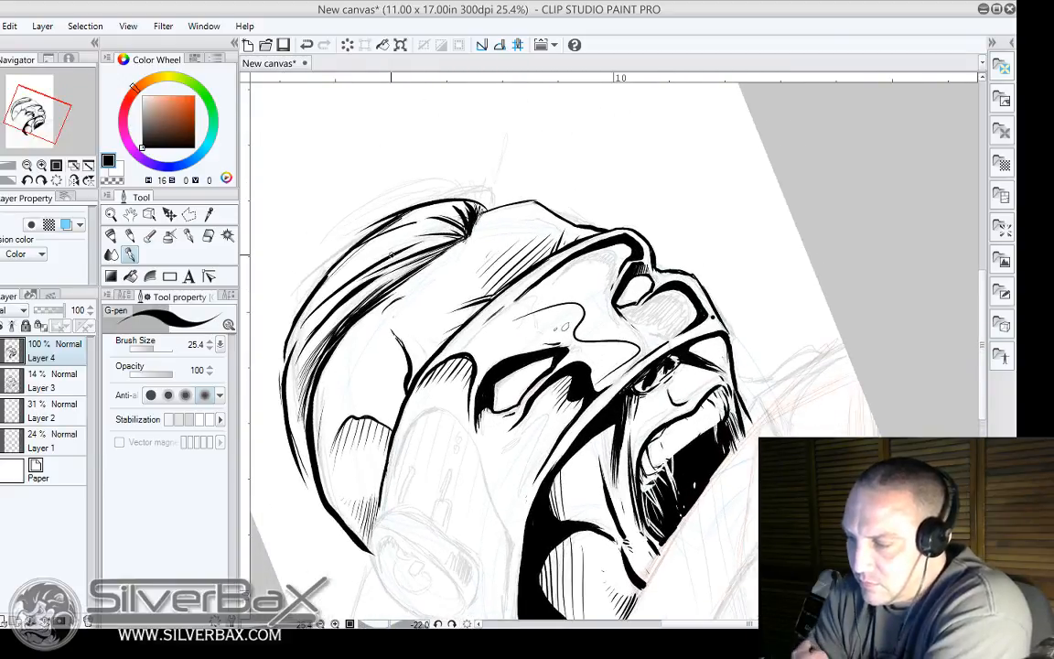
{"action": "mouse_move", "coordinate": [313, 337]}
{"action": "left_mouse_down"}
{"action": "mouse_move", "coordinate": [371, 280]}
{"action": "mouse_move", "coordinate": [316, 332]}
{"action": "mouse_move", "coordinate": [411, 266]}
{"action": "left_mouse_up"}
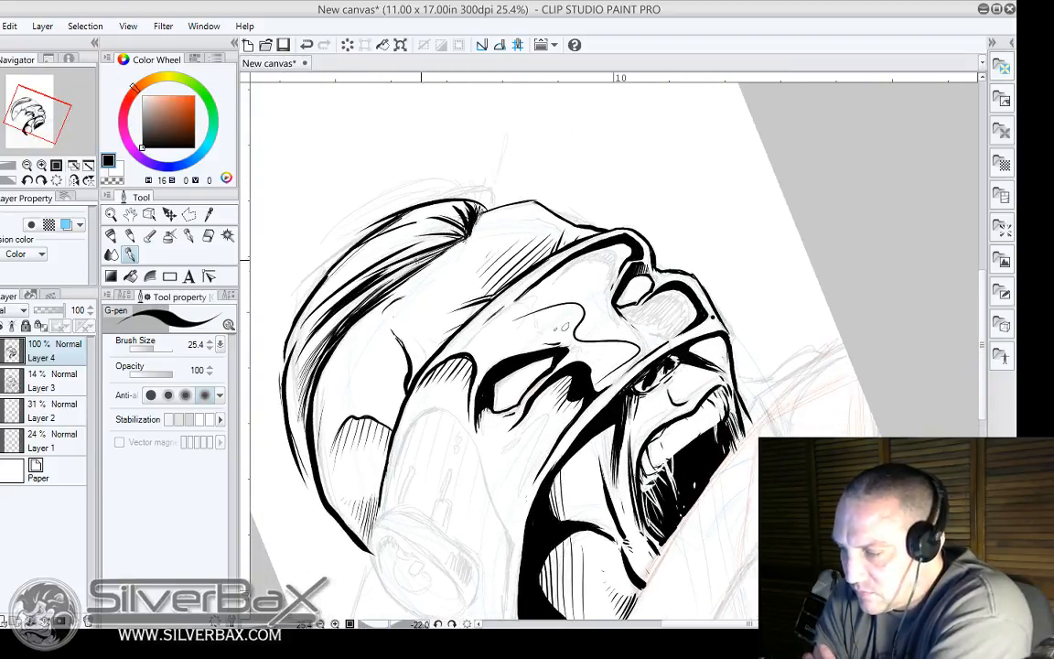
{"action": "mouse_move", "coordinate": [366, 297]}
{"action": "left_mouse_down"}
{"action": "mouse_move", "coordinate": [405, 266]}
{"action": "mouse_move", "coordinate": [350, 309]}
{"action": "left_mouse_up"}
{"action": "left_click_drag", "start_coordinate": [411, 268], "coordinate": [327, 327]}
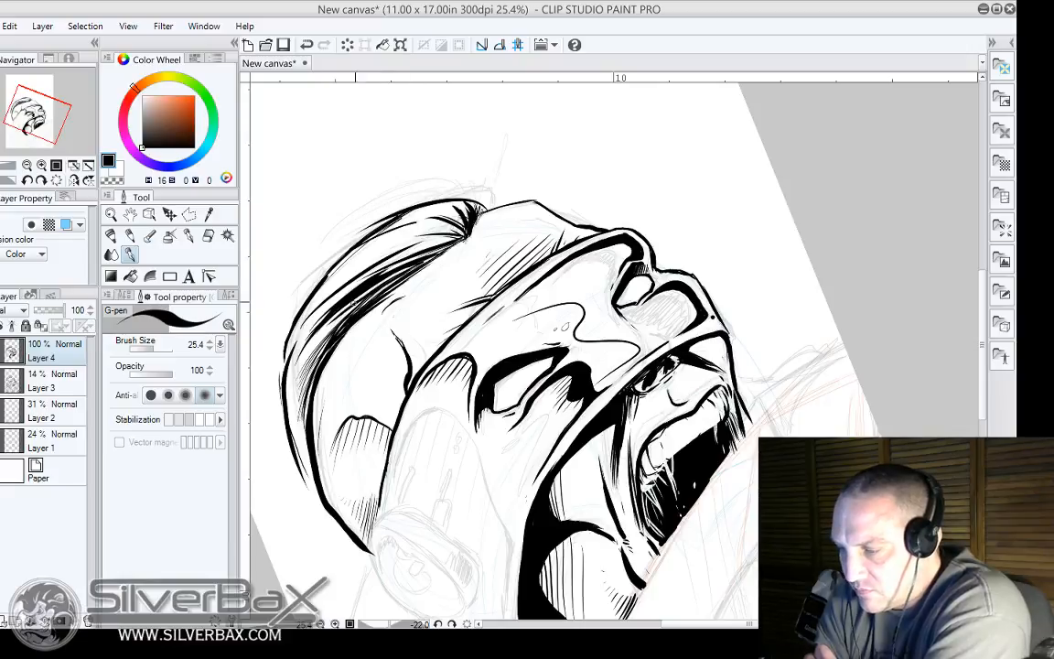
{"action": "mouse_move", "coordinate": [366, 294]}
{"action": "left_mouse_down"}
{"action": "mouse_move", "coordinate": [332, 321]}
{"action": "mouse_move", "coordinate": [331, 269]}
{"action": "left_mouse_up"}
{"action": "left_click_drag", "start_coordinate": [283, 340], "coordinate": [359, 246]}
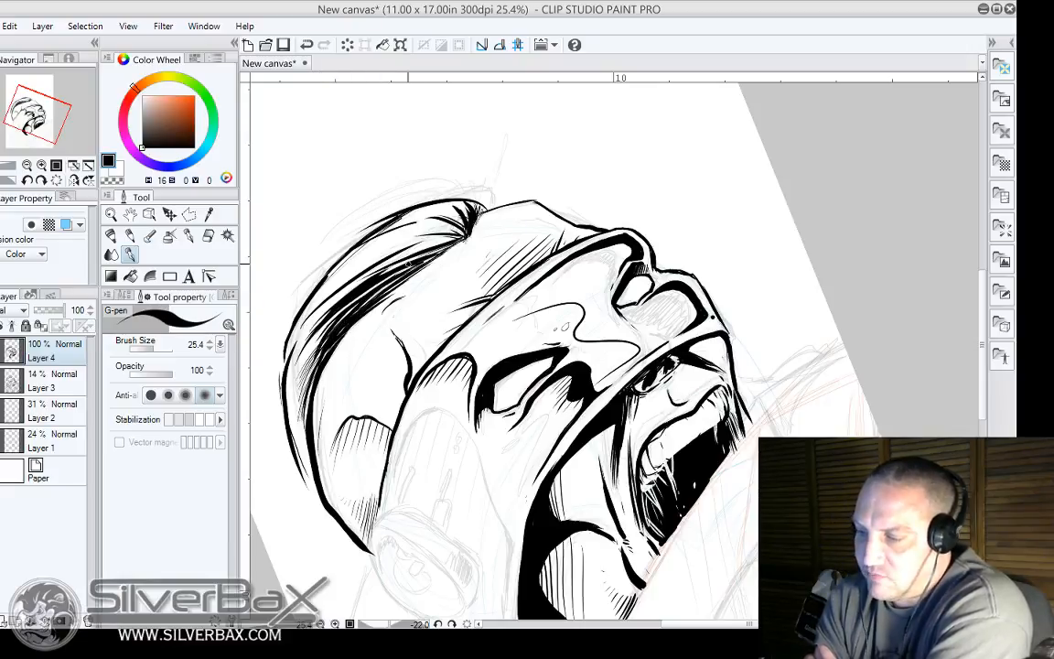
{"action": "mouse_move", "coordinate": [296, 276]}
{"action": "left_mouse_down"}
{"action": "mouse_move", "coordinate": [418, 206]}
{"action": "mouse_move", "coordinate": [382, 212]}
{"action": "left_mouse_up"}
{"action": "left_click_drag", "start_coordinate": [456, 223], "coordinate": [357, 196]}
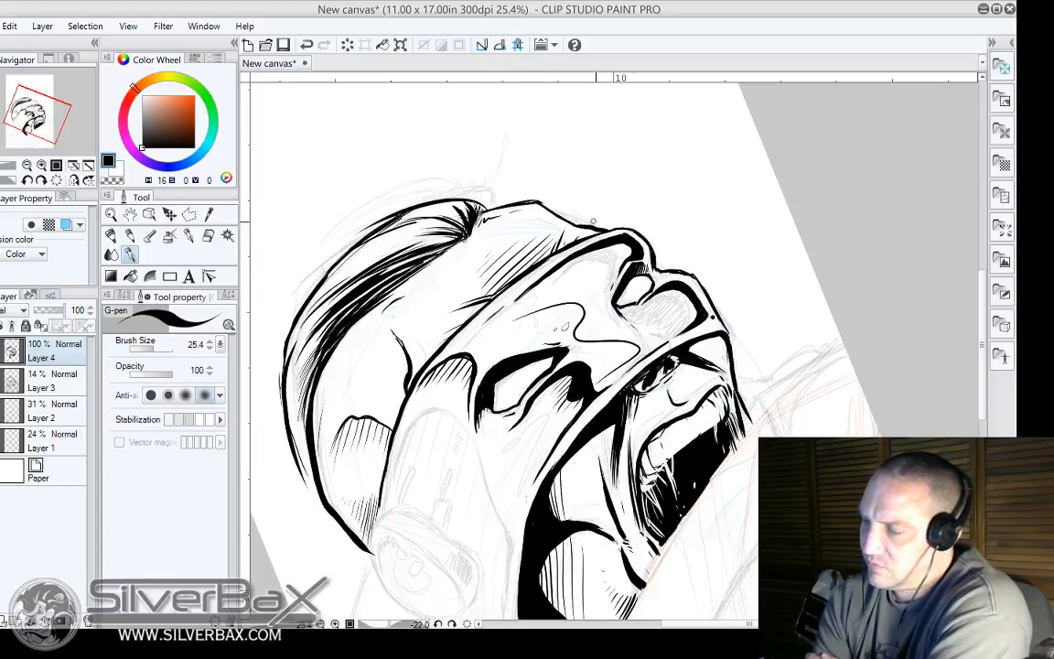
{"action": "key", "text": "ctrl+@"}
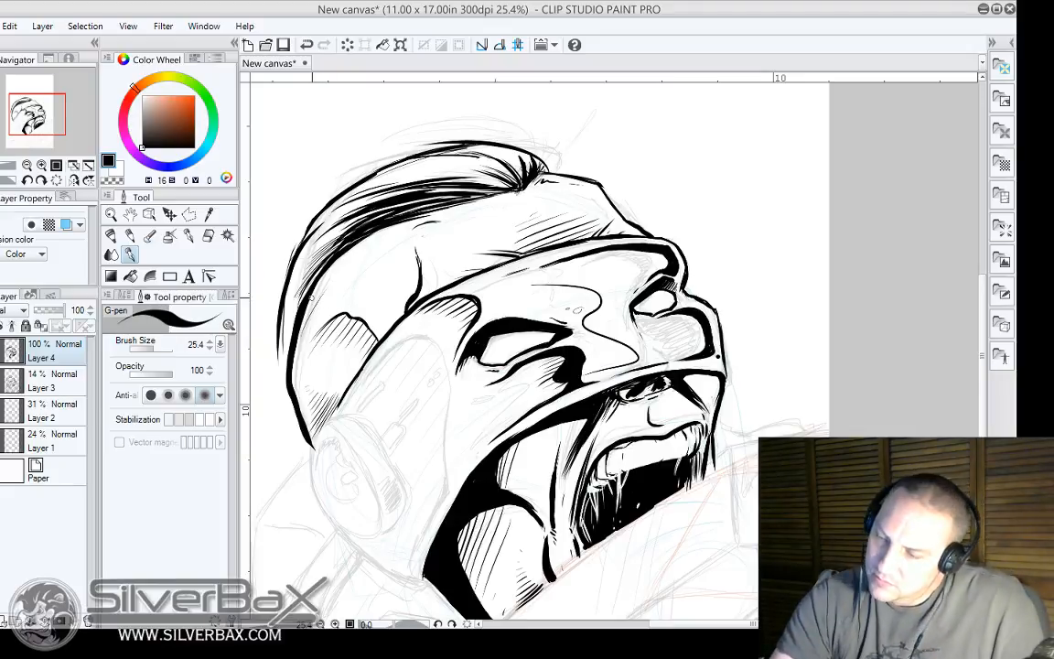
{"action": "left_click_drag", "start_coordinate": [350, 257], "coordinate": [321, 293]}
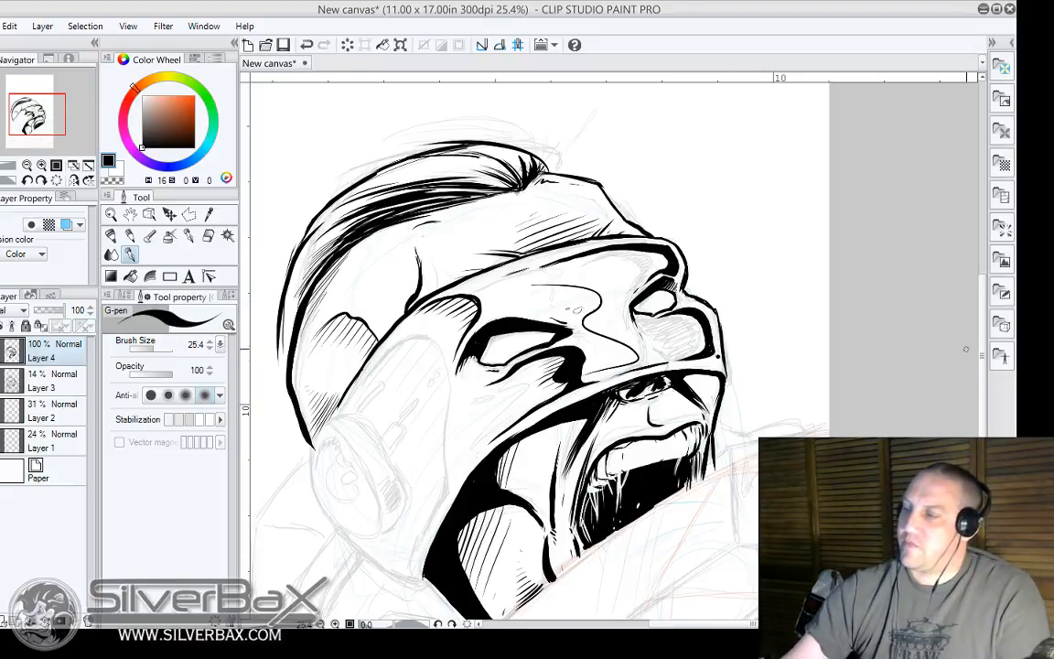
{"action": "left_click_drag", "start_coordinate": [986, 357], "coordinate": [963, 427]}
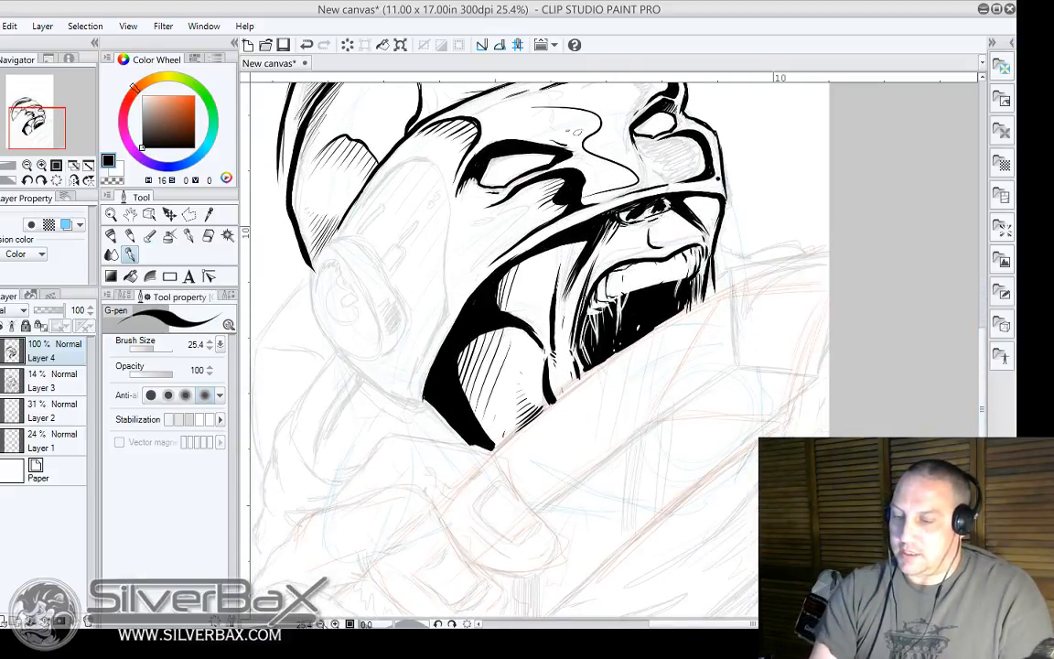
{"action": "key", "text": "ctrl+minus"}
{"action": "key", "text": "ctrl+minus"}
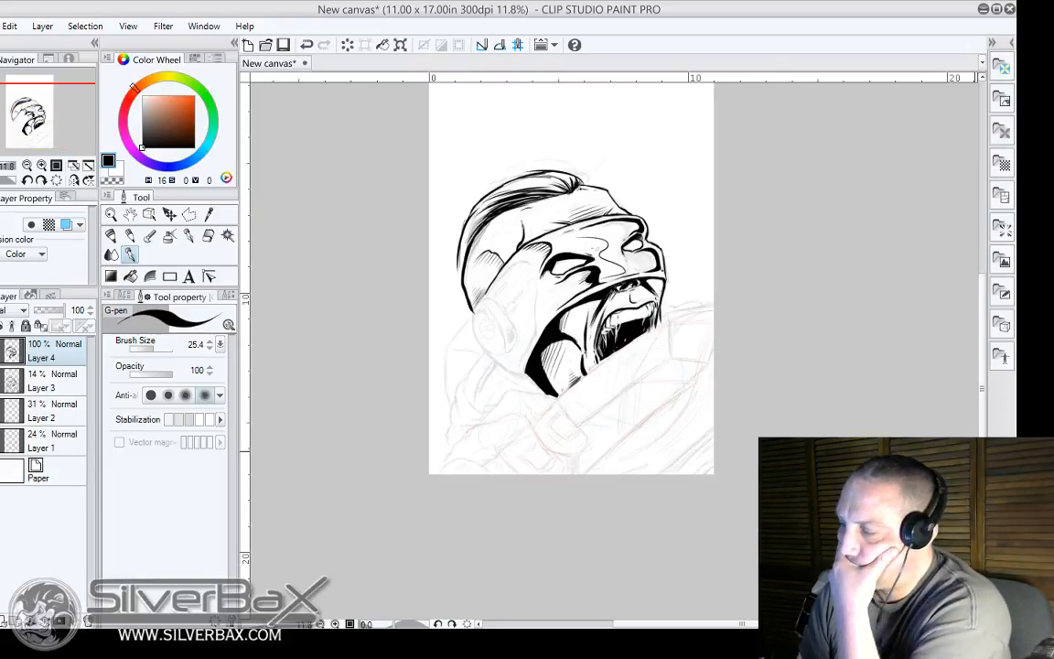
{"action": "scroll", "coordinate": [681, 500], "scroll_direction": "up", "scroll_amount": 2}
{"action": "scroll", "coordinate": [613, 350], "scroll_direction": "up", "scroll_amount": 8}
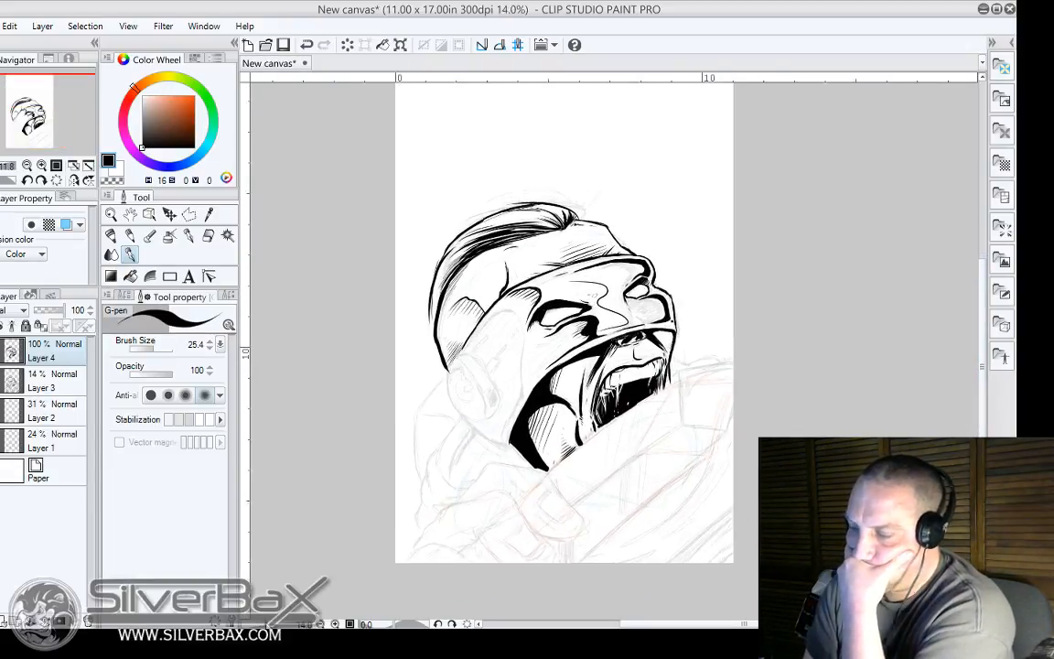
{"action": "scroll", "coordinate": [613, 350], "scroll_direction": "down", "scroll_amount": 5}
{"action": "scroll", "coordinate": [613, 351], "scroll_direction": "up", "scroll_amount": 1}
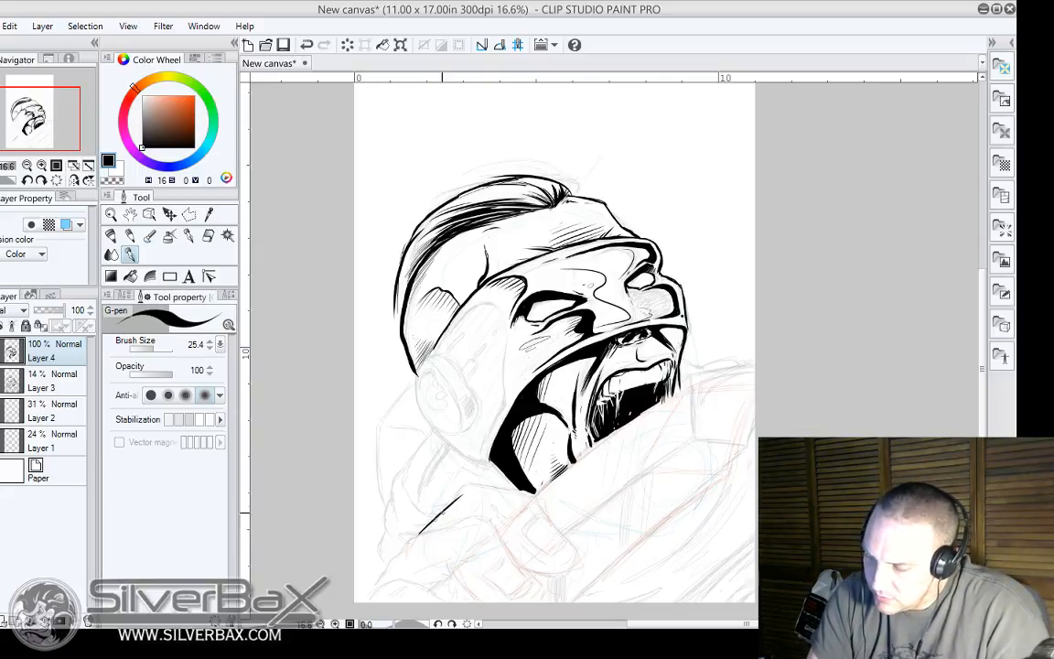
{"action": "mouse_move", "coordinate": [429, 523]}
{"action": "left_mouse_down"}
{"action": "mouse_move", "coordinate": [465, 490]}
{"action": "mouse_move", "coordinate": [495, 491]}
{"action": "left_mouse_up"}
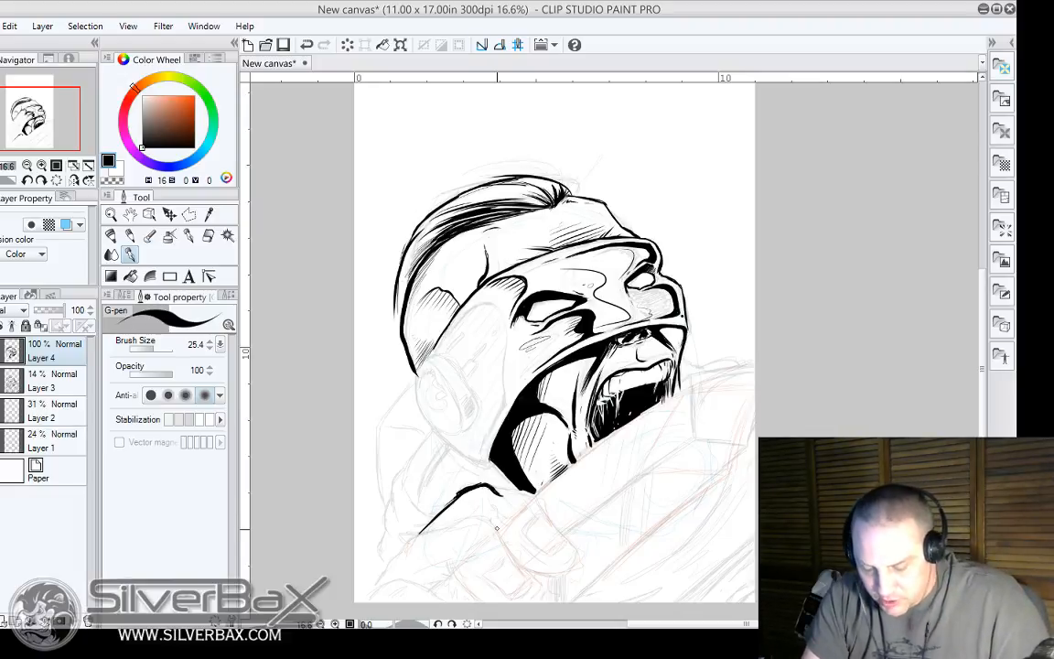
{"action": "key", "text": "ctrl+z"}
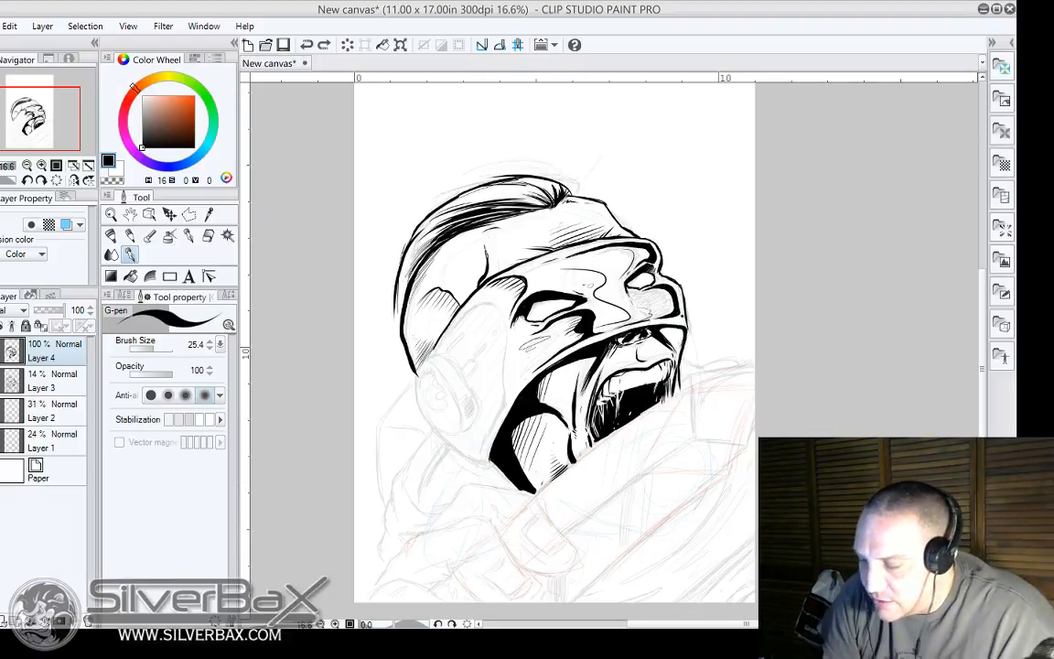
Ink the upper finger's contour from the jaw's corner down towards the hand, and the lower finger's bent knuckle contour.
{"action": "left_click_drag", "start_coordinate": [355, 562], "coordinate": [587, 580]}
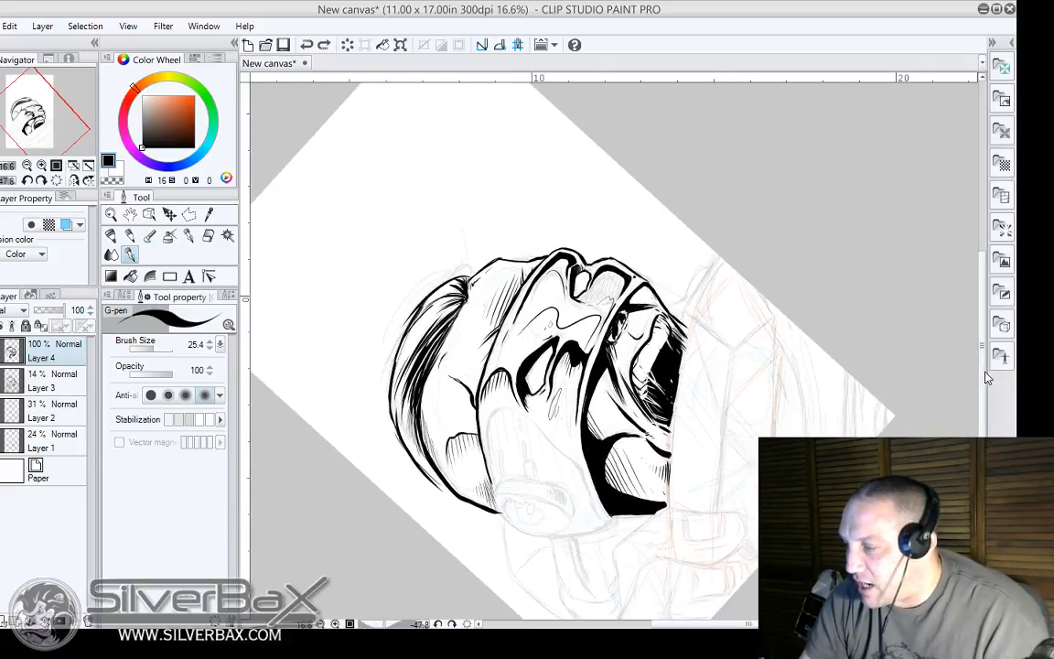
{"action": "left_click_drag", "start_coordinate": [984, 398], "coordinate": [983, 459]}
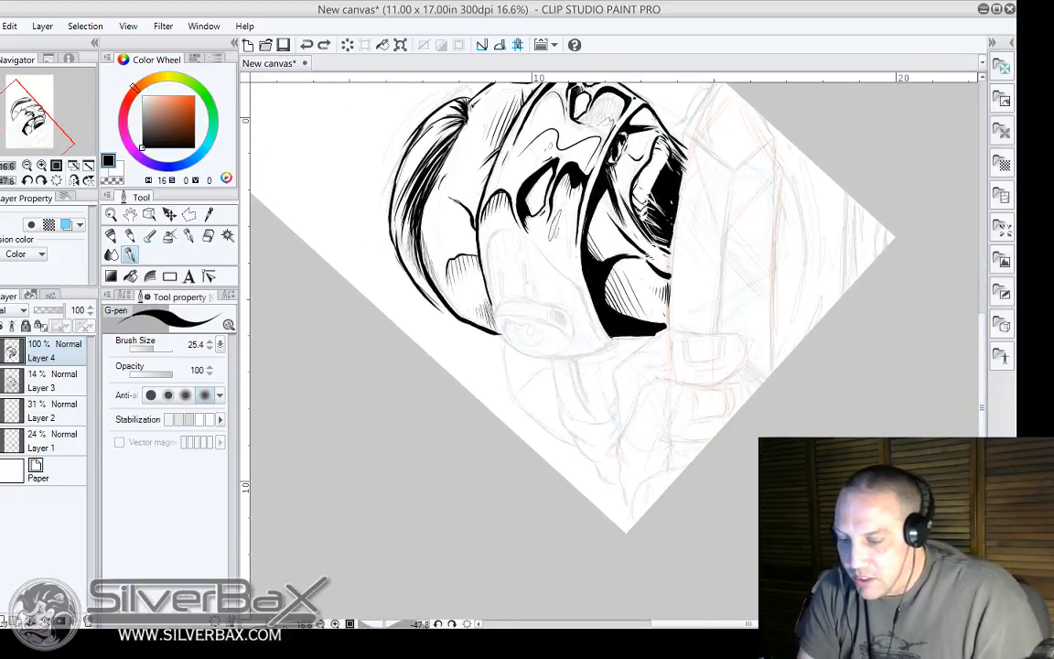
{"action": "scroll", "coordinate": [718, 308], "scroll_direction": "up", "scroll_amount": 3}
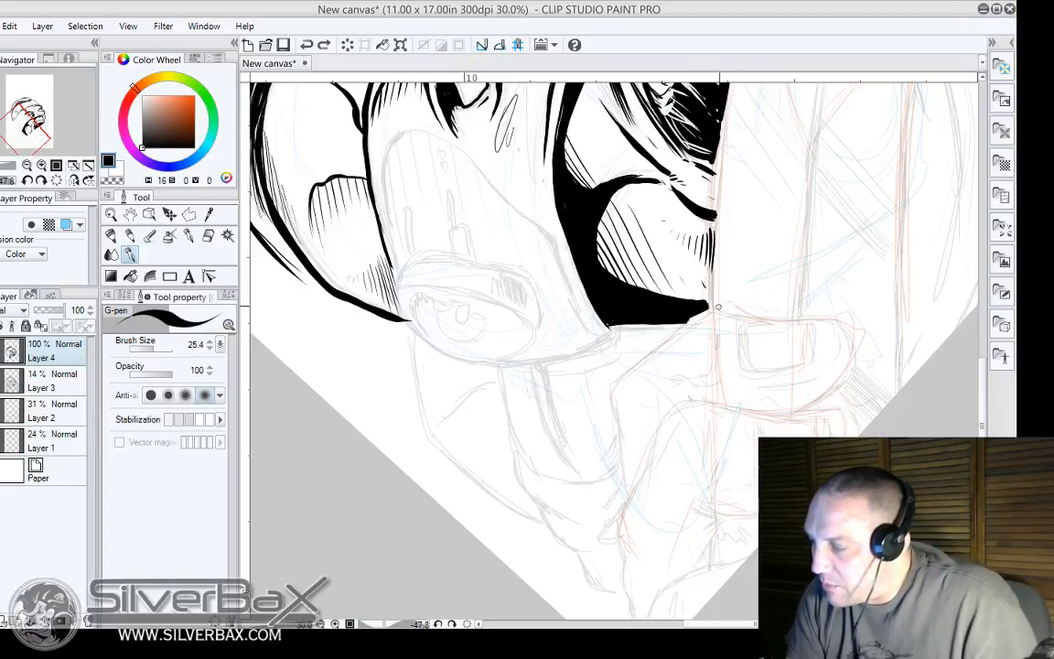
{"action": "mouse_move", "coordinate": [731, 308]}
{"action": "left_mouse_down"}
{"action": "mouse_move", "coordinate": [705, 305]}
{"action": "mouse_move", "coordinate": [619, 364]}
{"action": "mouse_move", "coordinate": [601, 399]}
{"action": "mouse_move", "coordinate": [612, 448]}
{"action": "left_mouse_up"}
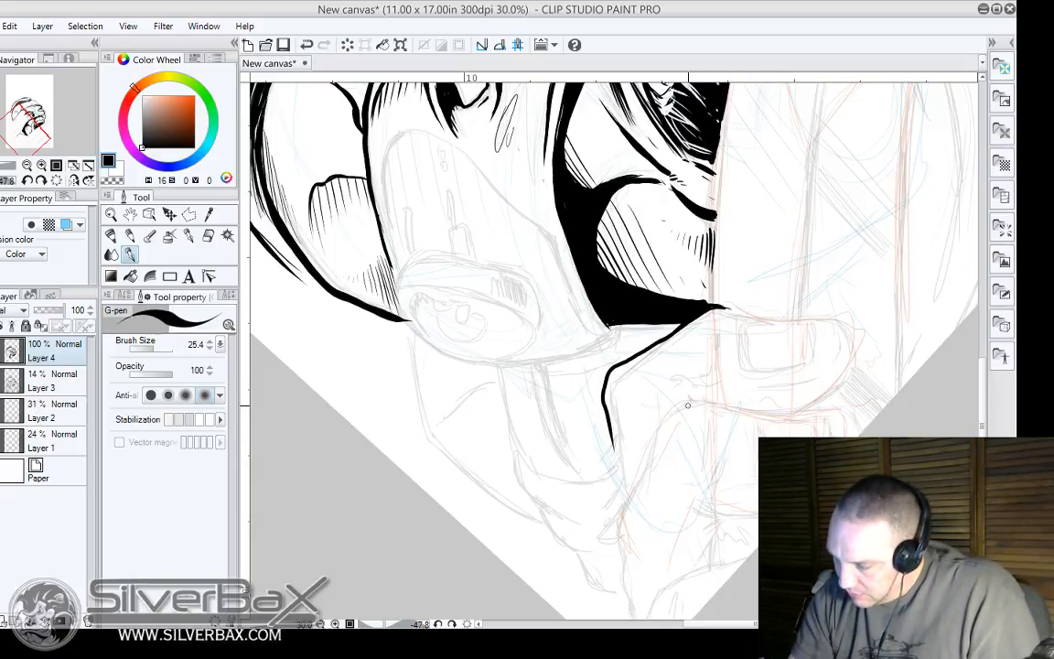
{"action": "mouse_move", "coordinate": [709, 399]}
{"action": "left_mouse_down"}
{"action": "mouse_move", "coordinate": [664, 413]}
{"action": "mouse_move", "coordinate": [645, 490]}
{"action": "mouse_move", "coordinate": [629, 502]}
{"action": "mouse_move", "coordinate": [610, 575]}
{"action": "left_mouse_up"}
{"action": "left_click_drag", "start_coordinate": [605, 409], "coordinate": [617, 543]}
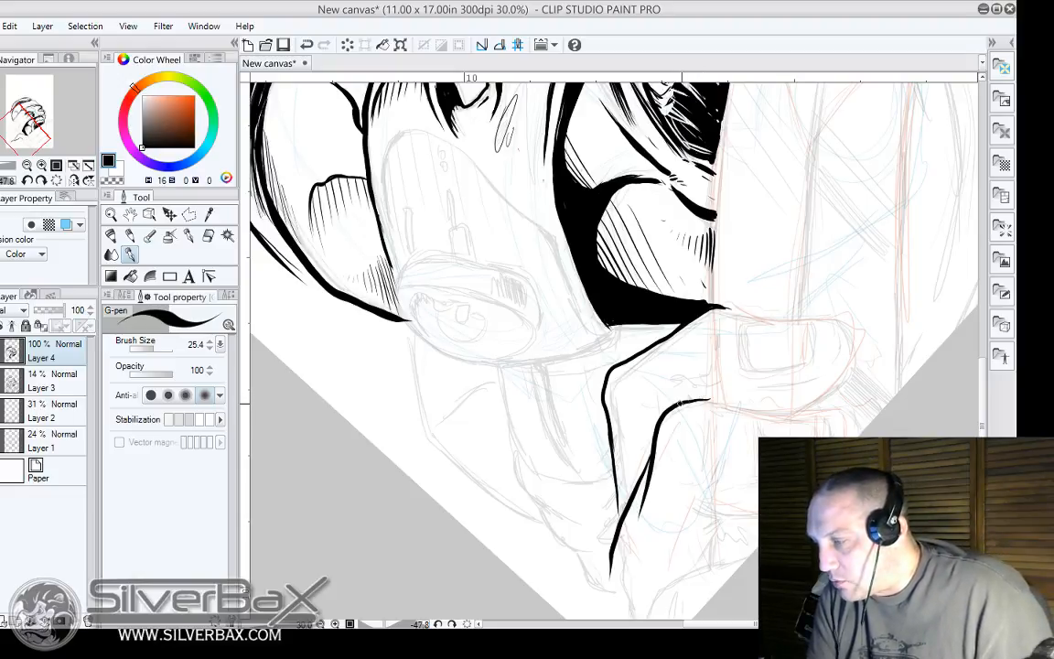
Extend the lower finger's upper edge from the knuckle to a rounded tip and ink its underside.
{"action": "left_click_drag", "start_coordinate": [679, 403], "coordinate": [759, 418]}
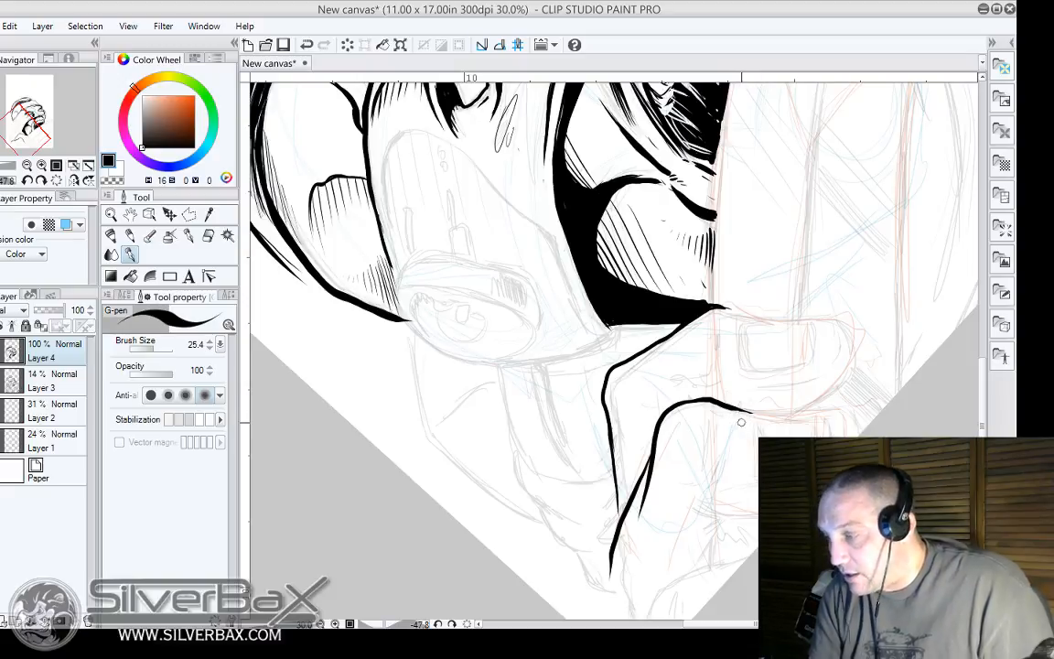
{"action": "left_click_drag", "start_coordinate": [726, 404], "coordinate": [874, 416]}
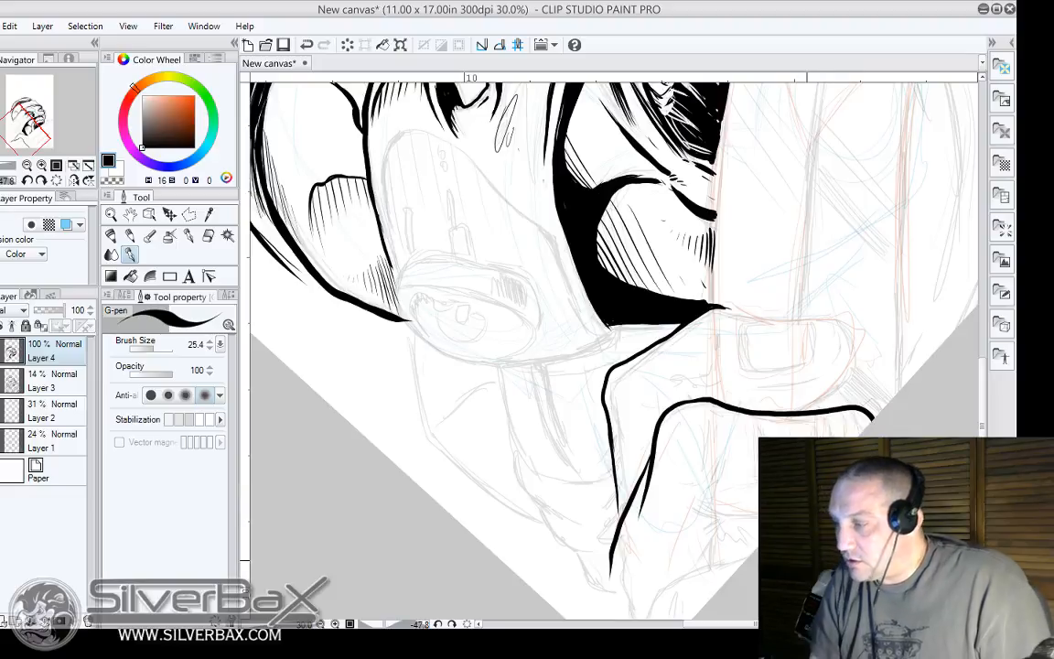
{"action": "left_click_drag", "start_coordinate": [711, 509], "coordinate": [773, 517]}
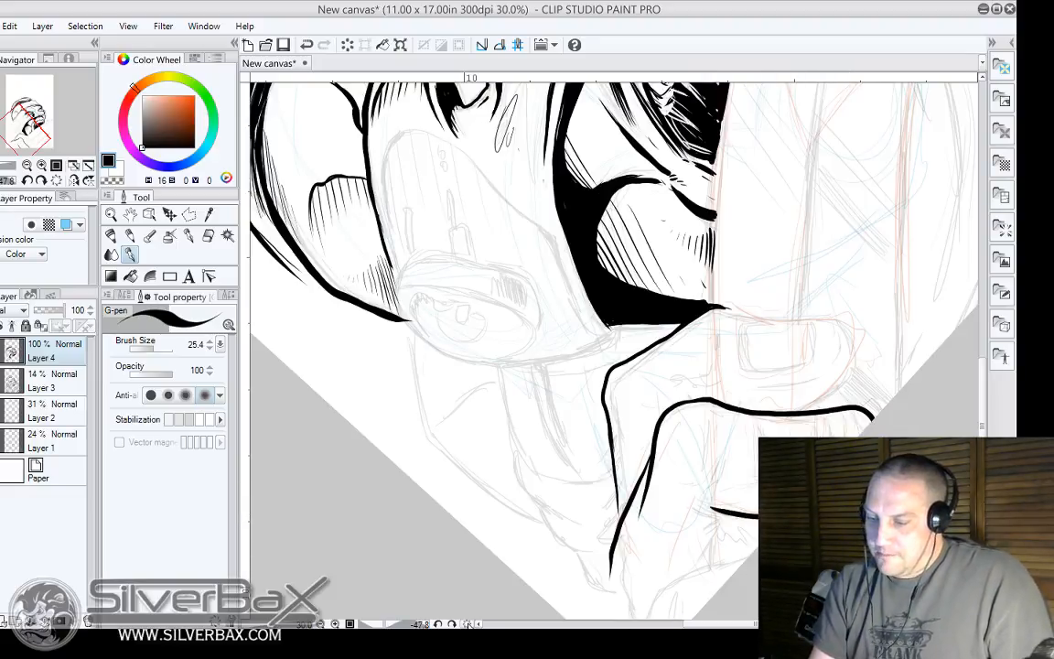
Return the canvas to upright and ink the lower finger's joint creases, shading strokes and the short fold beneath the knuckle.
{"action": "left_click", "coordinate": [469, 624]}
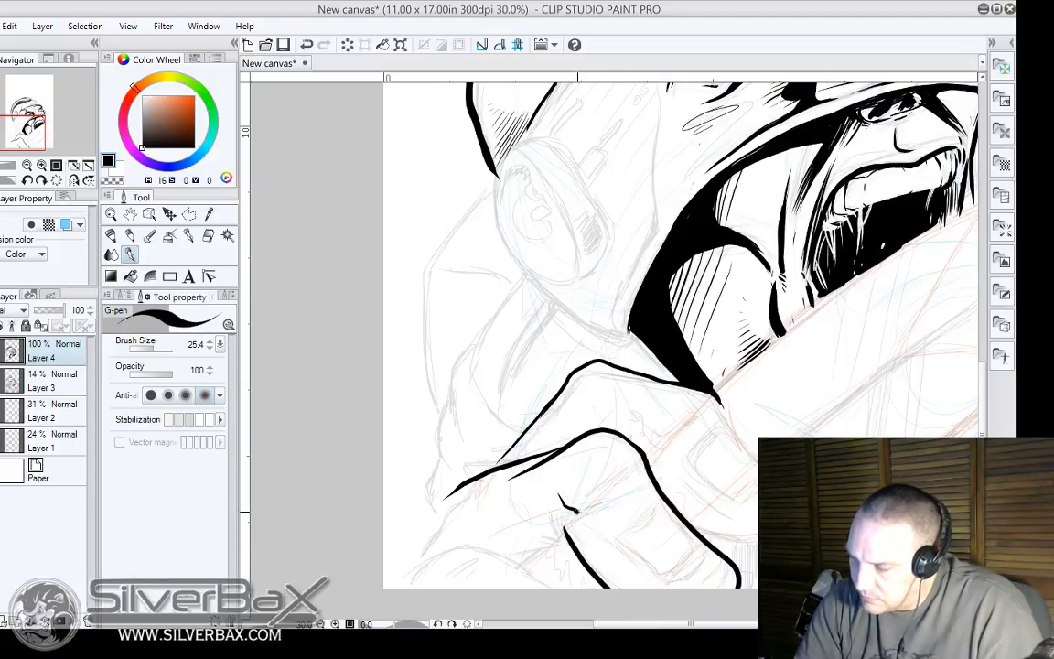
{"action": "mouse_move", "coordinate": [573, 510]}
{"action": "left_mouse_down"}
{"action": "mouse_move", "coordinate": [639, 468]}
{"action": "mouse_move", "coordinate": [604, 478]}
{"action": "mouse_move", "coordinate": [631, 471]}
{"action": "left_mouse_up"}
{"action": "left_click_drag", "start_coordinate": [612, 472], "coordinate": [626, 468]}
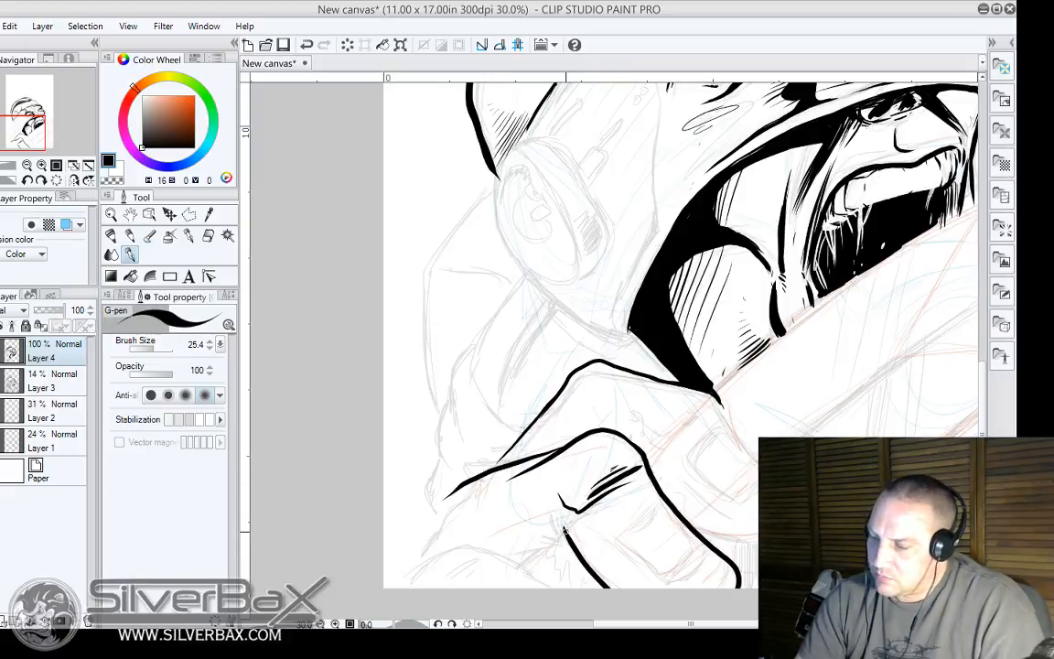
{"action": "left_click_drag", "start_coordinate": [564, 529], "coordinate": [555, 500]}
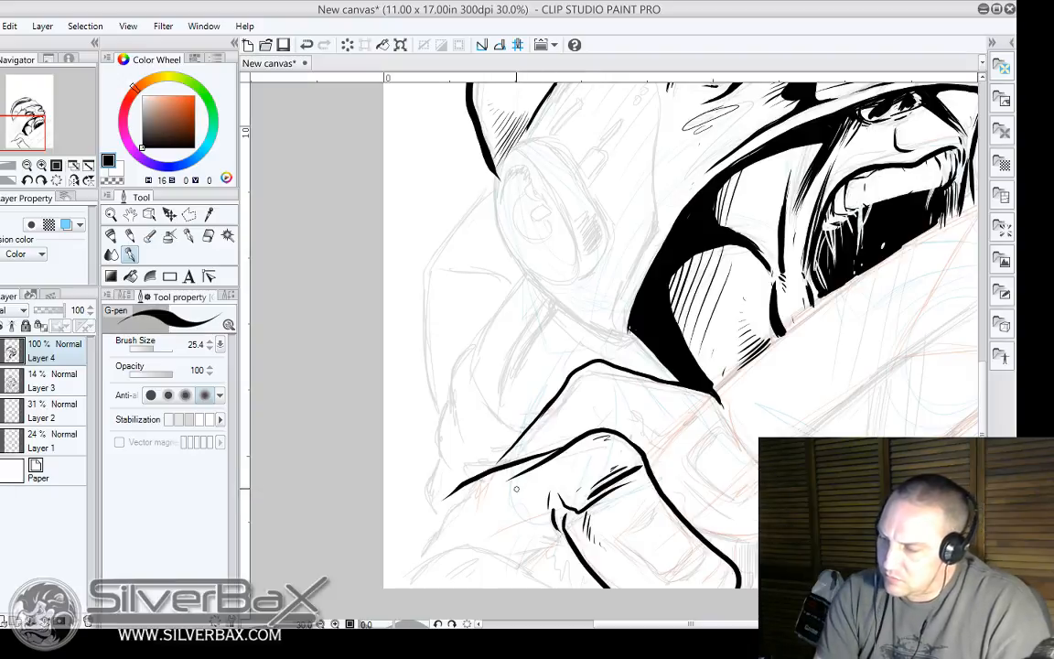
{"action": "left_click_drag", "start_coordinate": [516, 489], "coordinate": [538, 494]}
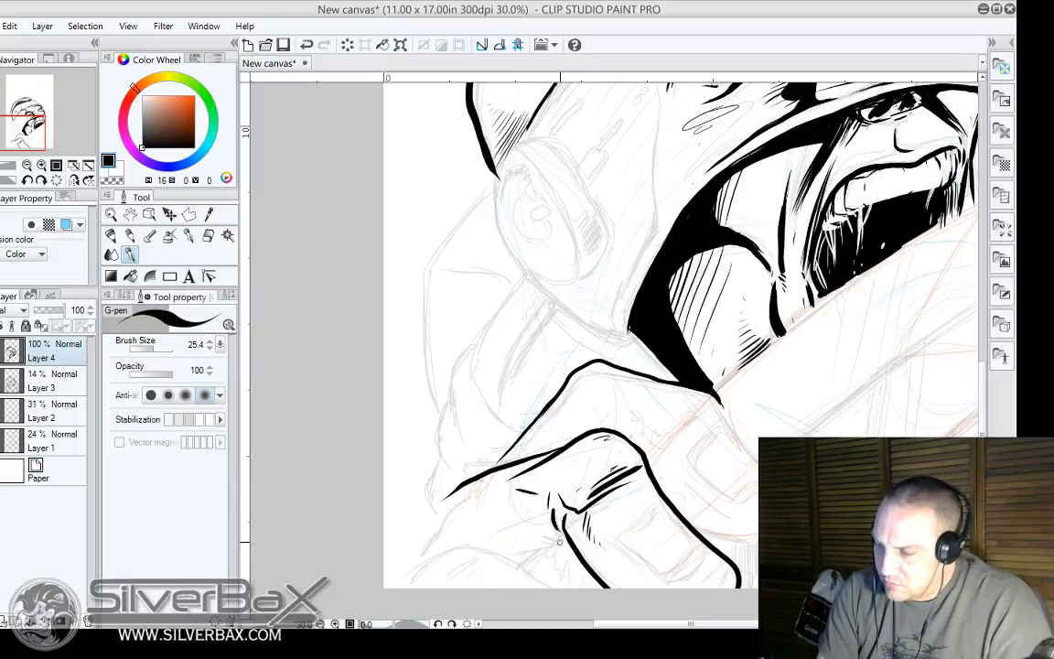
{"action": "mouse_move", "coordinate": [563, 542]}
{"action": "left_mouse_down"}
{"action": "mouse_move", "coordinate": [540, 538]}
{"action": "mouse_move", "coordinate": [502, 555]}
{"action": "left_mouse_up"}
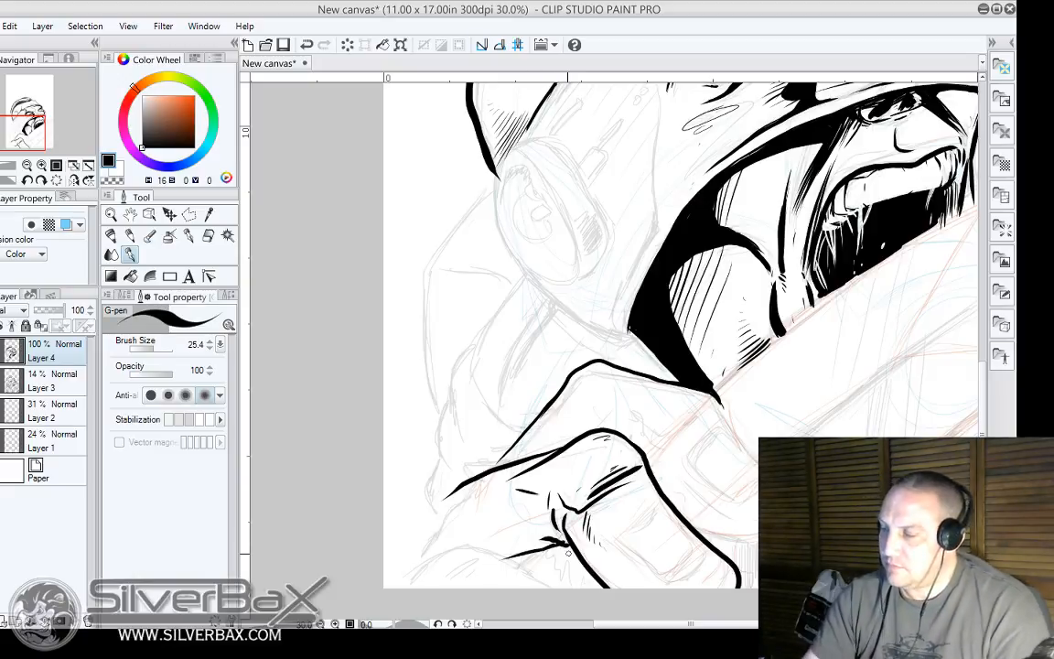
Replace the lower finger's heavy joint crease with a thinner curved crease and short diagonal hatching.
{"action": "scroll", "coordinate": [884, 375], "scroll_direction": "down", "scroll_amount": 3}
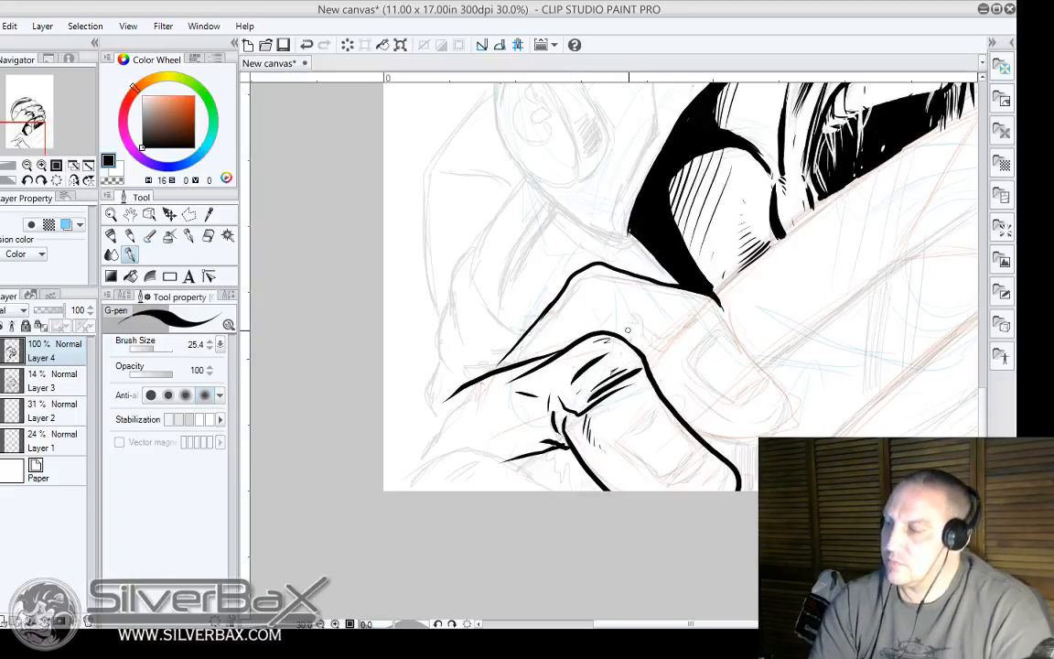
{"action": "key", "text": "ctrl+z"}
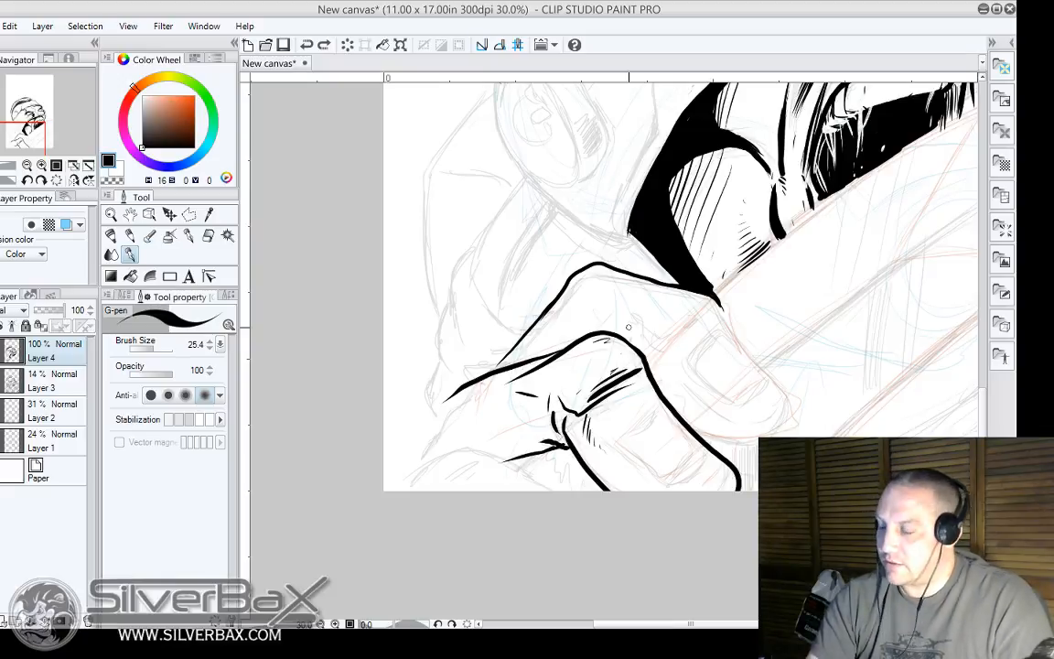
{"action": "mouse_move", "coordinate": [624, 384]}
{"action": "left_mouse_down"}
{"action": "mouse_move", "coordinate": [607, 373]}
{"action": "mouse_move", "coordinate": [631, 365]}
{"action": "mouse_move", "coordinate": [609, 373]}
{"action": "mouse_move", "coordinate": [580, 413]}
{"action": "left_mouse_up"}
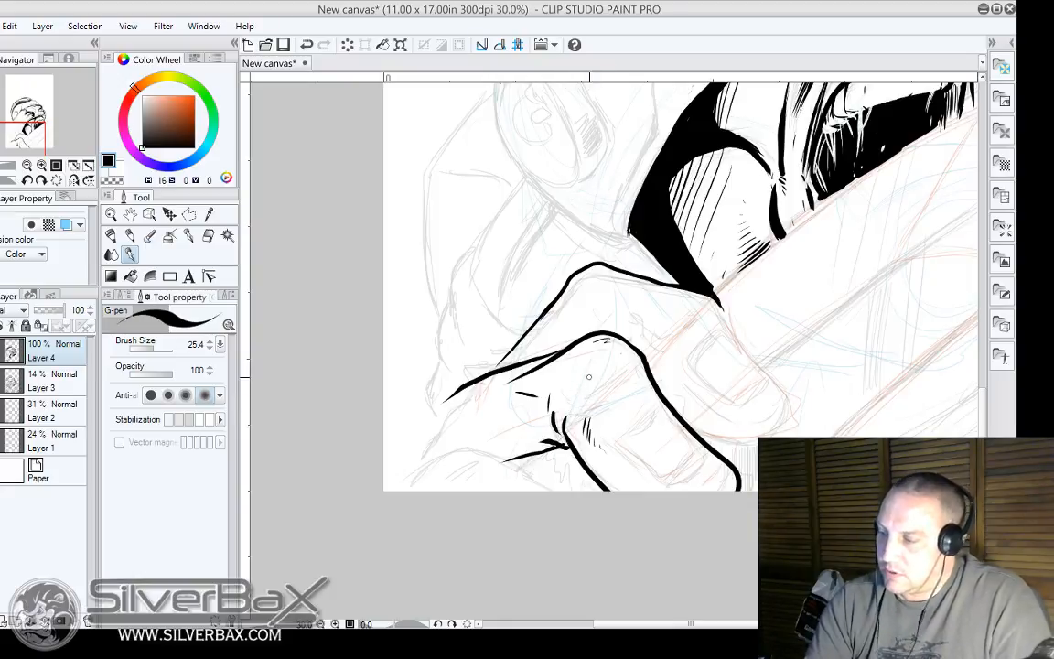
{"action": "left_click_drag", "start_coordinate": [573, 388], "coordinate": [615, 412]}
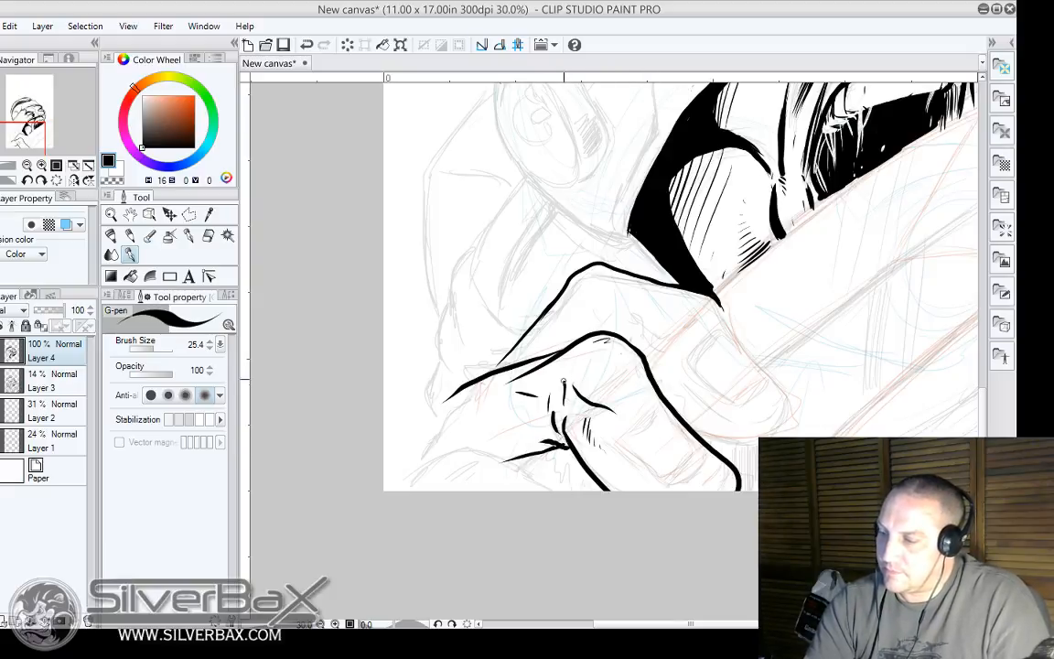
{"action": "mouse_move", "coordinate": [604, 395]}
{"action": "left_mouse_down"}
{"action": "mouse_move", "coordinate": [626, 377]}
{"action": "mouse_move", "coordinate": [633, 388]}
{"action": "left_mouse_up"}
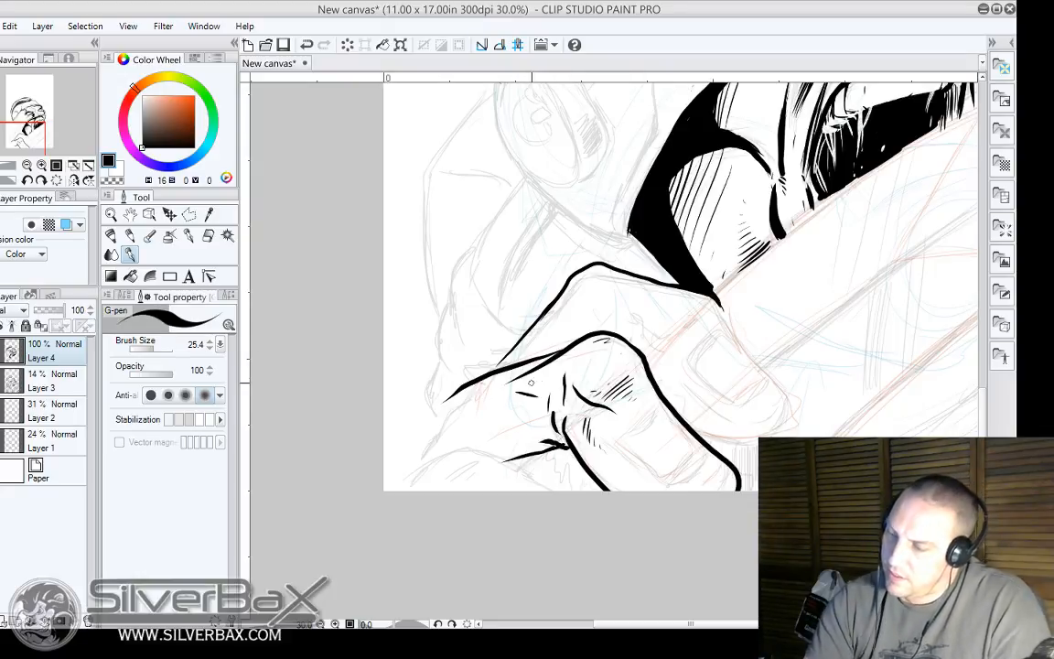
Extend the hand's outer contour towards the page's lower corner, connect the upper finger to it, and hatch the upper knuckle.
{"action": "mouse_move", "coordinate": [465, 384]}
{"action": "left_mouse_down"}
{"action": "mouse_move", "coordinate": [416, 443]}
{"action": "mouse_move", "coordinate": [408, 425]}
{"action": "mouse_move", "coordinate": [396, 479]}
{"action": "left_mouse_up"}
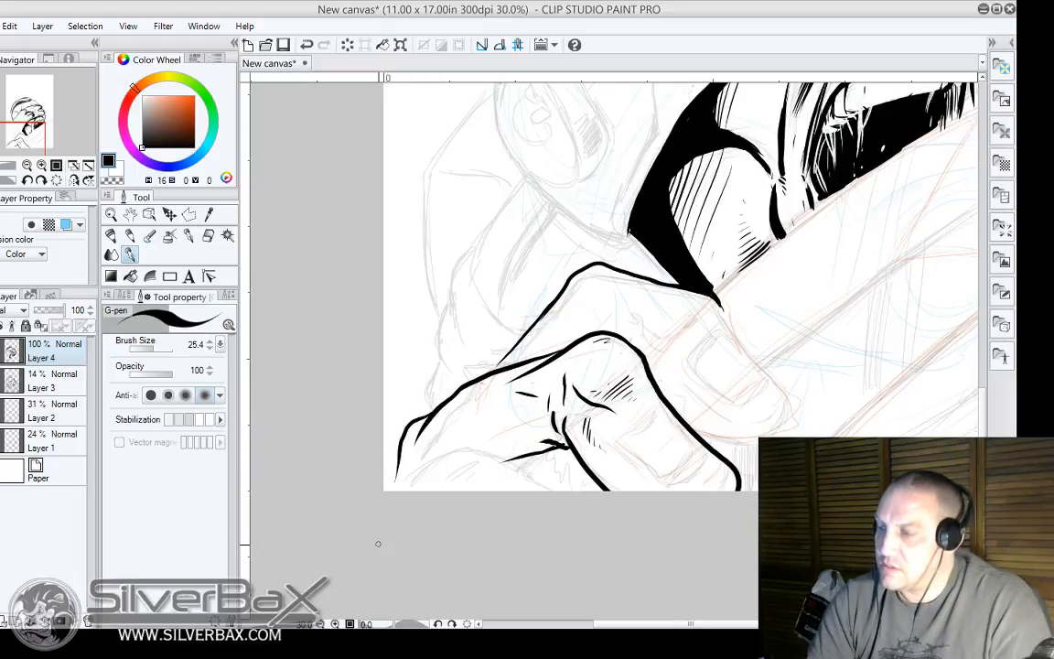
{"action": "left_click_drag", "start_coordinate": [516, 341], "coordinate": [455, 394]}
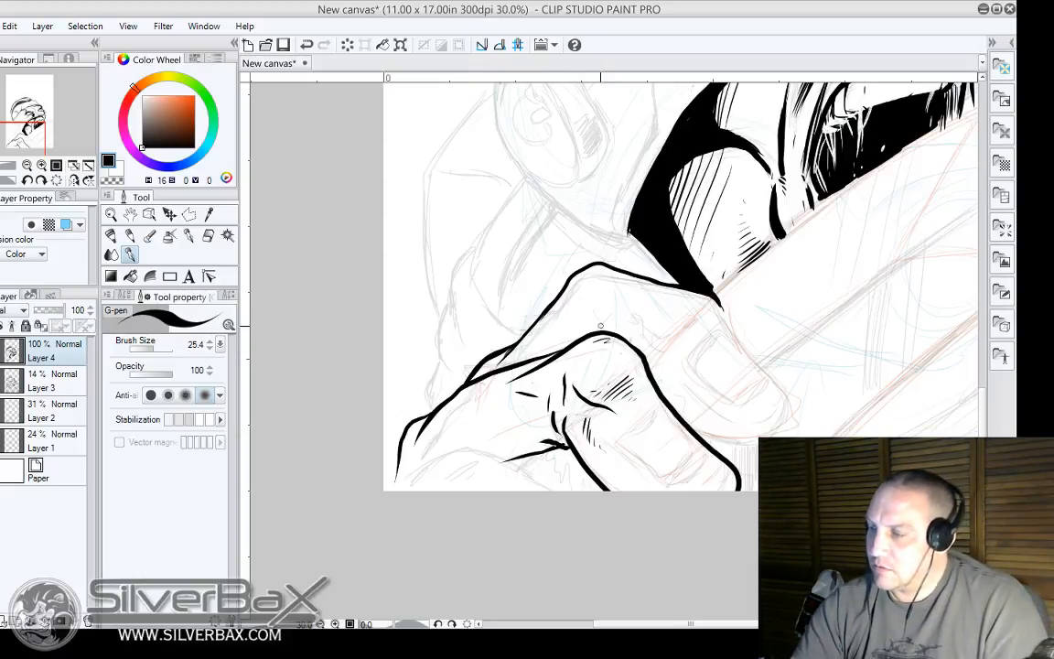
{"action": "left_click_drag", "start_coordinate": [608, 277], "coordinate": [586, 299]}
{"action": "left_click_drag", "start_coordinate": [590, 289], "coordinate": [581, 298]}
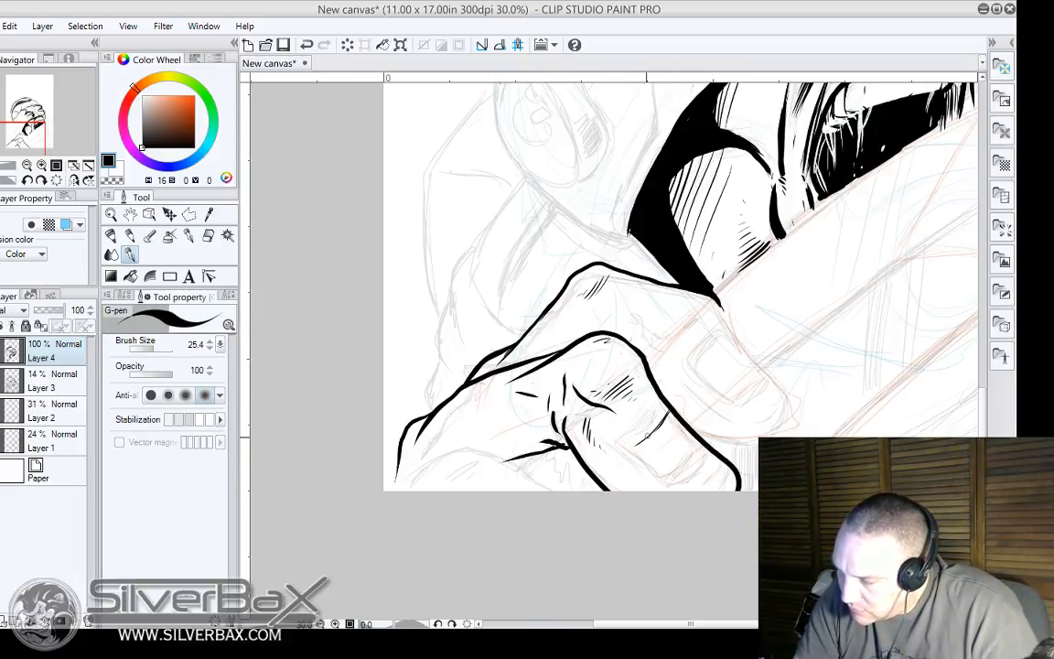
{"action": "mouse_move", "coordinate": [667, 411]}
{"action": "left_mouse_down"}
{"action": "mouse_move", "coordinate": [630, 447]}
{"action": "mouse_move", "coordinate": [667, 479]}
{"action": "mouse_move", "coordinate": [716, 466]}
{"action": "left_mouse_up"}
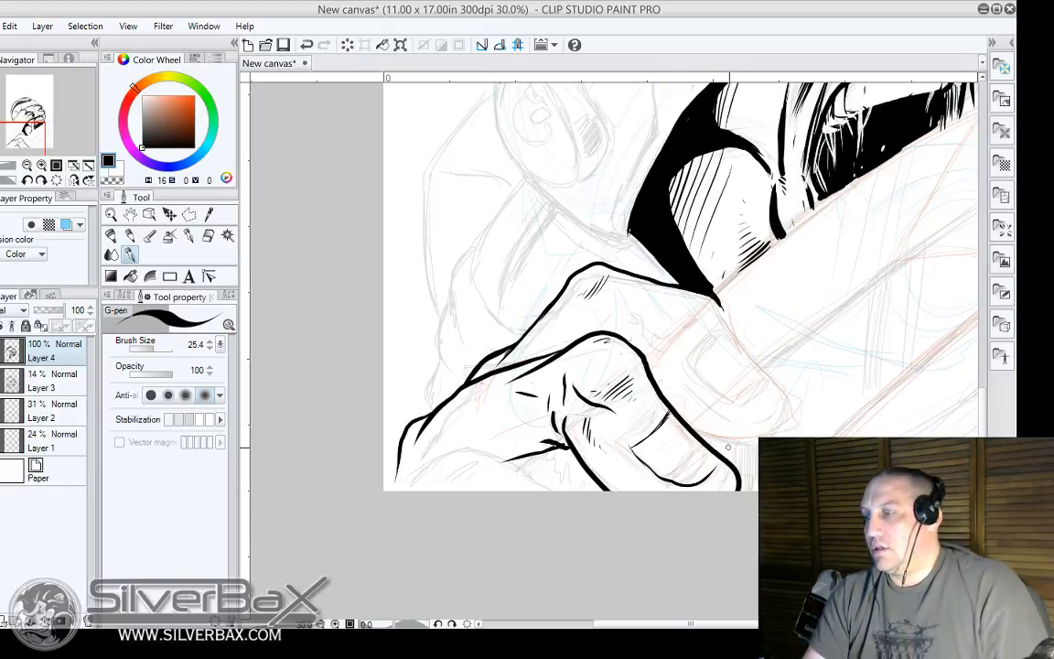
{"action": "key", "text": "ctrl+z"}
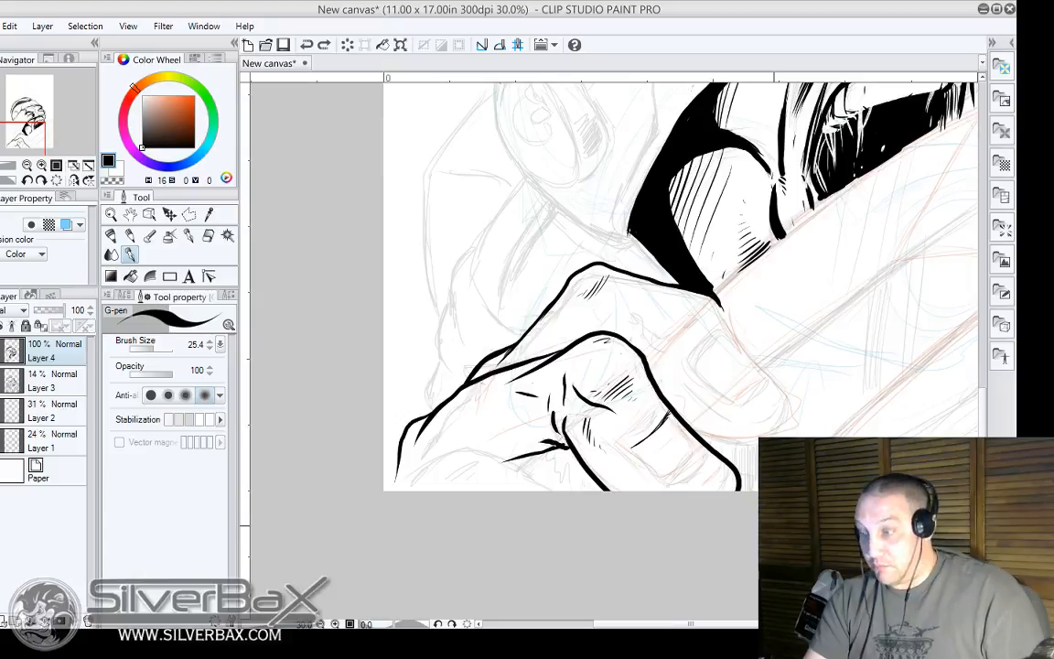
{"action": "key", "text": "ctrl+z"}
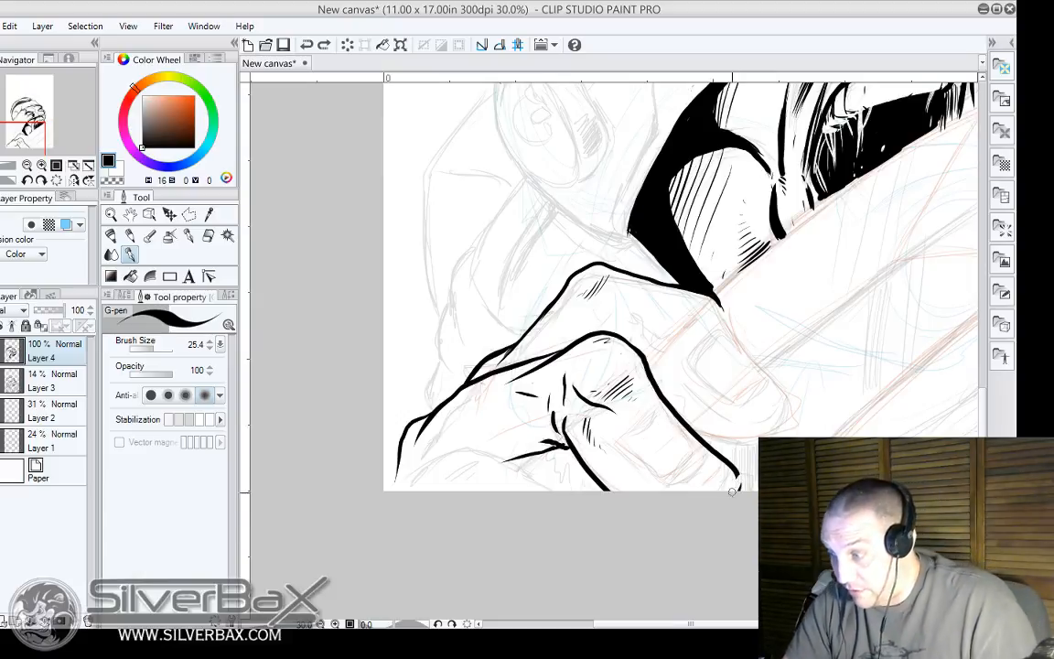
Clear the rounded tip of the lower finger, leaving its upper edge open just past the nail area.
{"action": "key", "text": "ctrl+z"}
{"action": "left_click_drag", "start_coordinate": [737, 462], "coordinate": [708, 449]}
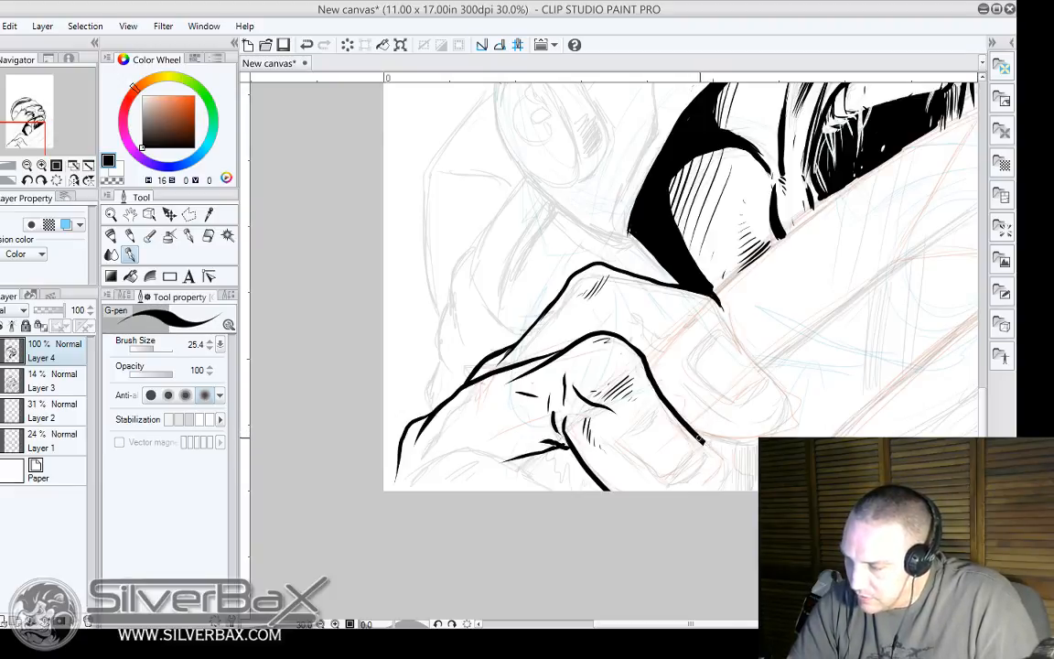
{"action": "left_click_drag", "start_coordinate": [701, 442], "coordinate": [688, 492]}
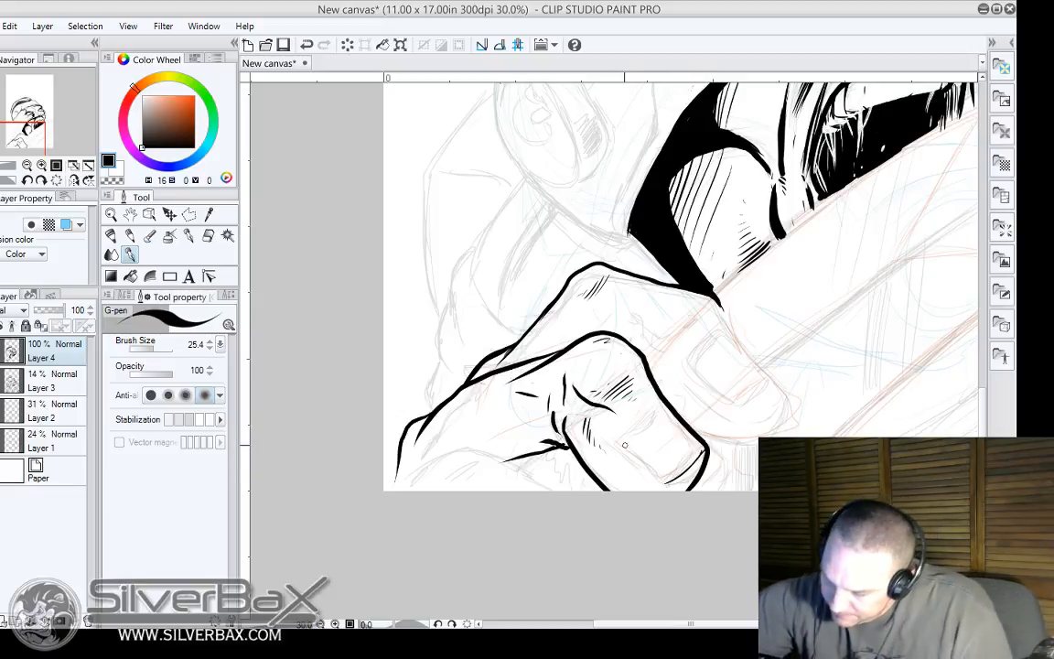
{"action": "left_click_drag", "start_coordinate": [629, 440], "coordinate": [662, 479]}
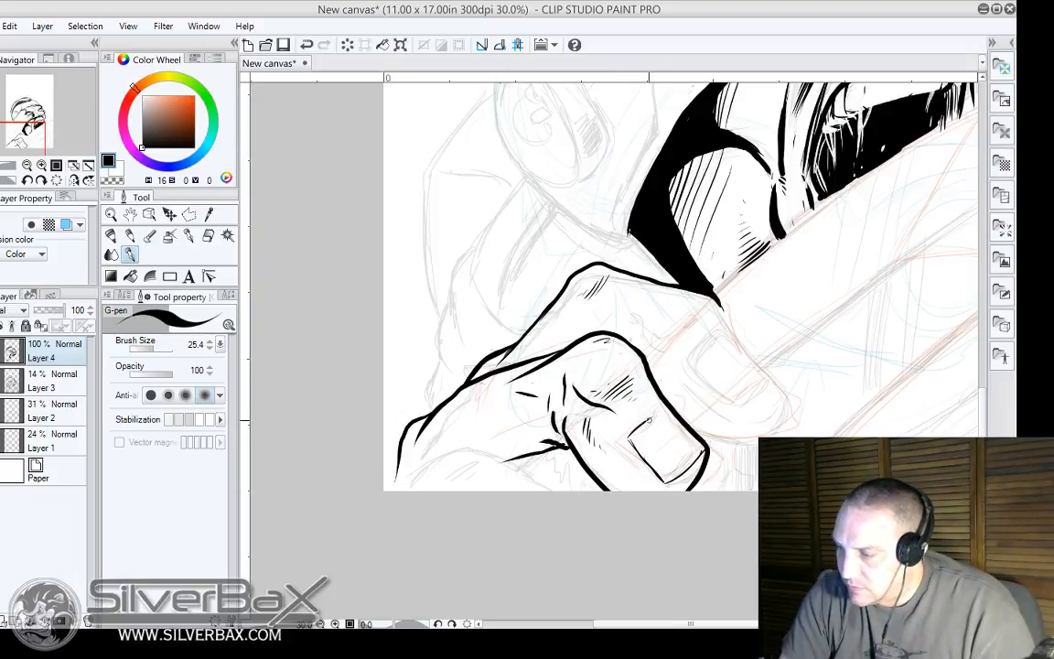
{"action": "left_click_drag", "start_coordinate": [649, 420], "coordinate": [666, 408]}
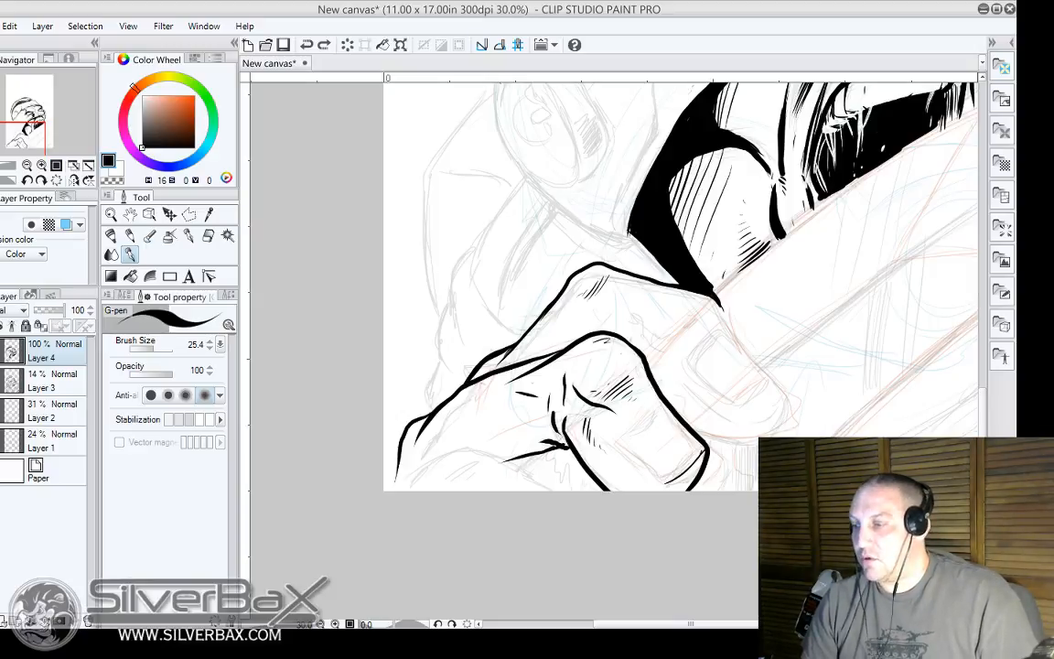
{"action": "key", "text": "ctrl+z"}
{"action": "key", "text": "ctrl+z"}
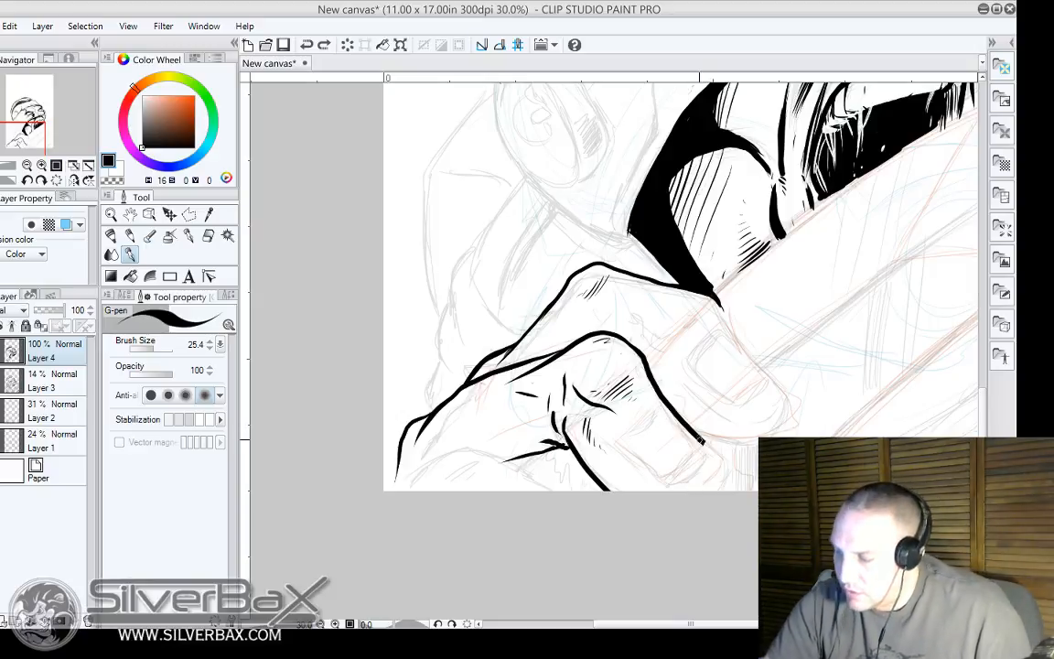
Ink a rounded tip on the lower finger and outline its fingernail up to the finger's upper edge.
{"action": "mouse_move", "coordinate": [697, 437]}
{"action": "left_mouse_down"}
{"action": "mouse_move", "coordinate": [715, 458]}
{"action": "mouse_move", "coordinate": [691, 494]}
{"action": "left_mouse_up"}
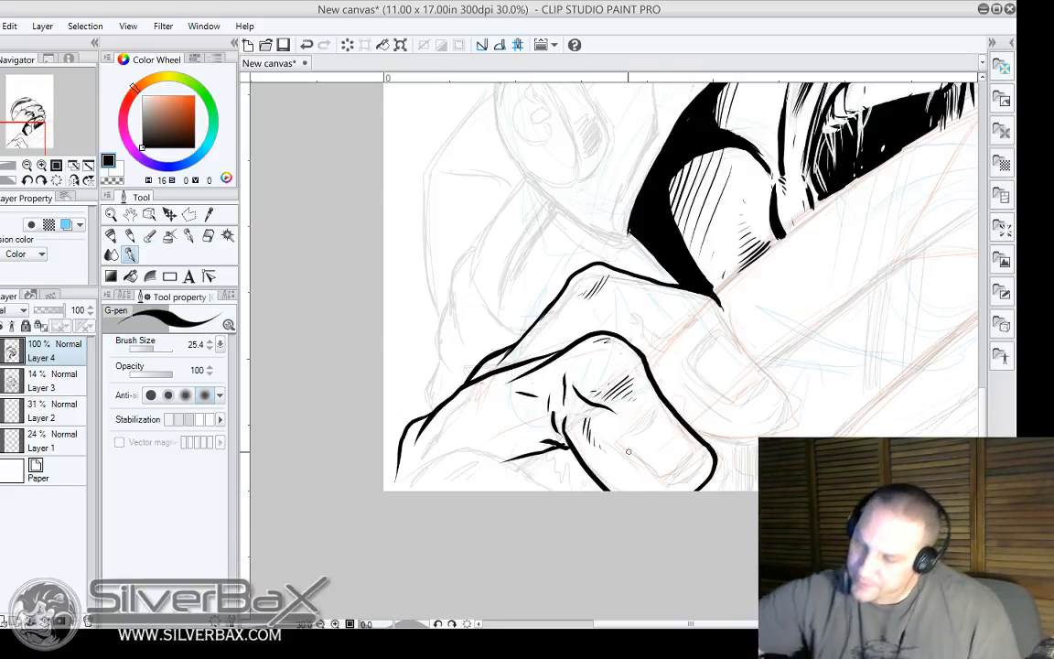
{"action": "mouse_move", "coordinate": [631, 443]}
{"action": "left_mouse_down"}
{"action": "mouse_move", "coordinate": [666, 482]}
{"action": "mouse_move", "coordinate": [707, 462]}
{"action": "left_mouse_up"}
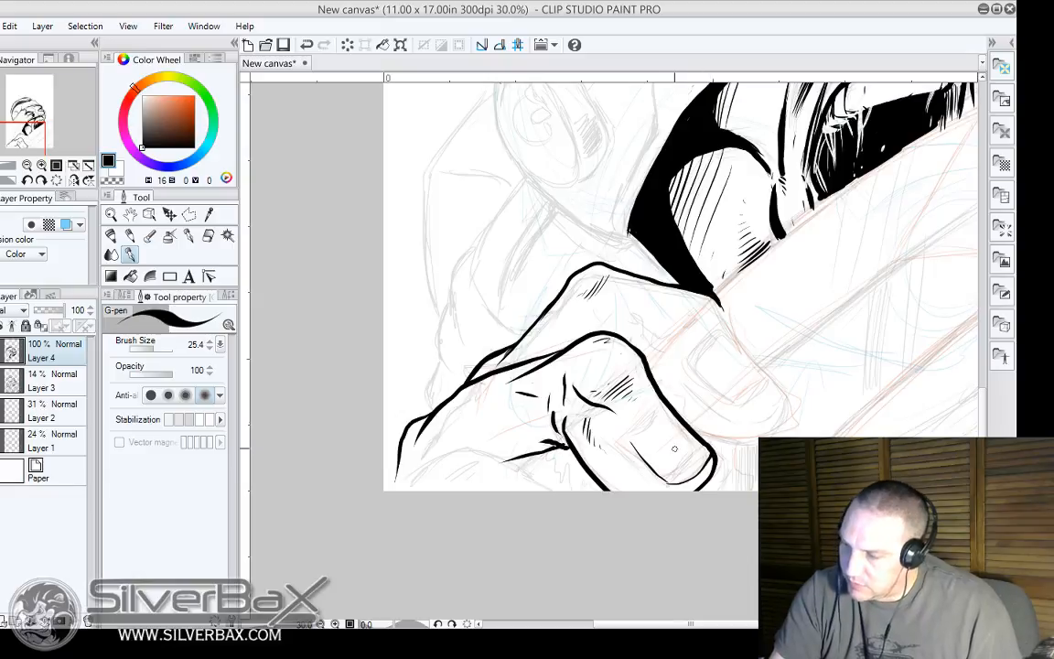
{"action": "left_click_drag", "start_coordinate": [629, 440], "coordinate": [668, 414]}
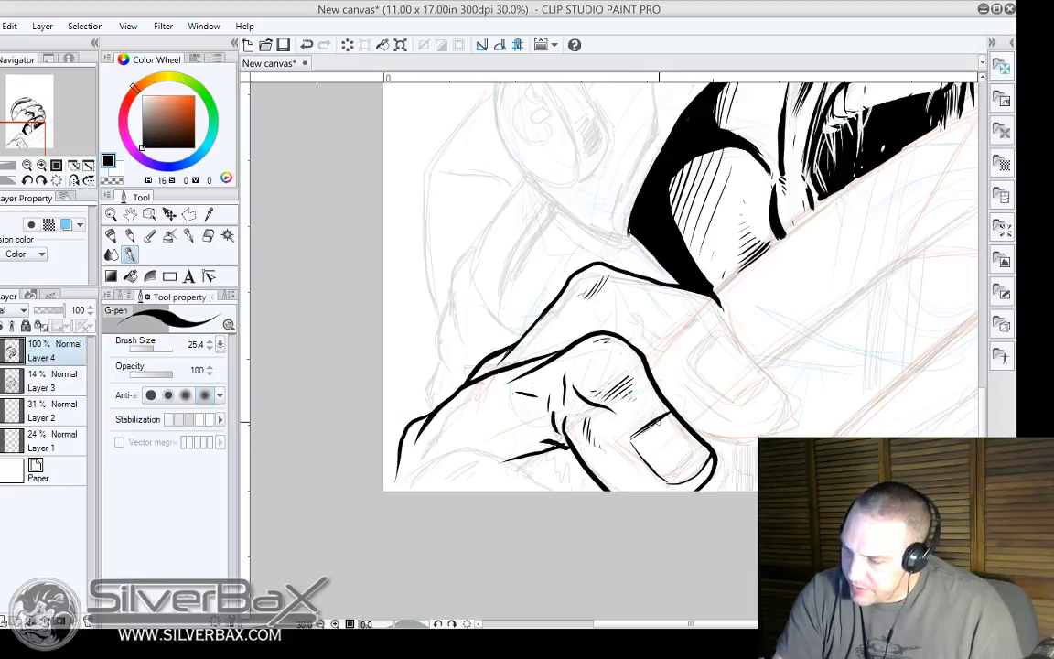
Try reworking the fingernail's corner and the fingertip curve, and undo the strokes around the tip.
{"action": "mouse_move", "coordinate": [647, 428]}
{"action": "left_mouse_down"}
{"action": "mouse_move", "coordinate": [635, 435]}
{"action": "mouse_move", "coordinate": [654, 457]}
{"action": "left_mouse_up"}
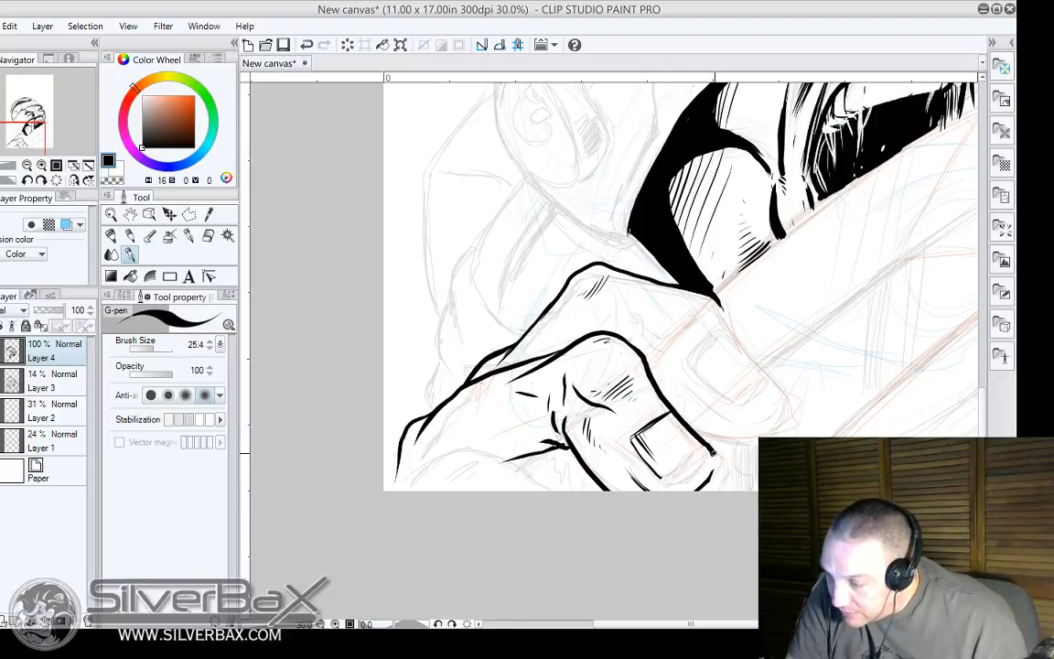
{"action": "left_click_drag", "start_coordinate": [715, 459], "coordinate": [673, 488]}
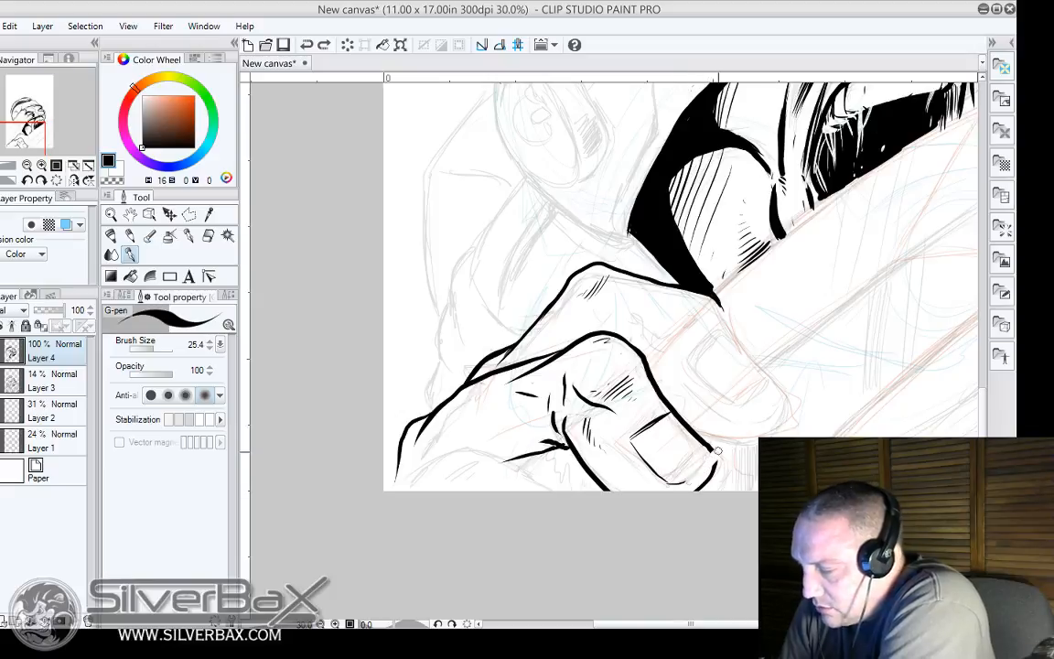
{"action": "key", "text": "ctrl+z"}
{"action": "key", "text": "ctrl+z"}
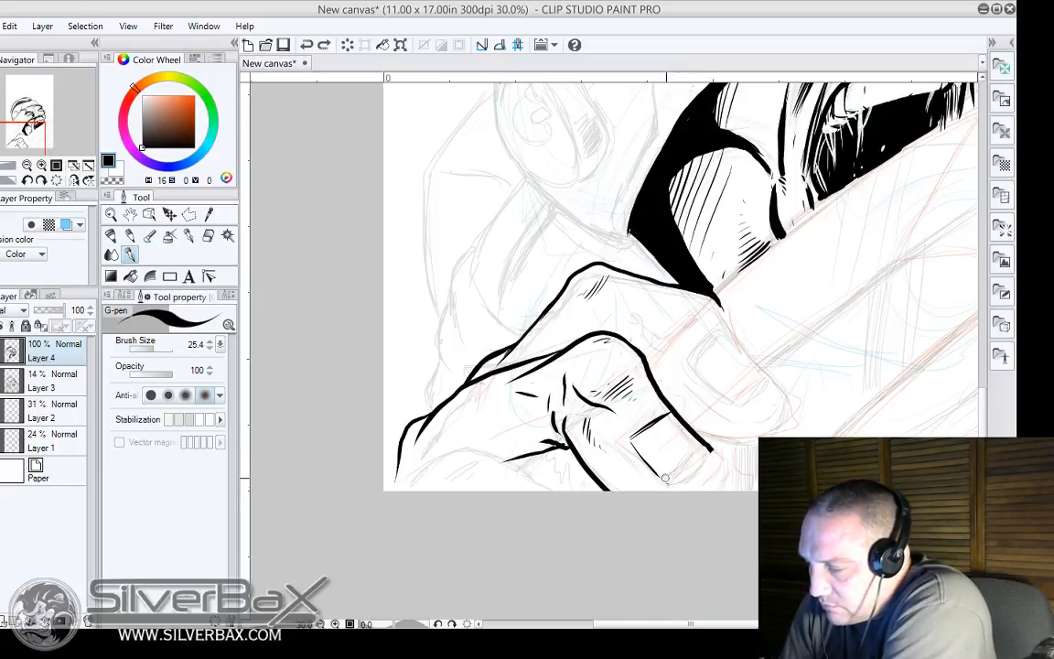
Clear the lower finger's fingernail strokes and ink a fingertip curve from its upper edge out to the page border.
{"action": "left_click_drag", "start_coordinate": [629, 436], "coordinate": [656, 471]}
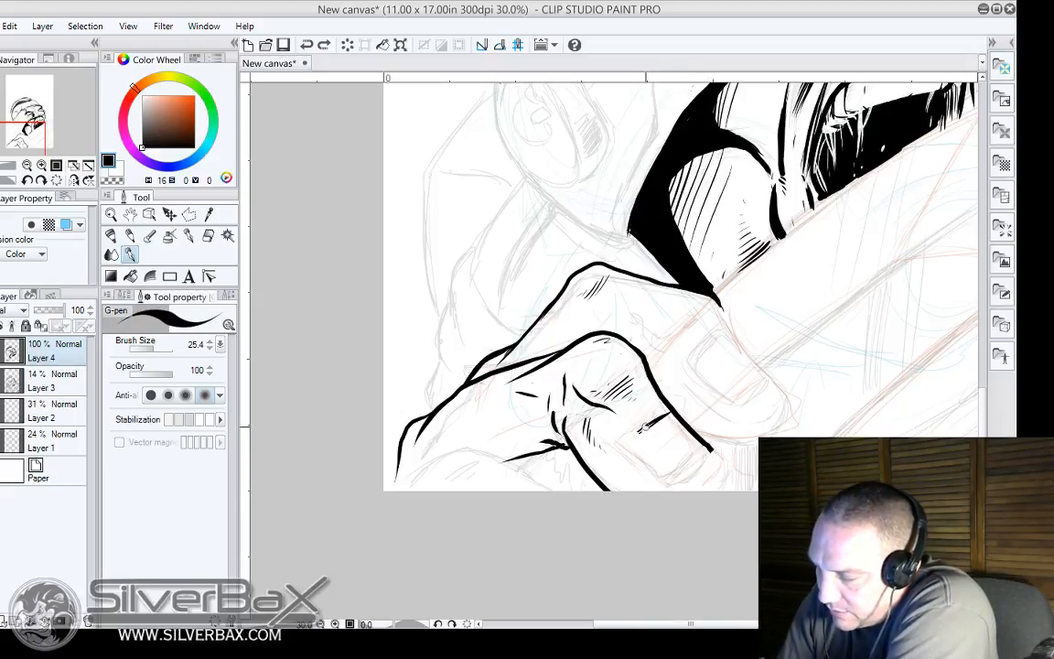
{"action": "left_click_drag", "start_coordinate": [646, 427], "coordinate": [671, 411]}
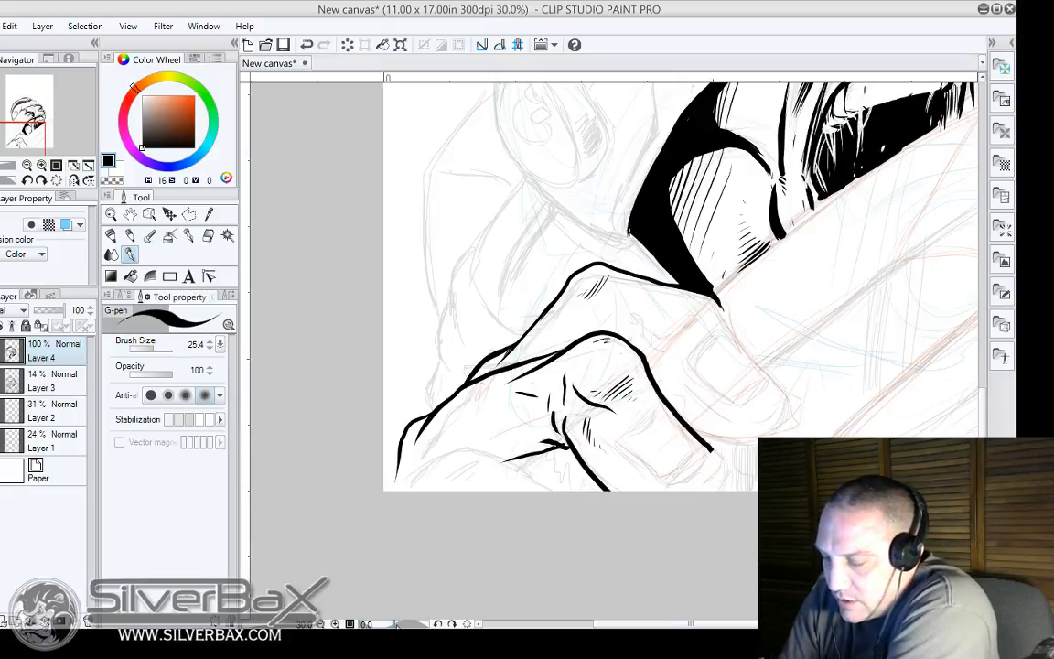
{"action": "left_click_drag", "start_coordinate": [395, 623], "coordinate": [378, 617]}
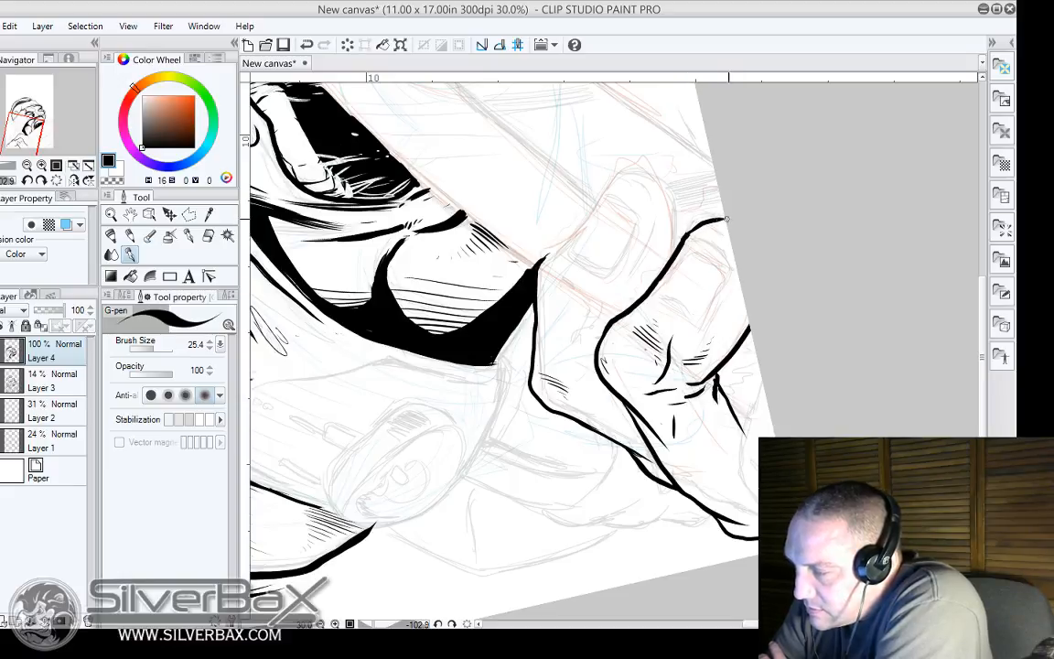
{"action": "left_click_drag", "start_coordinate": [685, 236], "coordinate": [728, 220]}
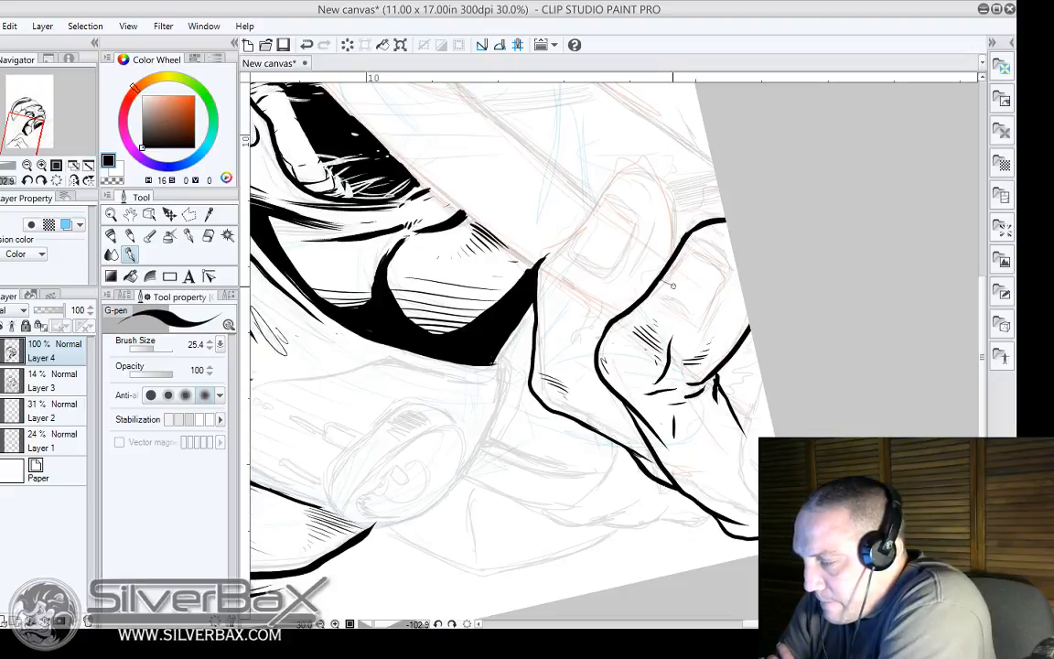
Ink the lower finger's fingernail as a four-sided outline and reinforce its base and side edges with doubled lines.
{"action": "left_click_drag", "start_coordinate": [665, 287], "coordinate": [675, 283]}
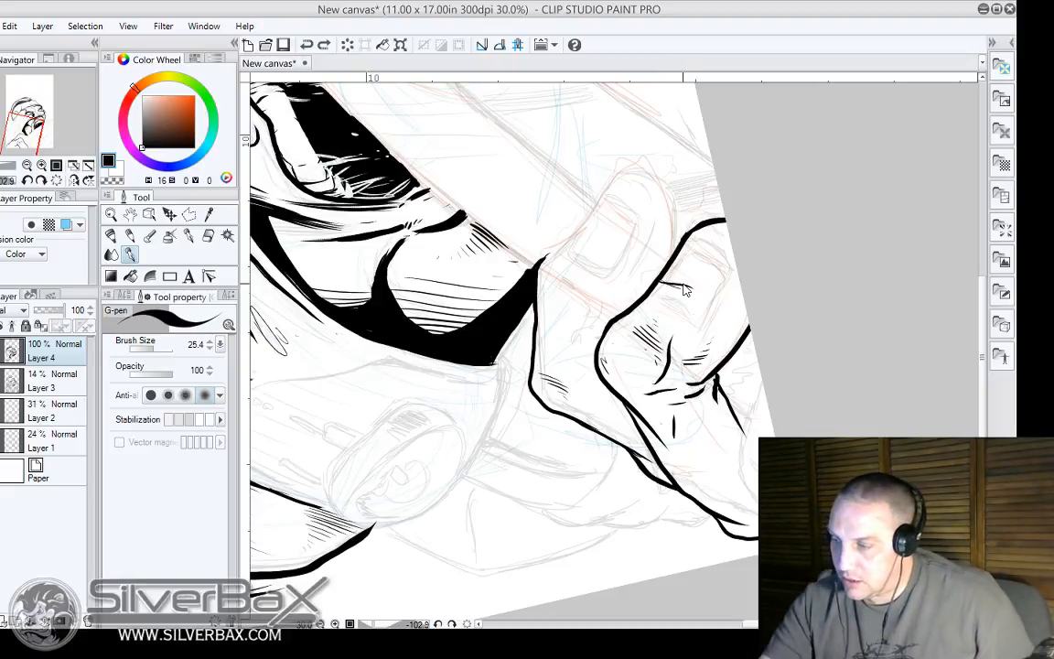
{"action": "key", "text": "ctrl+z"}
{"action": "mouse_move", "coordinate": [689, 243]}
{"action": "left_mouse_down"}
{"action": "mouse_move", "coordinate": [659, 301]}
{"action": "mouse_move", "coordinate": [665, 292]}
{"action": "mouse_move", "coordinate": [706, 307]}
{"action": "mouse_move", "coordinate": [733, 271]}
{"action": "left_mouse_up"}
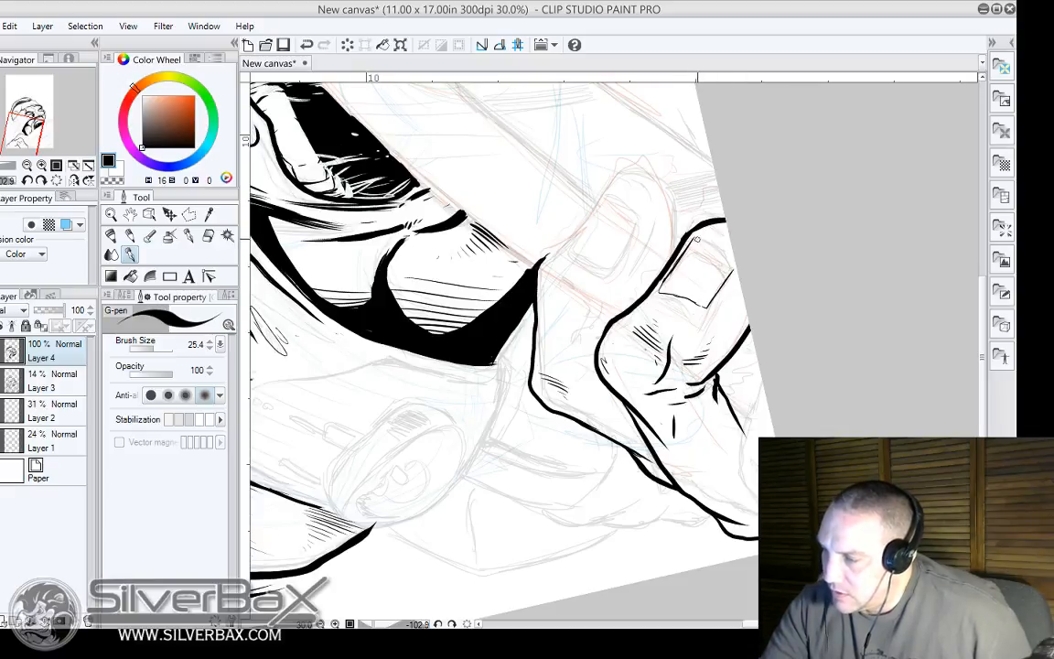
{"action": "mouse_move", "coordinate": [691, 238]}
{"action": "left_mouse_down"}
{"action": "mouse_move", "coordinate": [731, 241]}
{"action": "mouse_move", "coordinate": [729, 271]}
{"action": "left_mouse_up"}
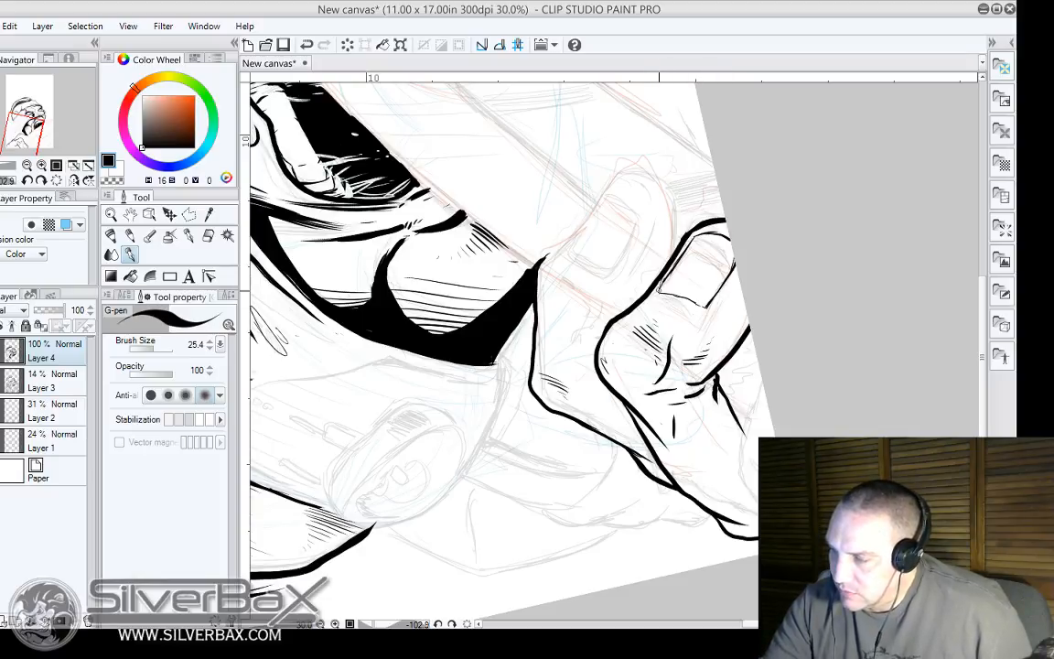
{"action": "mouse_move", "coordinate": [659, 292]}
{"action": "left_mouse_down"}
{"action": "mouse_move", "coordinate": [692, 302]}
{"action": "mouse_move", "coordinate": [721, 273]}
{"action": "left_mouse_up"}
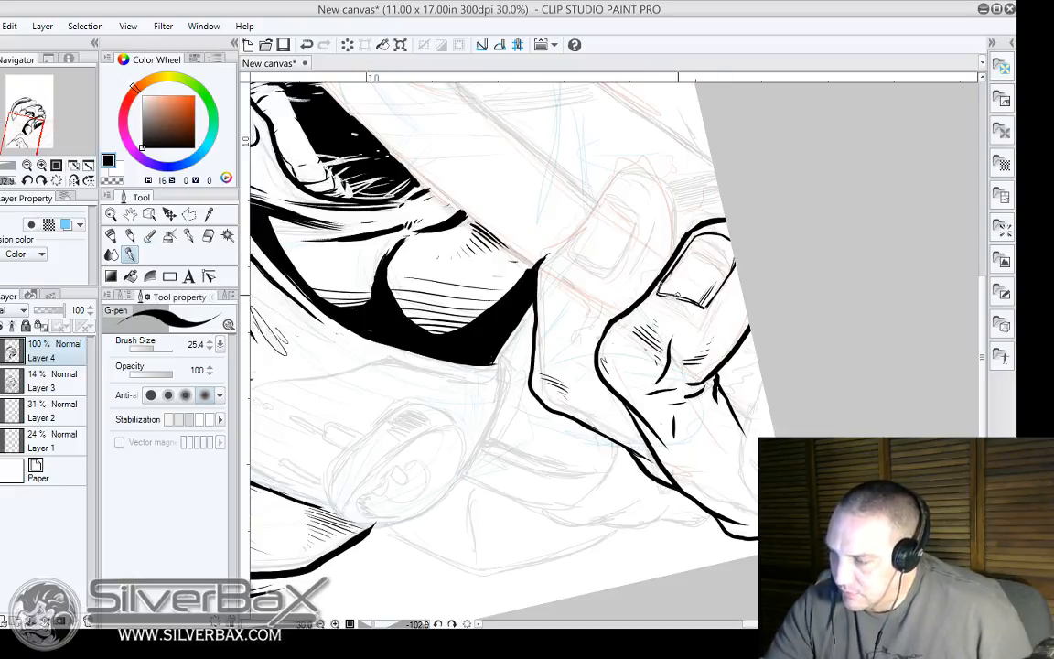
{"action": "left_click_drag", "start_coordinate": [660, 294], "coordinate": [704, 305]}
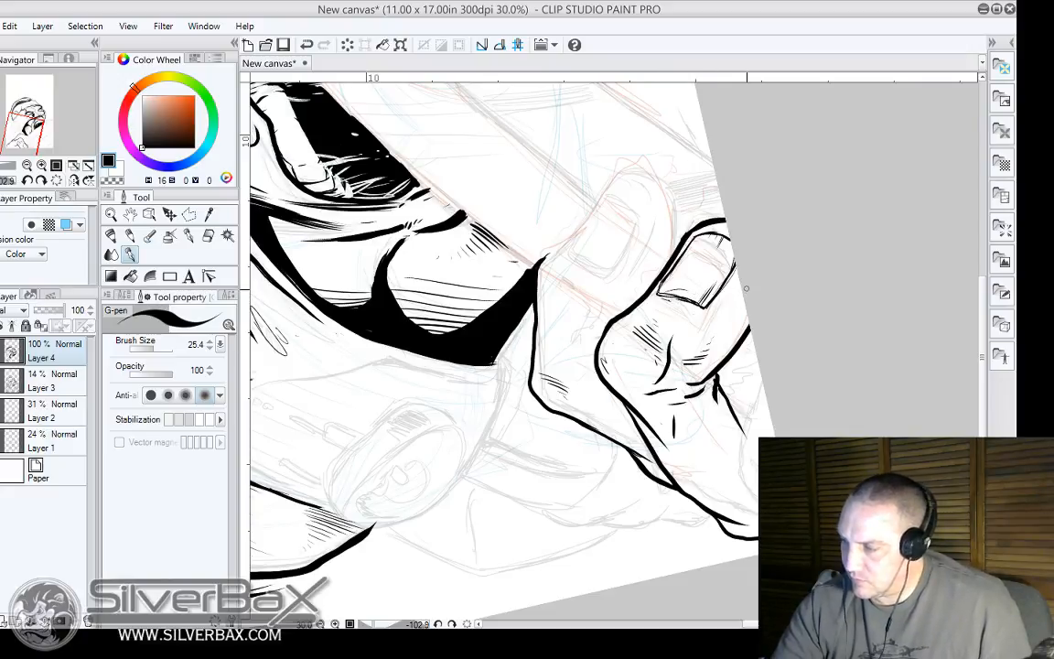
{"action": "left_click", "coordinate": [468, 623]}
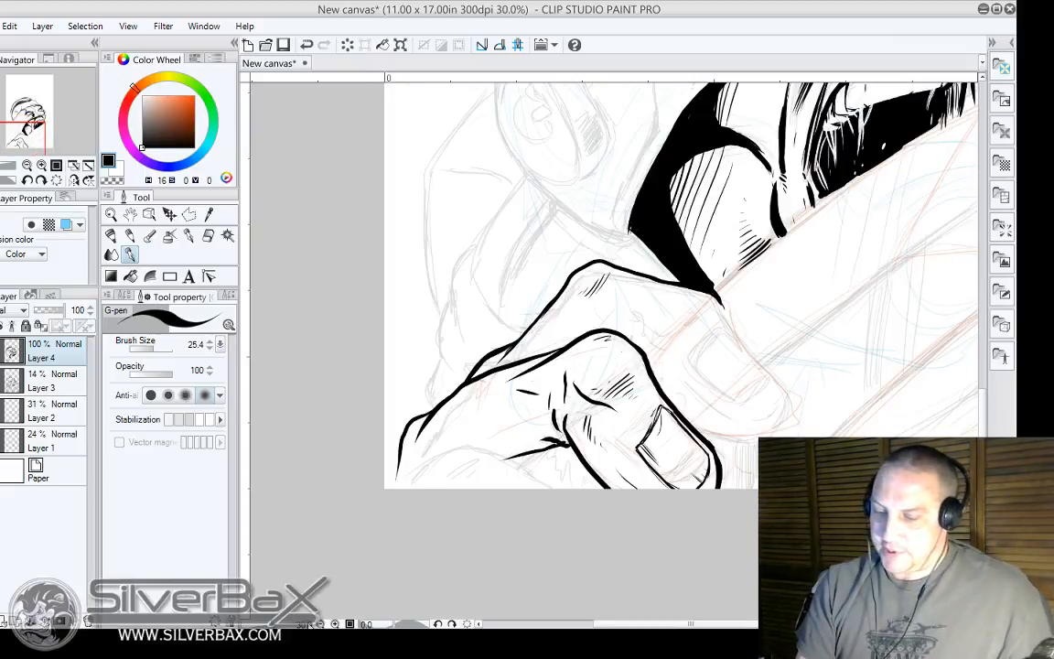
Hatch the skin folds beside the lower finger's joint and add contour lines along the back of the hand and upper finger.
{"action": "key", "text": "ctrl+minus"}
{"action": "key", "text": "ctrl+minus"}
{"action": "key", "text": "ctrl+minus"}
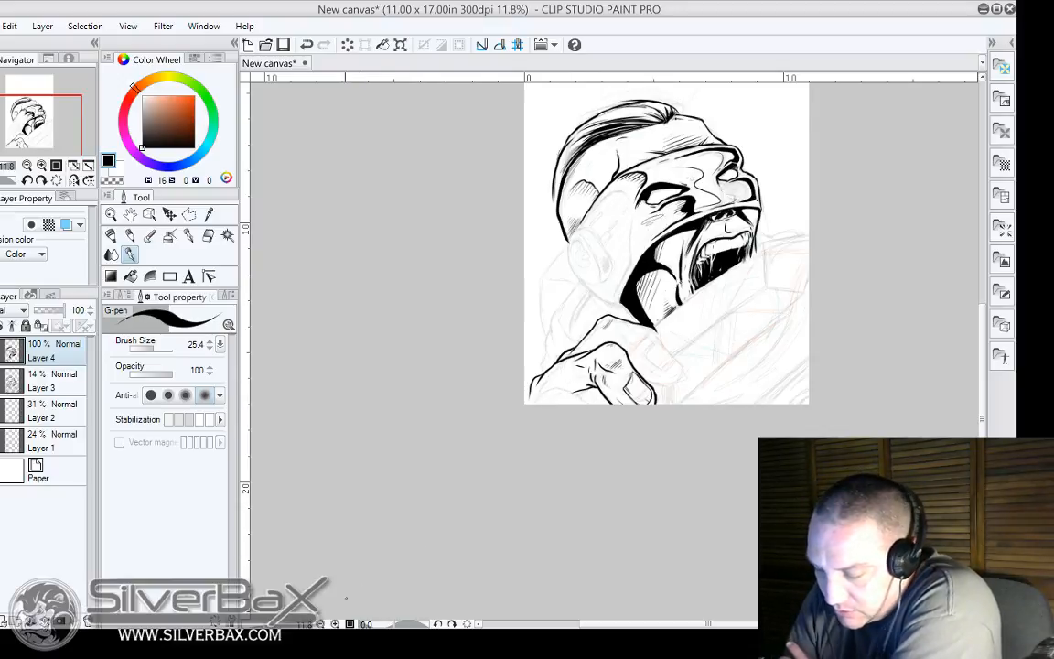
{"action": "scroll", "coordinate": [614, 349], "scroll_direction": "up", "scroll_amount": 5}
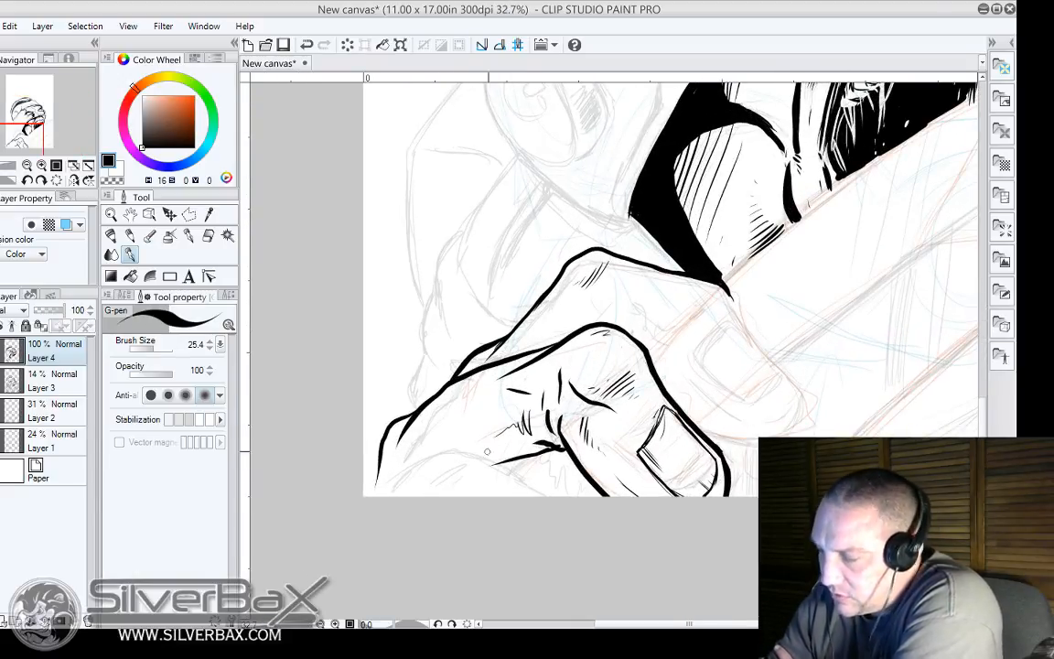
{"action": "mouse_move", "coordinate": [518, 430]}
{"action": "left_mouse_down"}
{"action": "mouse_move", "coordinate": [530, 409]}
{"action": "mouse_move", "coordinate": [535, 429]}
{"action": "left_mouse_up"}
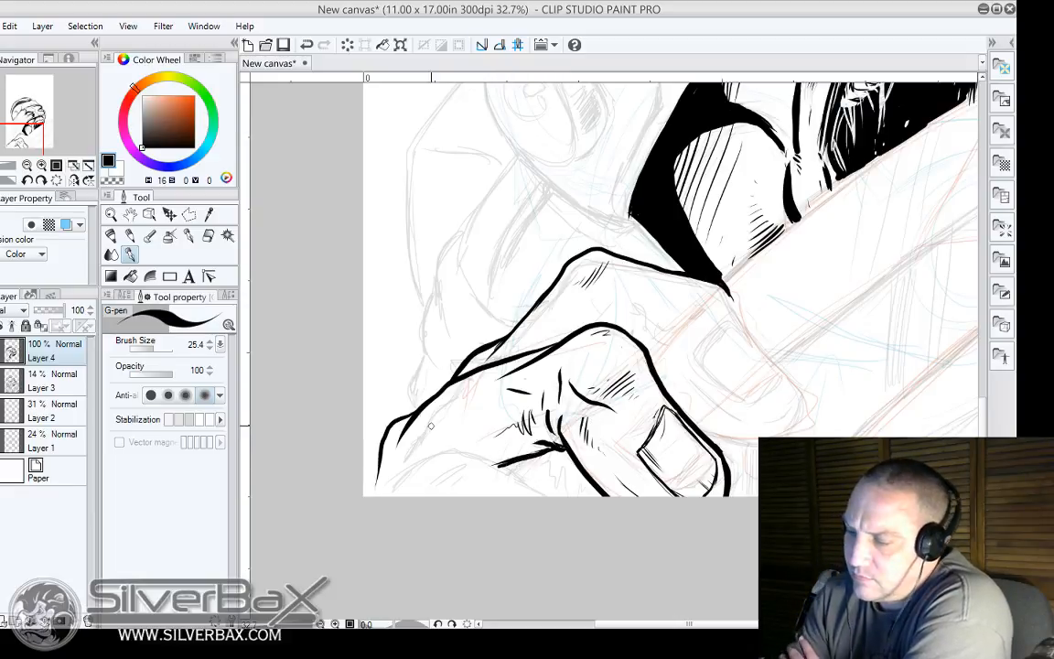
{"action": "mouse_move", "coordinate": [405, 445]}
{"action": "left_mouse_down"}
{"action": "mouse_move", "coordinate": [478, 384]}
{"action": "mouse_move", "coordinate": [469, 396]}
{"action": "left_mouse_up"}
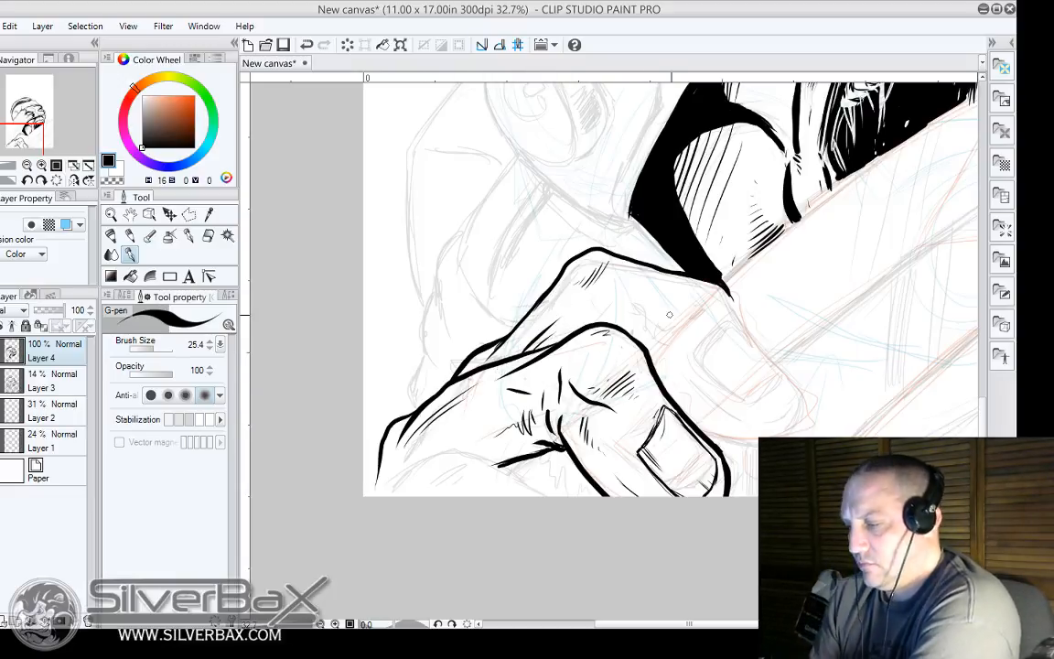
Outline the rounded form at the page's lower corner, hatch its fold, and darken the gap between it and the fingers.
{"action": "mouse_move", "coordinate": [437, 451]}
{"action": "left_mouse_down"}
{"action": "mouse_move", "coordinate": [407, 456]}
{"action": "mouse_move", "coordinate": [388, 482]}
{"action": "mouse_move", "coordinate": [435, 452]}
{"action": "mouse_move", "coordinate": [492, 470]}
{"action": "left_mouse_up"}
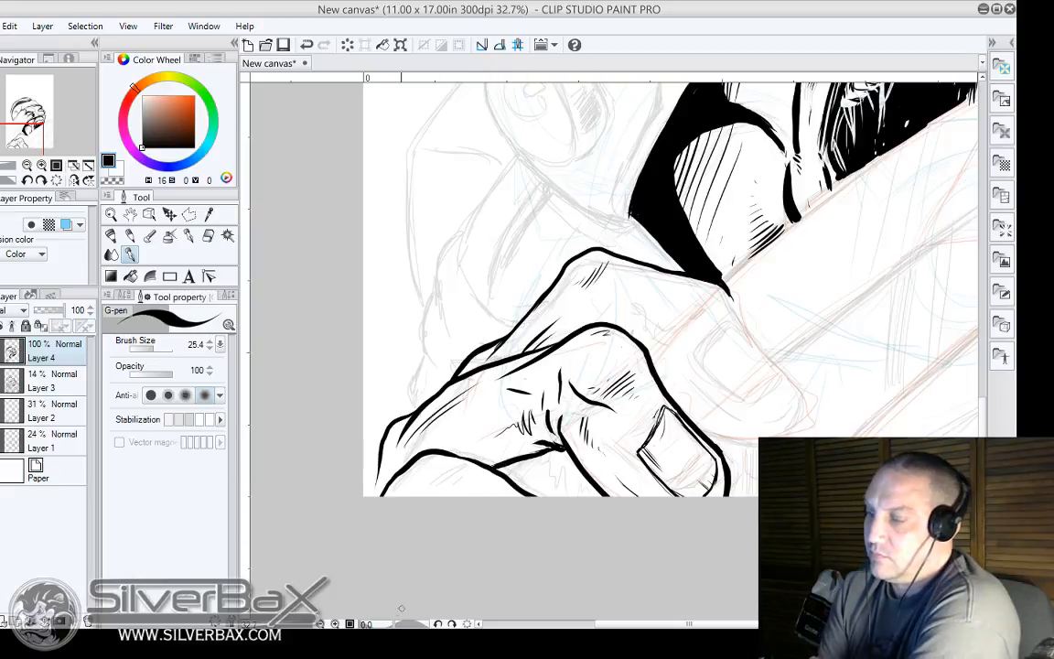
{"action": "left_click_drag", "start_coordinate": [474, 472], "coordinate": [483, 508]}
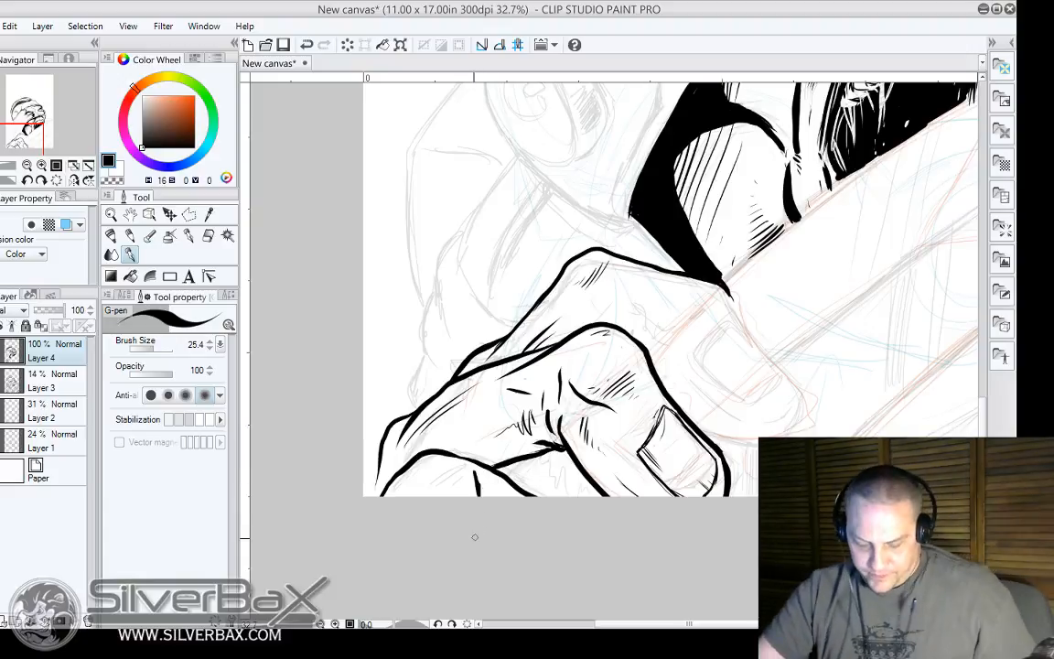
{"action": "key", "text": "ctrl+z"}
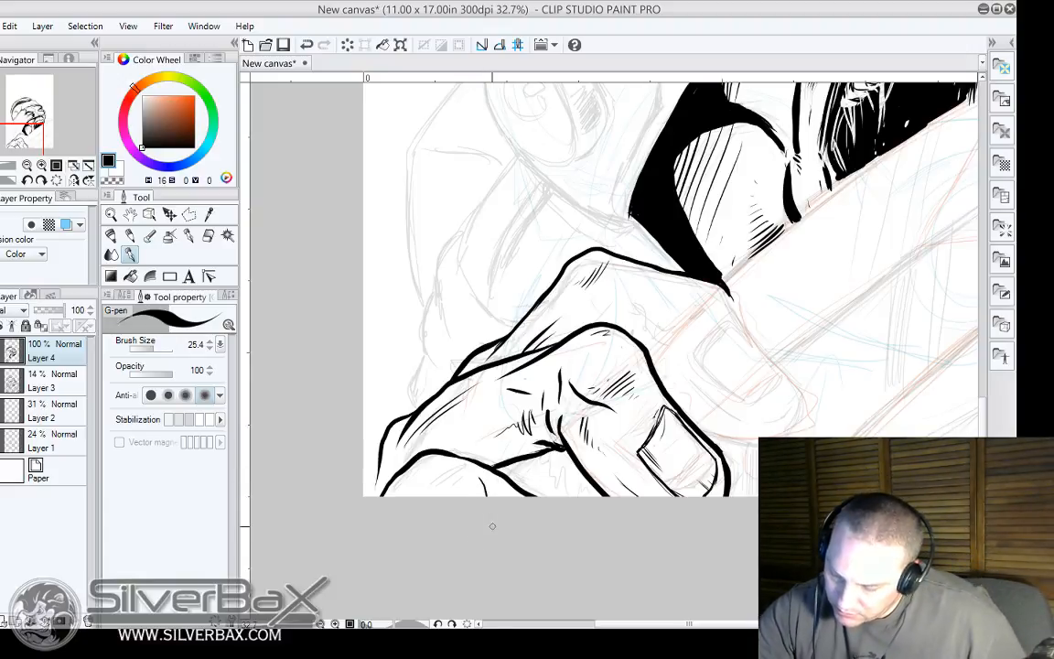
{"action": "left_click_drag", "start_coordinate": [480, 475], "coordinate": [477, 499]}
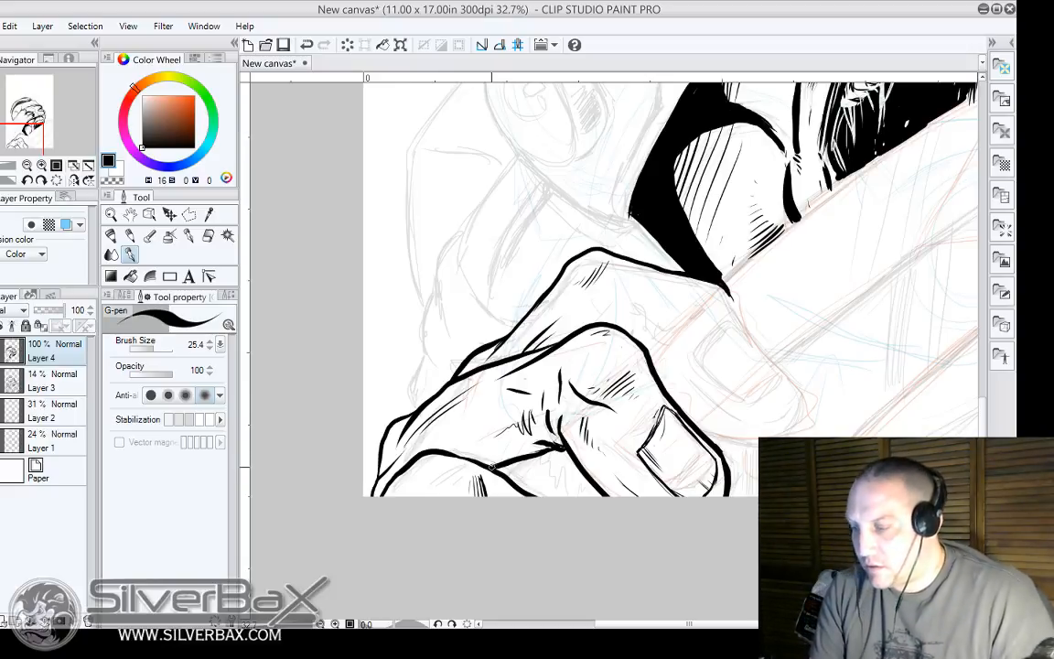
{"action": "mouse_move", "coordinate": [479, 463]}
{"action": "left_mouse_down"}
{"action": "mouse_move", "coordinate": [517, 450]}
{"action": "mouse_move", "coordinate": [516, 461]}
{"action": "mouse_move", "coordinate": [538, 459]}
{"action": "left_mouse_up"}
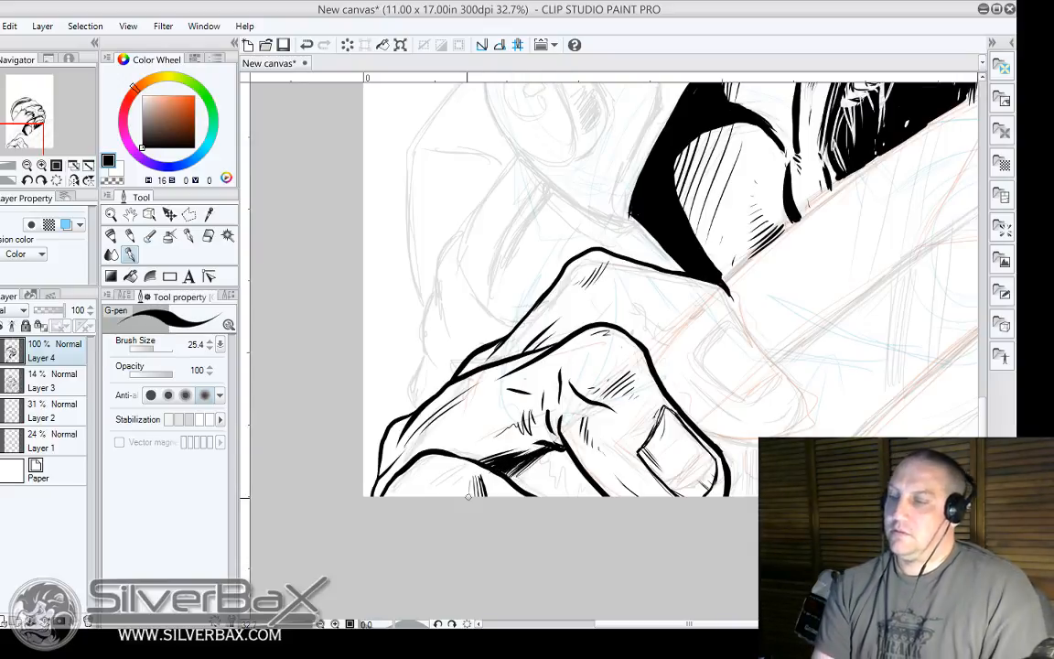
Ink the oval outline of the round earpiece on the side of the mask, starting where the head contour ends.
{"action": "scroll", "coordinate": [611, 353], "scroll_direction": "up", "scroll_amount": 2}
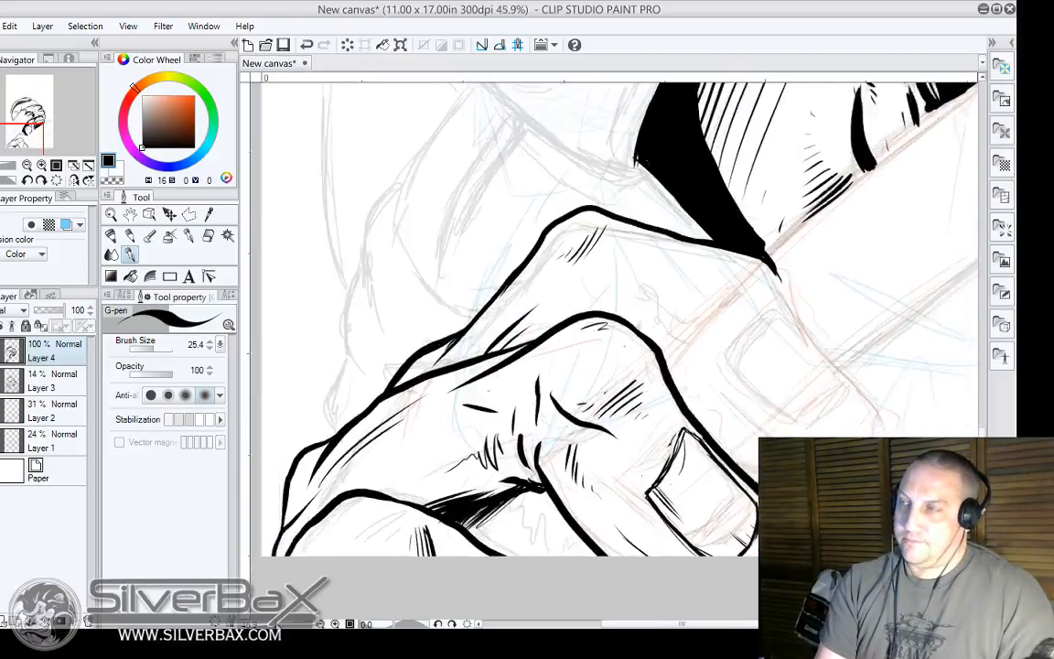
{"action": "scroll", "coordinate": [611, 354], "scroll_direction": "down", "scroll_amount": 3}
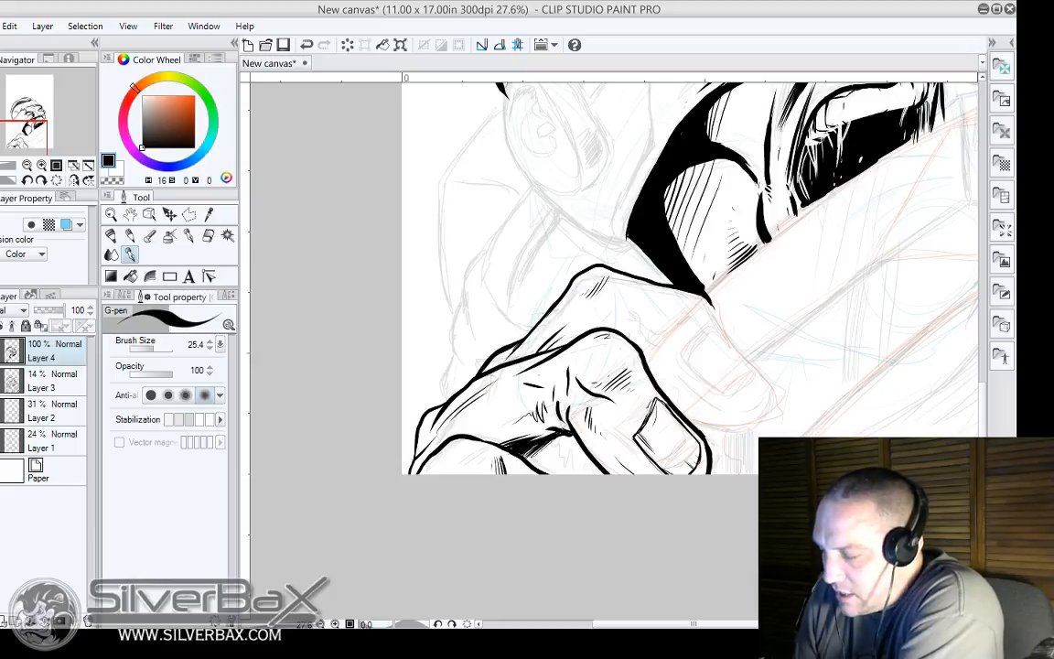
{"action": "scroll", "coordinate": [586, 559], "scroll_direction": "right", "scroll_amount": 5}
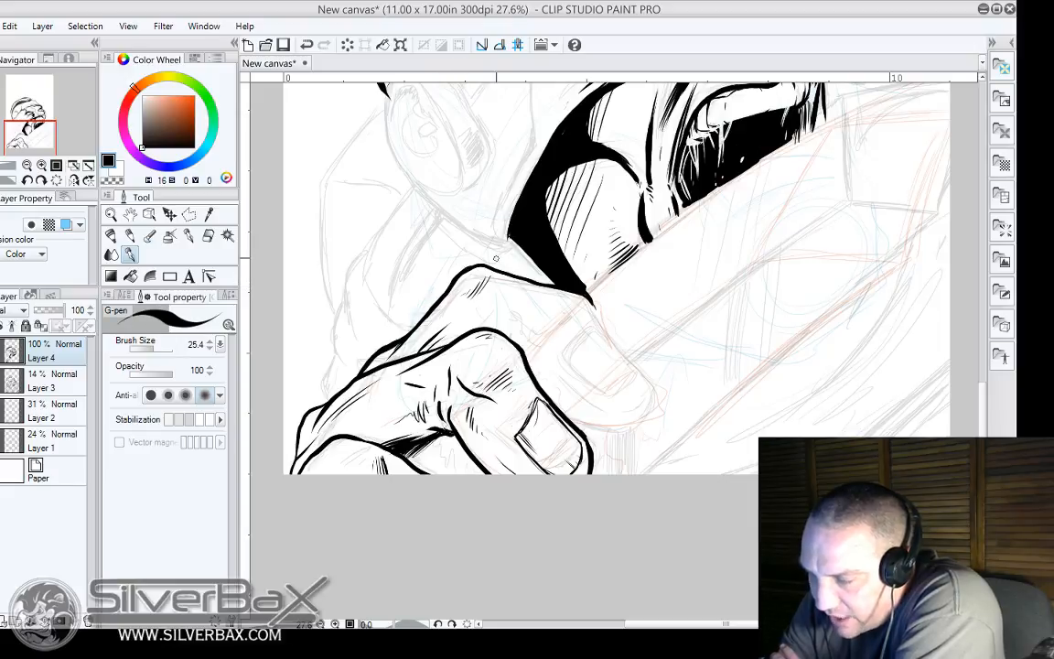
{"action": "mouse_move", "coordinate": [450, 272]}
{"action": "left_mouse_down"}
{"action": "mouse_move", "coordinate": [485, 266]}
{"action": "mouse_move", "coordinate": [554, 281]}
{"action": "left_mouse_up"}
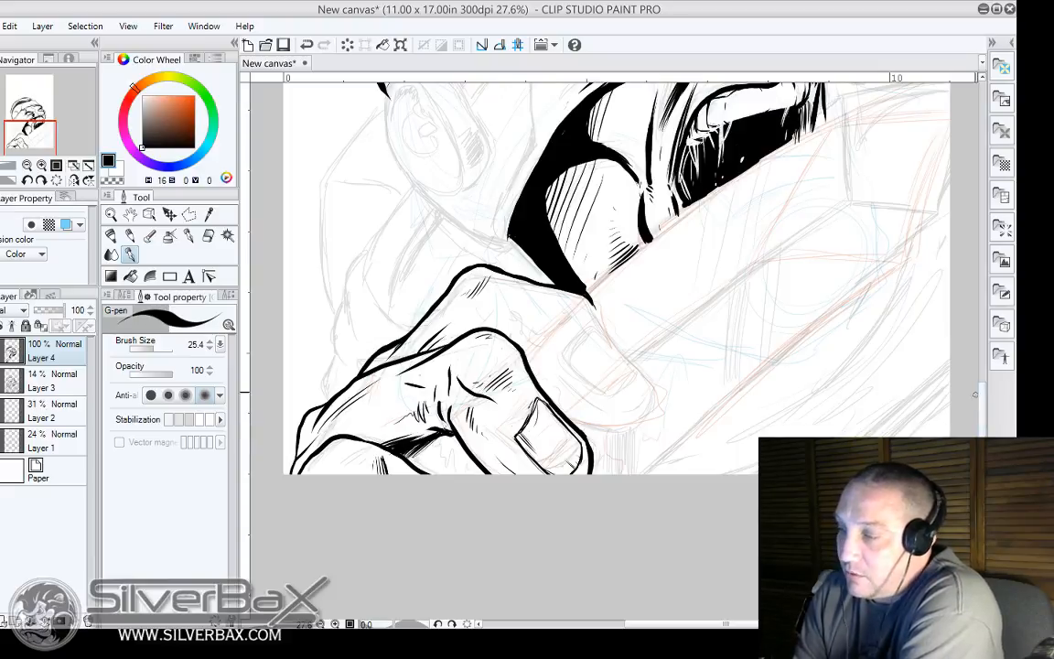
{"action": "left_click_drag", "start_coordinate": [984, 424], "coordinate": [983, 395]}
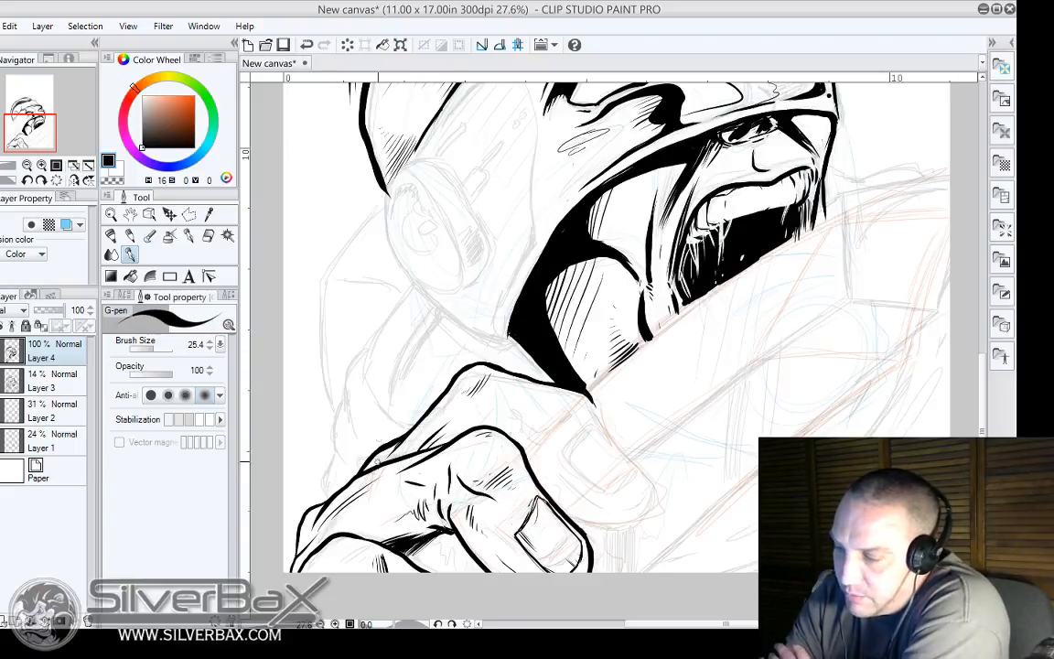
{"action": "left_click_drag", "start_coordinate": [400, 624], "coordinate": [357, 625]}
{"action": "scroll", "coordinate": [983, 373], "scroll_direction": "up", "scroll_amount": 1}
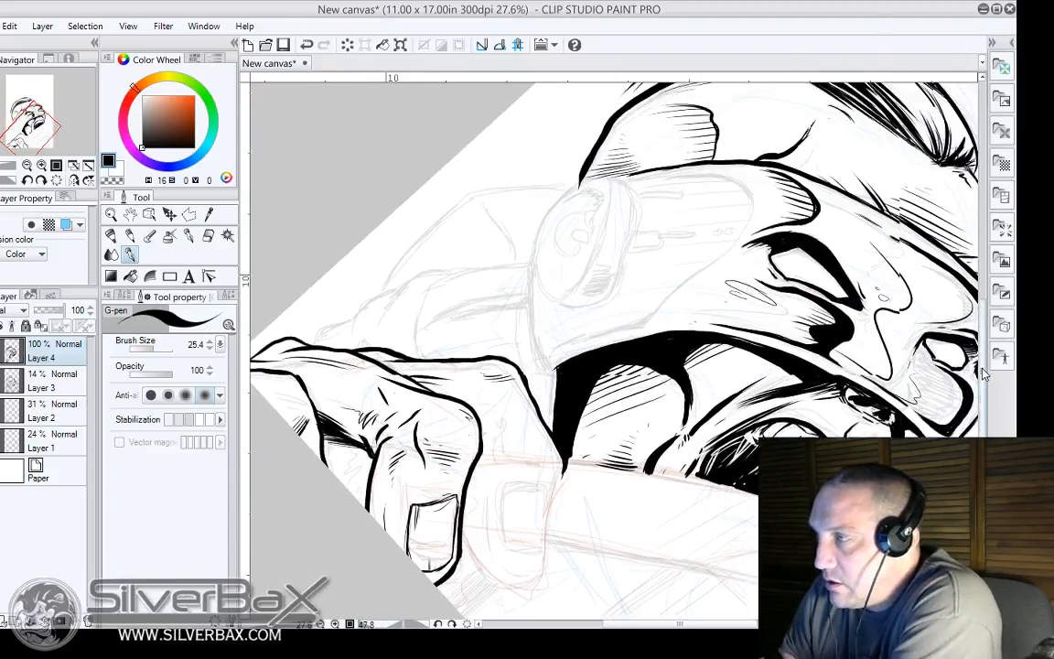
{"action": "scroll", "coordinate": [983, 374], "scroll_direction": "up", "scroll_amount": 1}
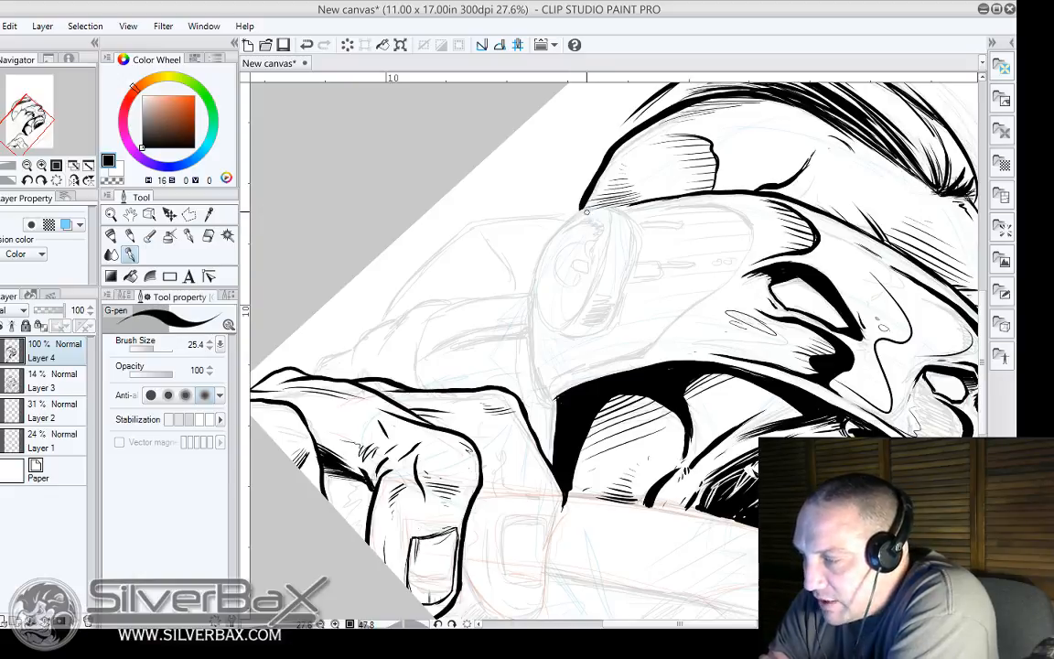
{"action": "mouse_move", "coordinate": [586, 209]}
{"action": "left_mouse_down"}
{"action": "mouse_move", "coordinate": [558, 224]}
{"action": "mouse_move", "coordinate": [533, 283]}
{"action": "mouse_move", "coordinate": [554, 326]}
{"action": "left_mouse_up"}
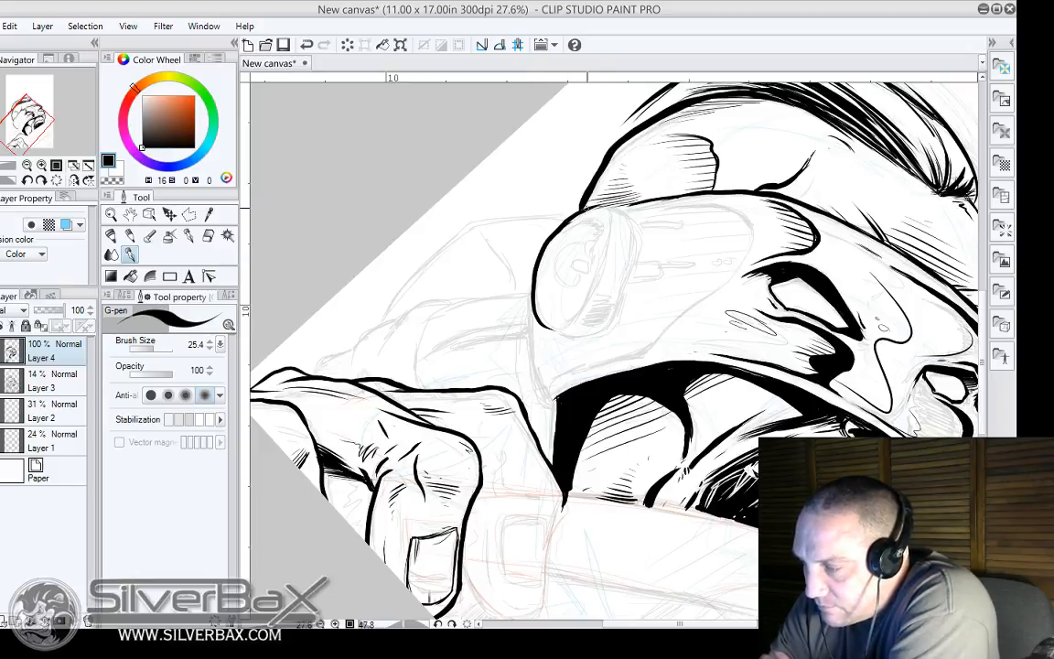
{"action": "mouse_move", "coordinate": [587, 208]}
{"action": "left_mouse_down"}
{"action": "mouse_move", "coordinate": [610, 224]}
{"action": "mouse_move", "coordinate": [597, 285]}
{"action": "left_mouse_up"}
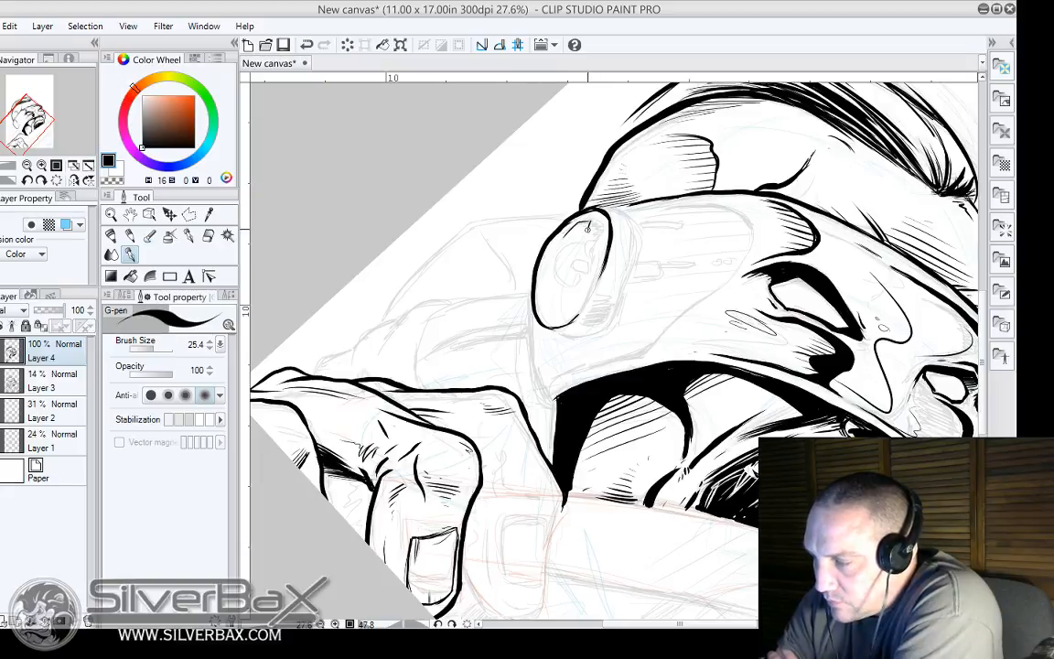
Ink the earpiece's inner details: an upper rectangular slot, a central ring with a tab, small lower shapes and black shading.
{"action": "left_click_drag", "start_coordinate": [566, 236], "coordinate": [590, 223]}
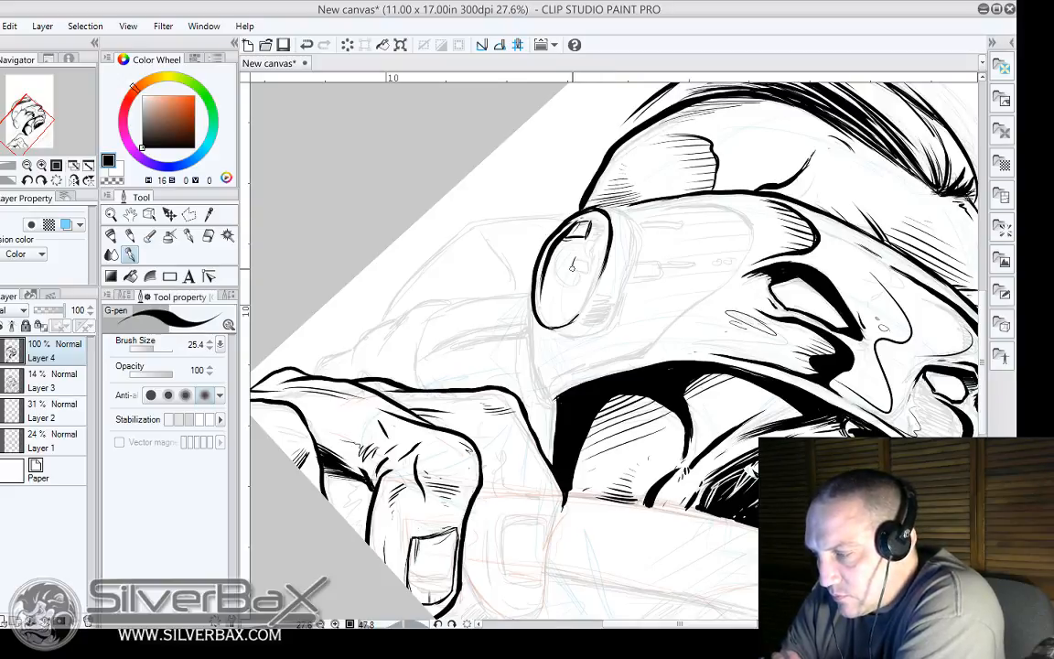
{"action": "left_click", "coordinate": [465, 624]}
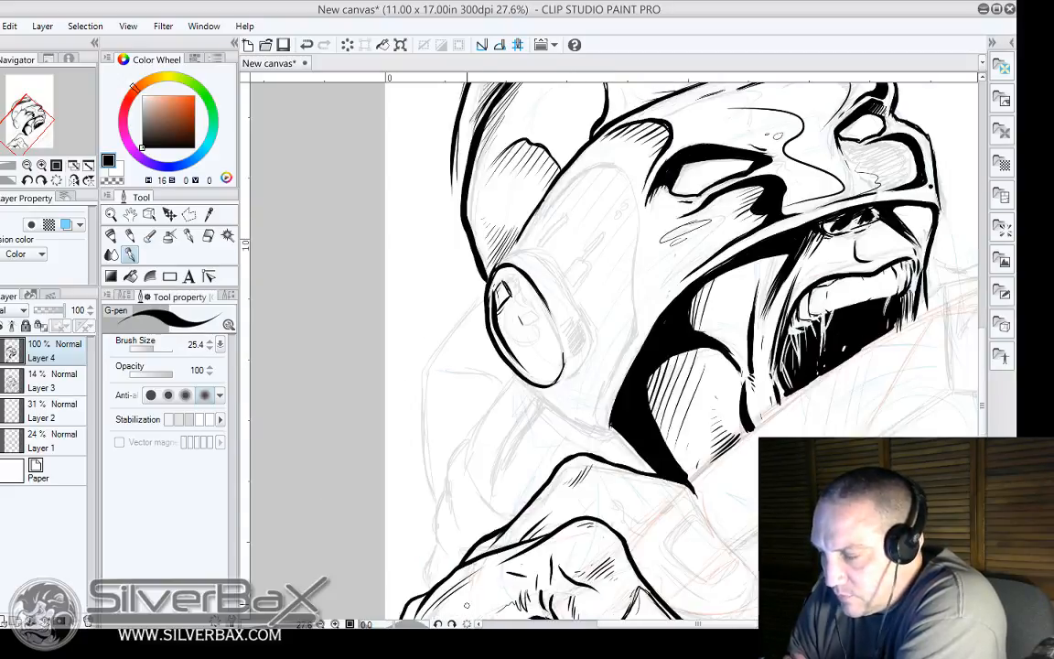
{"action": "left_click_drag", "start_coordinate": [521, 318], "coordinate": [537, 309]}
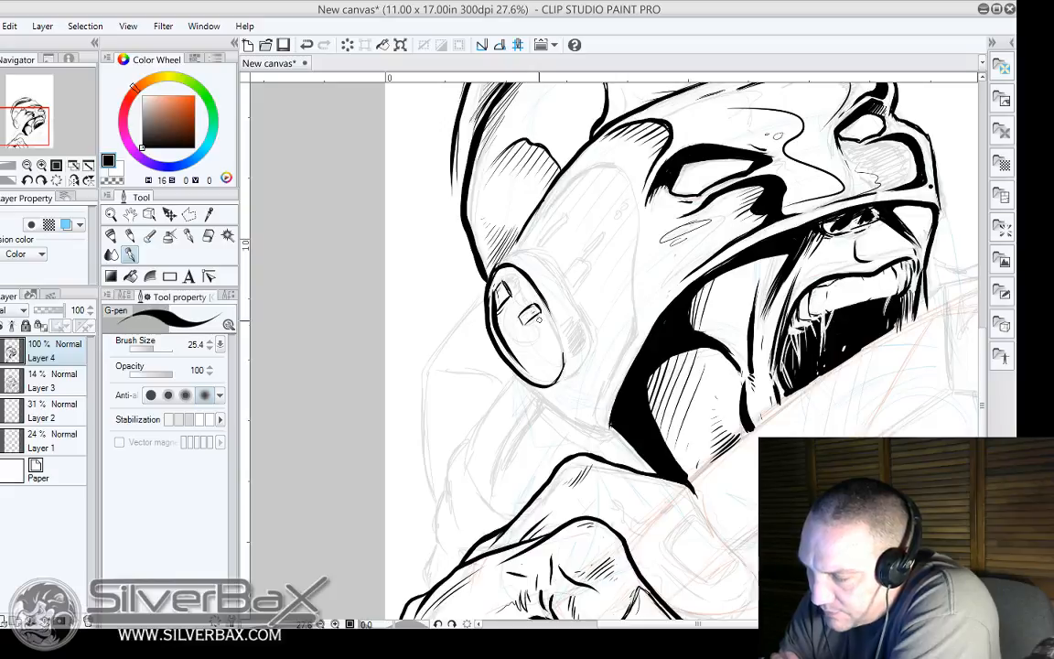
{"action": "mouse_move", "coordinate": [540, 327]}
{"action": "left_mouse_down"}
{"action": "mouse_move", "coordinate": [518, 344]}
{"action": "mouse_move", "coordinate": [504, 311]}
{"action": "left_mouse_up"}
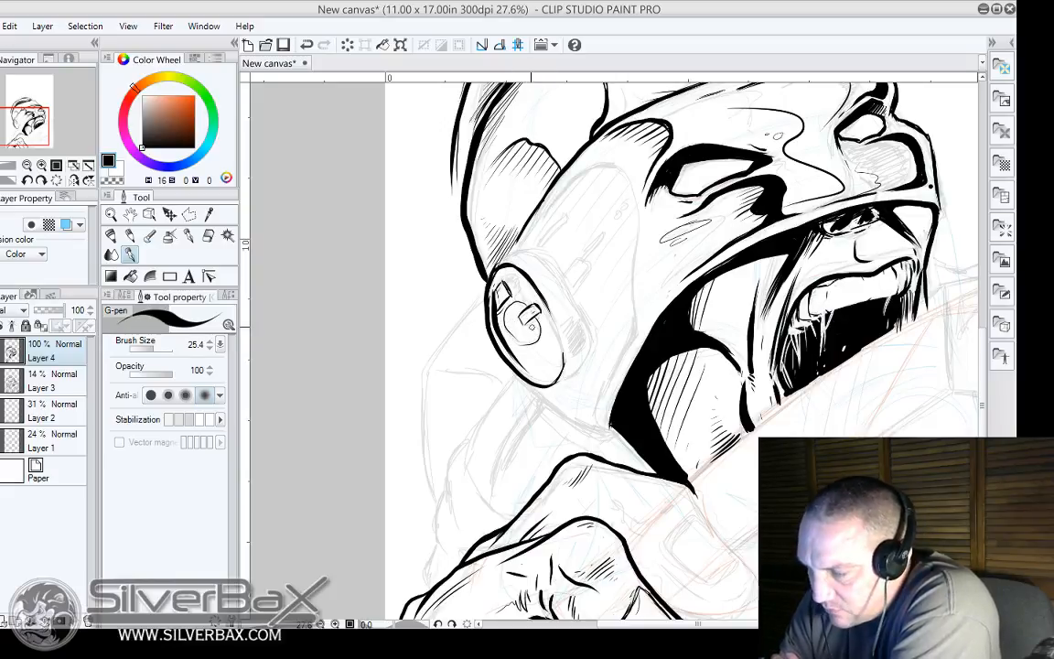
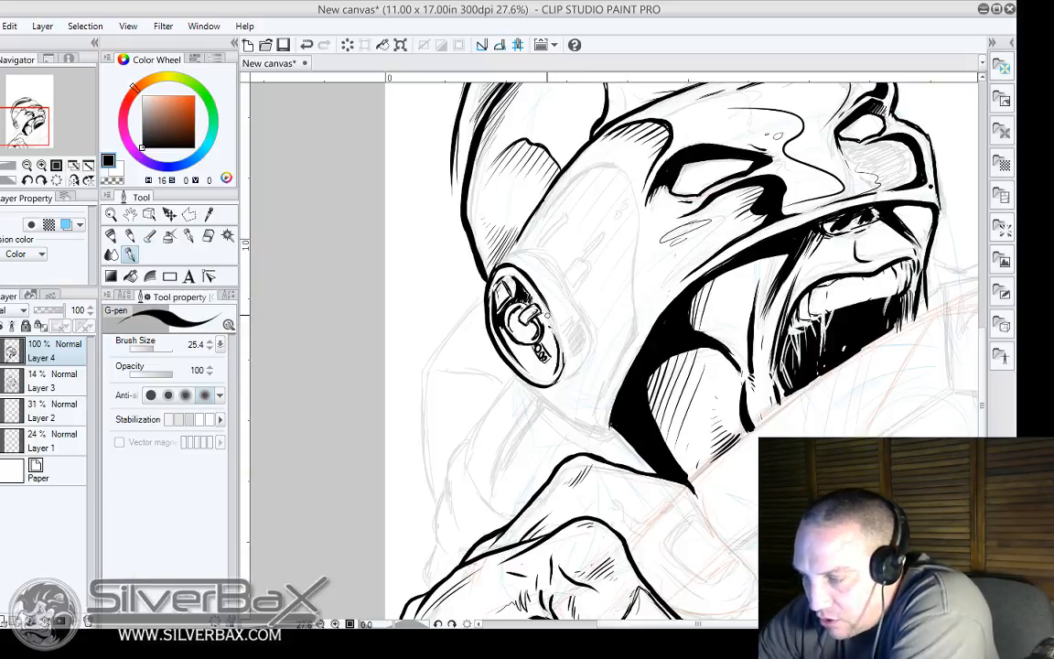
Ink the curved outer edge behind the earpiece's oval to give its rim thickness, redrawing the stroke once.
{"action": "mouse_move", "coordinate": [931, 187]}
{"action": "left_mouse_down"}
{"action": "mouse_move", "coordinate": [901, 366]}
{"action": "mouse_move", "coordinate": [423, 584]}
{"action": "left_mouse_up"}
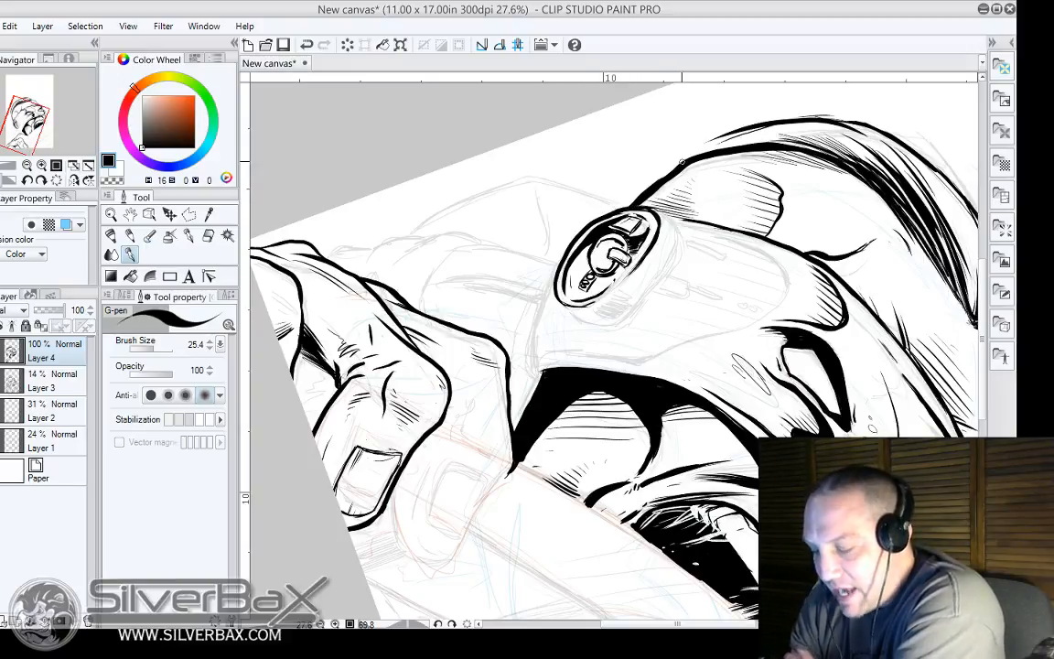
{"action": "left_click_drag", "start_coordinate": [393, 573], "coordinate": [690, 599]}
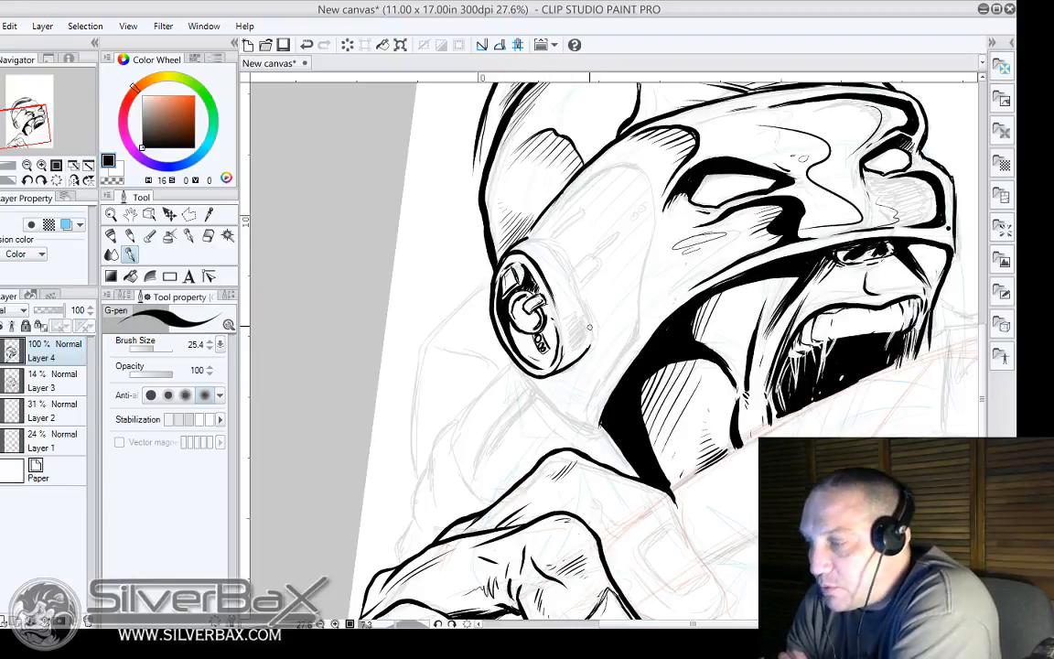
{"action": "mouse_move", "coordinate": [496, 366]}
{"action": "left_mouse_down"}
{"action": "mouse_move", "coordinate": [514, 415]}
{"action": "mouse_move", "coordinate": [695, 430]}
{"action": "left_mouse_up"}
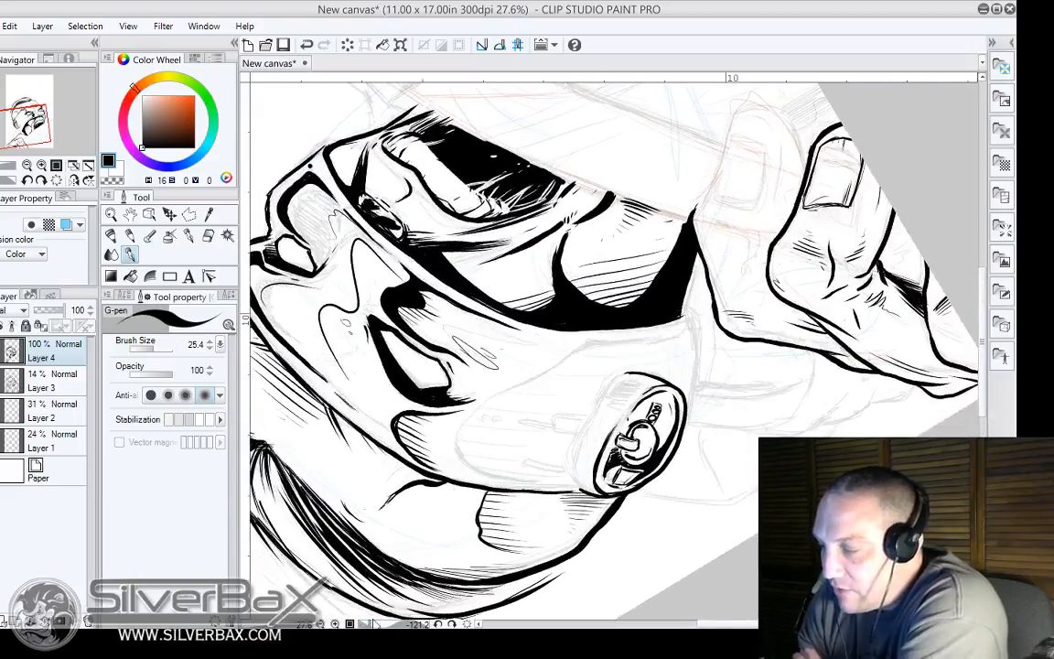
{"action": "mouse_move", "coordinate": [644, 373]}
{"action": "left_mouse_down"}
{"action": "mouse_move", "coordinate": [609, 385]}
{"action": "mouse_move", "coordinate": [578, 421]}
{"action": "mouse_move", "coordinate": [572, 465]}
{"action": "mouse_move", "coordinate": [588, 494]}
{"action": "left_mouse_up"}
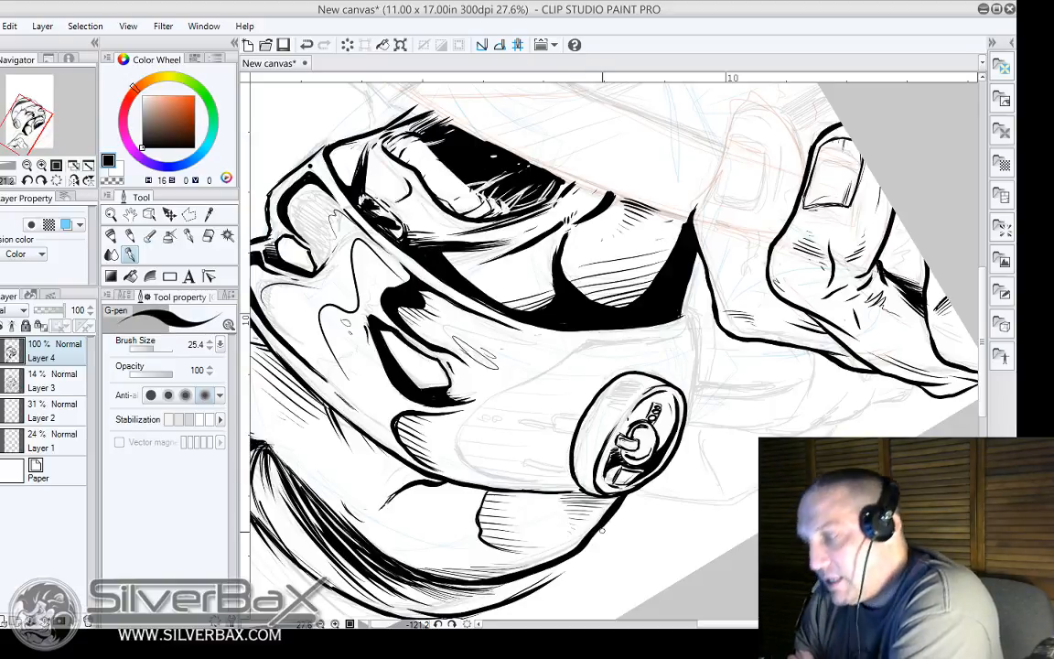
{"action": "key", "text": "ctrl+z"}
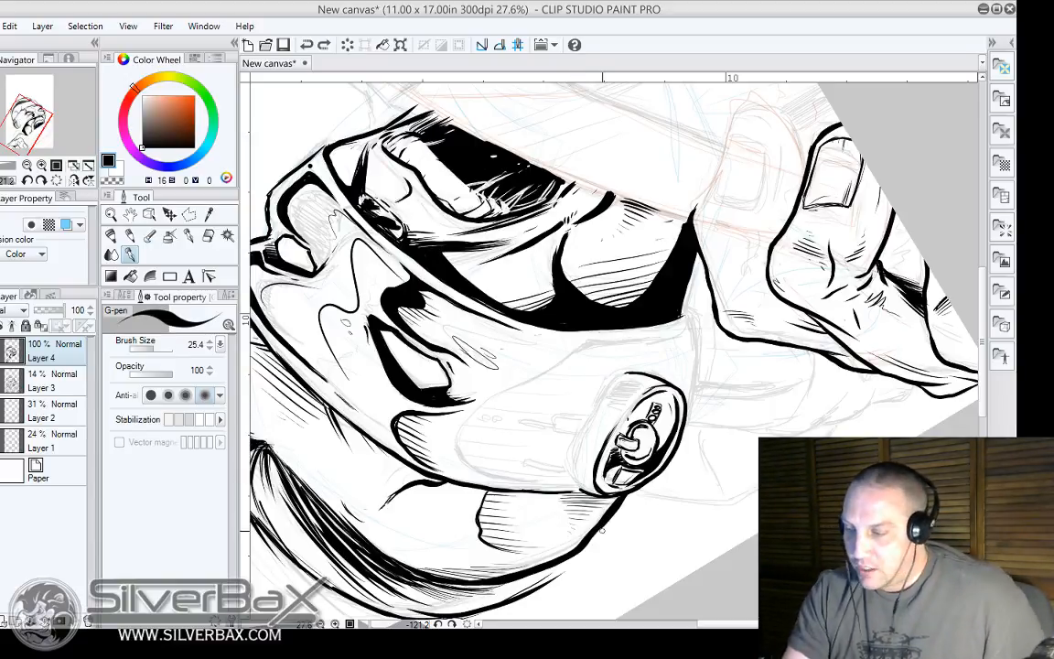
{"action": "mouse_move", "coordinate": [631, 370]}
{"action": "left_mouse_down"}
{"action": "mouse_move", "coordinate": [597, 390]}
{"action": "mouse_move", "coordinate": [578, 428]}
{"action": "mouse_move", "coordinate": [570, 455]}
{"action": "mouse_move", "coordinate": [594, 495]}
{"action": "left_mouse_up"}
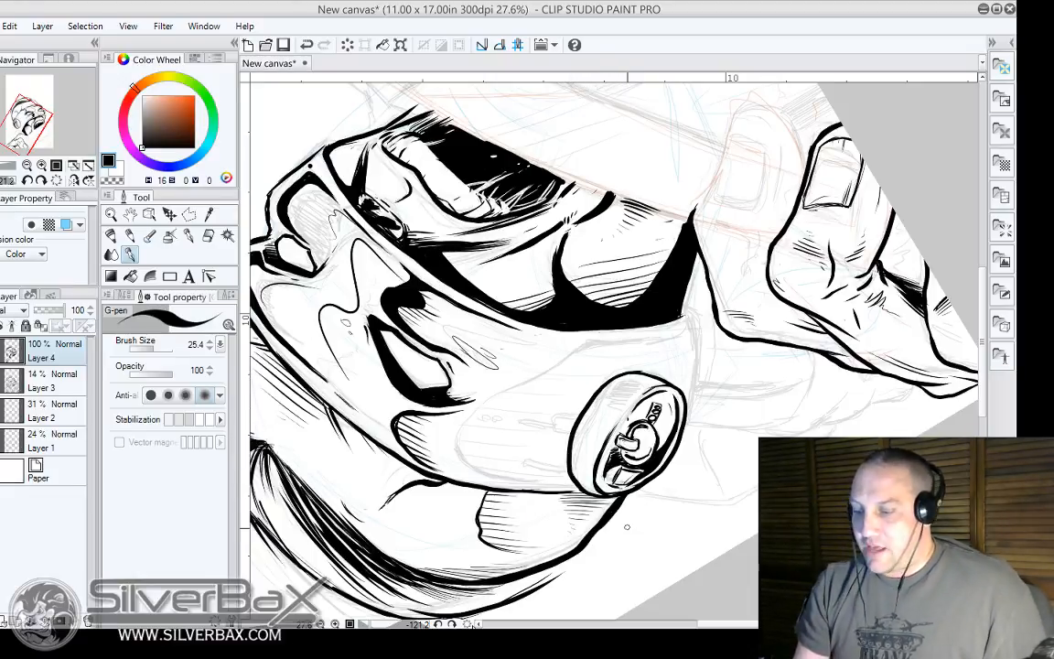
Shade the earpiece's rim with black patches and hatching at both ends and a wavy reflection line near its top.
{"action": "left_click", "coordinate": [468, 624]}
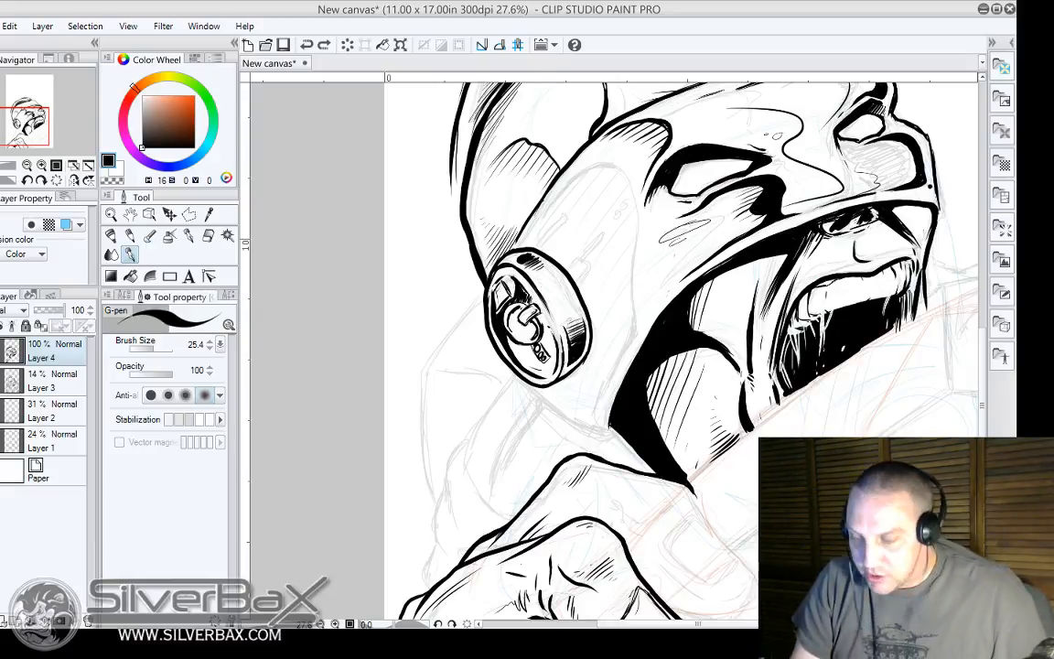
{"action": "key", "text": "ctrl+z"}
{"action": "left_click_drag", "start_coordinate": [395, 624], "coordinate": [406, 624]}
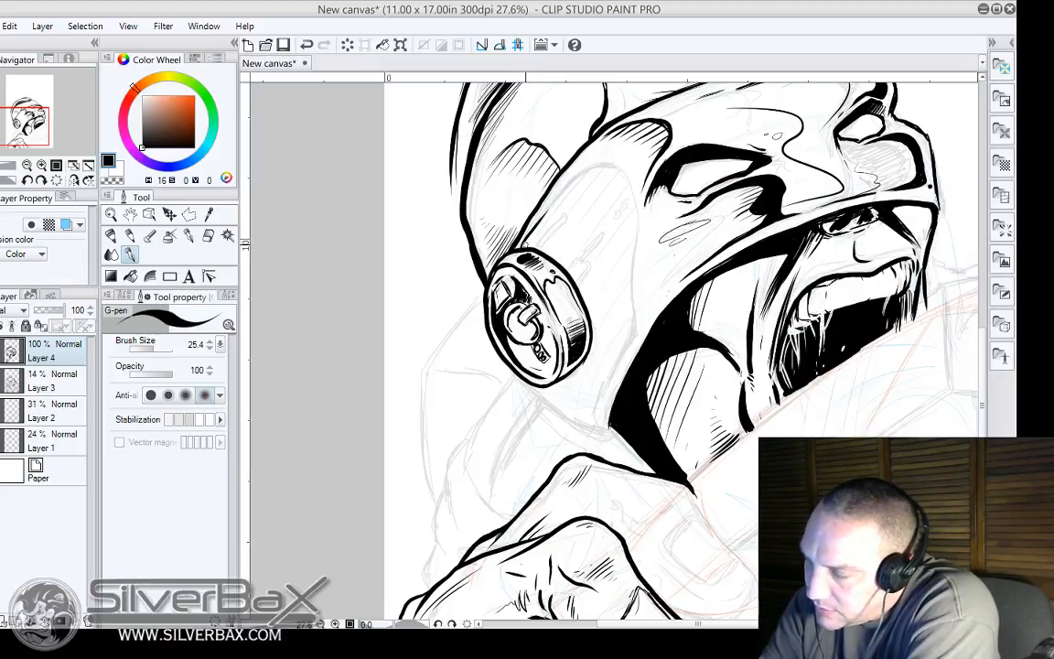
Thicken the mask contour above the earpiece and ink the two slim prongs and the small two-hole plate beside it.
{"action": "mouse_move", "coordinate": [472, 208]}
{"action": "left_mouse_down"}
{"action": "mouse_move", "coordinate": [477, 223]}
{"action": "mouse_move", "coordinate": [552, 220]}
{"action": "mouse_move", "coordinate": [565, 196]}
{"action": "left_mouse_up"}
{"action": "key", "text": "ctrl+z"}
{"action": "left_click_drag", "start_coordinate": [534, 236], "coordinate": [572, 178]}
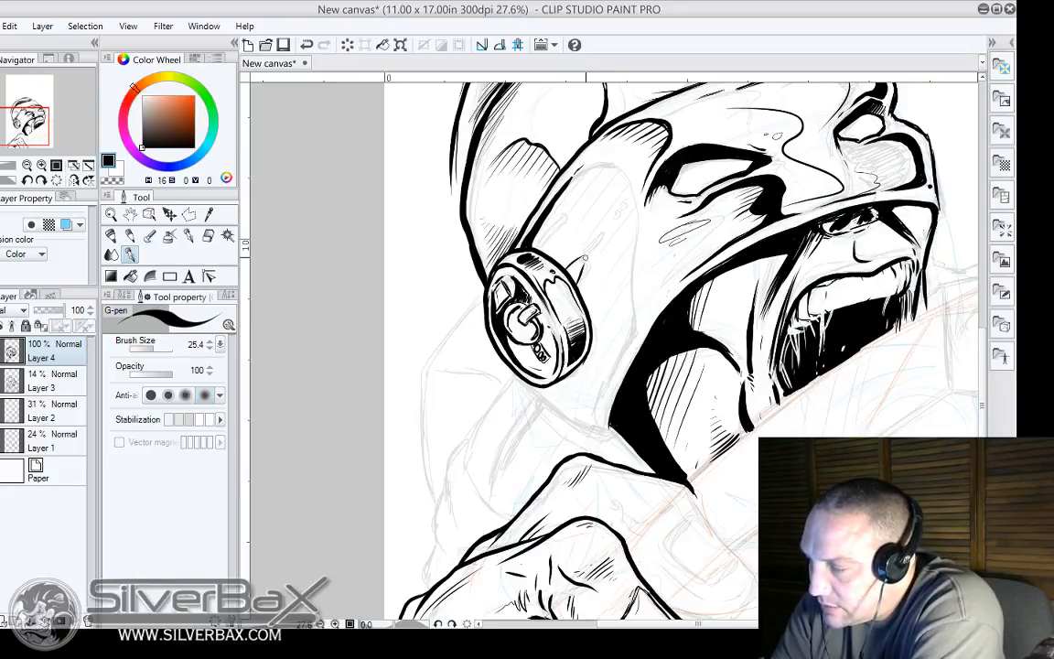
{"action": "left_click_drag", "start_coordinate": [530, 234], "coordinate": [519, 260]}
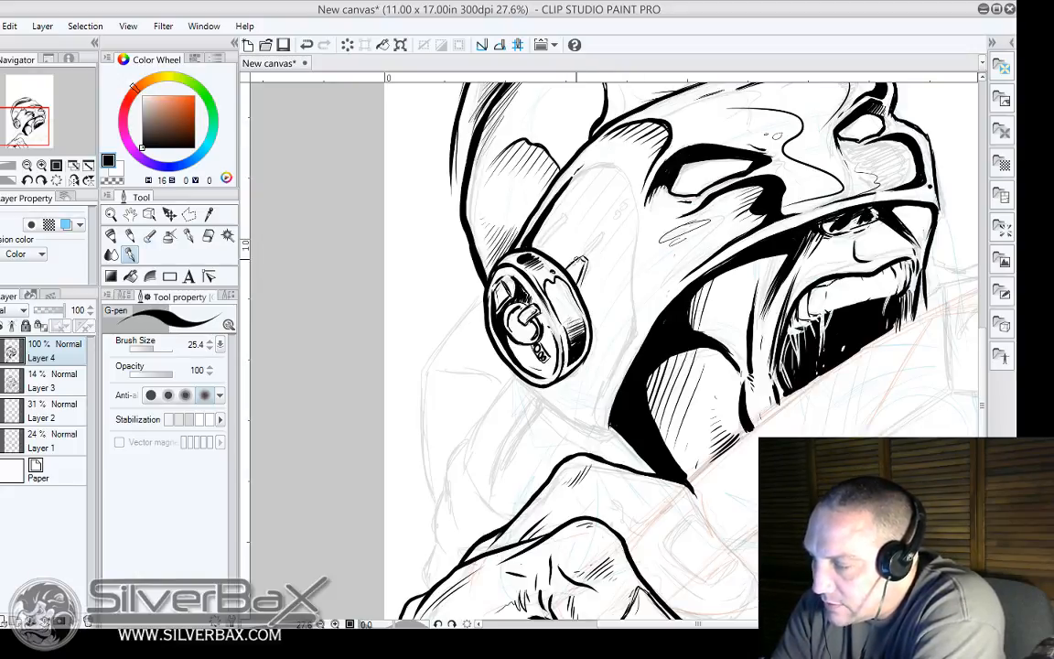
{"action": "left_click_drag", "start_coordinate": [584, 266], "coordinate": [596, 239]}
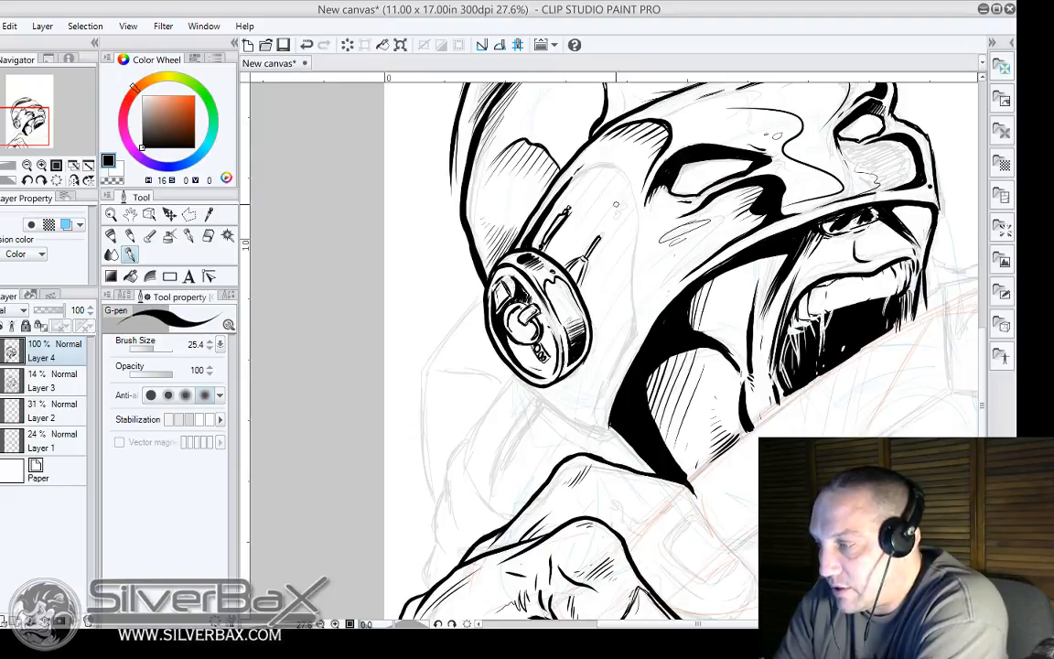
{"action": "left_click_drag", "start_coordinate": [625, 205], "coordinate": [596, 247]}
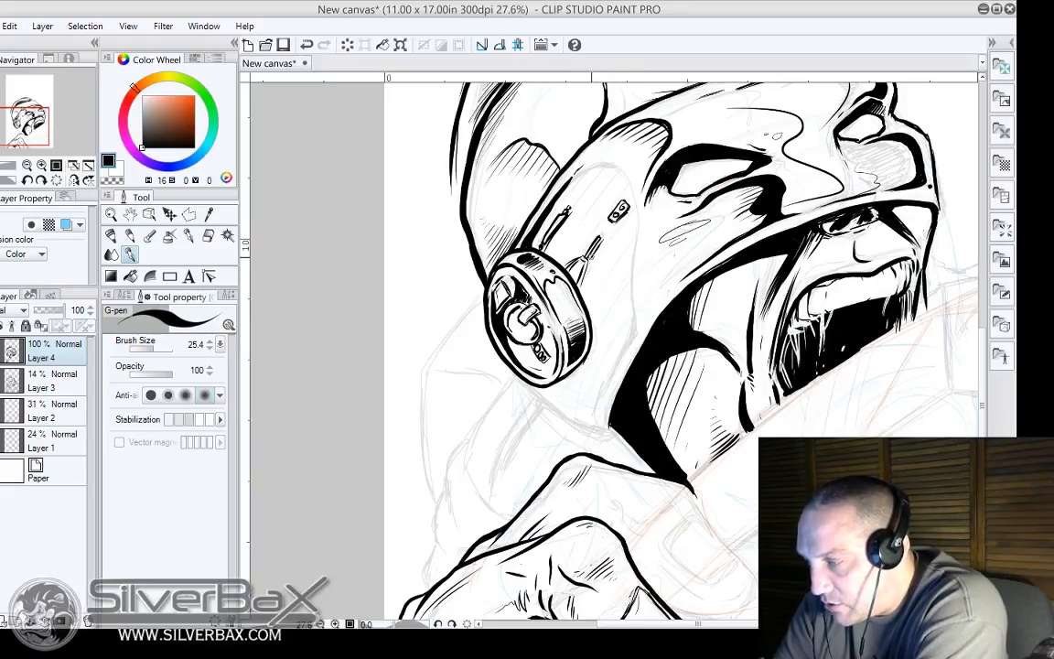
{"action": "left_click_drag", "start_coordinate": [536, 231], "coordinate": [528, 255]}
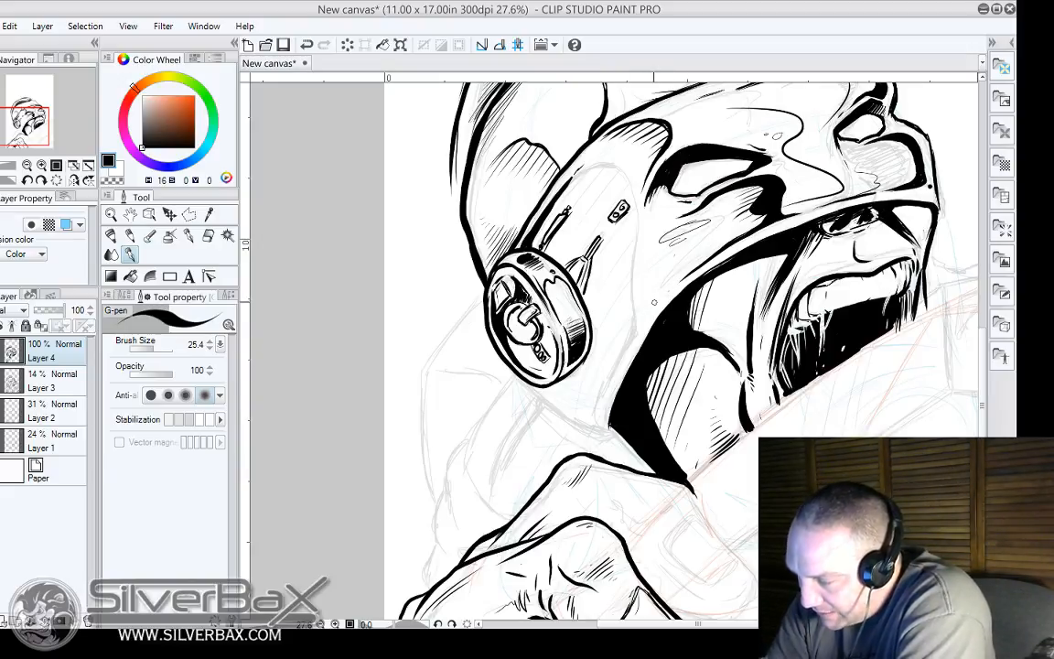
Ink the mask's lower edge down to the jaw and the curved side-panel outline around the prongs and plate.
{"action": "left_click_drag", "start_coordinate": [654, 302], "coordinate": [602, 411]}
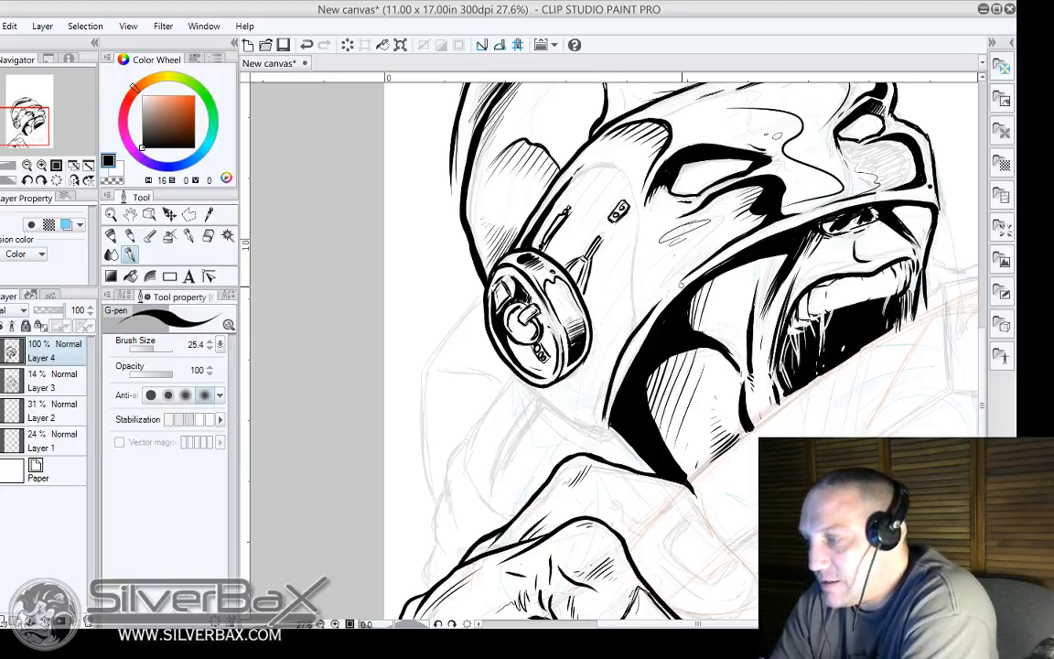
{"action": "mouse_move", "coordinate": [561, 189]}
{"action": "left_mouse_down"}
{"action": "mouse_move", "coordinate": [628, 167]}
{"action": "mouse_move", "coordinate": [643, 209]}
{"action": "mouse_move", "coordinate": [629, 322]}
{"action": "mouse_move", "coordinate": [667, 303]}
{"action": "left_mouse_up"}
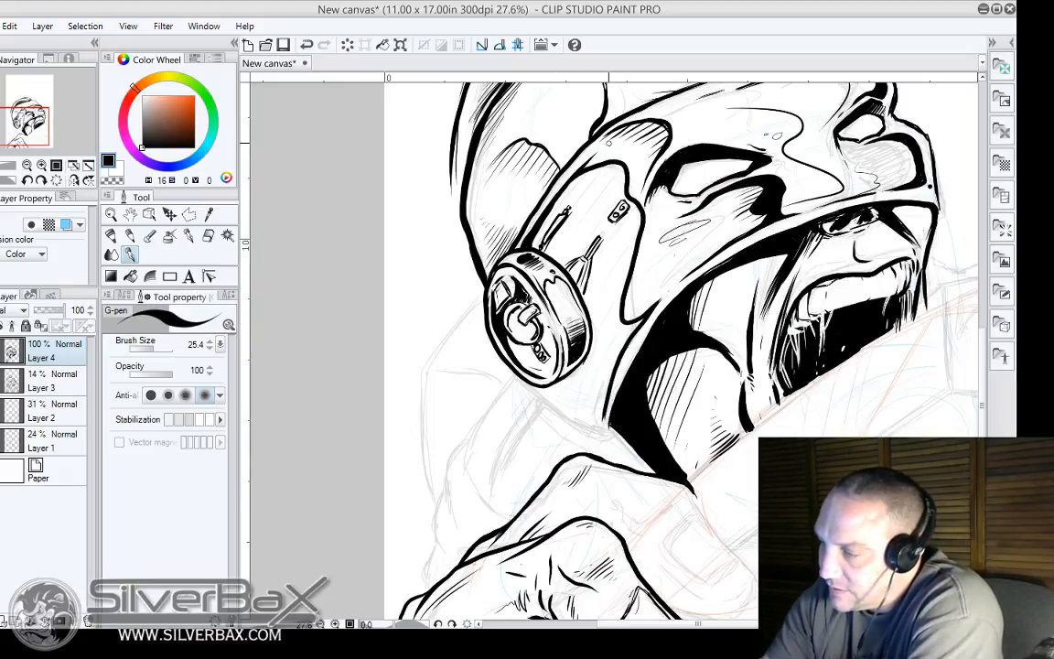
{"action": "mouse_move", "coordinate": [575, 174]}
{"action": "left_mouse_down"}
{"action": "mouse_move", "coordinate": [613, 162]}
{"action": "mouse_move", "coordinate": [627, 177]}
{"action": "left_mouse_up"}
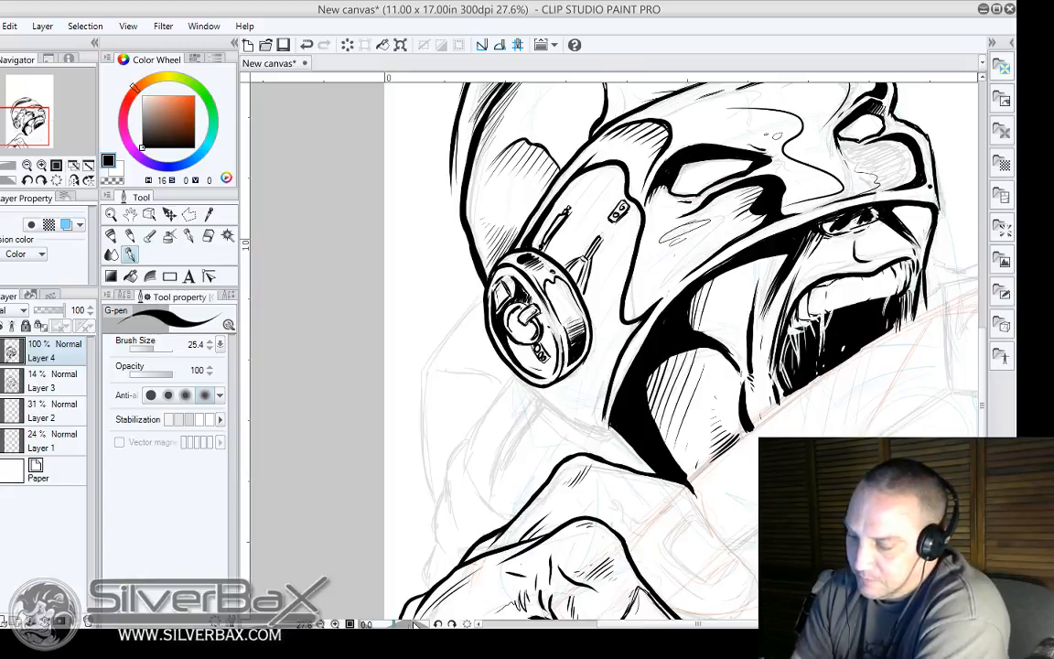
Ink the mask's rear edge from below the earpiece to the jaw corner, redrawing it as a thicker, wider line.
{"action": "mouse_move", "coordinate": [786, 540]}
{"action": "left_mouse_down"}
{"action": "mouse_move", "coordinate": [810, 517]}
{"action": "mouse_move", "coordinate": [503, 593]}
{"action": "mouse_move", "coordinate": [434, 578]}
{"action": "left_mouse_up"}
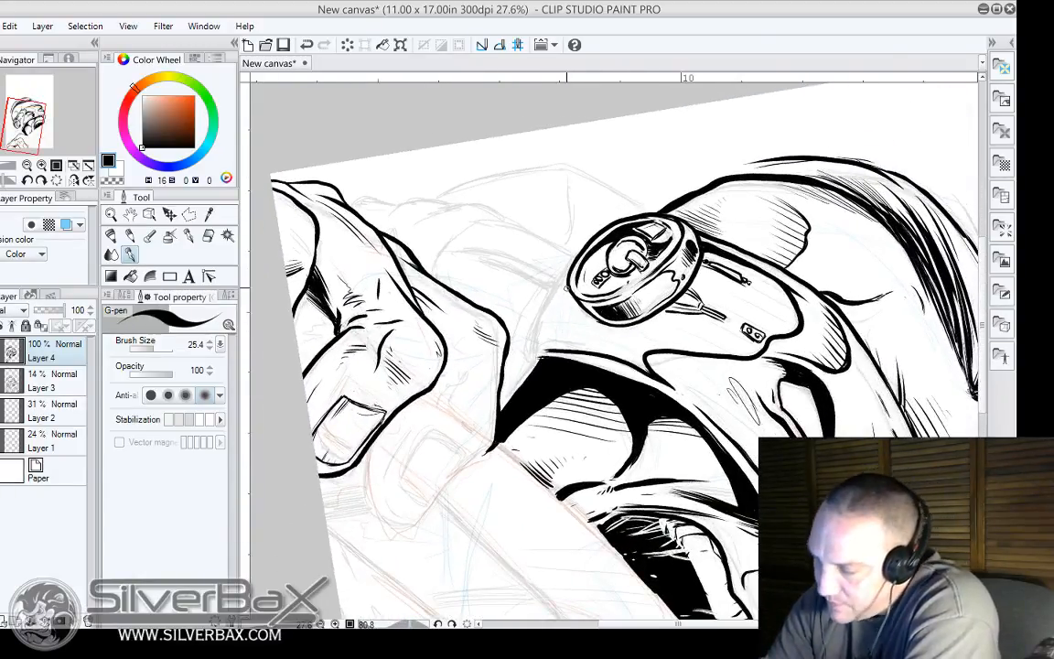
{"action": "mouse_move", "coordinate": [567, 277]}
{"action": "left_mouse_down"}
{"action": "mouse_move", "coordinate": [533, 345]}
{"action": "mouse_move", "coordinate": [538, 370]}
{"action": "mouse_move", "coordinate": [569, 275]}
{"action": "left_mouse_up"}
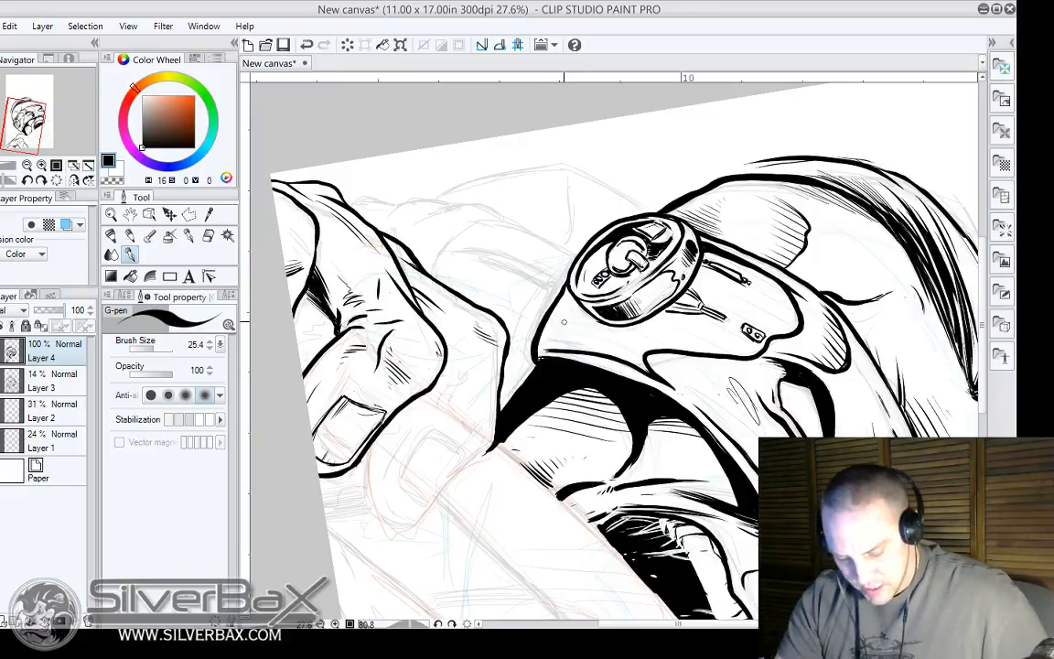
{"action": "key", "text": "ctrl+z"}
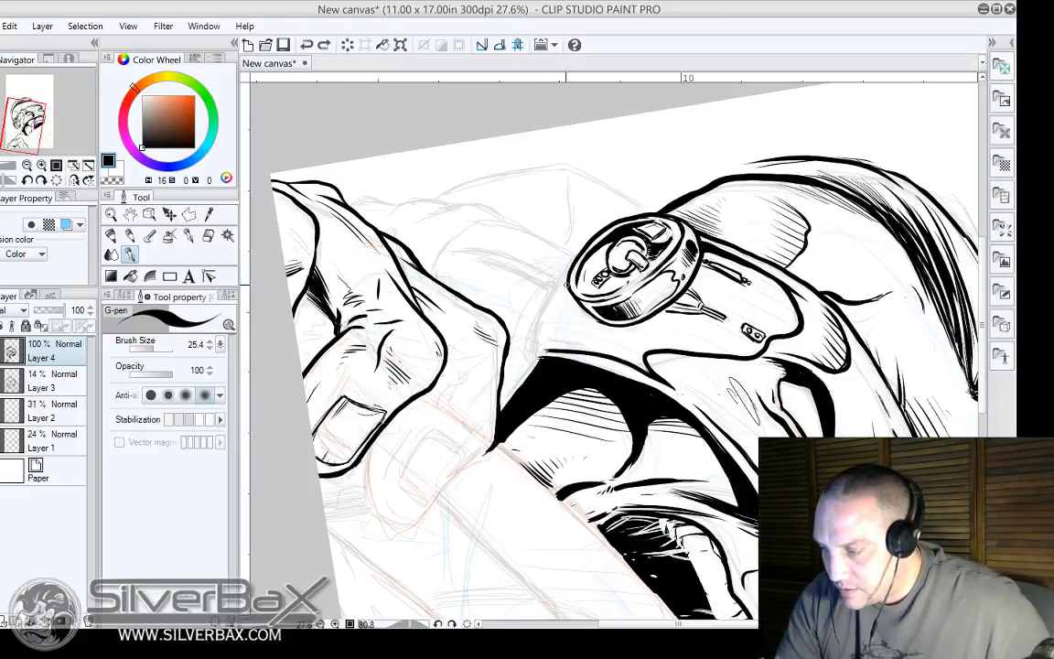
{"action": "mouse_move", "coordinate": [567, 285]}
{"action": "left_mouse_down"}
{"action": "mouse_move", "coordinate": [531, 336]}
{"action": "mouse_move", "coordinate": [534, 370]}
{"action": "mouse_move", "coordinate": [535, 333]}
{"action": "mouse_move", "coordinate": [568, 286]}
{"action": "left_mouse_up"}
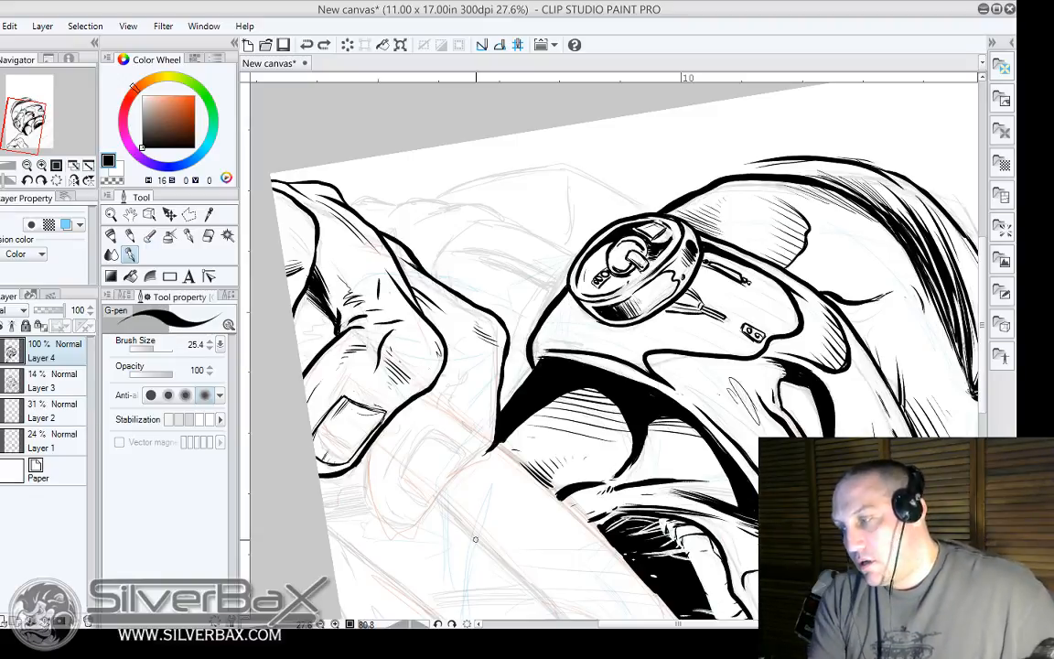
{"action": "left_click_drag", "start_coordinate": [353, 335], "coordinate": [431, 579]}
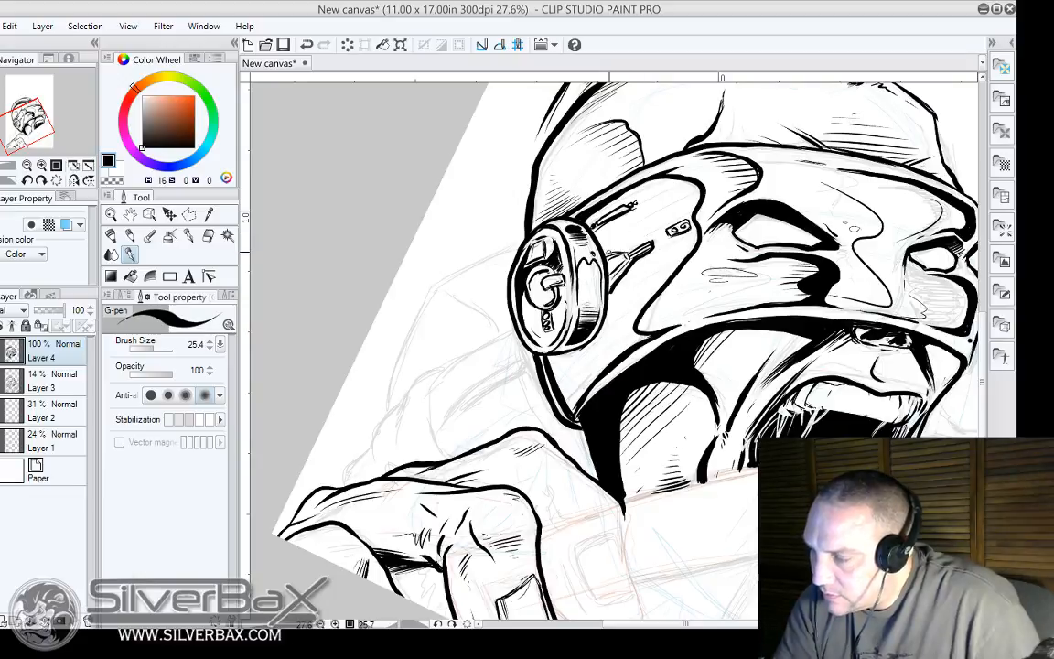
Darken the two prongs and the two-hole plate on the mask's side panel with heavier outlines and shadow strokes.
{"action": "left_click_drag", "start_coordinate": [630, 249], "coordinate": [641, 241]}
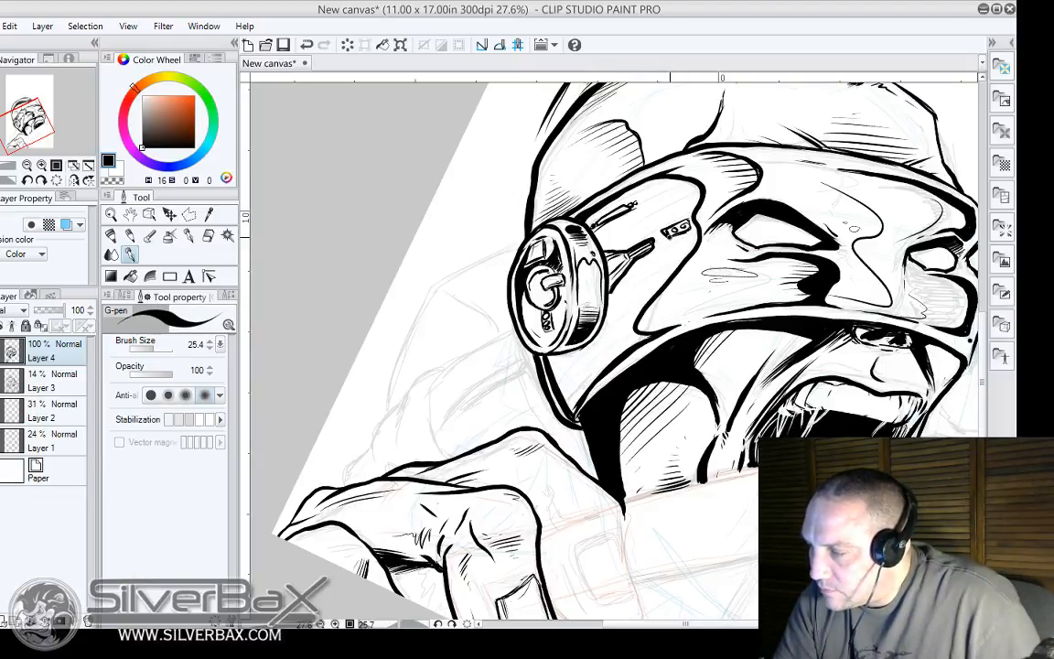
{"action": "mouse_move", "coordinate": [670, 237]}
{"action": "left_mouse_down"}
{"action": "mouse_move", "coordinate": [688, 230]}
{"action": "mouse_move", "coordinate": [688, 218]}
{"action": "left_mouse_up"}
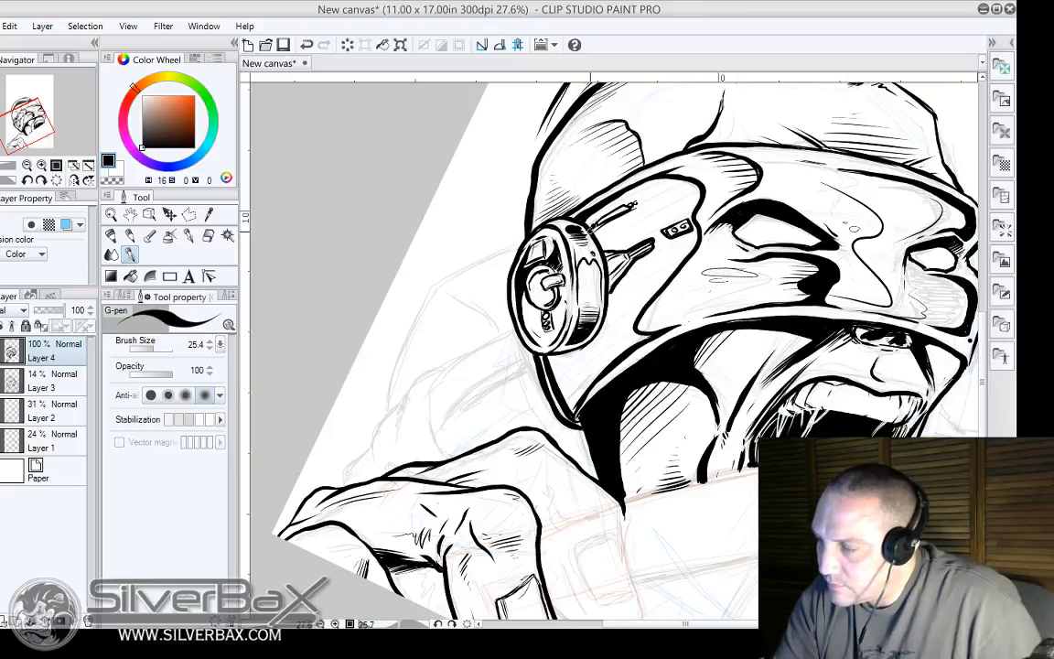
{"action": "left_click_drag", "start_coordinate": [529, 210], "coordinate": [574, 178]}
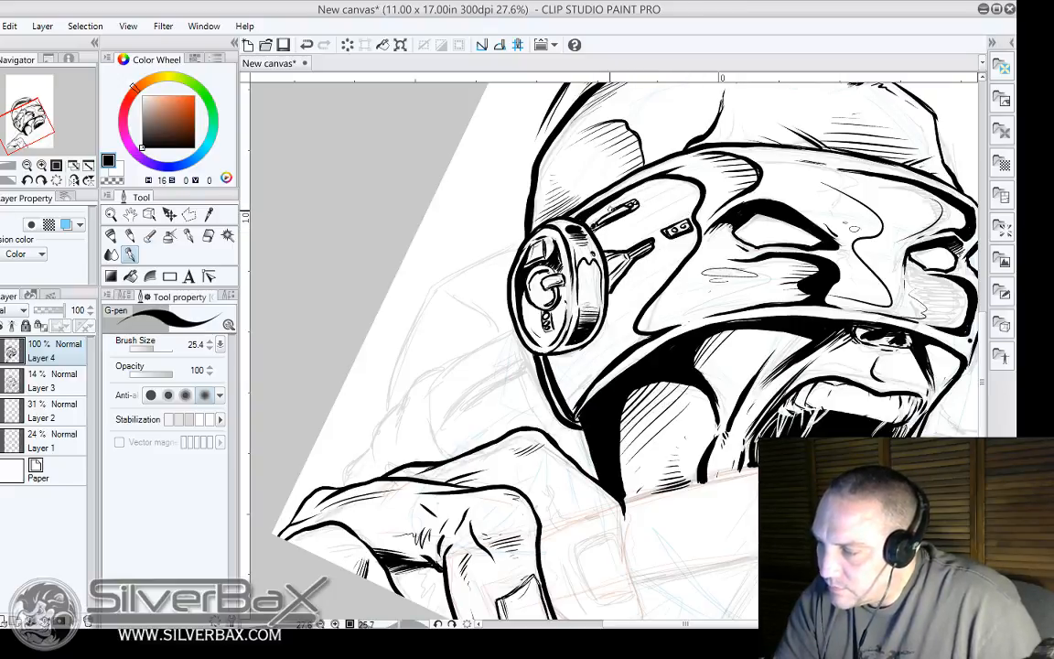
{"action": "left_click_drag", "start_coordinate": [588, 226], "coordinate": [597, 220]}
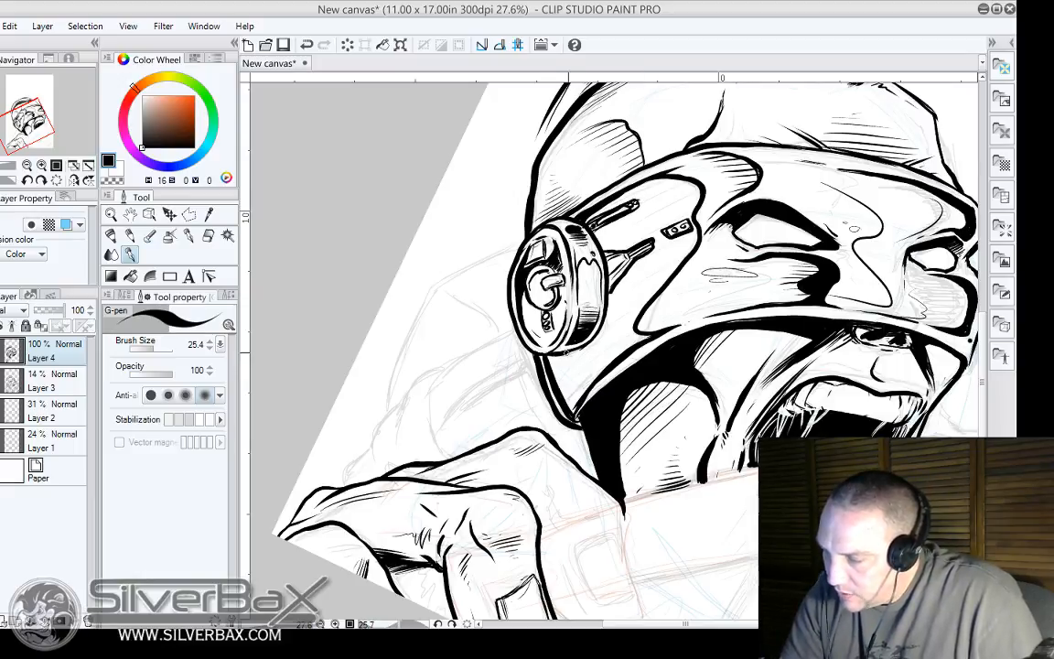
Fill the mask's side panel around the earpiece with black, using Follow adjacent pixel and an Area scaling of 10.
{"action": "left_click", "coordinate": [129, 275]}
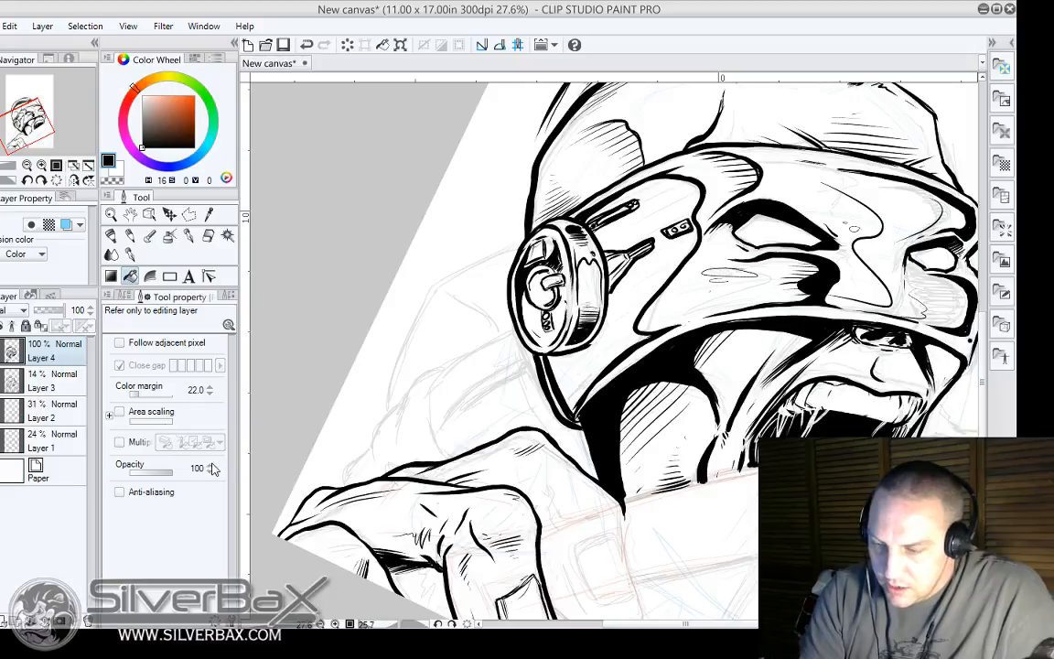
{"action": "left_click", "coordinate": [589, 369]}
{"action": "key", "text": "ctrl+z"}
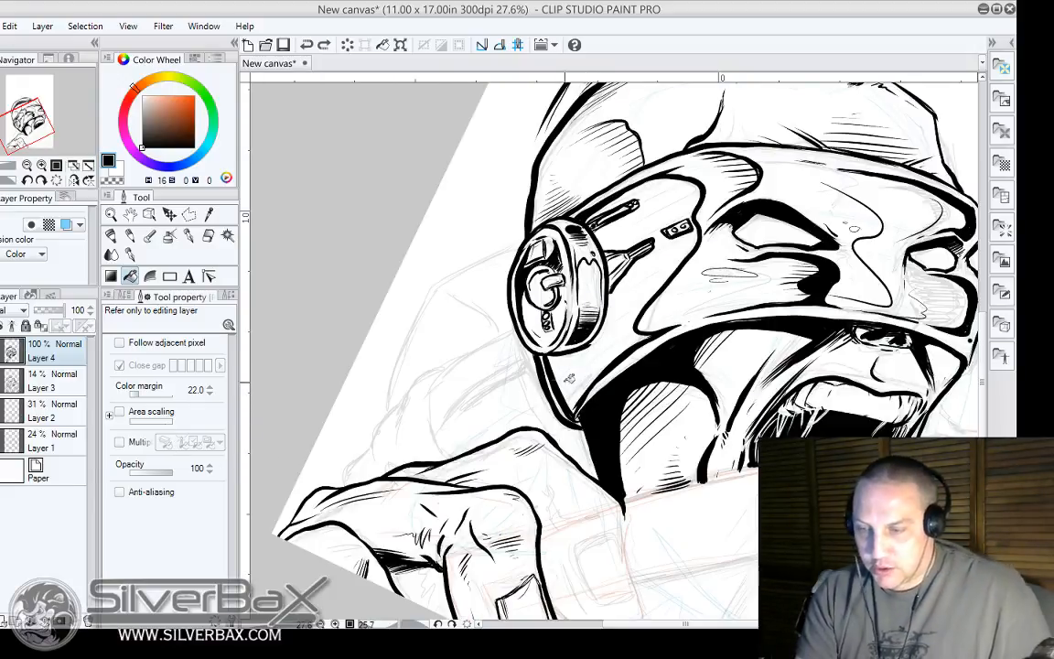
{"action": "left_click", "coordinate": [119, 342]}
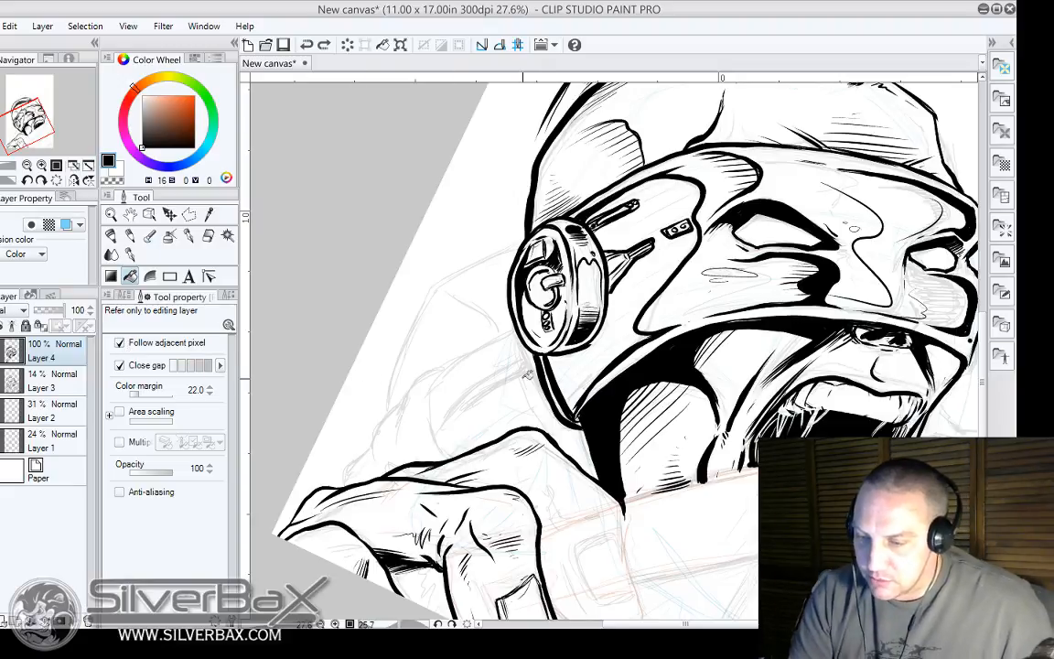
{"action": "left_click", "coordinate": [543, 324]}
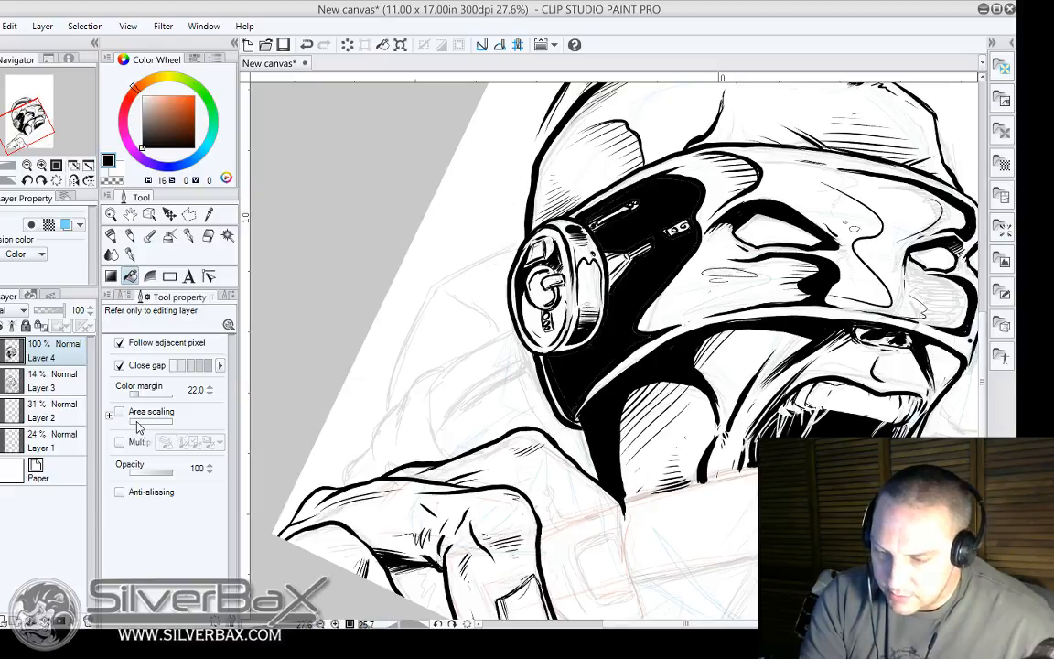
{"action": "left_click", "coordinate": [119, 411]}
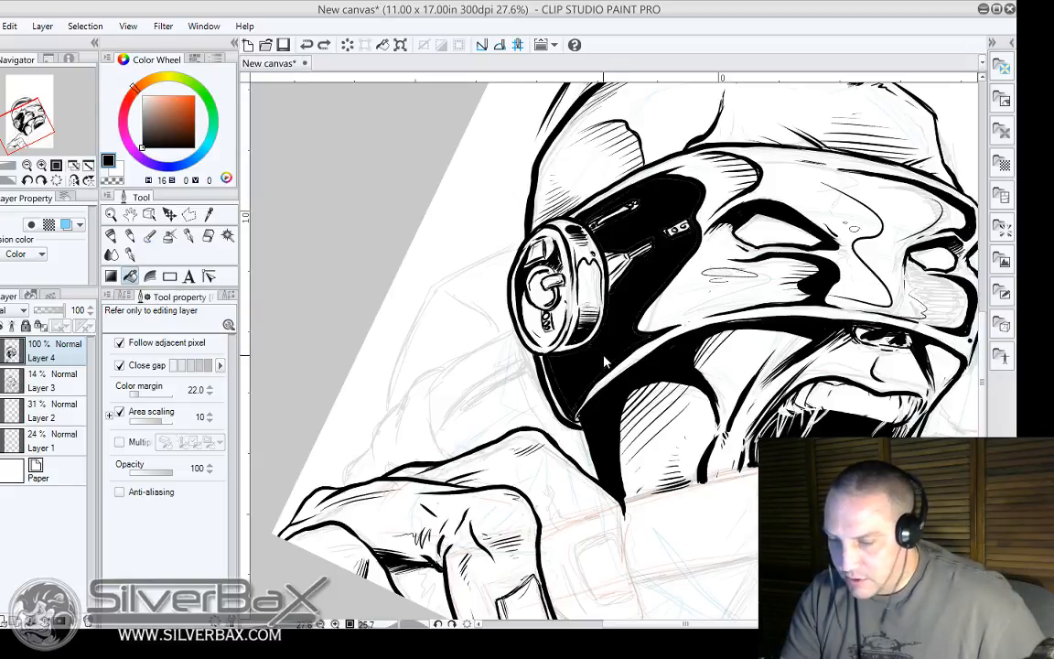
{"action": "key", "text": "ctrl+z"}
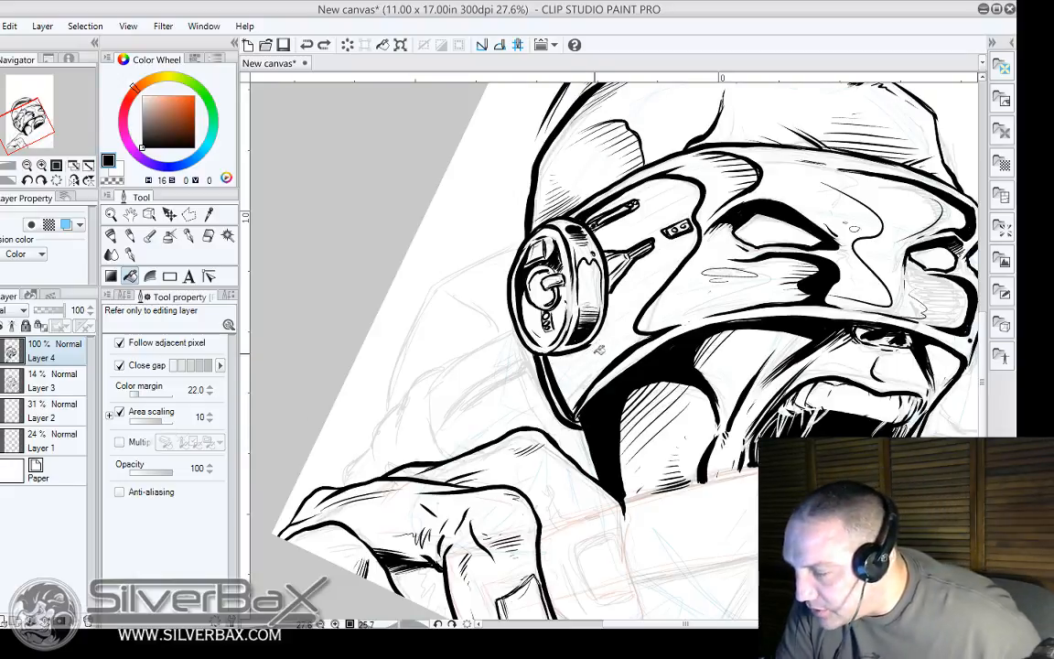
{"action": "left_click", "coordinate": [600, 349]}
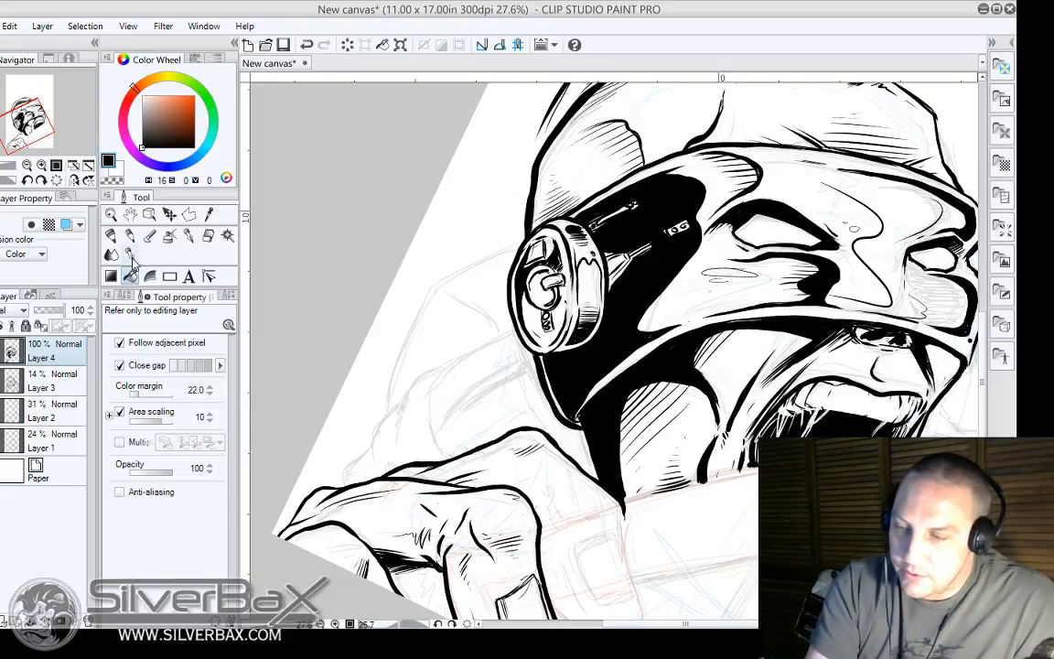
Return to the G-pen, reset the canvas rotation and zoom out to 15.2% to review the whole page.
{"action": "left_click", "coordinate": [131, 256]}
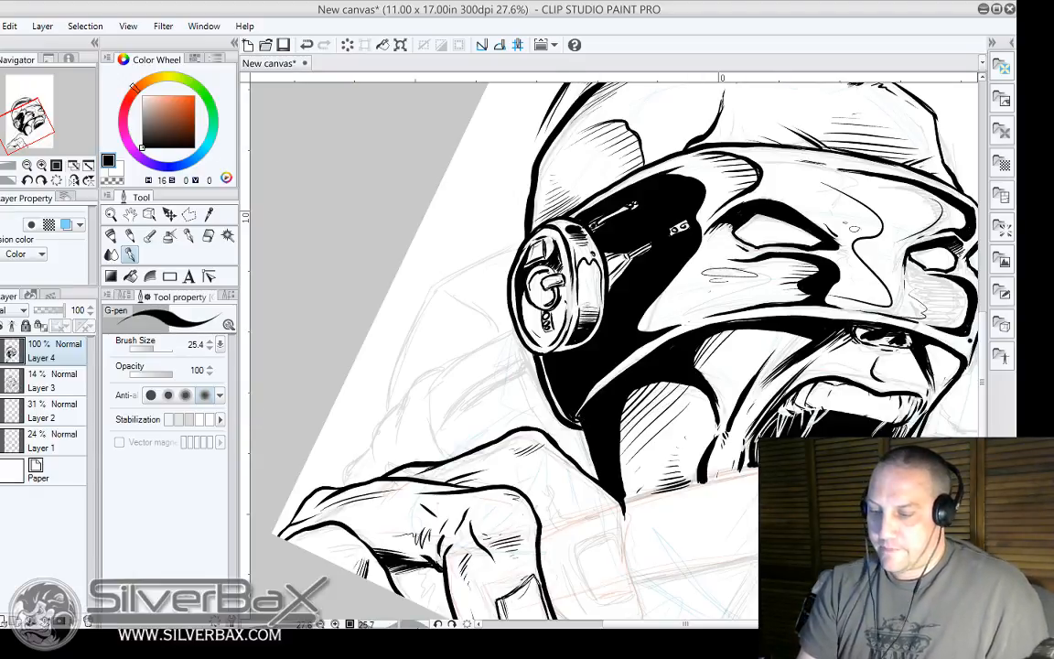
{"action": "left_click", "coordinate": [466, 624]}
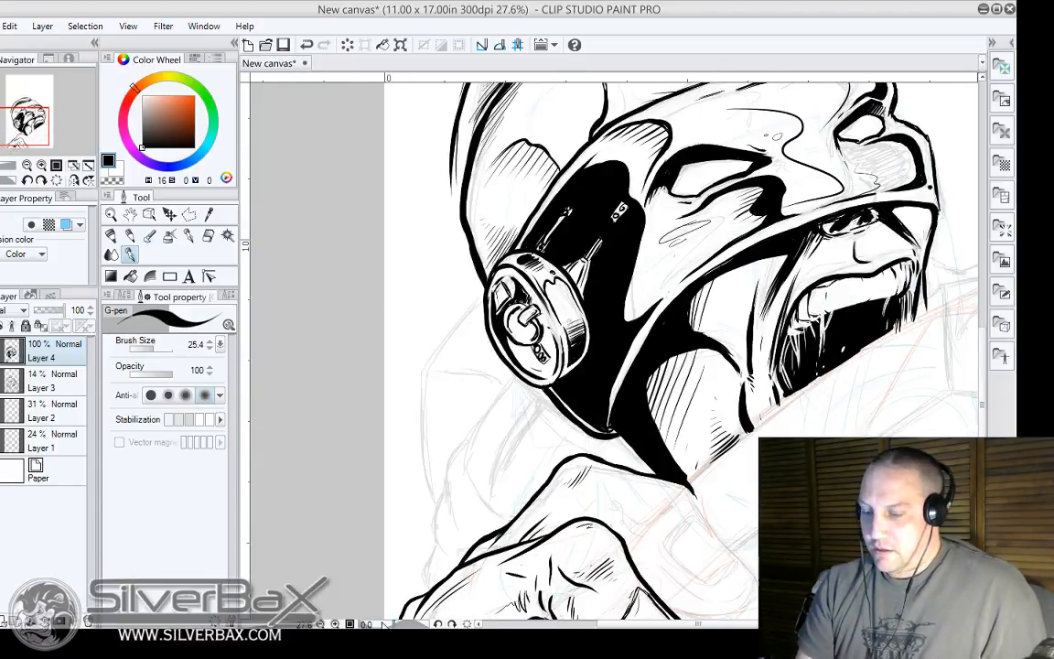
{"action": "left_click_drag", "start_coordinate": [277, 625], "coordinate": [268, 625]}
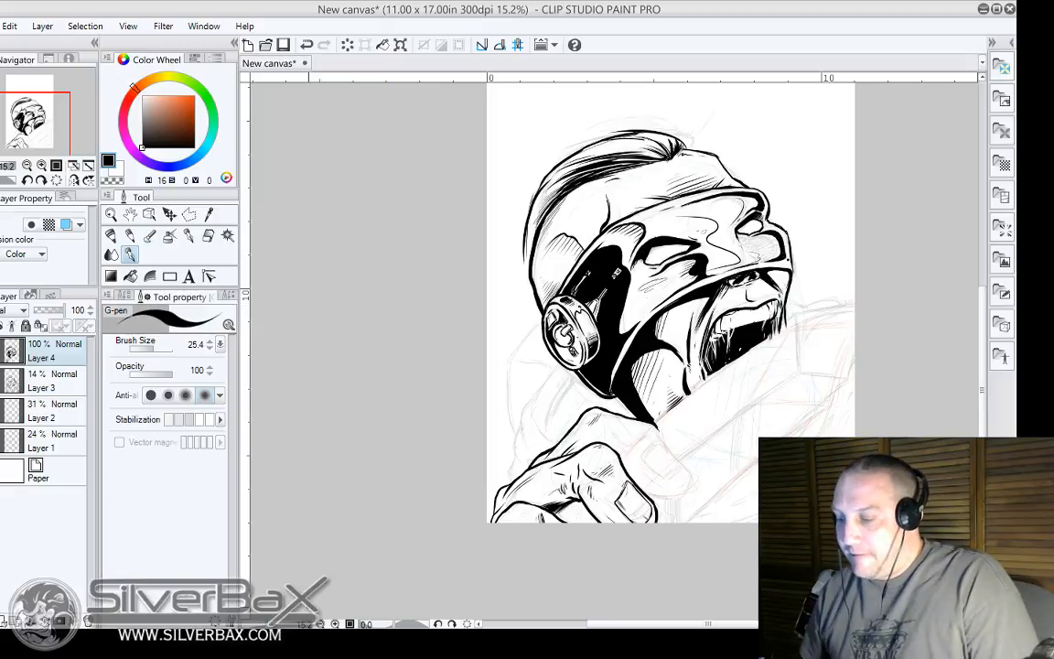
Hide Layer 2's coloured rough lines and toggle Layer 3's pencil sketch off and on to check the inks alone.
{"action": "left_click_drag", "start_coordinate": [627, 624], "coordinate": [693, 613]}
{"action": "scroll", "coordinate": [508, 306], "scroll_direction": "down", "scroll_amount": 8}
{"action": "scroll", "coordinate": [508, 305], "scroll_direction": "up", "scroll_amount": 7}
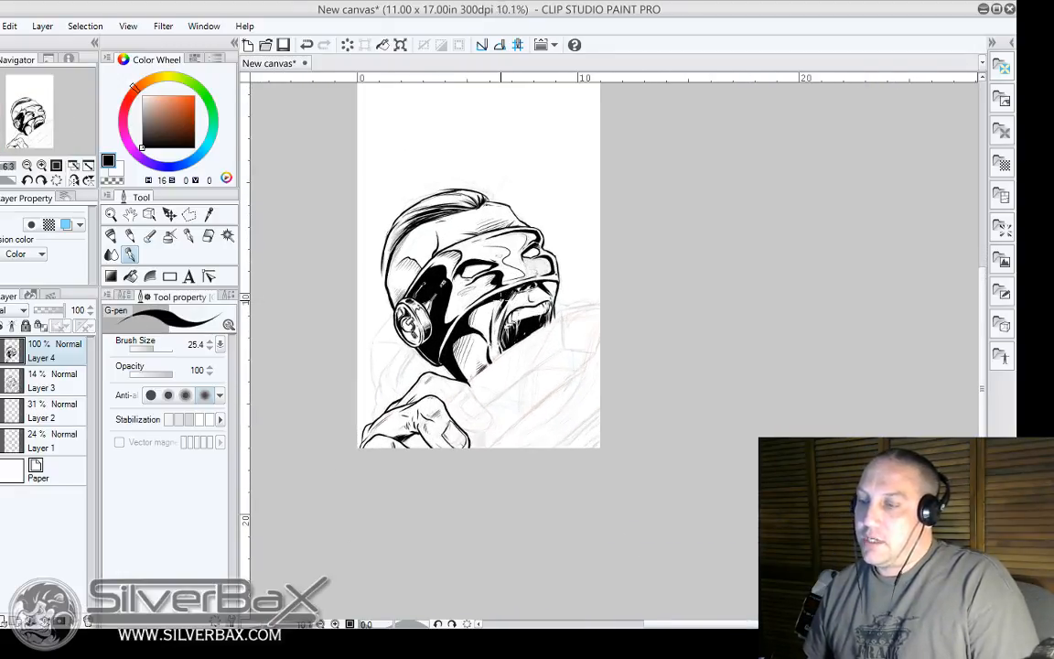
{"action": "left_click", "coordinate": [0, 381]}
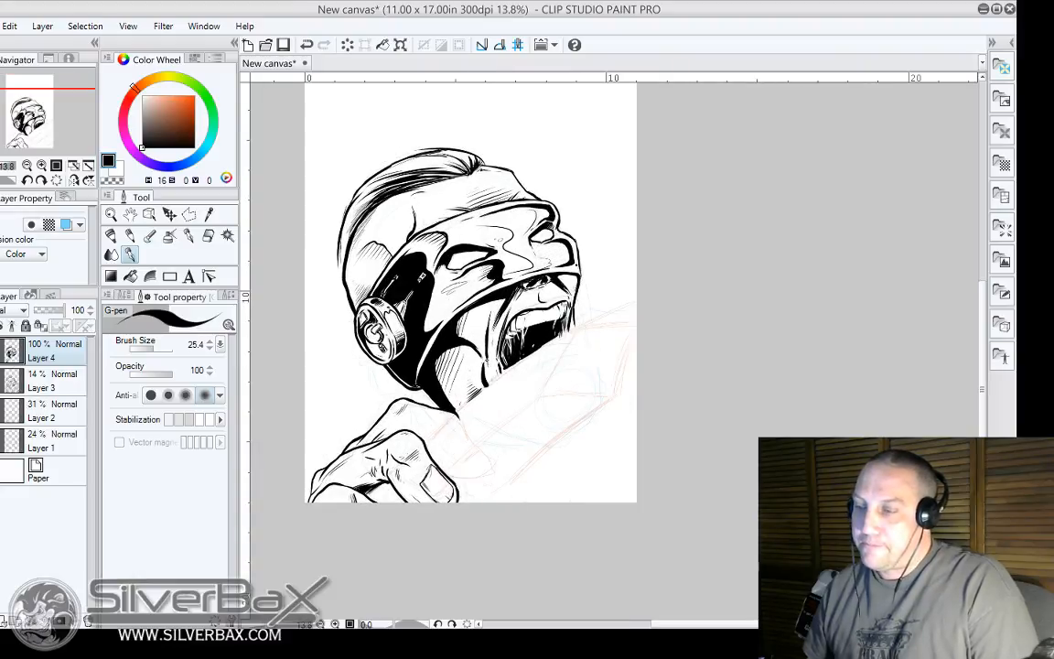
{"action": "left_click", "coordinate": [0, 381]}
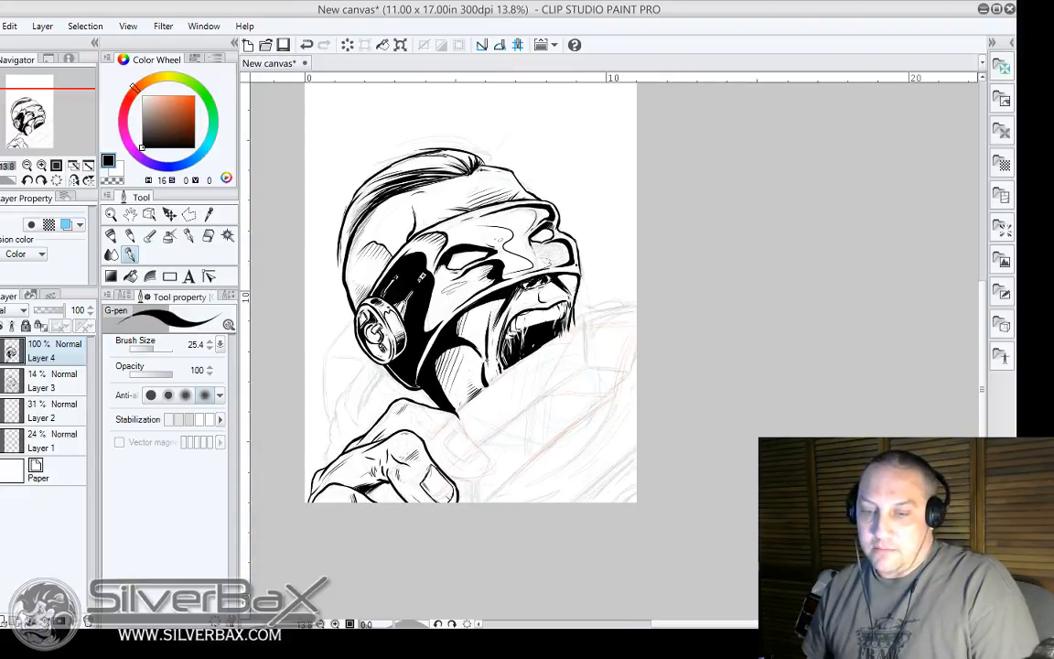
{"action": "left_click", "coordinate": [0, 411]}
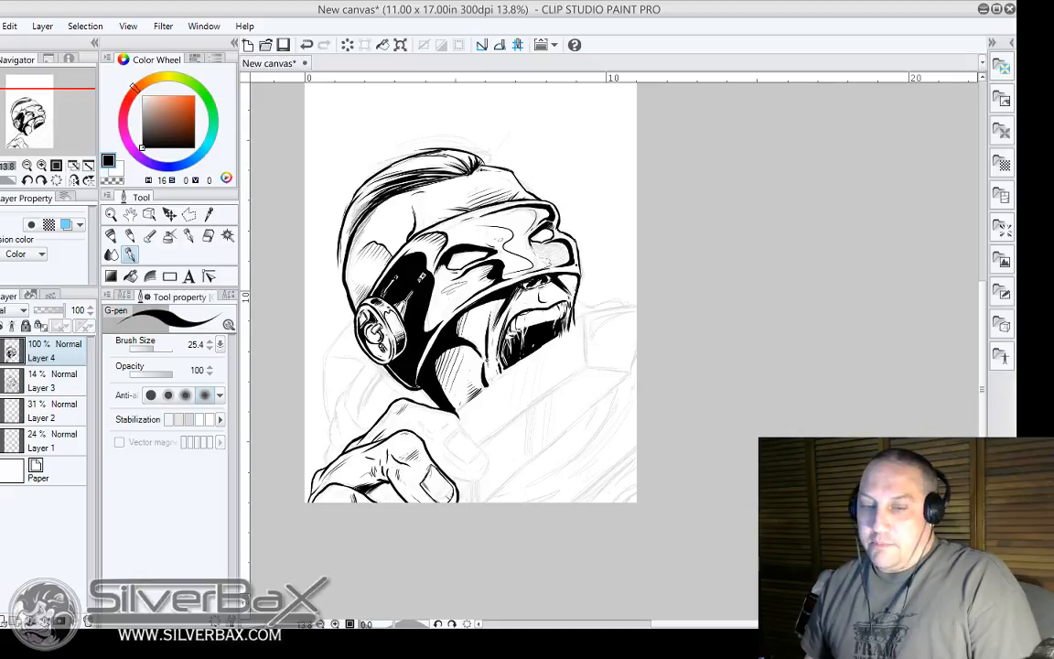
{"action": "left_click", "coordinate": [0, 381]}
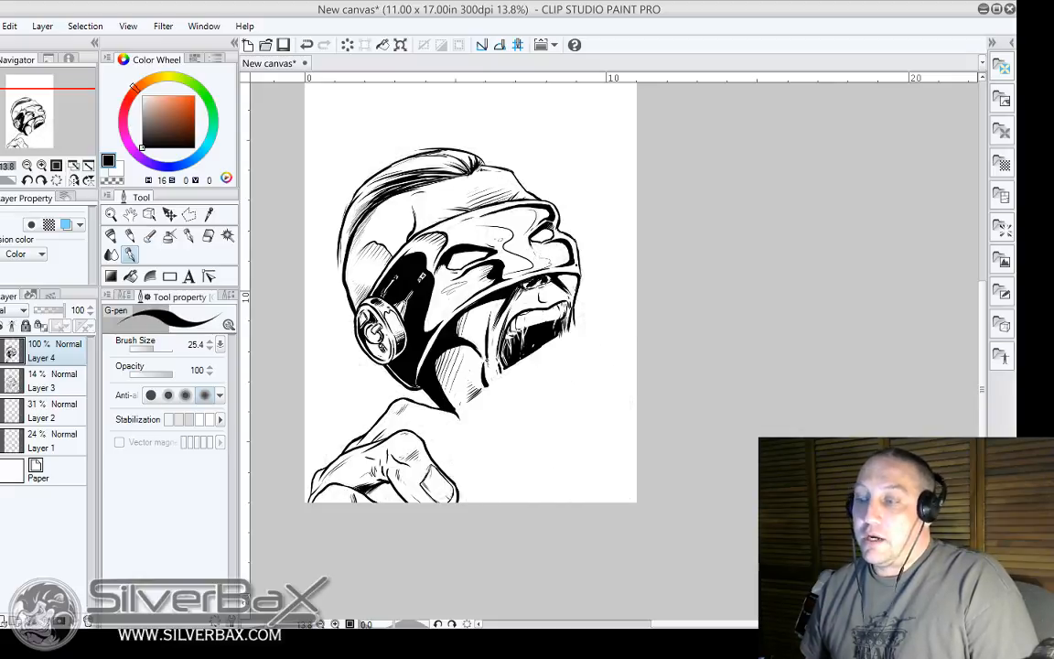
{"action": "left_click", "coordinate": [0, 381]}
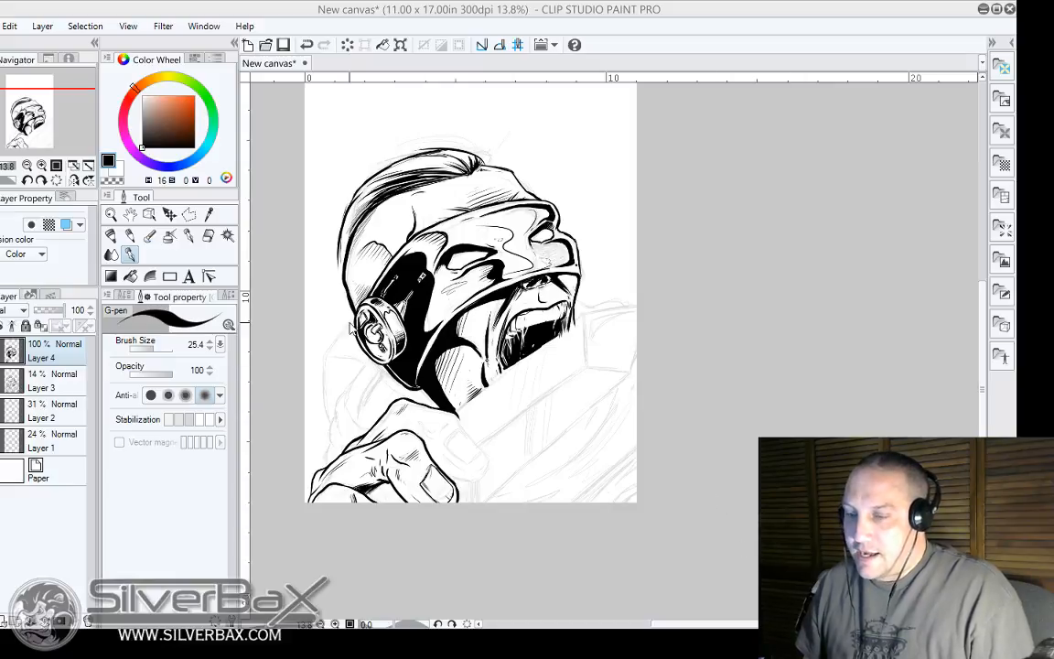
Add an empty layer above Layer 4, switch the drawing colour to white, and paste the small dog-and-bat artwork onto its own top layer.
{"action": "key", "text": "ctrl+shift+n"}
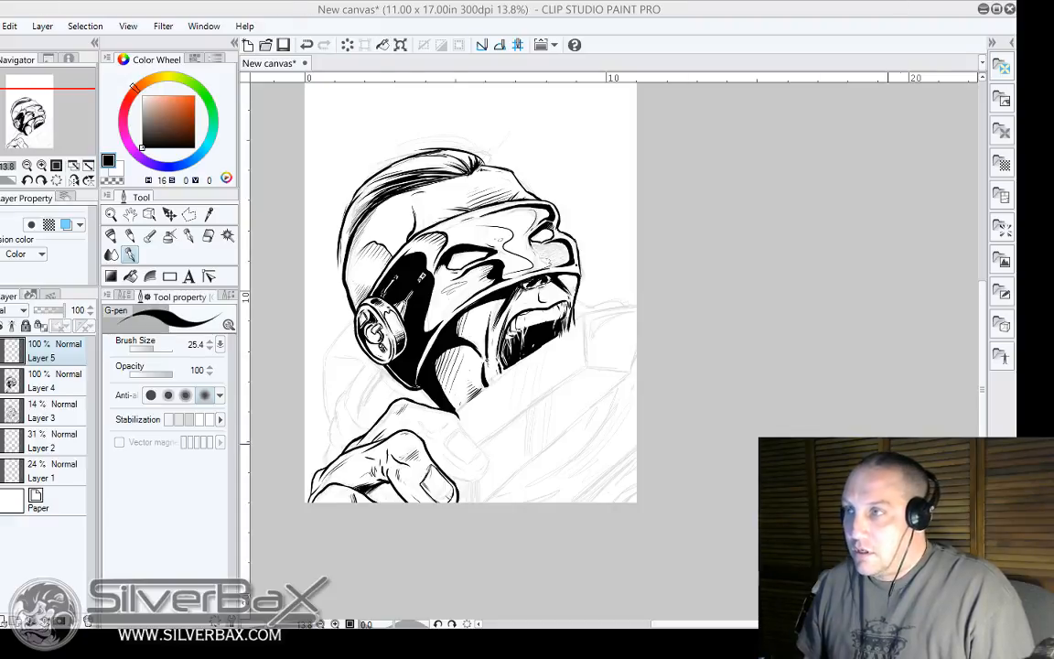
{"action": "key", "text": "x"}
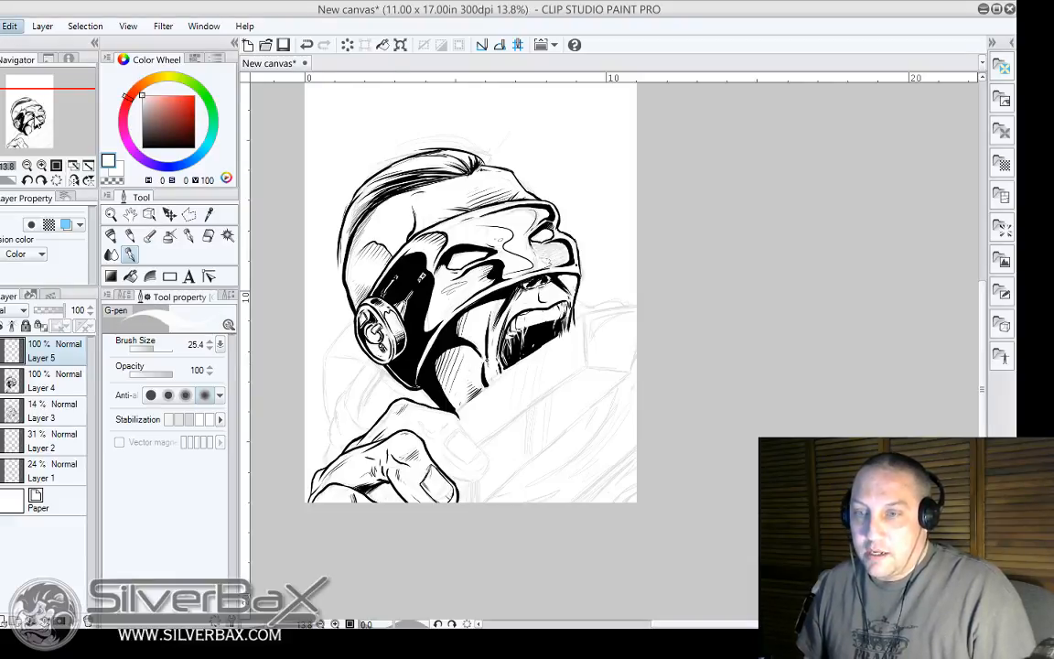
{"action": "key", "text": "ctrl+shift+n"}
{"action": "scroll", "coordinate": [510, 223], "scroll_direction": "down", "scroll_amount": 2}
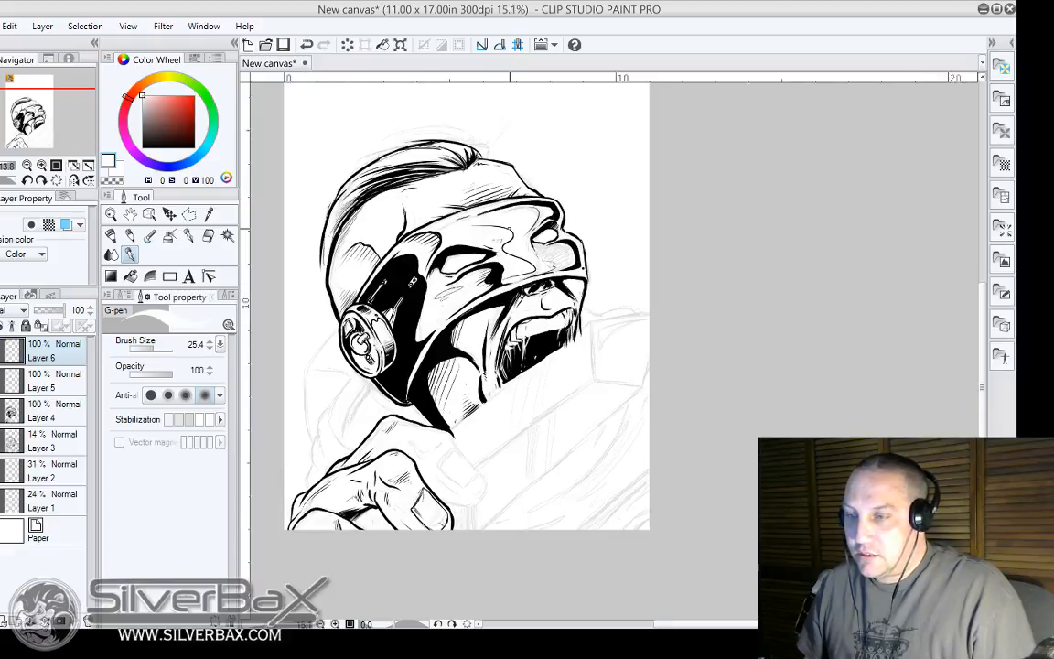
{"action": "scroll", "coordinate": [509, 222], "scroll_direction": "down", "scroll_amount": 2}
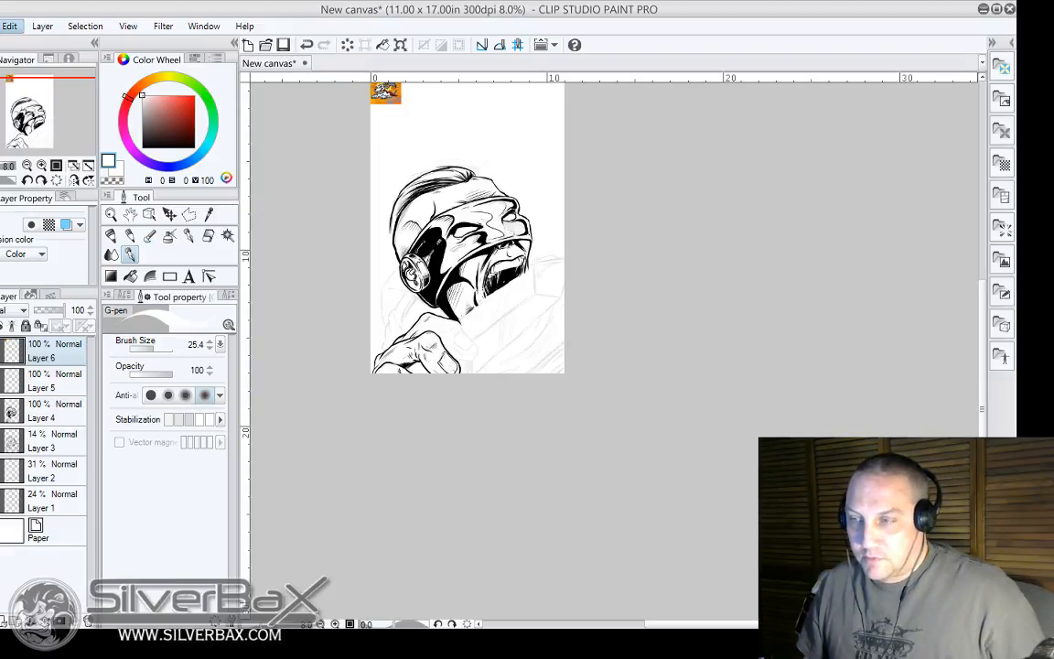
Scale the pasted dog-and-bat artwork up proportionally from the page's upper-left corner until it overshoots the page width and covers about its upper three quarters.
{"action": "key", "text": "ctrl+t"}
{"action": "left_click_drag", "start_coordinate": [403, 107], "coordinate": [563, 332]}
{"action": "left_click_drag", "start_coordinate": [563, 217], "coordinate": [638, 216]}
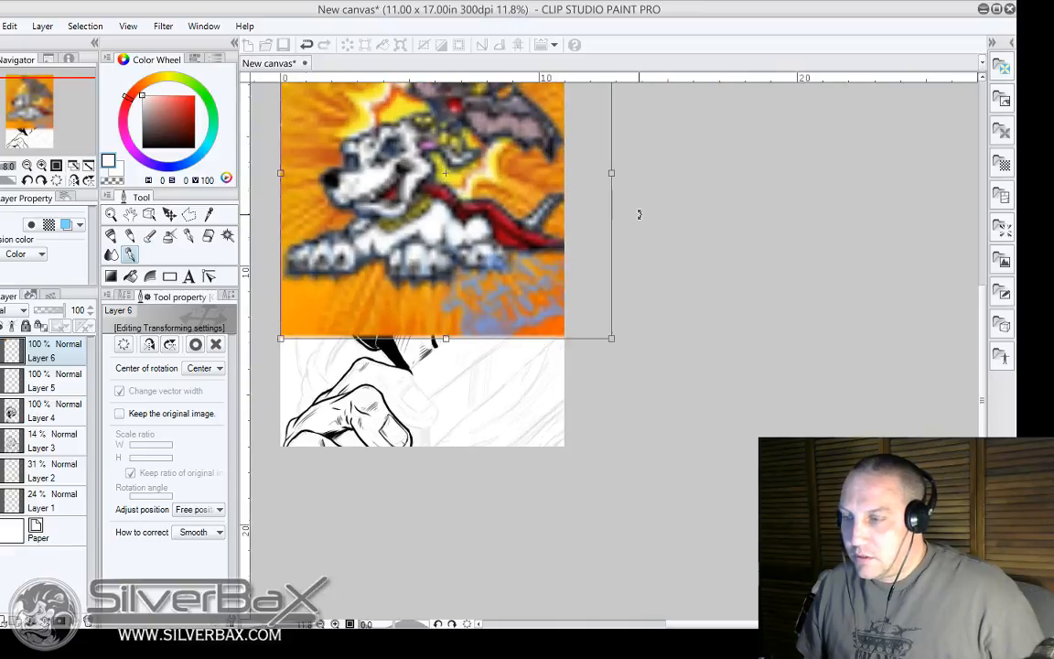
{"action": "scroll", "coordinate": [473, 175], "scroll_direction": "down", "scroll_amount": 1}
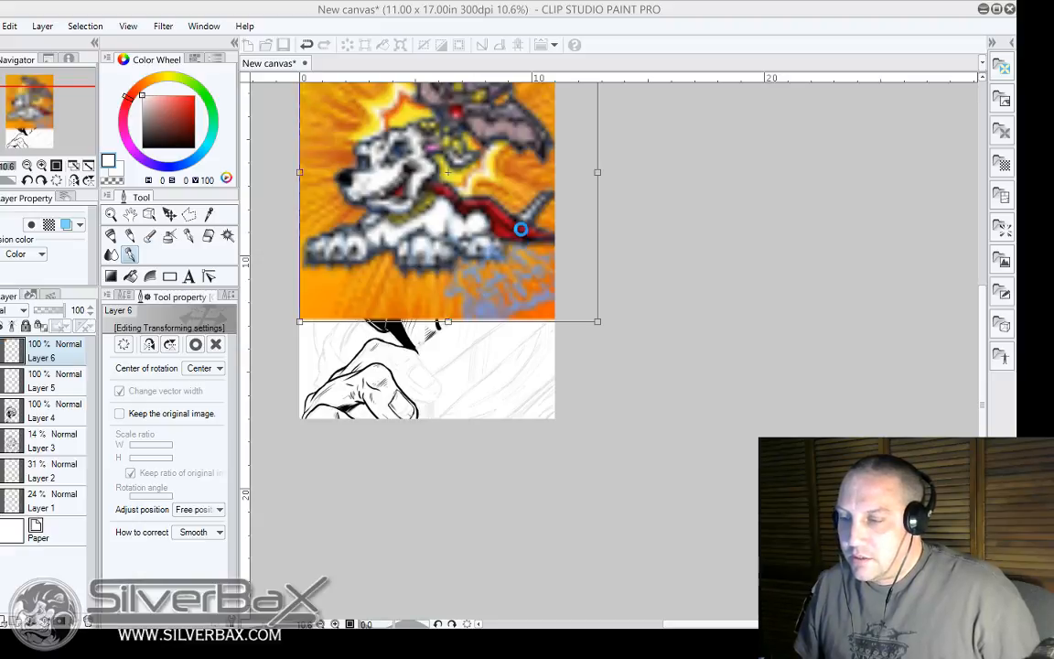
{"action": "key", "text": "Return"}
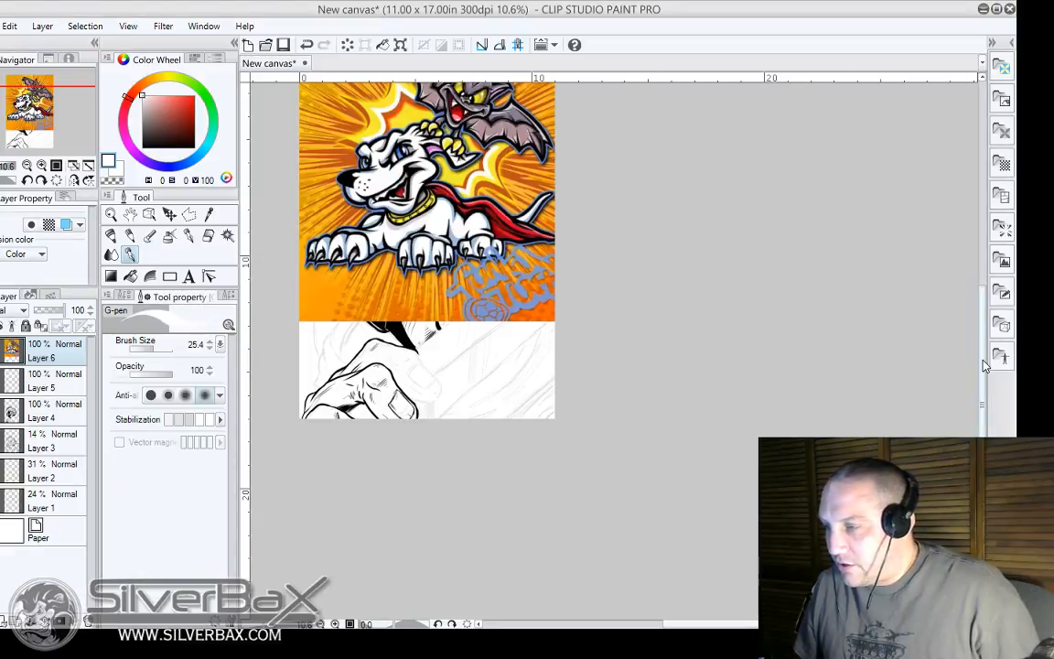
{"action": "left_click_drag", "start_coordinate": [984, 364], "coordinate": [967, 301]}
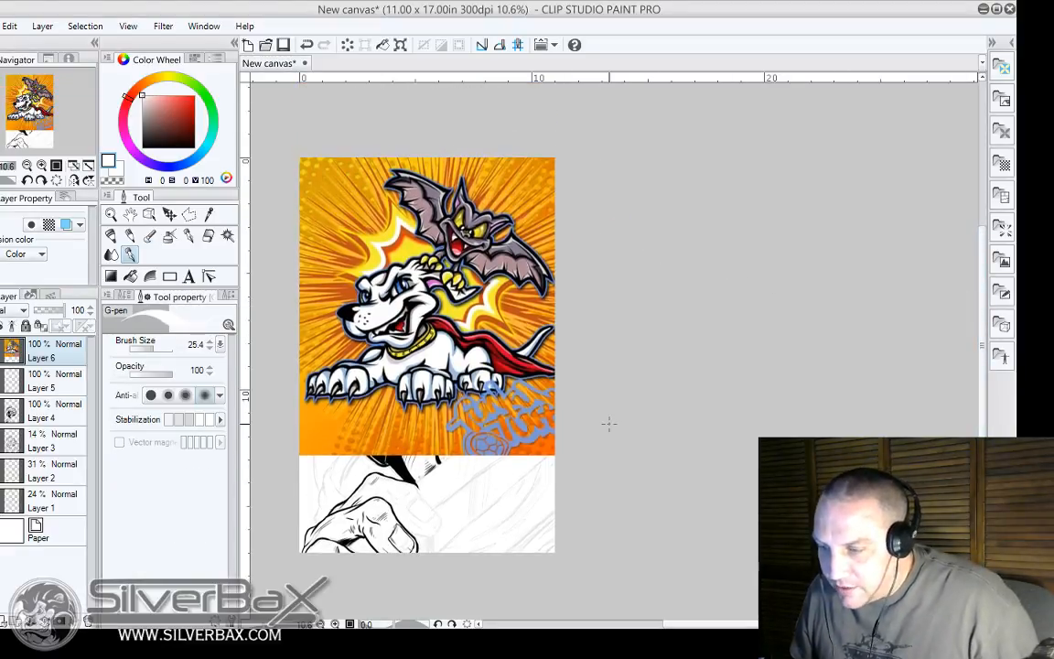